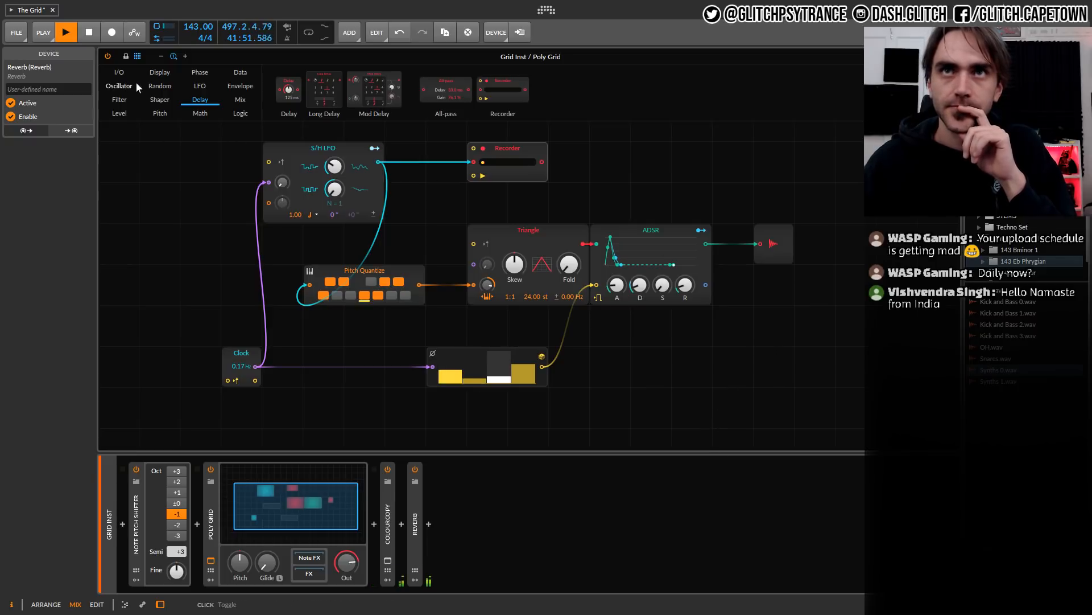
Insert an Attenuate module between the ADSR and the audio output, wire it into the signal path and set it to 0%
{"action": "left_click", "coordinate": [135, 112]}
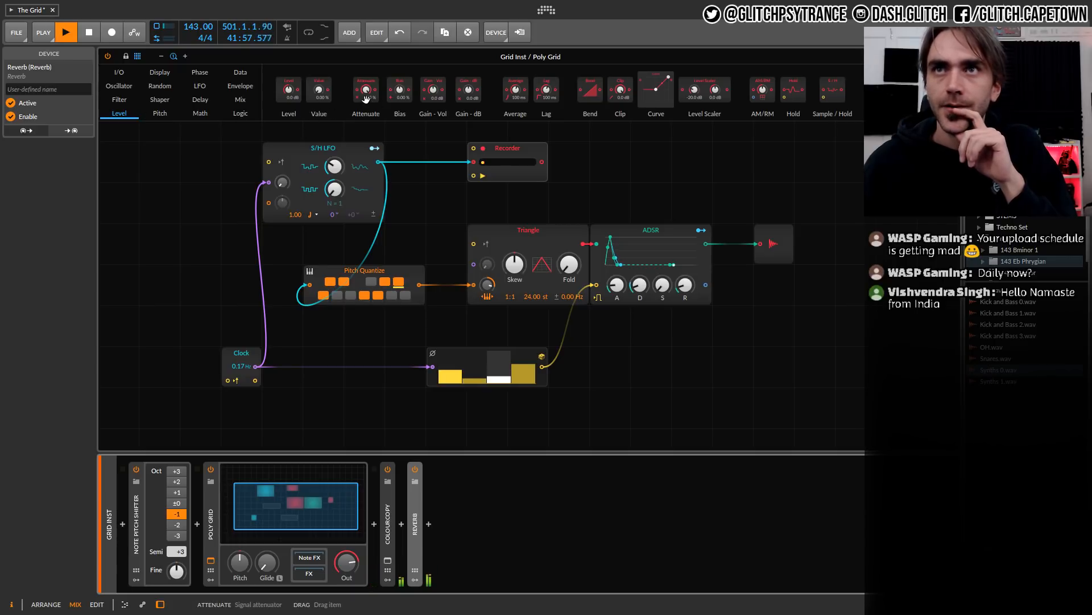
{"action": "left_click_drag", "start_coordinate": [366, 97], "coordinate": [823, 256]}
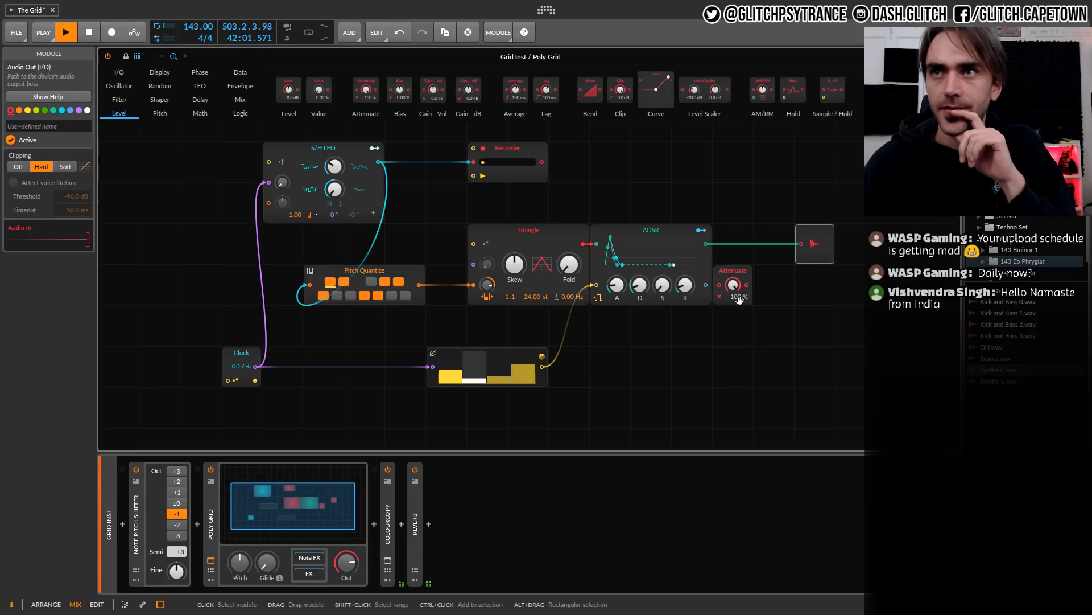
{"action": "left_click_drag", "start_coordinate": [739, 300], "coordinate": [779, 300]}
{"action": "left_click_drag", "start_coordinate": [706, 244], "coordinate": [760, 285]}
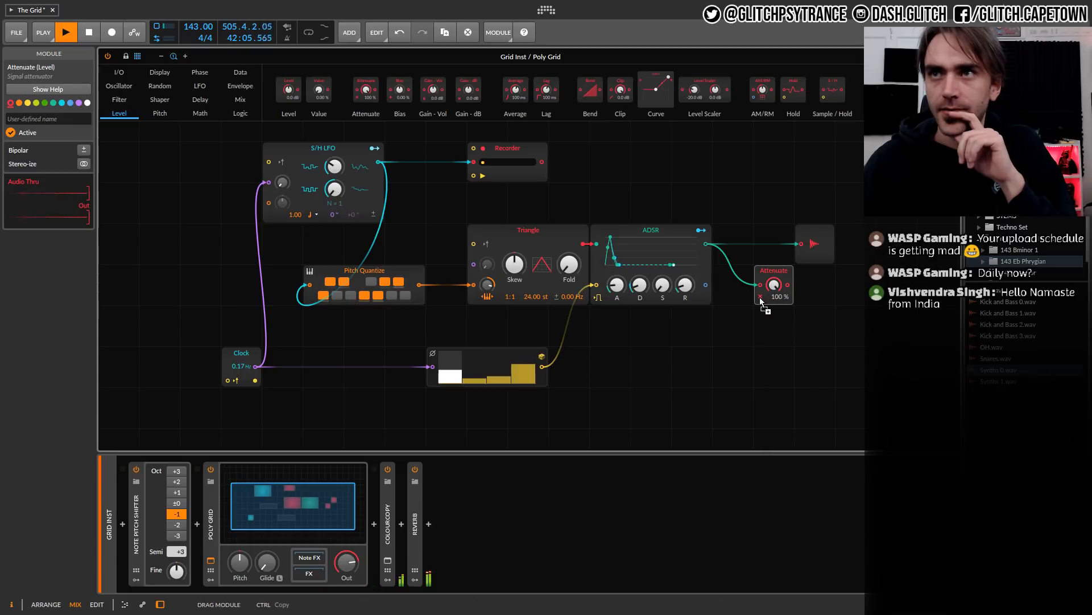
{"action": "left_click_drag", "start_coordinate": [788, 285], "coordinate": [801, 243]}
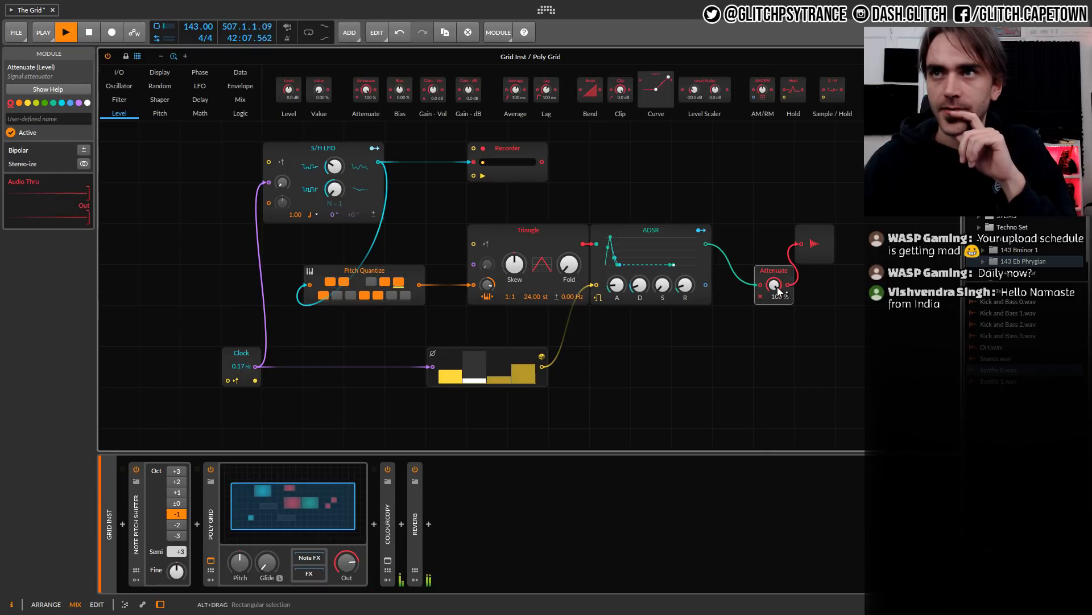
{"action": "left_click_drag", "start_coordinate": [775, 286], "coordinate": [775, 370]}
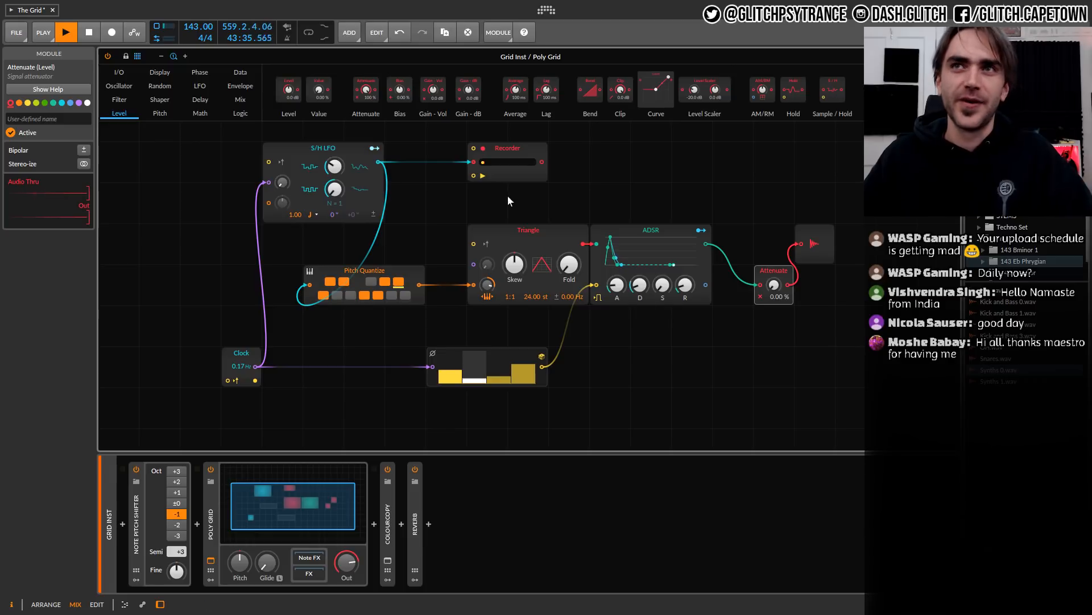
Delete the Recorder module connected to the S/H LFO
{"action": "left_click", "coordinate": [521, 177]}
{"action": "key", "text": "Delete"}
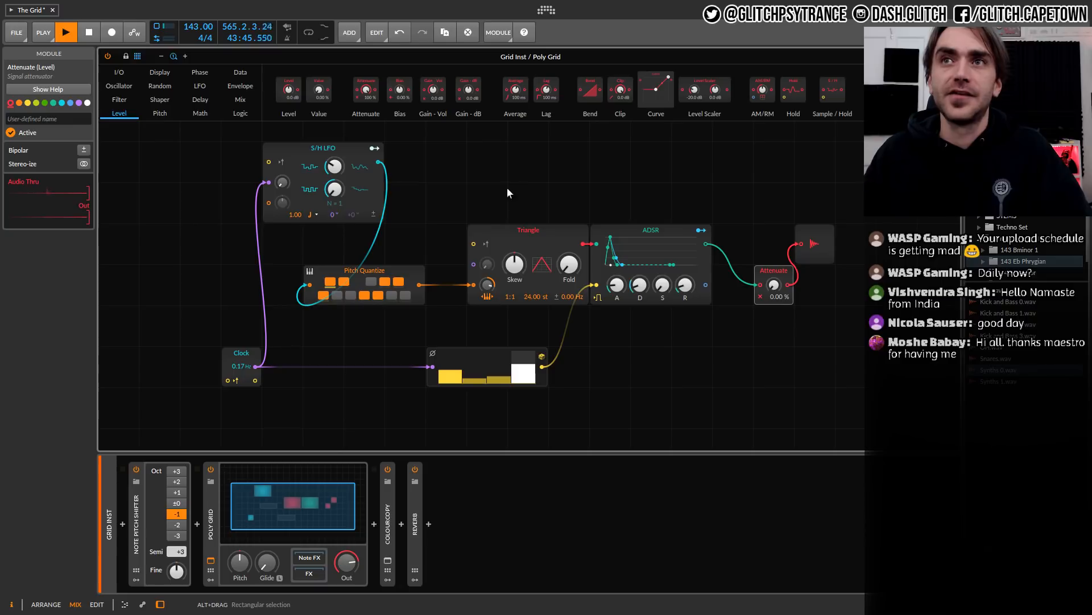
View the Triangle oscillator's help page, then close it
{"action": "left_click", "coordinate": [498, 228]}
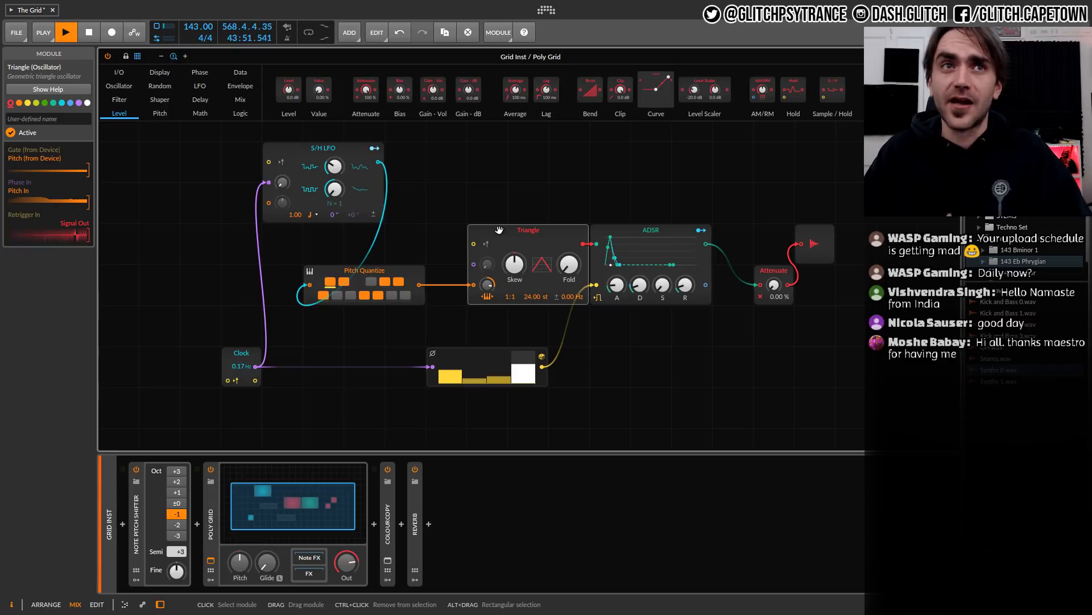
{"action": "key", "text": "F1"}
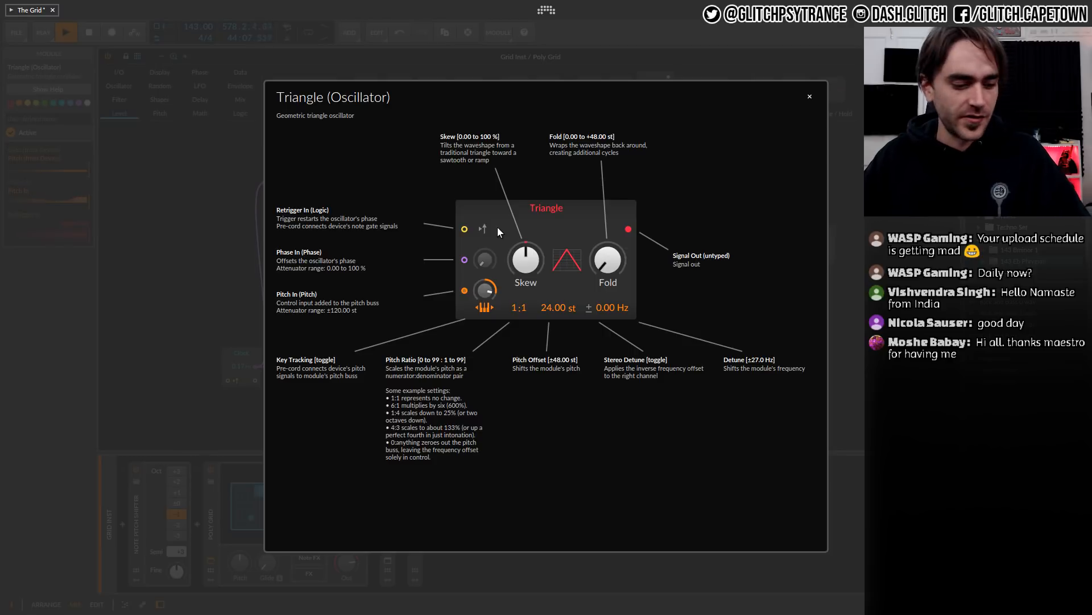
{"action": "left_click", "coordinate": [498, 227]}
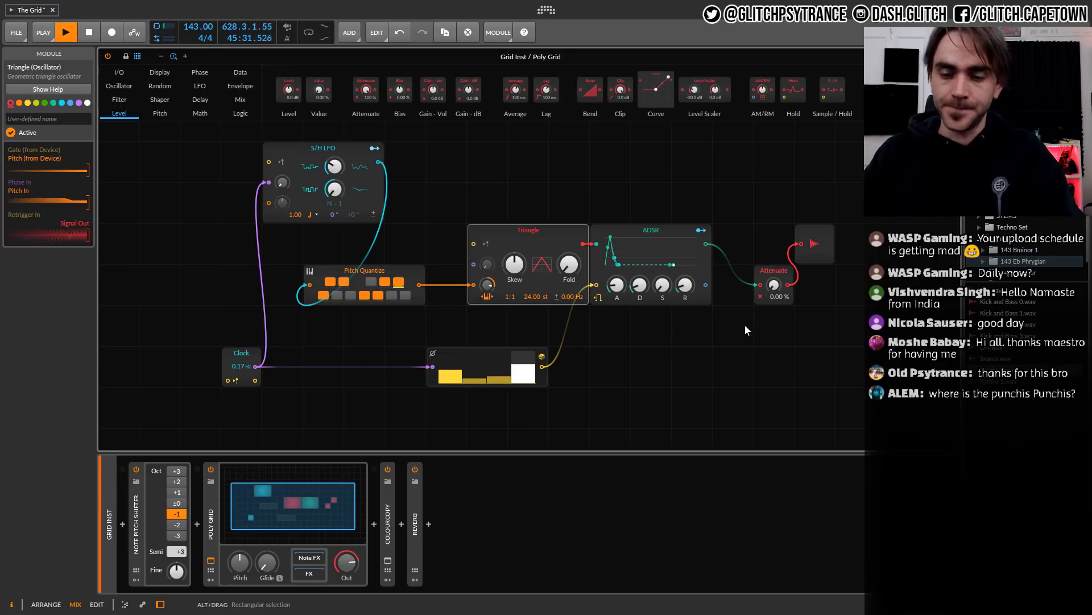
Set the Attenuate module to 100% and the Clock rate to 0.22 Hz
{"action": "left_click_drag", "start_coordinate": [787, 299], "coordinate": [777, 267]}
{"action": "left_click", "coordinate": [720, 368]}
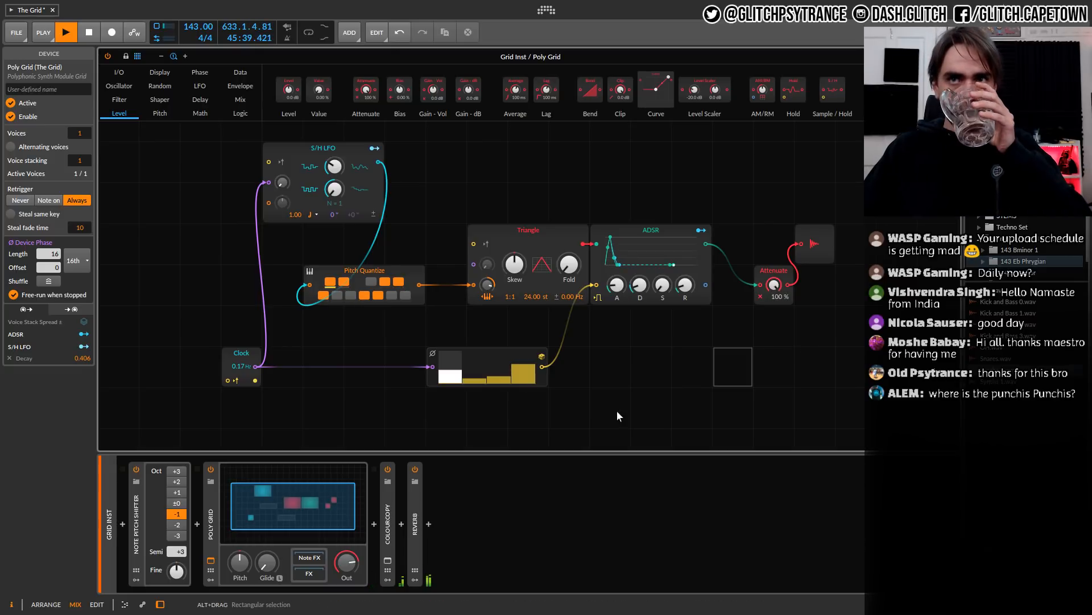
{"action": "left_click_drag", "start_coordinate": [241, 367], "coordinate": [242, 370]}
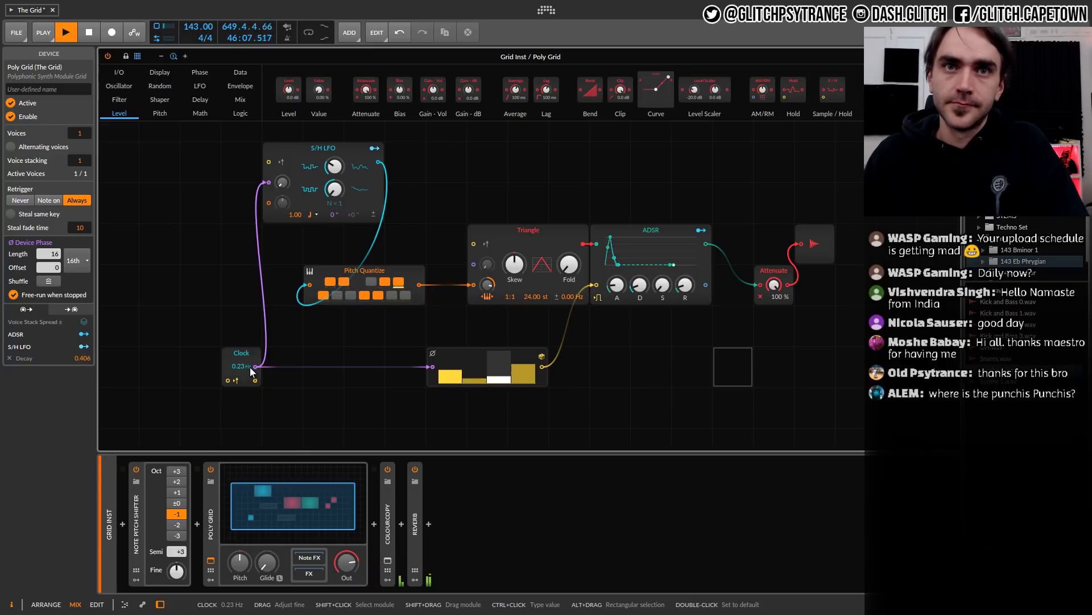
{"action": "left_click_drag", "start_coordinate": [241, 371], "coordinate": [242, 375]}
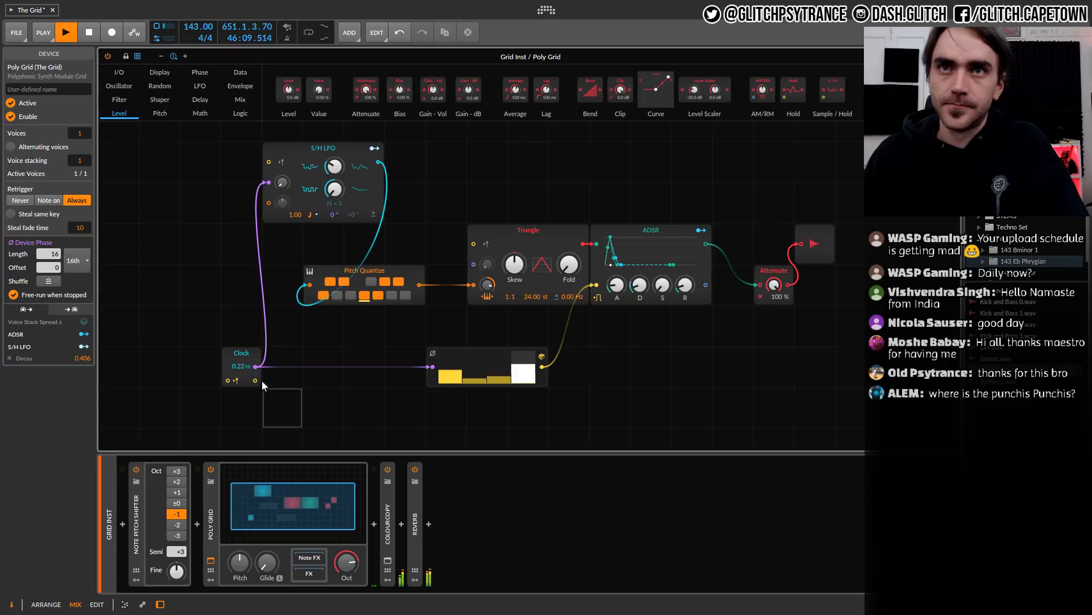
Set the Attenuate module to 0% and switch off the Poly Grid device
{"action": "mouse_move", "coordinate": [781, 296]}
{"action": "left_mouse_down"}
{"action": "mouse_move", "coordinate": [781, 342]}
{"action": "mouse_move", "coordinate": [776, 305]}
{"action": "left_mouse_up"}
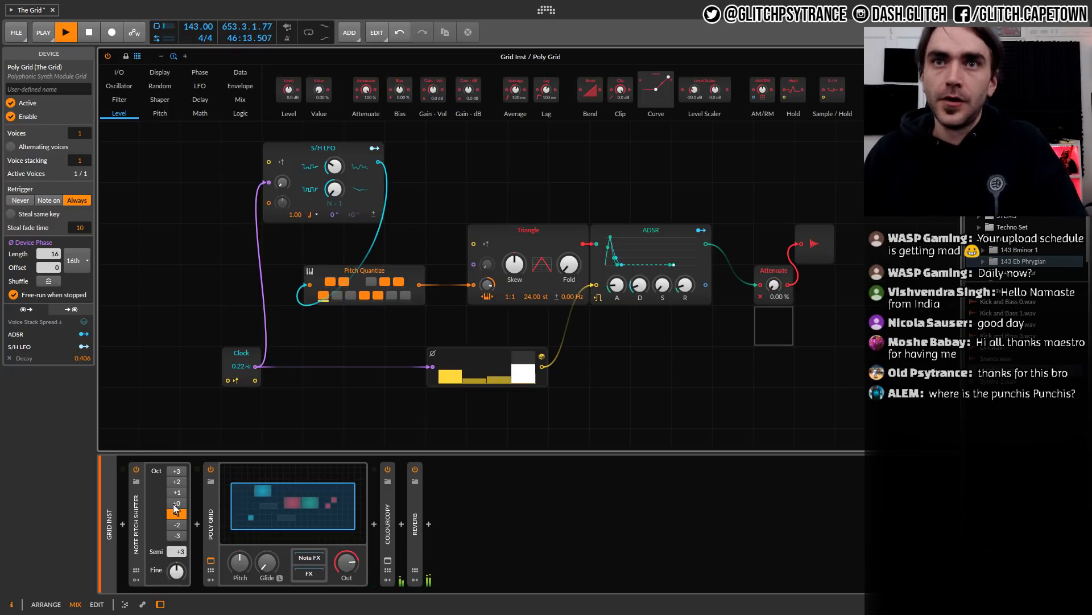
{"action": "left_click", "coordinate": [210, 477]}
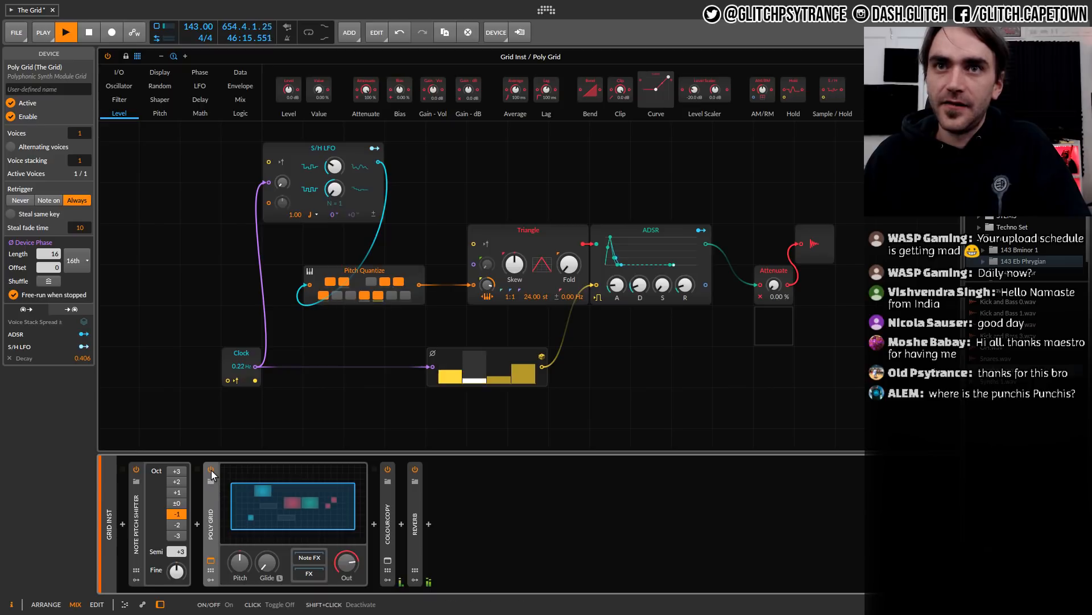
{"action": "left_click", "coordinate": [210, 470]}
Insert a new Poly Grid instrument between the Note Pitch Shifter and the existing Poly Grid
{"action": "left_click", "coordinate": [197, 524]}
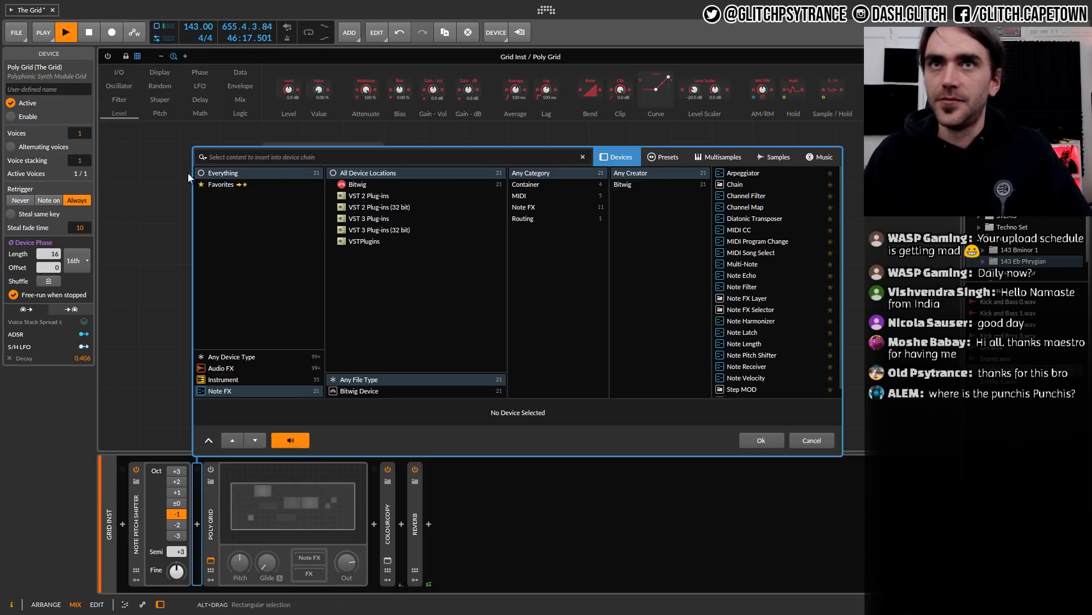
{"action": "left_click", "coordinate": [228, 381]}
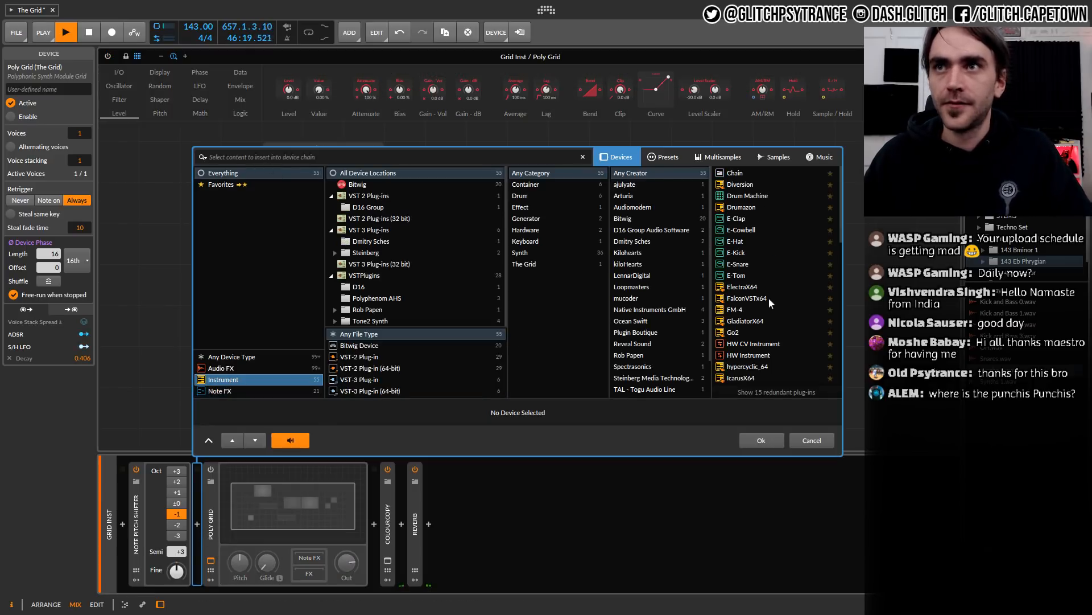
{"action": "scroll", "coordinate": [779, 356], "scroll_direction": "down", "scroll_amount": 3}
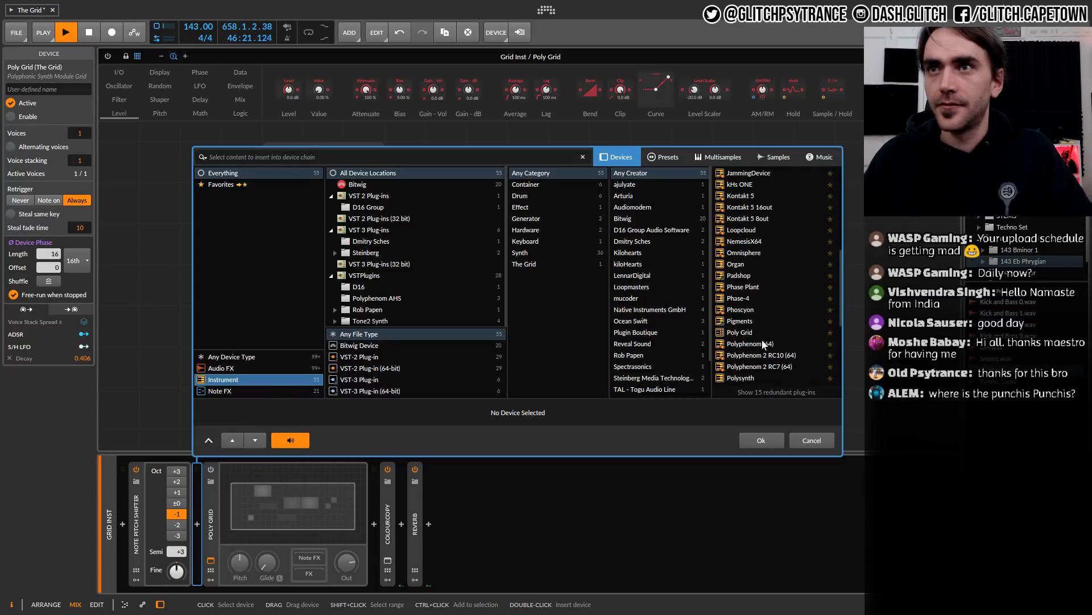
{"action": "left_click", "coordinate": [740, 333]}
{"action": "left_click", "coordinate": [761, 440]}
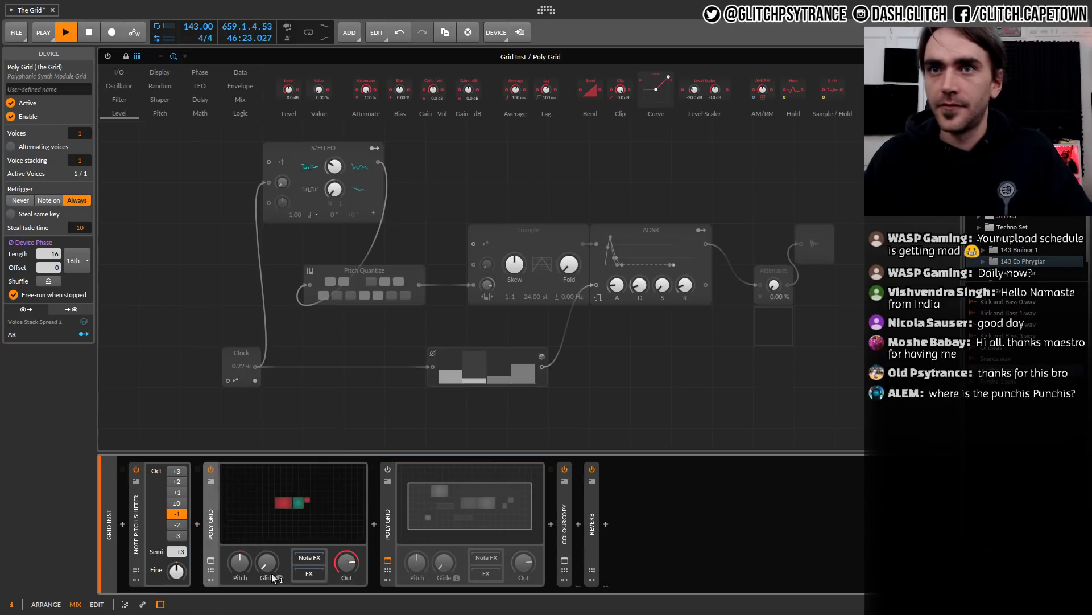
Delete the original, switched-off Poly Grid from the device chain
{"action": "left_click", "coordinate": [390, 520]}
{"action": "double_click", "coordinate": [391, 519]}
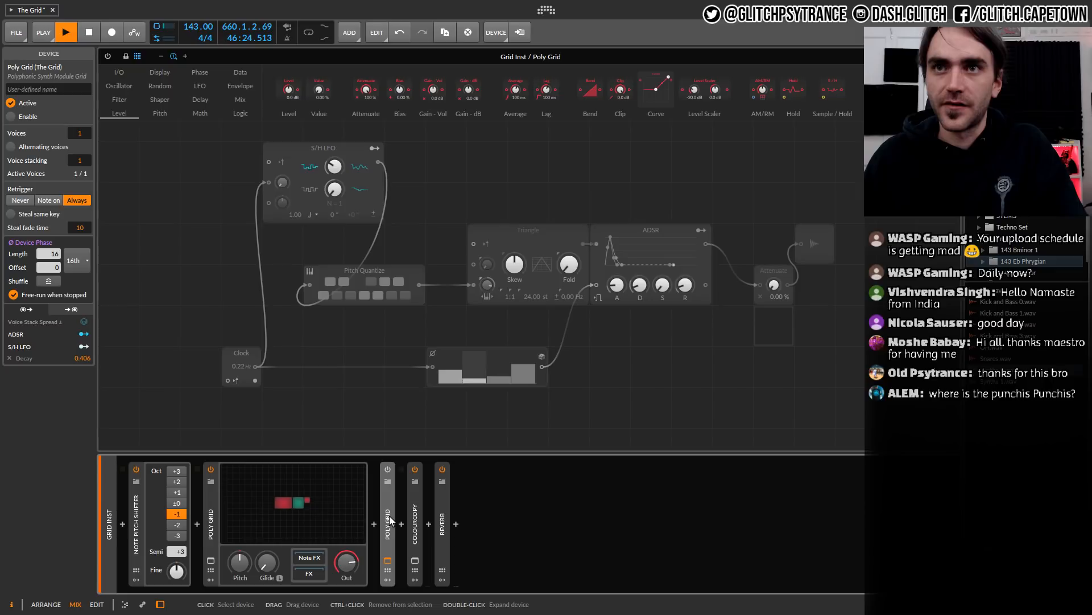
{"action": "key", "text": "Delete"}
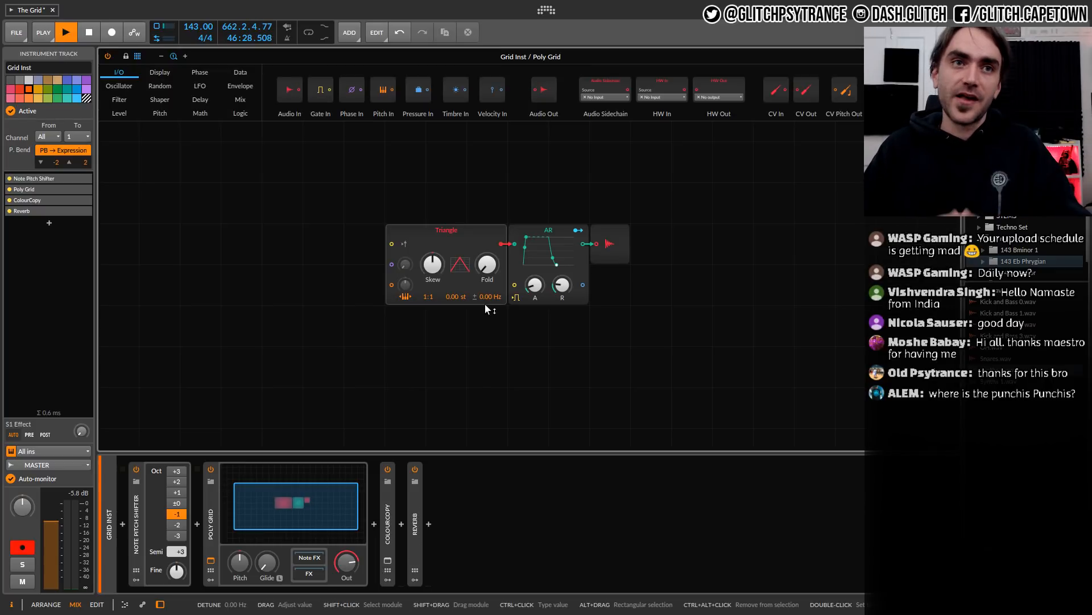
Select the Triangle oscillator and toggle its key tracking off and back on
{"action": "left_click", "coordinate": [474, 231]}
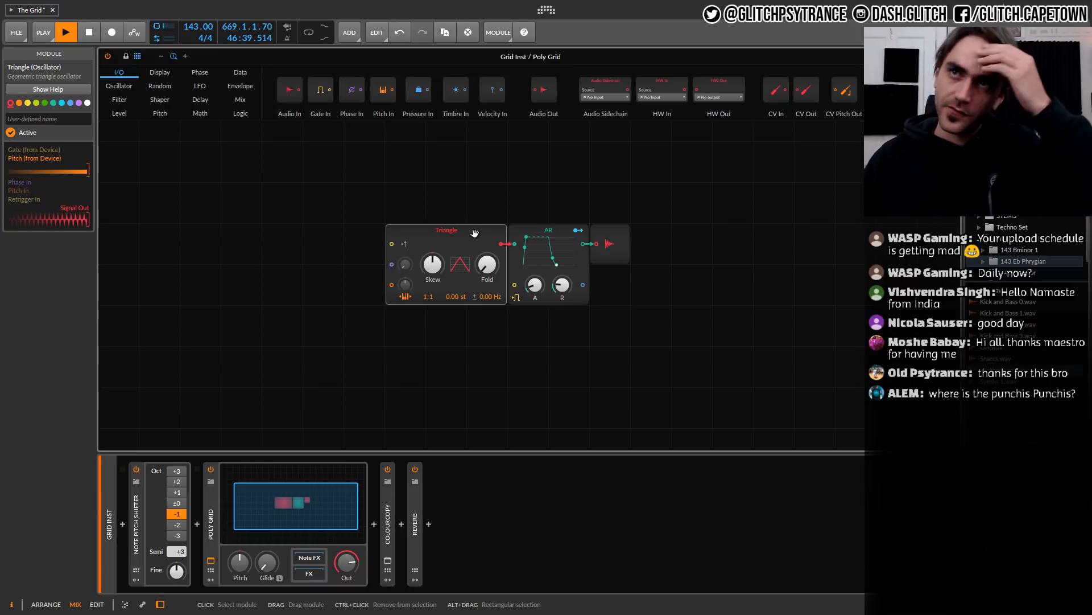
{"action": "left_click", "coordinate": [405, 295]}
{"action": "left_click", "coordinate": [405, 296]}
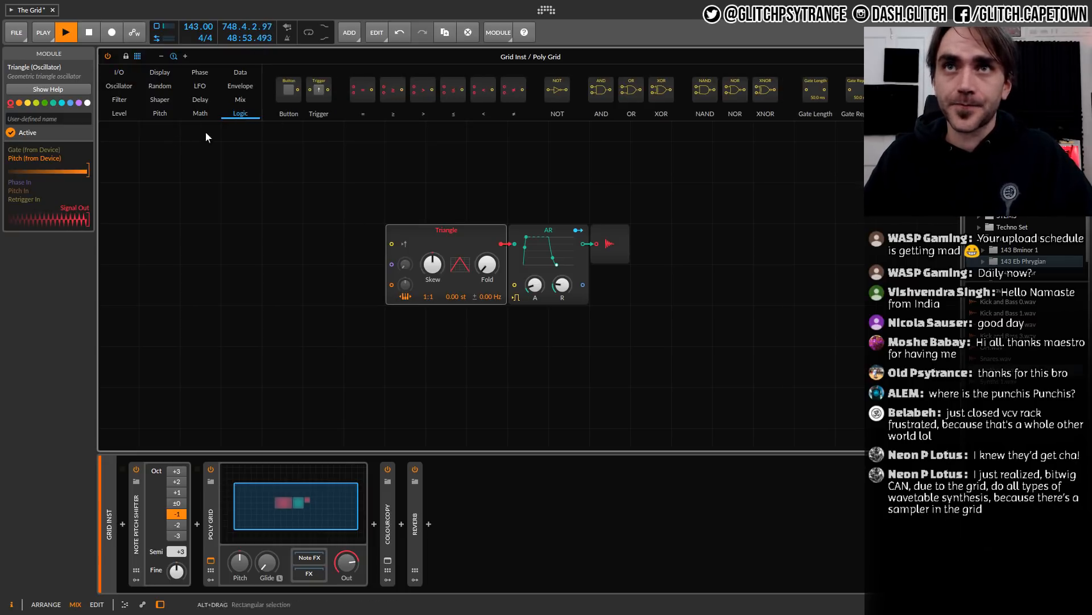
Add a Pitch Quantize module before the Triangle oscillator and connect its output to the oscillator's Pitch In
{"action": "left_click", "coordinate": [242, 98]}
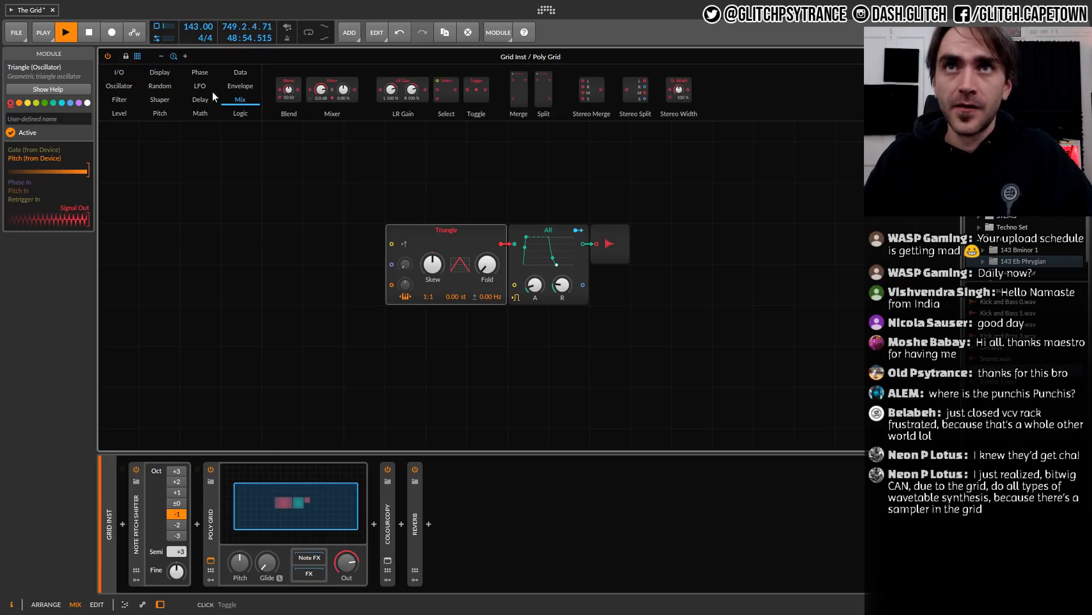
{"action": "left_click", "coordinate": [161, 112]}
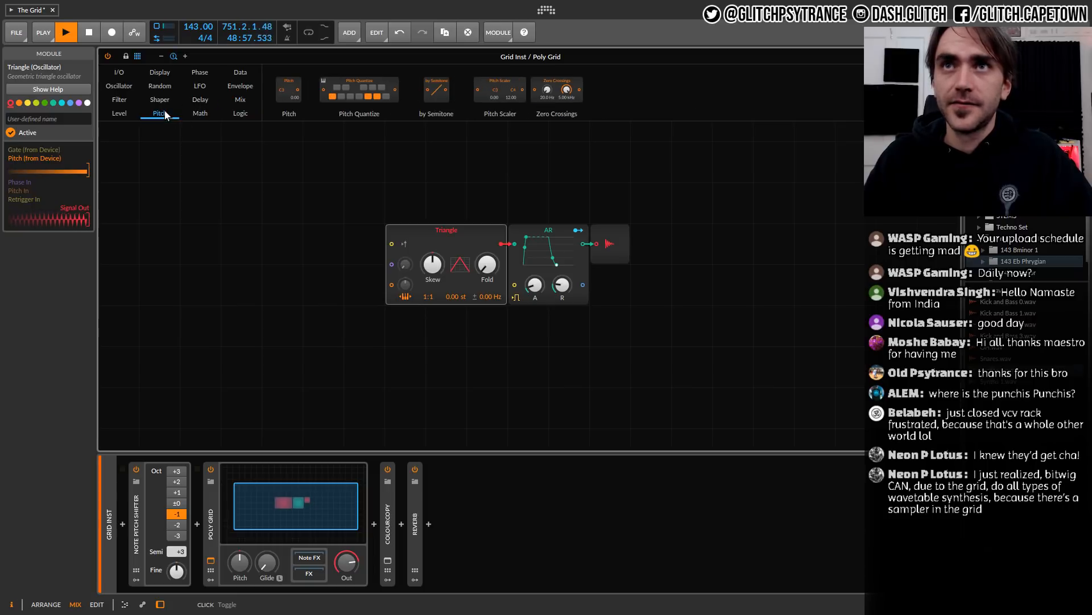
{"action": "left_click_drag", "start_coordinate": [359, 91], "coordinate": [239, 267]}
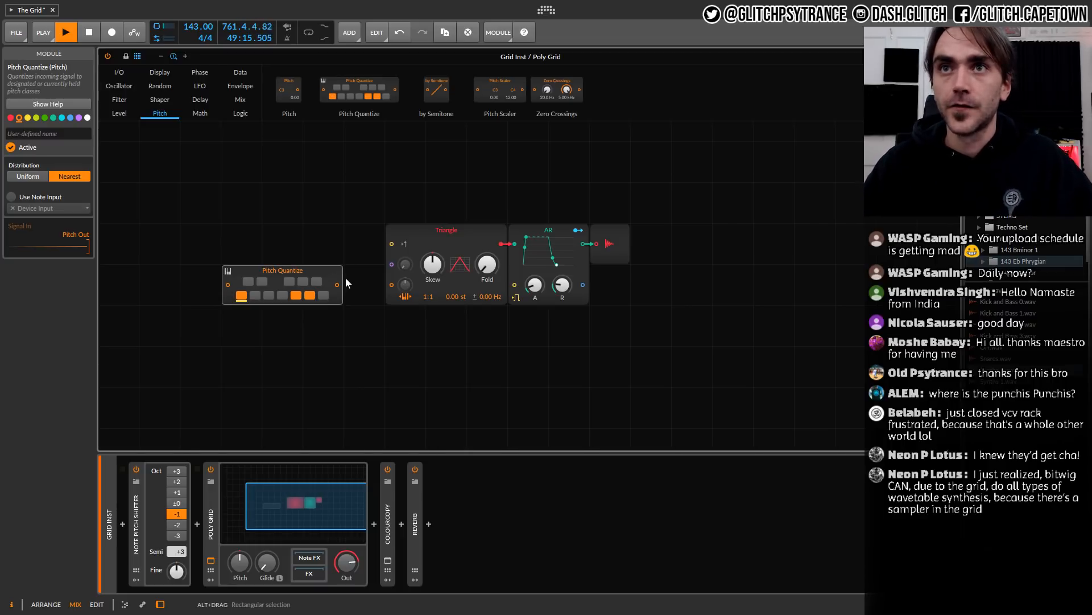
{"action": "left_click_drag", "start_coordinate": [337, 286], "coordinate": [392, 284]}
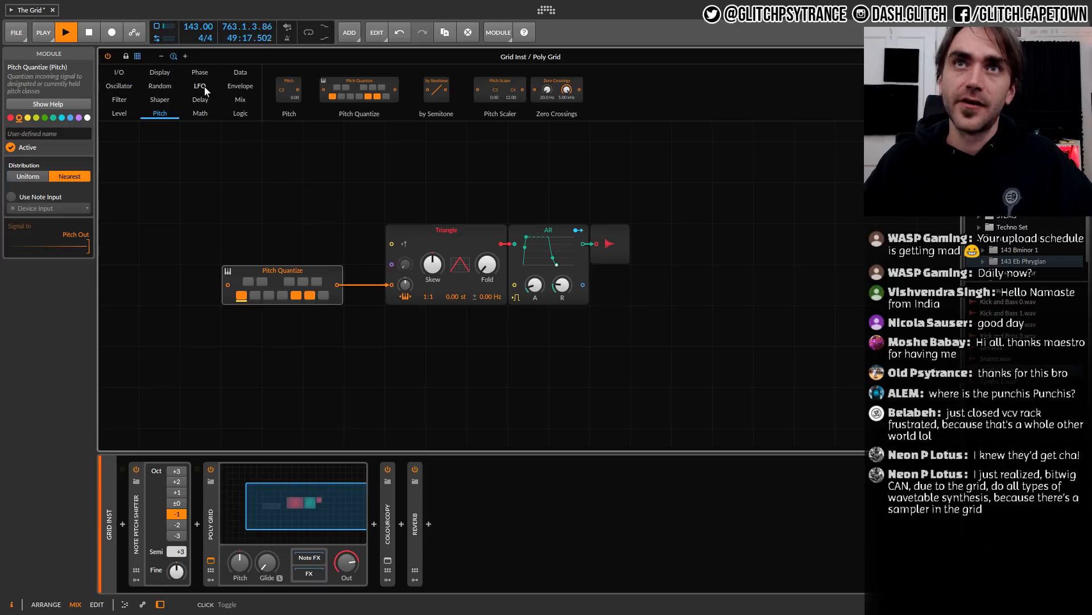
Add an S/H LFO above the Pitch Quantize module and connect its output to the quantizer's input
{"action": "left_click", "coordinate": [159, 86]}
{"action": "left_click_drag", "start_coordinate": [347, 90], "coordinate": [180, 175]}
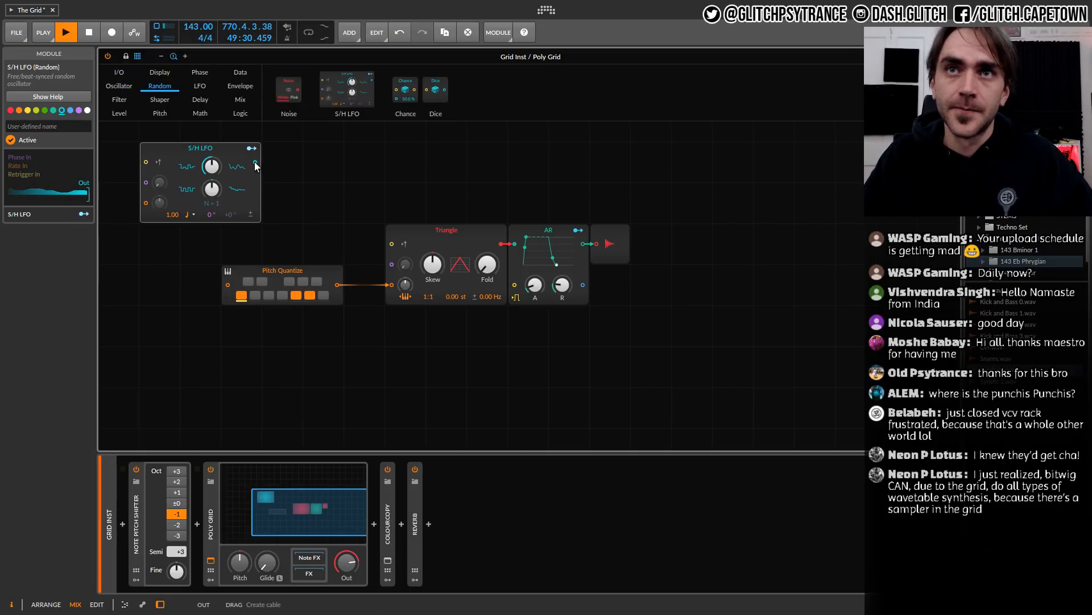
{"action": "left_click_drag", "start_coordinate": [256, 164], "coordinate": [281, 181]}
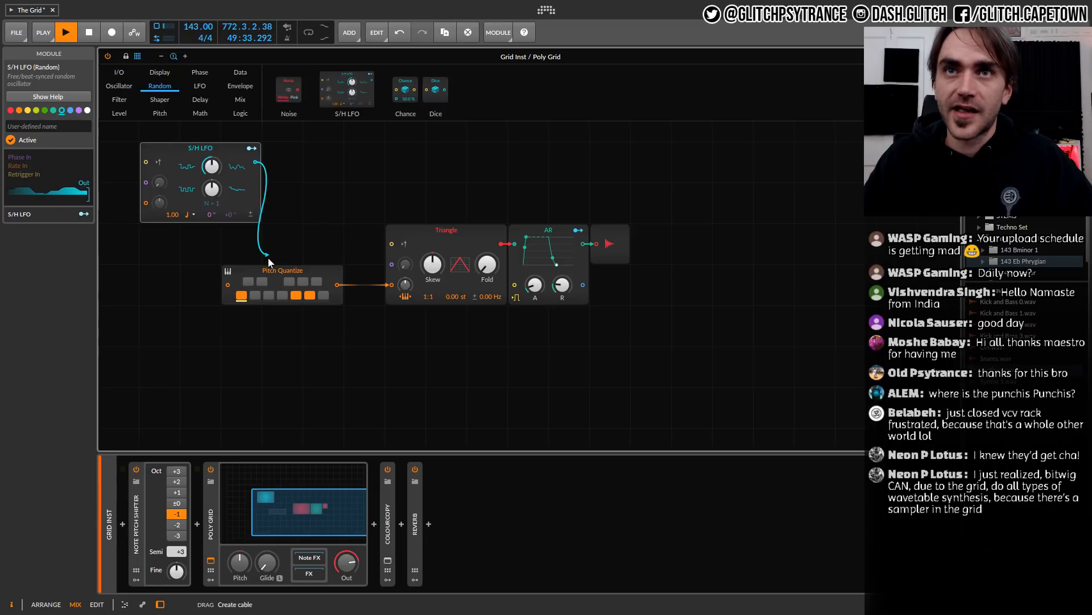
{"action": "left_click_drag", "start_coordinate": [269, 261], "coordinate": [228, 285]}
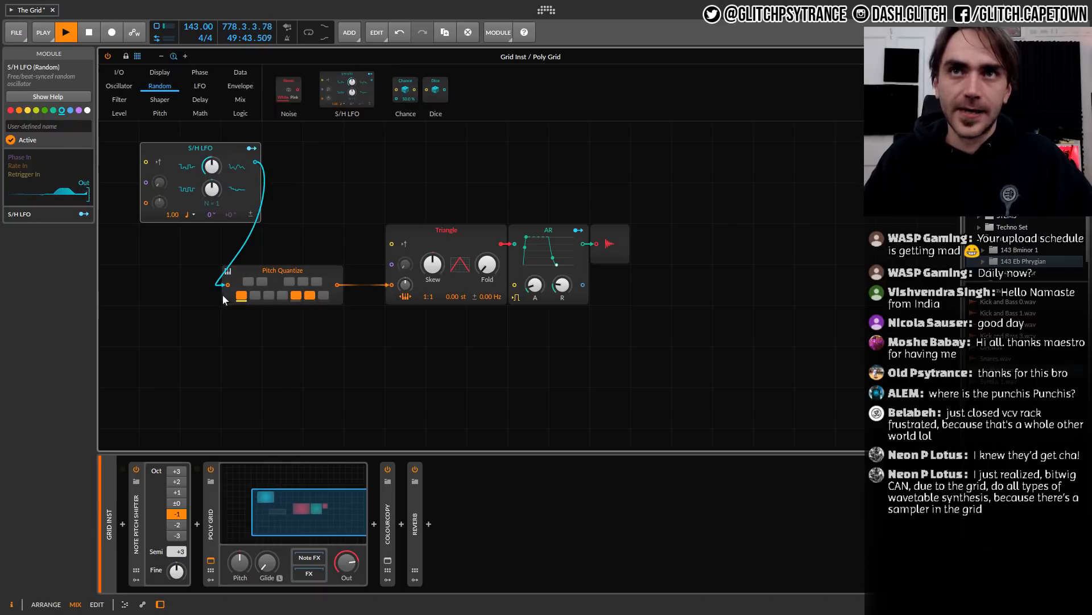
Set the Pitch Quantize module's active notes to C, D# and G
{"action": "left_click", "coordinate": [309, 295]}
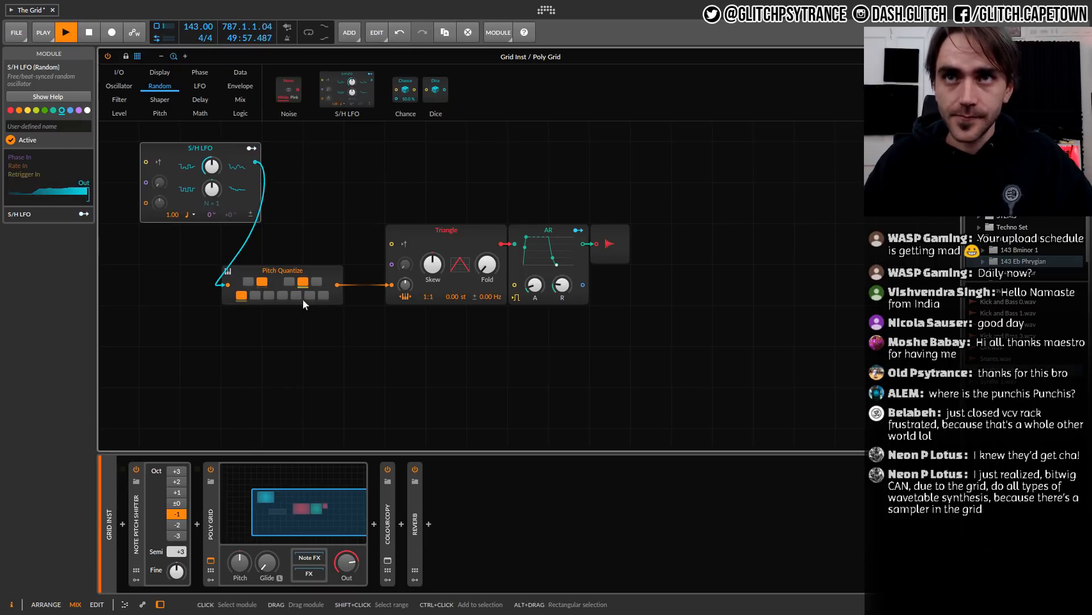
{"action": "left_click", "coordinate": [301, 283]}
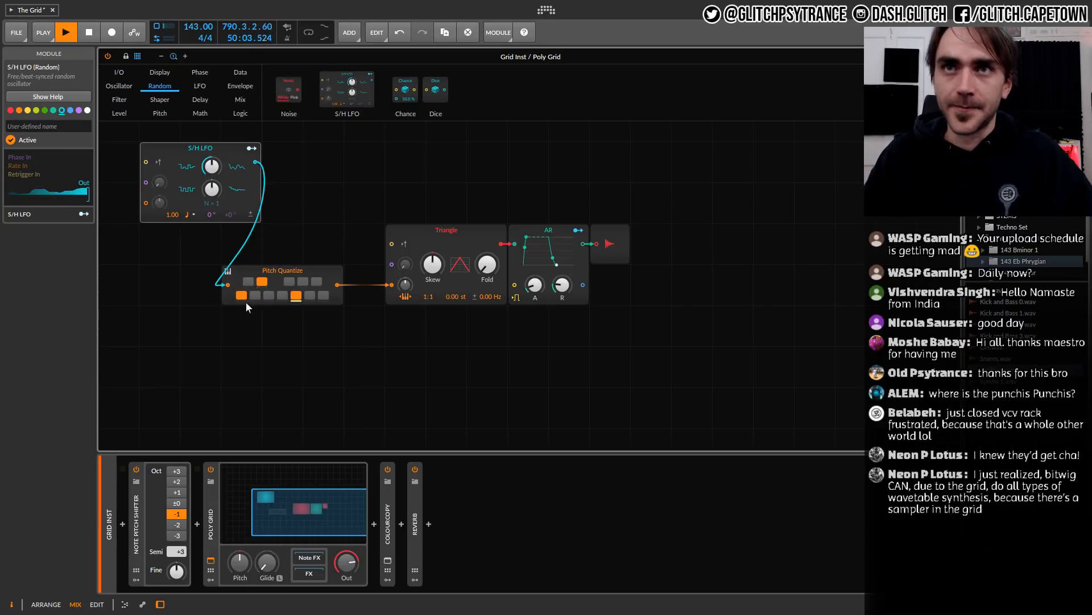
{"action": "left_click", "coordinate": [335, 302]}
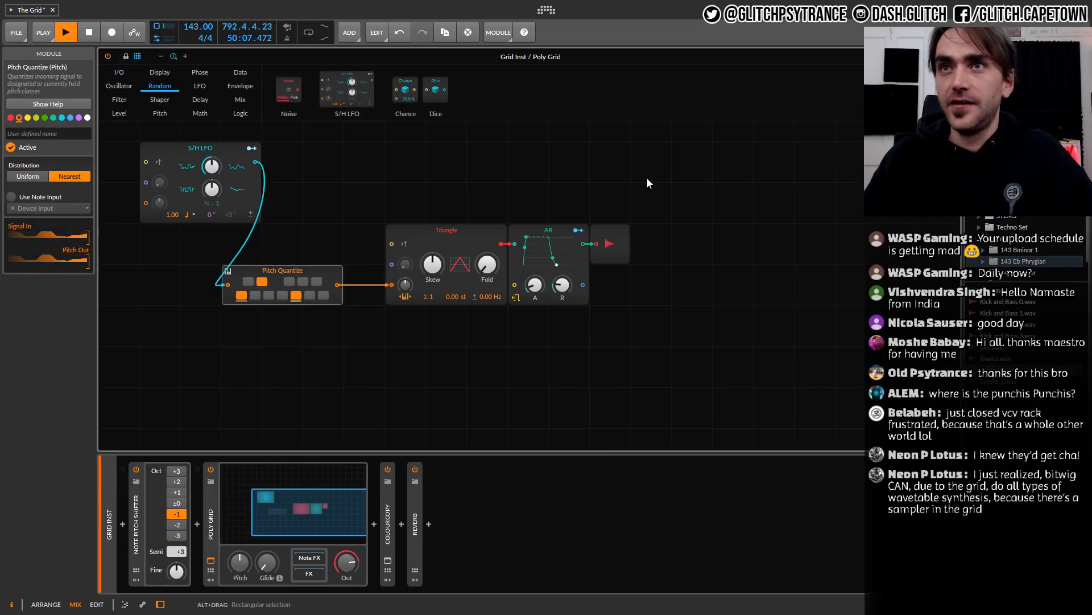
Move the AR envelope and audio output together one grid cell away from the Triangle oscillator, leaving a gap
{"action": "left_click_drag", "start_coordinate": [647, 178], "coordinate": [519, 316]}
{"action": "left_click_drag", "start_coordinate": [579, 271], "coordinate": [620, 271]}
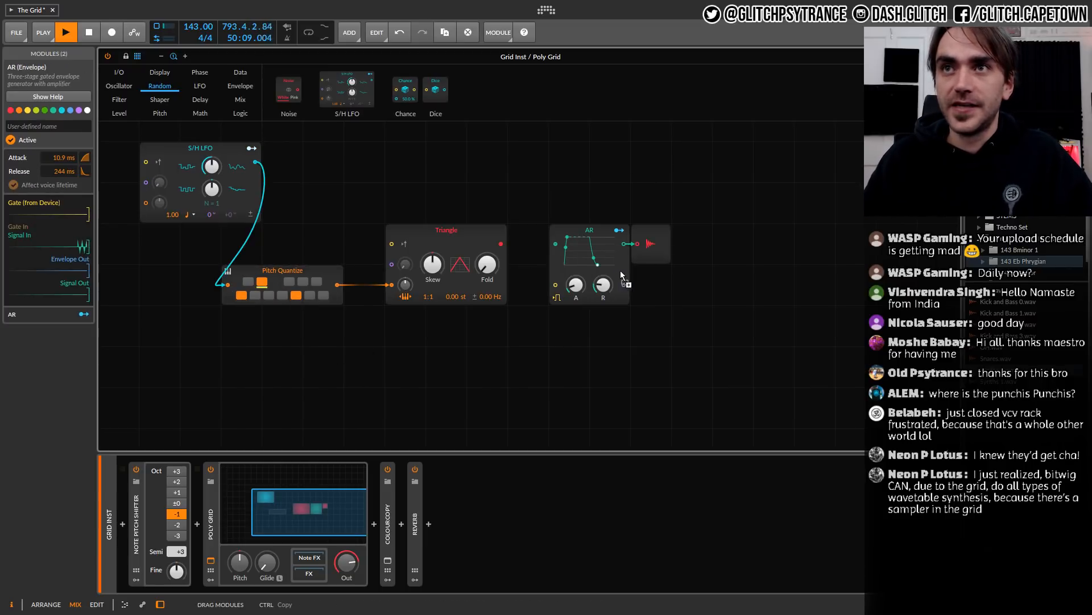
{"action": "left_click", "coordinate": [657, 375]}
{"action": "left_click", "coordinate": [572, 322]}
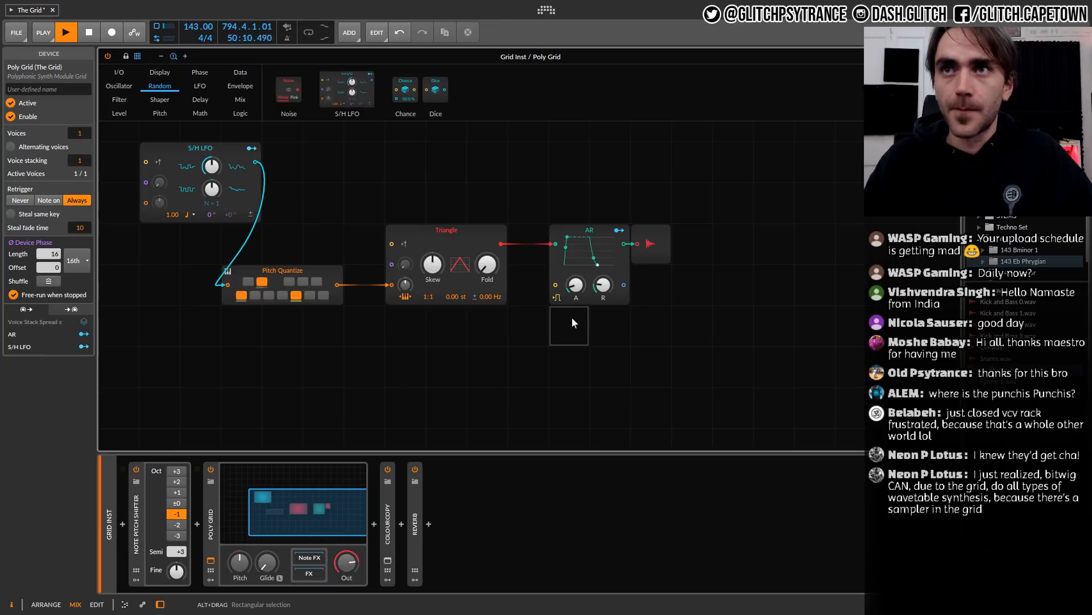
{"action": "left_click", "coordinate": [354, 173]}
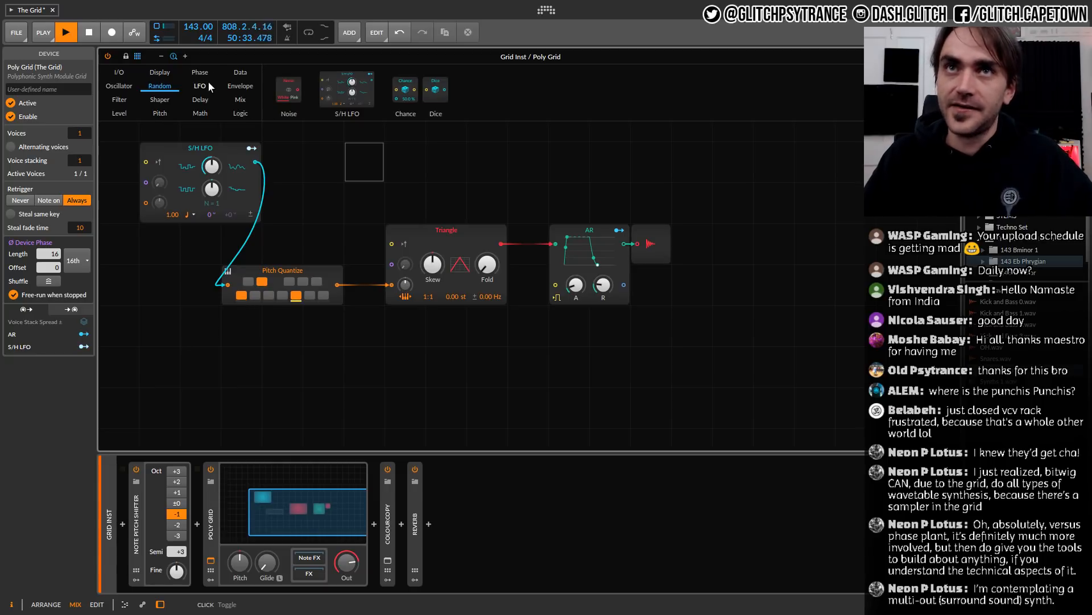
Browse the module categories for a sequencer module to gate the envelope
{"action": "left_click", "coordinate": [239, 114]}
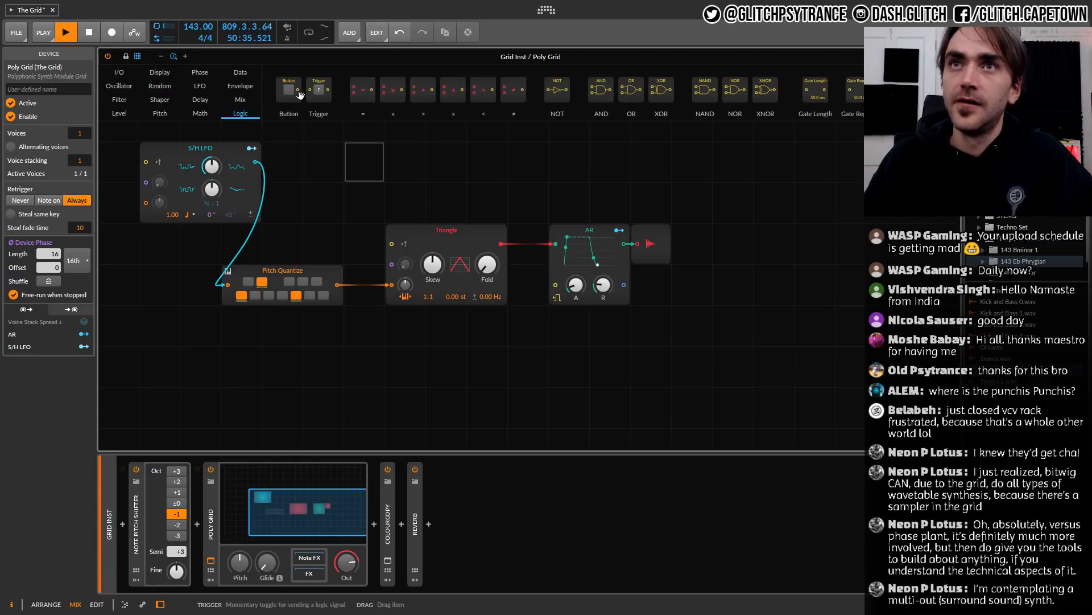
{"action": "left_click", "coordinate": [202, 113]}
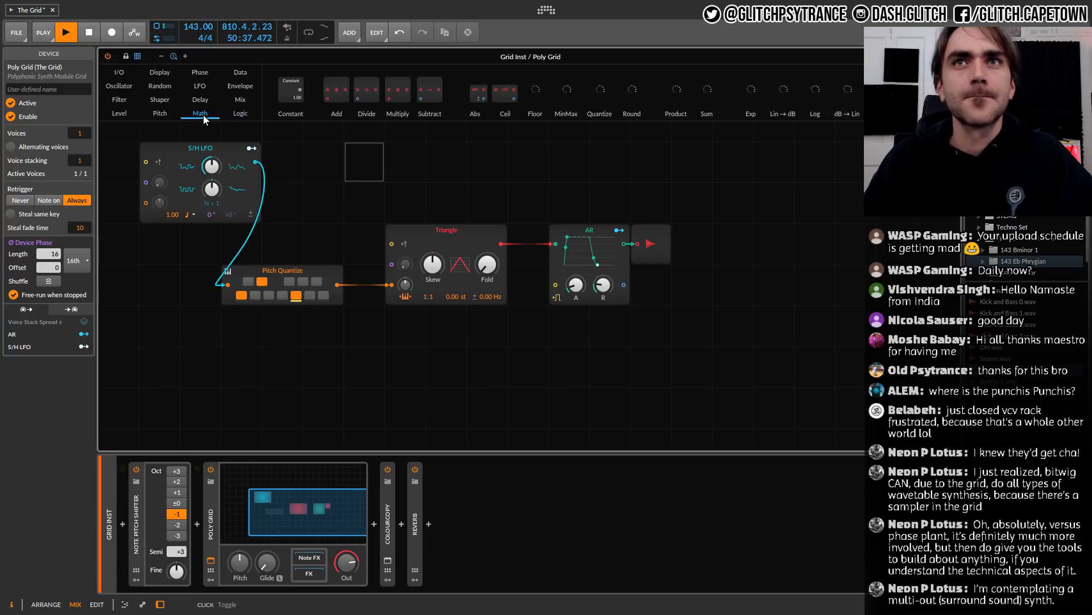
{"action": "left_click", "coordinate": [167, 89]}
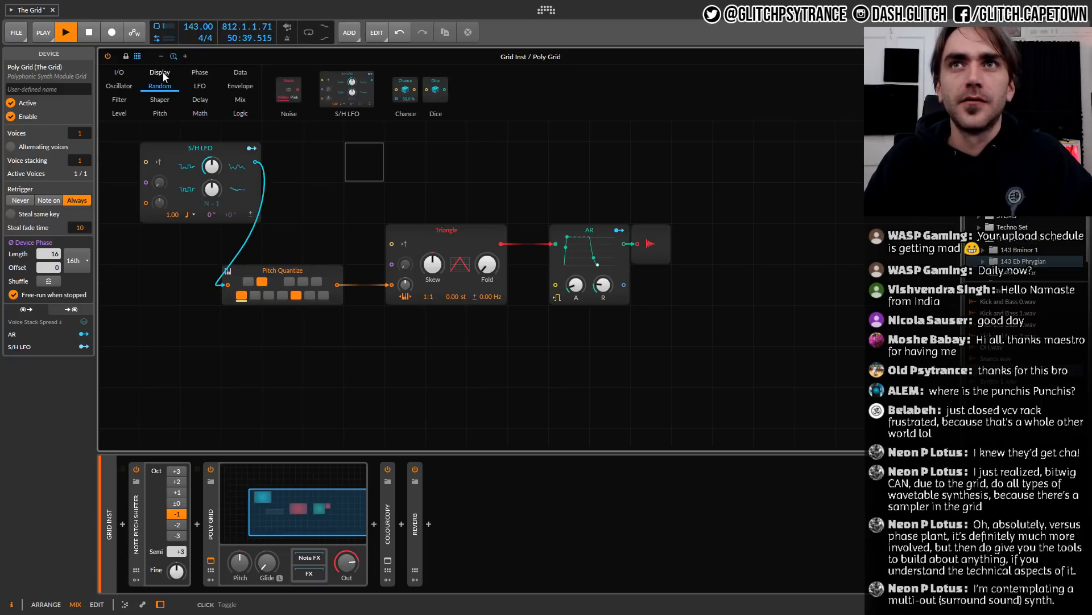
{"action": "left_click", "coordinate": [162, 74]}
{"action": "left_click", "coordinate": [119, 113]}
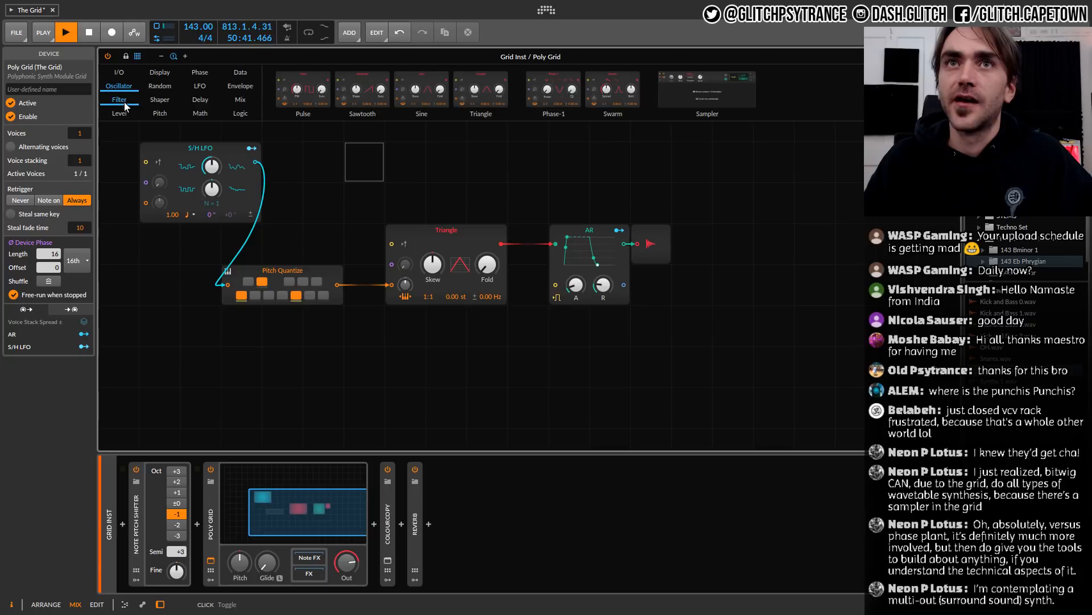
{"action": "left_click", "coordinate": [152, 115]}
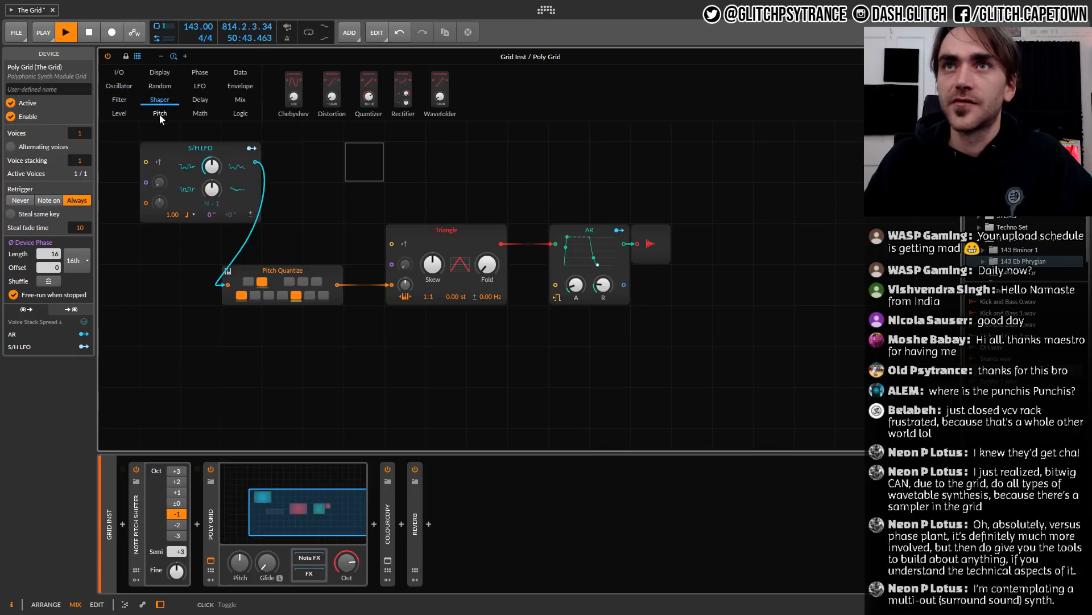
{"action": "left_click", "coordinate": [160, 86]}
{"action": "left_click", "coordinate": [182, 75]}
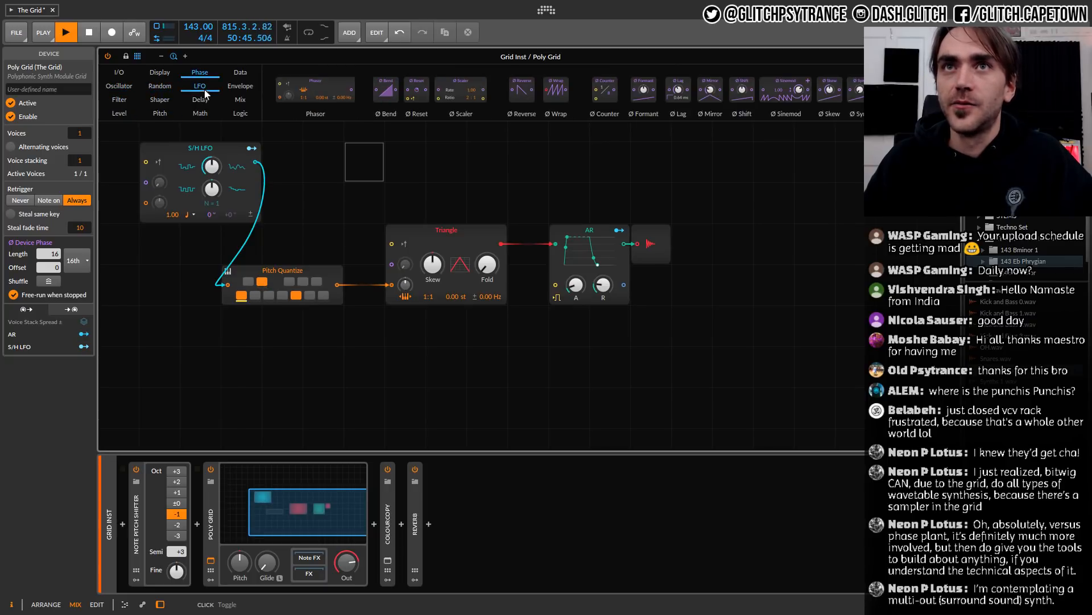
{"action": "left_click", "coordinate": [200, 86]}
{"action": "left_click", "coordinate": [199, 113]}
Add Probabilities, Steps and Gates modules from the Data category, stacked below the Triangle oscillator
{"action": "left_click", "coordinate": [240, 72]}
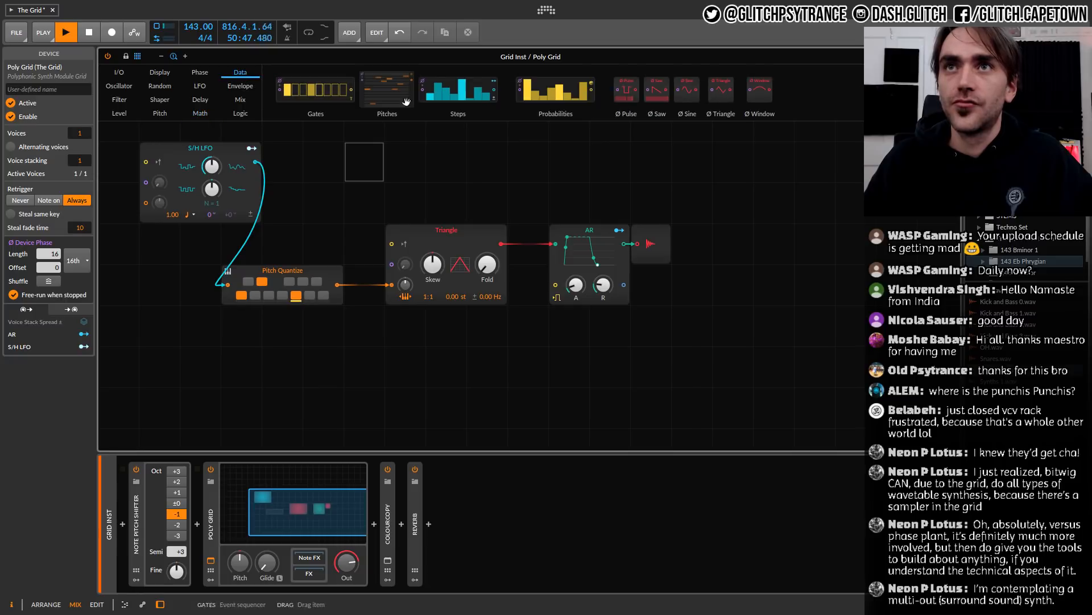
{"action": "left_click_drag", "start_coordinate": [559, 91], "coordinate": [355, 369]}
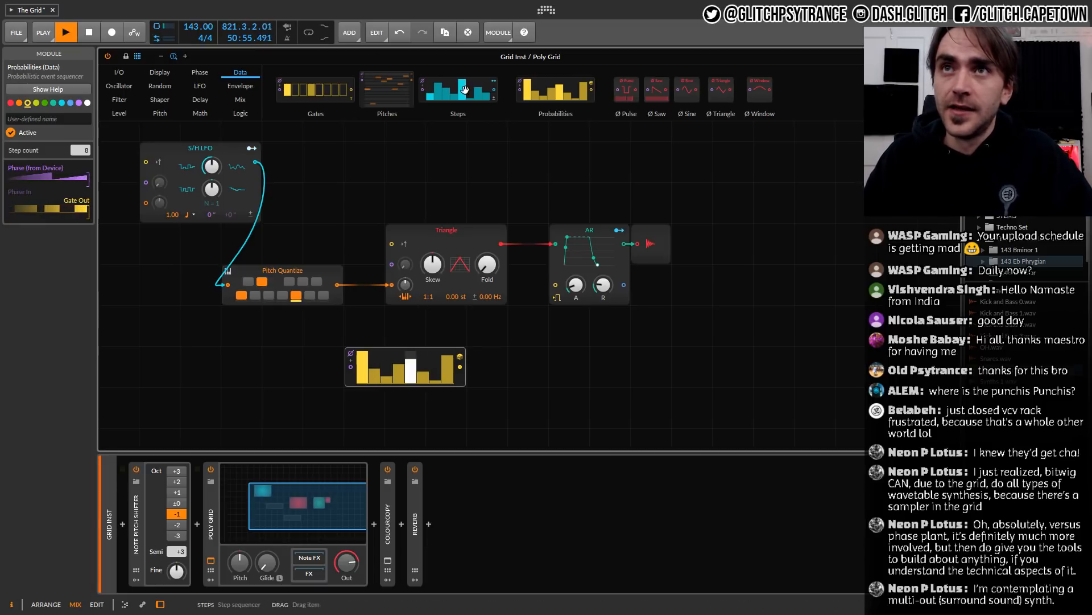
{"action": "left_click_drag", "start_coordinate": [458, 91], "coordinate": [375, 421]}
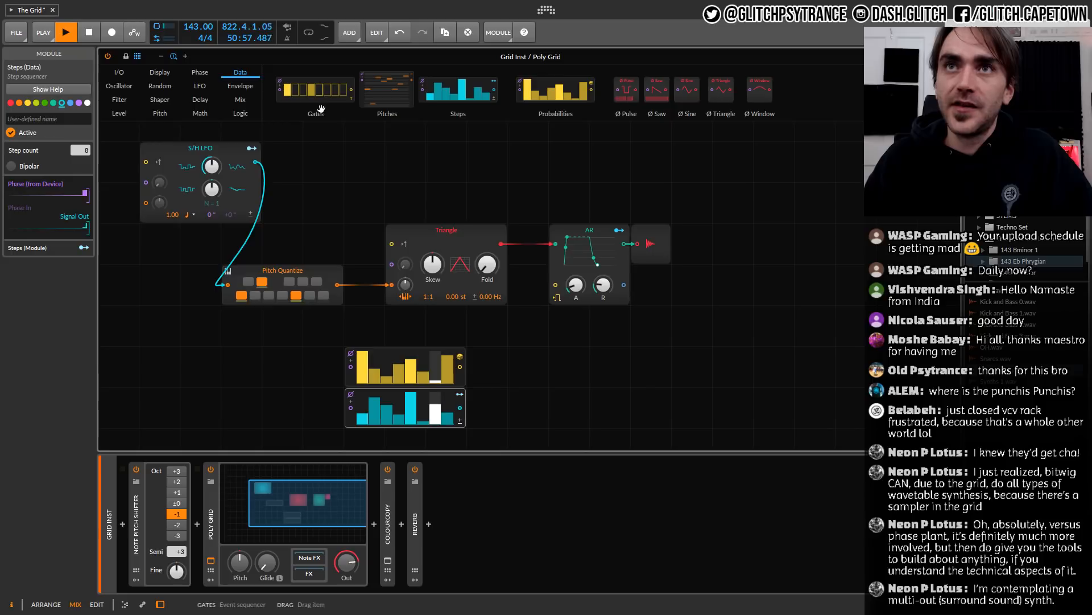
{"action": "left_click_drag", "start_coordinate": [316, 90], "coordinate": [374, 434]}
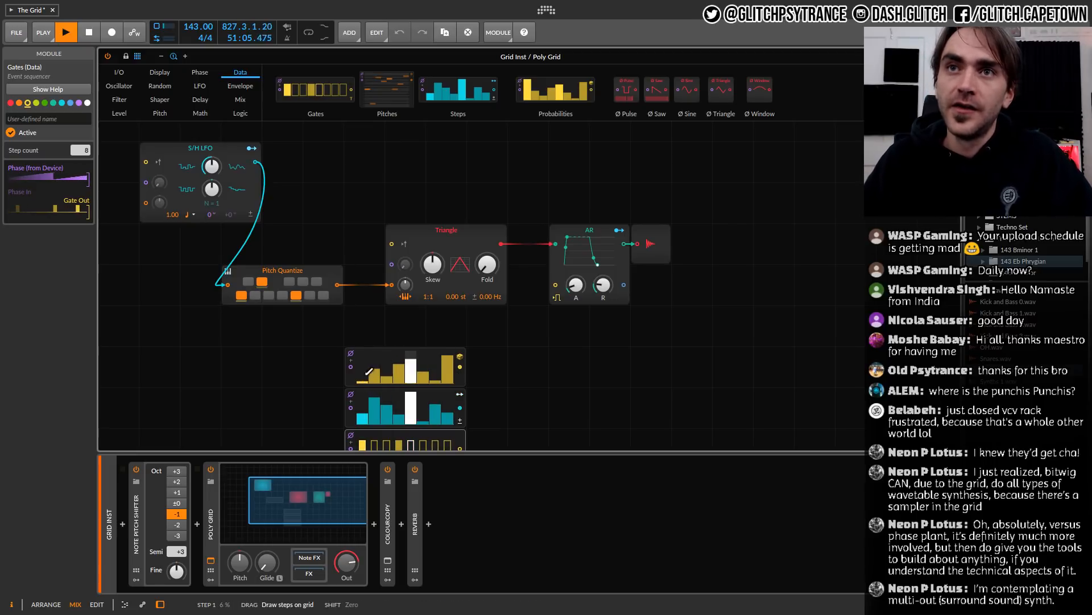
Redraw the steps in the Probabilities module, setting step 2 to 0 % and step 5 to 38 %
{"action": "left_click", "coordinate": [386, 375]}
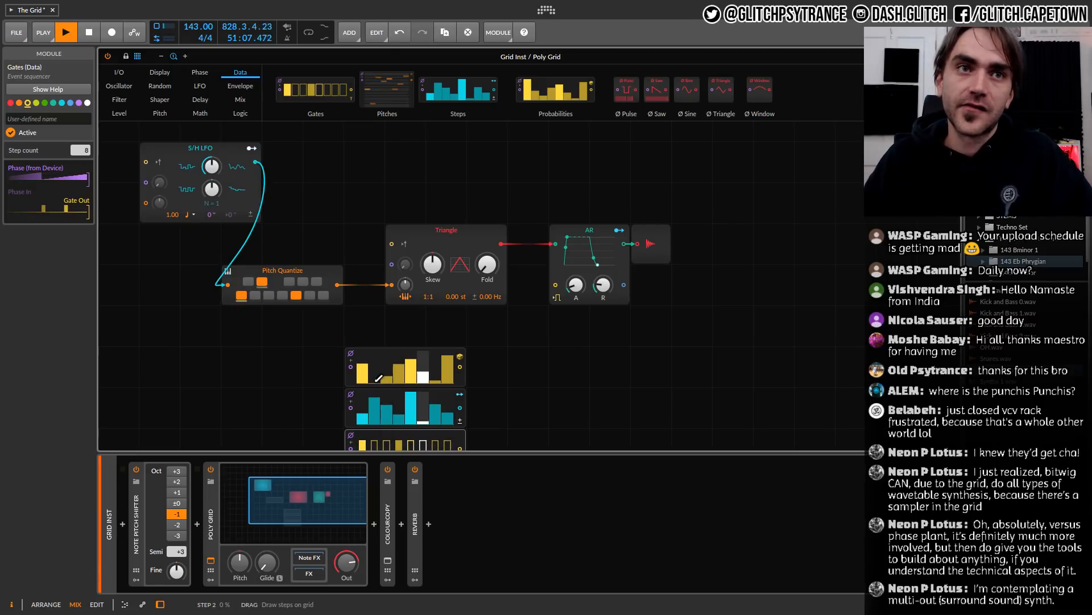
{"action": "left_click", "coordinate": [376, 377]}
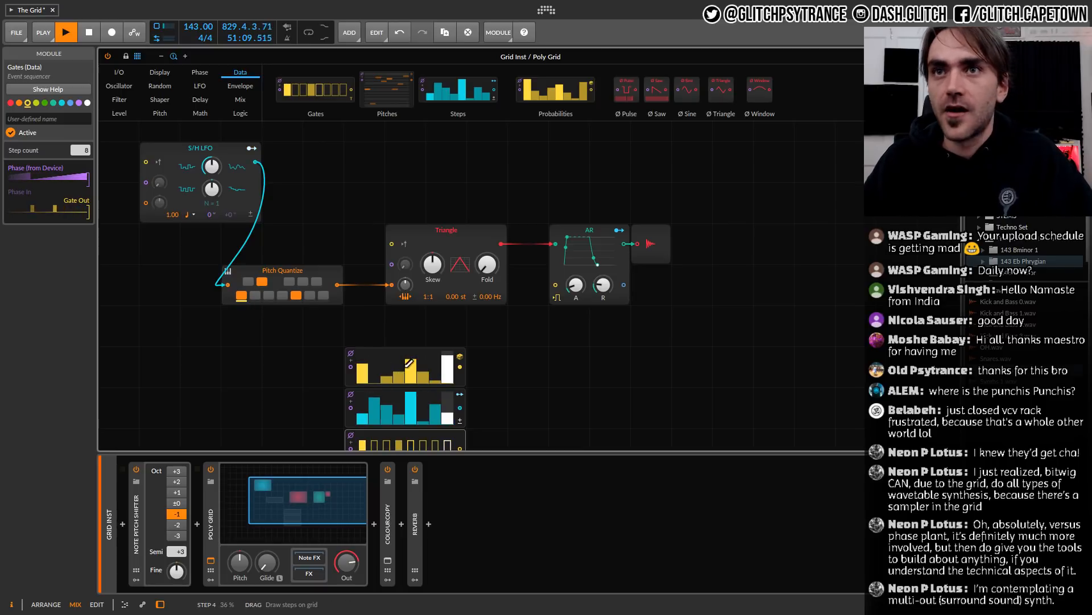
{"action": "left_click_drag", "start_coordinate": [376, 377], "coordinate": [413, 367]}
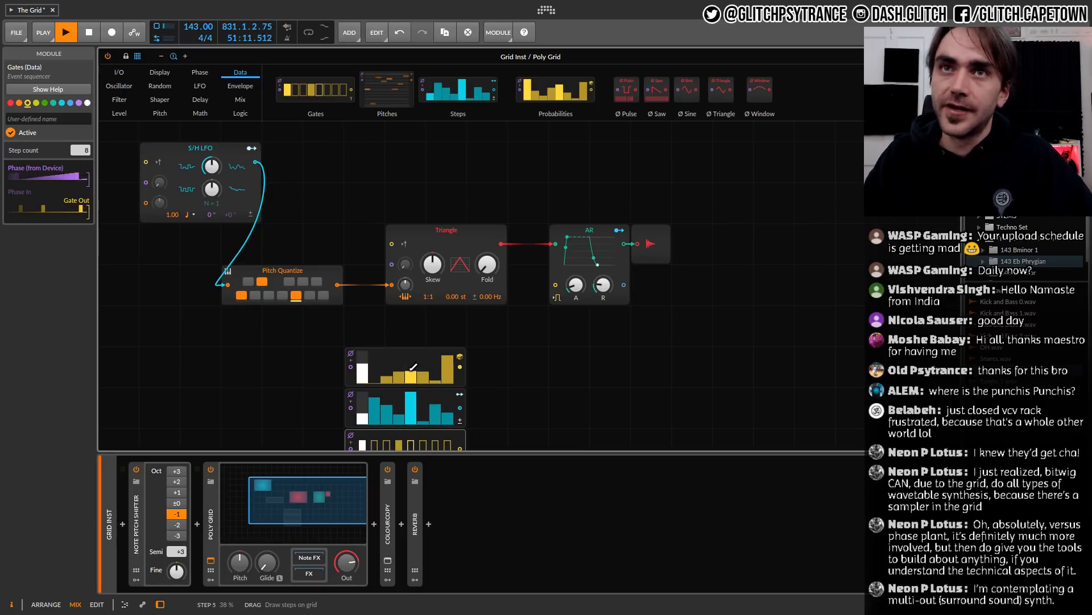
Connect the Probabilities module's gate output to the AR envelope's Gate In
{"action": "left_click_drag", "start_coordinate": [460, 366], "coordinate": [554, 285]}
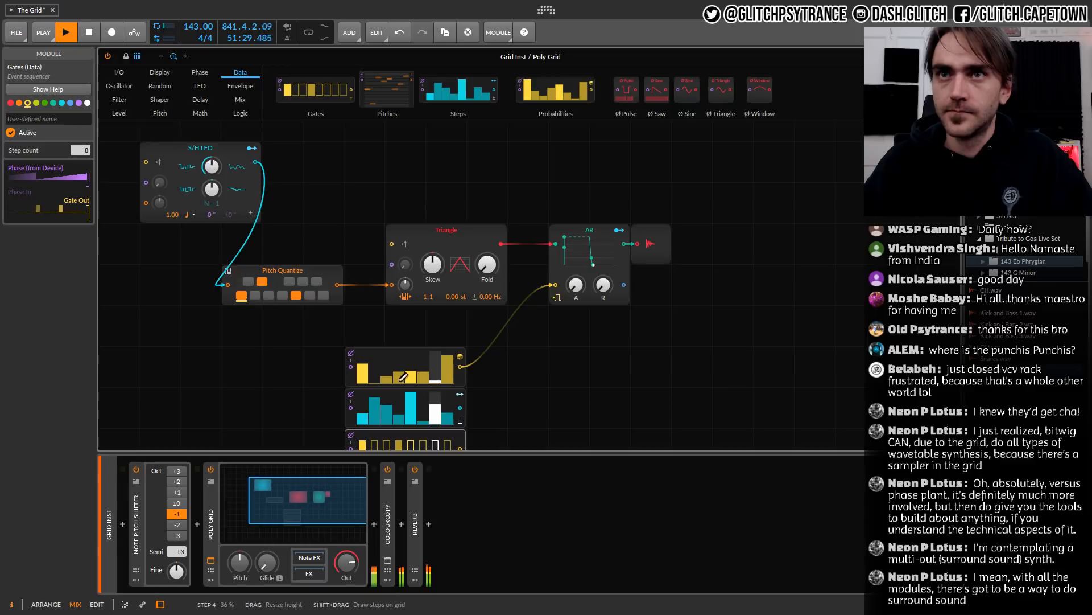
{"action": "left_click_drag", "start_coordinate": [590, 299], "coordinate": [590, 294]}
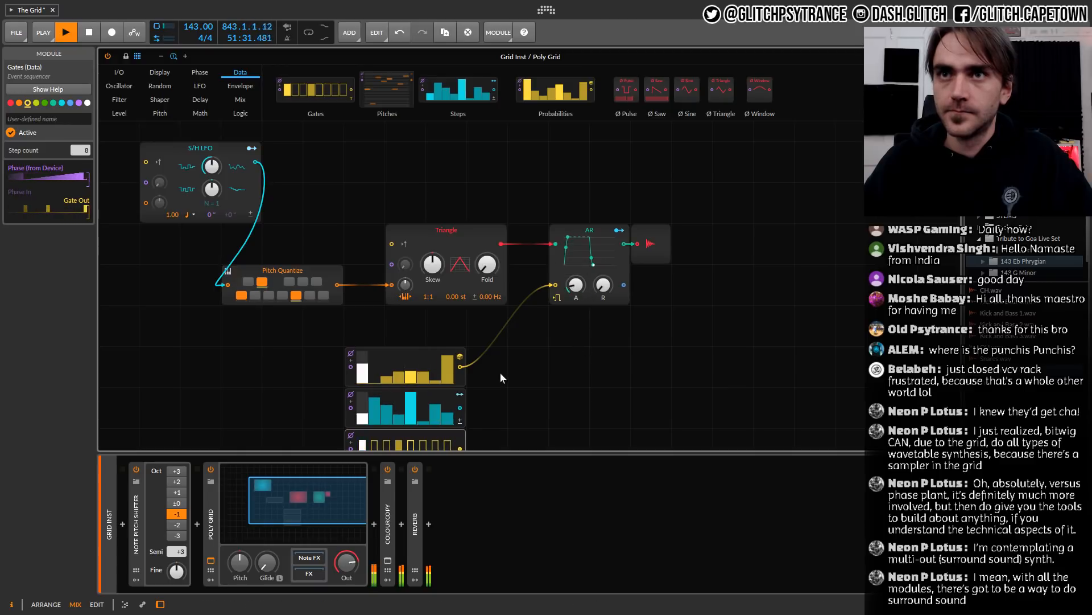
{"action": "left_click", "coordinate": [586, 385]}
Move the audio output one grid cell away from the AR envelope and route the signal between them through a new Attenuate module
{"action": "left_click_drag", "start_coordinate": [657, 245], "coordinate": [698, 244]}
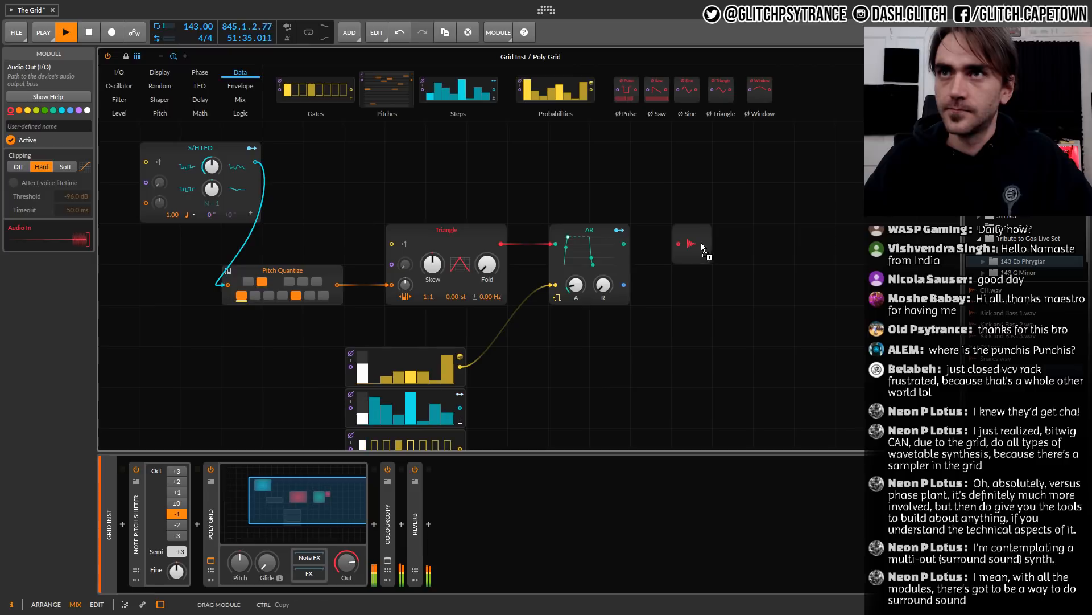
{"action": "left_click", "coordinate": [691, 300]}
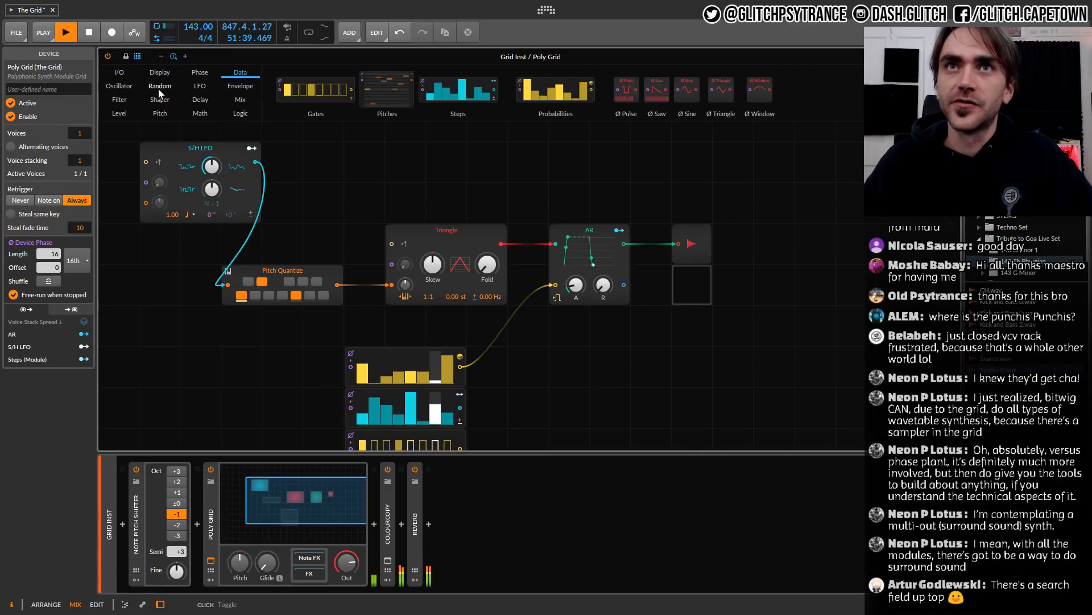
{"action": "left_click", "coordinate": [240, 100]}
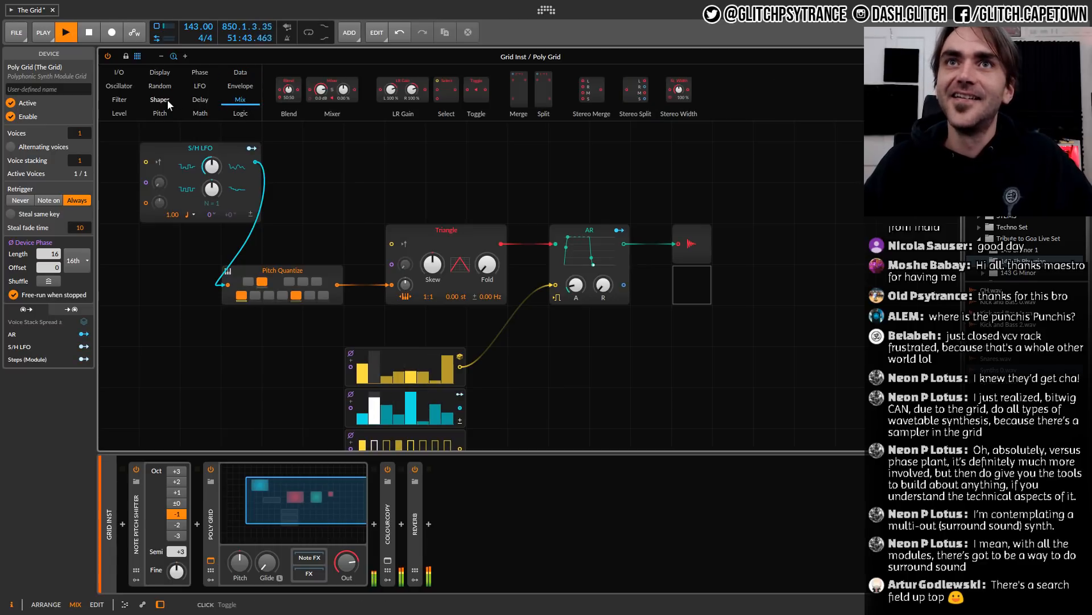
{"action": "left_click", "coordinate": [118, 113]}
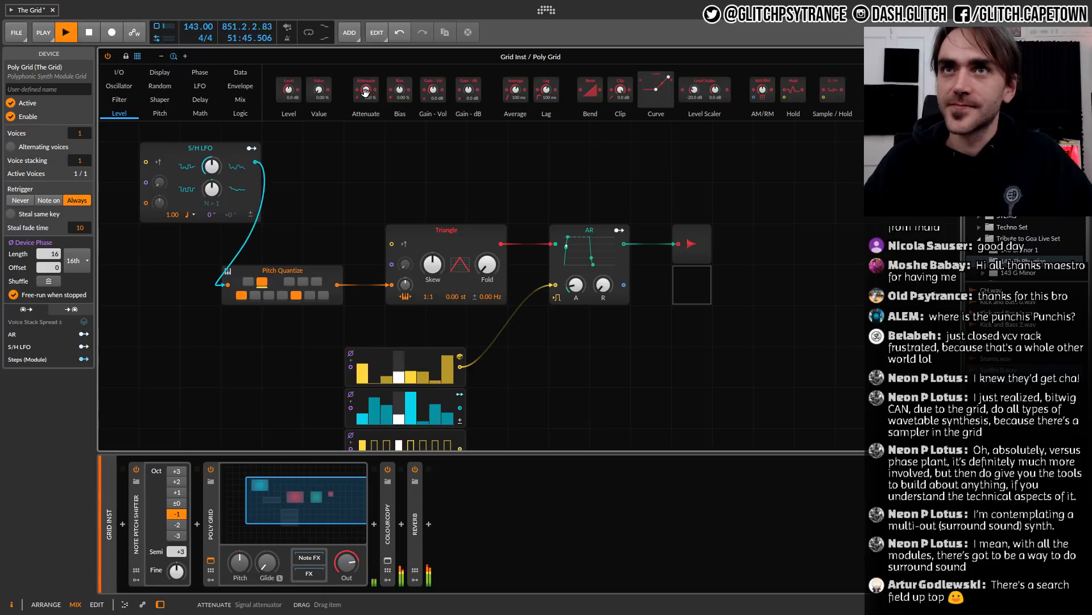
{"action": "left_click_drag", "start_coordinate": [365, 89], "coordinate": [660, 317]}
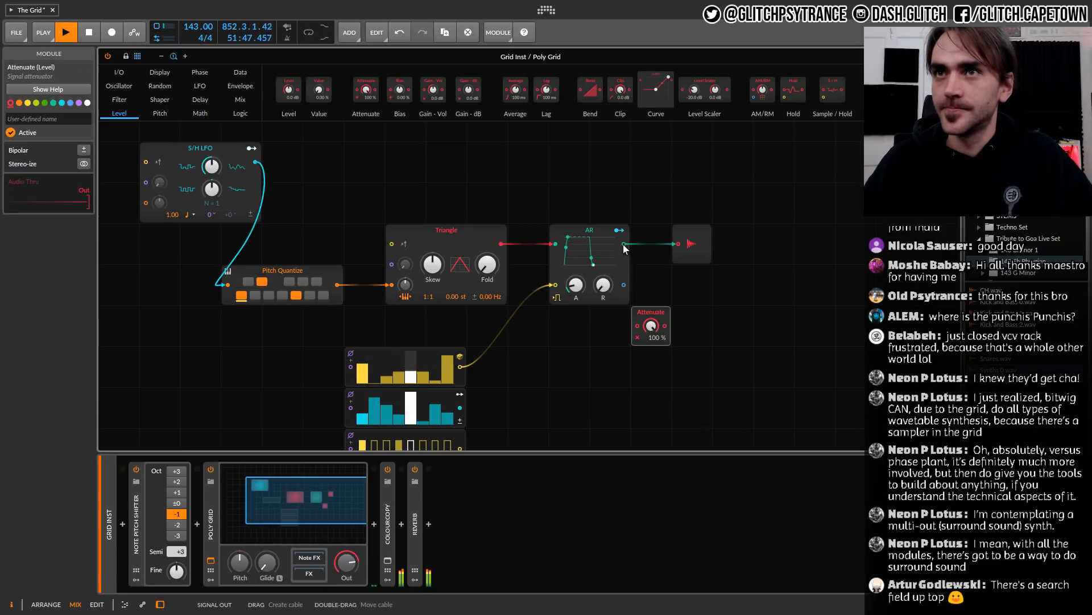
{"action": "left_click_drag", "start_coordinate": [624, 243], "coordinate": [678, 244]}
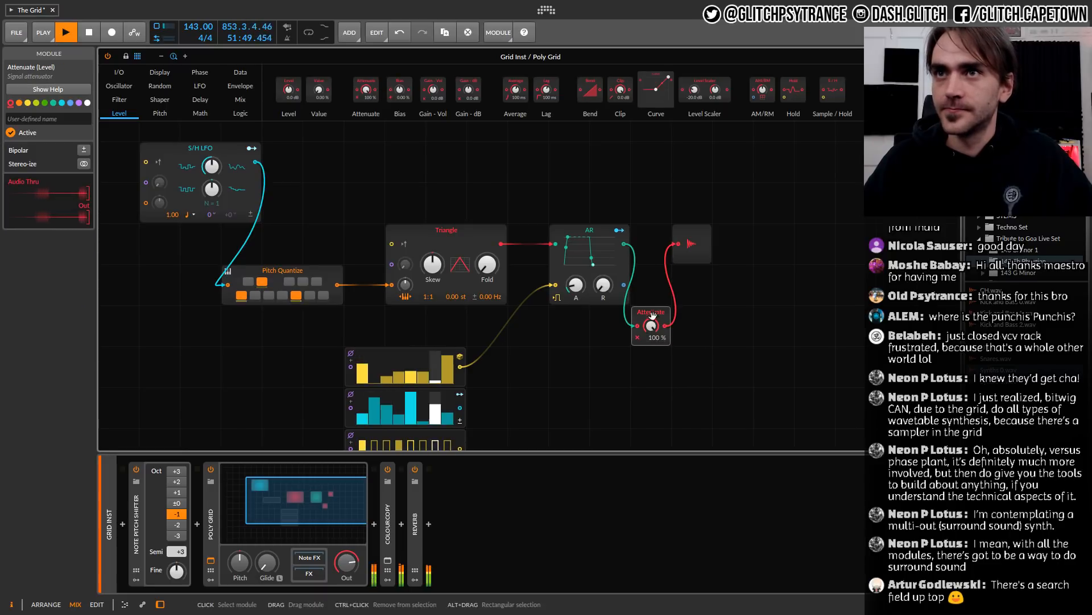
Set the Attenuate module to 0 %, then move the audio output two cells further out and the Attenuate module midway before it
{"action": "left_click_drag", "start_coordinate": [651, 325], "coordinate": [651, 383]}
{"action": "left_click_drag", "start_coordinate": [694, 230], "coordinate": [777, 231]}
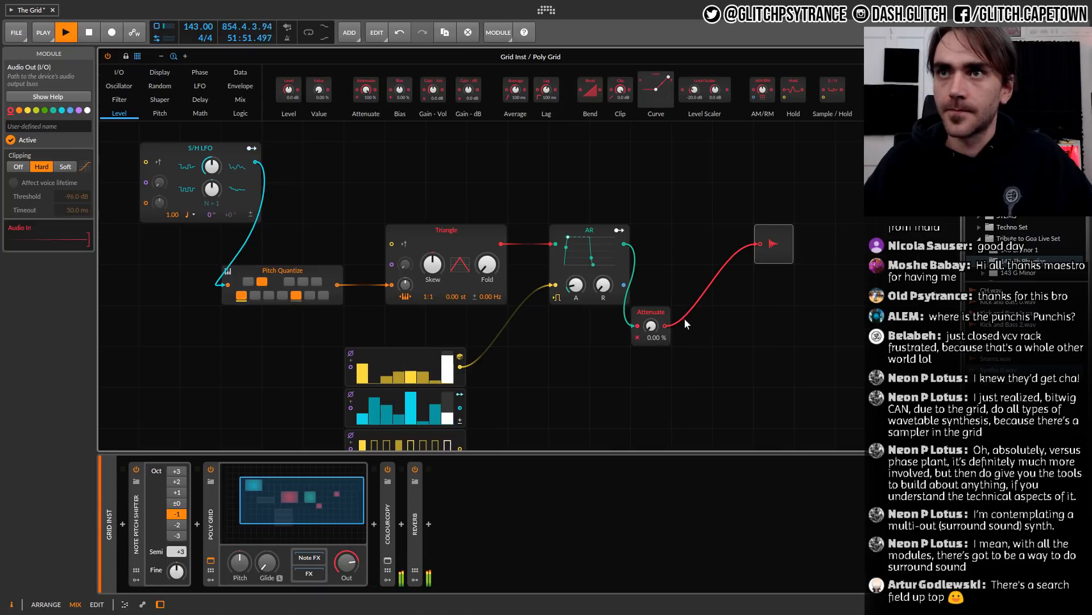
{"action": "left_click", "coordinate": [669, 340]}
{"action": "left_click_drag", "start_coordinate": [669, 340], "coordinate": [711, 297]}
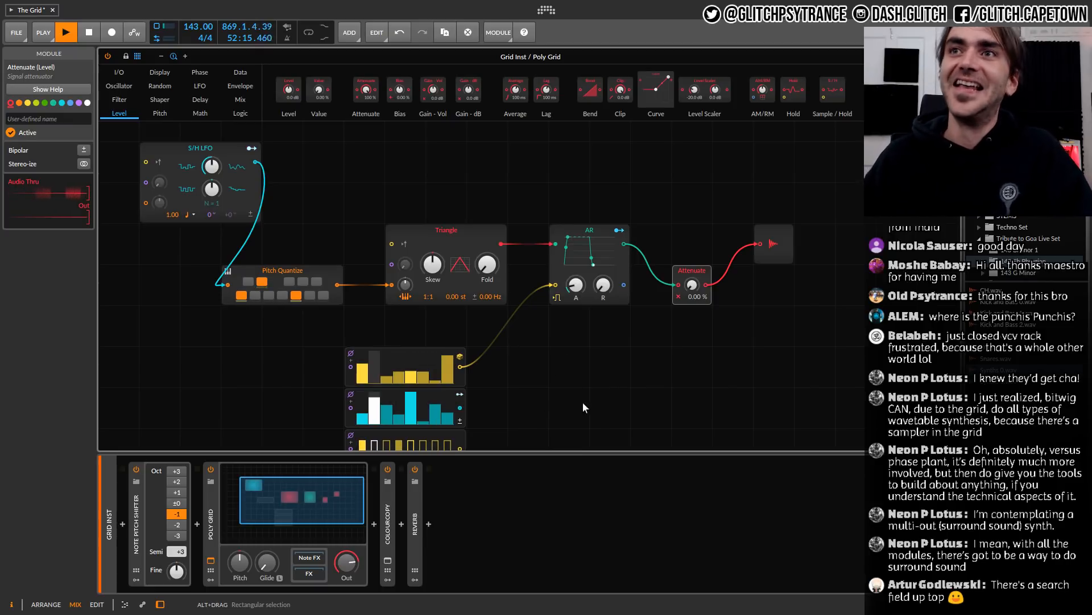
Look over the replacement modules offered for the AR envelope and for the Triangle oscillator
{"action": "left_click", "coordinate": [564, 230]}
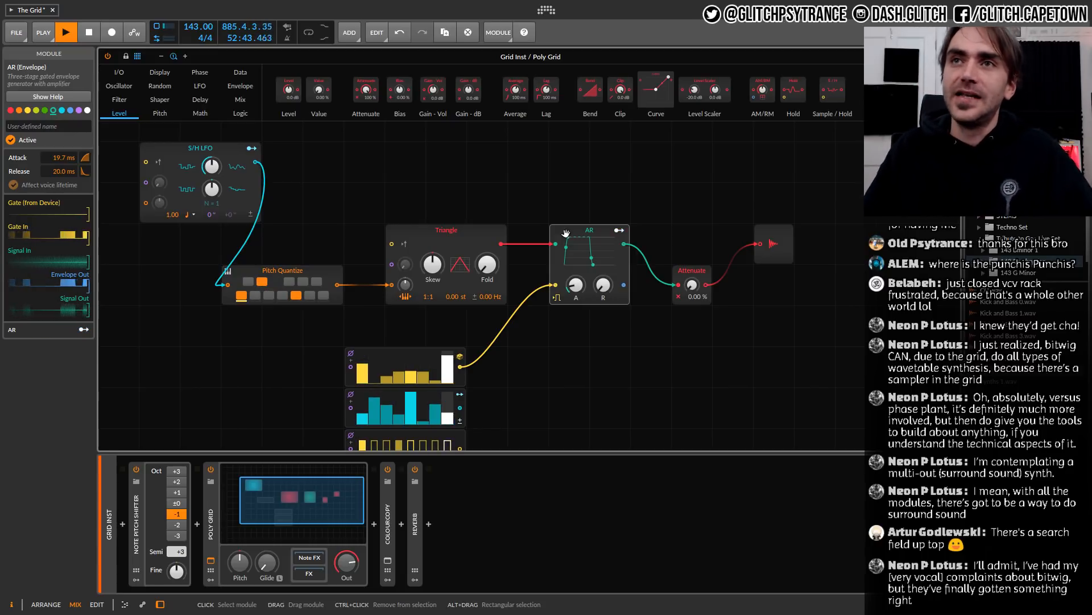
{"action": "right_click", "coordinate": [589, 233]}
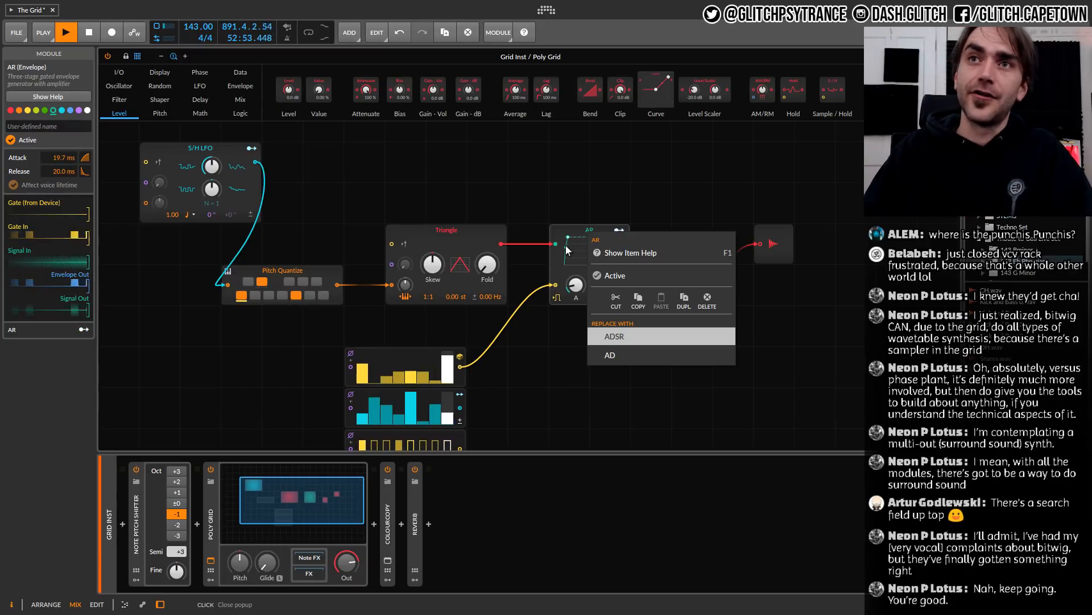
{"action": "left_click", "coordinate": [473, 227]}
{"action": "left_click", "coordinate": [468, 235]}
{"action": "right_click", "coordinate": [446, 239]}
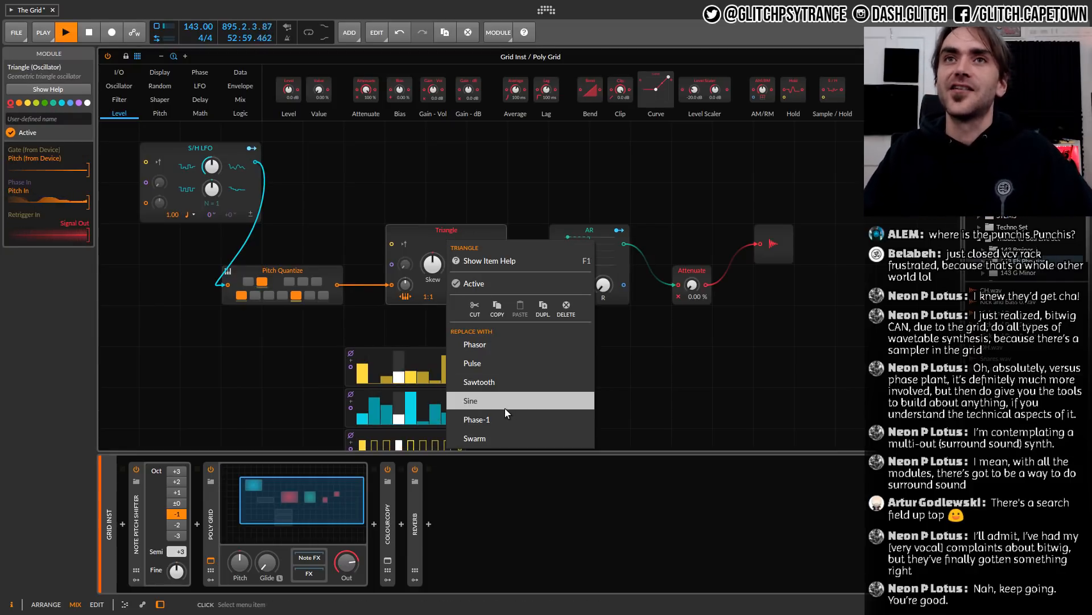
{"action": "key", "text": "Escape"}
Replace the AR envelope with an ADSR and move it directly next to the Triangle oscillator
{"action": "left_click", "coordinate": [571, 230]}
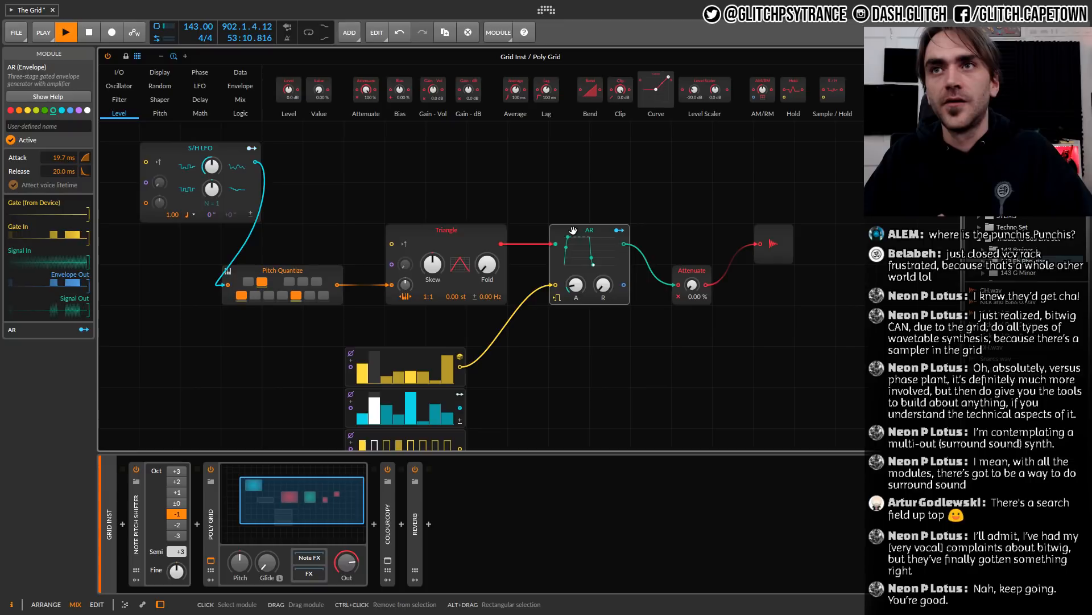
{"action": "right_click", "coordinate": [589, 231]}
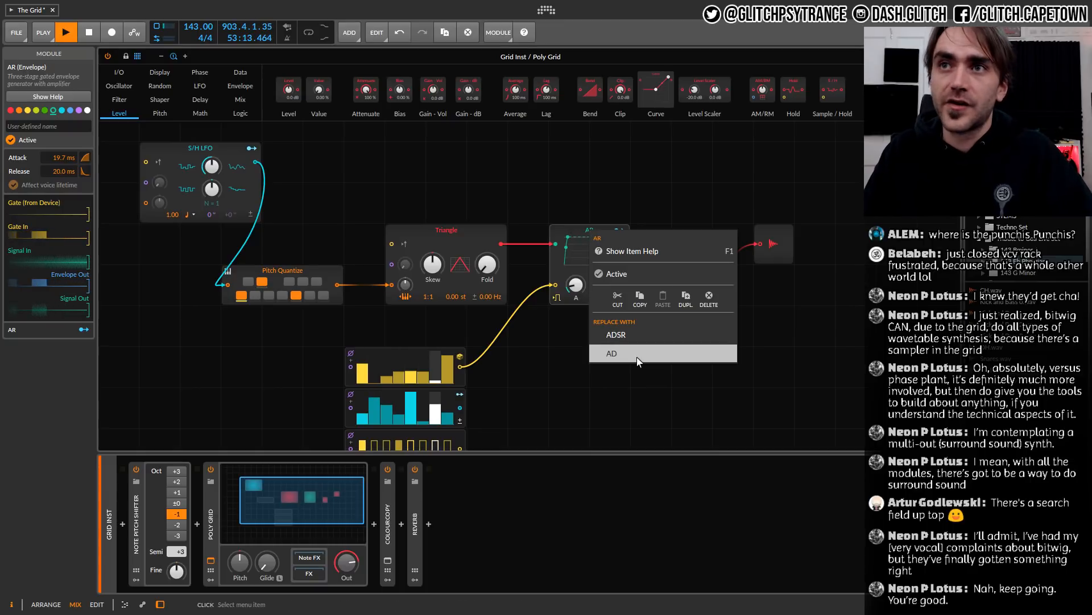
{"action": "left_click", "coordinate": [616, 334]}
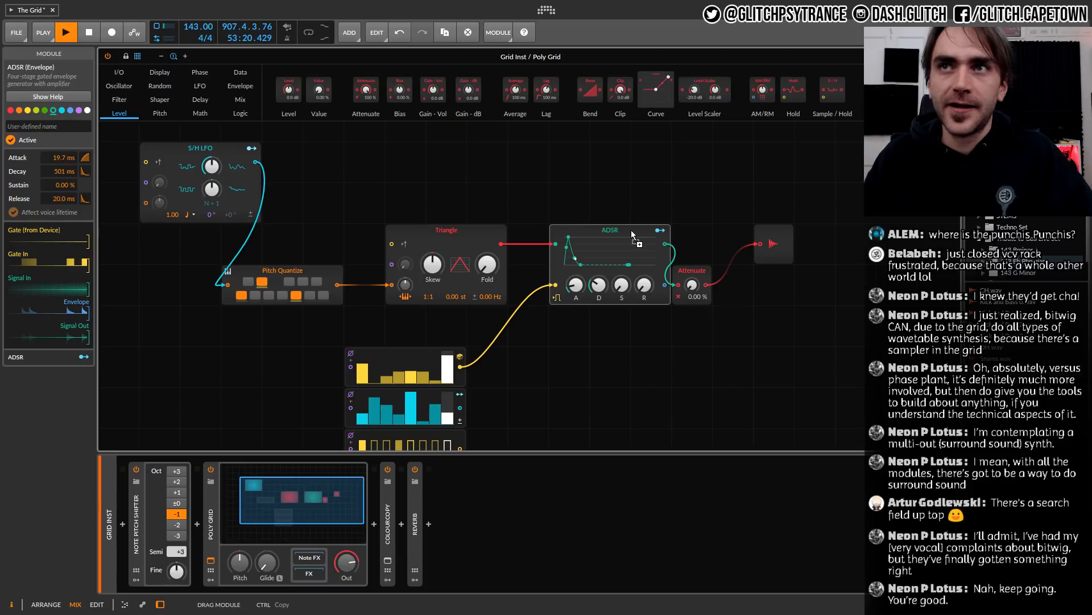
{"action": "left_click_drag", "start_coordinate": [630, 230], "coordinate": [586, 232]}
Set the ADSR envelope's decay to 62.4 ms and its attack to 1.33 ms
{"action": "left_click_drag", "start_coordinate": [558, 285], "coordinate": [565, 317]}
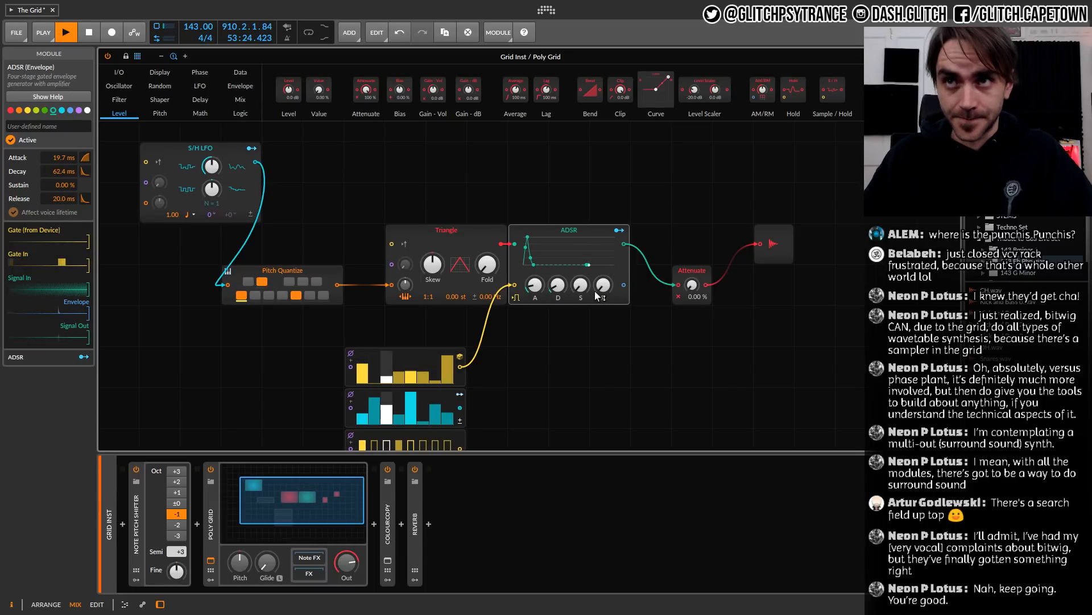
{"action": "left_click_drag", "start_coordinate": [535, 285], "coordinate": [534, 307]}
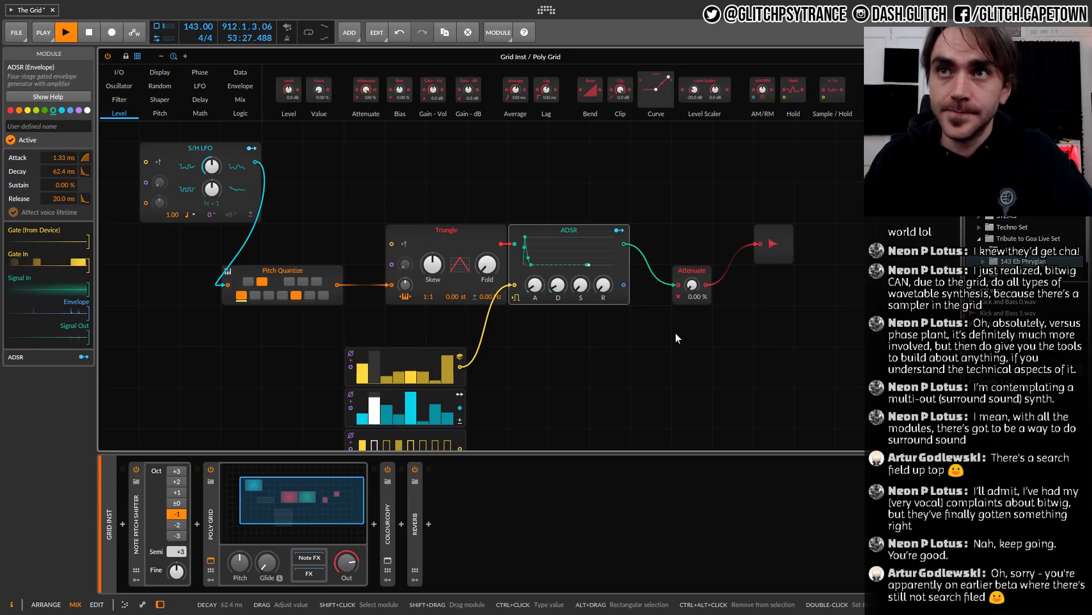
Set the Triangle oscillator's pitch modulation amount to 48 st and the Attenuate module to 100 %
{"action": "mouse_move", "coordinate": [706, 300]}
{"action": "left_mouse_down"}
{"action": "mouse_move", "coordinate": [705, 239]}
{"action": "mouse_move", "coordinate": [706, 296]}
{"action": "mouse_move", "coordinate": [692, 287]}
{"action": "left_mouse_up"}
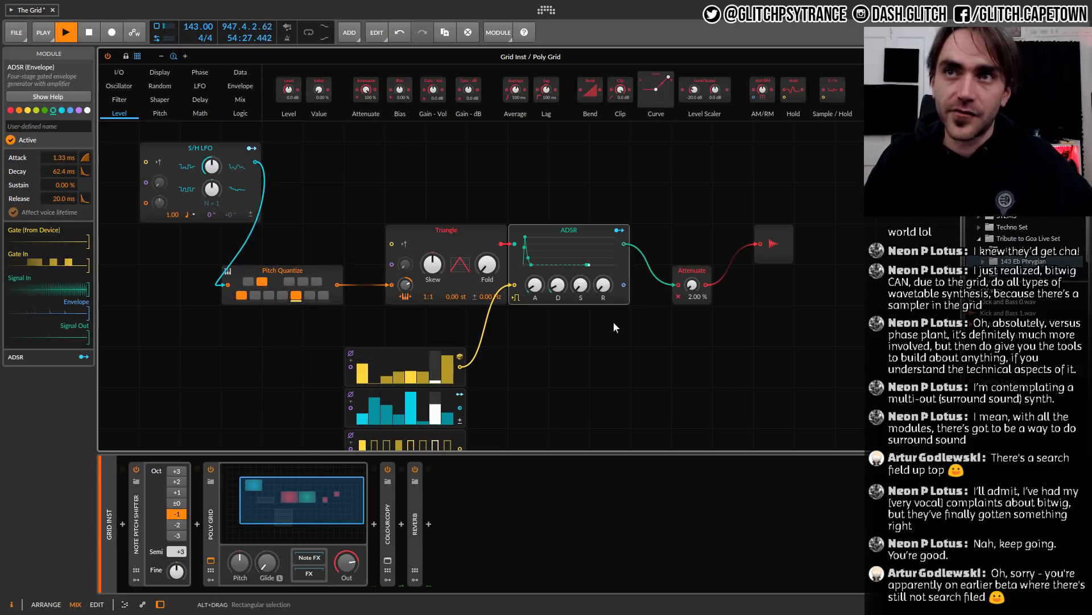
{"action": "left_click", "coordinate": [406, 286], "text": "ctrl"}
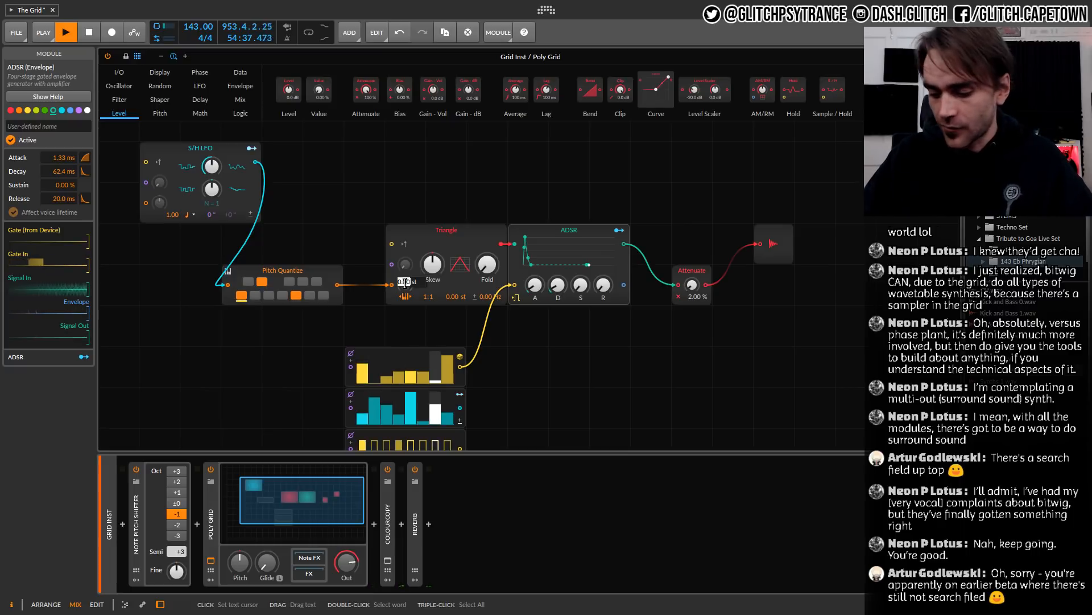
{"action": "key", "text": "Escape"}
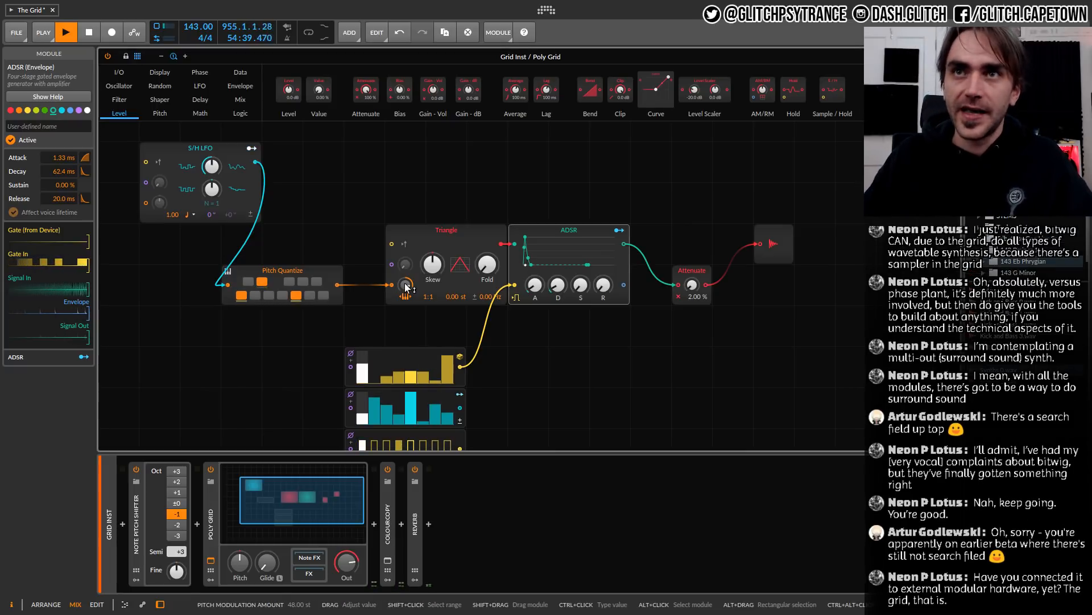
{"action": "left_click_drag", "start_coordinate": [692, 285], "coordinate": [692, 263]}
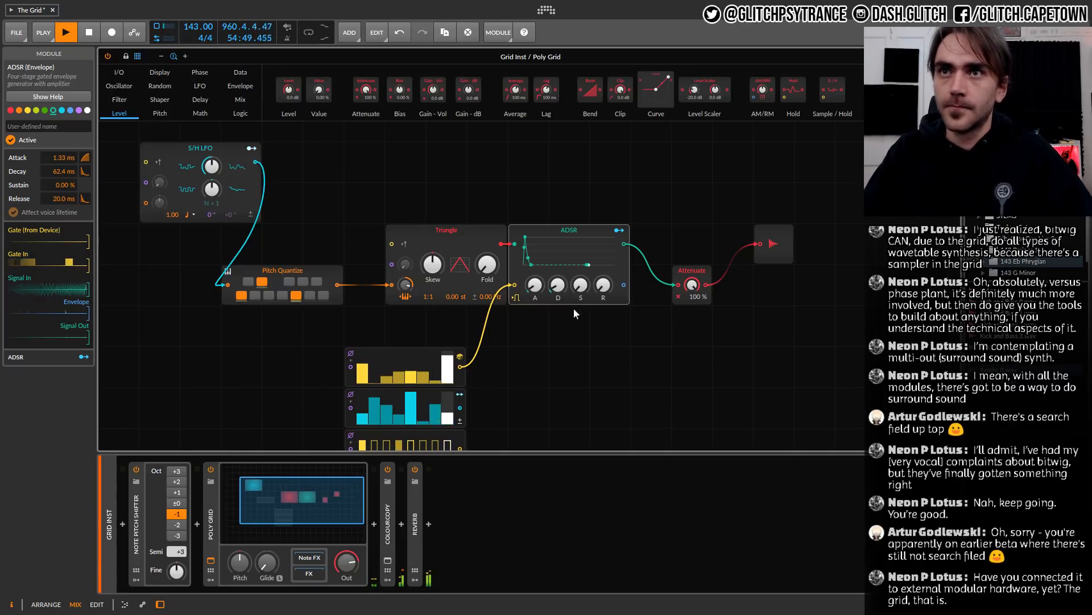
Set the ADSR envelope's decay to 193 ms and attack to 0 ms, and lower the Attenuate module to 0 %
{"action": "left_click_drag", "start_coordinate": [557, 286], "coordinate": [558, 262]}
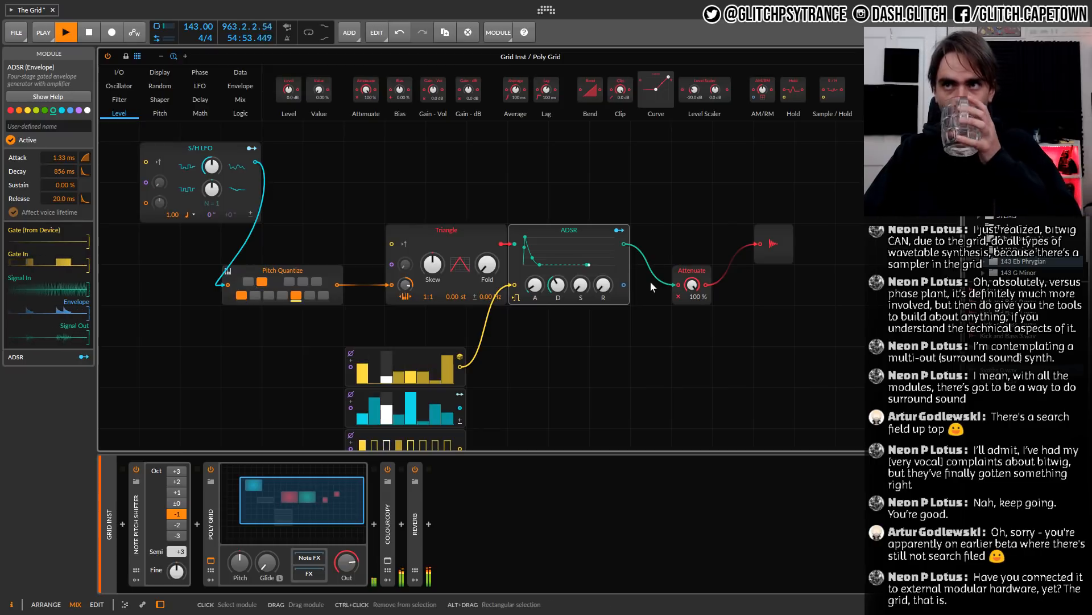
{"action": "left_click_drag", "start_coordinate": [557, 285], "coordinate": [558, 297]}
{"action": "left_click_drag", "start_coordinate": [539, 290], "coordinate": [539, 302]}
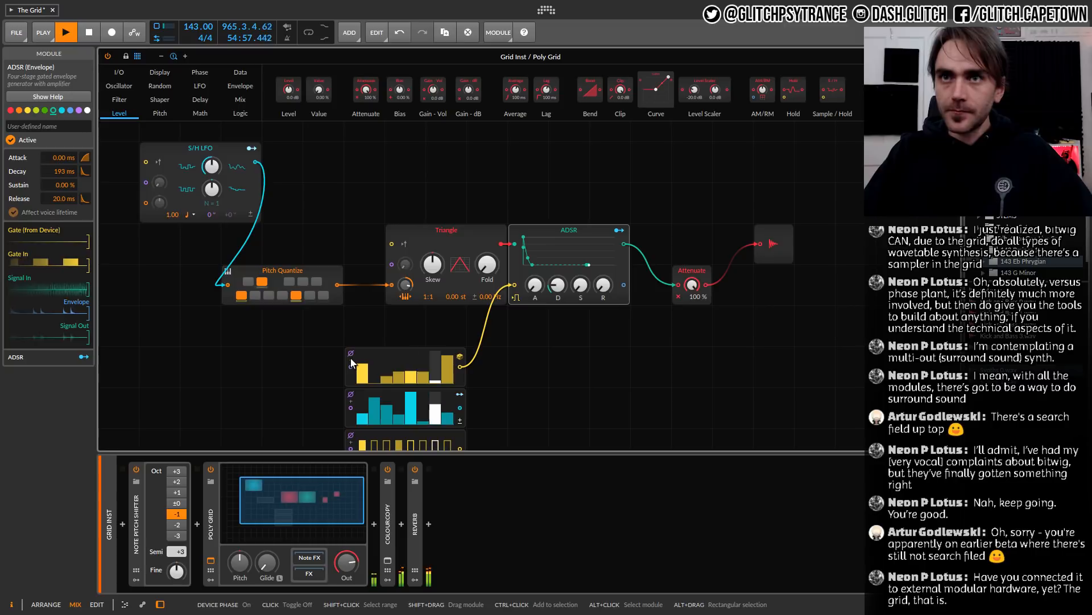
{"action": "left_click_drag", "start_coordinate": [697, 285], "coordinate": [698, 291]}
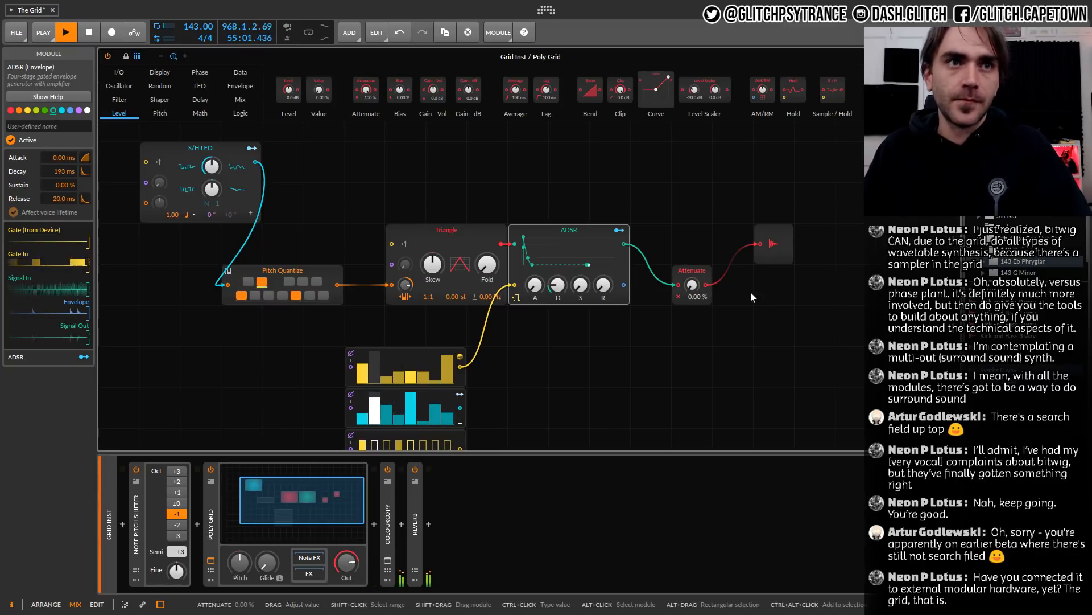
Delete the unused Steps and Gates sequencers and move the Probabilities sequencer directly below the Triangle oscillator
{"action": "left_click", "coordinate": [349, 418]}
{"action": "key", "text": "Delete"}
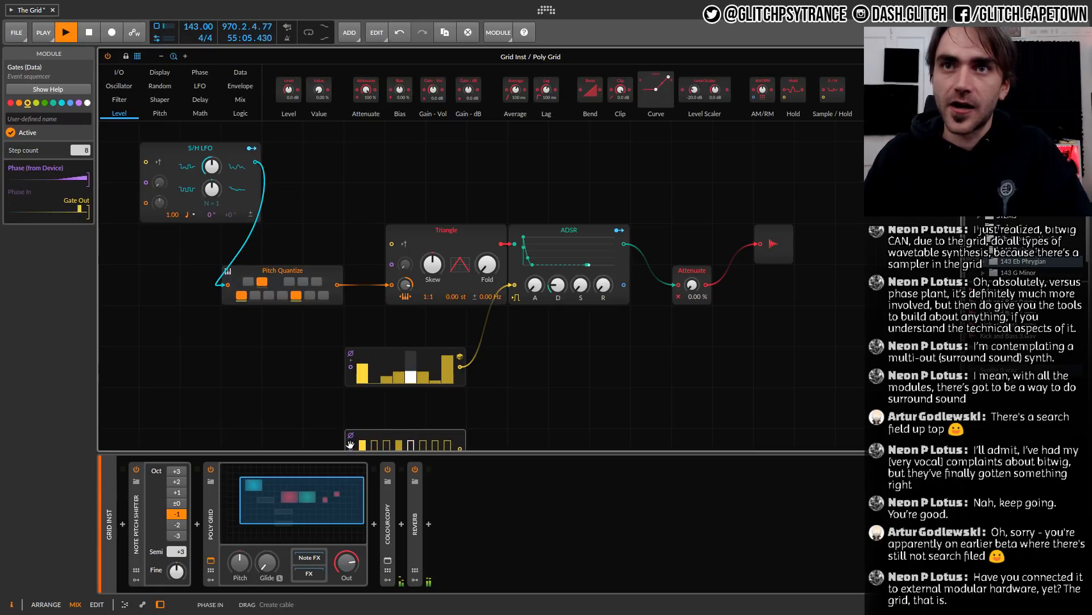
{"action": "key", "text": "Delete"}
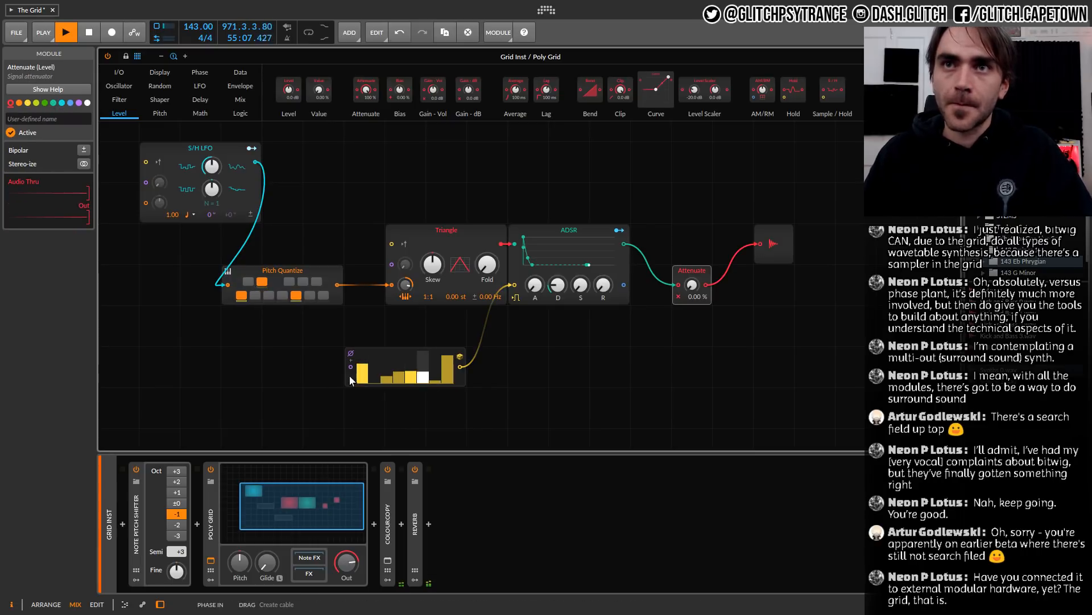
{"action": "left_click_drag", "start_coordinate": [398, 356], "coordinate": [439, 356]}
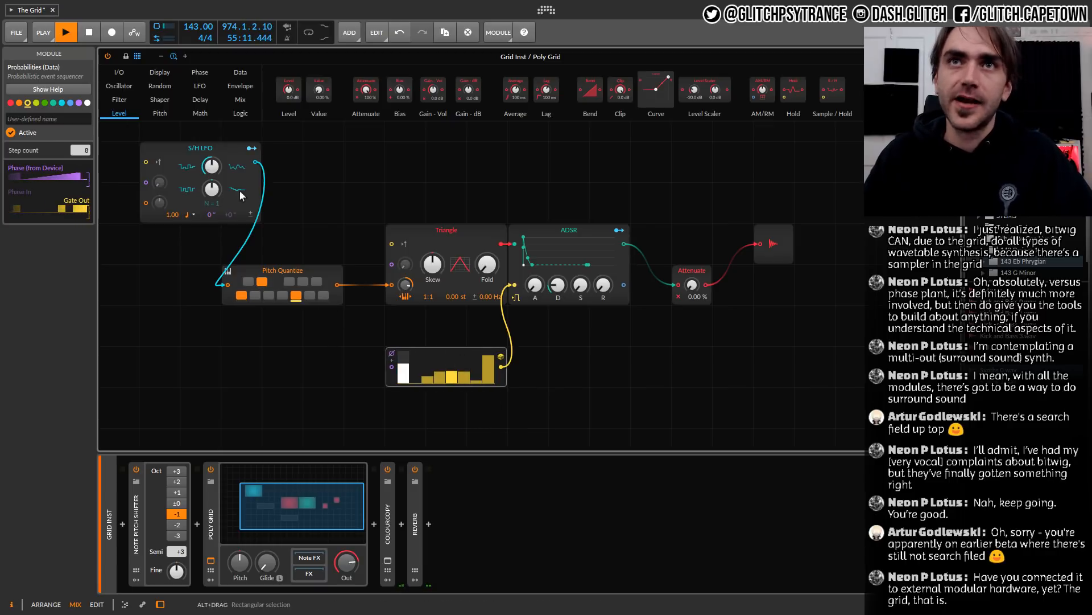
In the S/H LFO's interactive help, set its smoothing to 0 % and its feedback to -30 %
{"action": "left_click", "coordinate": [212, 165]}
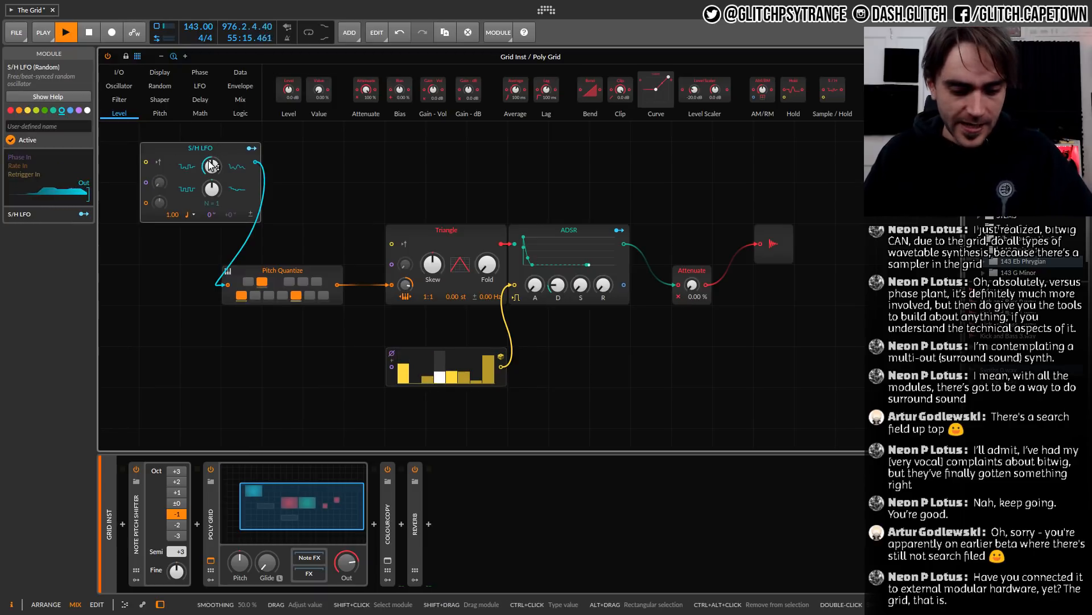
{"action": "key", "text": "F1"}
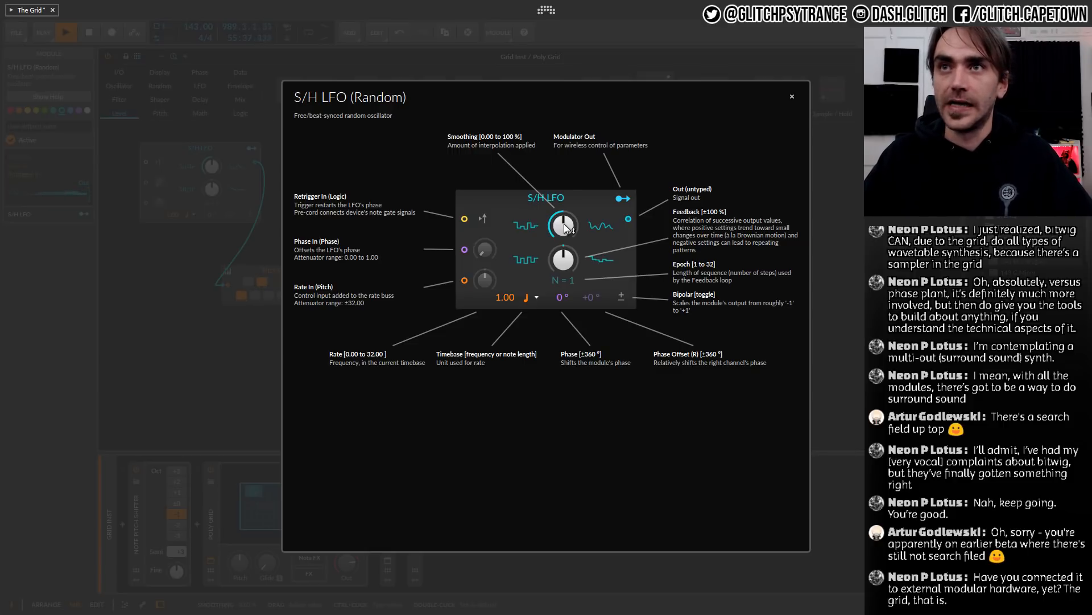
{"action": "left_click", "coordinate": [792, 99]}
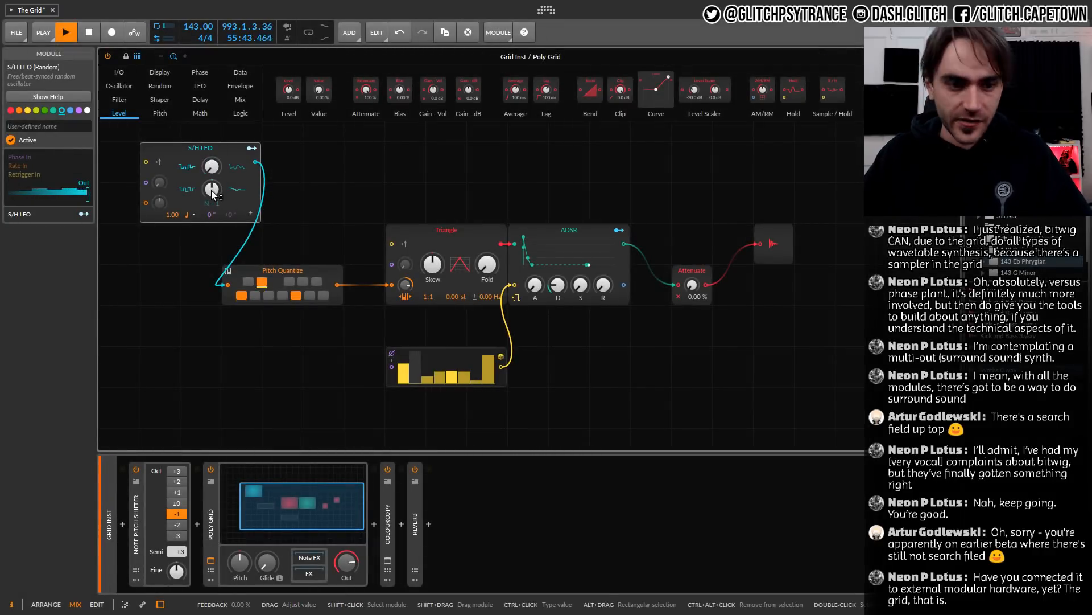
{"action": "key", "text": "F1"}
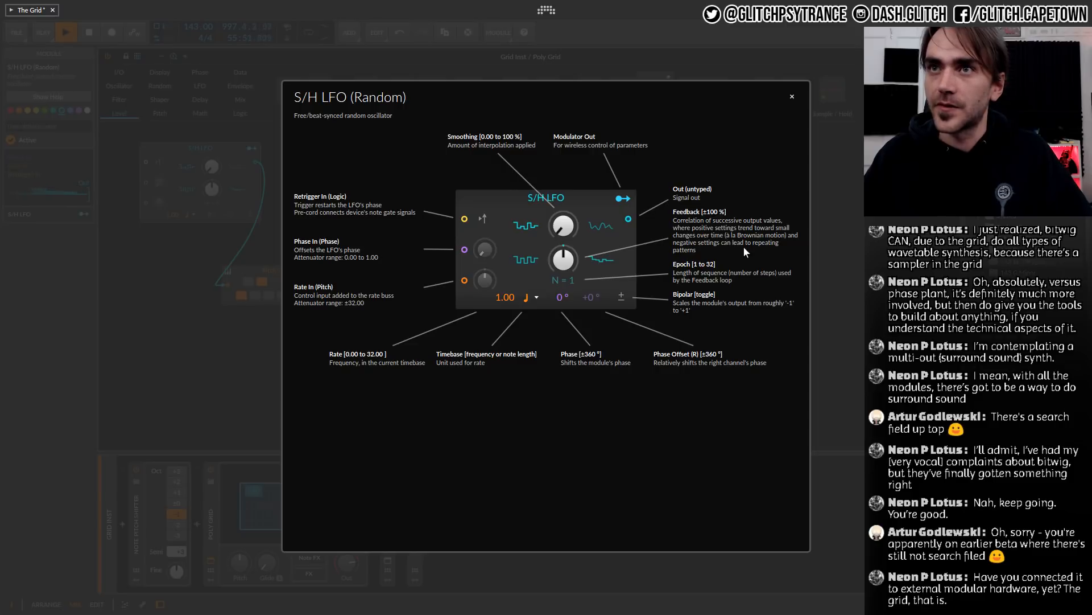
{"action": "left_click", "coordinate": [563, 267]}
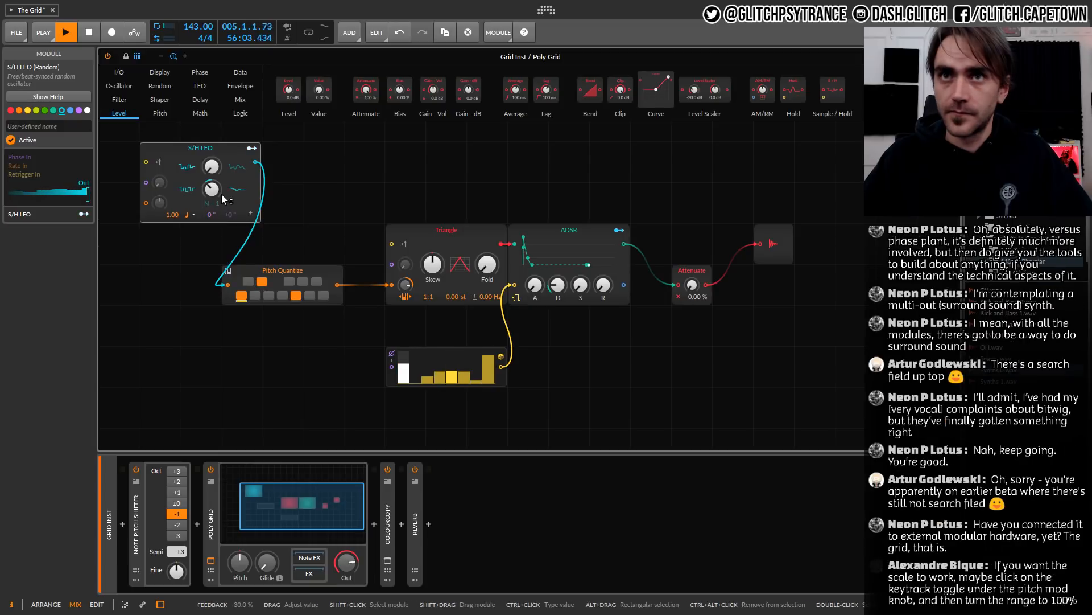
Add a Clock module below the S/H LFO and connect its phase output to the Probabilities sequencer's phase input
{"action": "left_click", "coordinate": [217, 366]}
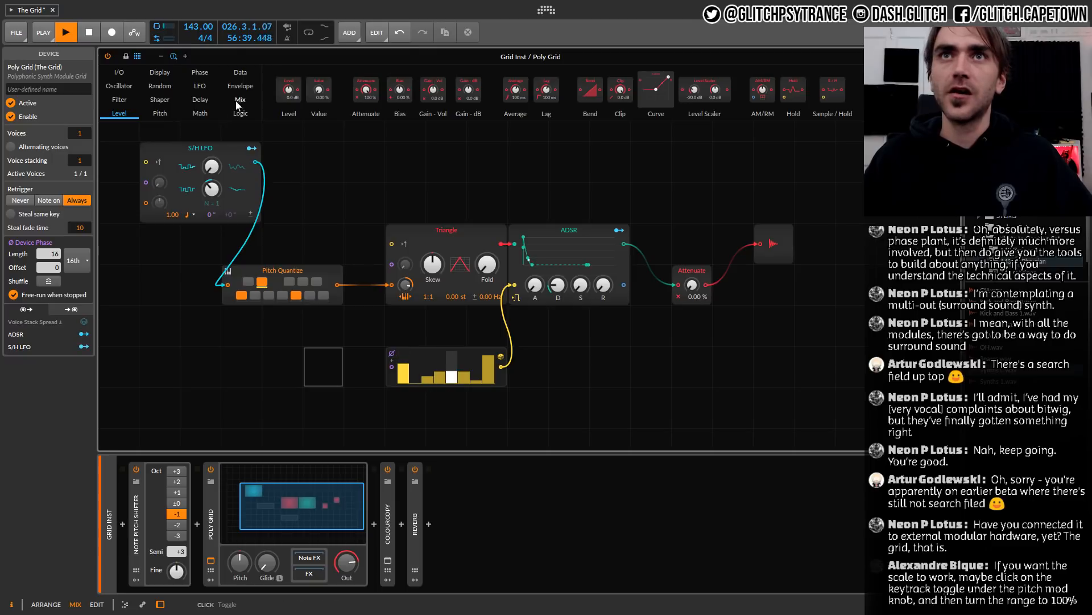
{"action": "left_click", "coordinate": [247, 116]}
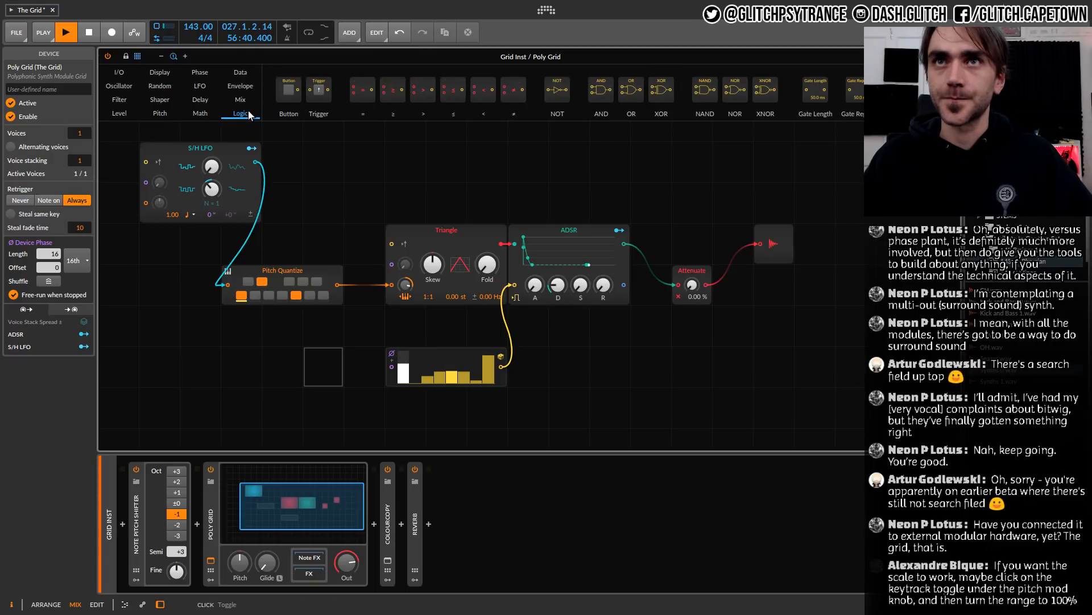
{"action": "left_click", "coordinate": [240, 72]}
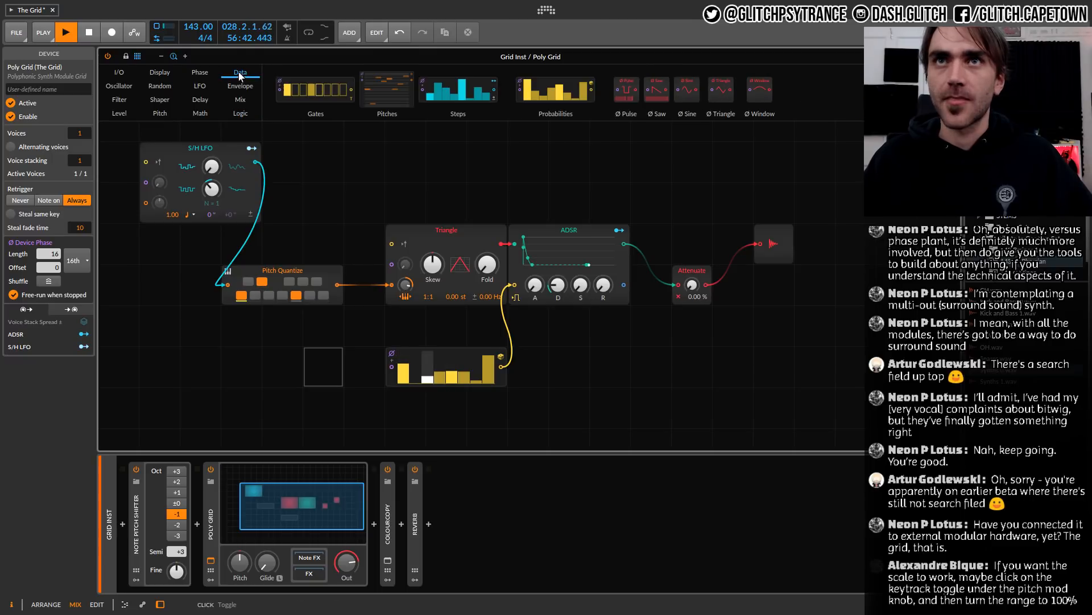
{"action": "left_click", "coordinate": [200, 86]}
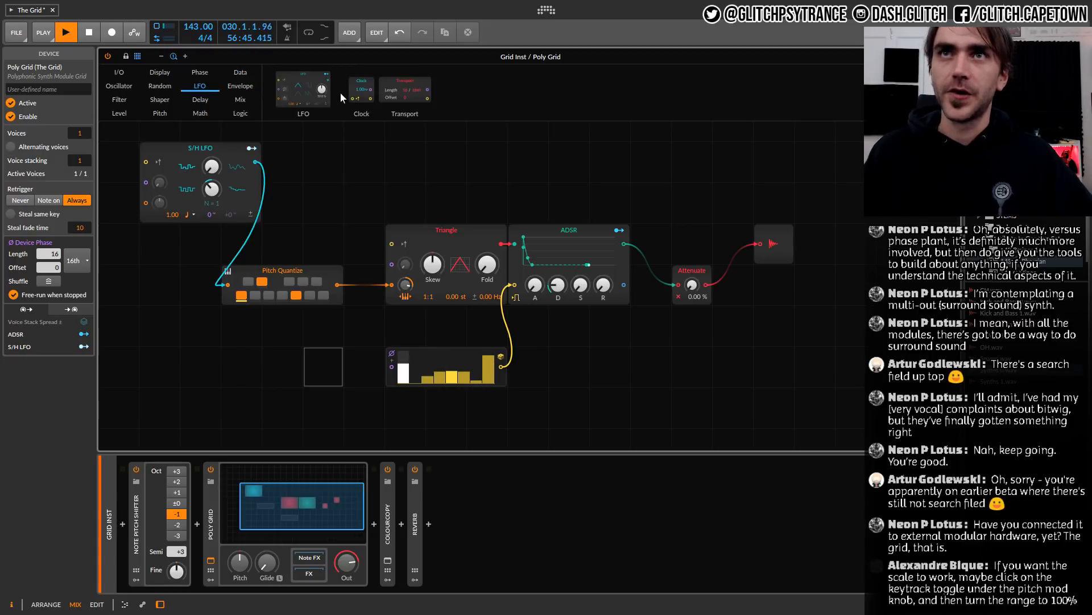
{"action": "left_click_drag", "start_coordinate": [362, 88], "coordinate": [391, 367]}
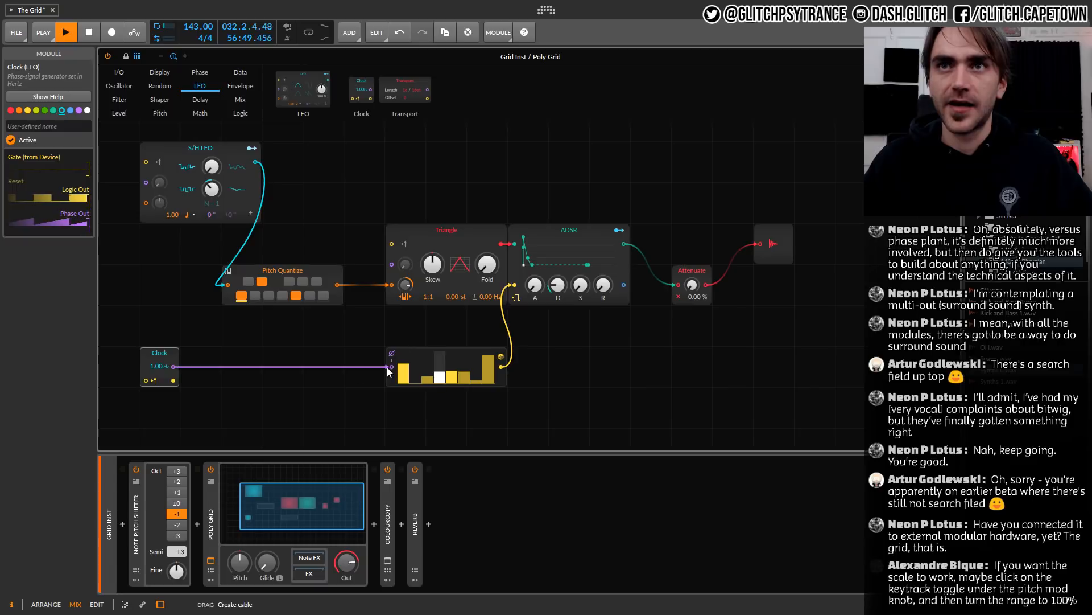
Look up the S/H LFO's inputs in its help and connect the Clock's phase output to its Retrigger In
{"action": "left_click_drag", "start_coordinate": [173, 366], "coordinate": [154, 225]}
{"action": "left_click", "coordinate": [153, 220]}
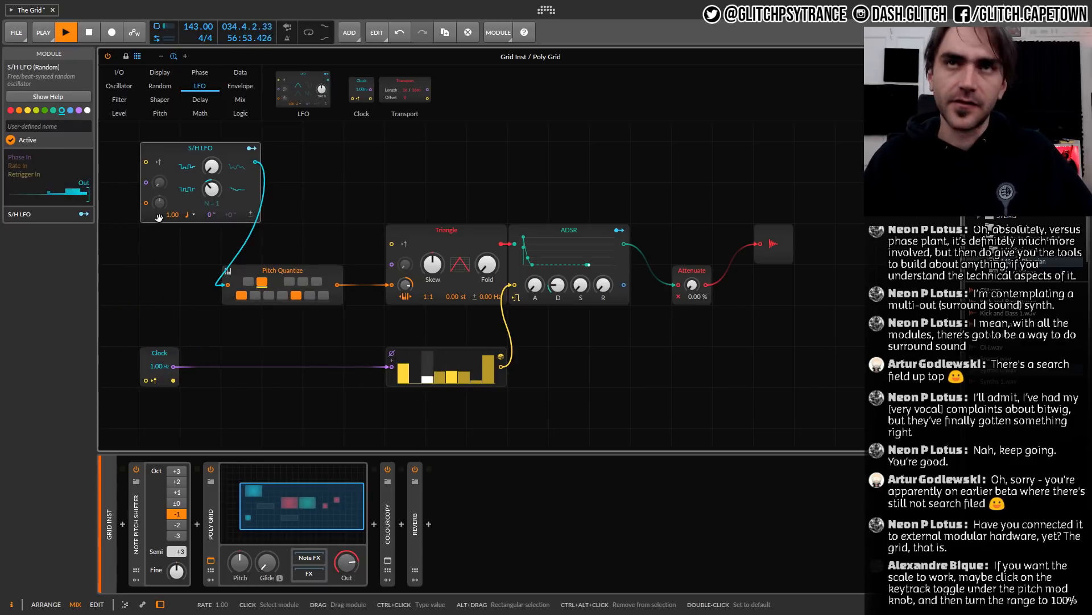
{"action": "key", "text": "F1"}
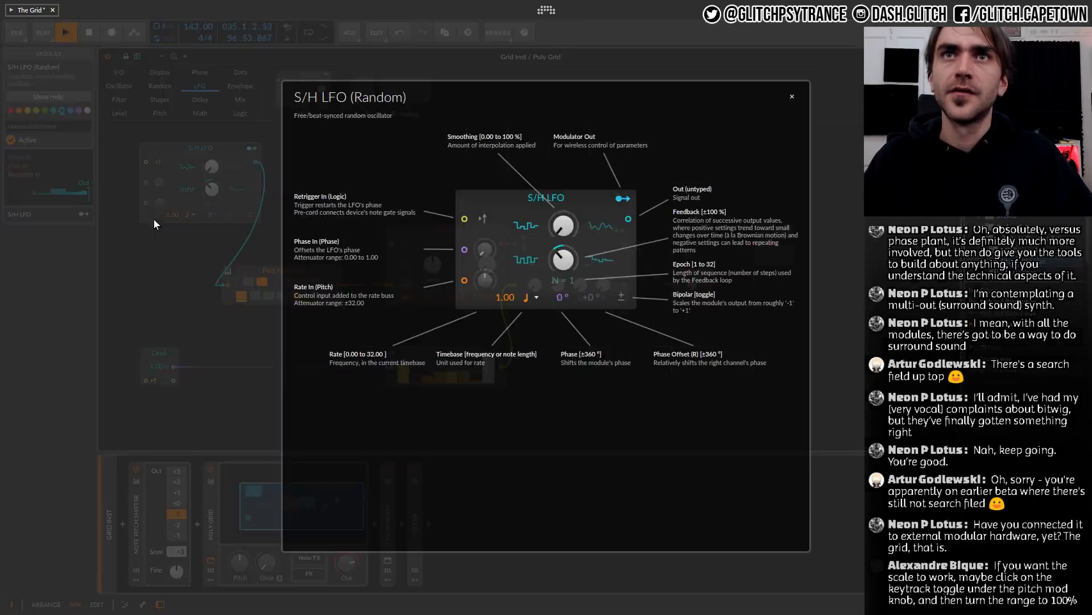
{"action": "left_click", "coordinate": [469, 219]}
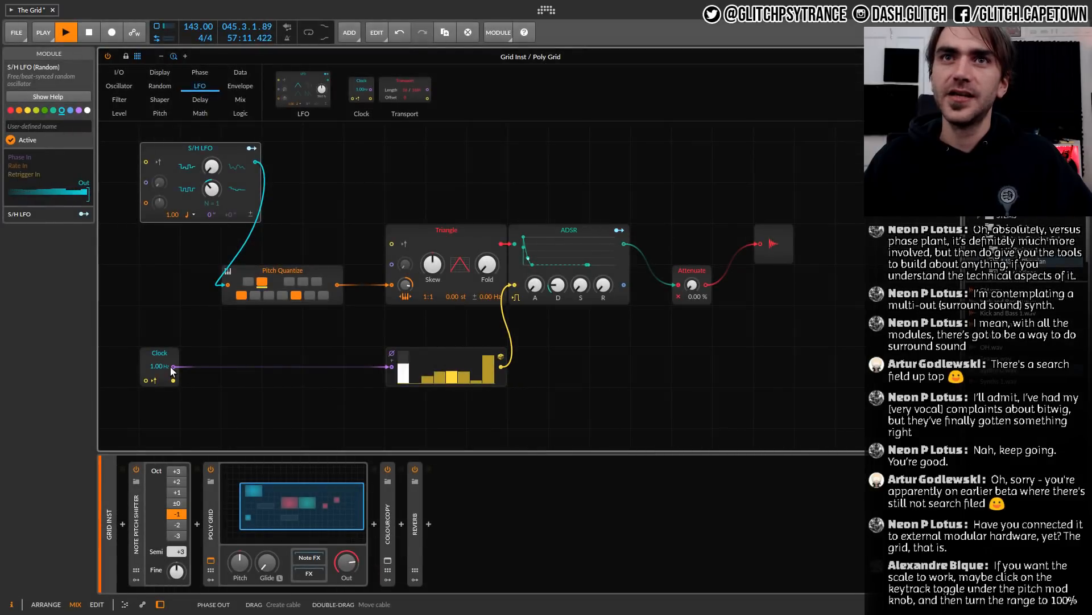
{"action": "left_click_drag", "start_coordinate": [173, 367], "coordinate": [144, 162]}
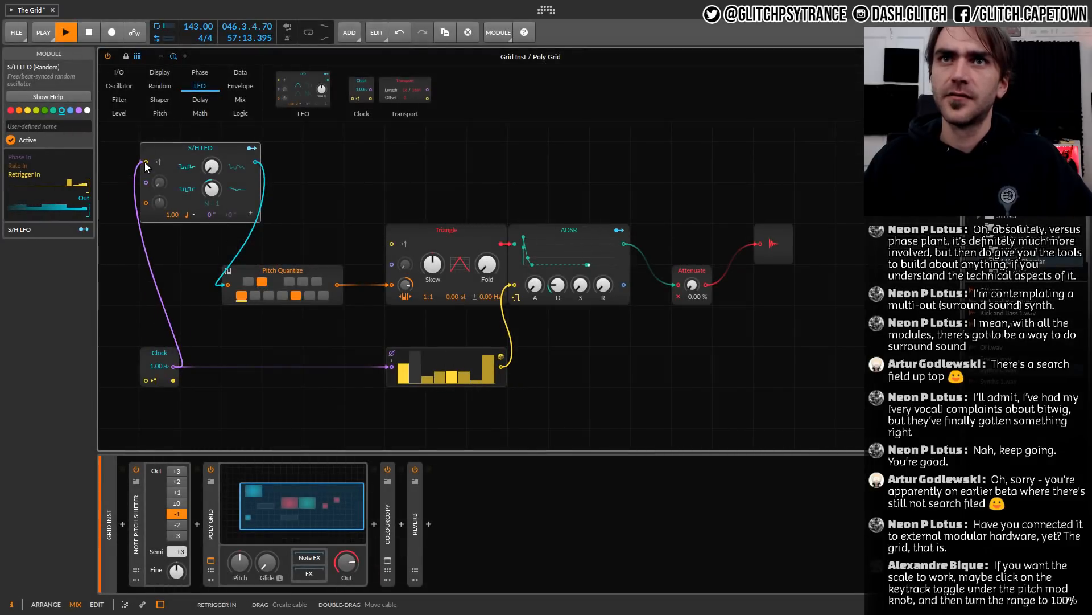
Set the Attenuate module to 82.5 % and slow the Clock to 0.04 Hz
{"action": "mouse_move", "coordinate": [160, 366]}
{"action": "left_mouse_down"}
{"action": "mouse_move", "coordinate": [159, 343]}
{"action": "mouse_move", "coordinate": [158, 369]}
{"action": "left_mouse_up"}
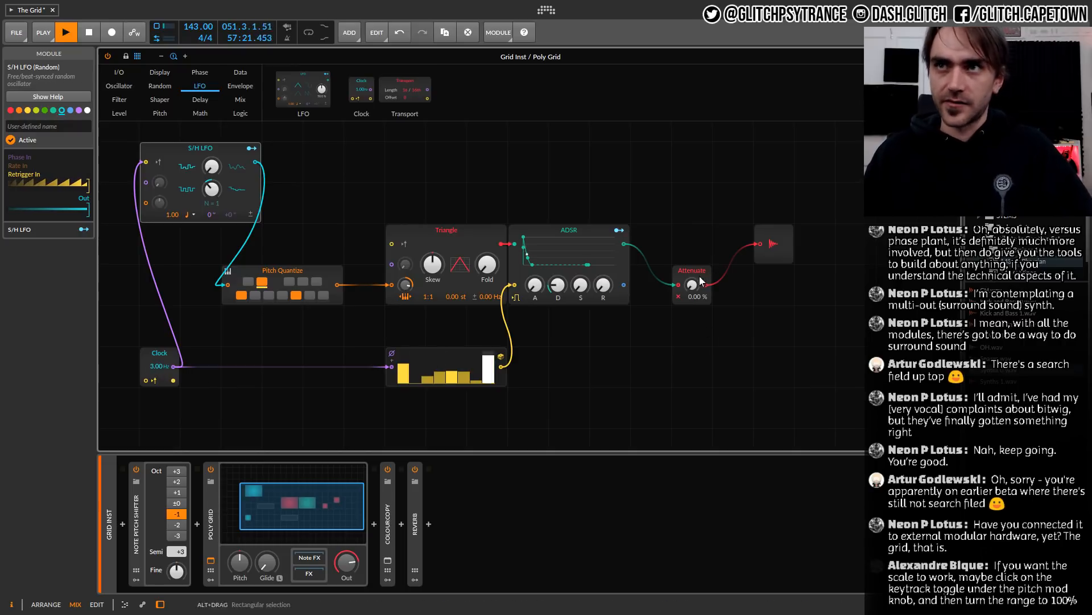
{"action": "left_click_drag", "start_coordinate": [692, 285], "coordinate": [692, 222]}
{"action": "left_click_drag", "start_coordinate": [160, 365], "coordinate": [159, 392]}
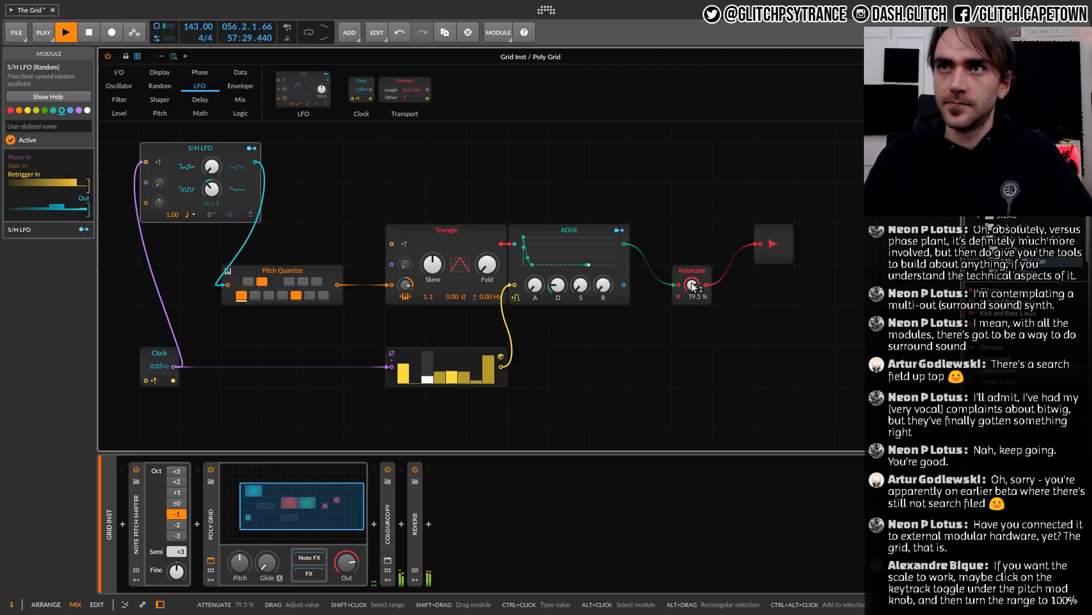
{"action": "left_click_drag", "start_coordinate": [679, 288], "coordinate": [675, 288]}
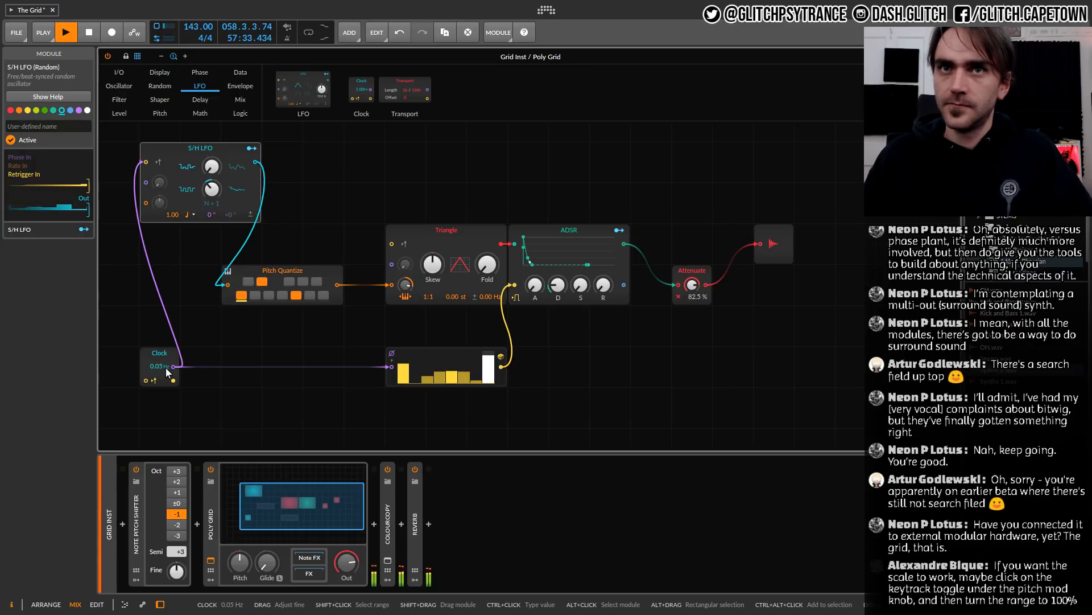
{"action": "left_click_drag", "start_coordinate": [161, 367], "coordinate": [164, 371]}
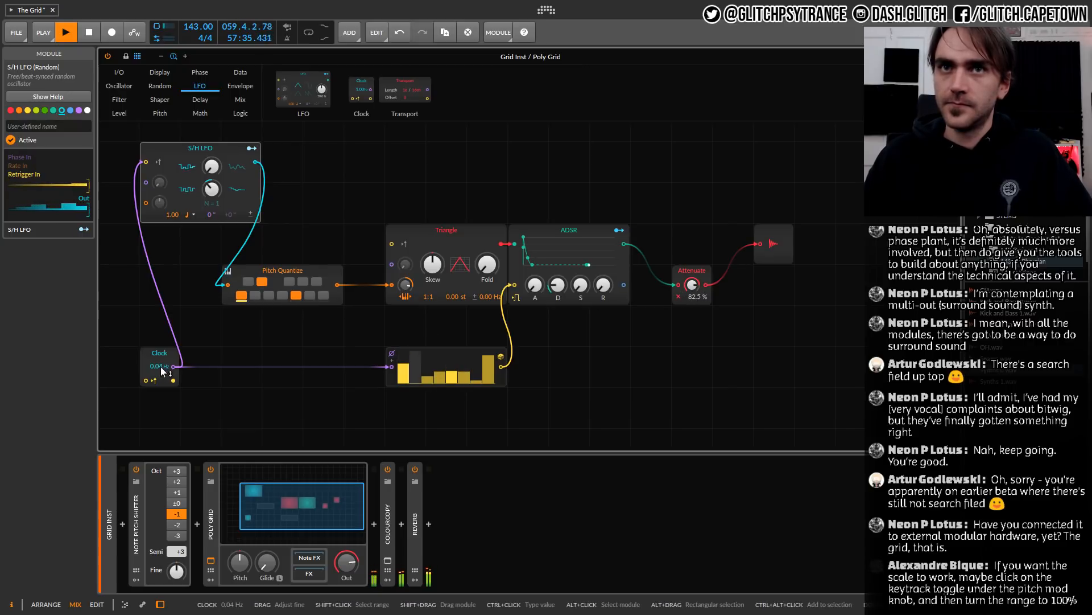
Redraw the Probabilities steps with a high first step, lower second to fourth and near-zero fifth to seventh, and switch off its device phase
{"action": "left_click", "coordinate": [406, 374]}
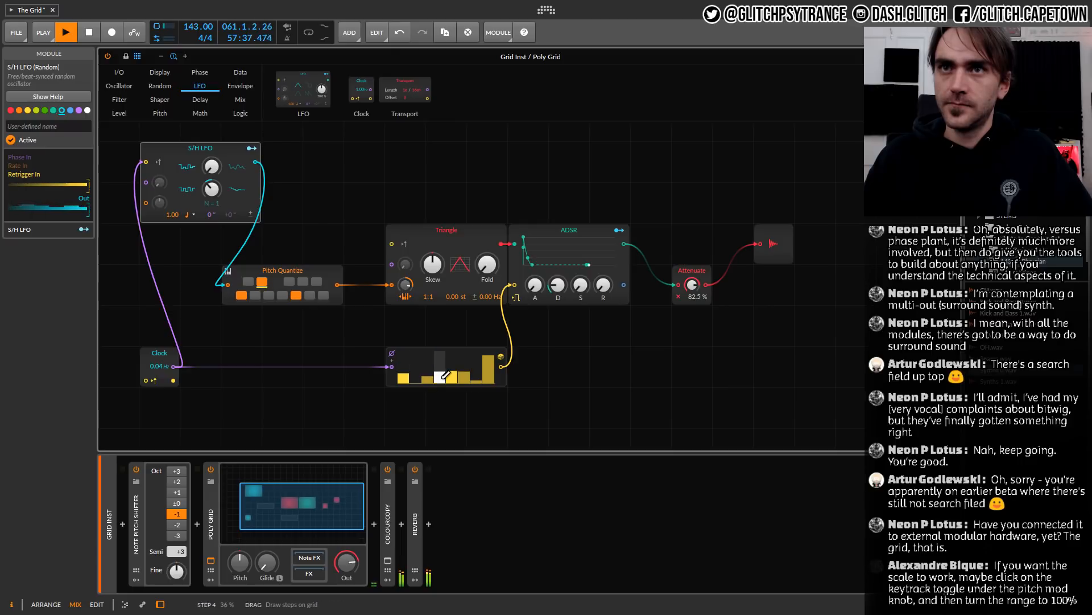
{"action": "left_click_drag", "start_coordinate": [450, 380], "coordinate": [465, 381]}
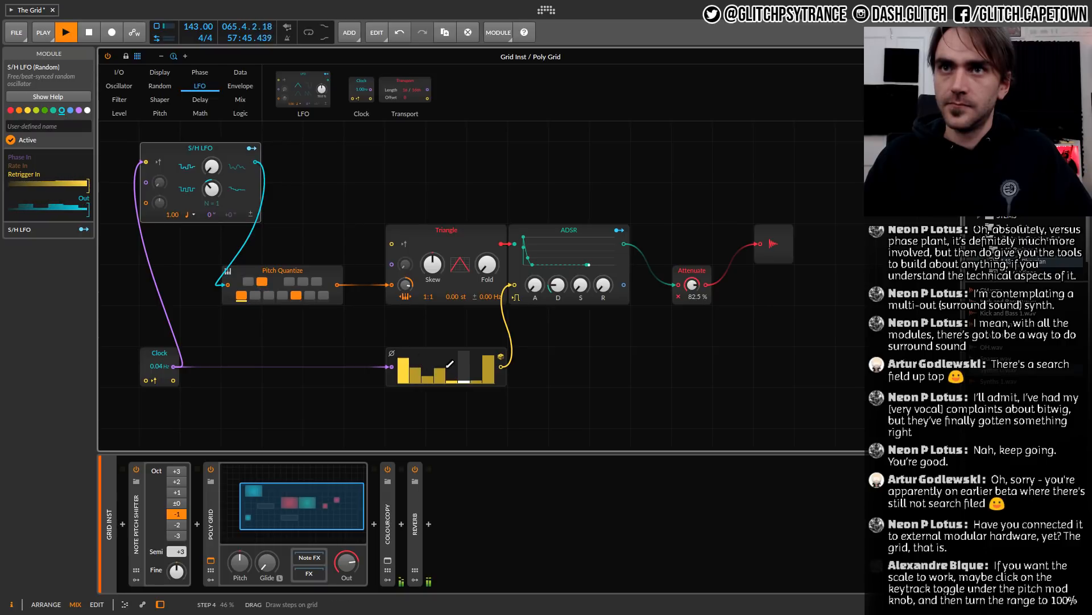
Set the Clock's rate to 0.40 Hz and lower the Attenuate module to 0 %
{"action": "left_click_drag", "start_coordinate": [159, 366], "coordinate": [159, 350]}
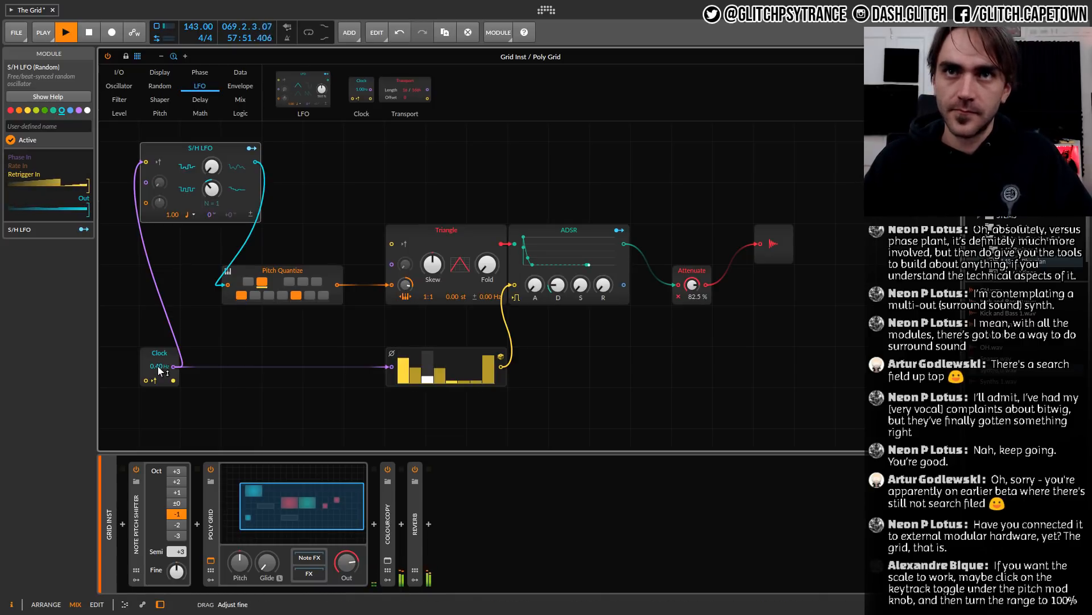
{"action": "scroll", "coordinate": [160, 369], "scroll_direction": "up", "scroll_amount": 2}
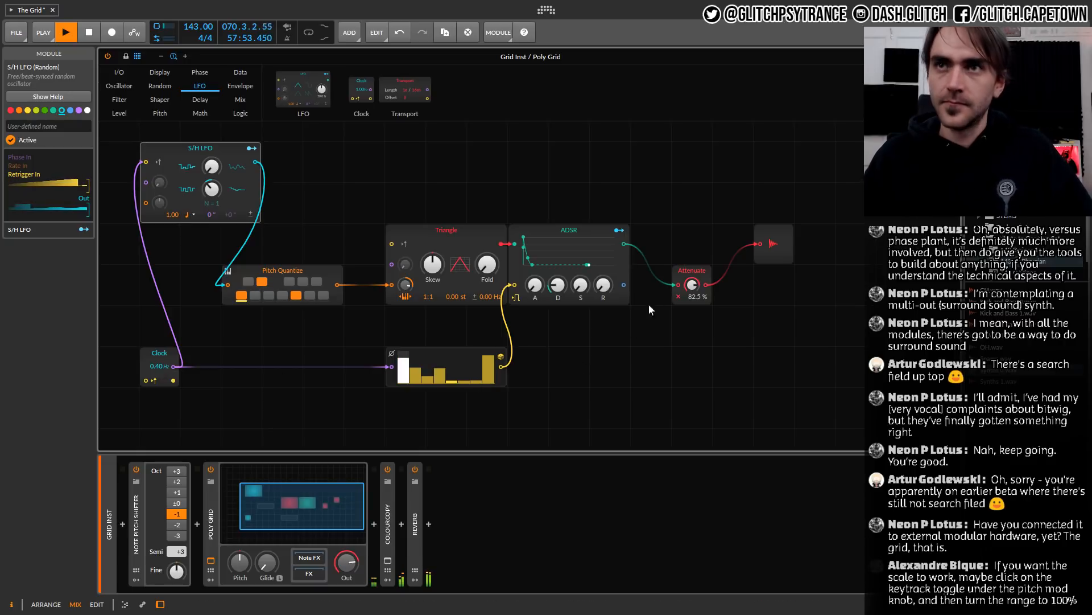
{"action": "left_click_drag", "start_coordinate": [692, 285], "coordinate": [692, 319]}
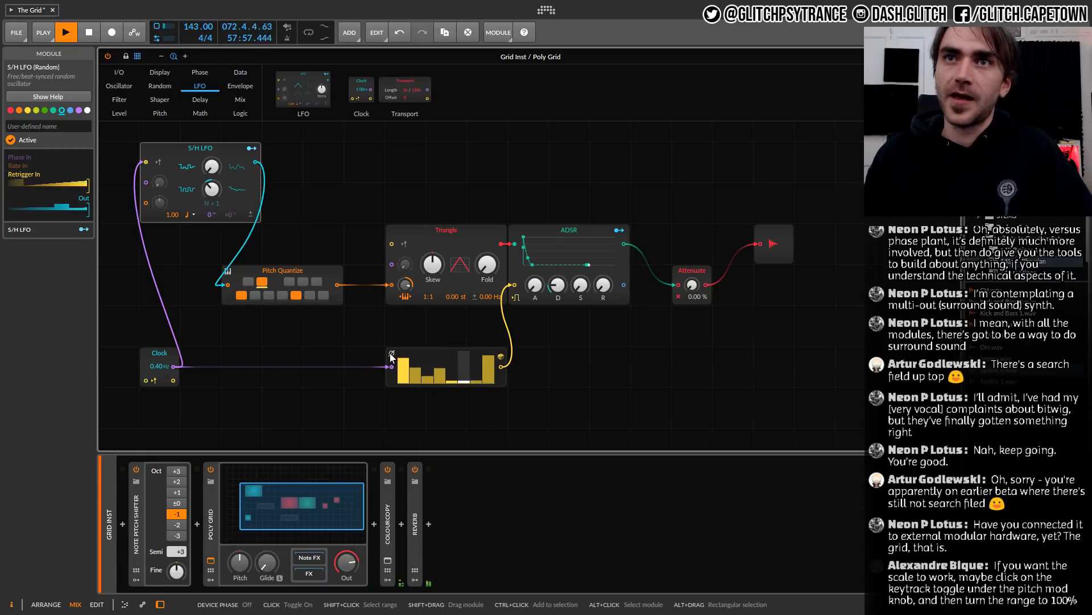
{"action": "left_click", "coordinate": [388, 382]}
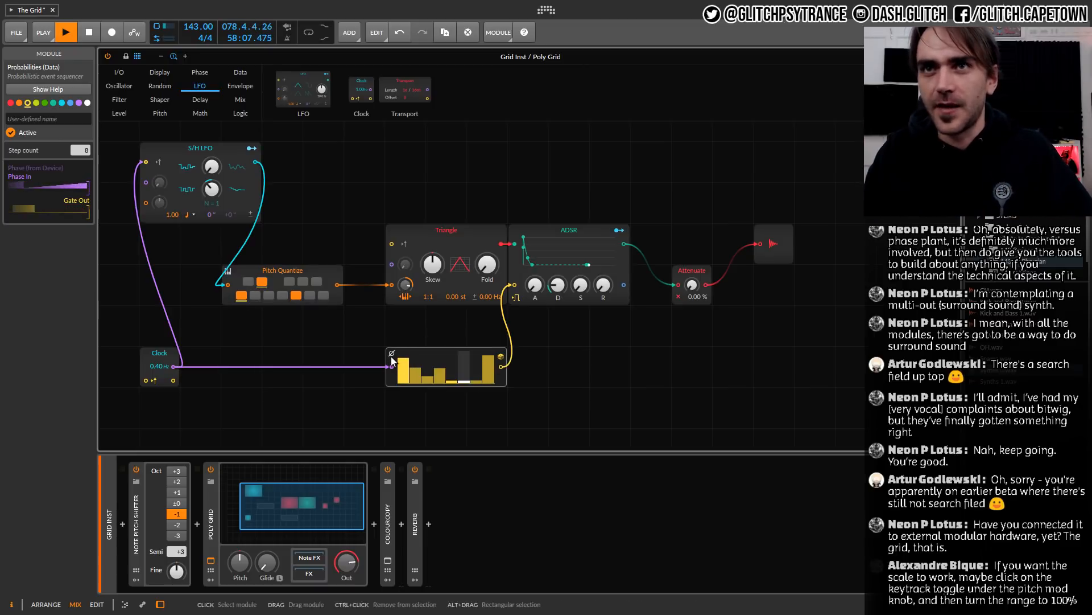
{"action": "left_click", "coordinate": [392, 358]}
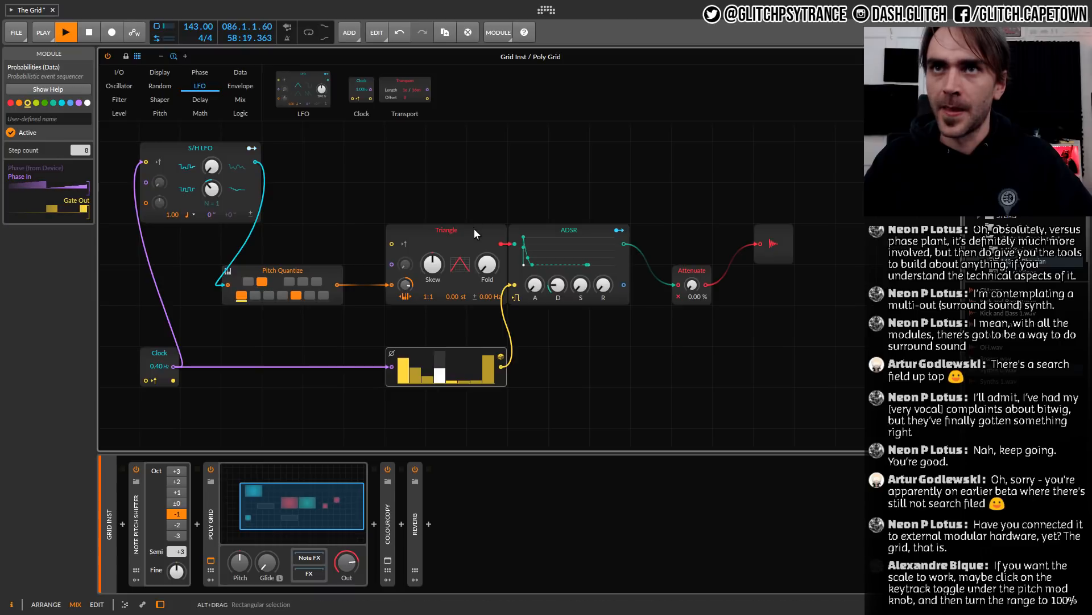
{"action": "mouse_move", "coordinate": [539, 227]}
{"action": "left_mouse_down"}
{"action": "mouse_move", "coordinate": [550, 224]}
{"action": "mouse_move", "coordinate": [541, 236]}
{"action": "left_mouse_up"}
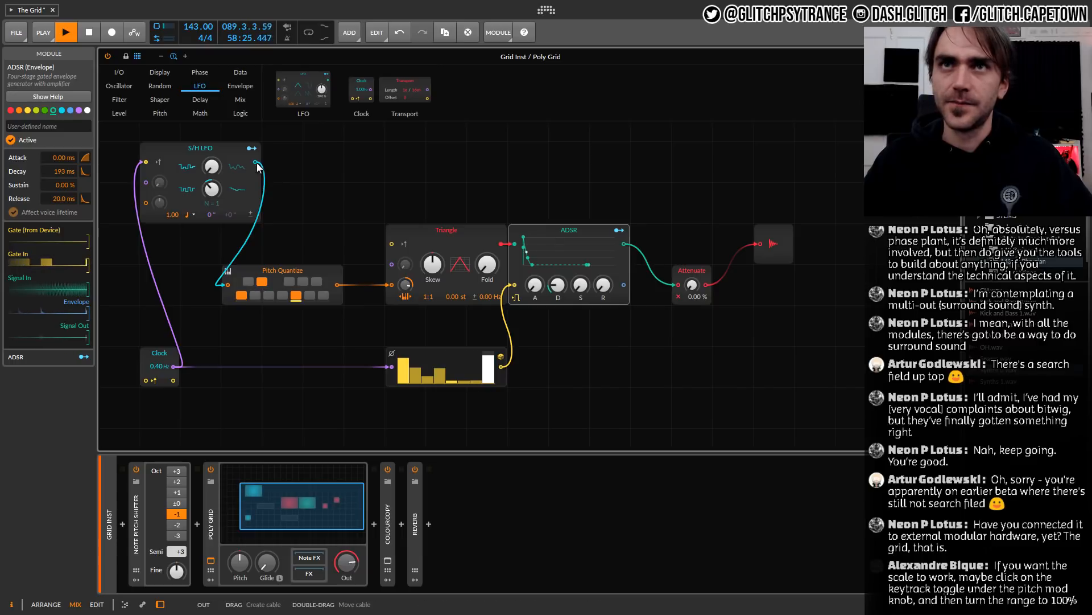
Modulate the ADSR envelope's decay with the S/H LFO's modulator output by an amount of 0.181
{"action": "left_click", "coordinate": [251, 148]}
{"action": "left_click", "coordinate": [252, 149]}
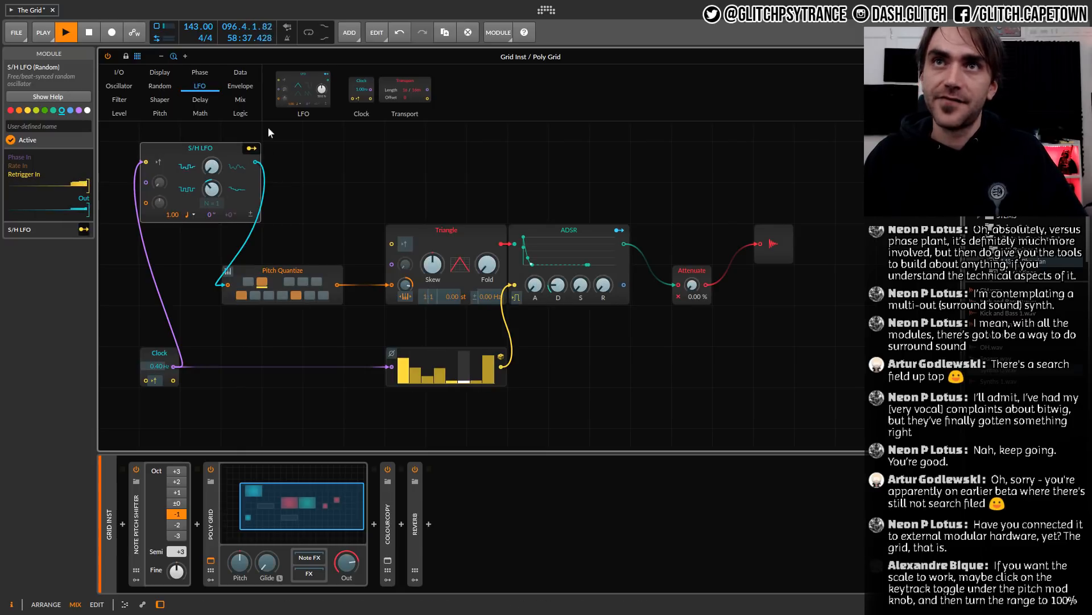
{"action": "left_click", "coordinate": [250, 149]}
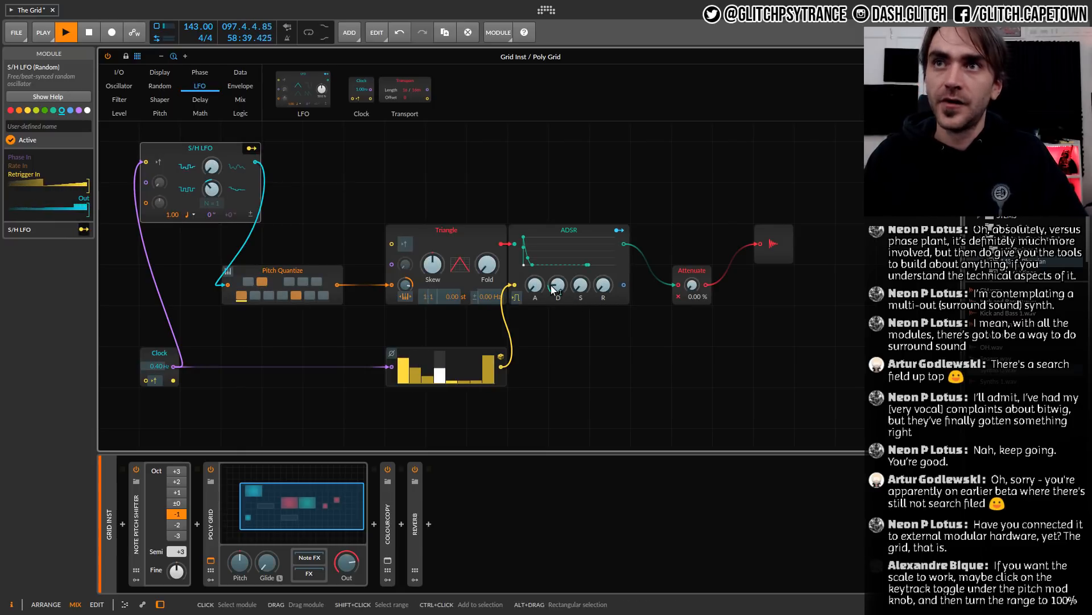
{"action": "left_click_drag", "start_coordinate": [558, 285], "coordinate": [558, 274]}
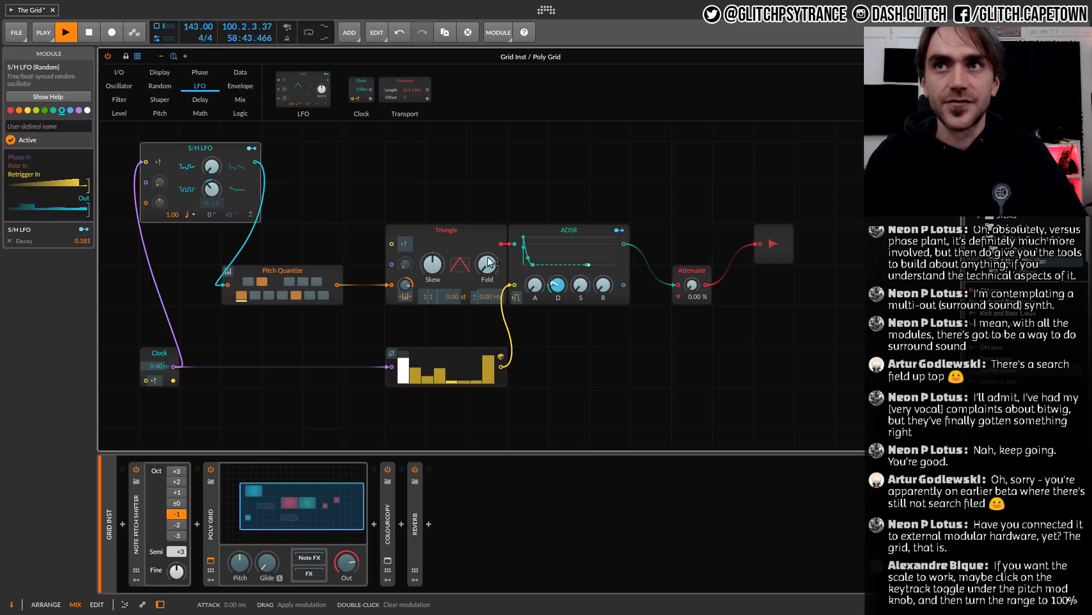
Modulate the ADSR's attack with the S/H LFO's modulator output by 0.350 and lower the envelope's base attack time
{"action": "key", "text": "Escape"}
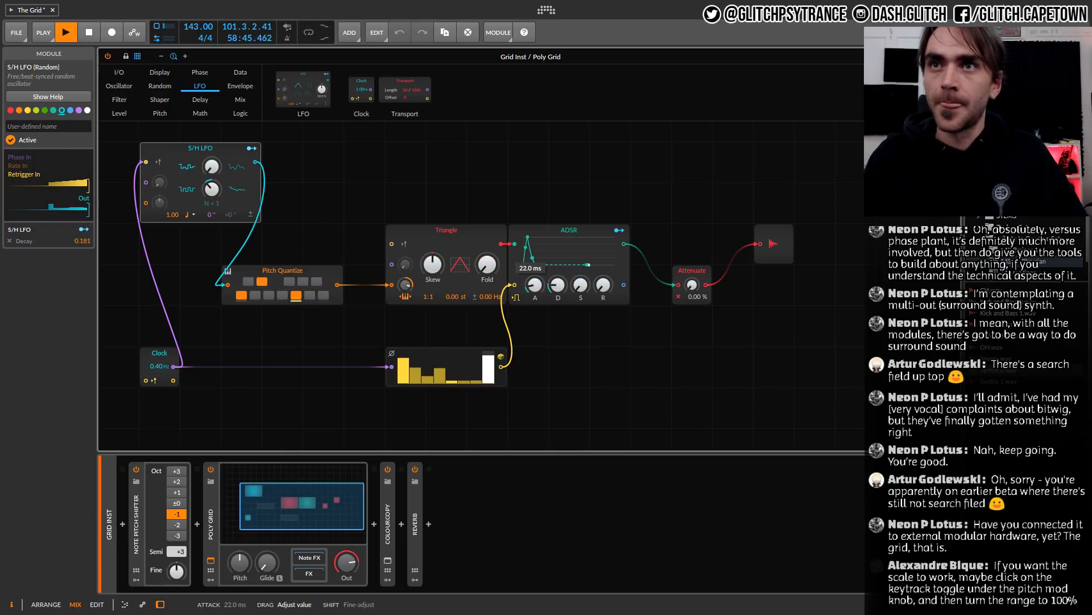
{"action": "left_click", "coordinate": [251, 150]}
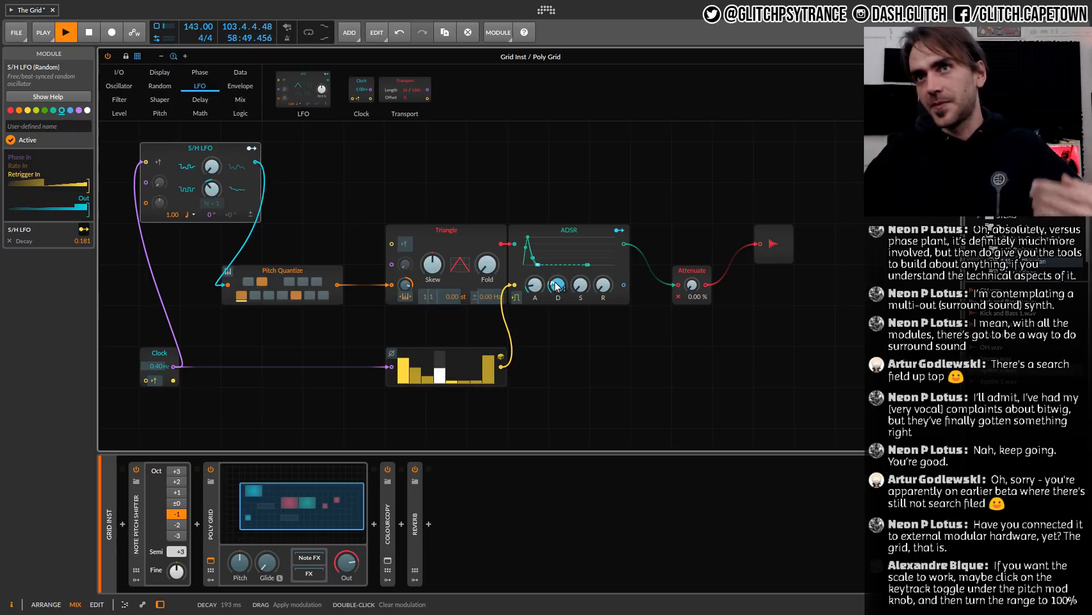
{"action": "left_click_drag", "start_coordinate": [532, 290], "coordinate": [532, 300]}
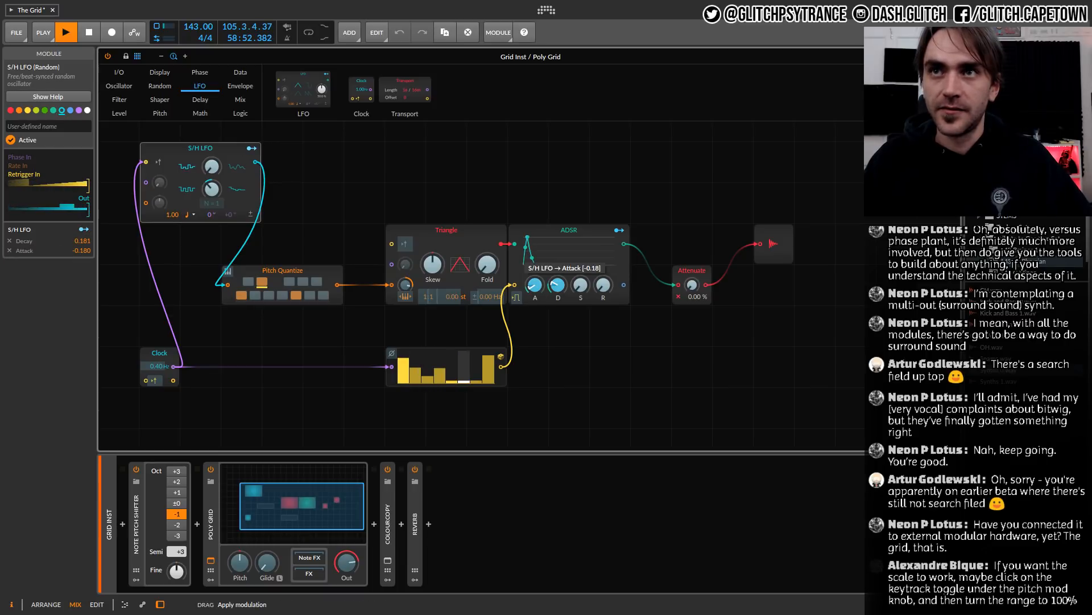
{"action": "left_click_drag", "start_coordinate": [532, 300], "coordinate": [533, 268]}
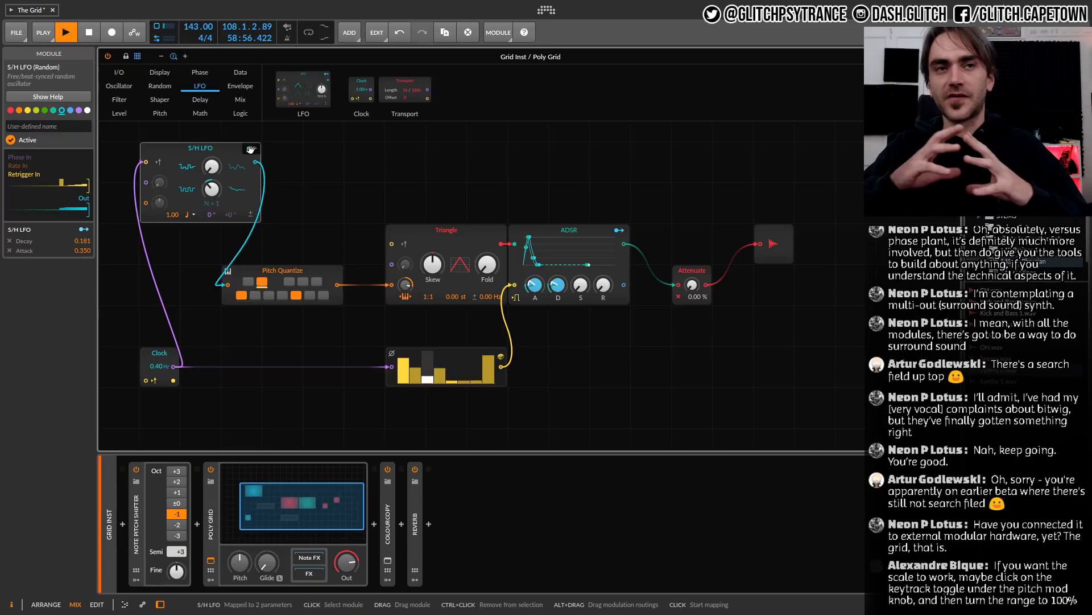
{"action": "left_click", "coordinate": [535, 285]}
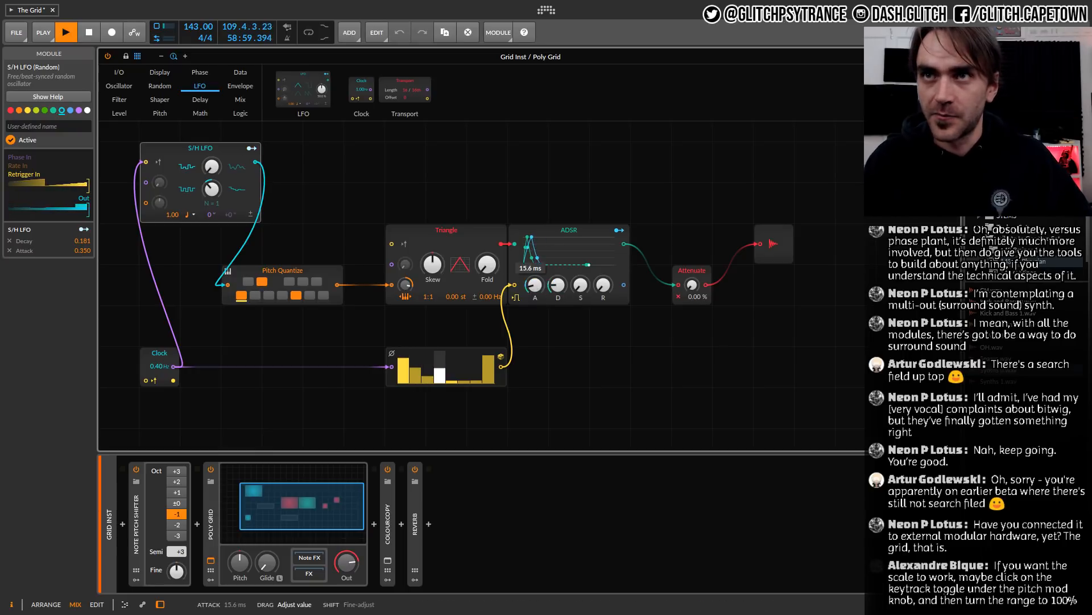
{"action": "left_click_drag", "start_coordinate": [535, 285], "coordinate": [541, 292]}
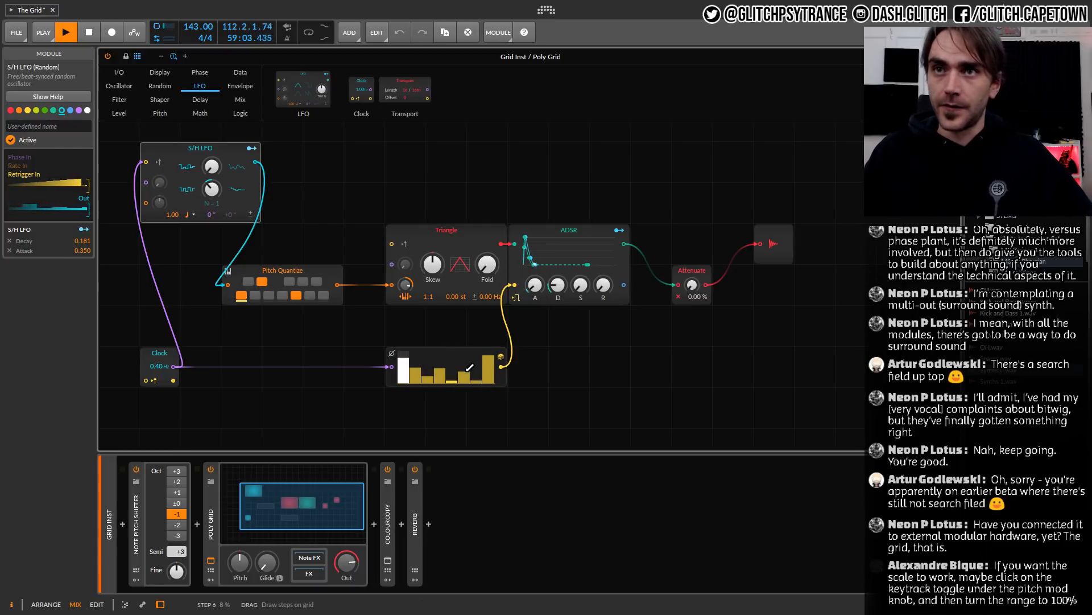
Raise the Attenuate module to 100 % and enter 100 as the Triangle's pitch modulation amount
{"action": "left_click", "coordinate": [776, 330]}
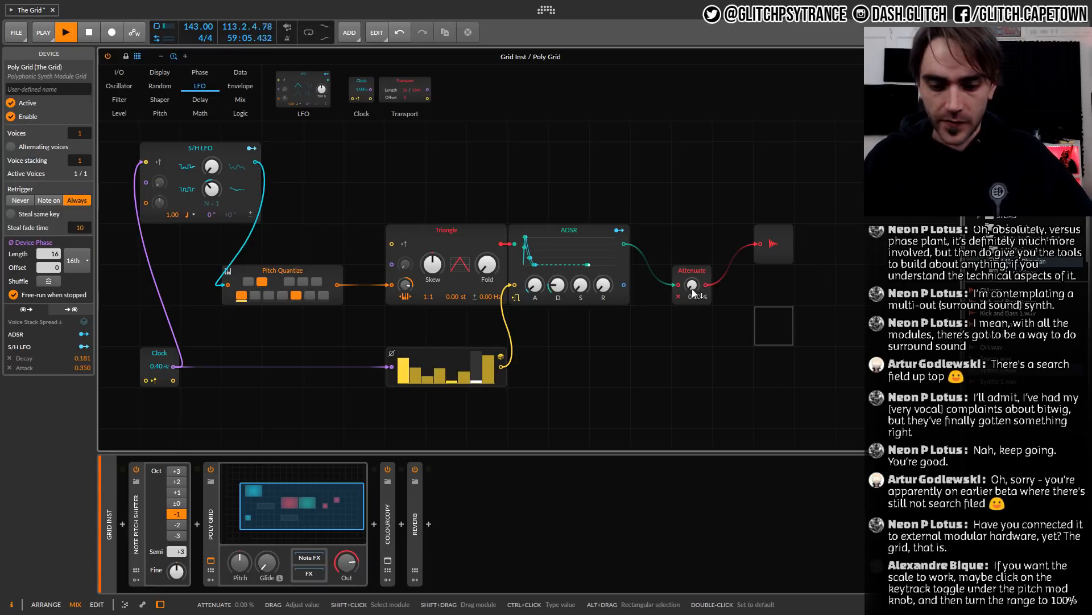
{"action": "mouse_move", "coordinate": [693, 293]}
{"action": "left_mouse_down"}
{"action": "mouse_move", "coordinate": [693, 245]}
{"action": "mouse_move", "coordinate": [691, 312]}
{"action": "left_mouse_up"}
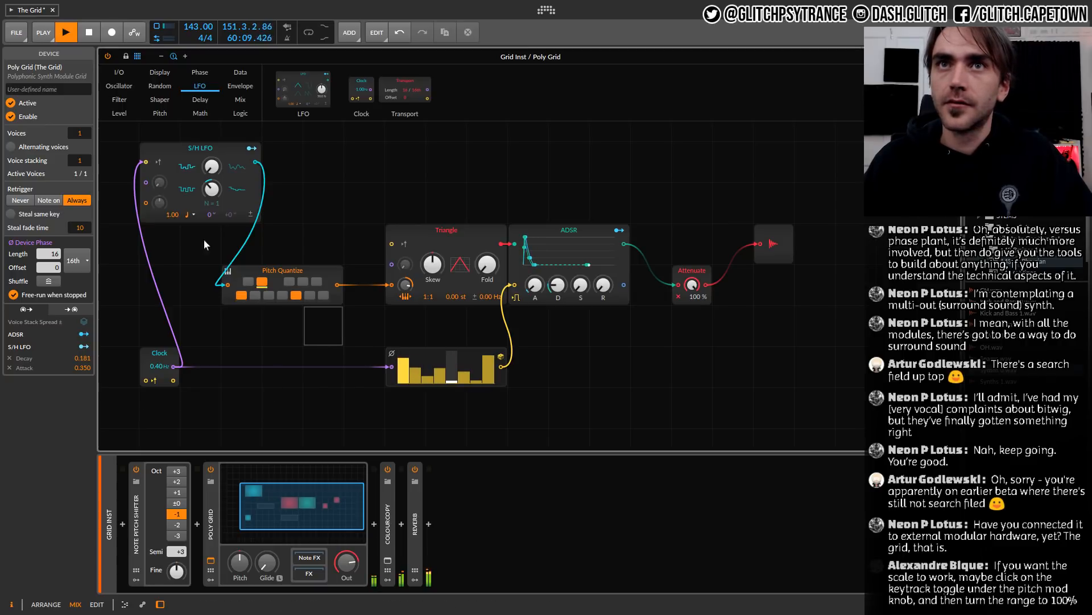
{"action": "double_click", "coordinate": [405, 284]}
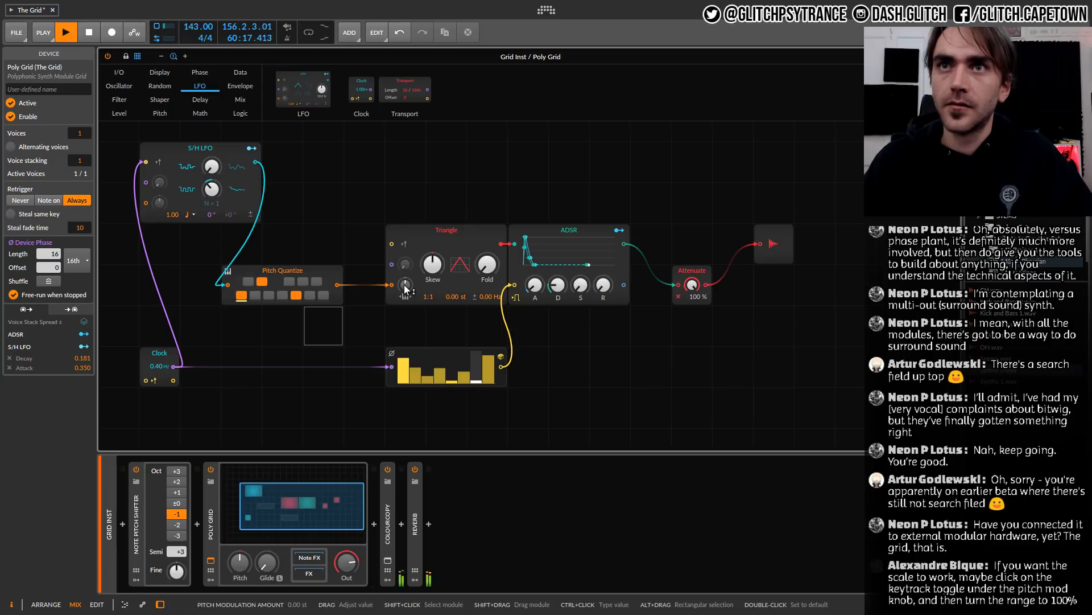
{"action": "left_click", "coordinate": [405, 285], "text": "ctrl"}
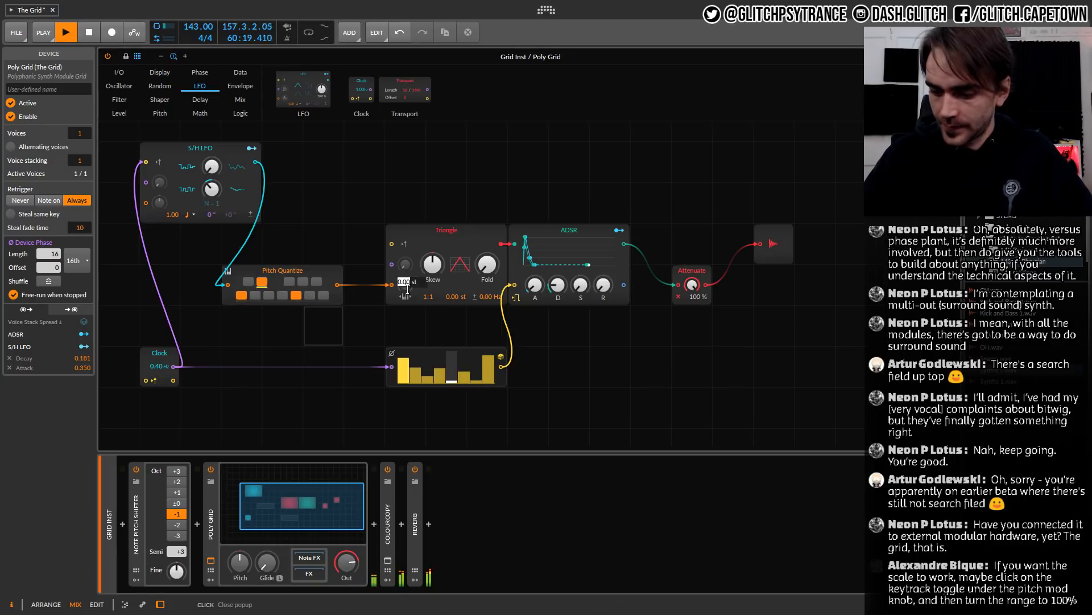
{"action": "type", "text": "100"}
{"action": "key", "text": "Return"}
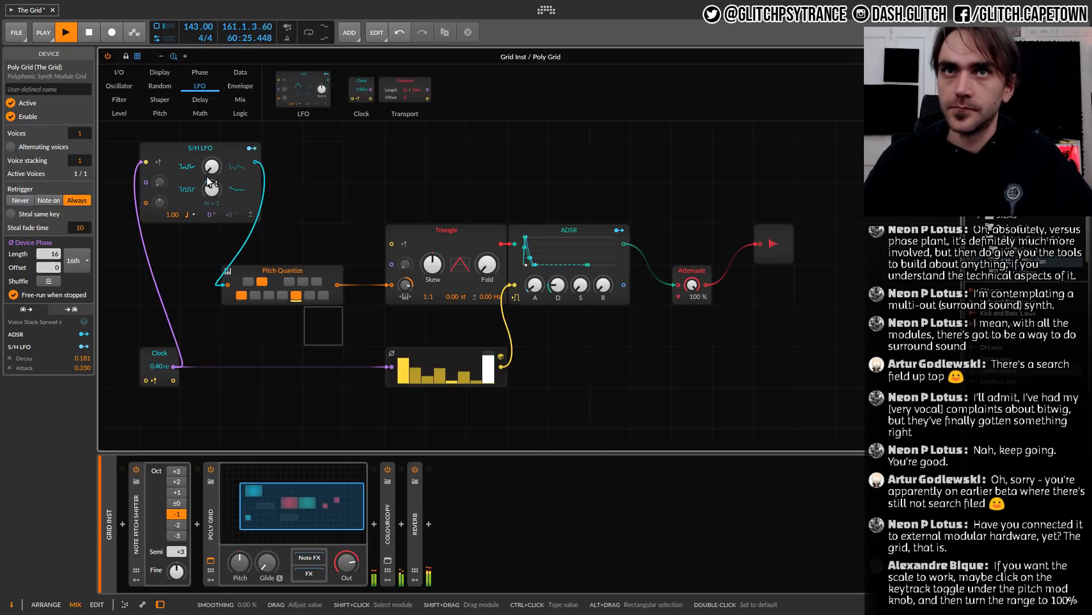
Change the note-value time base of the S/H LFO's rate and slow the Clock to 0.32 Hz
{"action": "left_click", "coordinate": [187, 218]}
{"action": "left_click", "coordinate": [225, 300]}
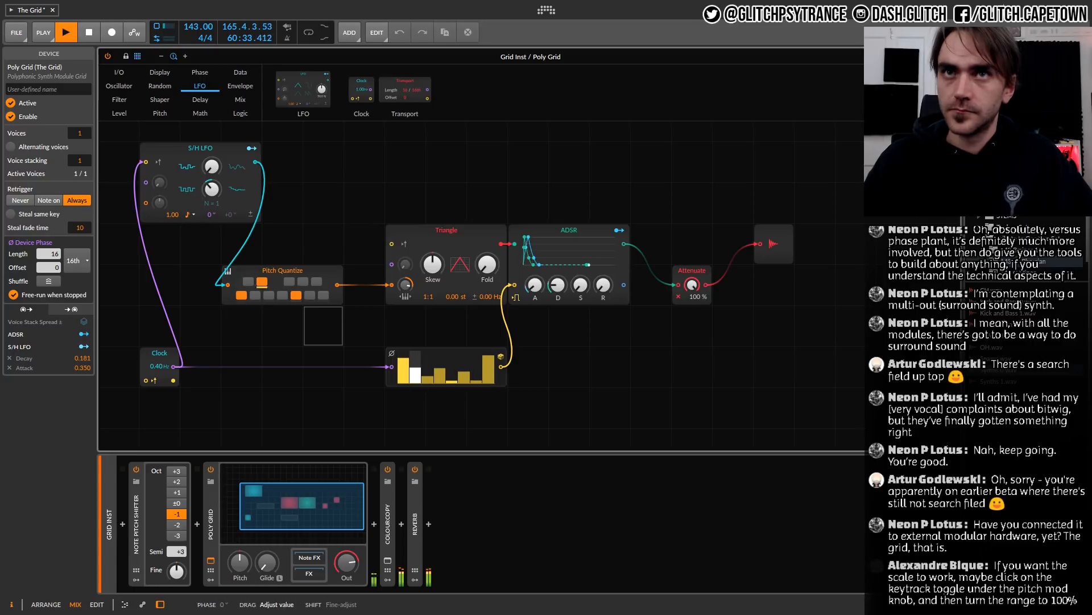
{"action": "left_click", "coordinate": [192, 215]}
{"action": "left_click", "coordinate": [230, 287]}
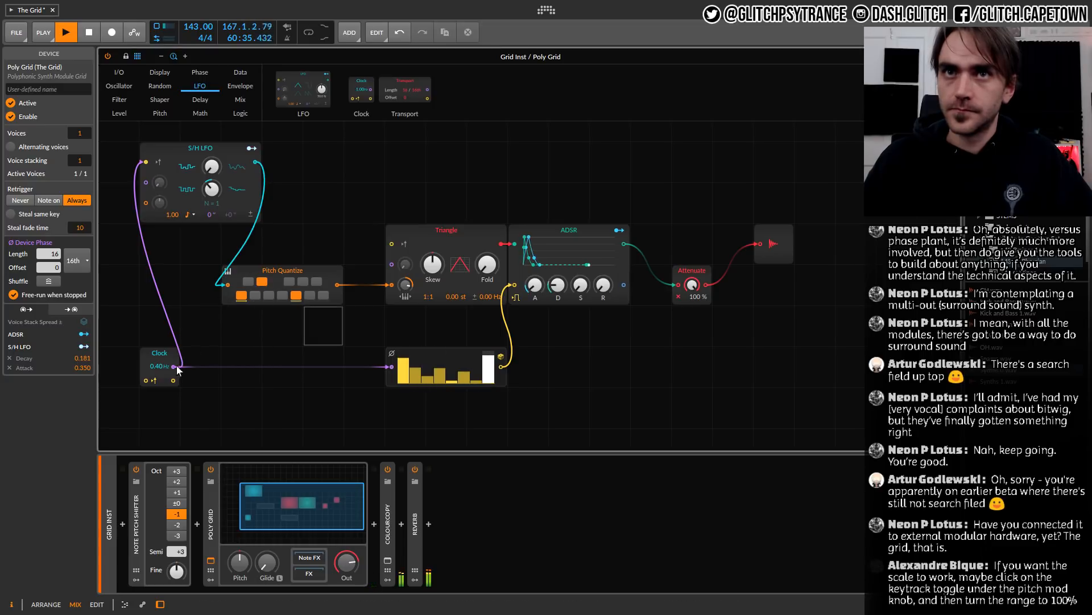
{"action": "left_click_drag", "start_coordinate": [160, 366], "coordinate": [160, 371]}
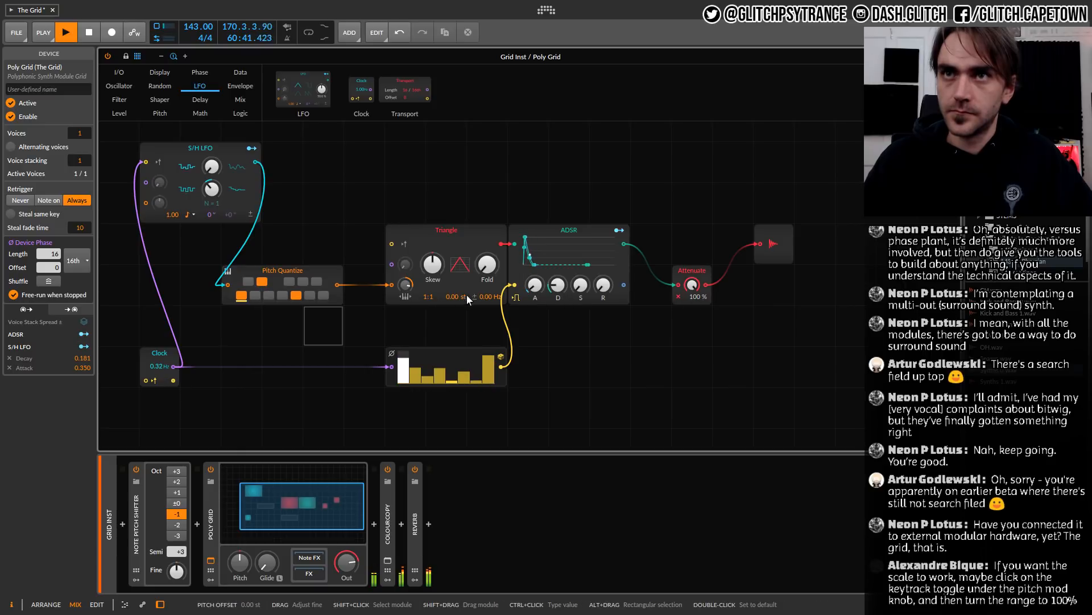
Toggle the Triangle's key tracking, set its pitch offset to -12.00 st and raise its Fold for a heavily folded waveform
{"action": "left_click", "coordinate": [404, 297]}
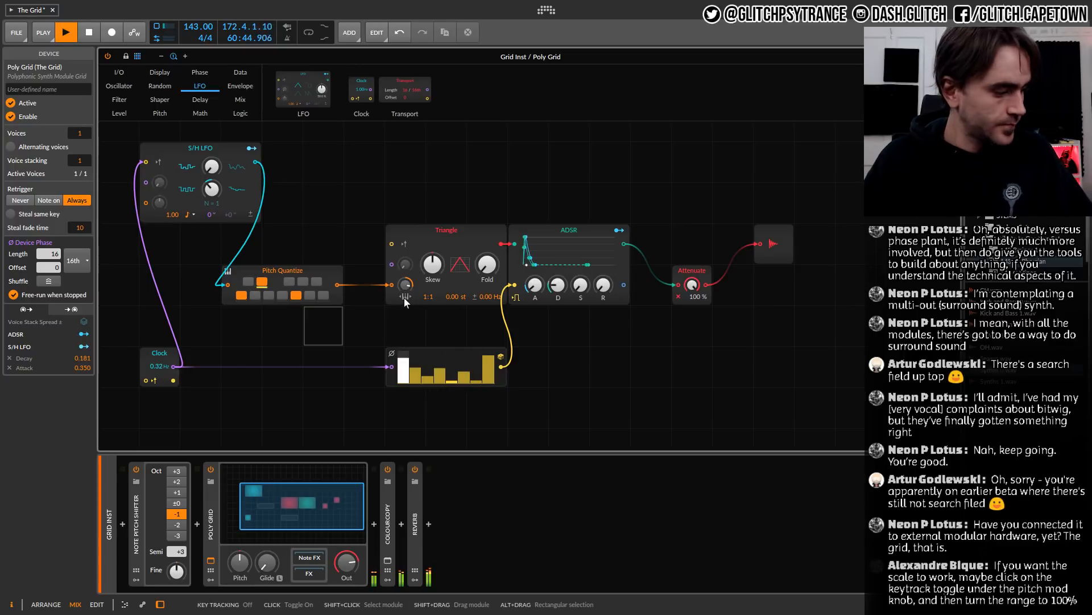
{"action": "left_click", "coordinate": [452, 297], "text": "ctrl"}
{"action": "type", "text": "-2.00"}
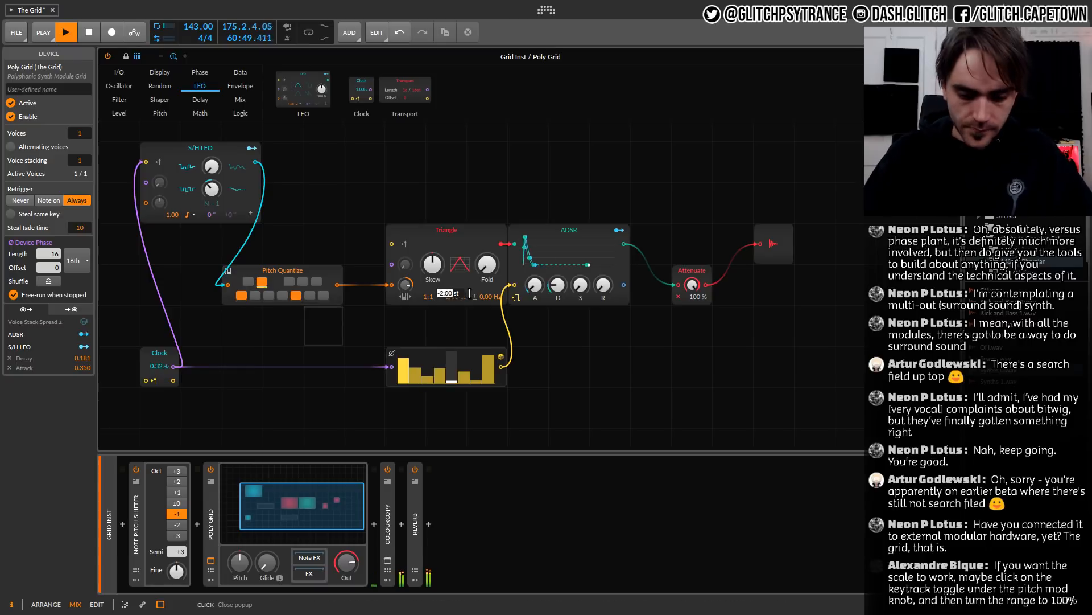
{"action": "type", "text": "-12"}
{"action": "key", "text": "Return"}
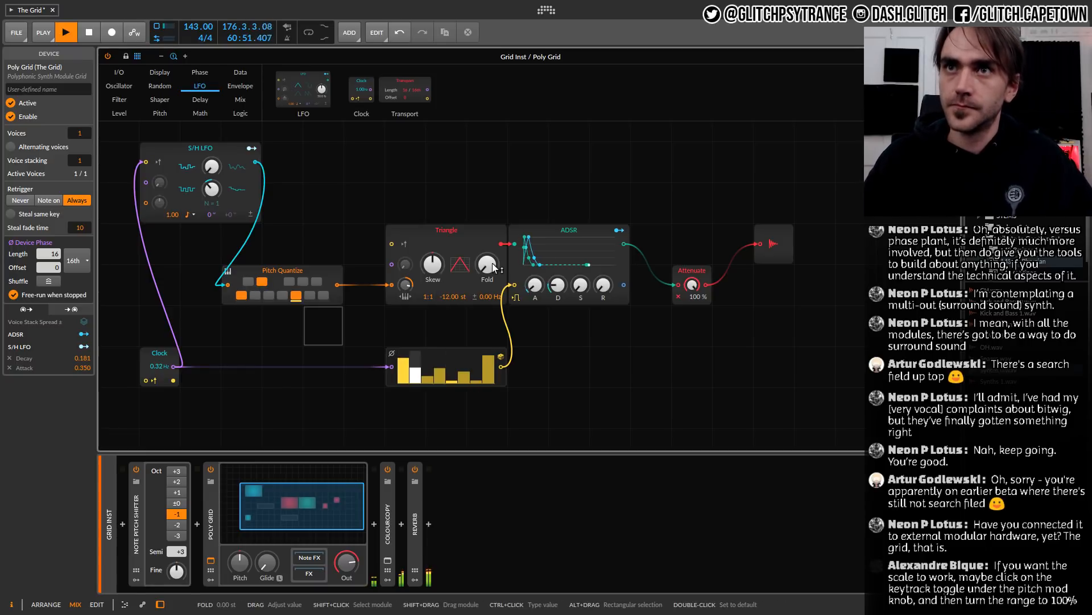
{"action": "left_click_drag", "start_coordinate": [493, 267], "coordinate": [489, 270]}
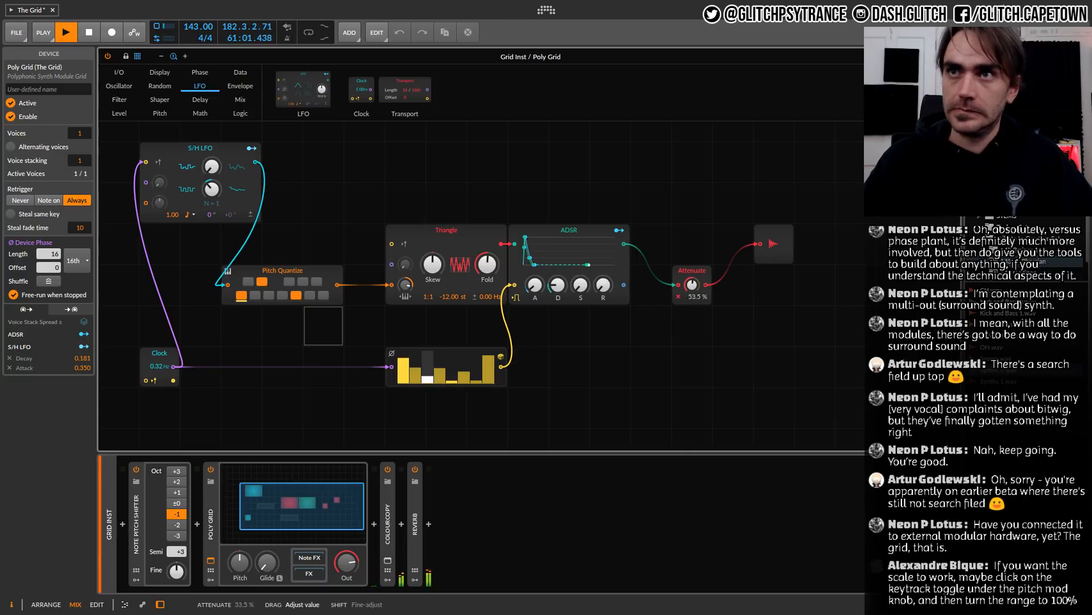
Lower the Attenuate module to 0 % and add a Transport module with its phase output feeding the Probabilities
{"action": "left_click_drag", "start_coordinate": [692, 284], "coordinate": [692, 319]}
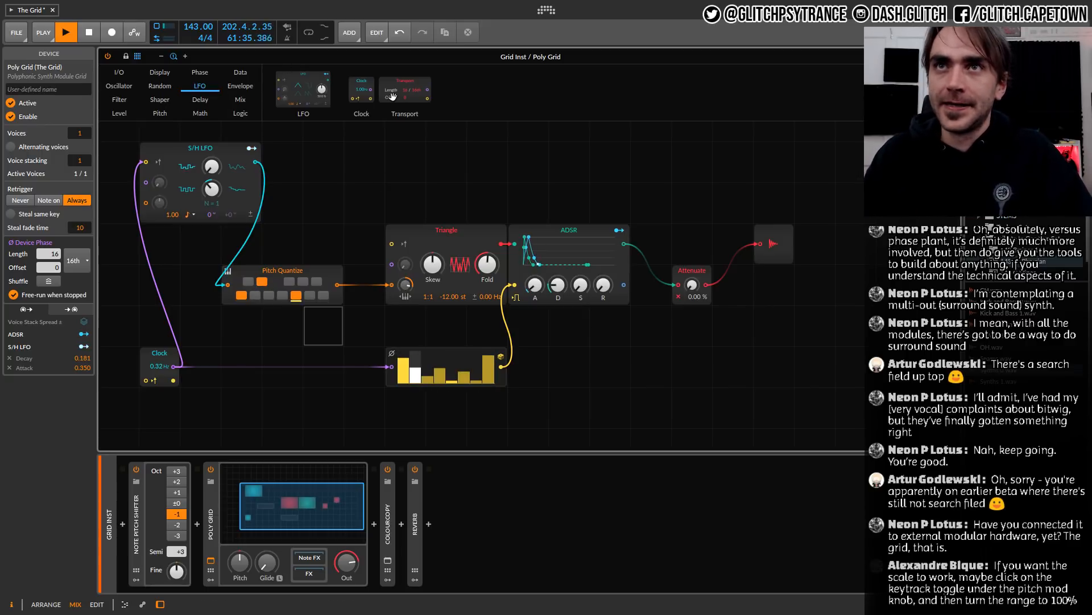
{"action": "left_click_drag", "start_coordinate": [412, 85], "coordinate": [227, 401]}
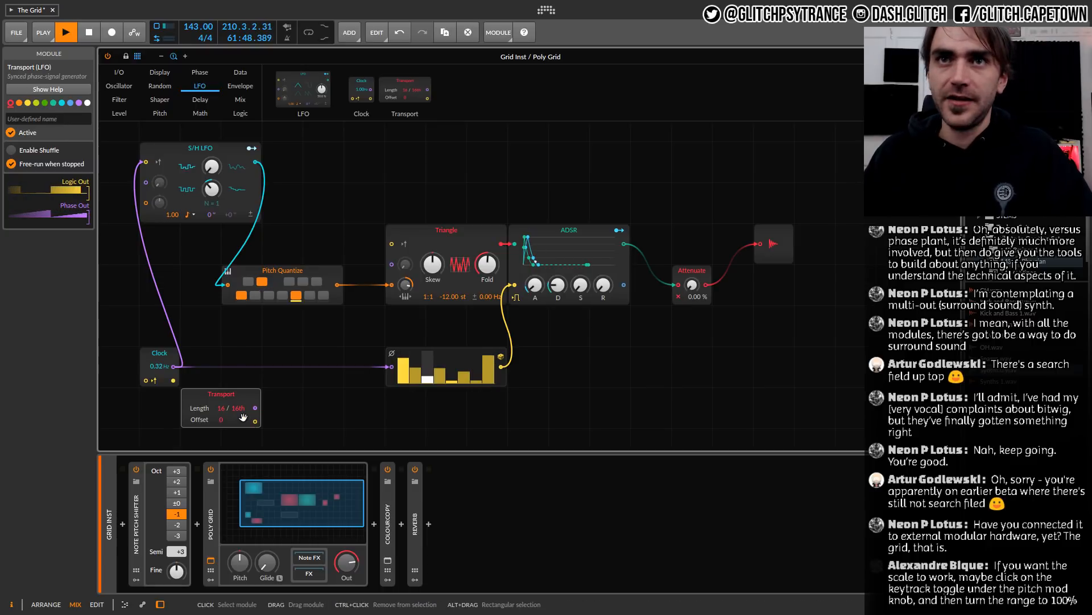
{"action": "left_click_drag", "start_coordinate": [255, 408], "coordinate": [391, 367]}
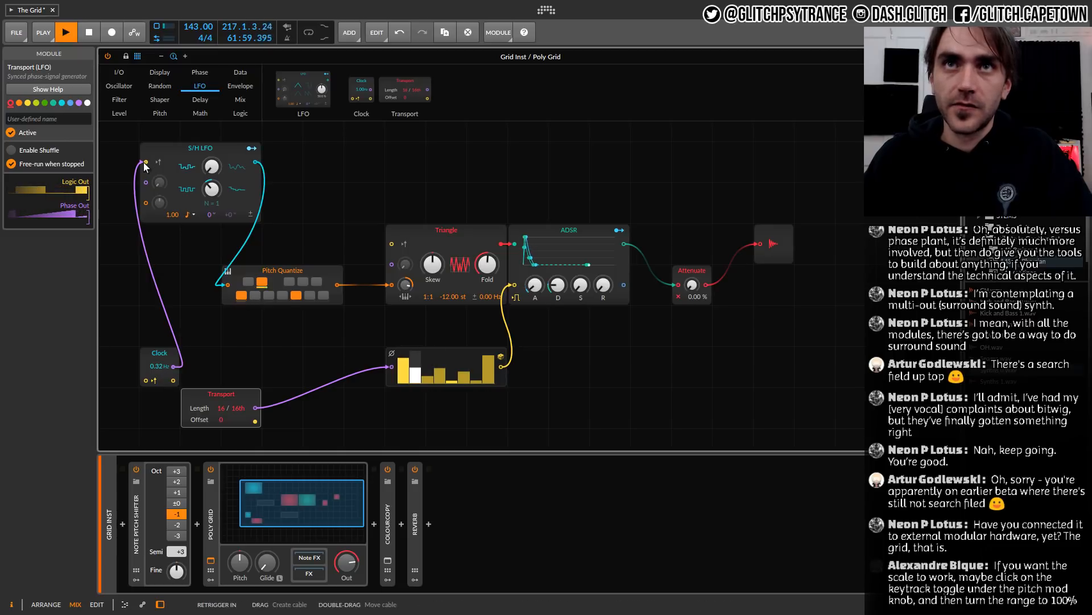
Disconnect the Clock from the S/H LFO and connect the Transport's logic output to its retrigger input and phase output to its phase input
{"action": "left_click_drag", "start_coordinate": [144, 162], "coordinate": [107, 170]}
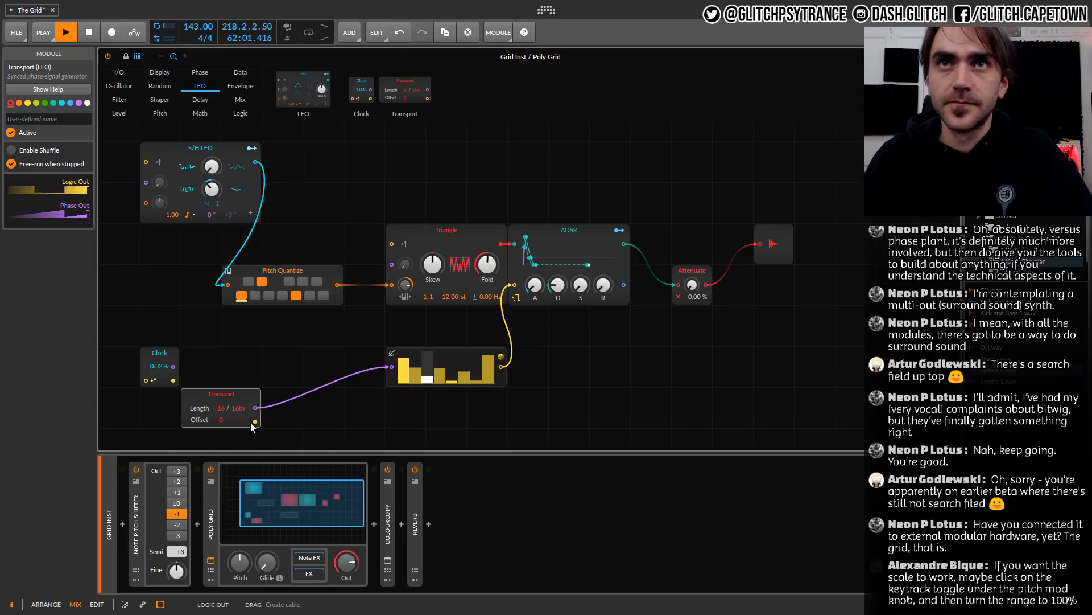
{"action": "left_click_drag", "start_coordinate": [254, 424], "coordinate": [145, 162]}
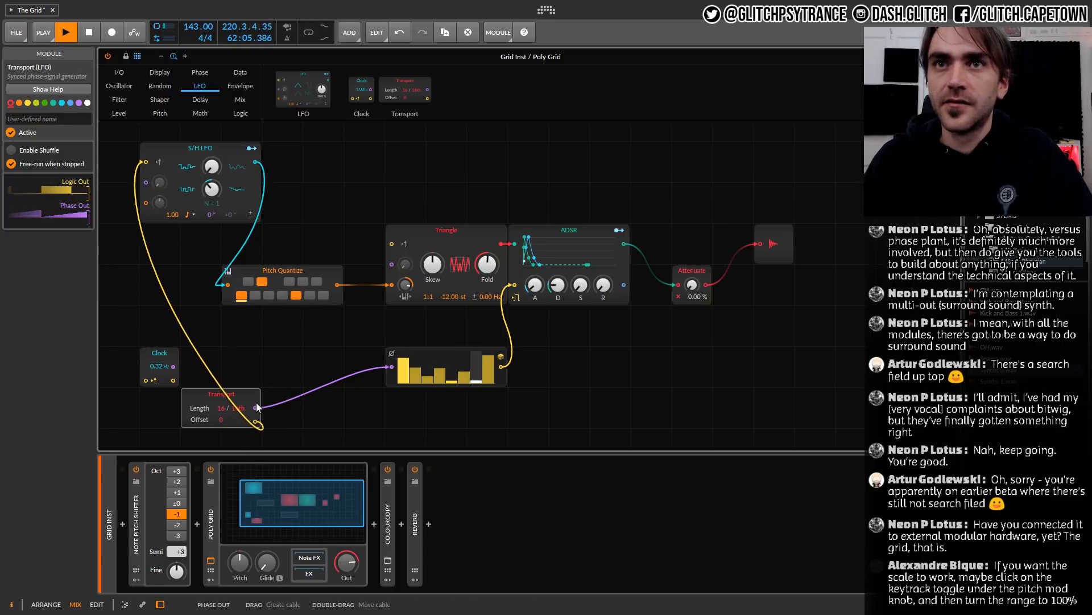
{"action": "left_click_drag", "start_coordinate": [256, 407], "coordinate": [146, 182]}
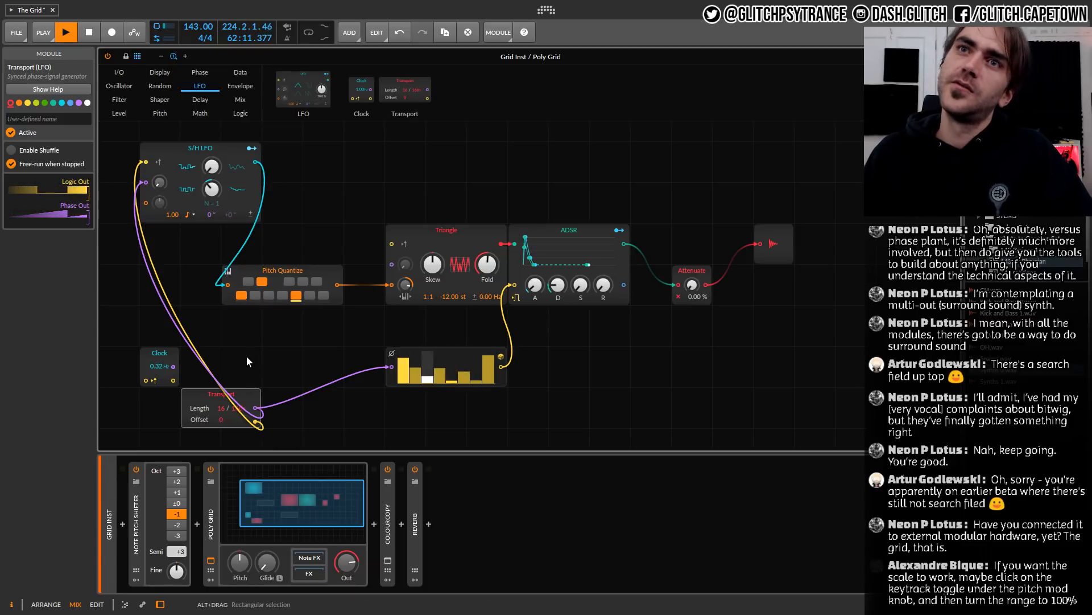
Replace the Clock with the Transport module in its area of the patch and raise the Attenuate module to 58.0 %
{"action": "left_click_drag", "start_coordinate": [261, 395], "coordinate": [194, 343]}
{"action": "left_click", "coordinate": [323, 407]}
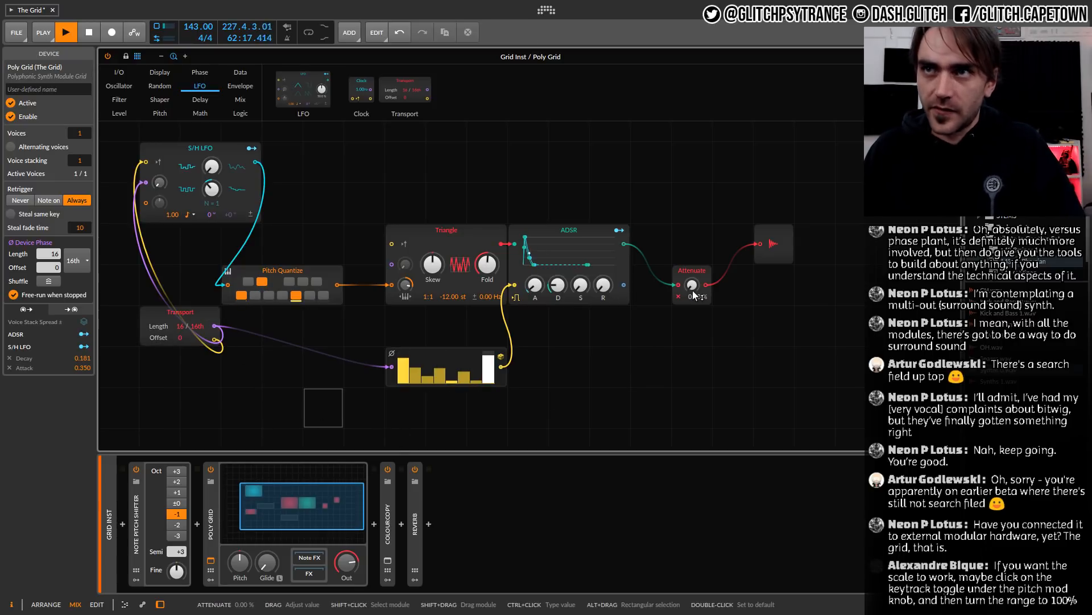
{"action": "mouse_move", "coordinate": [694, 293]}
{"action": "left_mouse_down"}
{"action": "mouse_move", "coordinate": [694, 273]}
{"action": "mouse_move", "coordinate": [684, 288]}
{"action": "left_mouse_up"}
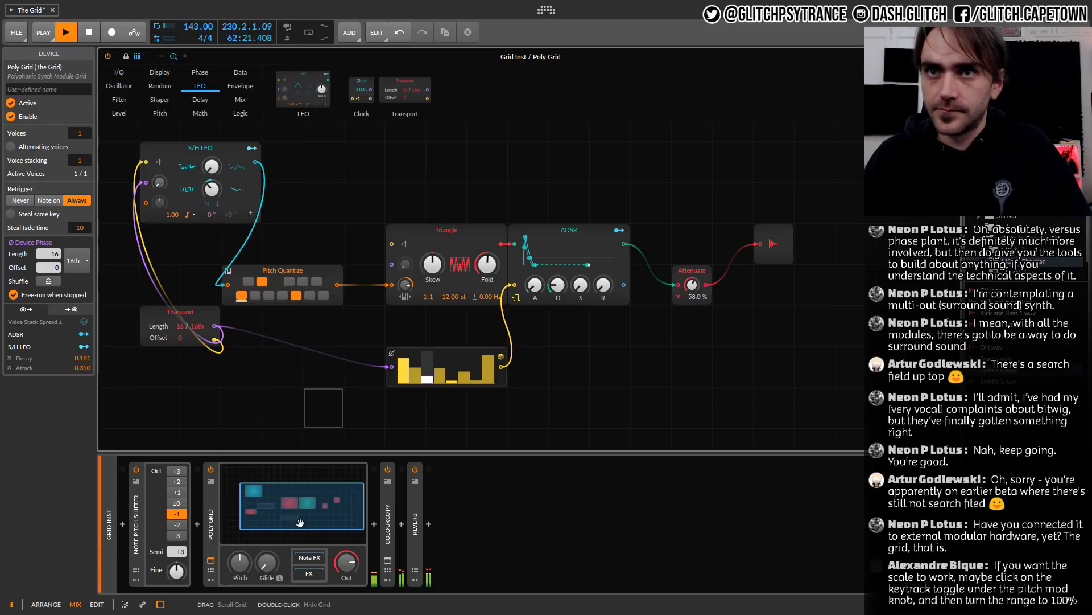
Adjust the Reverb's mix, reduce ColourCopy's regeneration and set ColourCopy's mix to 15.00
{"action": "left_click", "coordinate": [417, 538]}
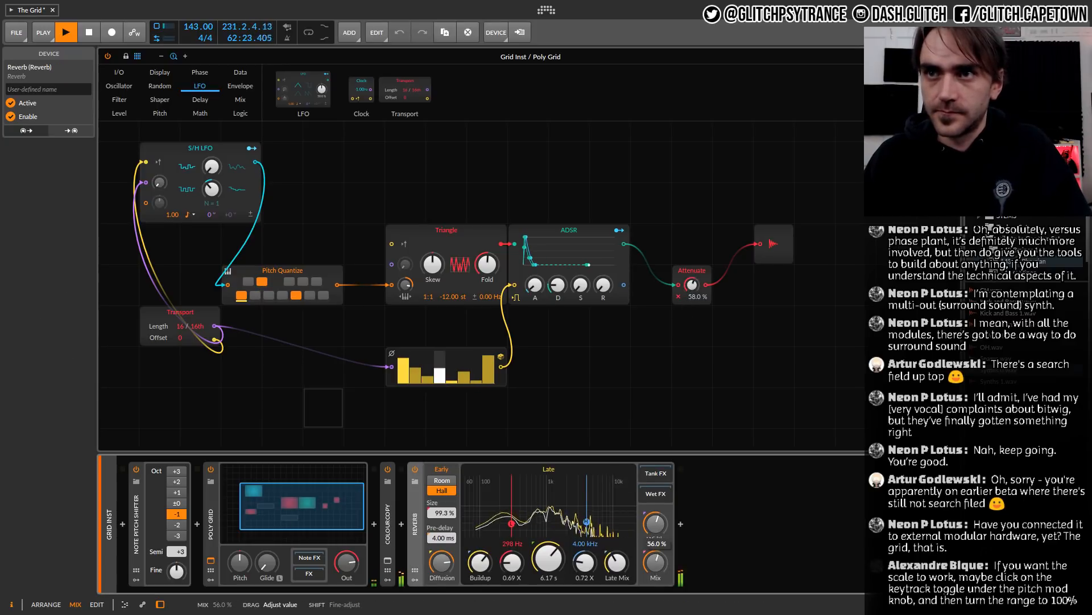
{"action": "left_click", "coordinate": [387, 528]}
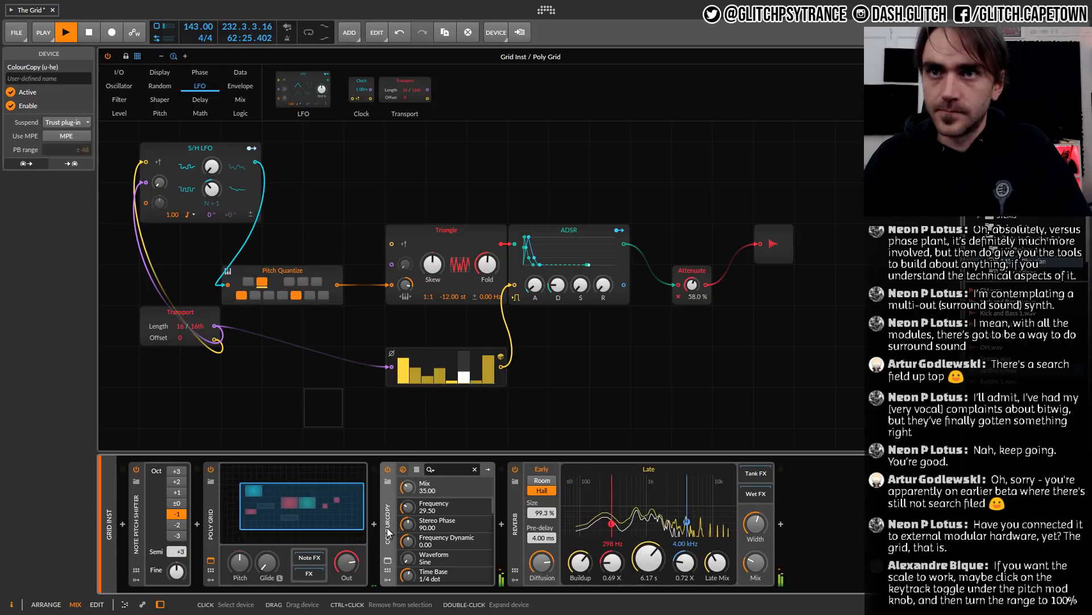
{"action": "left_click", "coordinate": [387, 560]}
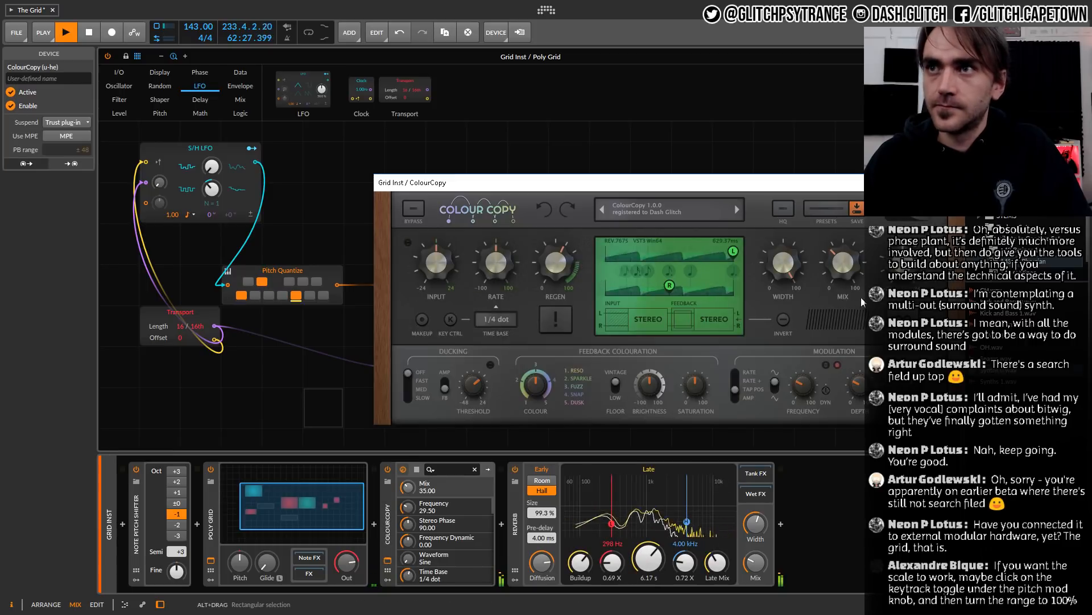
{"action": "mouse_move", "coordinate": [546, 261]}
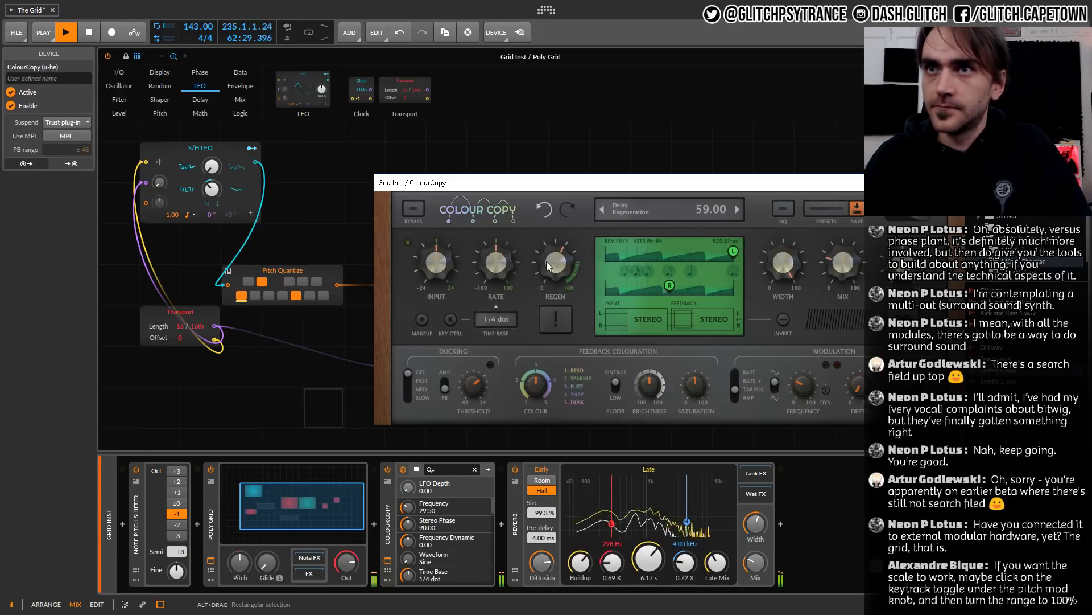
{"action": "left_click_drag", "start_coordinate": [546, 261], "coordinate": [560, 271]}
{"action": "left_click_drag", "start_coordinate": [830, 264], "coordinate": [842, 279]}
{"action": "left_click", "coordinate": [387, 560]}
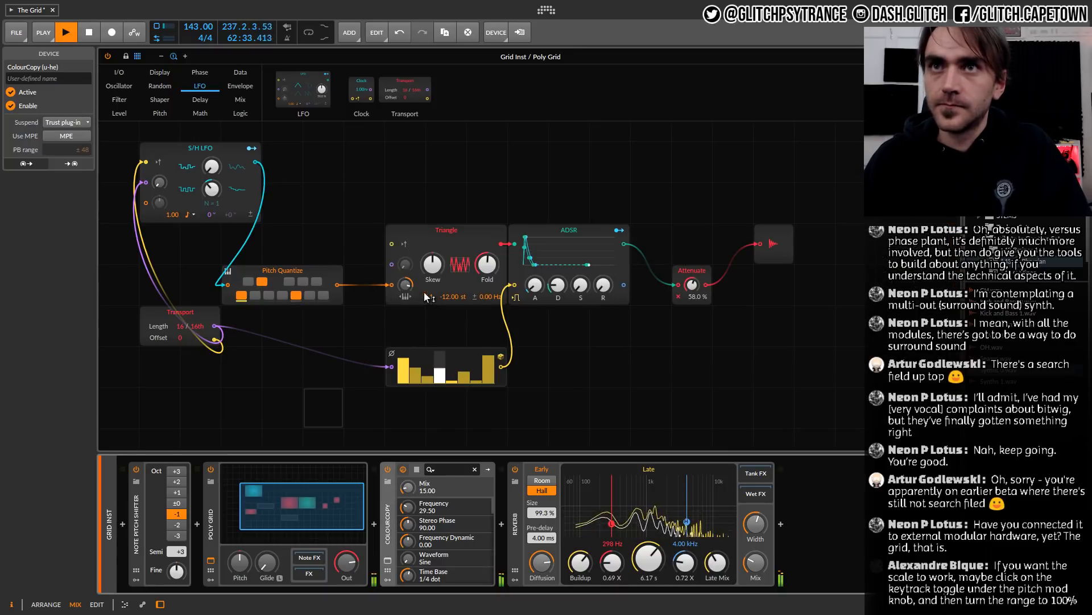
Set the Triangle's pitch modulation amount to 24 st
{"action": "double_click", "coordinate": [406, 284]}
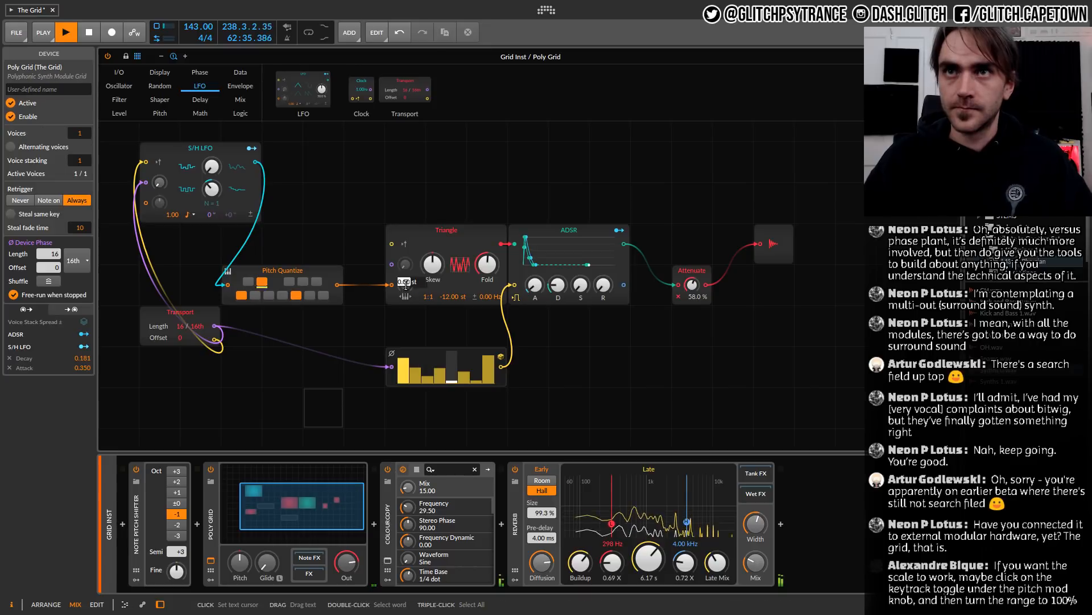
{"action": "type", "text": "24"}
{"action": "key", "text": "Return"}
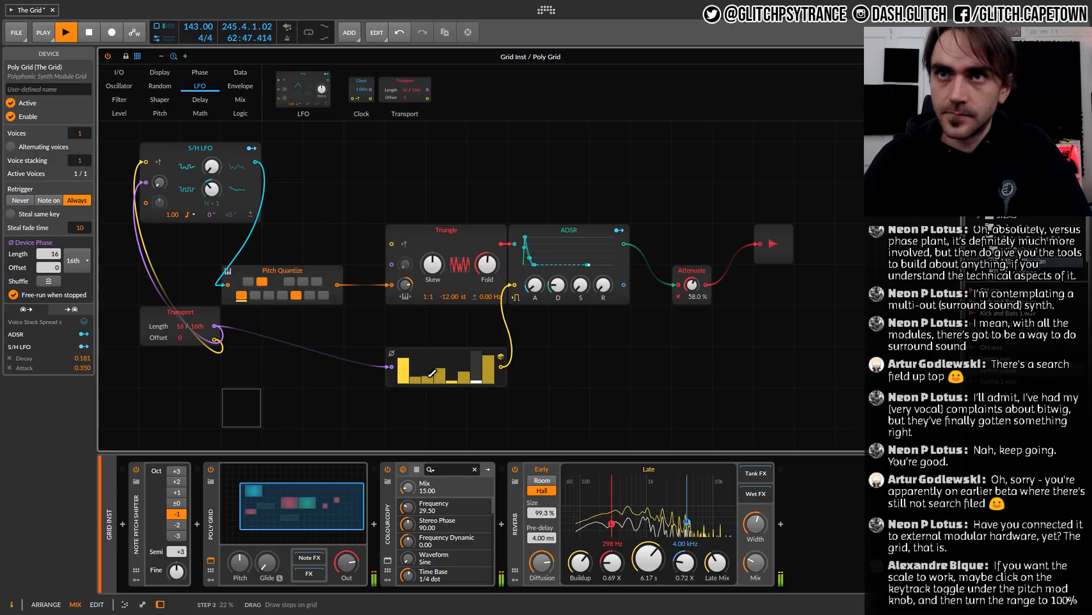
Redraw the Probabilities with a high first step, near-zero second to seventh and a low eighth, and set the S/H LFO's smoothing to 100 %
{"action": "left_click_drag", "start_coordinate": [433, 372], "coordinate": [489, 374]}
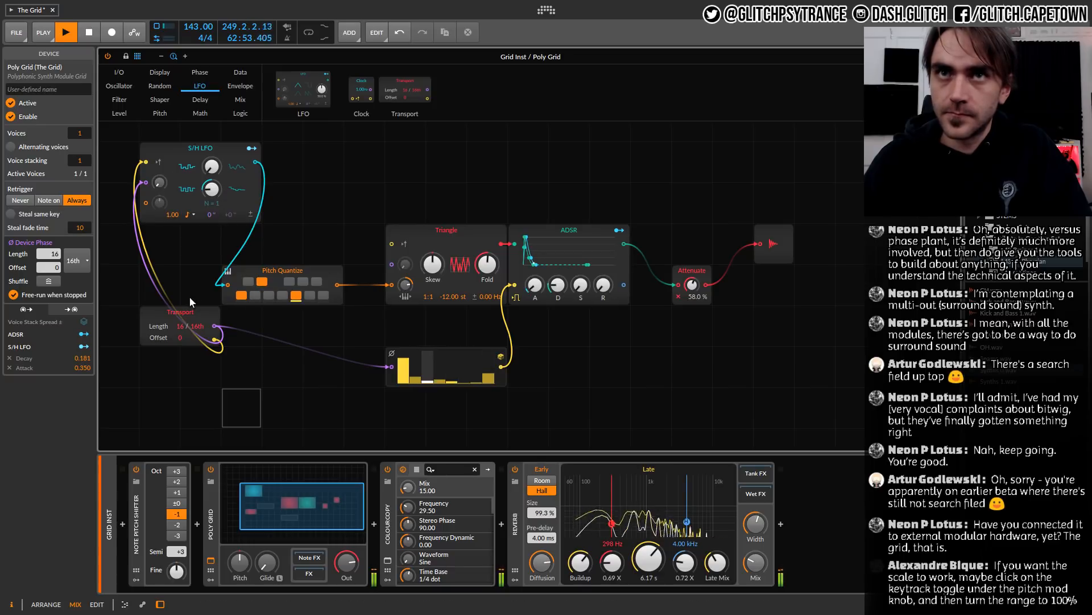
{"action": "left_click_drag", "start_coordinate": [402, 367], "coordinate": [420, 386]}
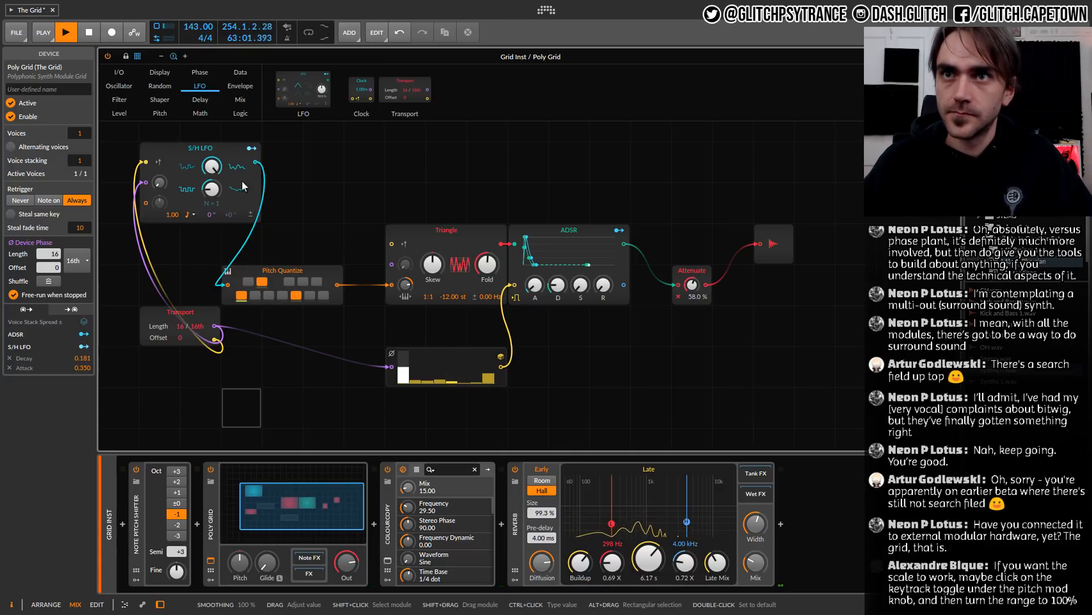
Raise the fourth step of the Probabilities and add a Gates module directly beneath it
{"action": "left_click", "coordinate": [443, 364]}
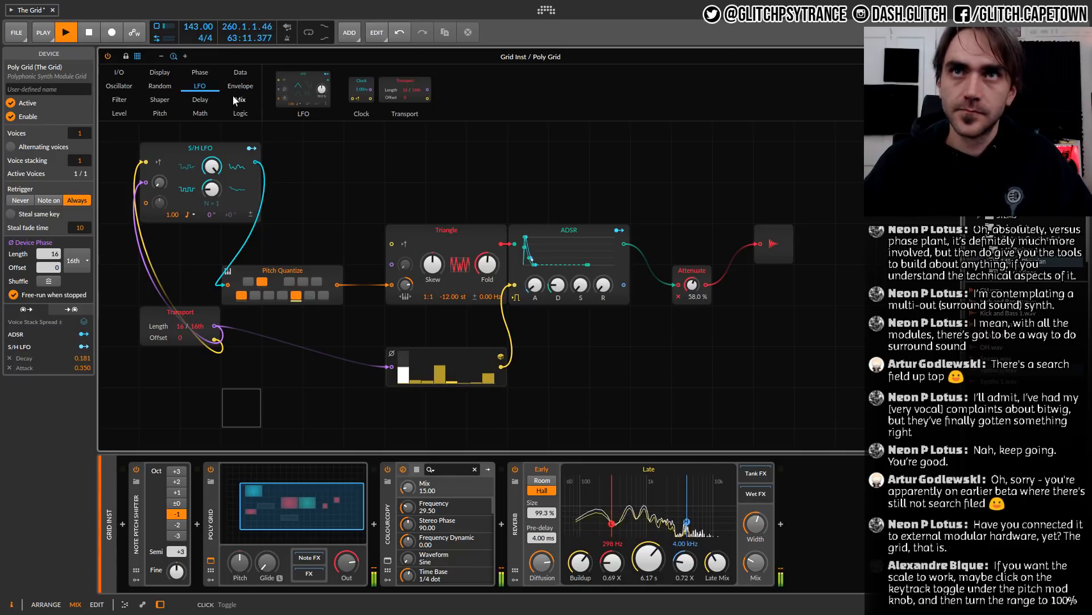
{"action": "left_click", "coordinate": [239, 73]}
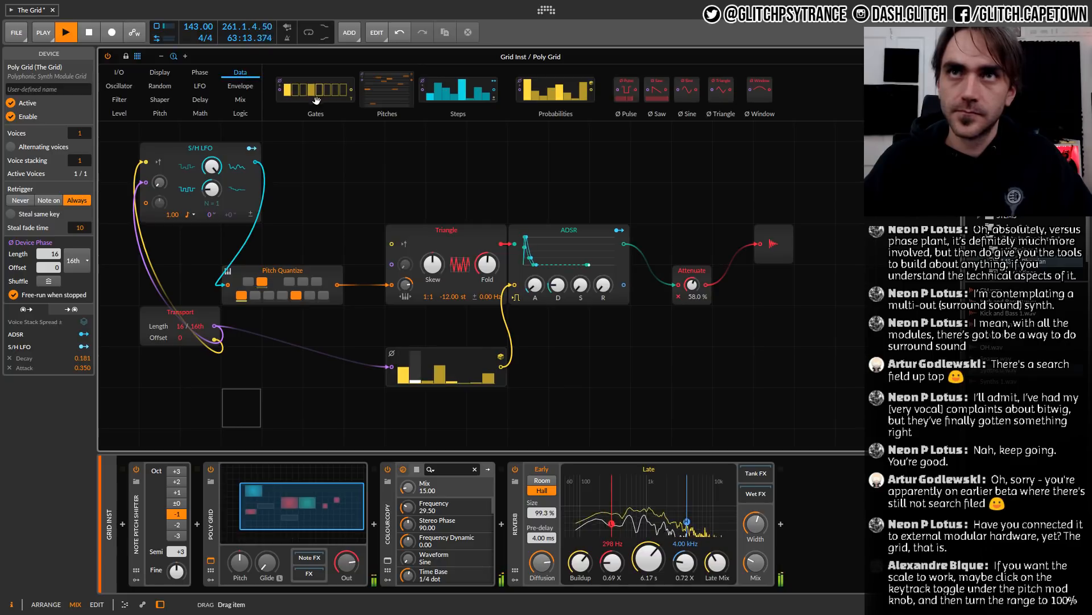
{"action": "left_click_drag", "start_coordinate": [316, 100], "coordinate": [398, 404]}
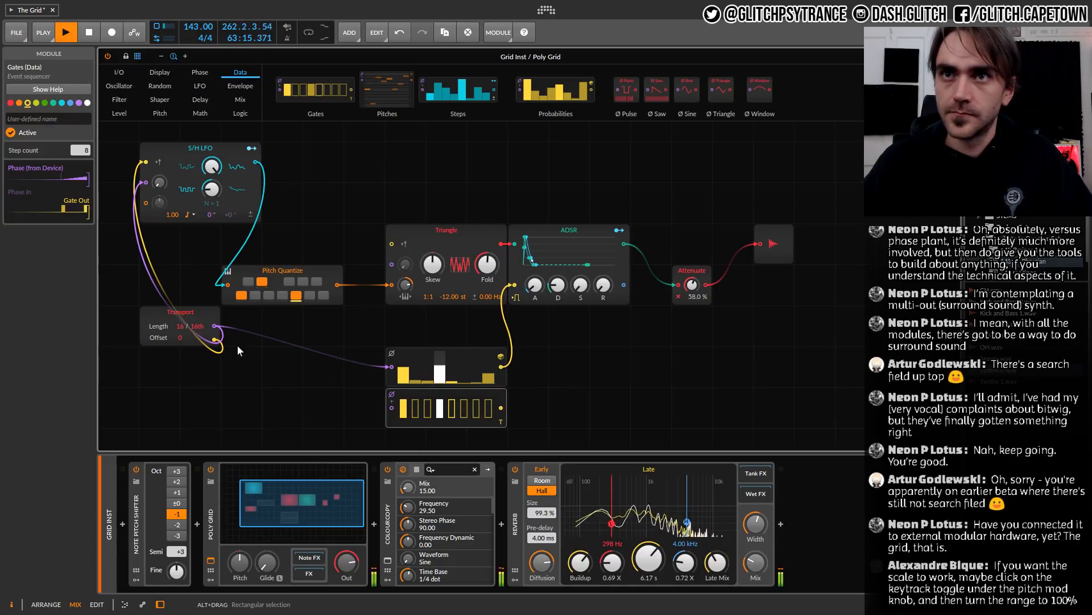
Feed the Transport's phase into the Gates, route the Gates output to the ADSR's gate input, and activate the fifth gate
{"action": "left_click_drag", "start_coordinate": [214, 326], "coordinate": [391, 407]}
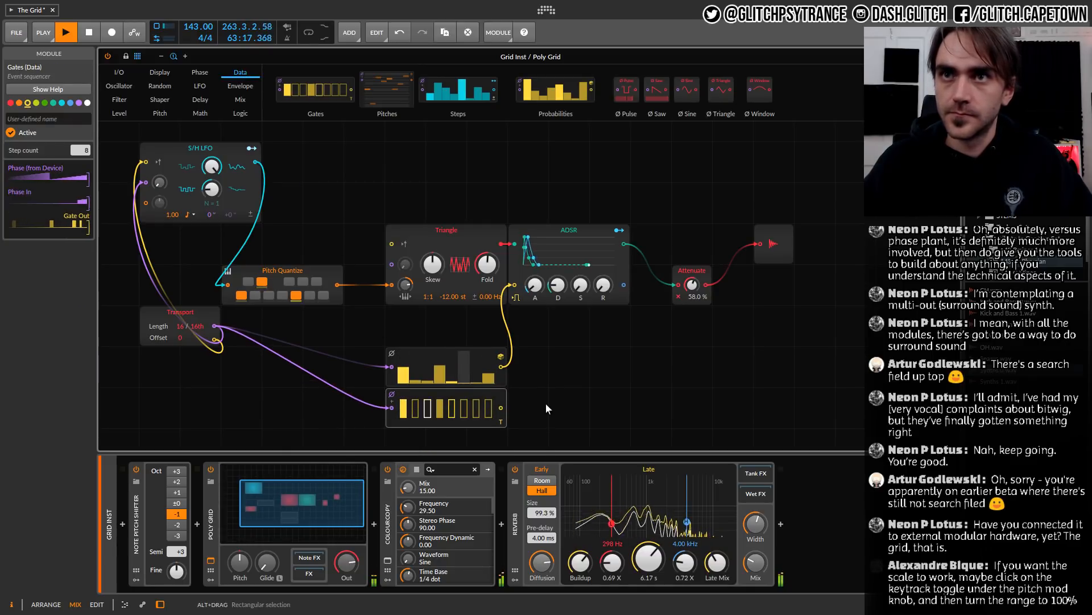
{"action": "left_click_drag", "start_coordinate": [502, 407], "coordinate": [515, 284]}
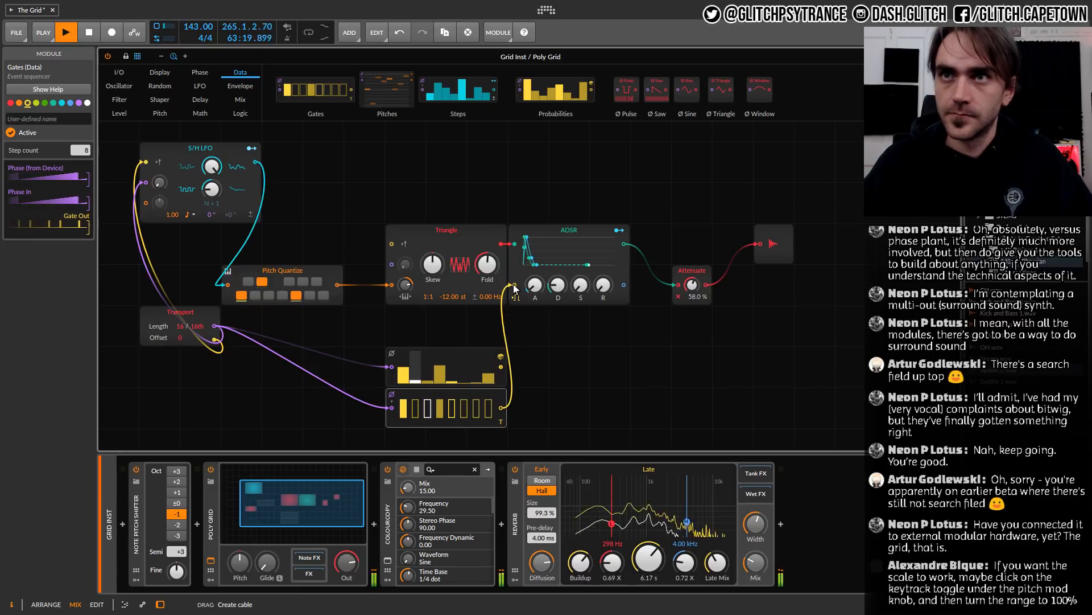
{"action": "left_click", "coordinate": [452, 408]}
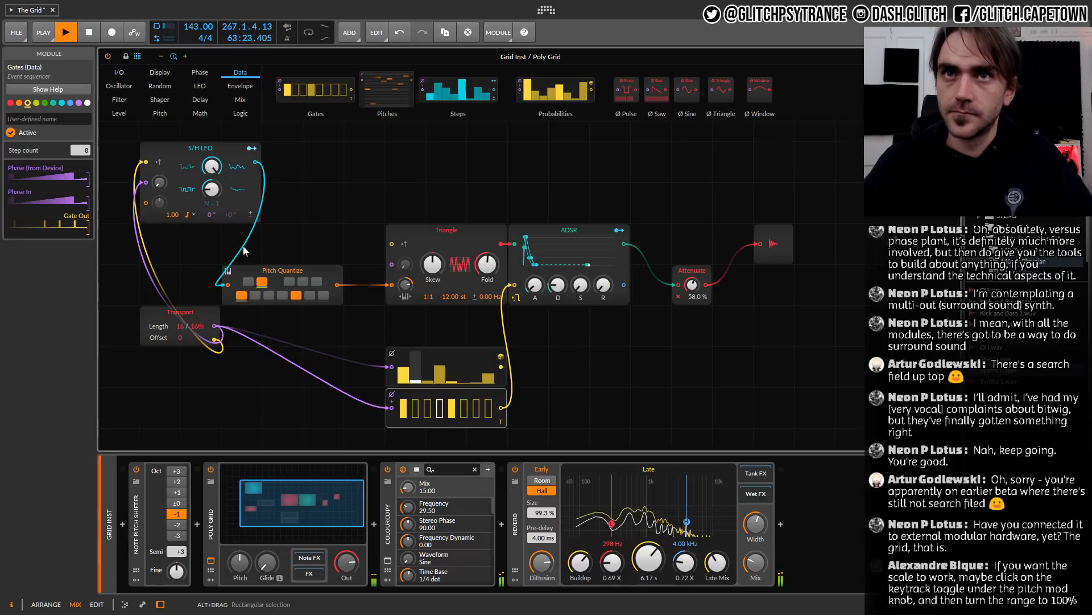
Disconnect the S/H LFO from the Pitch Quantize and raise the Triangle's fold
{"action": "left_click", "coordinate": [244, 251]}
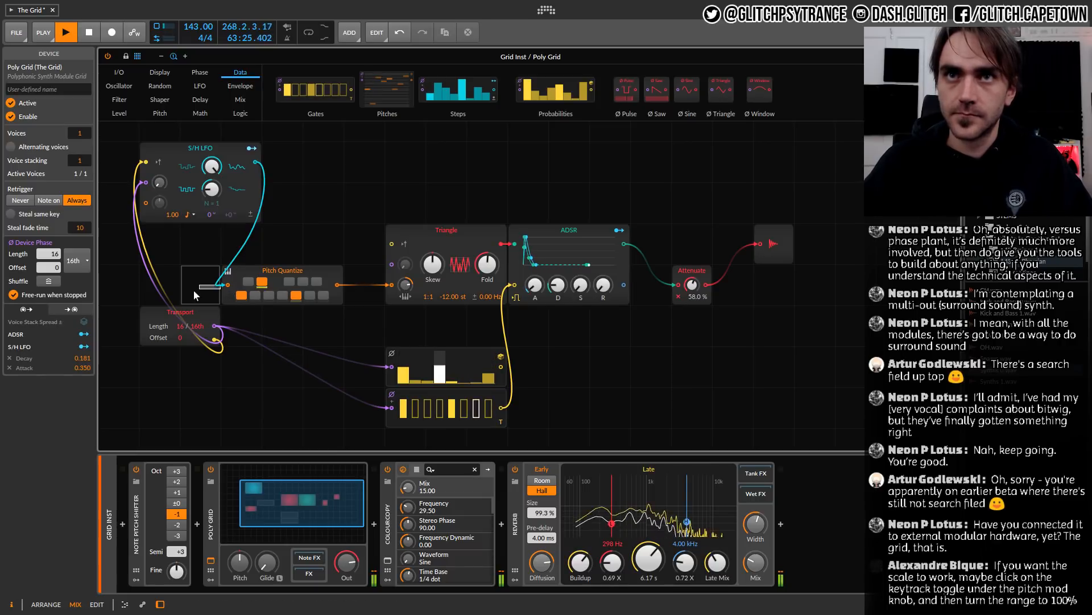
{"action": "left_click_drag", "start_coordinate": [227, 285], "coordinate": [245, 288]}
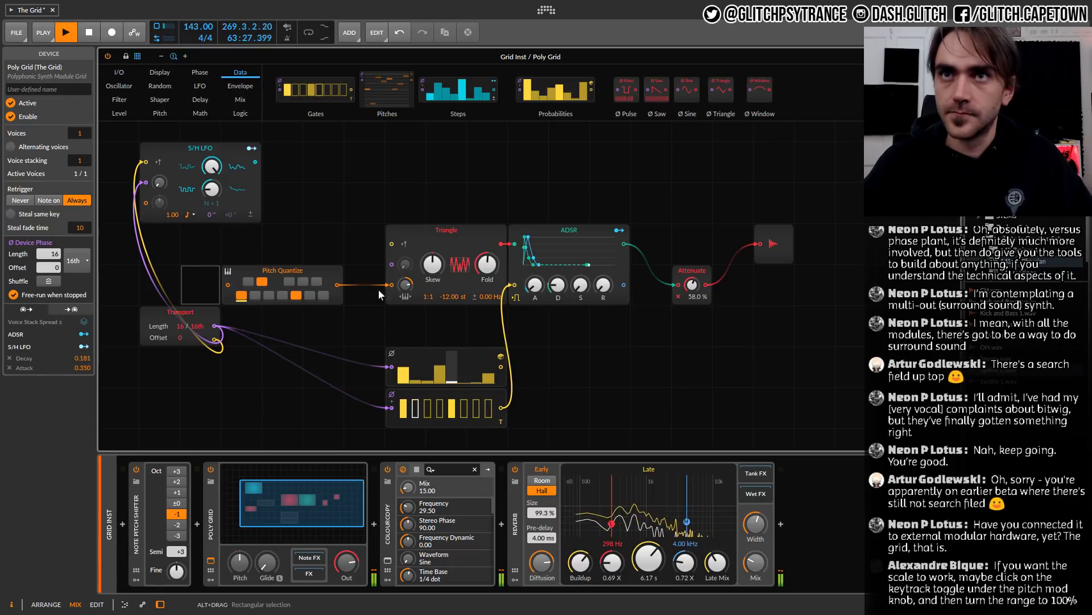
{"action": "mouse_move", "coordinate": [486, 263]}
{"action": "left_click_drag", "start_coordinate": [487, 263], "coordinate": [487, 263]}
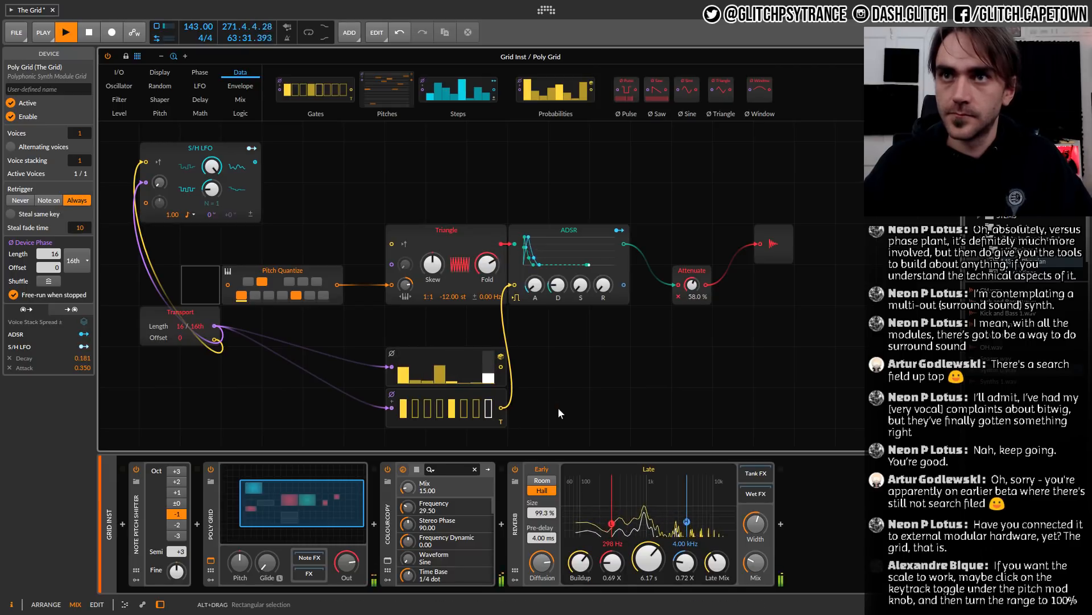
Route the Probabilities output back to the ADSR's gate input and redraw its second to eighth steps with higher, uneven values
{"action": "left_click", "coordinate": [509, 288], "text": "alt"}
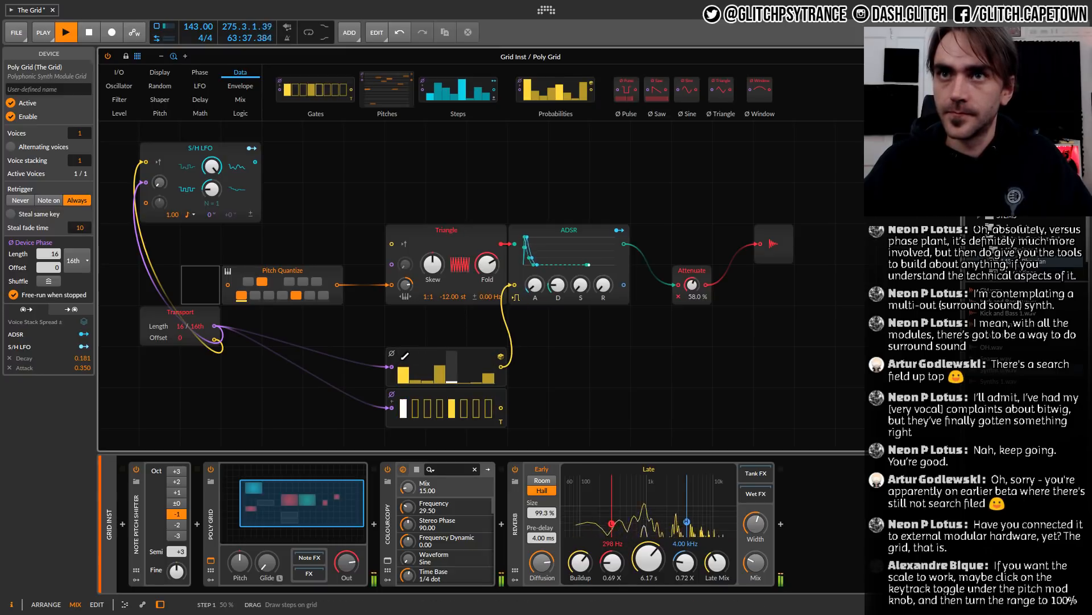
{"action": "left_click_drag", "start_coordinate": [413, 359], "coordinate": [482, 352]}
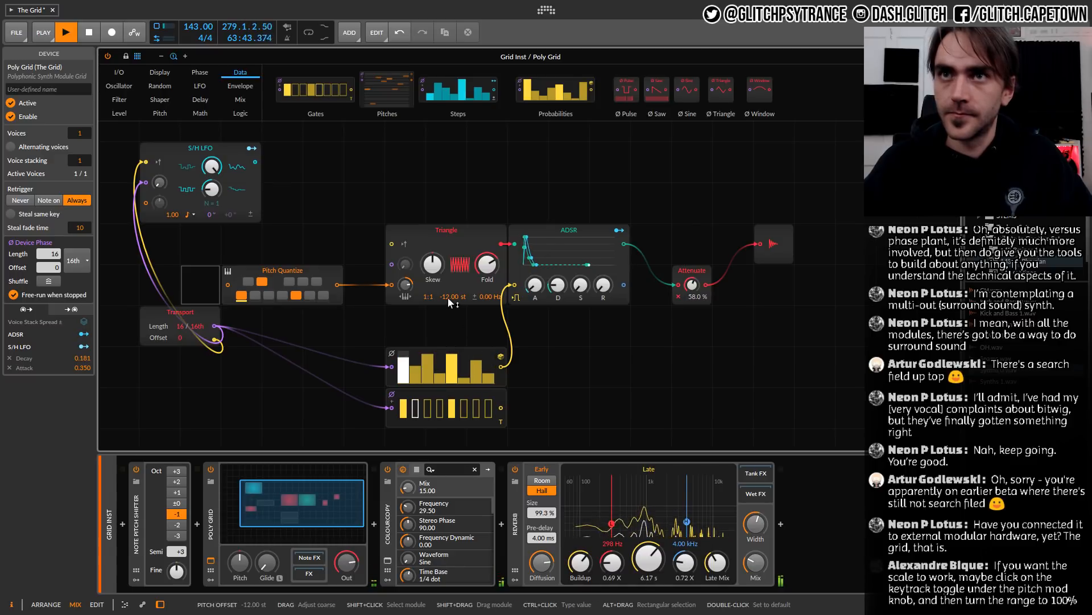
Set the Triangle's pitch offset to -48 st
{"action": "mouse_move", "coordinate": [447, 297]}
{"action": "left_mouse_down"}
{"action": "mouse_move", "coordinate": [448, 281]}
{"action": "mouse_move", "coordinate": [448, 314]}
{"action": "mouse_move", "coordinate": [447, 296]}
{"action": "left_mouse_up"}
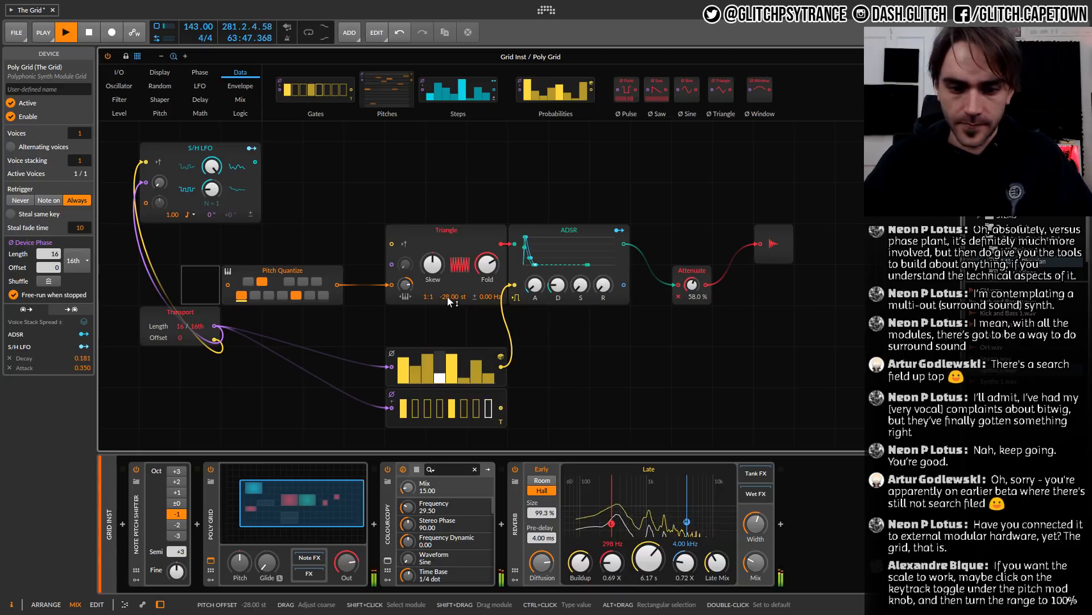
{"action": "double_click", "coordinate": [447, 296]}
{"action": "type", "text": "-48"}
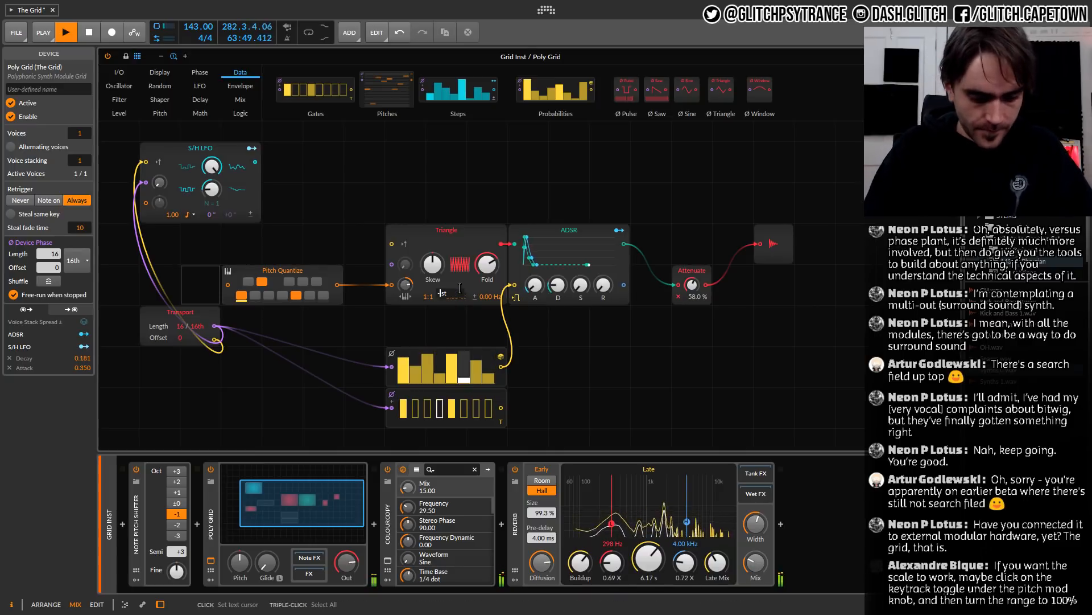
{"action": "key", "text": "Return"}
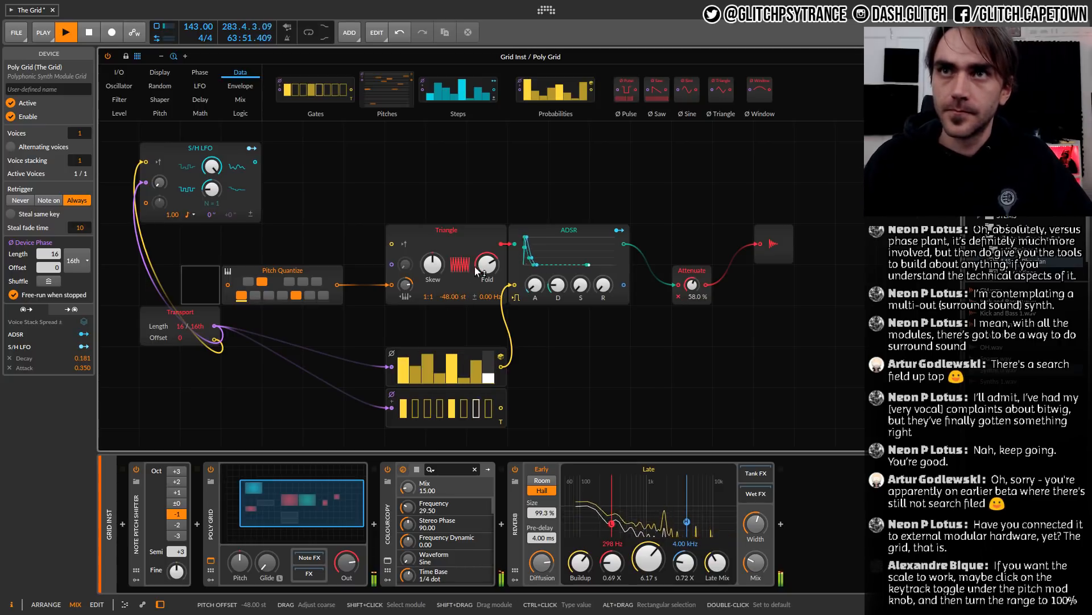
Set the Triangle's pitch offset to -36 st and its fold to about +33 st
{"action": "double_click", "coordinate": [450, 297]}
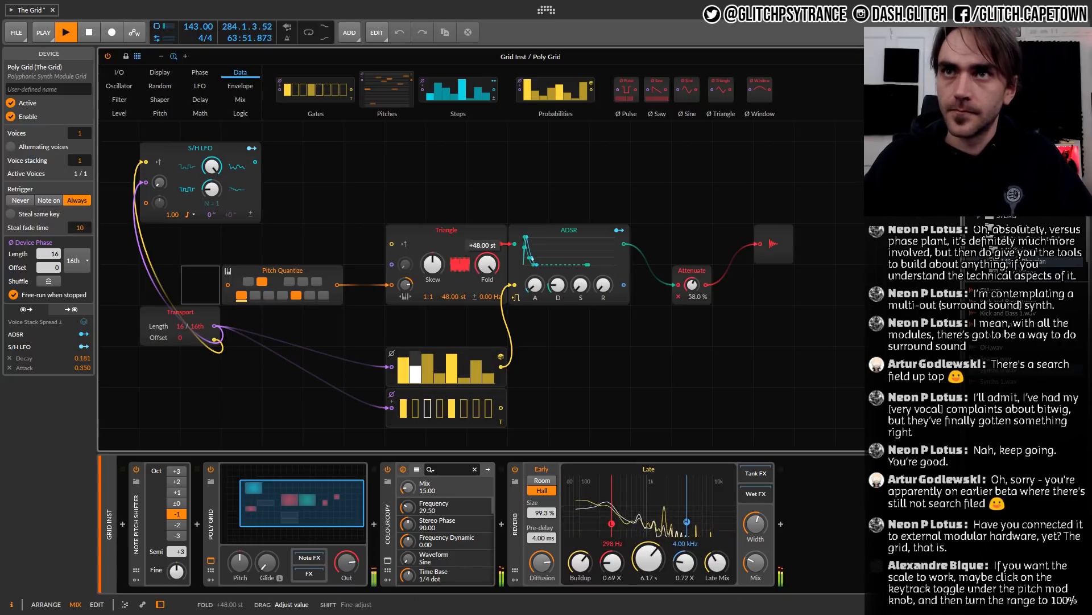
{"action": "double_click", "coordinate": [449, 296]}
{"action": "type", "text": "-36"}
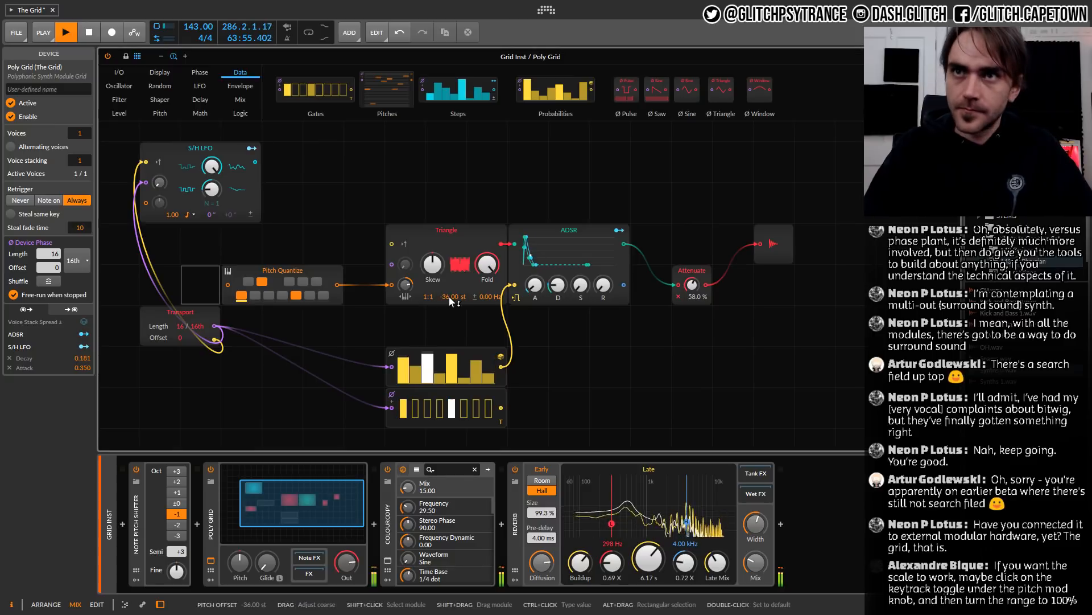
{"action": "key", "text": "Return"}
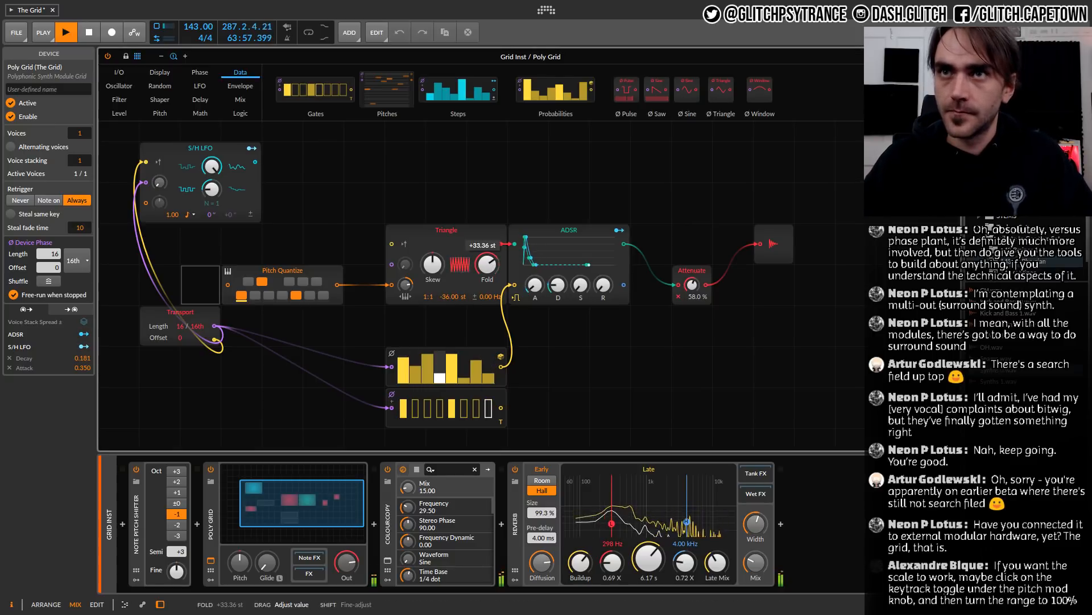
{"action": "left_click_drag", "start_coordinate": [488, 269], "coordinate": [489, 264]}
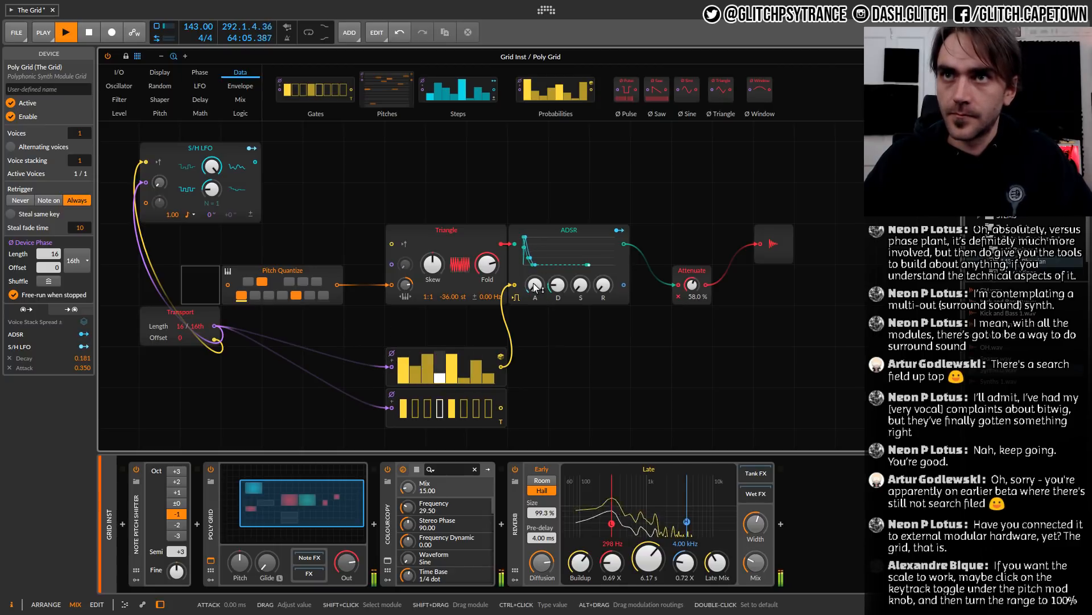
Remove the S/H LFO's modulation of the ADSR's attack and raise the attack slightly
{"action": "left_click", "coordinate": [249, 150]}
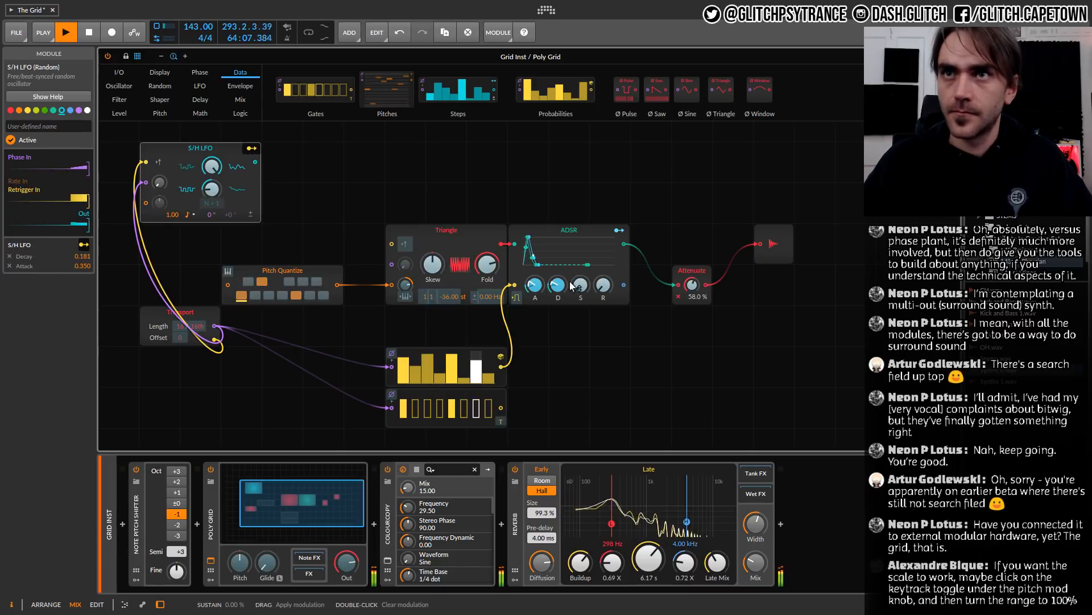
{"action": "left_click", "coordinate": [251, 148]}
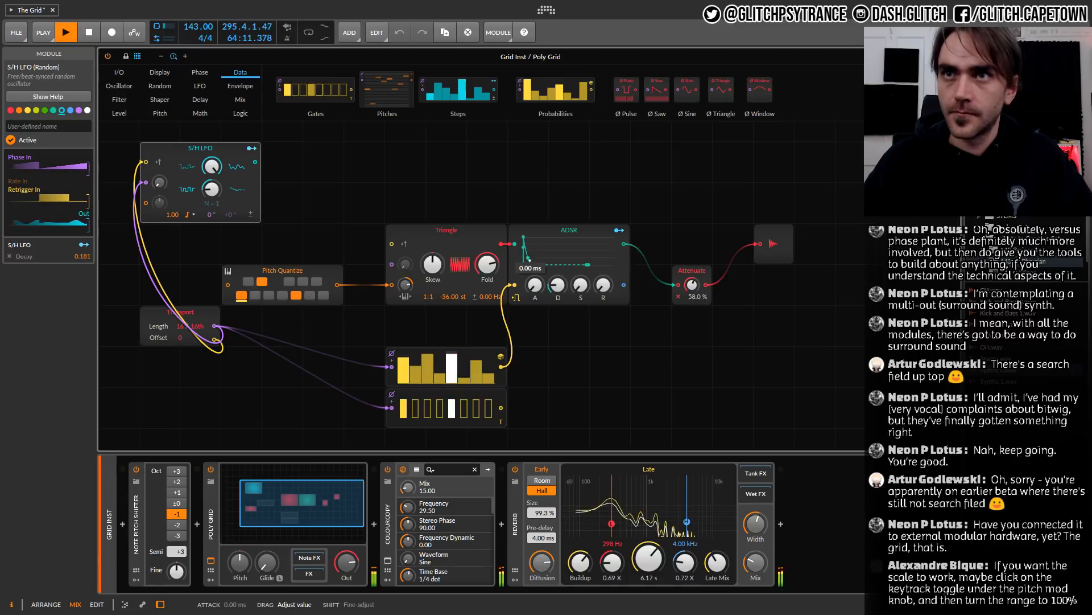
{"action": "left_click_drag", "start_coordinate": [534, 290], "coordinate": [534, 294]}
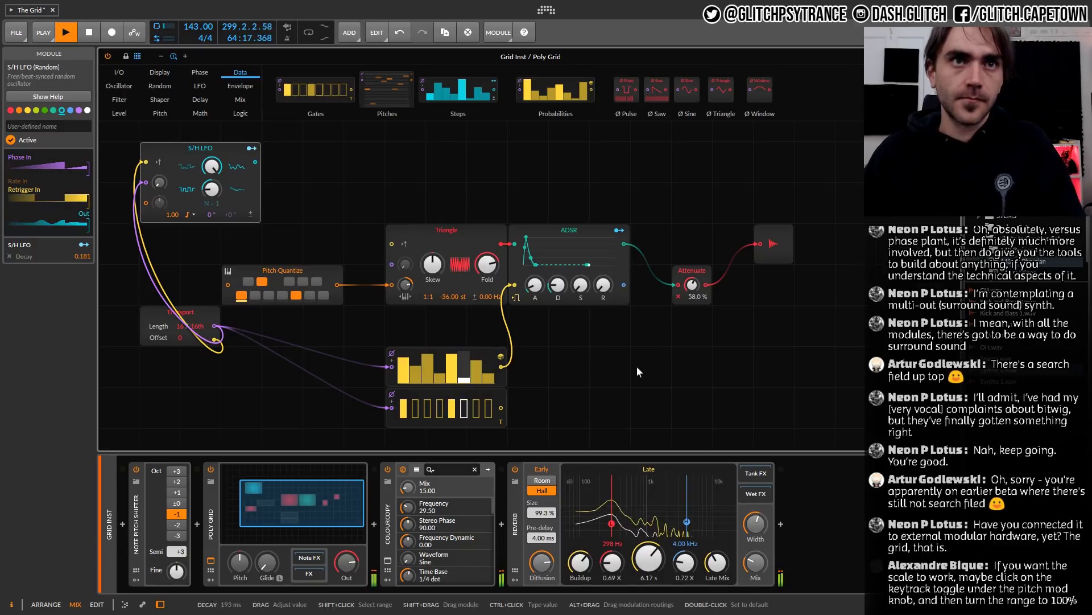
Move the Attenuate module up in line with the ADSR and the output, and lower it to 0.00 %
{"action": "left_click", "coordinate": [698, 338]}
{"action": "left_click_drag", "start_coordinate": [692, 284], "coordinate": [692, 266]}
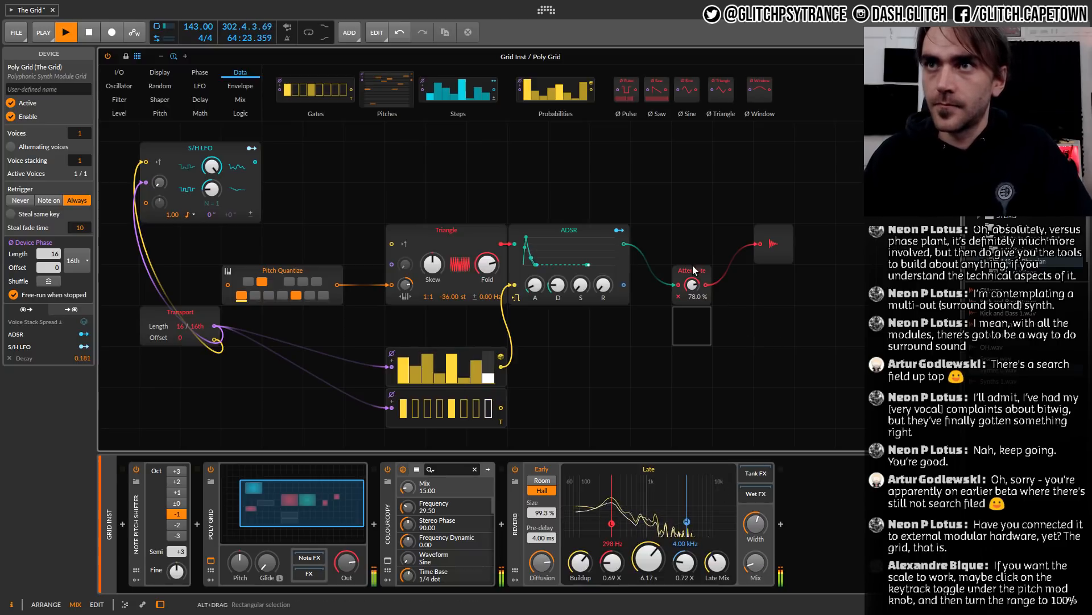
{"action": "left_click_drag", "start_coordinate": [708, 295], "coordinate": [692, 332]}
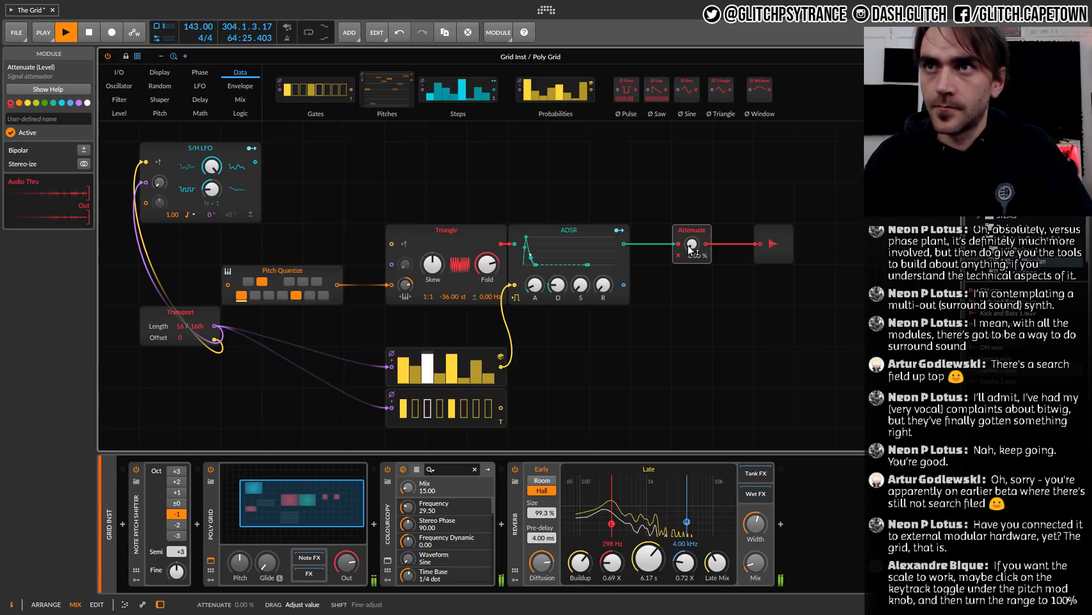
{"action": "left_click", "coordinate": [702, 292]}
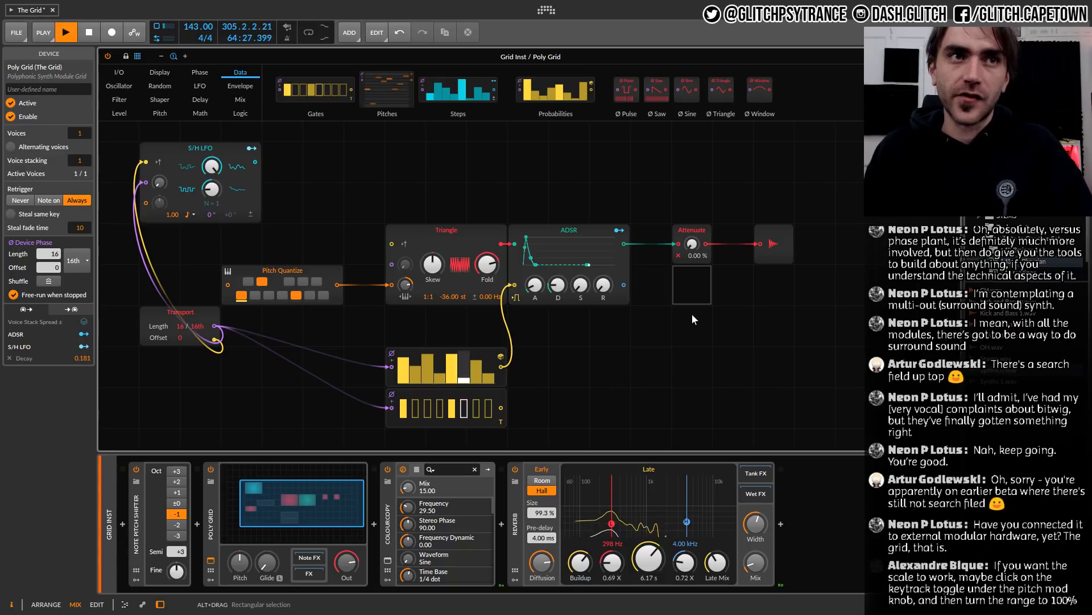
Delete the S/H LFO, Pitch Quantize and Gates modules and move the Triangle away from the ADSR
{"action": "left_click", "coordinate": [229, 203]}
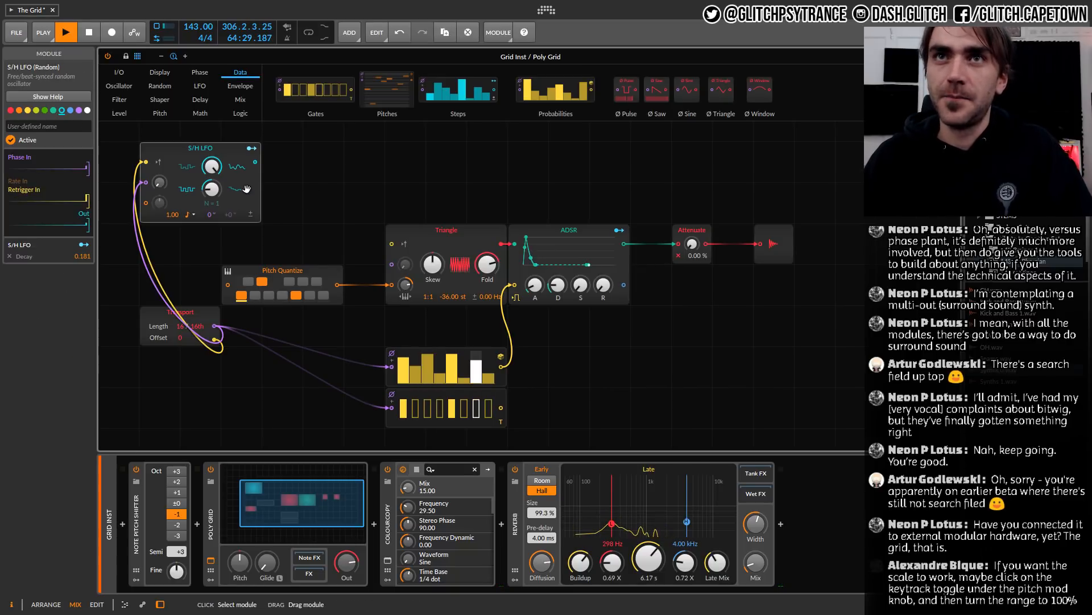
{"action": "key", "text": "Delete"}
{"action": "left_click", "coordinate": [312, 273]}
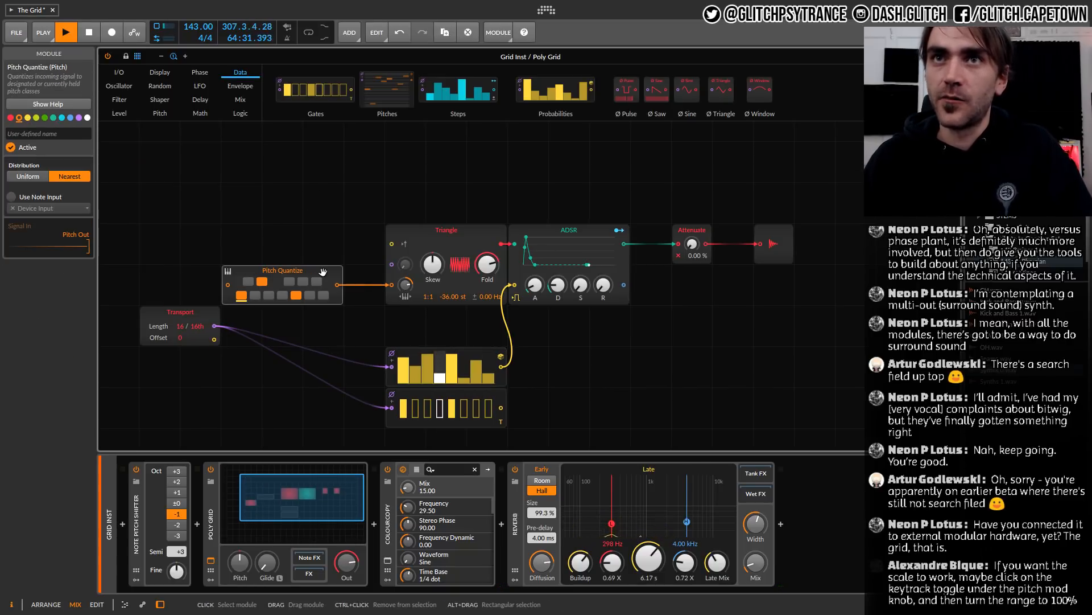
{"action": "key", "text": "Delete"}
{"action": "left_click_drag", "start_coordinate": [462, 231], "coordinate": [380, 236]}
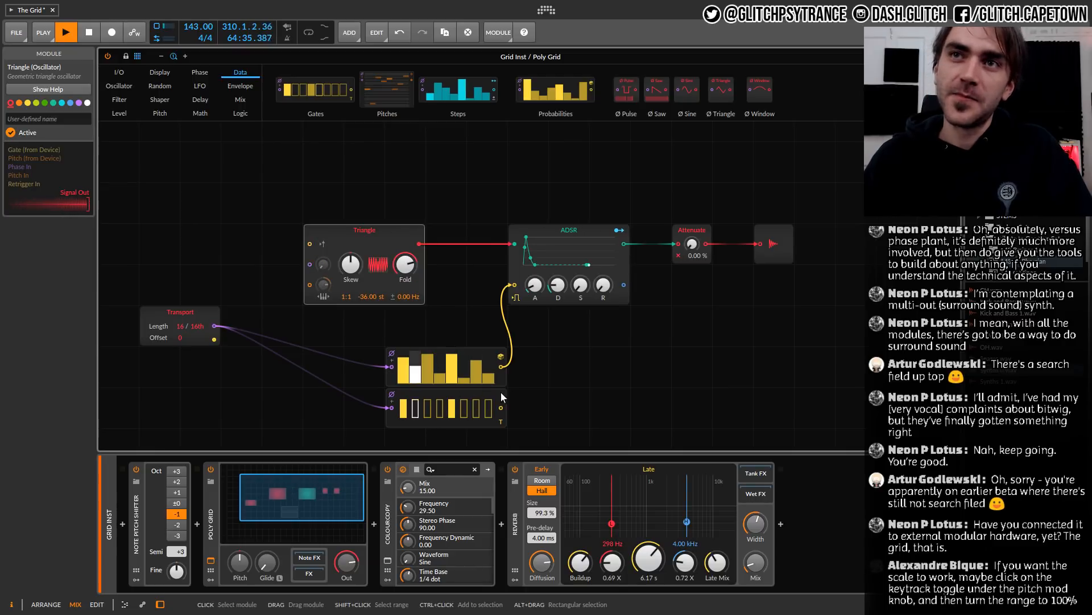
{"action": "left_click", "coordinate": [392, 425]}
{"action": "key", "text": "Delete"}
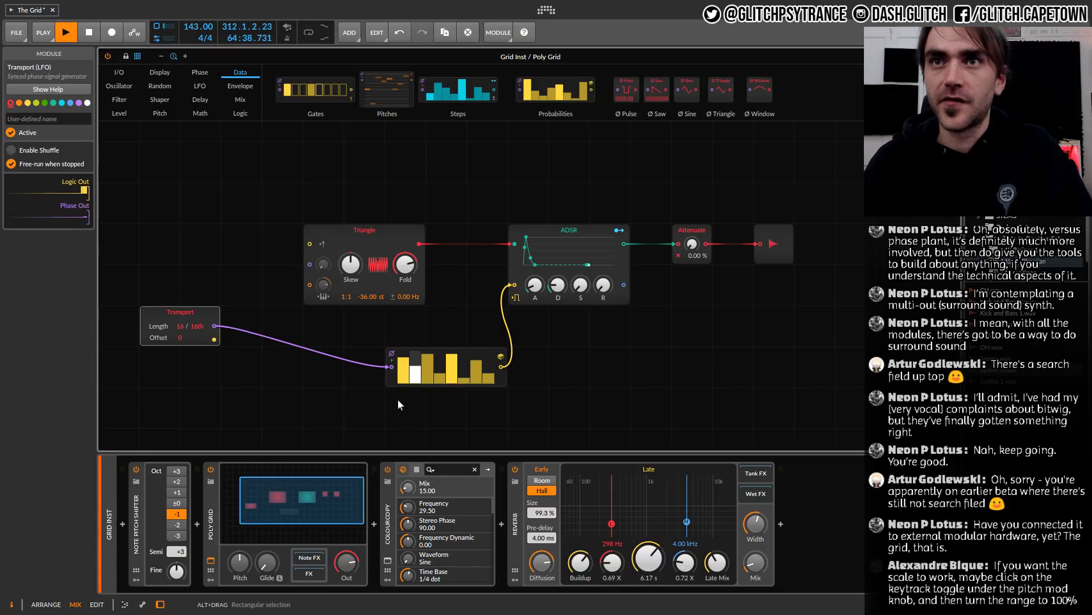
Move the Probabilities beneath the Triangle and shift the Triangle further from the ADSR to open up space between them
{"action": "left_click_drag", "start_coordinate": [389, 356], "coordinate": [344, 385]}
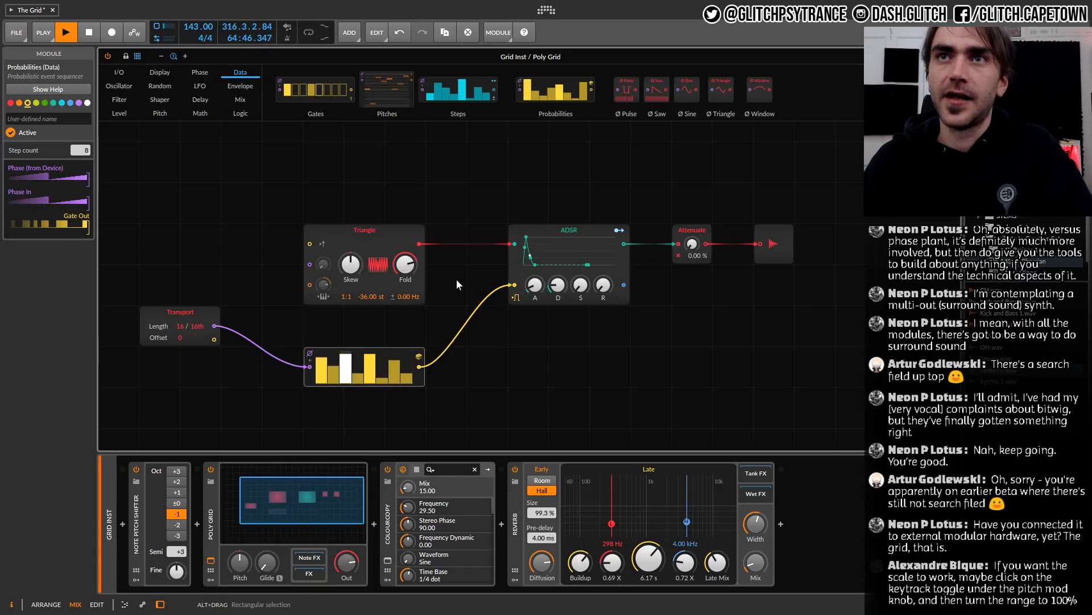
{"action": "left_click_drag", "start_coordinate": [421, 226], "coordinate": [374, 227]}
{"action": "left_click", "coordinate": [544, 197]}
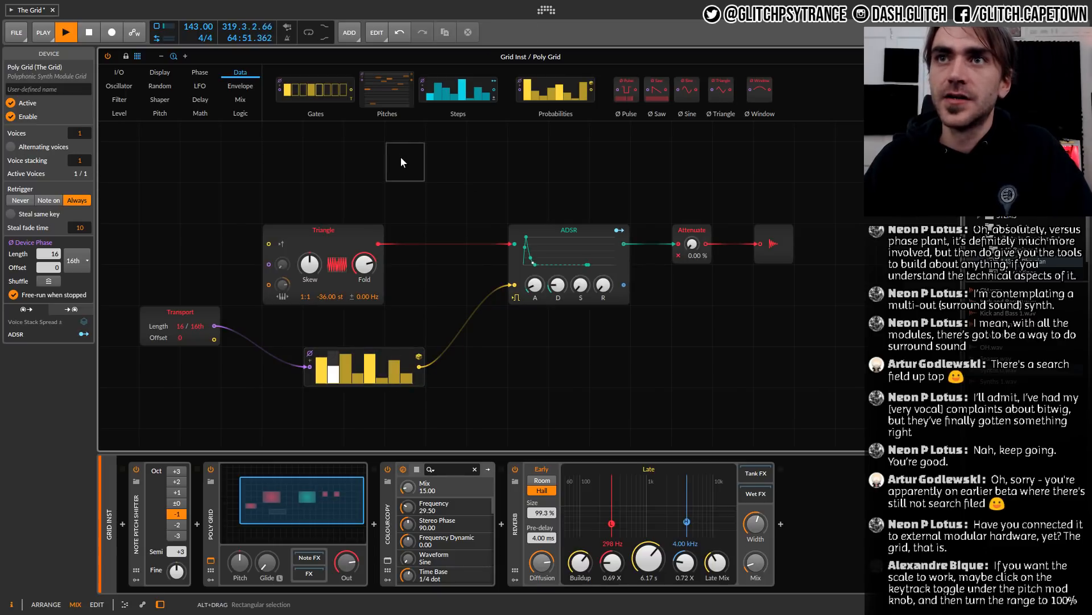
Add an SVF filter above the cable between the Triangle and the ADSR, make room for it, and switch it to band-pass
{"action": "left_click", "coordinate": [121, 101]}
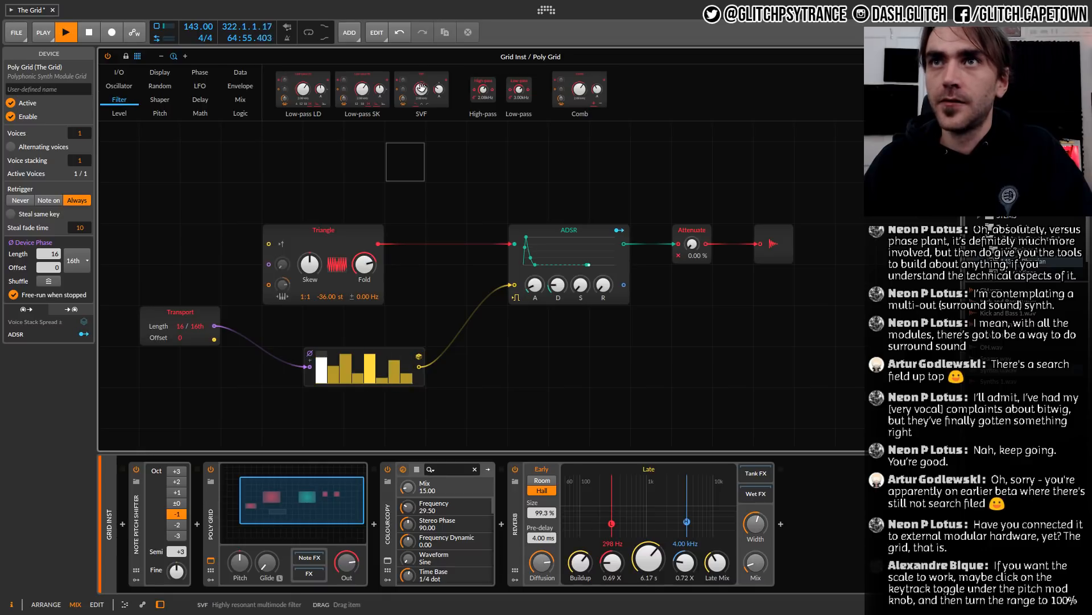
{"action": "left_click_drag", "start_coordinate": [421, 88], "coordinate": [421, 183]}
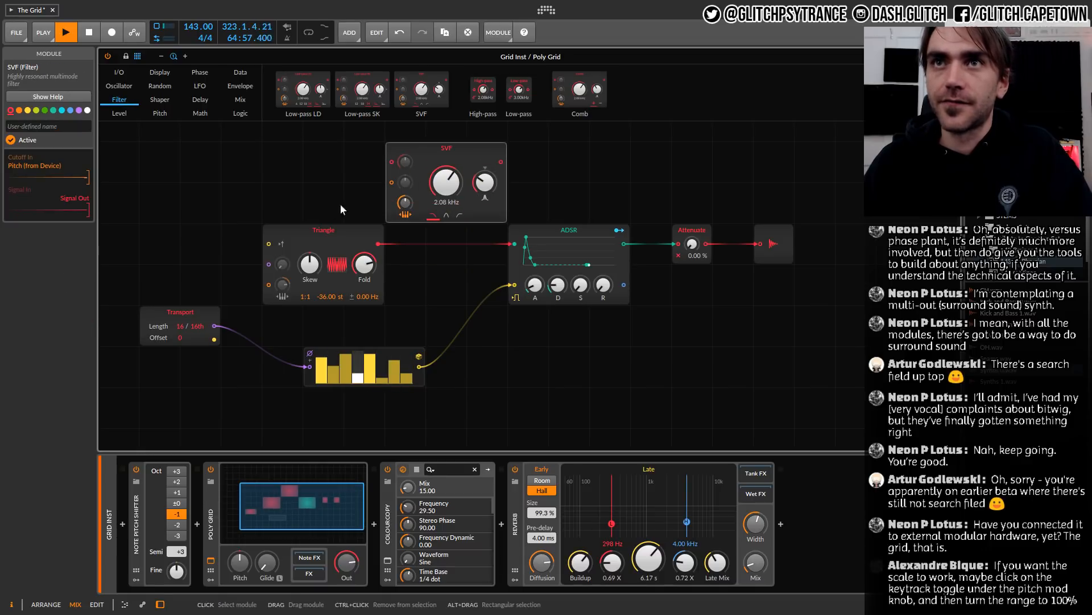
{"action": "left_click_drag", "start_coordinate": [342, 233], "coordinate": [301, 234]}
{"action": "left_click", "coordinate": [446, 216]}
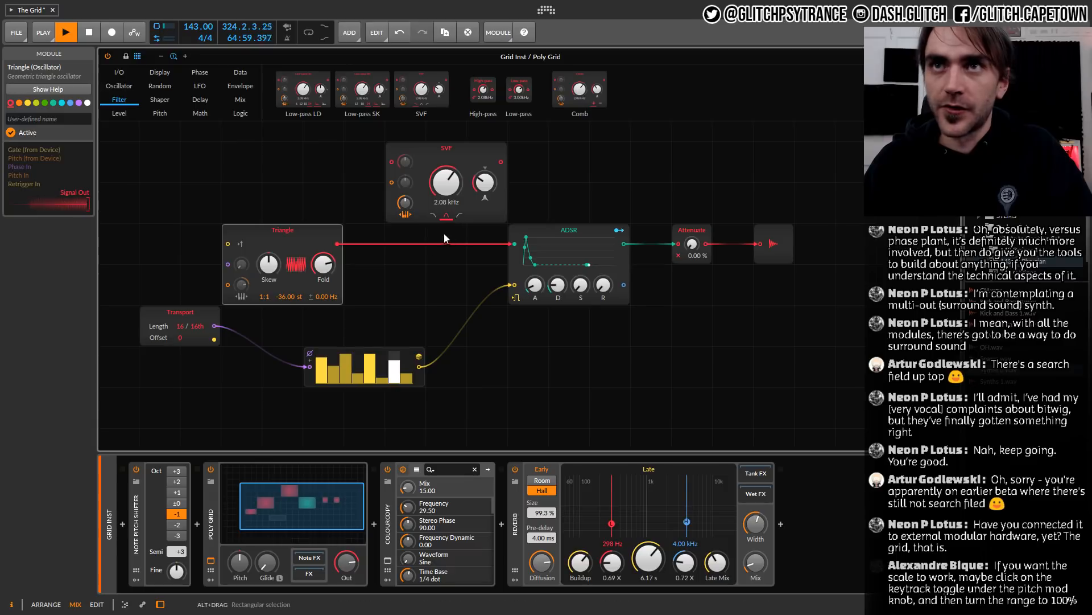
Raise the Attenuate module to 93.5 %
{"action": "left_click", "coordinate": [415, 298]}
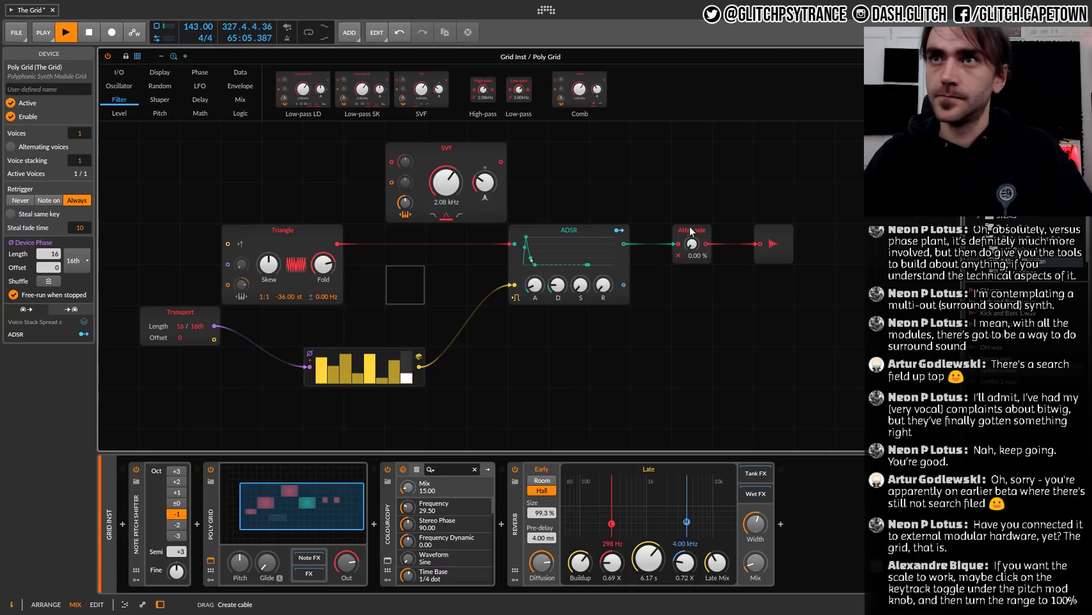
{"action": "mouse_move", "coordinate": [692, 242]}
{"action": "left_mouse_down"}
{"action": "mouse_move", "coordinate": [692, 227]}
{"action": "mouse_move", "coordinate": [691, 245]}
{"action": "left_mouse_up"}
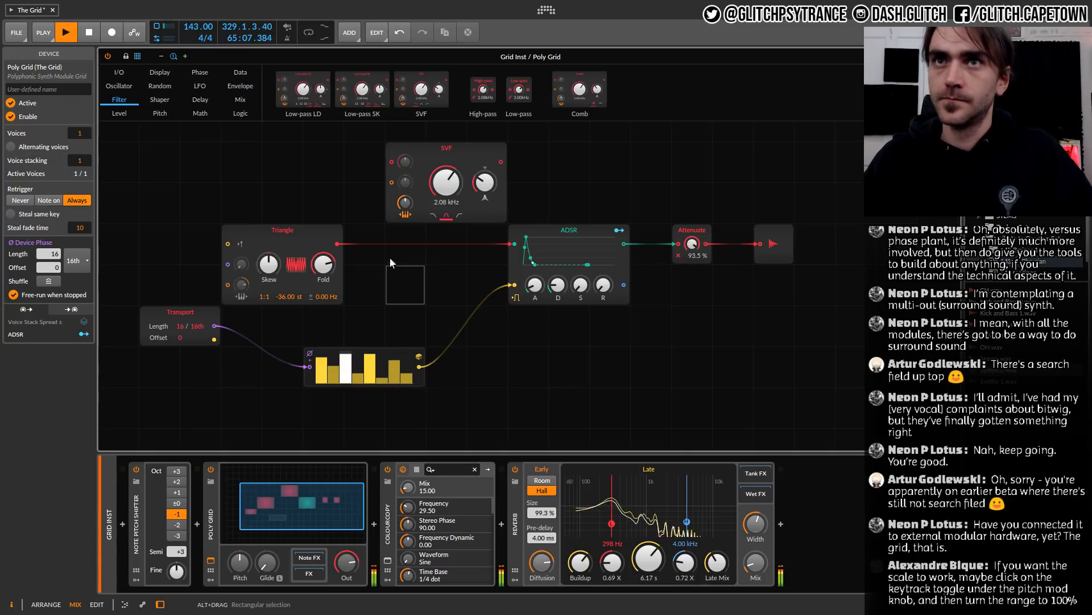
Patch the Triangle through the SVF into the ADSR and set the SVF cutoff to 880 Hz
{"action": "left_click_drag", "start_coordinate": [338, 244], "coordinate": [393, 162]}
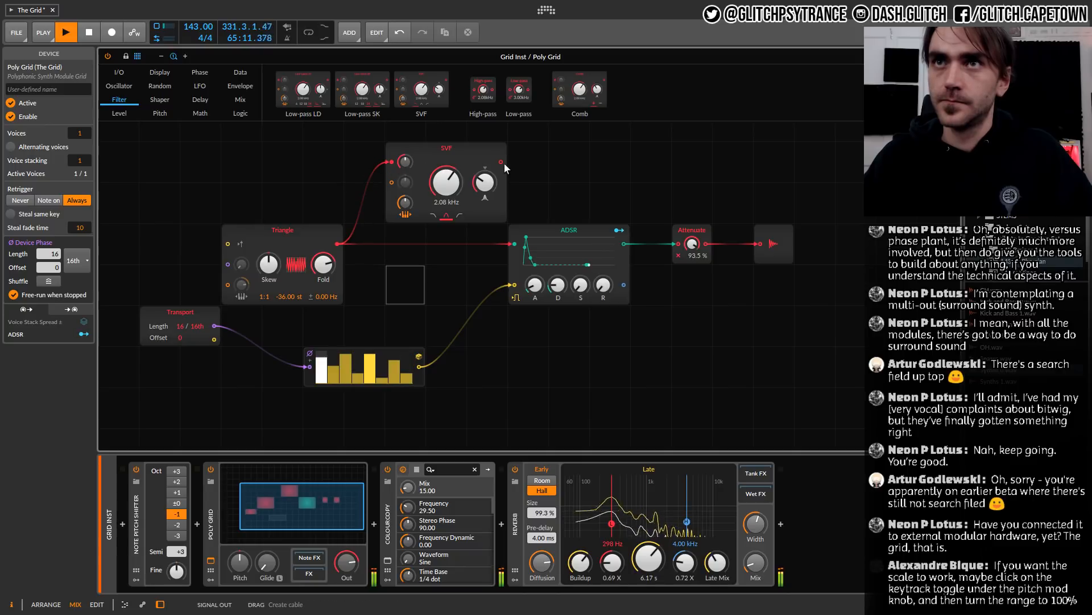
{"action": "left_click_drag", "start_coordinate": [501, 163], "coordinate": [514, 243]}
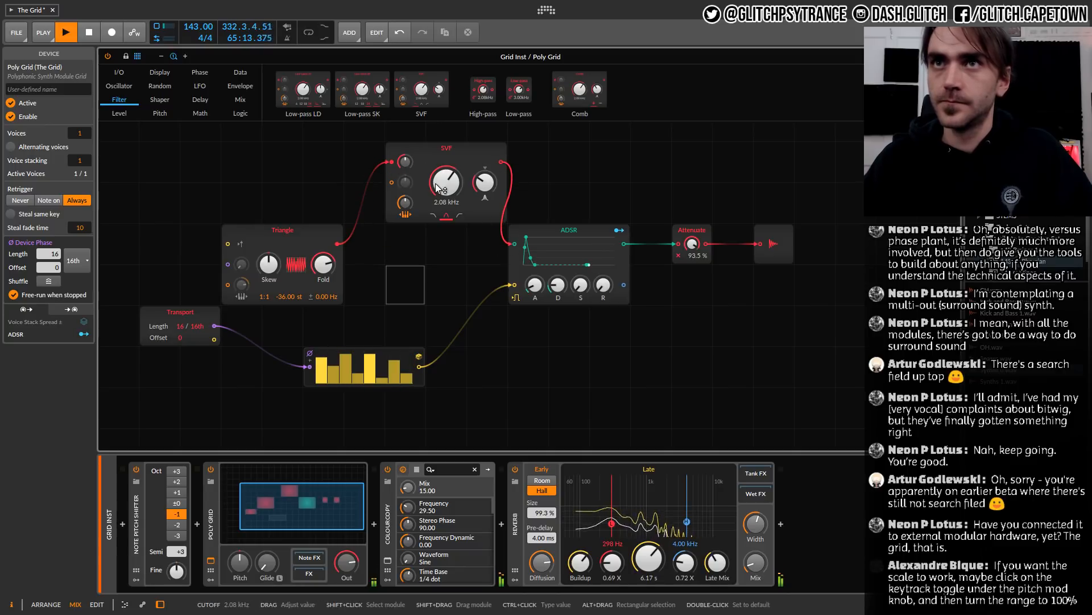
{"action": "left_click_drag", "start_coordinate": [439, 188], "coordinate": [439, 136]}
{"action": "left_click_drag", "start_coordinate": [447, 182], "coordinate": [447, 136]}
{"action": "mouse_move", "coordinate": [448, 187]}
{"action": "left_mouse_down"}
{"action": "mouse_move", "coordinate": [448, 164]}
{"action": "mouse_move", "coordinate": [485, 165]}
{"action": "mouse_move", "coordinate": [446, 197]}
{"action": "mouse_move", "coordinate": [447, 170]}
{"action": "left_mouse_up"}
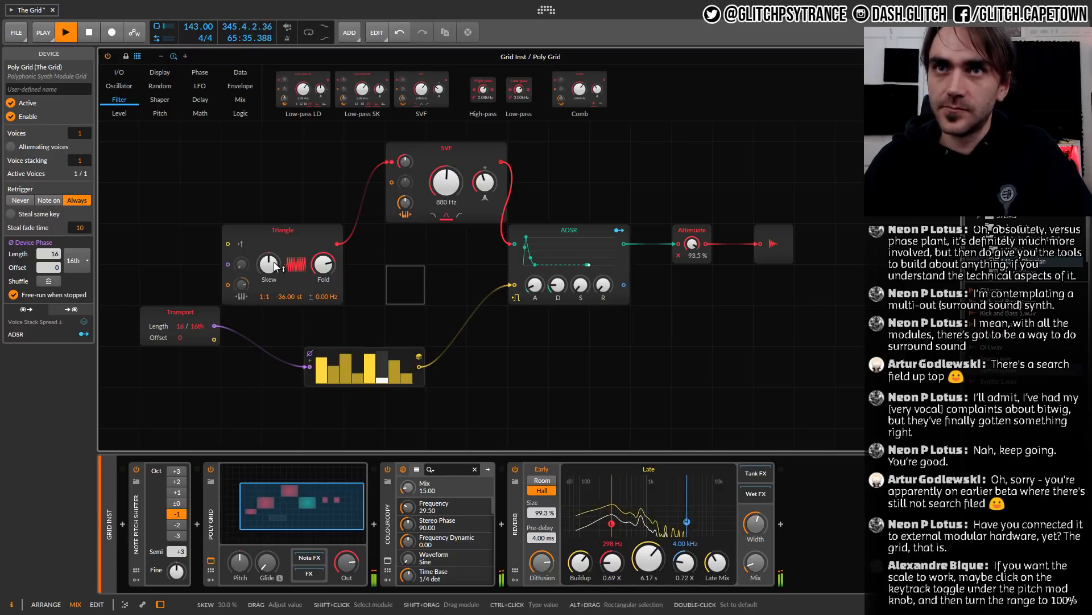
Set the Triangle's Skew to 21.5 % and the SVF cutoff to 453 Hz
{"action": "left_click_drag", "start_coordinate": [268, 263], "coordinate": [269, 260]}
{"action": "left_click_drag", "start_coordinate": [447, 183], "coordinate": [447, 159]}
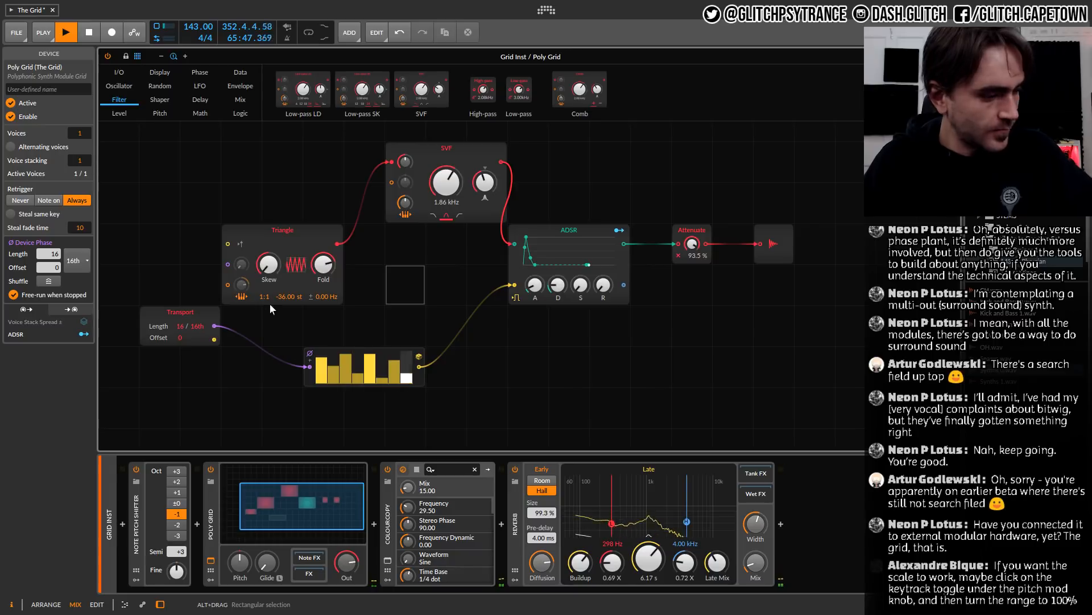
{"action": "mouse_move", "coordinate": [269, 264]}
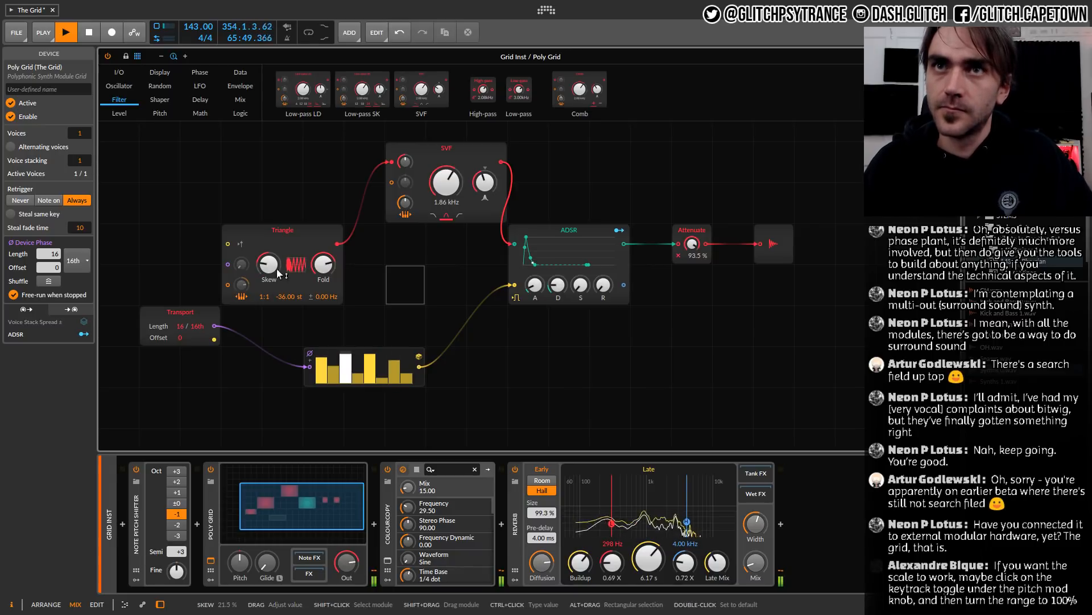
{"action": "mouse_move", "coordinate": [446, 182]}
{"action": "left_mouse_down"}
{"action": "mouse_move", "coordinate": [446, 200]}
{"action": "mouse_move", "coordinate": [446, 174]}
{"action": "mouse_move", "coordinate": [446, 189]}
{"action": "left_mouse_up"}
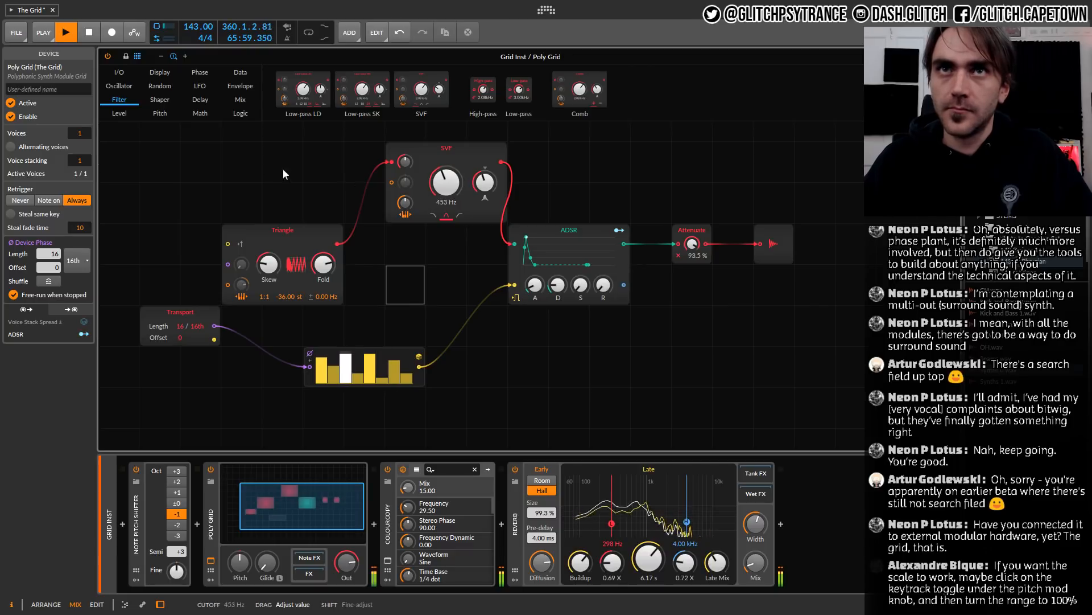
Add an LFO module above the Triangle and shift the Triangle closer to the ADSR
{"action": "mouse_move", "coordinate": [200, 86]}
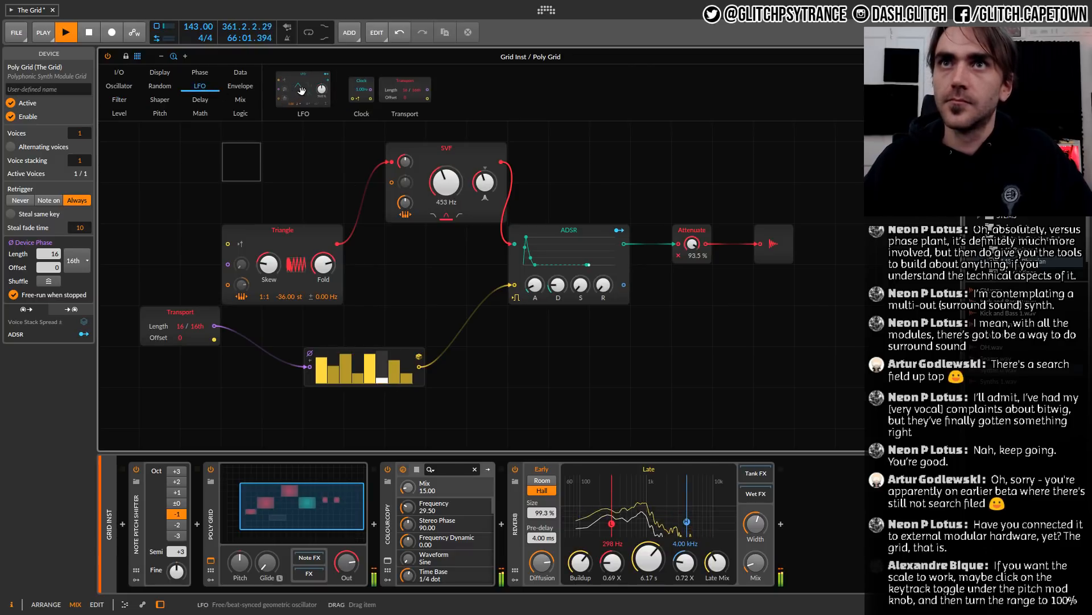
{"action": "left_click_drag", "start_coordinate": [301, 91], "coordinate": [162, 178]}
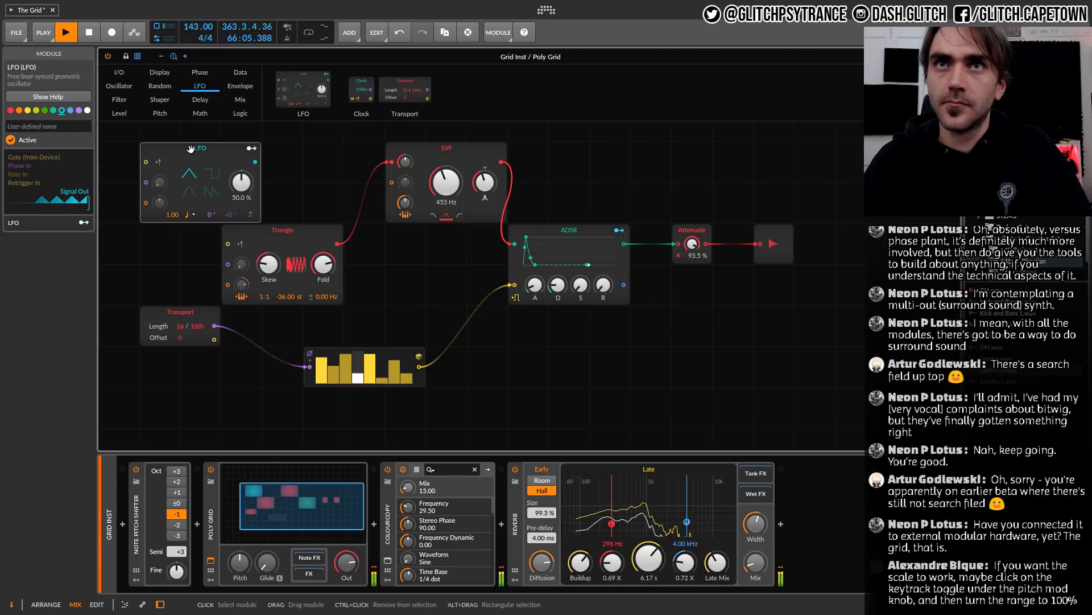
{"action": "left_click_drag", "start_coordinate": [269, 240], "coordinate": [329, 262]}
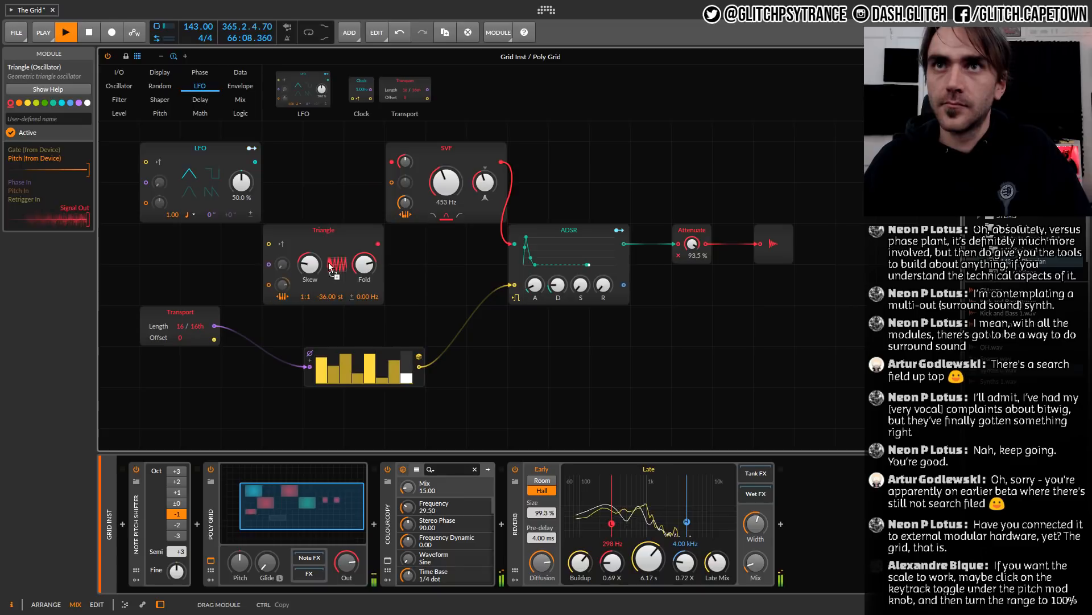
{"action": "left_click", "coordinate": [847, 285]}
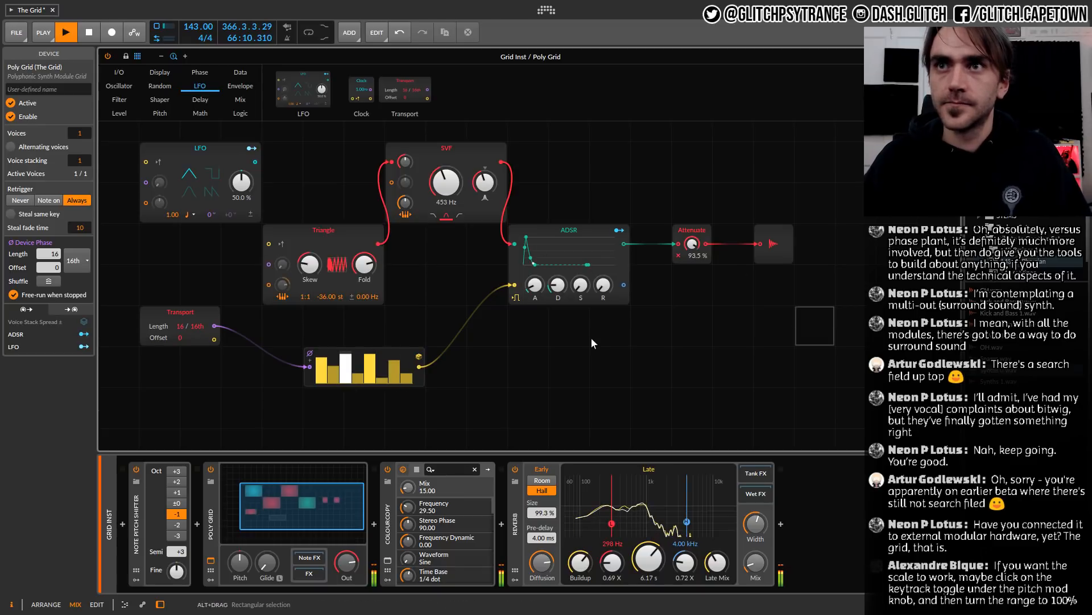
Patch the LFO into the SVF's cutoff modulation input with an amount of 38.40 st and reset the LFO's knob to 50.0 %
{"action": "scroll", "coordinate": [592, 339], "scroll_direction": "down", "scroll_amount": 2}
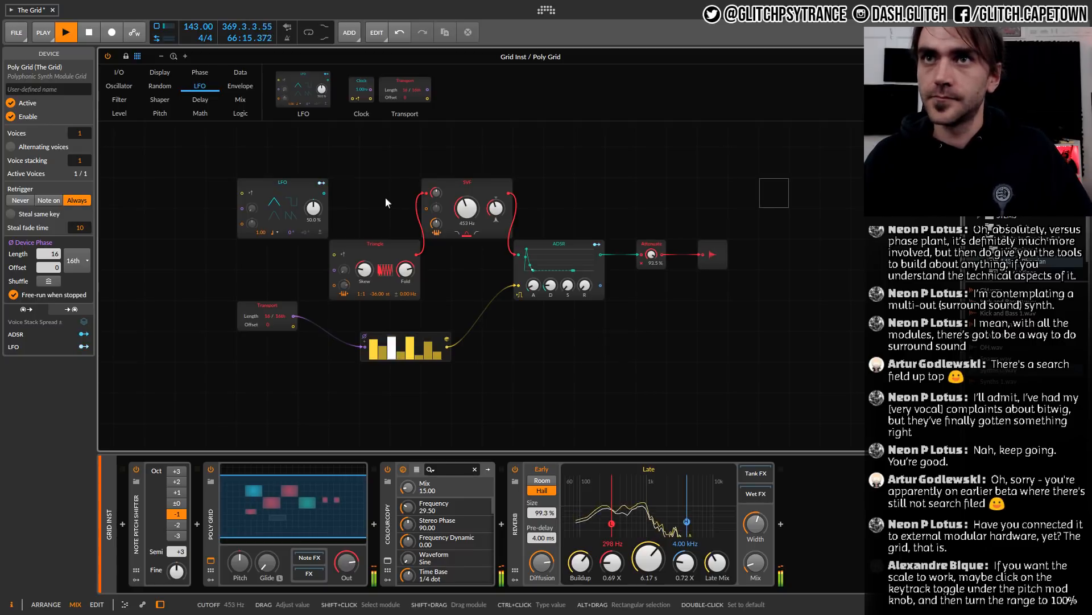
{"action": "left_click_drag", "start_coordinate": [325, 192], "coordinate": [429, 209]}
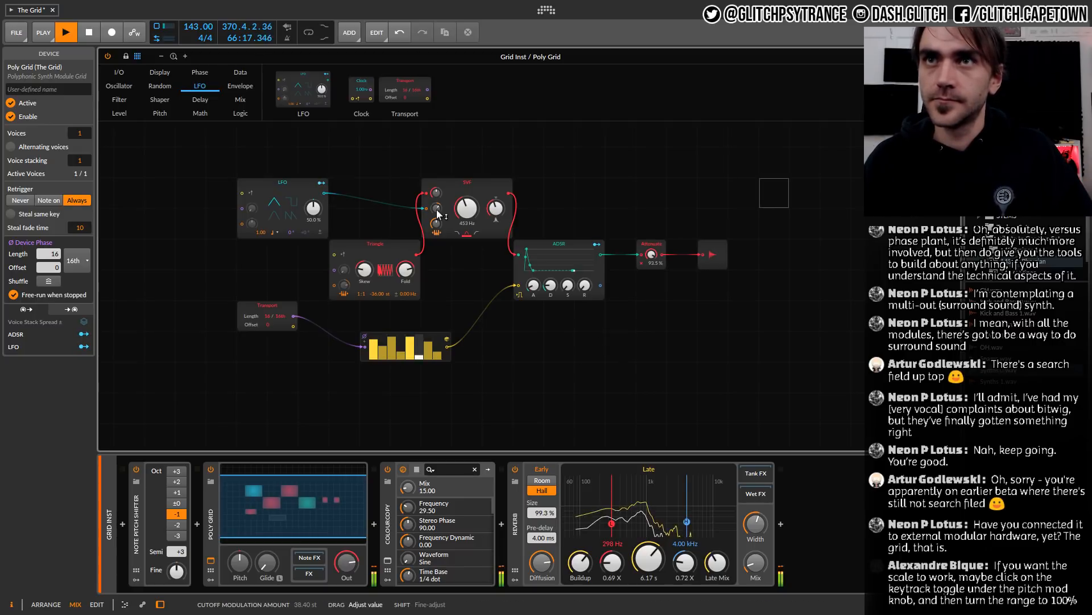
{"action": "left_click_drag", "start_coordinate": [314, 208], "coordinate": [314, 212]}
{"action": "double_click", "coordinate": [314, 209]}
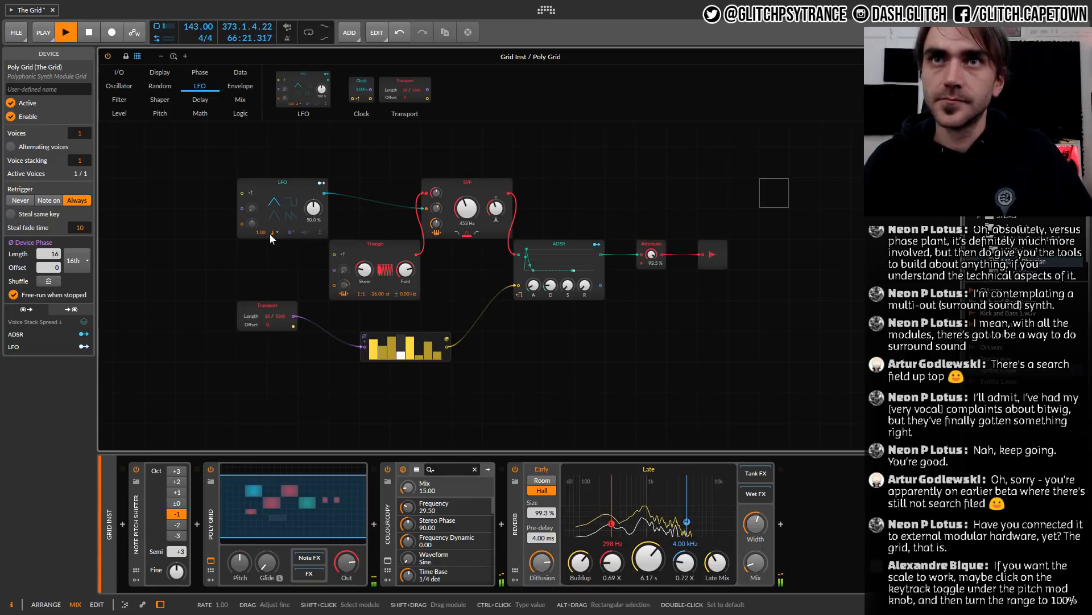
Change the LFO's time base and lower its rate
{"action": "left_click", "coordinate": [274, 233]}
{"action": "left_click", "coordinate": [319, 461]}
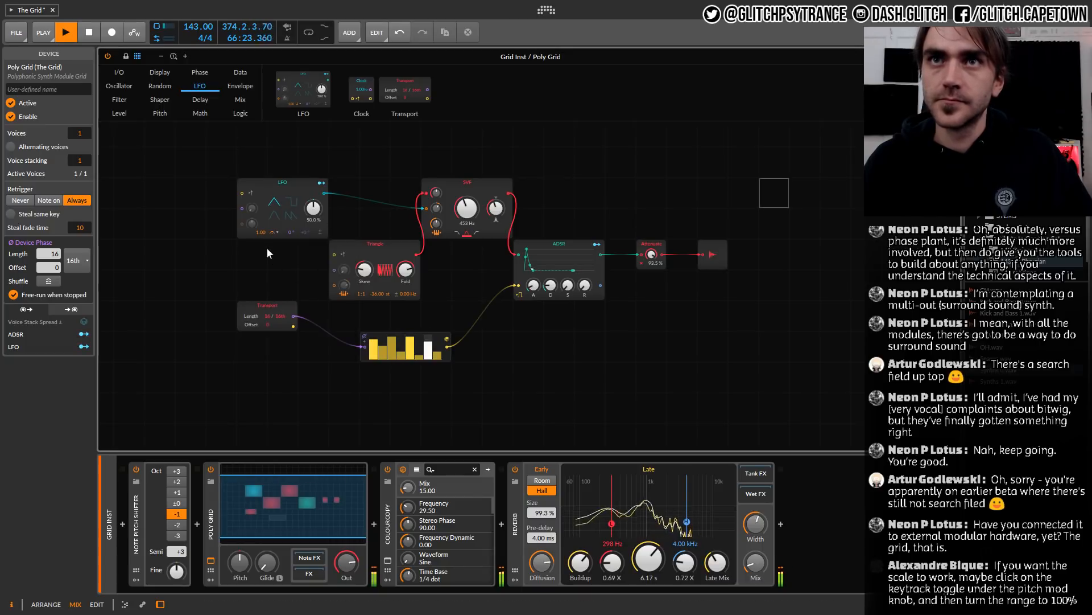
{"action": "left_click", "coordinate": [278, 233]}
{"action": "left_click", "coordinate": [289, 247]}
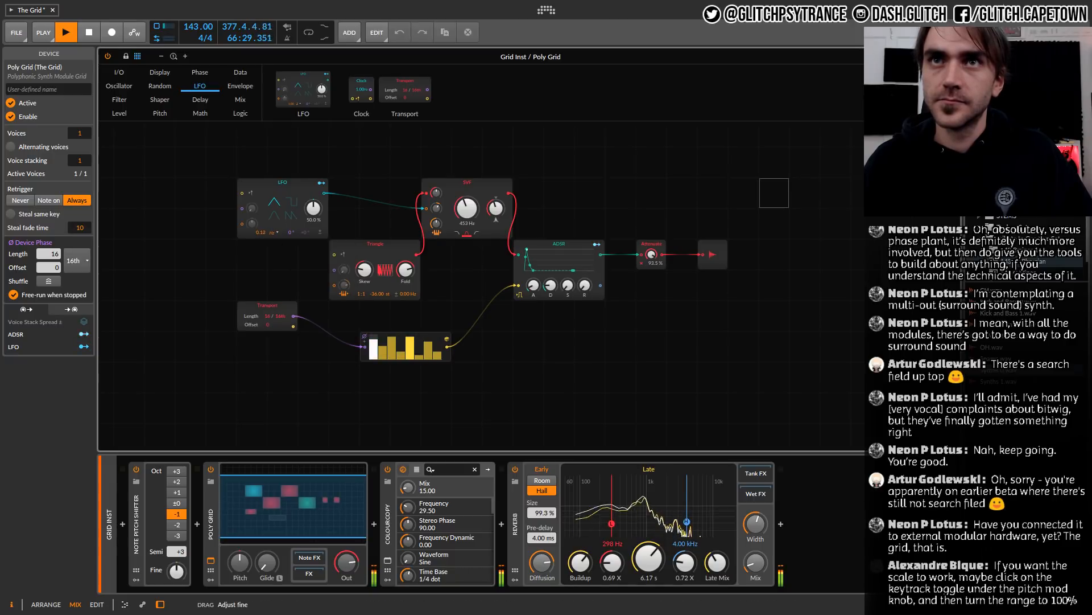
Move the LFO farther from the SVF and tune the sweep to 30.40 st cutoff modulation, an LFO rate of 0.54 and a 190 Hz cutoff
{"action": "left_click_drag", "start_coordinate": [250, 183], "coordinate": [213, 178]}
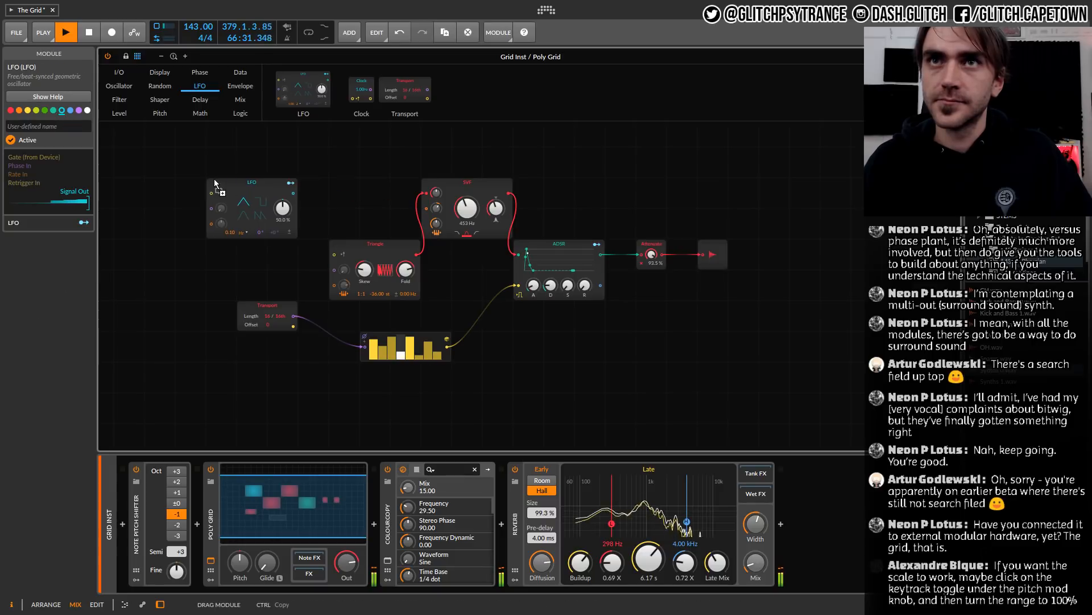
{"action": "left_click_drag", "start_coordinate": [293, 193], "coordinate": [426, 208]}
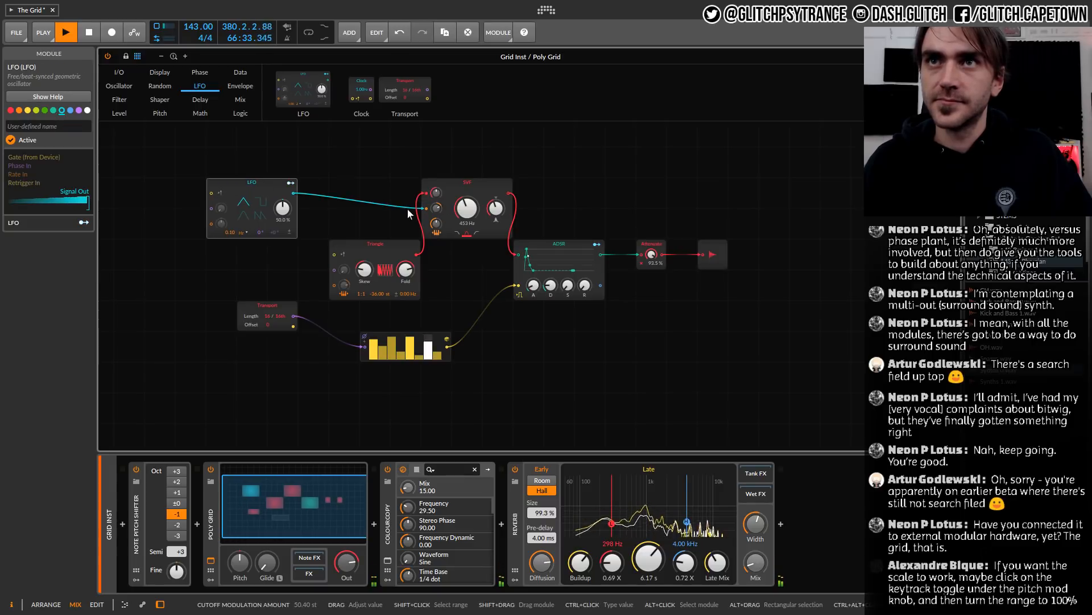
{"action": "left_click_drag", "start_coordinate": [235, 232], "coordinate": [233, 232]}
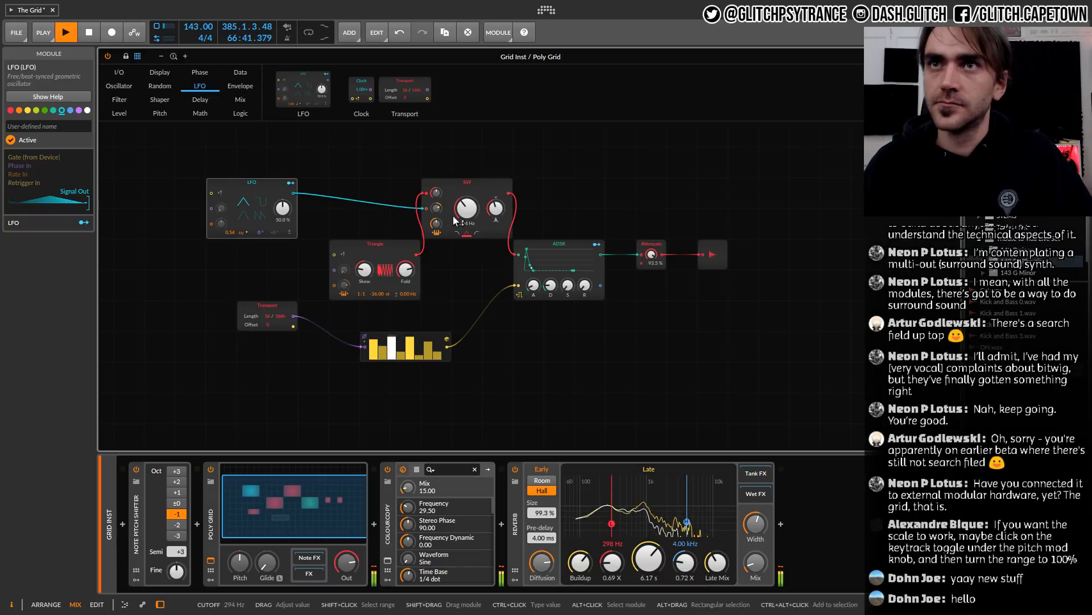
{"action": "left_click_drag", "start_coordinate": [467, 208], "coordinate": [467, 225]}
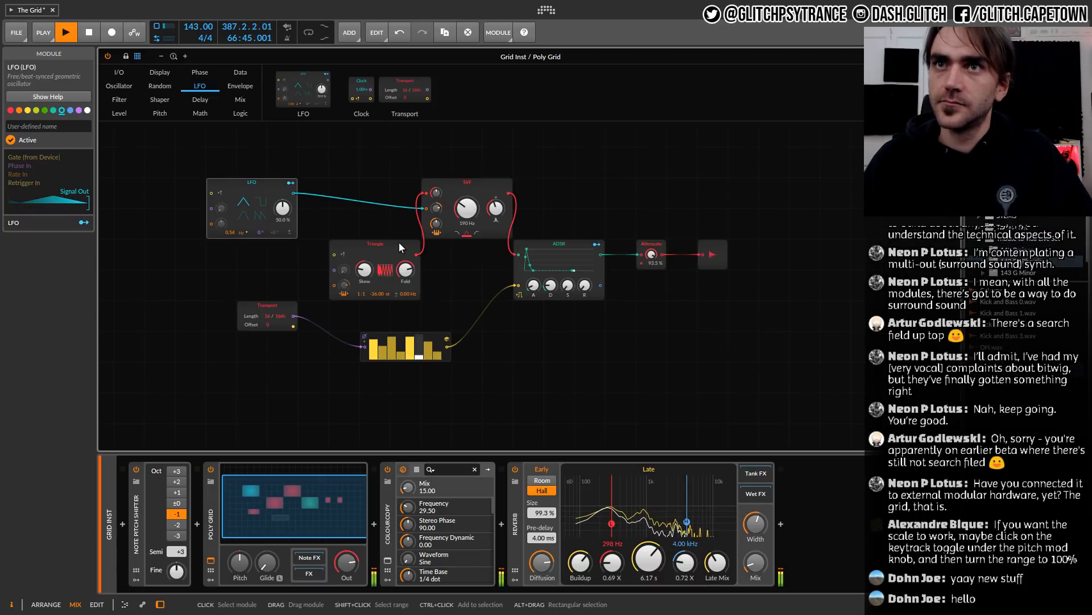
{"action": "left_click_drag", "start_coordinate": [261, 201], "coordinate": [231, 170]}
{"action": "left_click", "coordinate": [345, 193]}
Set the Attenuate module to 100 % and the SVF resonance to 73.0 %, and adjust the Triangle's Fold
{"action": "left_click_drag", "start_coordinate": [651, 255], "coordinate": [651, 242]}
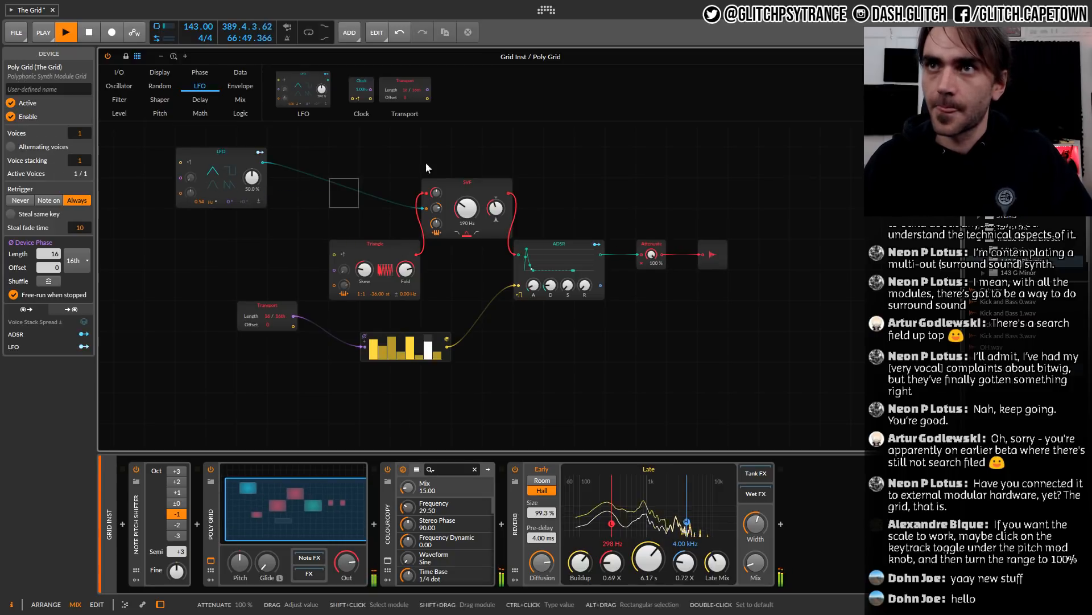
{"action": "left_click_drag", "start_coordinate": [496, 208], "coordinate": [497, 210]}
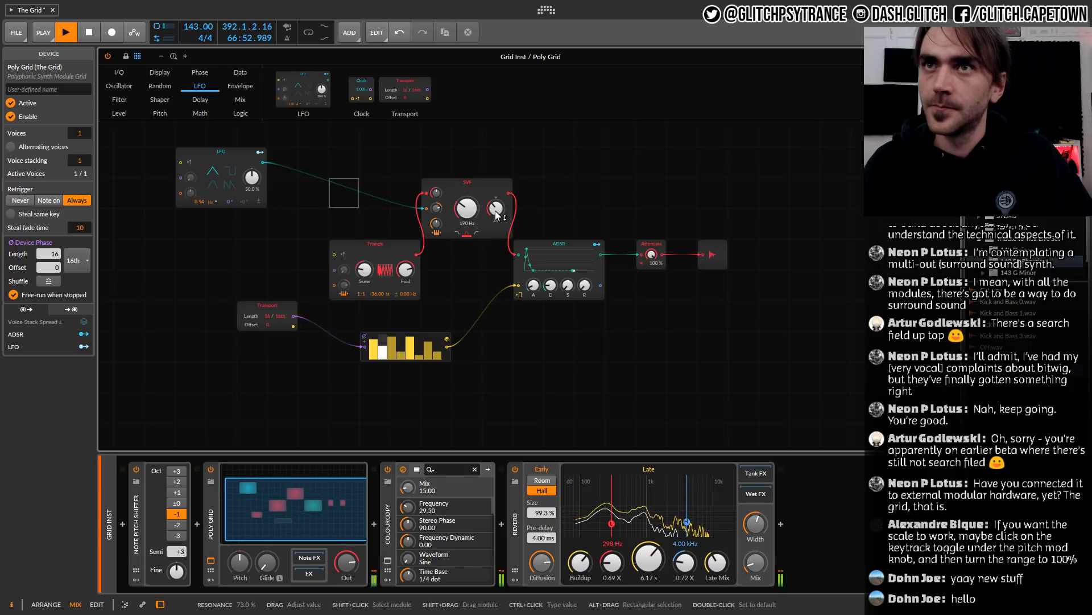
{"action": "left_click_drag", "start_coordinate": [408, 275], "coordinate": [414, 271]}
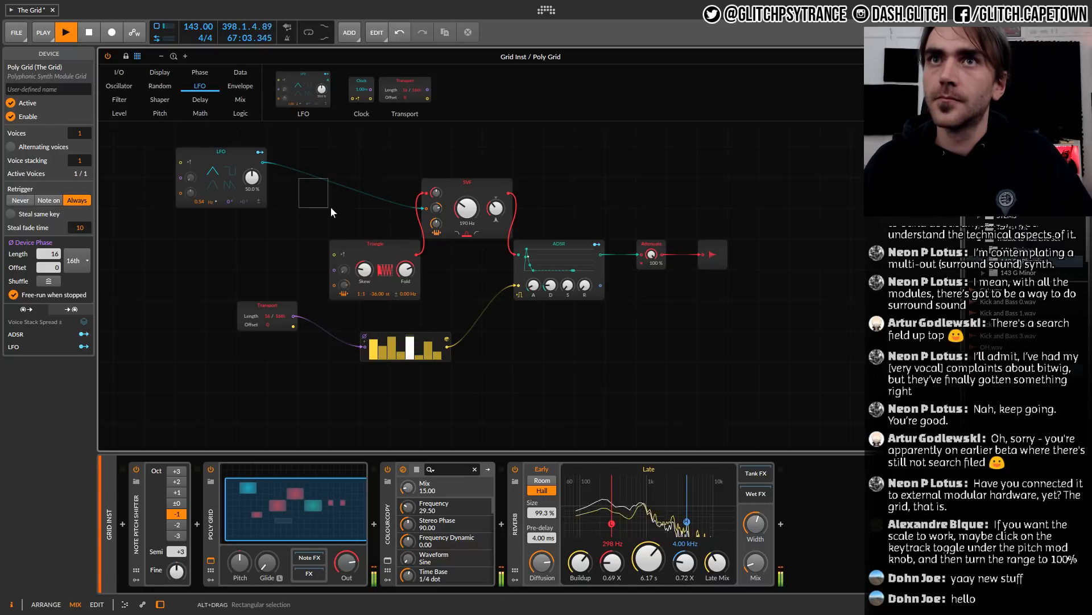
Move the Triangle away from the SVF and add two Blend modules, one between the LFO and SVF and one above the Probabilities
{"action": "left_click_drag", "start_coordinate": [419, 261], "coordinate": [360, 232]}
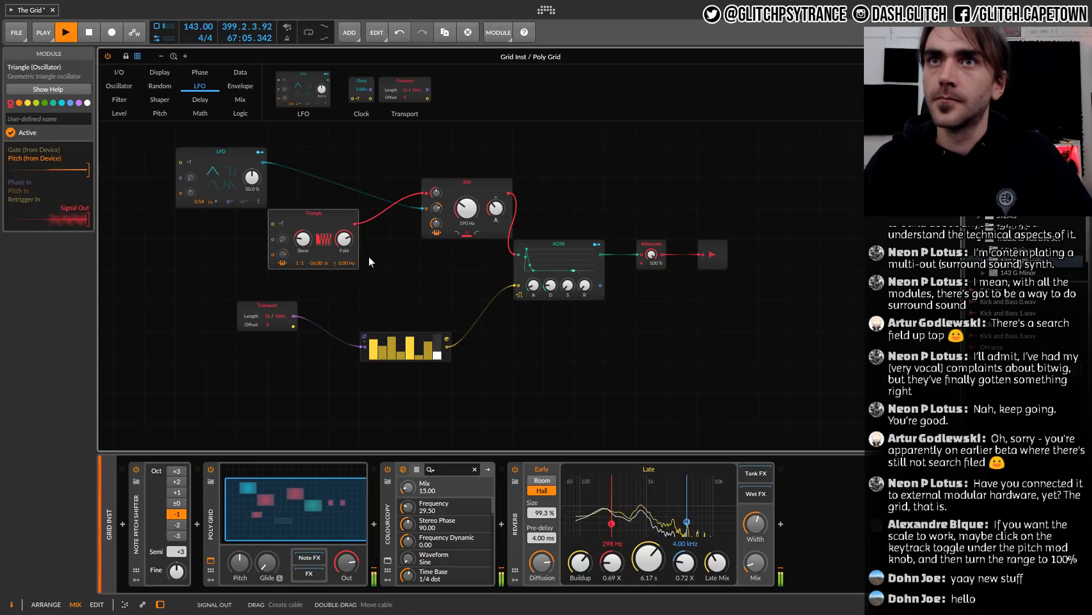
{"action": "left_click", "coordinate": [408, 281]}
{"action": "left_click", "coordinate": [239, 100]}
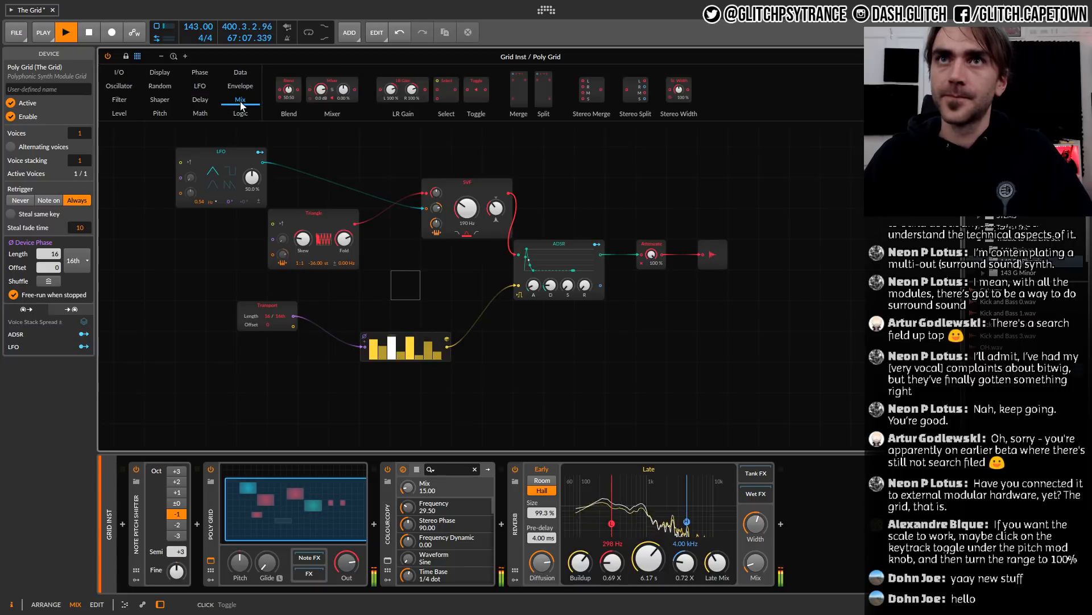
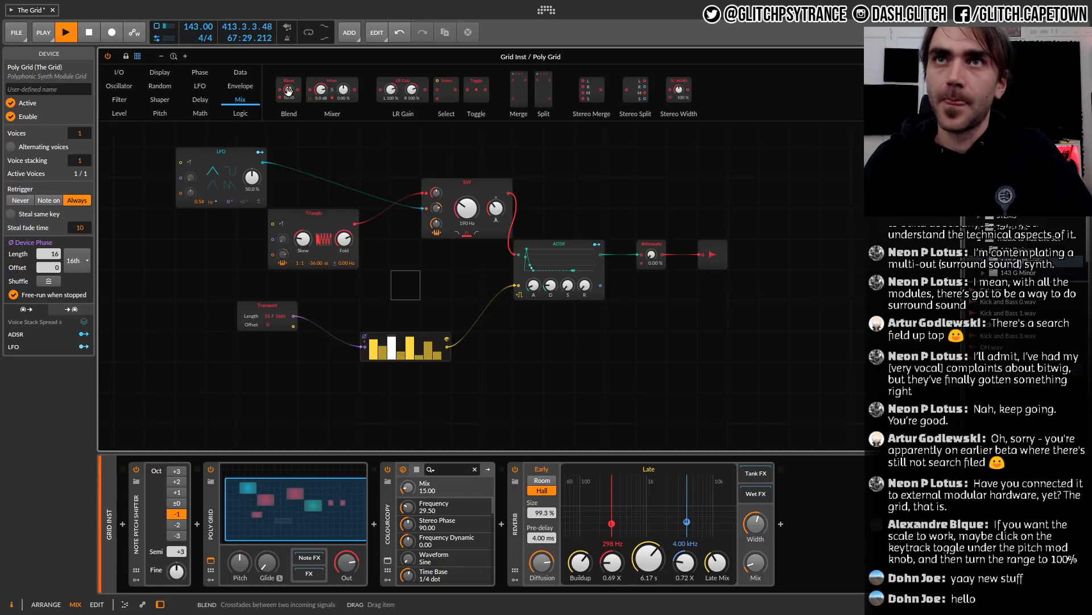
{"action": "left_click_drag", "start_coordinate": [289, 90], "coordinate": [393, 279]}
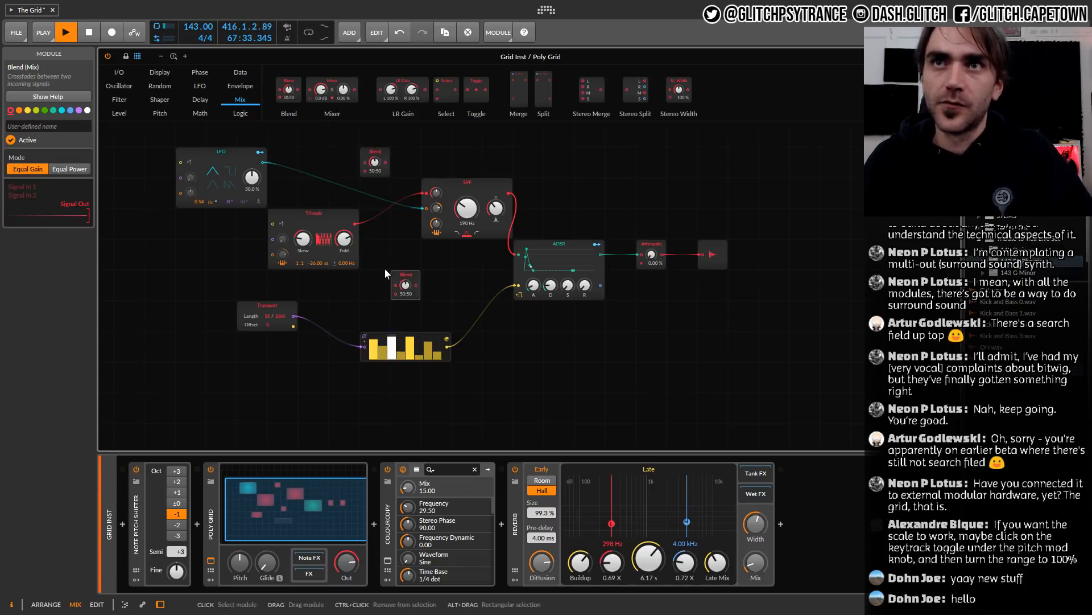
Spread the source modules apart by moving the Transport below the Probabilities, the LFO higher and the Triangle lower
{"action": "left_click", "coordinate": [287, 309]}
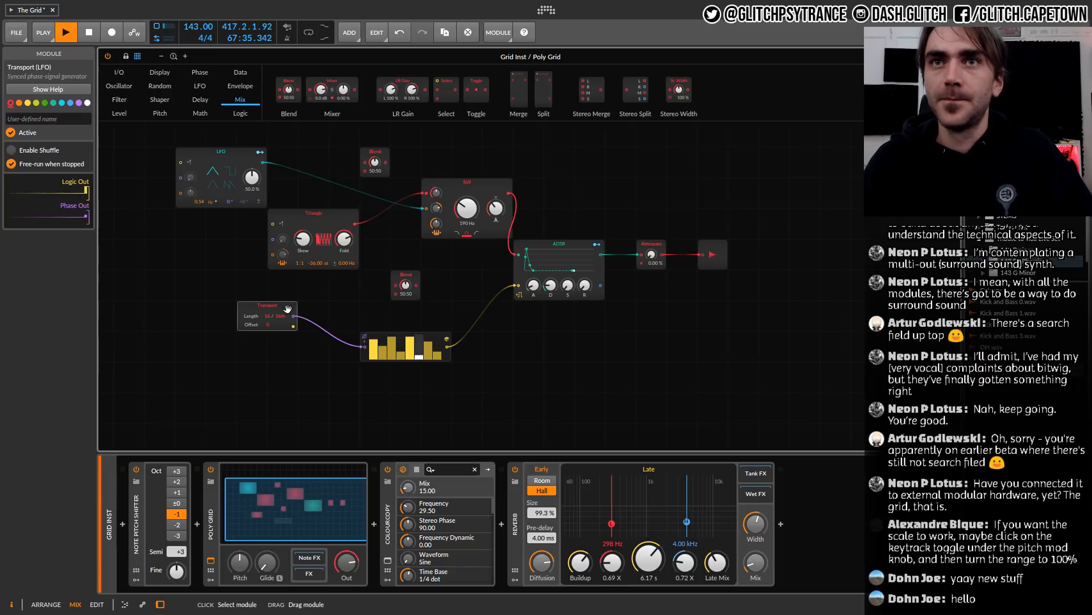
{"action": "left_click_drag", "start_coordinate": [287, 309], "coordinate": [319, 367]}
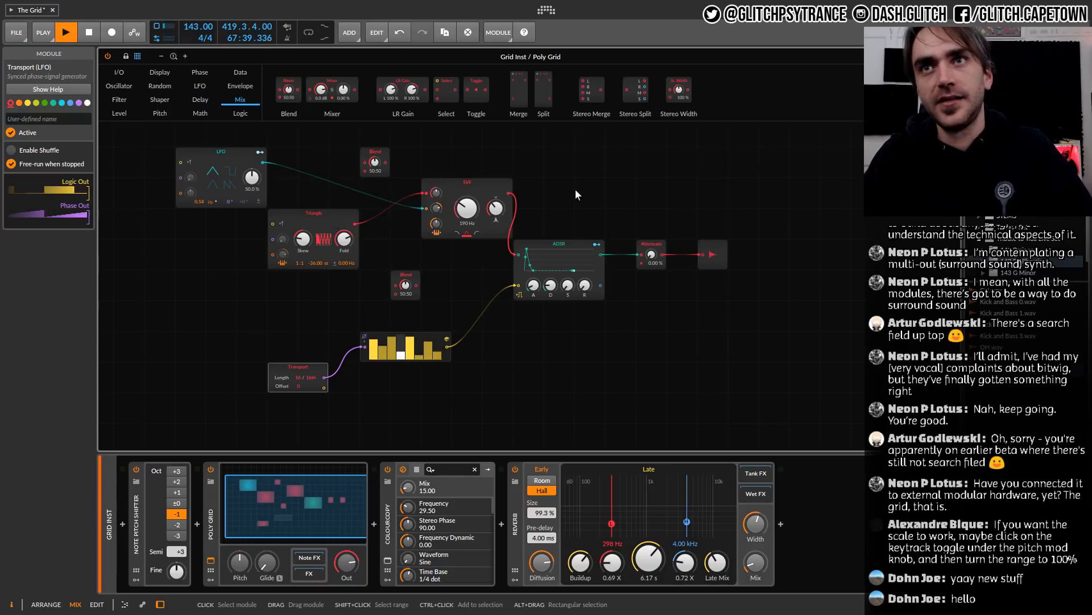
{"action": "left_click_drag", "start_coordinate": [236, 177], "coordinate": [426, 207]}
{"action": "left_click", "coordinate": [279, 236]}
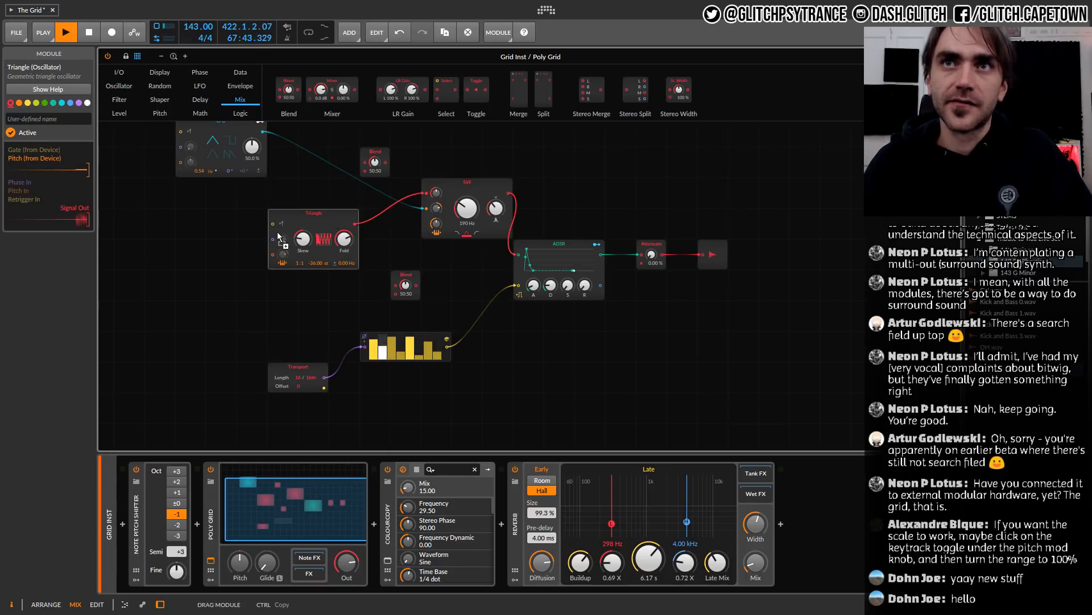
{"action": "left_click_drag", "start_coordinate": [279, 236], "coordinate": [281, 251]}
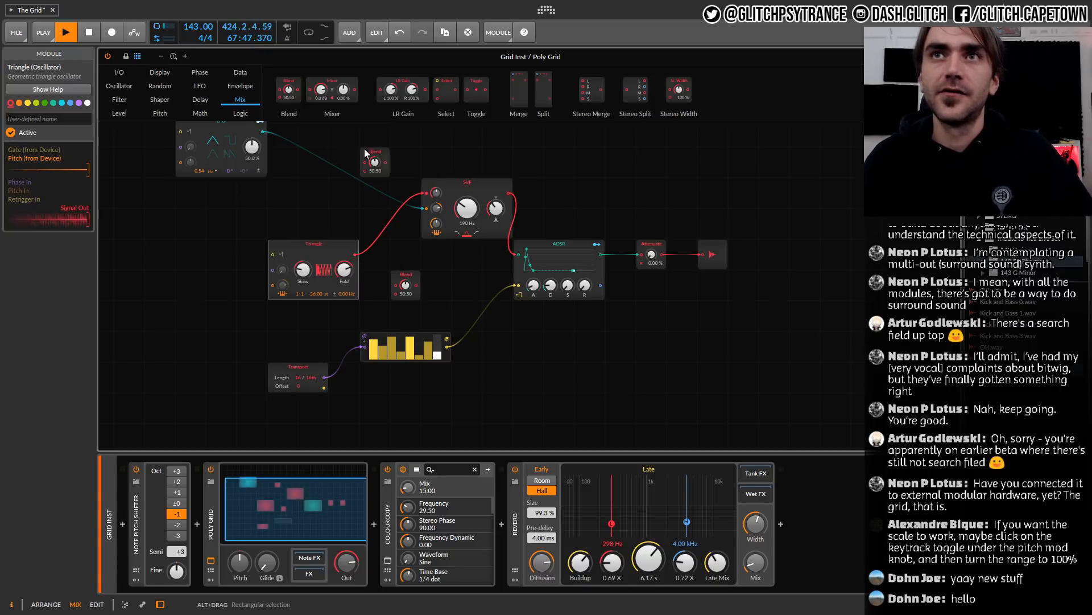
Add an S/H LFO beneath the LFO and route both through the upper Blend into the SVF's cutoff modulation input
{"action": "left_click_drag", "start_coordinate": [263, 132], "coordinate": [421, 207]}
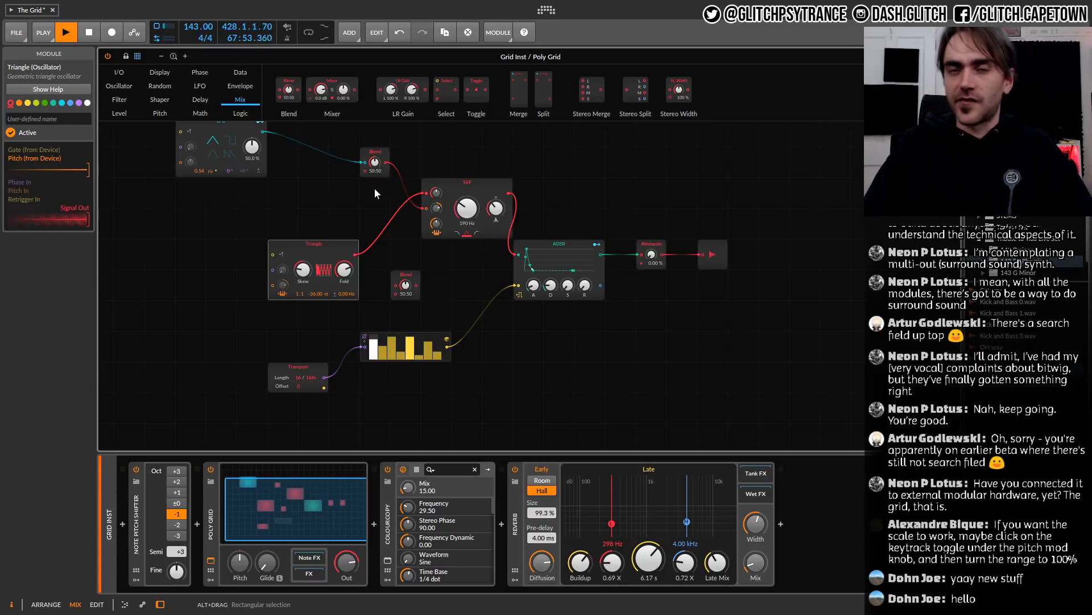
{"action": "left_click", "coordinate": [202, 88]}
{"action": "left_click", "coordinate": [157, 88]}
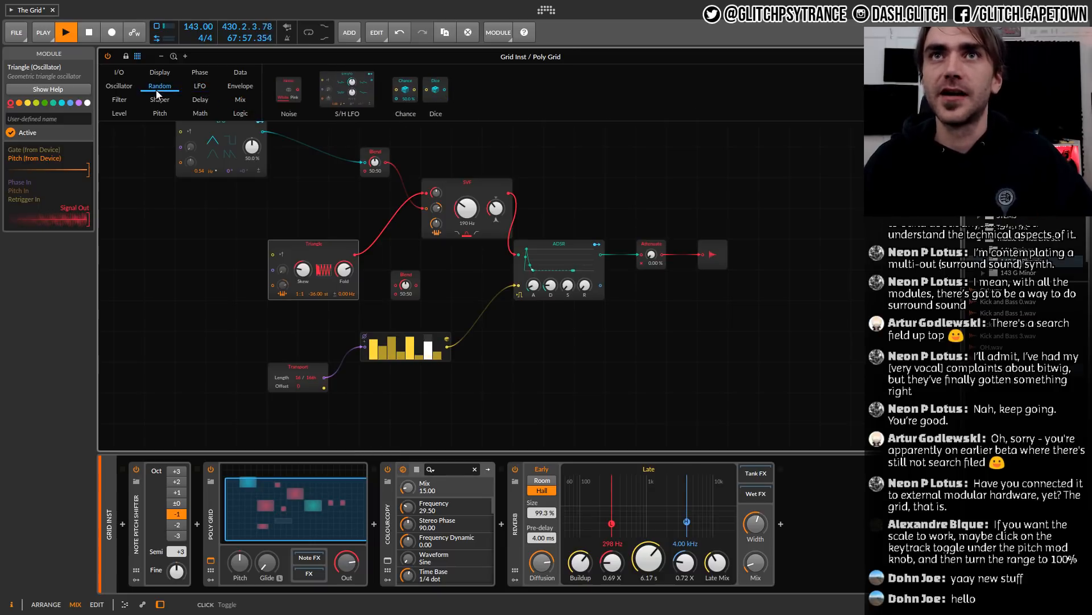
{"action": "left_click_drag", "start_coordinate": [347, 93], "coordinate": [177, 186]}
{"action": "left_click_drag", "start_coordinate": [263, 193], "coordinate": [365, 171]}
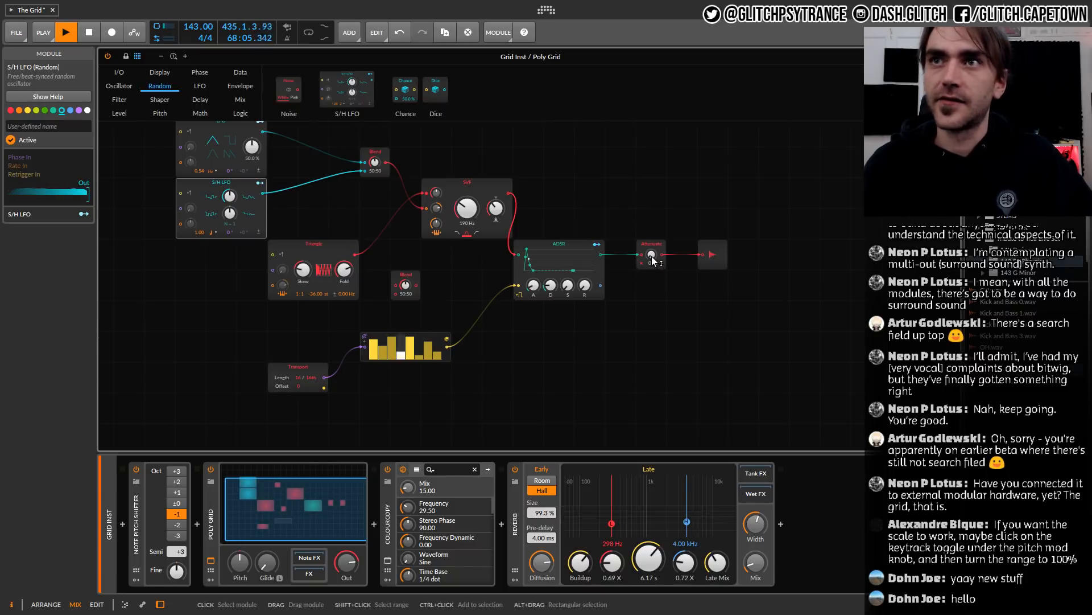
Raise the Attenuate module to 100 %, set the upper Blend to In 2 and adjust the S/H LFO's upper knob
{"action": "left_click_drag", "start_coordinate": [651, 254], "coordinate": [652, 228]}
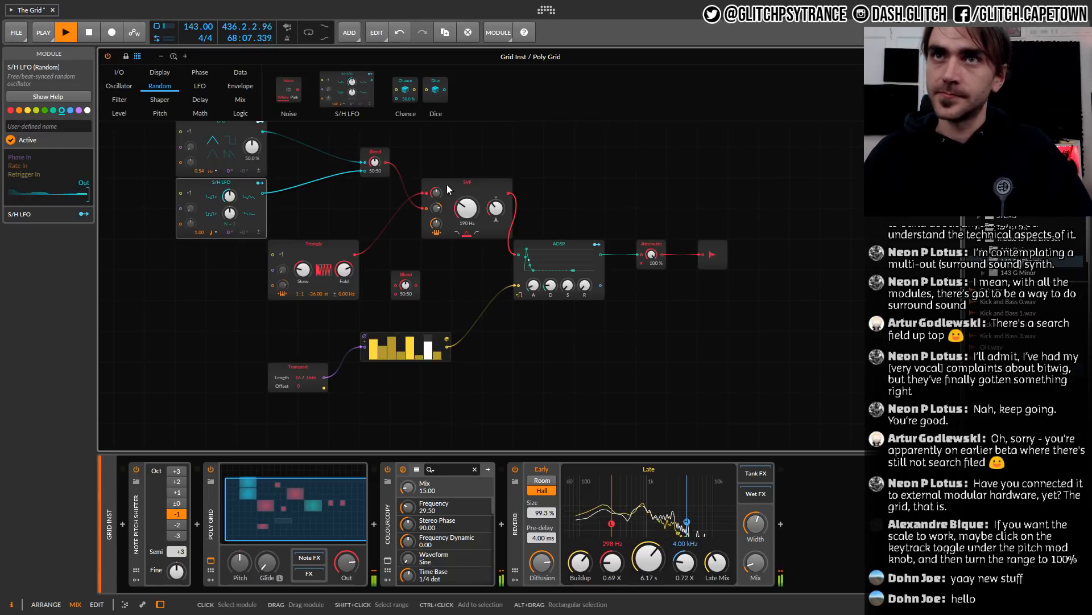
{"action": "left_click_drag", "start_coordinate": [229, 196], "coordinate": [230, 199]}
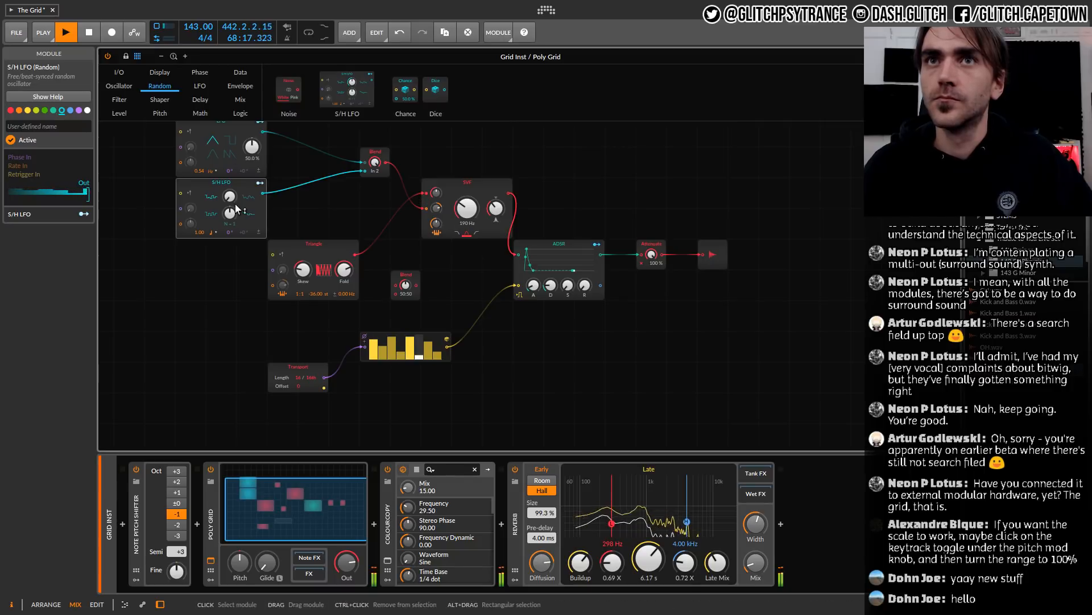
Patch the Transport's phase output into the S/H LFO's phase input
{"action": "left_click_drag", "start_coordinate": [323, 378], "coordinate": [178, 210]}
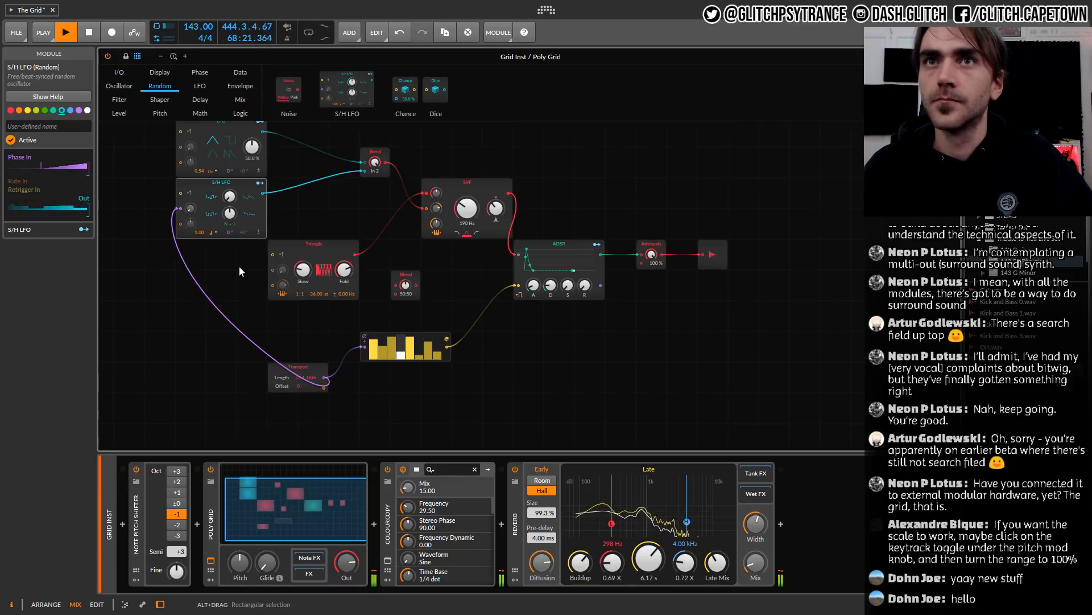
{"action": "left_click", "coordinate": [276, 389]}
{"action": "left_click", "coordinate": [373, 220]}
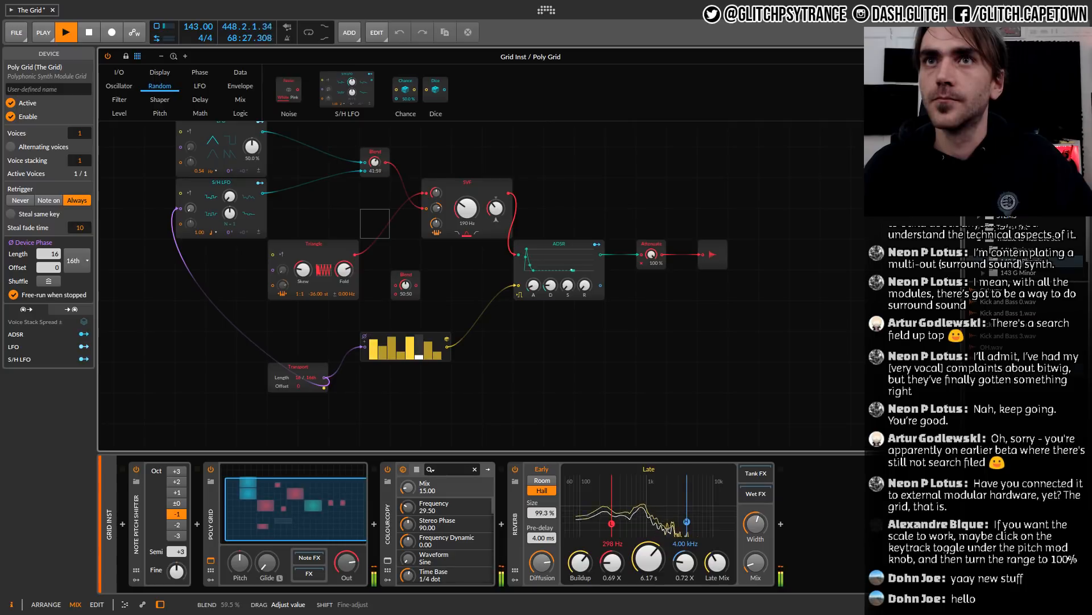
Set the upper Blend to 82:18 and lower the LFO's rate to about 0.43
{"action": "left_click_drag", "start_coordinate": [375, 161], "coordinate": [376, 165]}
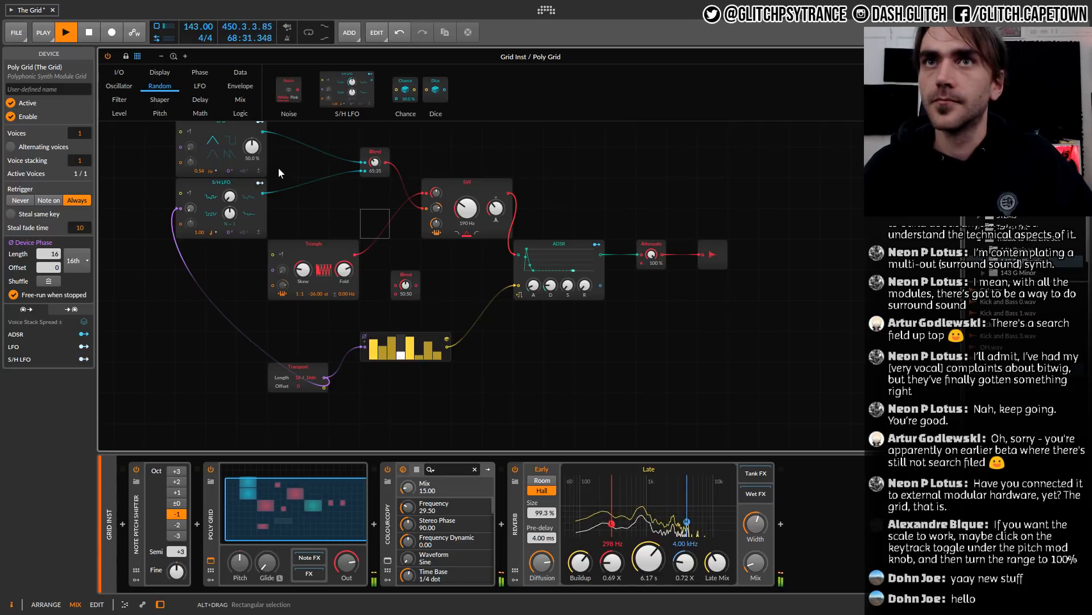
{"action": "left_click_drag", "start_coordinate": [203, 170], "coordinate": [203, 173]}
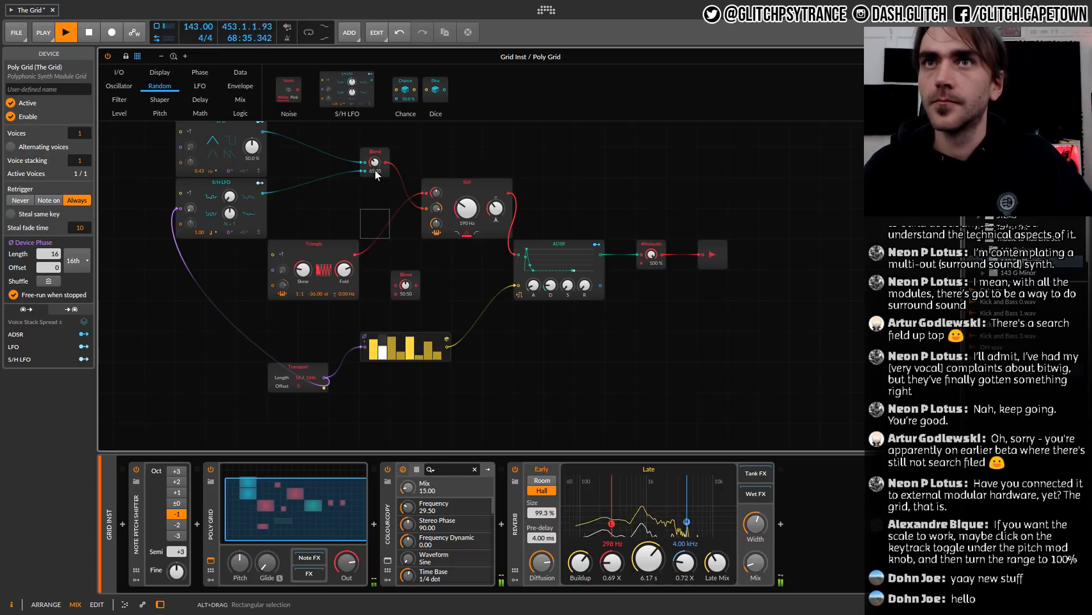
{"action": "left_click_drag", "start_coordinate": [375, 162], "coordinate": [374, 158]}
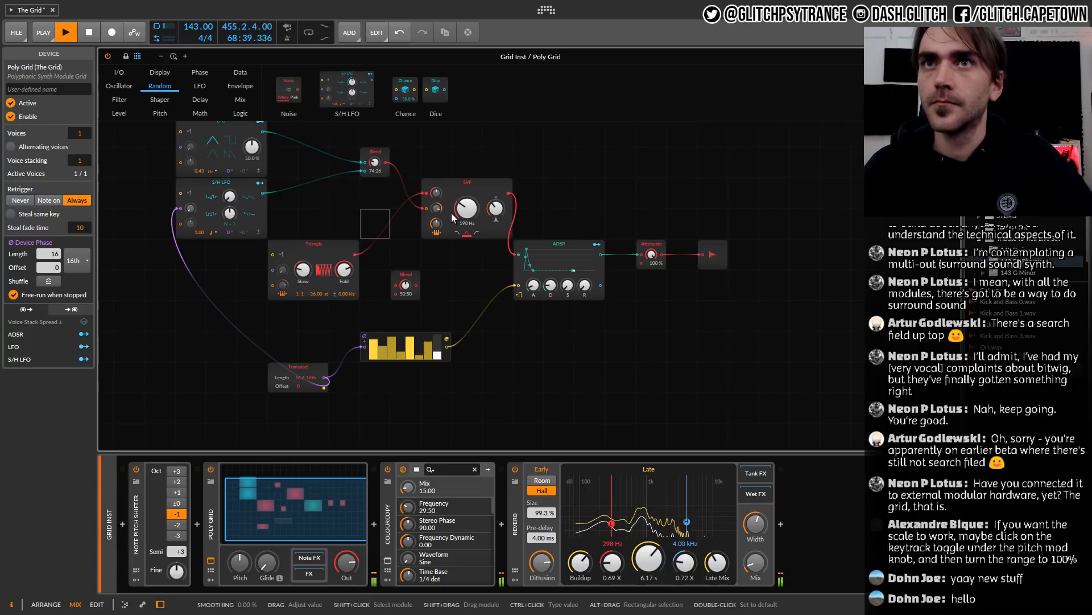
{"action": "left_click_drag", "start_coordinate": [376, 162], "coordinate": [376, 158]}
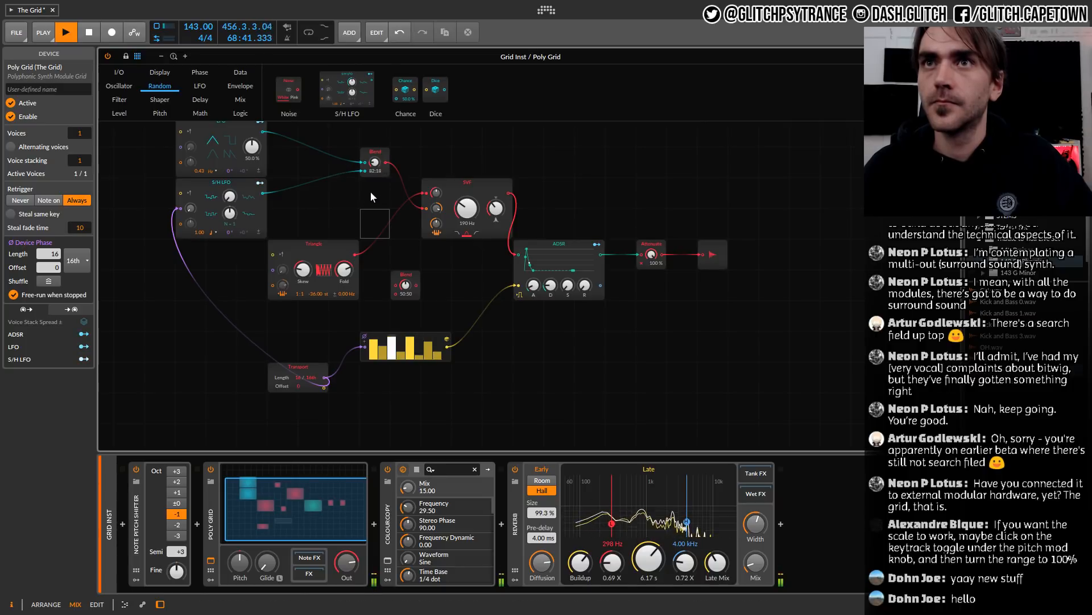
Lower the SVF's cutoff to 87.3 Hz
{"action": "left_click_drag", "start_coordinate": [476, 213], "coordinate": [467, 218]}
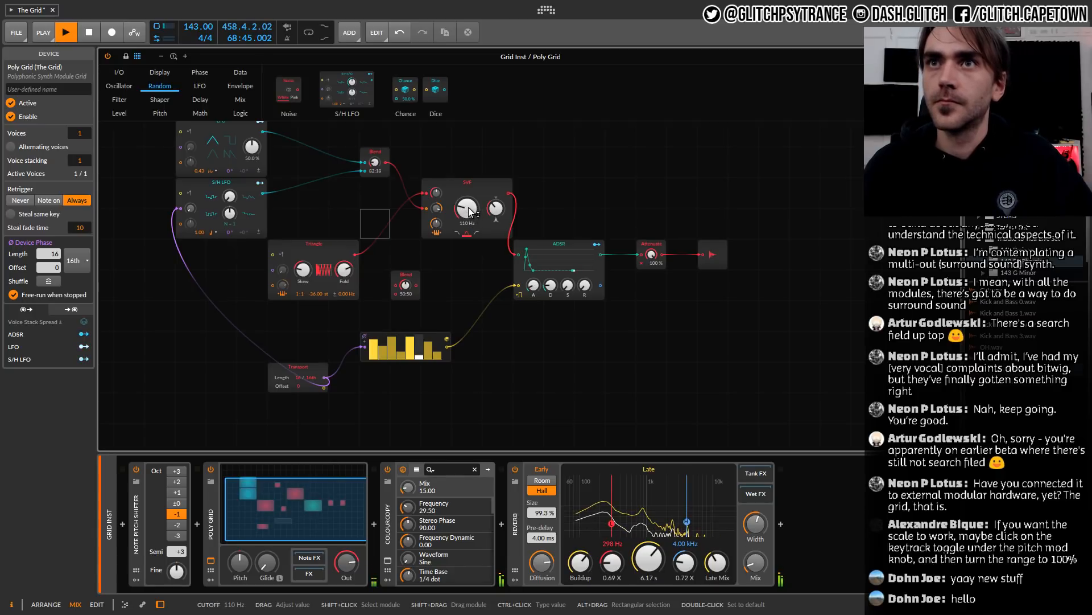
{"action": "left_click_drag", "start_coordinate": [470, 212], "coordinate": [466, 215]}
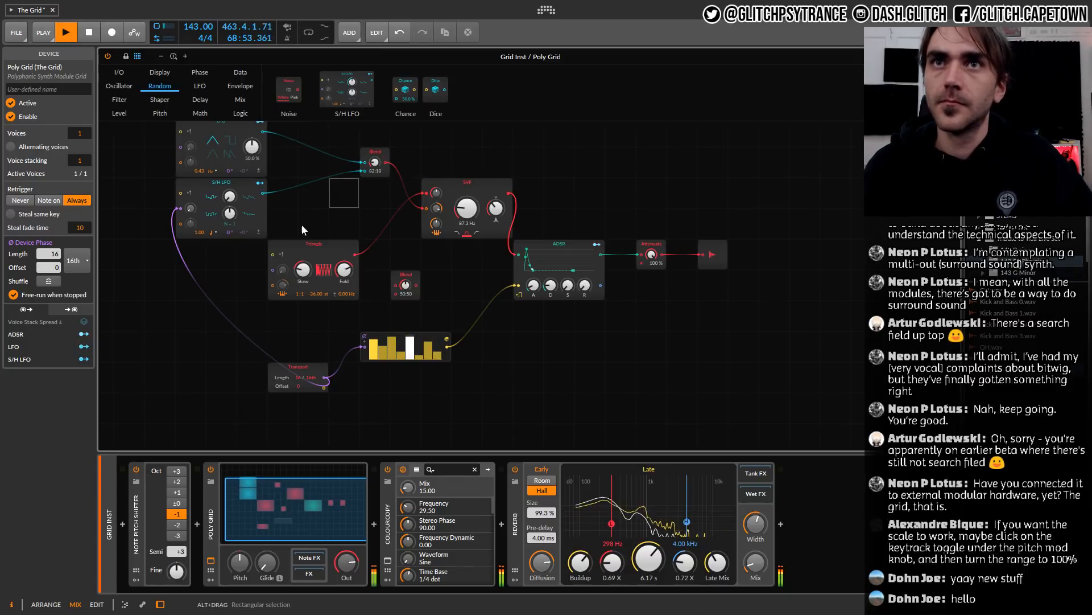
Shift the Triangle away from the SVF and insert the unused Blend into the cable between them
{"action": "left_click_drag", "start_coordinate": [313, 245], "coordinate": [284, 249]}
{"action": "left_click", "coordinate": [314, 192]}
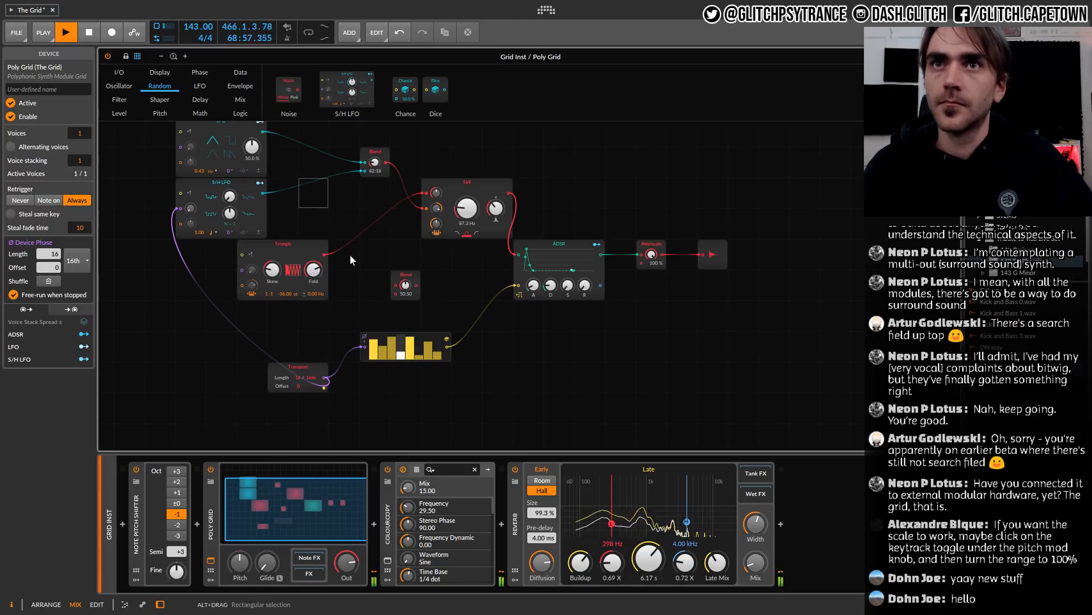
{"action": "left_click_drag", "start_coordinate": [414, 294], "coordinate": [423, 196]}
{"action": "left_click_drag", "start_coordinate": [382, 258], "coordinate": [378, 272]}
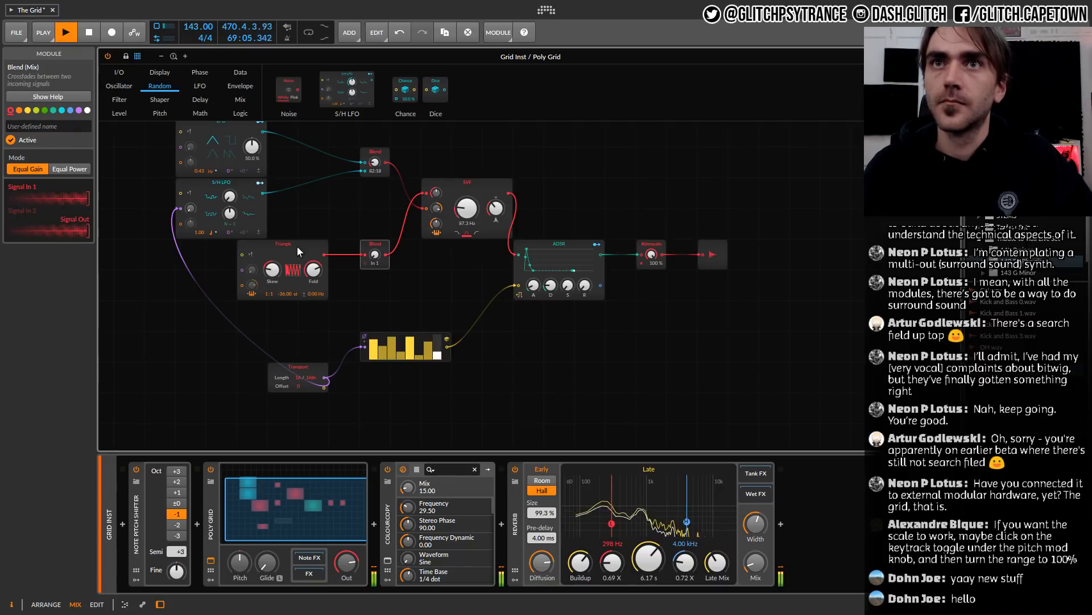
Move the Triangle up beside the S/H LFO to clear space beneath it for another source
{"action": "left_click_drag", "start_coordinate": [272, 268], "coordinate": [298, 192]}
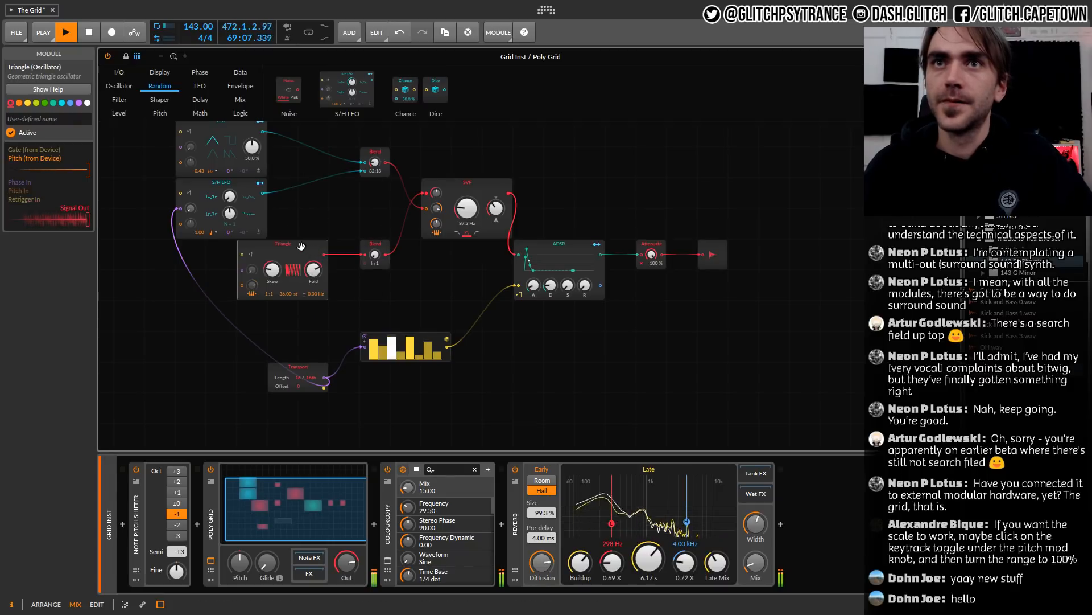
{"action": "left_click_drag", "start_coordinate": [356, 210], "coordinate": [325, 210]}
{"action": "left_click", "coordinate": [302, 286]}
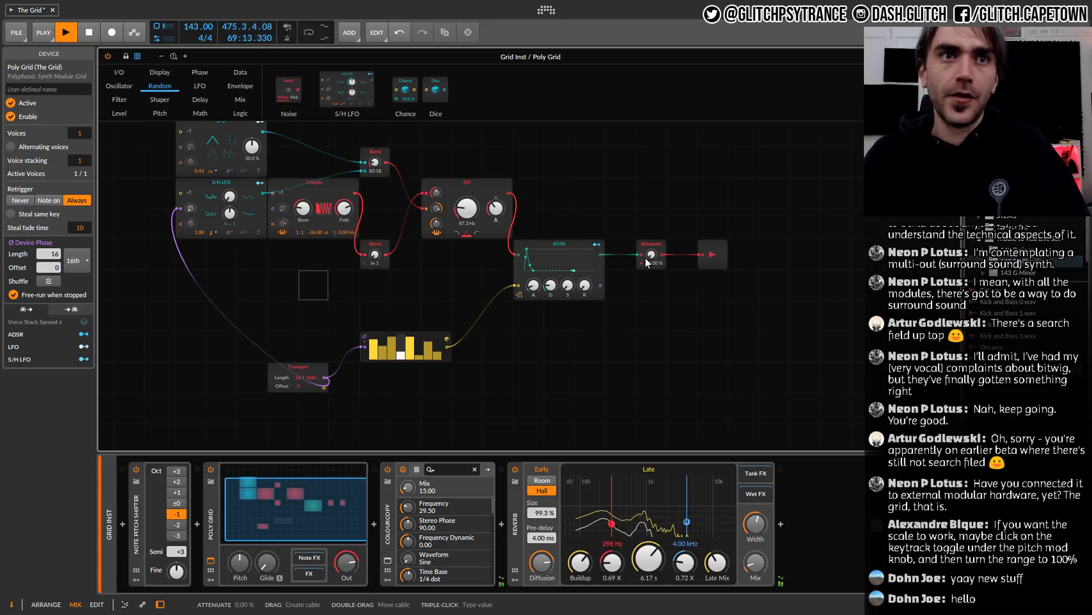
Add a Swarm oscillator below the Triangle and connect its output to the lower Blend's second input
{"action": "left_click", "coordinate": [121, 87]}
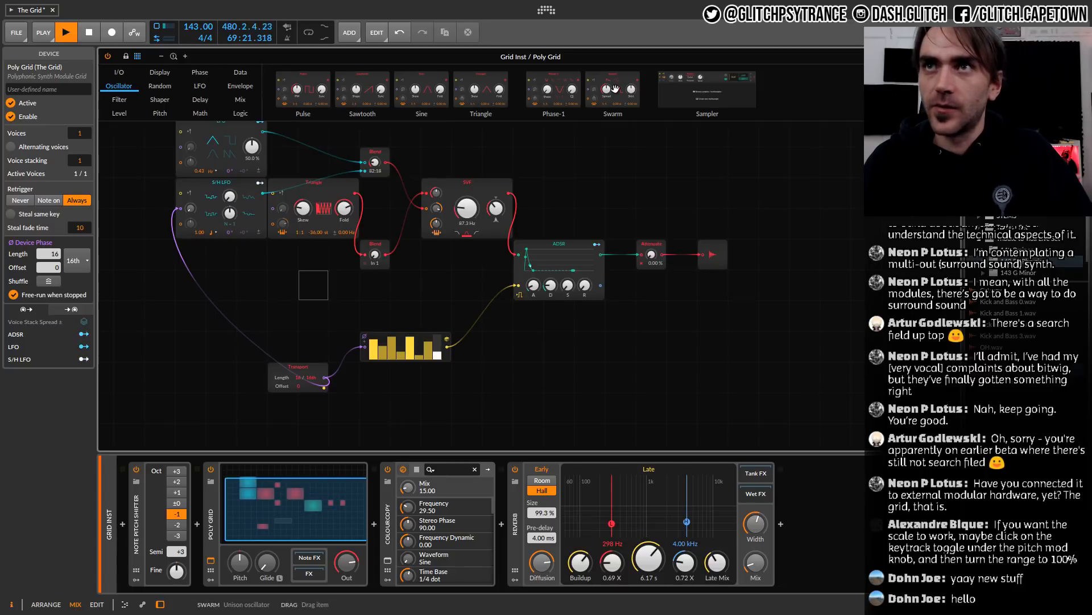
{"action": "left_click_drag", "start_coordinate": [615, 89], "coordinate": [255, 279]}
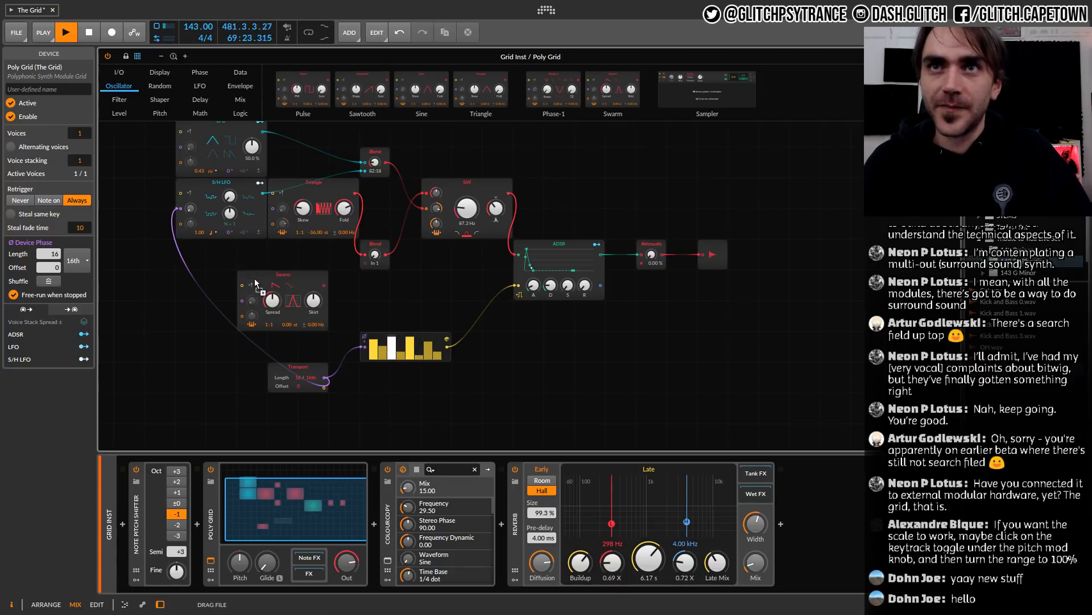
{"action": "left_click_drag", "start_coordinate": [324, 285], "coordinate": [366, 261]}
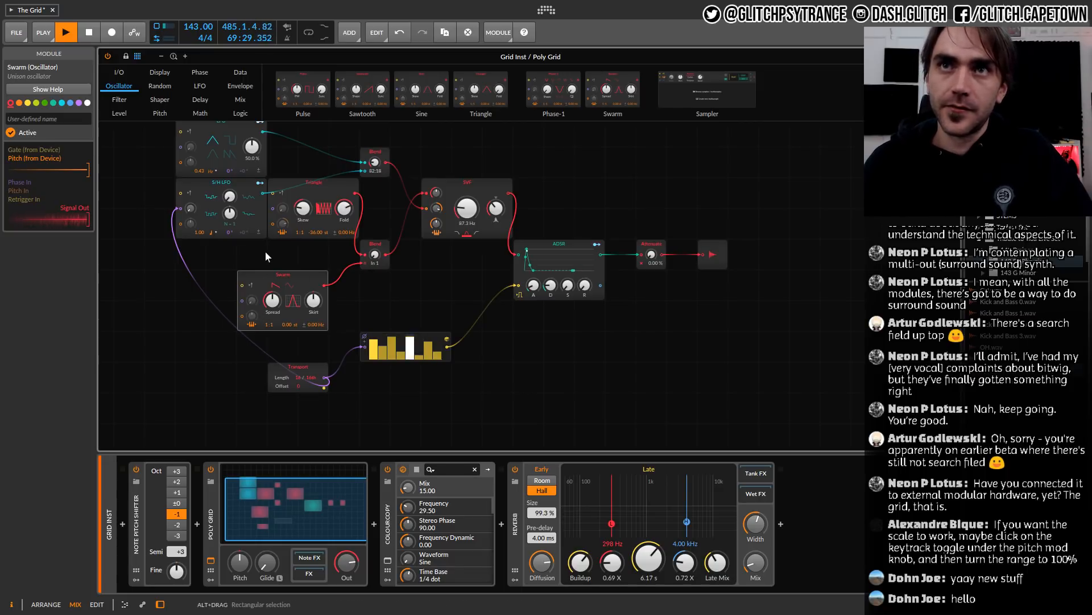
Set the lower Blend to In 2 and restore the Attenuate module to 100 %
{"action": "left_click_drag", "start_coordinate": [375, 254], "coordinate": [390, 155]}
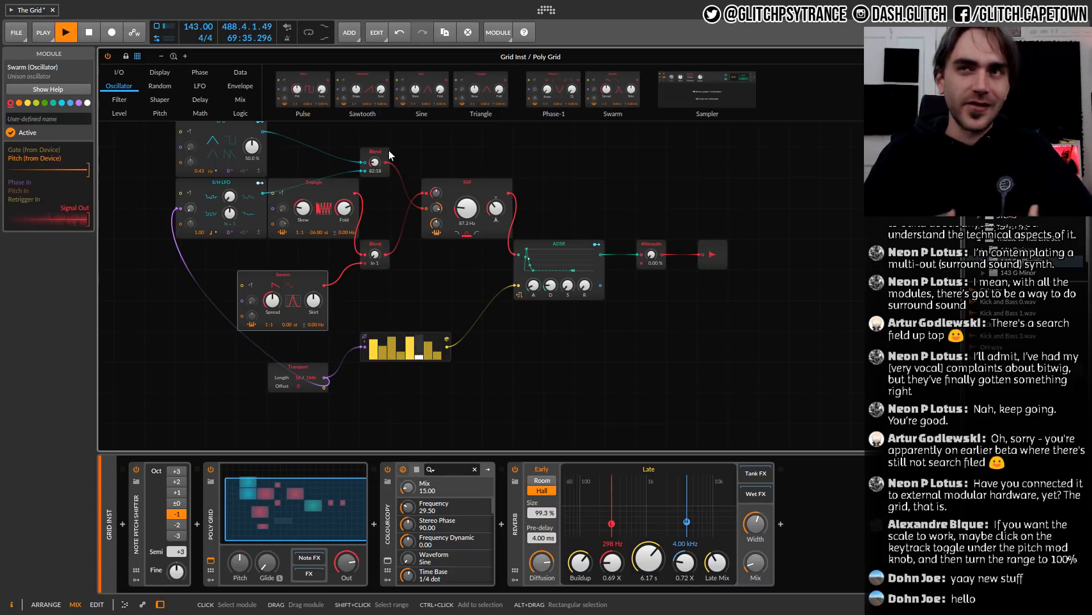
{"action": "left_click_drag", "start_coordinate": [378, 253], "coordinate": [377, 230]}
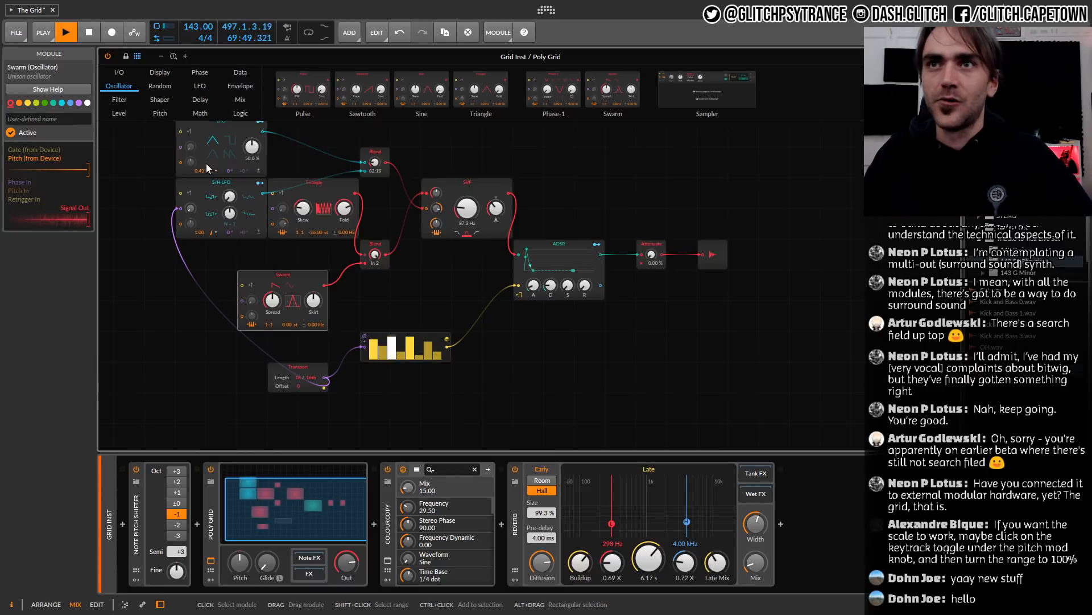
{"action": "double_click", "coordinate": [652, 255]}
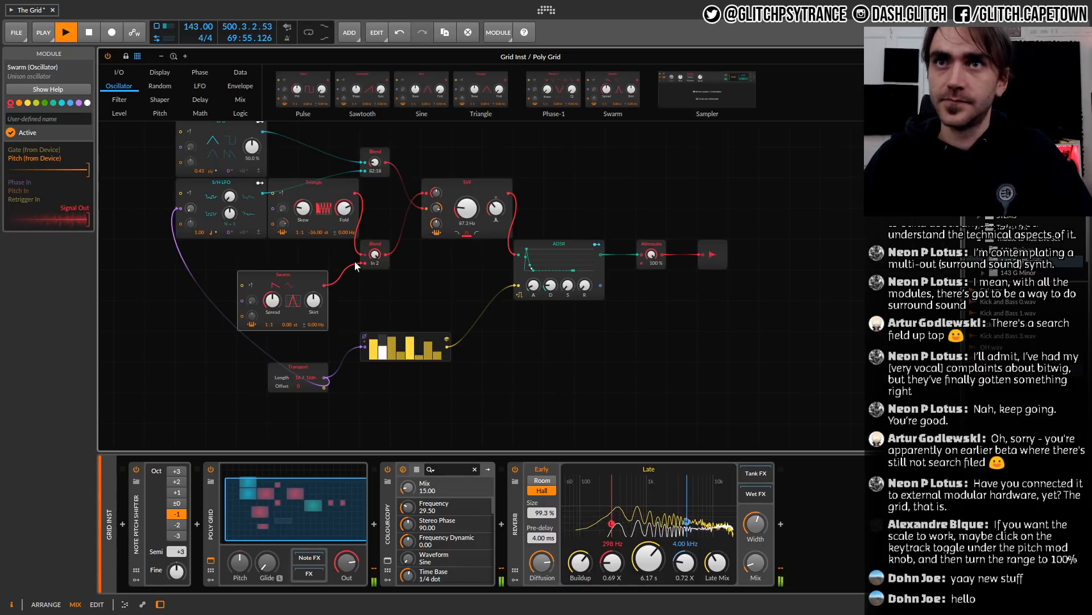
{"action": "left_click_drag", "start_coordinate": [373, 274], "coordinate": [373, 319]}
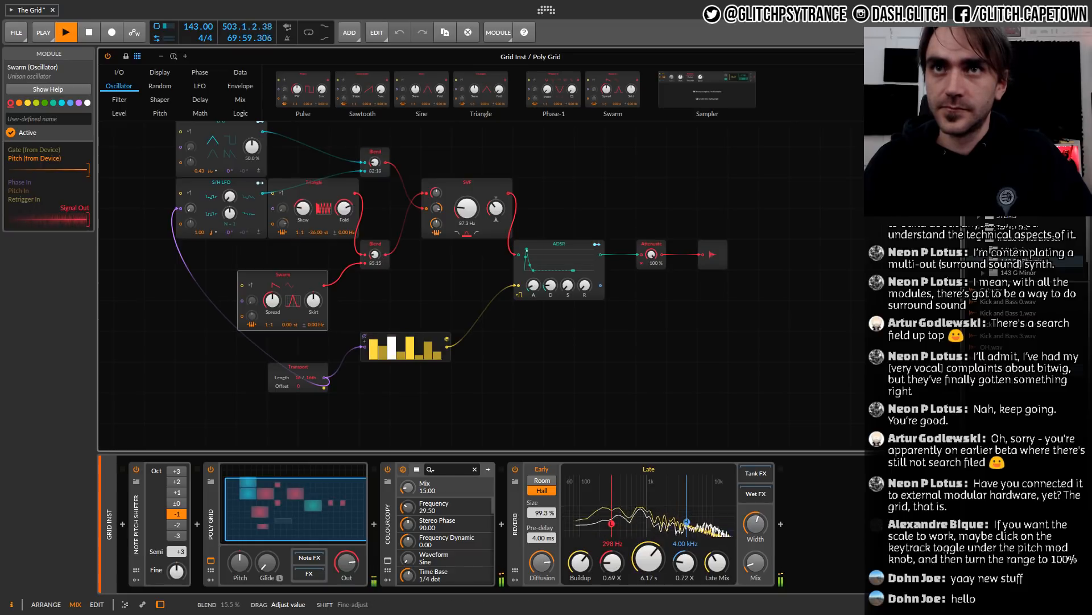
{"action": "left_click_drag", "start_coordinate": [373, 319], "coordinate": [375, 263]}
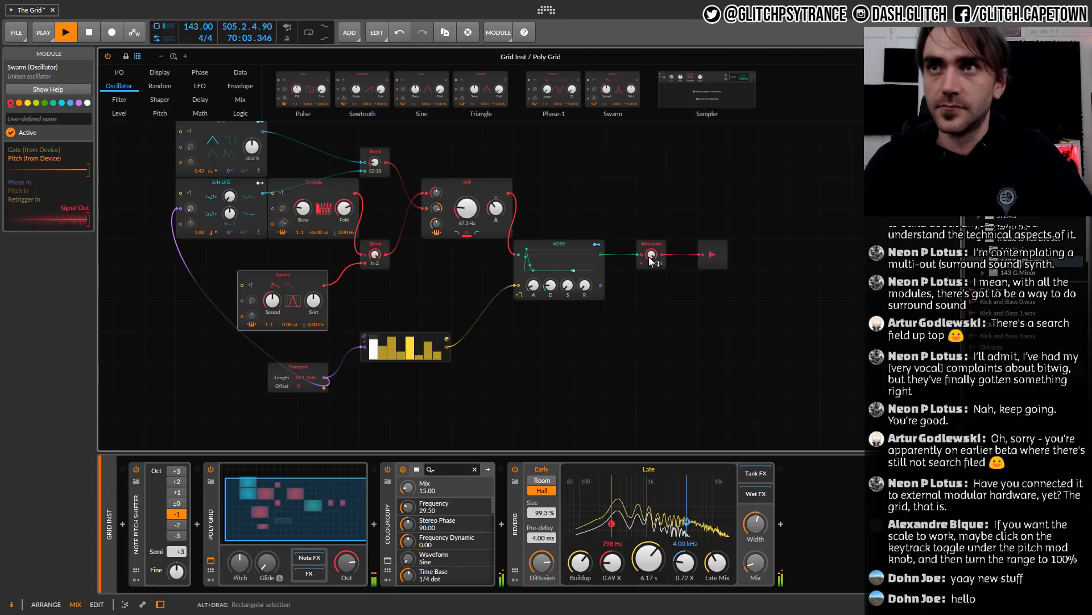
With the Attenuate briefly at 0 %, lower the Swarm's pitch to -24.00 st, and reduce its Spread to 0.01
{"action": "left_click_drag", "start_coordinate": [651, 254], "coordinate": [654, 256]}
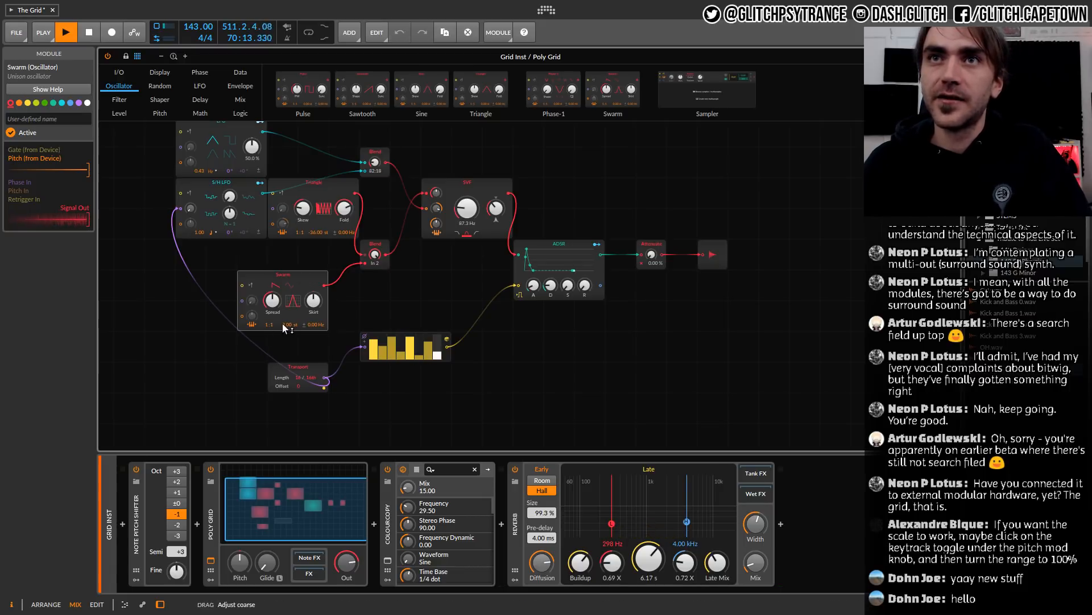
{"action": "left_click_drag", "start_coordinate": [282, 326], "coordinate": [285, 333]}
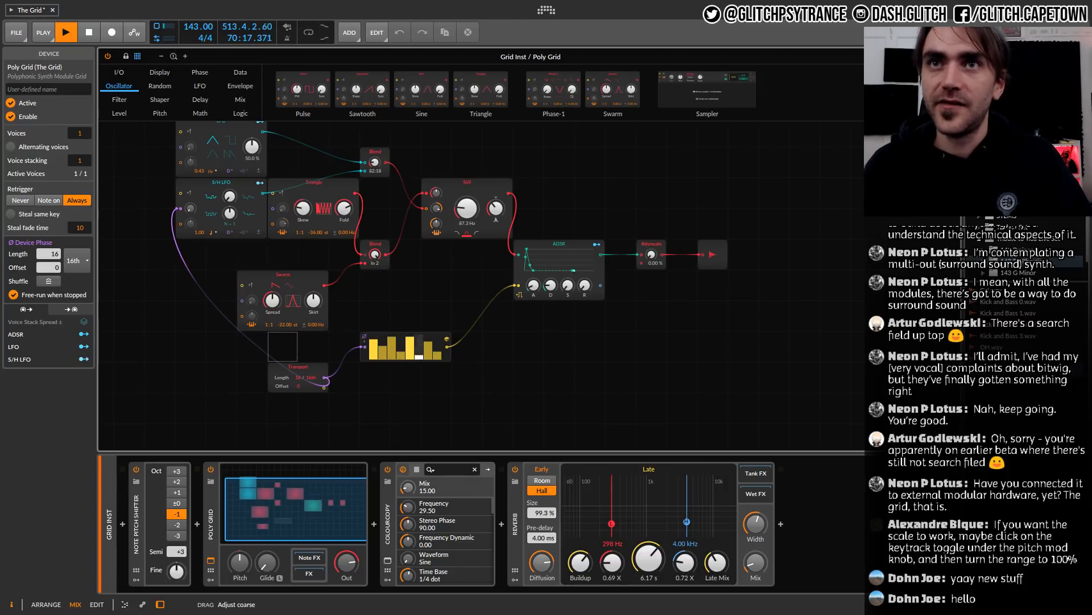
{"action": "left_click_drag", "start_coordinate": [274, 302], "coordinate": [273, 315]}
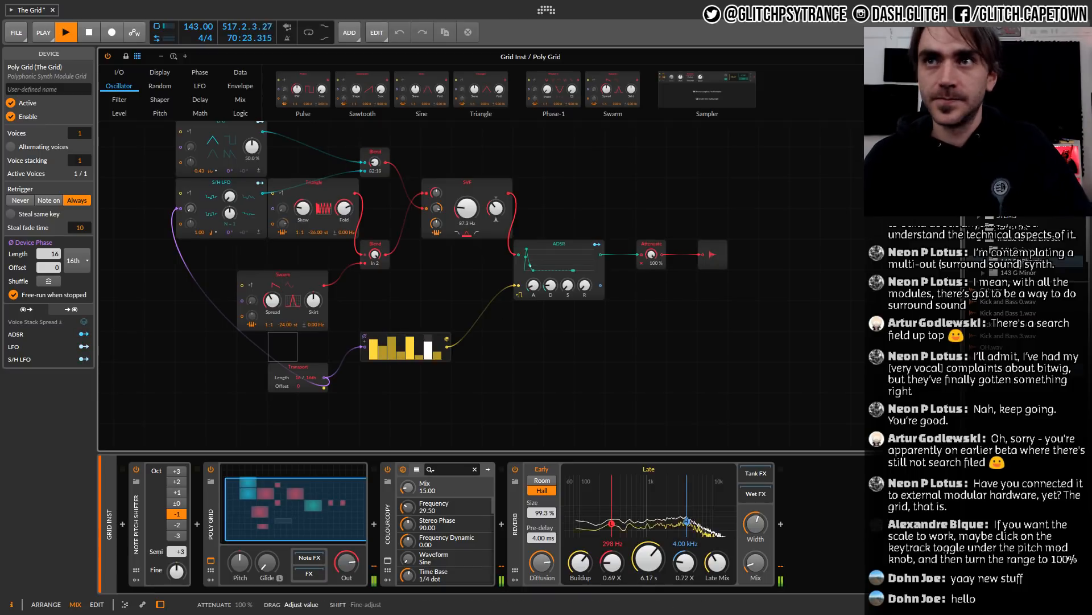
{"action": "left_click_drag", "start_coordinate": [272, 300], "coordinate": [272, 257]}
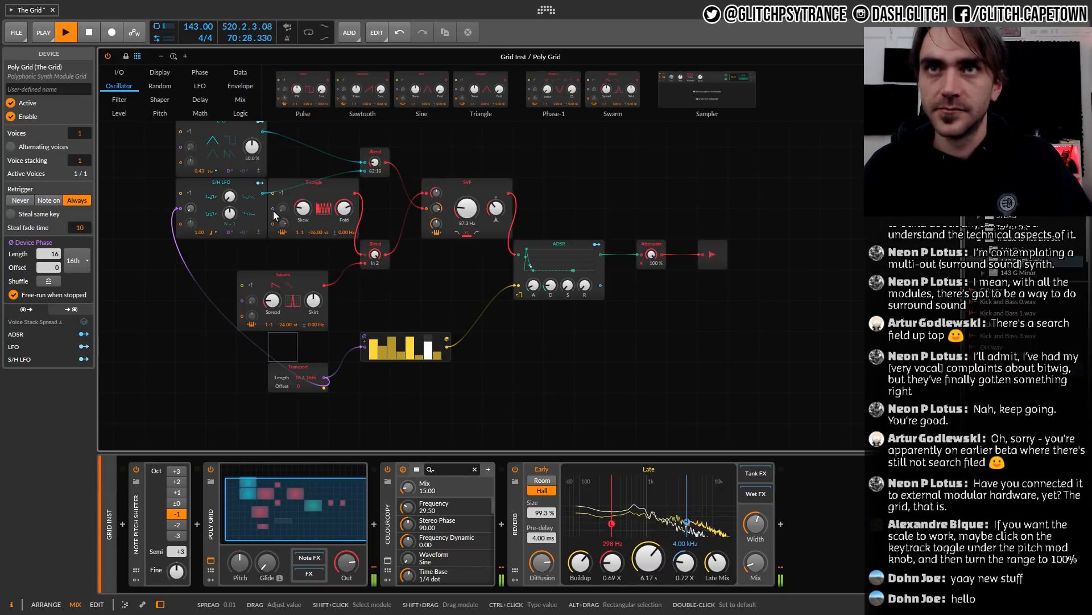
Map the LFO to the Swarm's Spread with a modulation amount of 0.190
{"action": "mouse_move", "coordinate": [263, 131]}
{"action": "left_mouse_down"}
{"action": "mouse_move", "coordinate": [271, 235]}
{"action": "mouse_move", "coordinate": [220, 282]}
{"action": "mouse_move", "coordinate": [261, 127]}
{"action": "left_mouse_up"}
{"action": "left_click", "coordinate": [260, 124]}
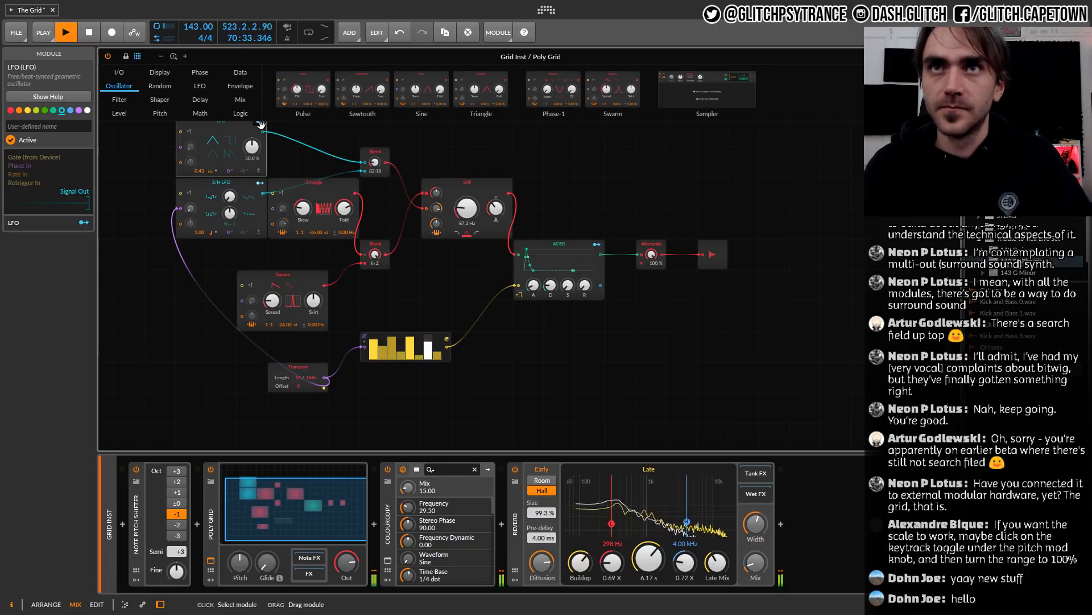
{"action": "left_click", "coordinate": [260, 124]}
{"action": "left_click_drag", "start_coordinate": [272, 301], "coordinate": [273, 289]}
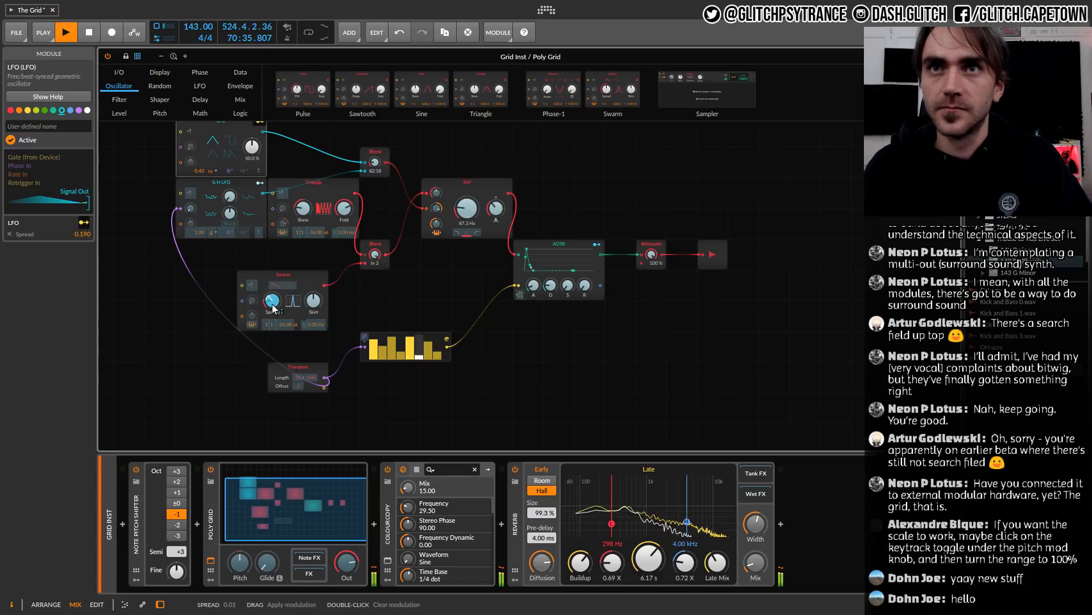
{"action": "left_click", "coordinate": [259, 124]}
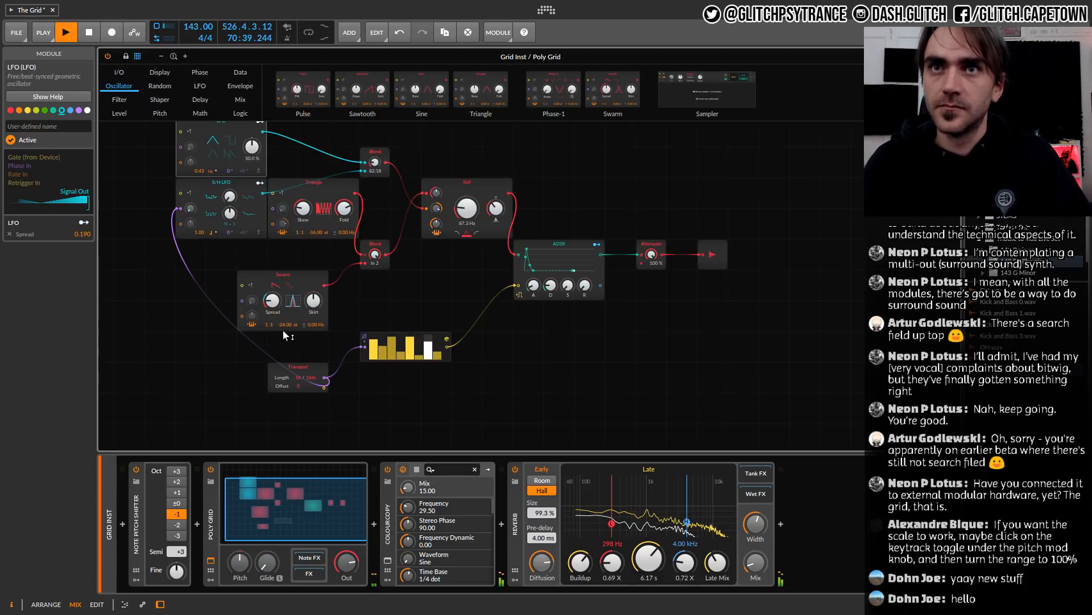
Set the lower Blend to 78:22 and adjust the Swarm's Skirt
{"action": "mouse_move", "coordinate": [375, 254]}
{"action": "left_mouse_down"}
{"action": "mouse_move", "coordinate": [375, 273]}
{"action": "mouse_move", "coordinate": [397, 272]}
{"action": "mouse_move", "coordinate": [374, 241]}
{"action": "left_mouse_up"}
{"action": "mouse_move", "coordinate": [313, 300]}
{"action": "left_mouse_down"}
{"action": "mouse_move", "coordinate": [313, 290]}
{"action": "mouse_move", "coordinate": [314, 323]}
{"action": "mouse_move", "coordinate": [311, 307]}
{"action": "left_mouse_up"}
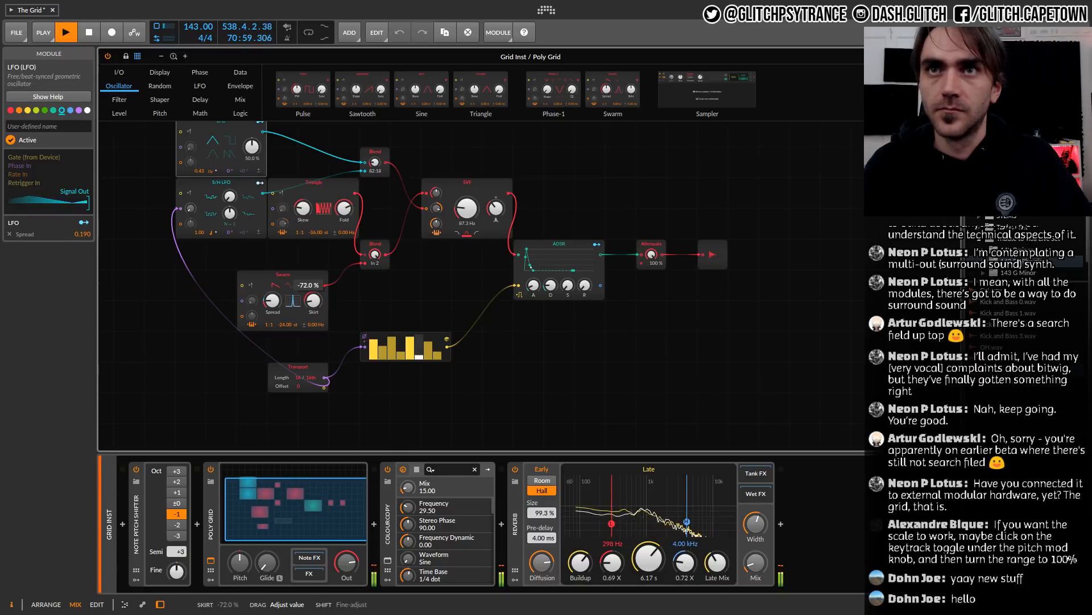
{"action": "left_click_drag", "start_coordinate": [313, 300], "coordinate": [314, 307]}
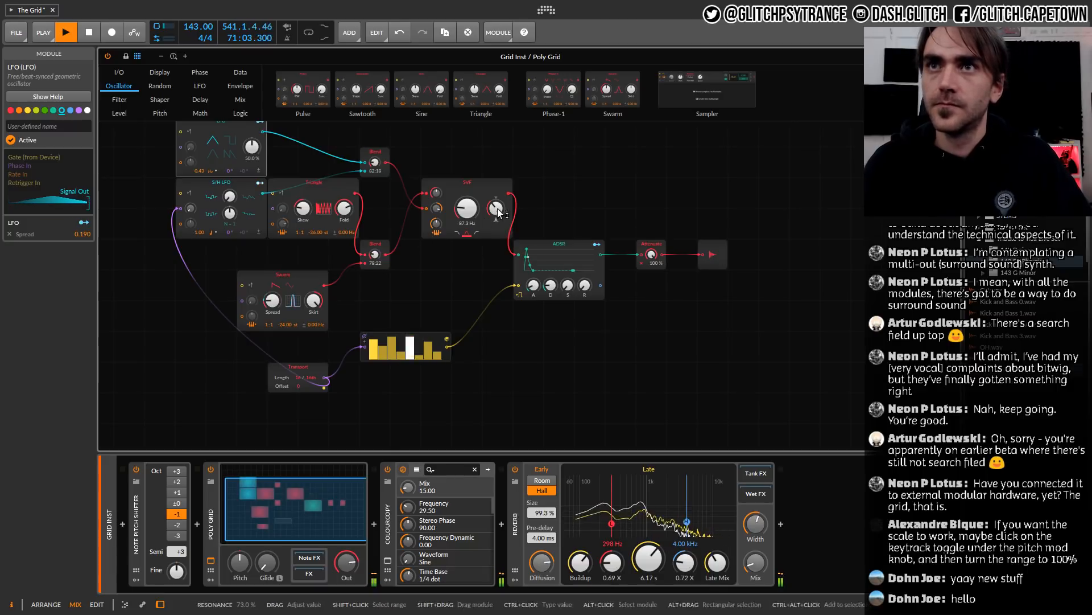
Move the Transport farther from the Probabilities so it sits directly beneath the Swarm
{"action": "scroll", "coordinate": [497, 209], "scroll_direction": "up", "scroll_amount": 5}
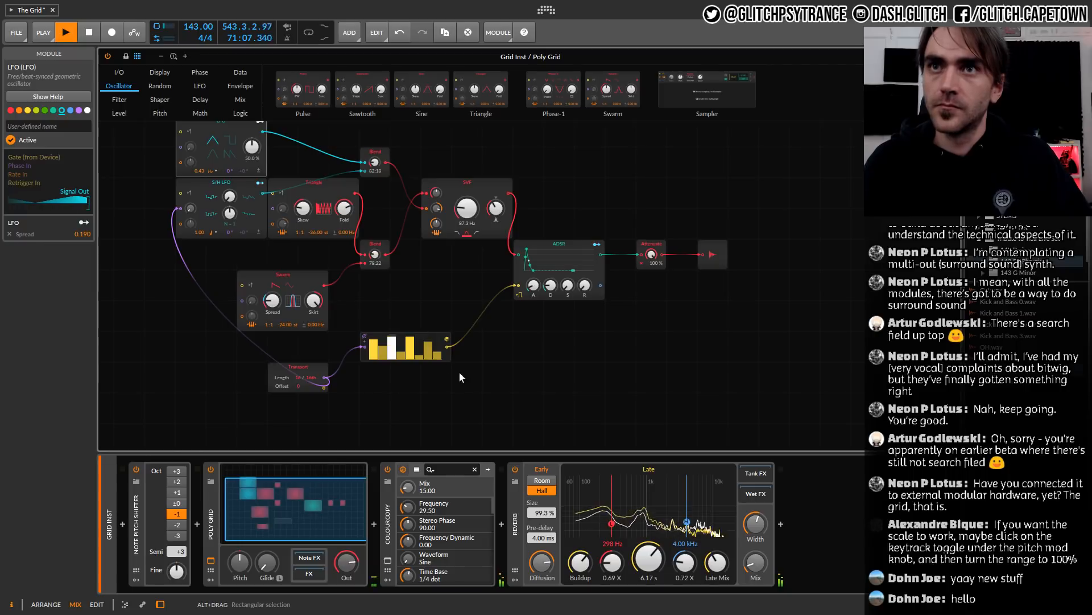
{"action": "left_click", "coordinate": [317, 367]}
{"action": "left_click_drag", "start_coordinate": [318, 368], "coordinate": [288, 338]}
{"action": "left_click", "coordinate": [326, 408]}
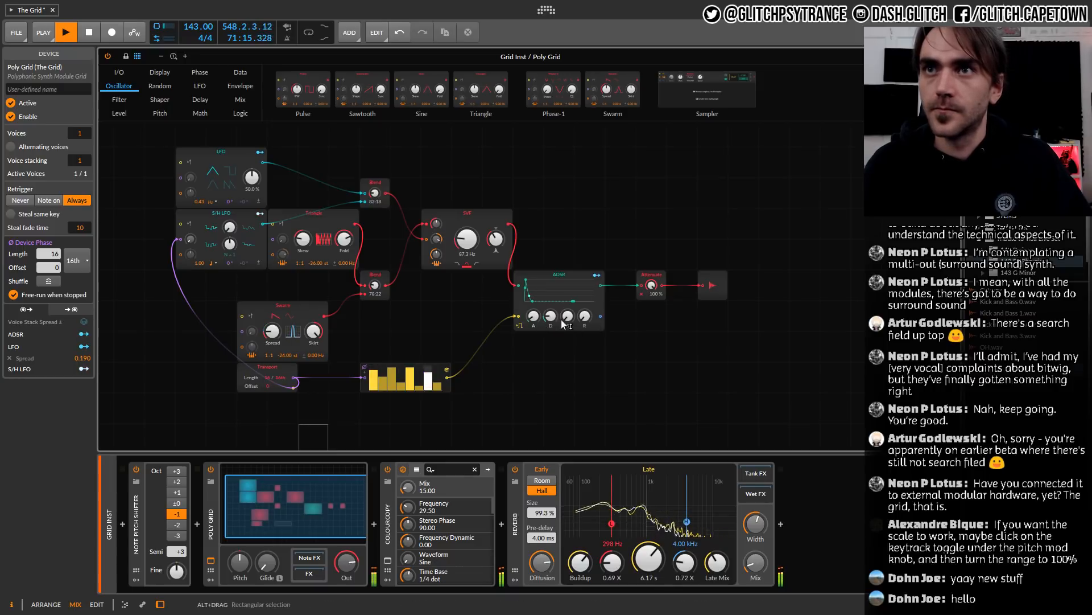
Shorten the ADSR's Decay and map the S/H LFO to it with a modulation amount of 0.579
{"action": "left_click_drag", "start_coordinate": [550, 317], "coordinate": [546, 334]}
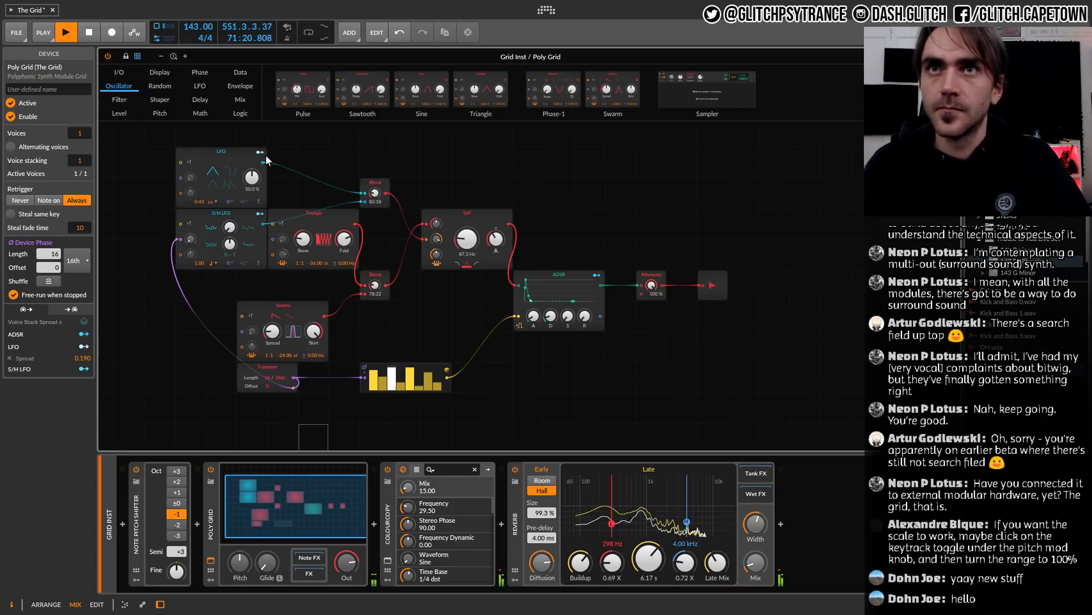
{"action": "left_click", "coordinate": [261, 213]}
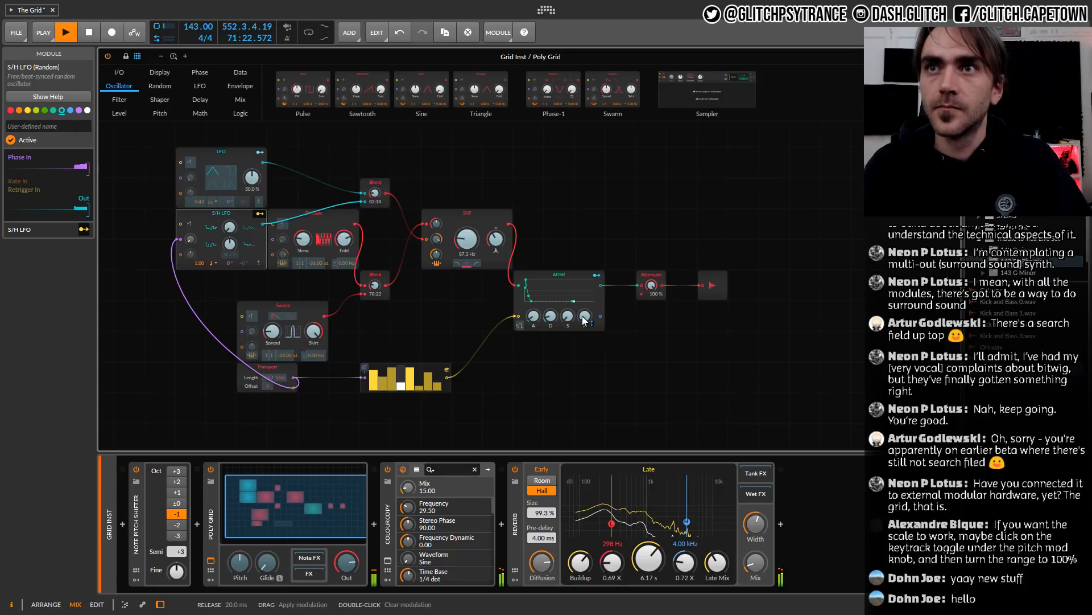
{"action": "left_click_drag", "start_coordinate": [550, 317], "coordinate": [550, 326]}
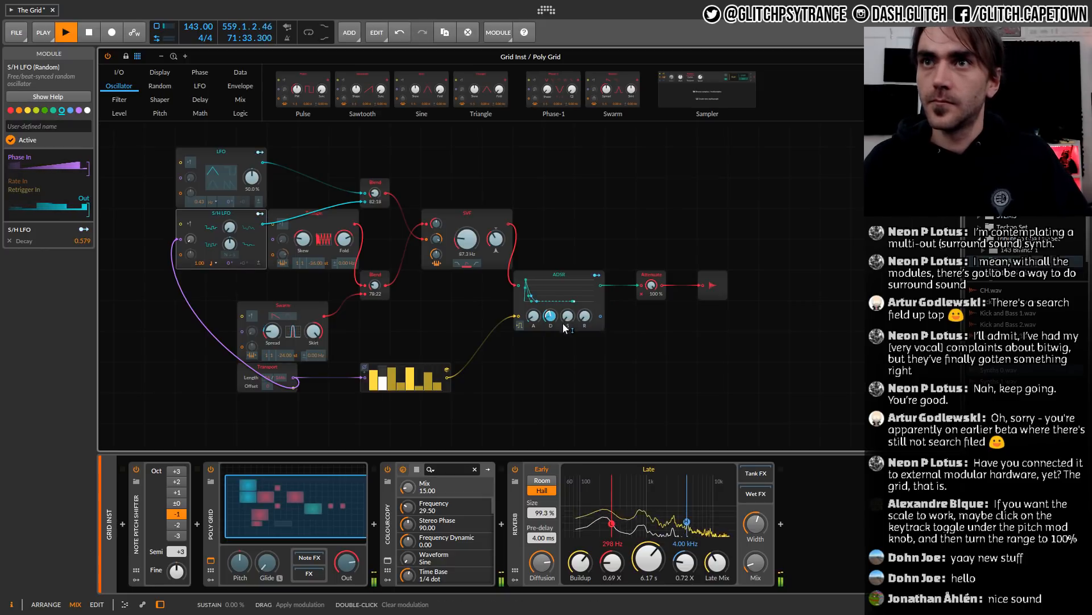
{"action": "left_click", "coordinate": [589, 368]}
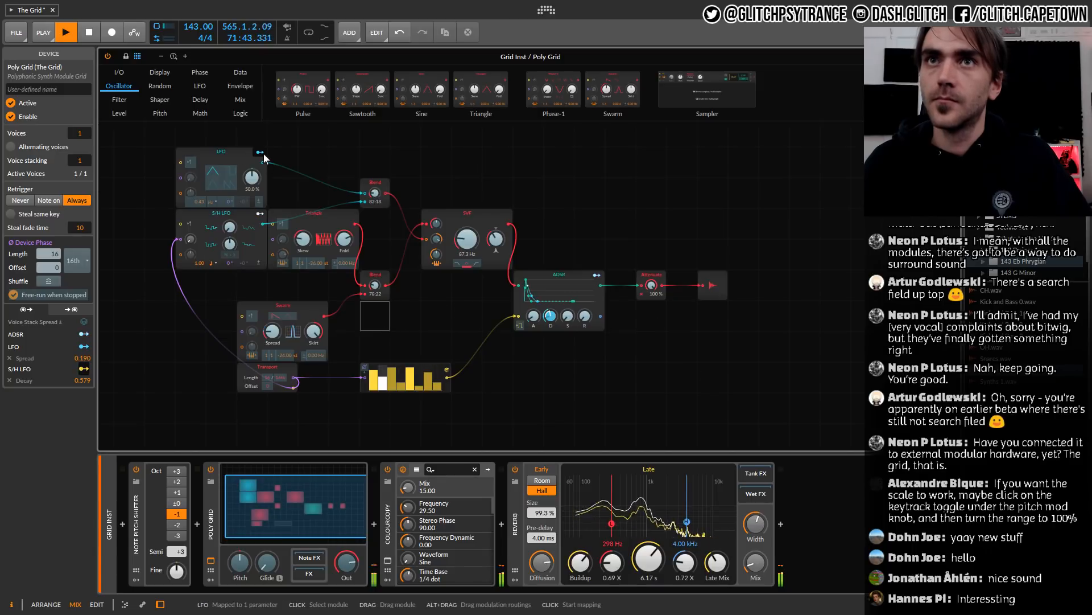
Turn the Attenuate down to 0.00% and show the S/H LFO's modulation mapping
{"action": "left_click", "coordinate": [261, 216]}
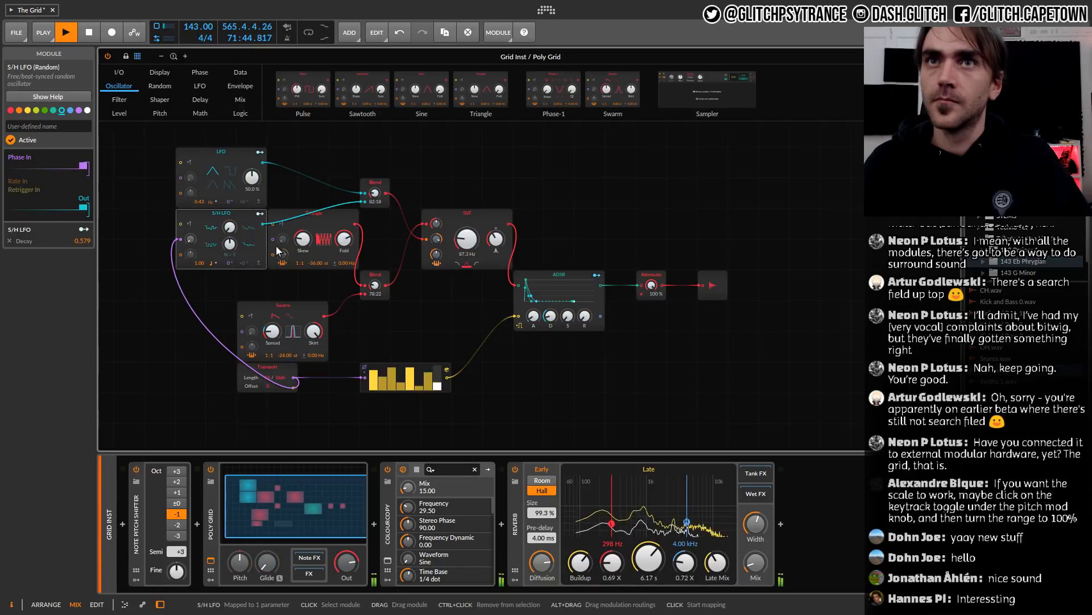
{"action": "left_click", "coordinate": [428, 326]}
{"action": "left_click_drag", "start_coordinate": [651, 286], "coordinate": [651, 364]}
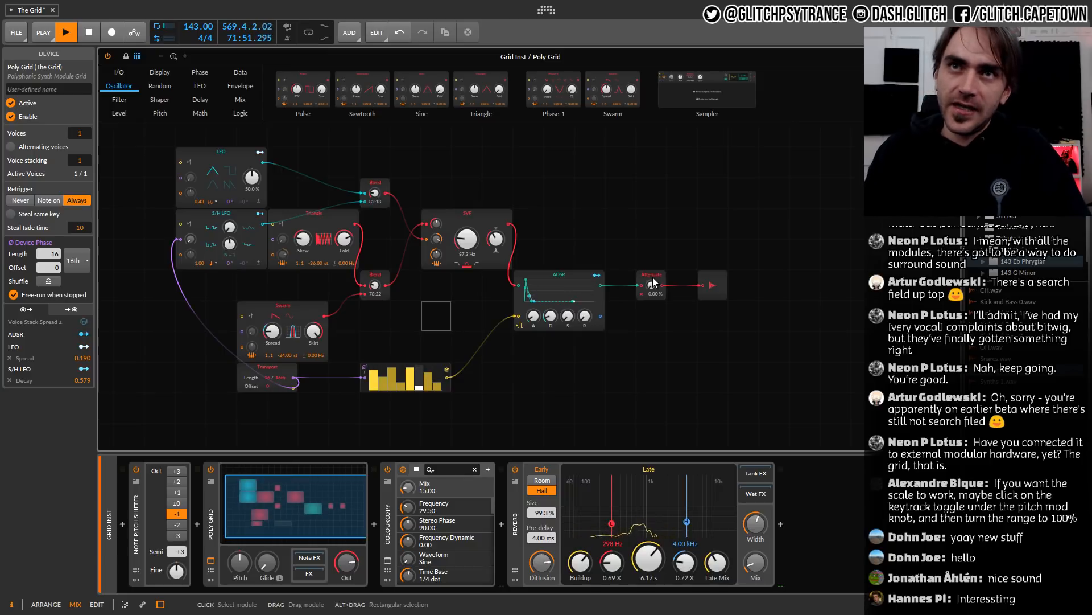
{"action": "left_click", "coordinate": [260, 216]}
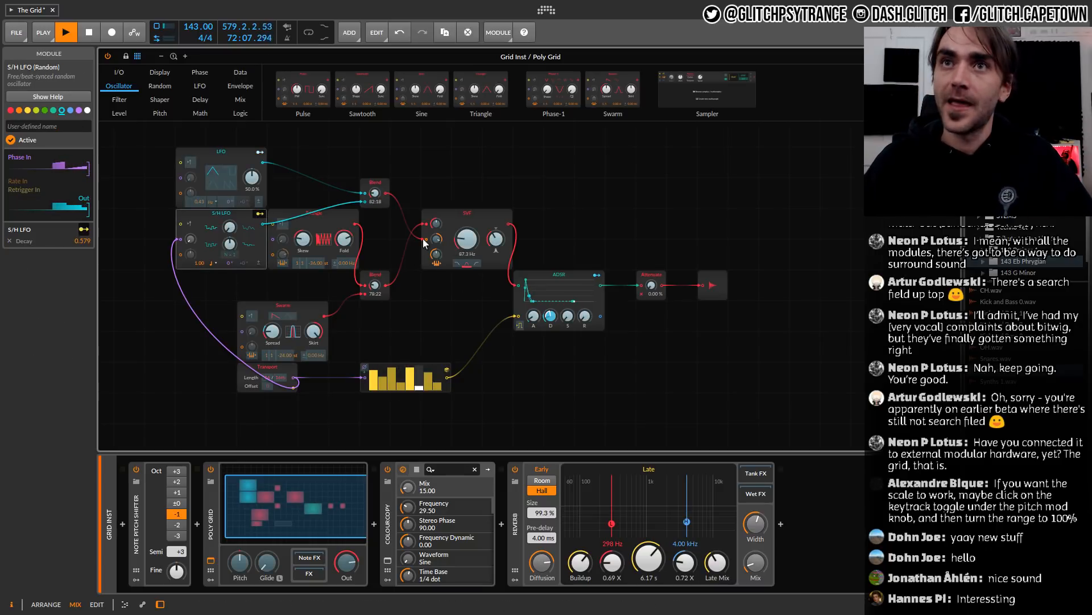
{"action": "left_click", "coordinate": [265, 216]}
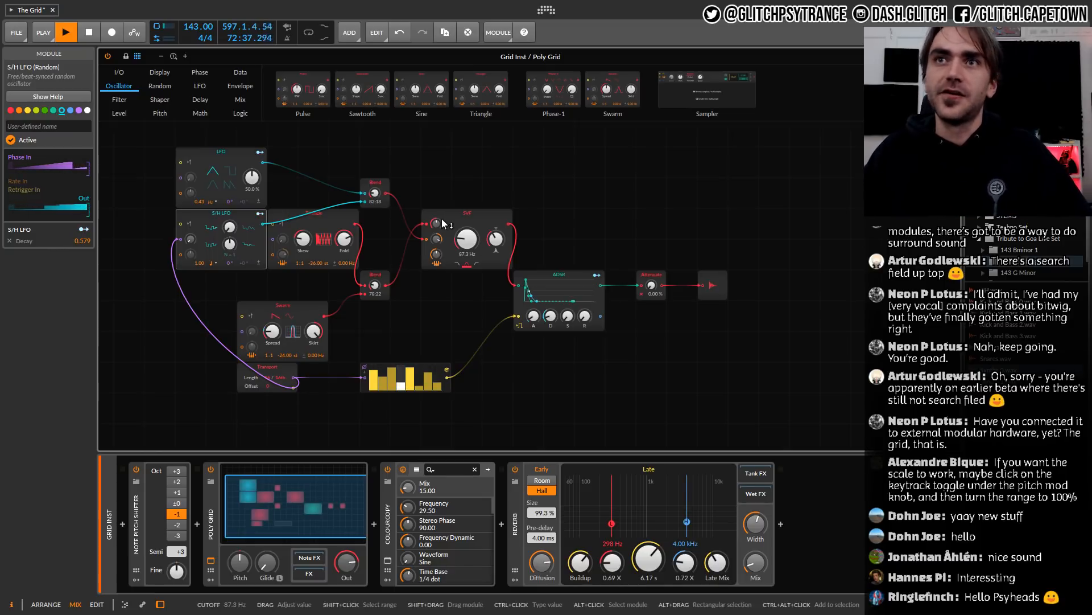
Switch the LFO from the triangle to the curved waveform below it and set its knob to 29.5%
{"action": "left_click", "coordinate": [384, 184]}
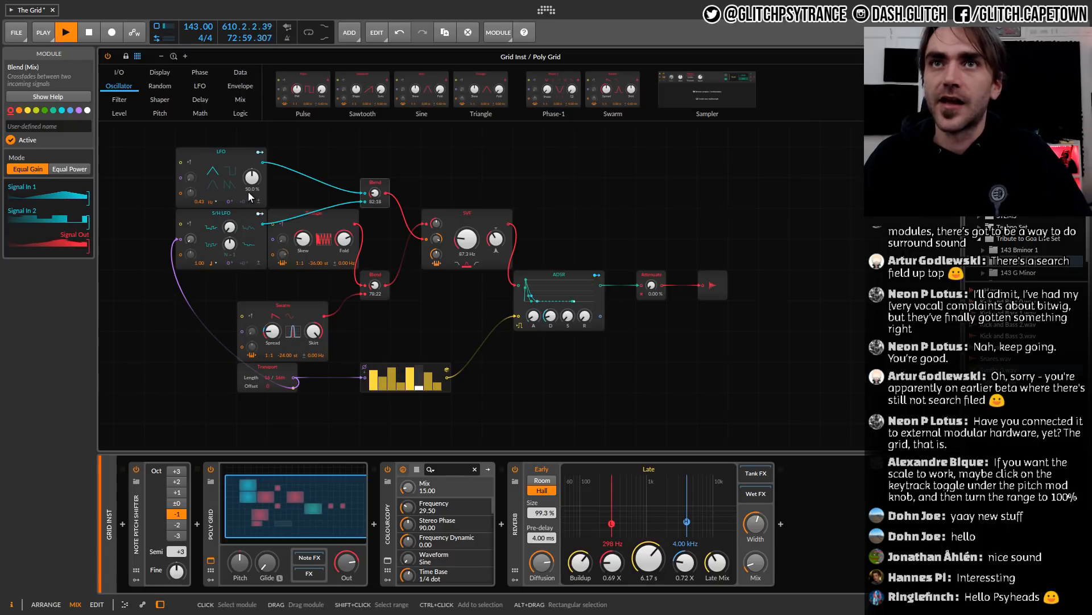
{"action": "left_click", "coordinate": [213, 183]}
{"action": "left_click_drag", "start_coordinate": [252, 177], "coordinate": [249, 183]}
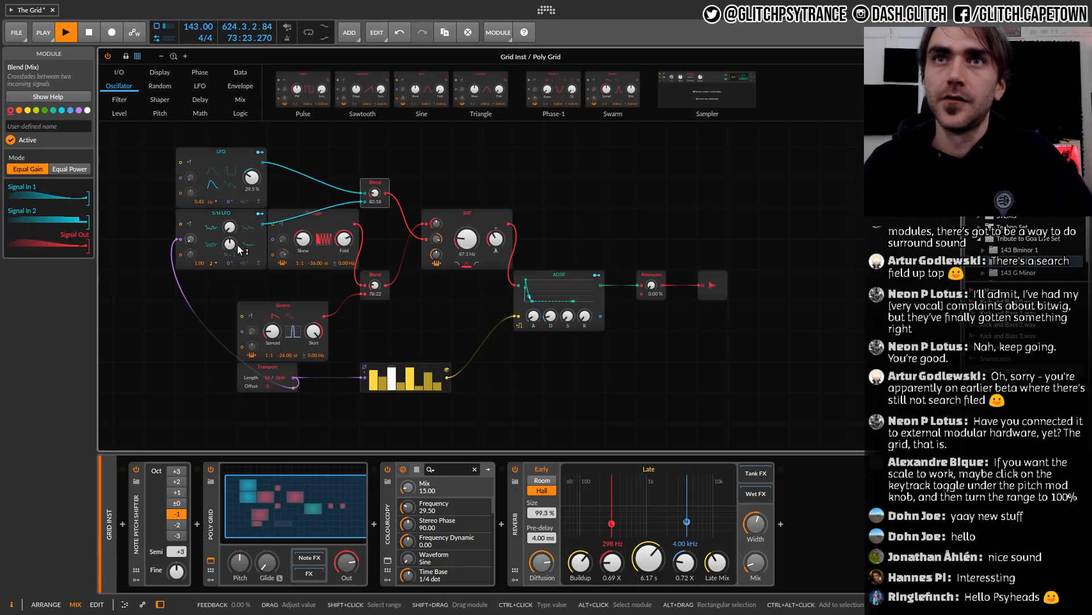
Set the S/H LFO's Feedback to 43.0% and the upper Blend to 25:75
{"action": "left_click_drag", "start_coordinate": [233, 248], "coordinate": [233, 264]}
{"action": "left_click_drag", "start_coordinate": [375, 194], "coordinate": [375, 188]}
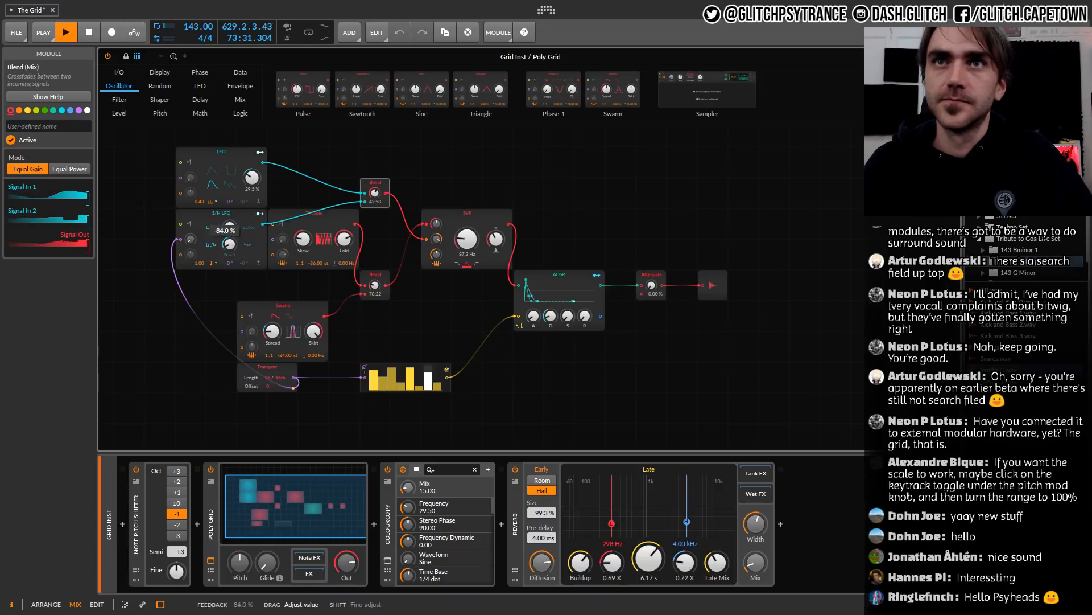
{"action": "left_click", "coordinate": [229, 227]}
{"action": "left_click_drag", "start_coordinate": [230, 227], "coordinate": [229, 225]}
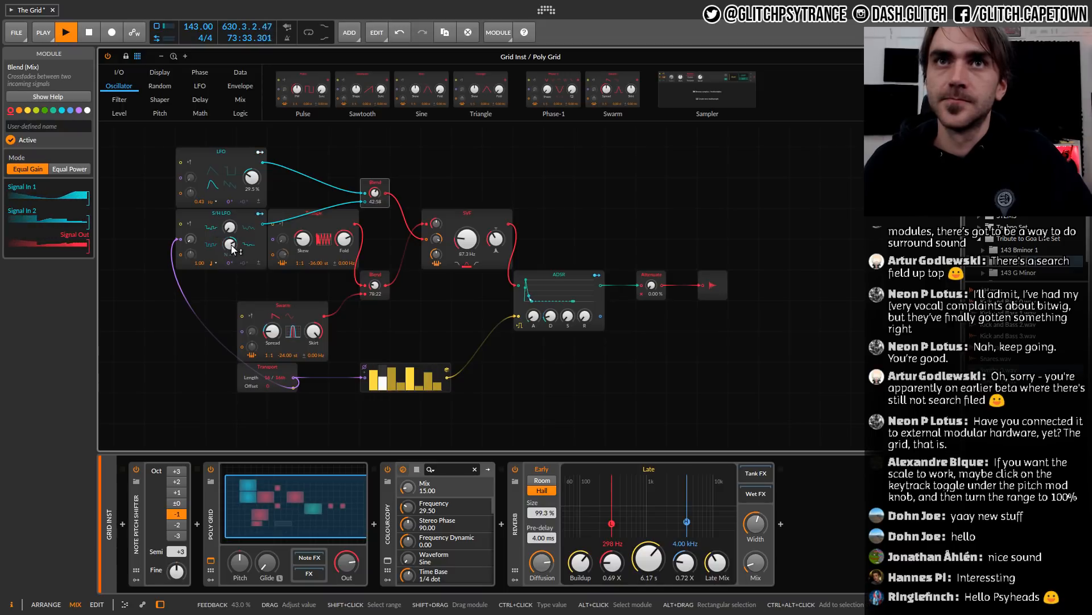
{"action": "left_click_drag", "start_coordinate": [379, 193], "coordinate": [378, 182]}
Restore the Attenuate to 100% and set the upper Blend to 40:60
{"action": "left_click", "coordinate": [621, 162]}
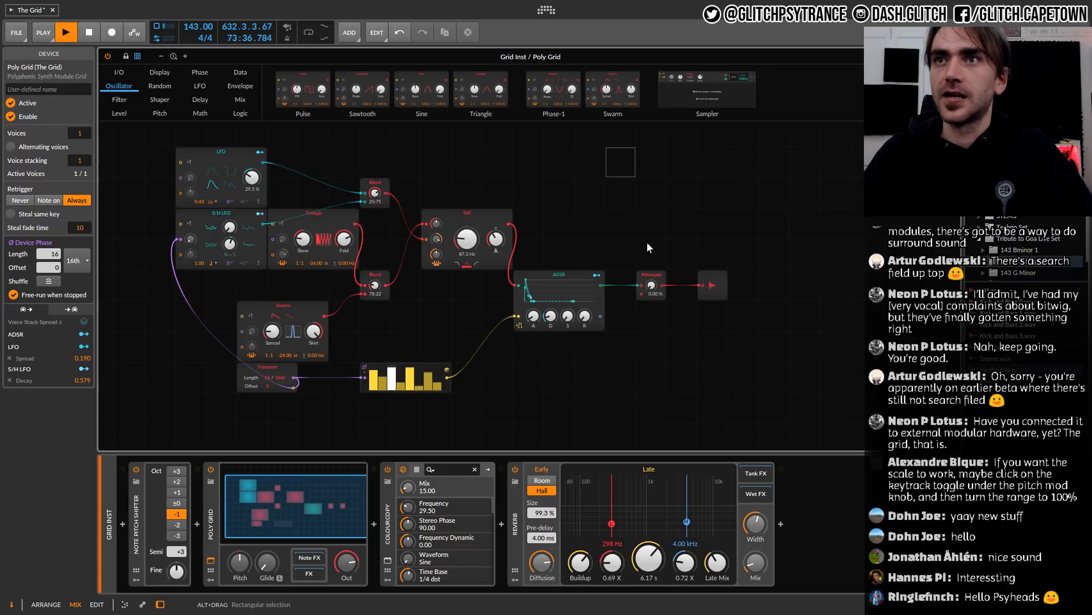
{"action": "double_click", "coordinate": [651, 285]}
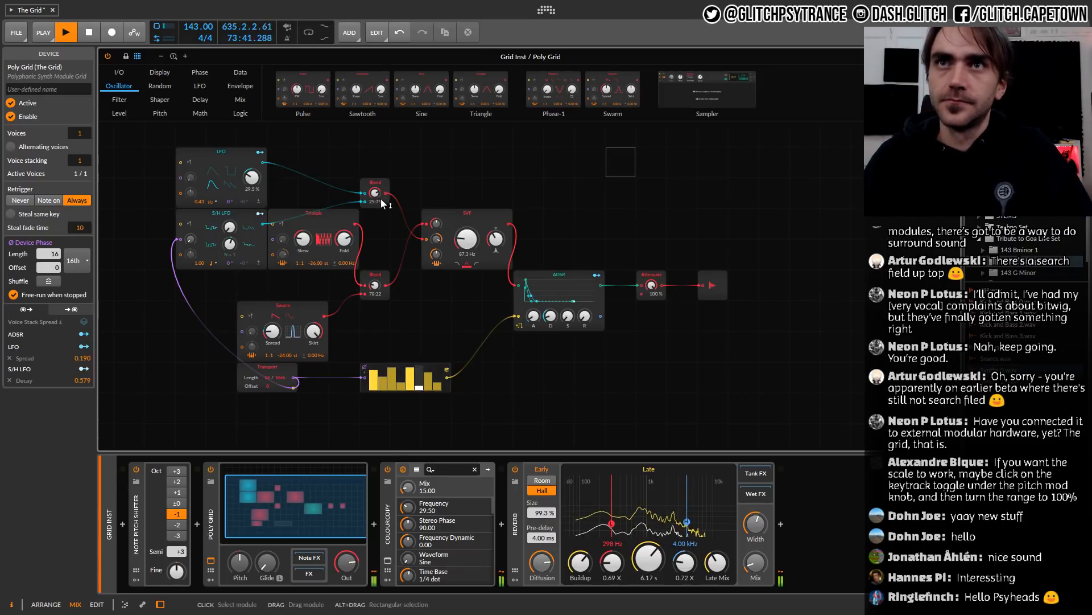
{"action": "left_click_drag", "start_coordinate": [379, 194], "coordinate": [527, 191]}
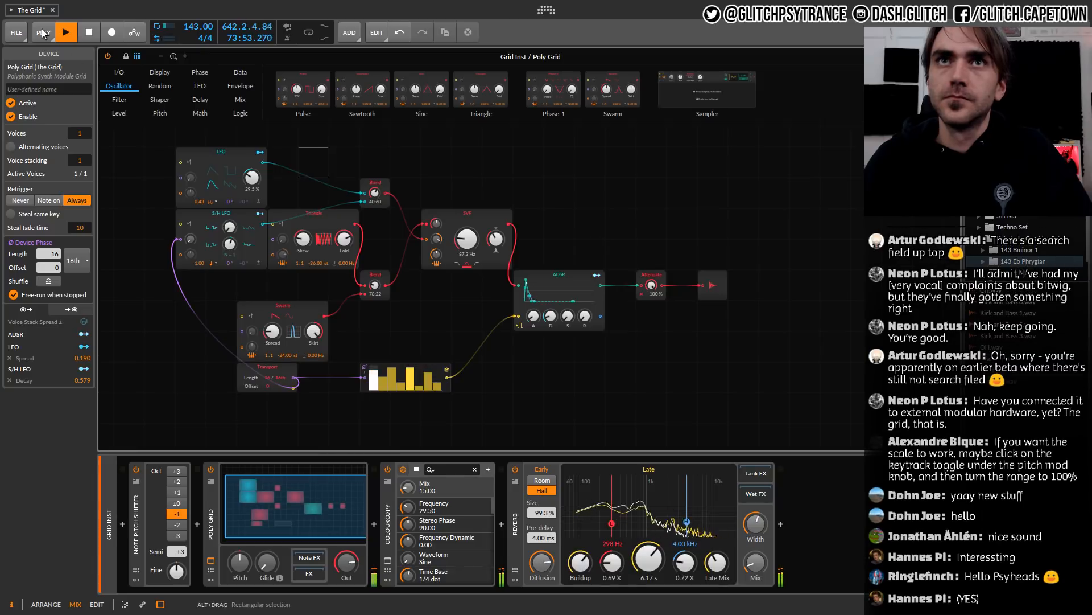
Restart playback from the beginning and turn the Attenuate down to 0.00%
{"action": "left_click", "coordinate": [90, 34]}
{"action": "left_click", "coordinate": [66, 33]}
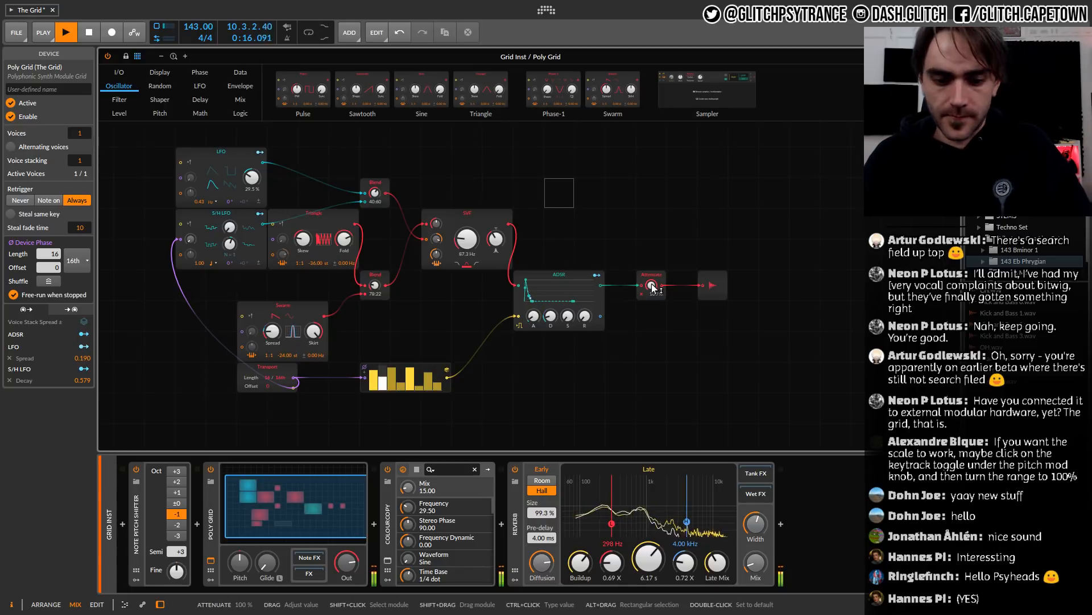
{"action": "left_click_drag", "start_coordinate": [650, 287], "coordinate": [651, 341]}
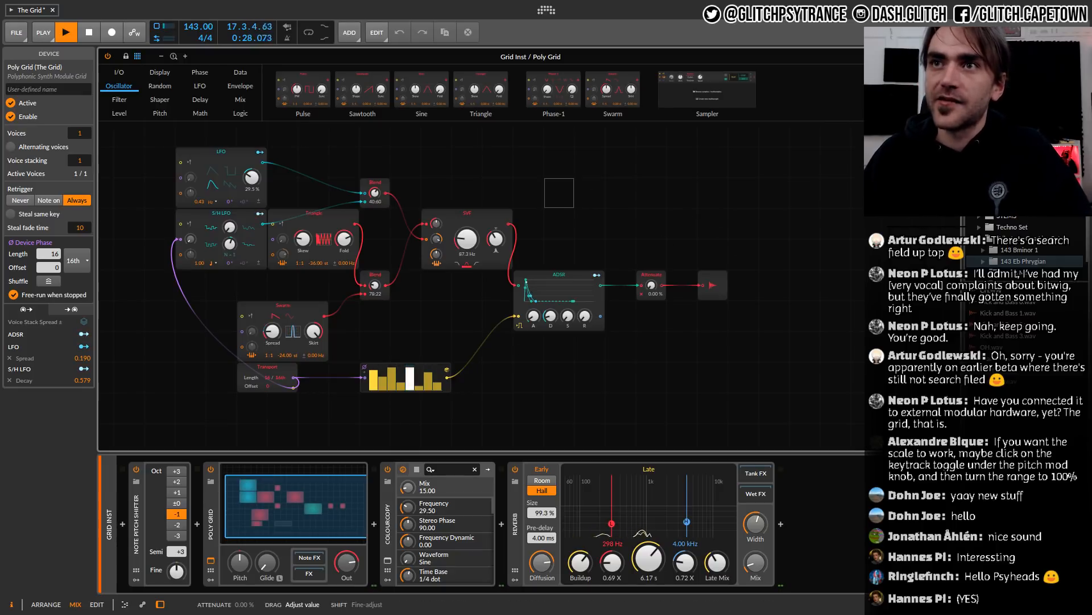
Move the SVF away from the upper Blend to above the ADSR, and place an AD envelope beside the ADSR
{"action": "left_click", "coordinate": [569, 275]}
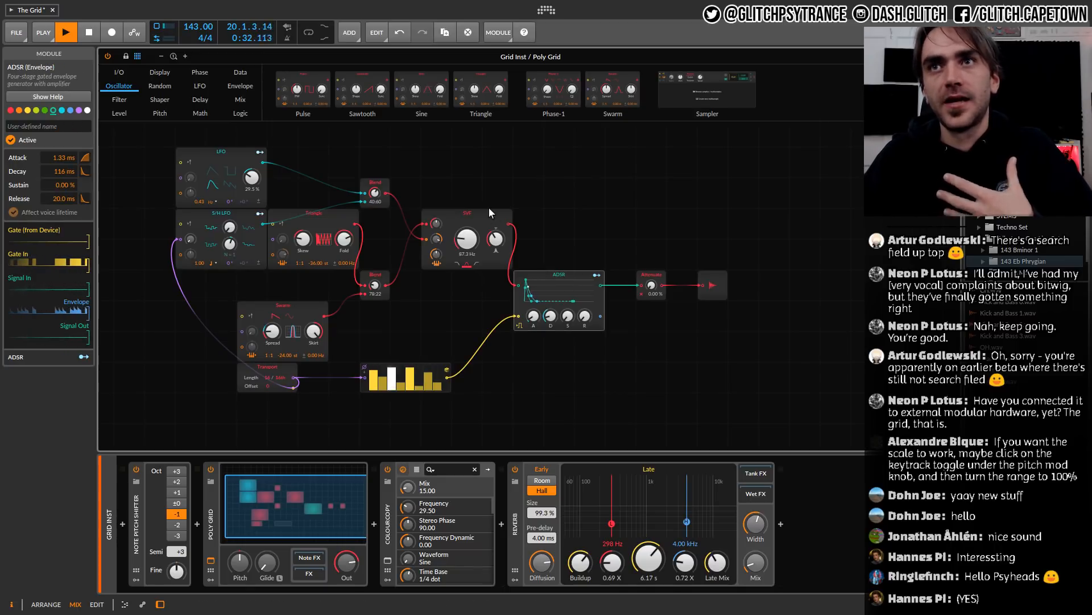
{"action": "left_click_drag", "start_coordinate": [480, 211], "coordinate": [529, 212]}
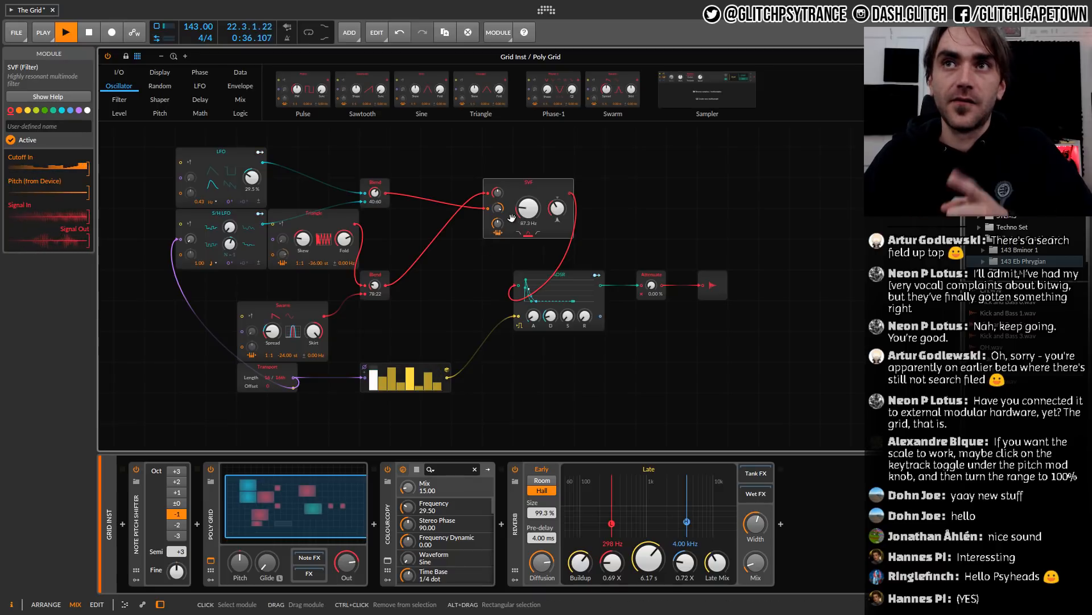
{"action": "left_click", "coordinate": [383, 185]}
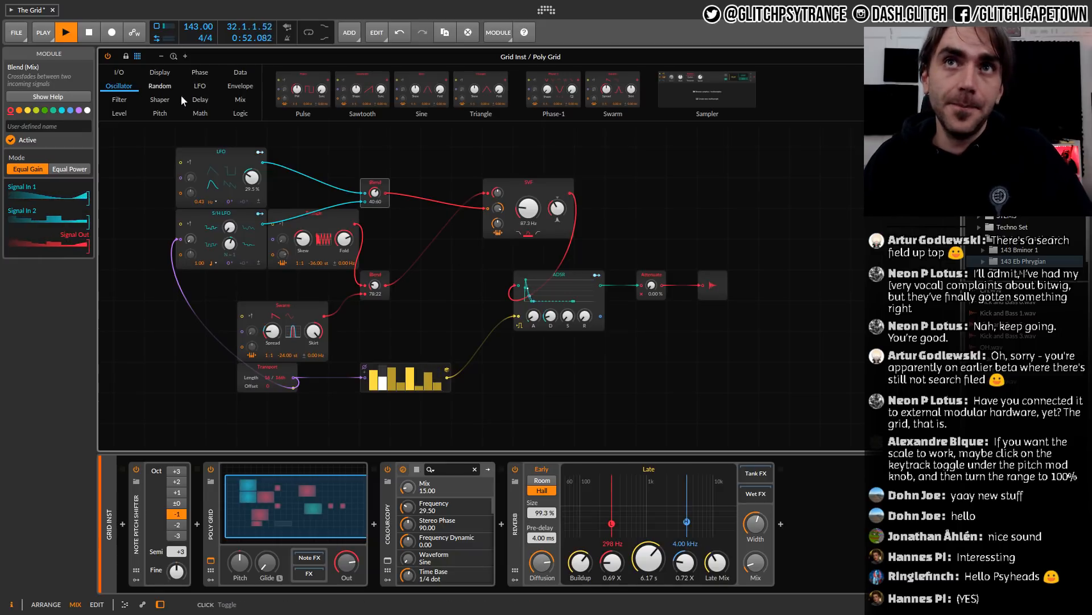
{"action": "left_click", "coordinate": [243, 87]}
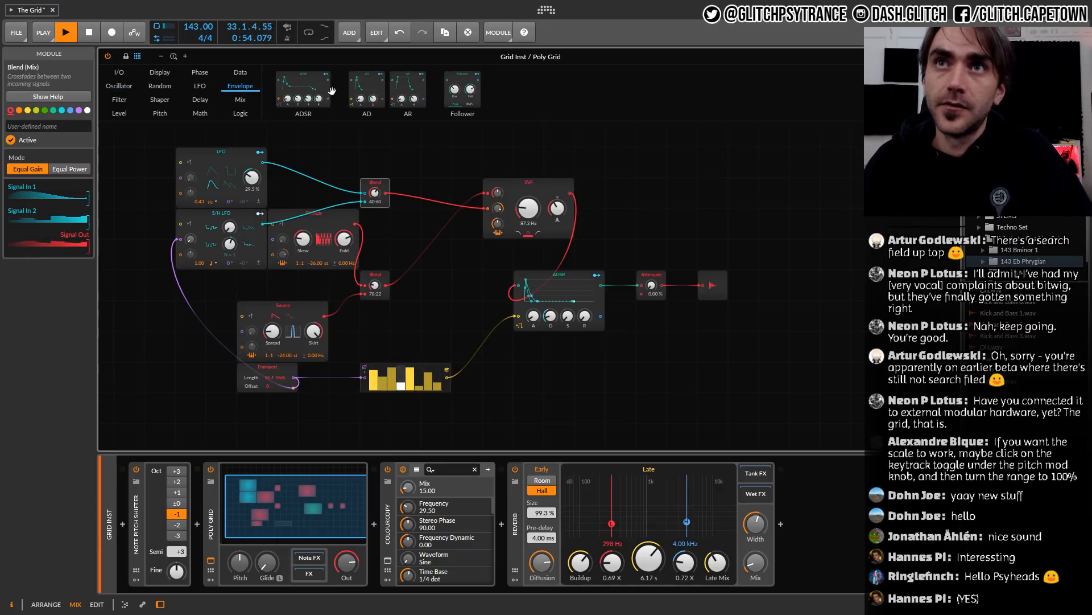
{"action": "left_click_drag", "start_coordinate": [369, 91], "coordinate": [433, 288]}
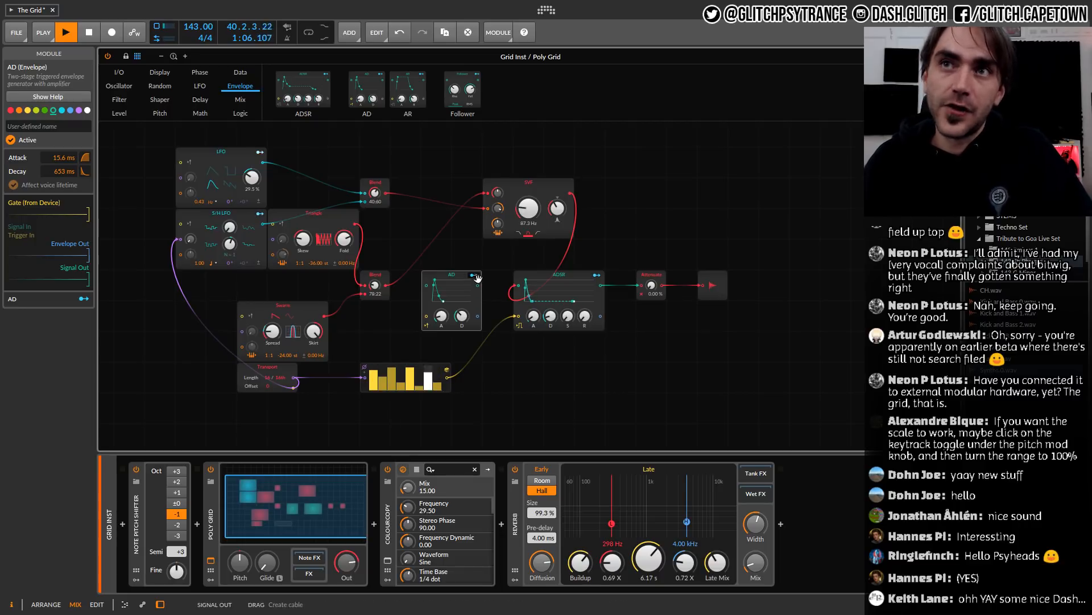
Add another Blend module between the upper Blend and the SVF
{"action": "right_click", "coordinate": [379, 183]}
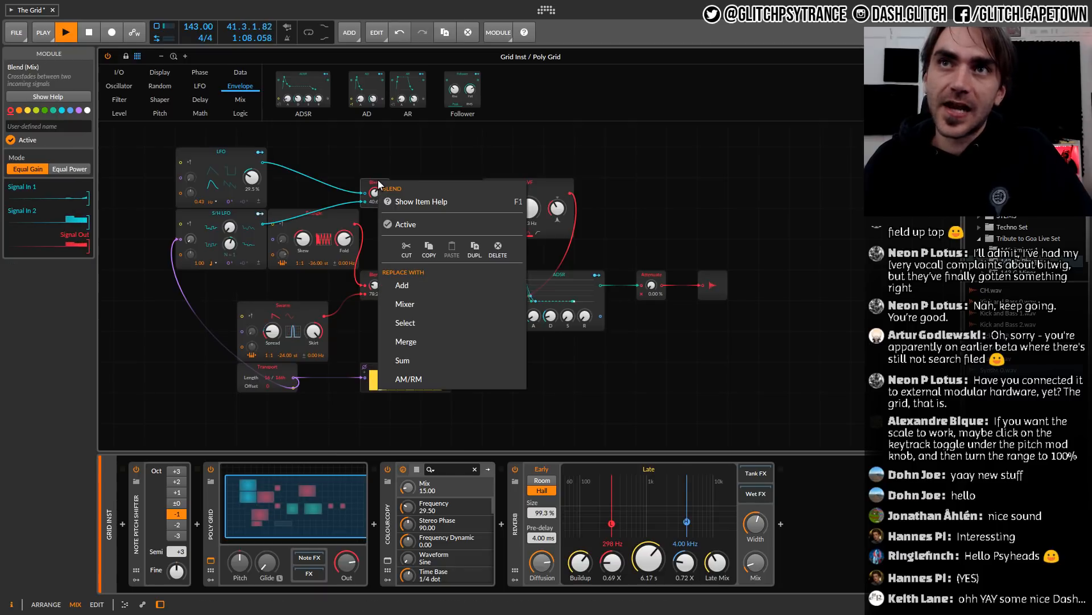
{"action": "left_click", "coordinate": [374, 150]}
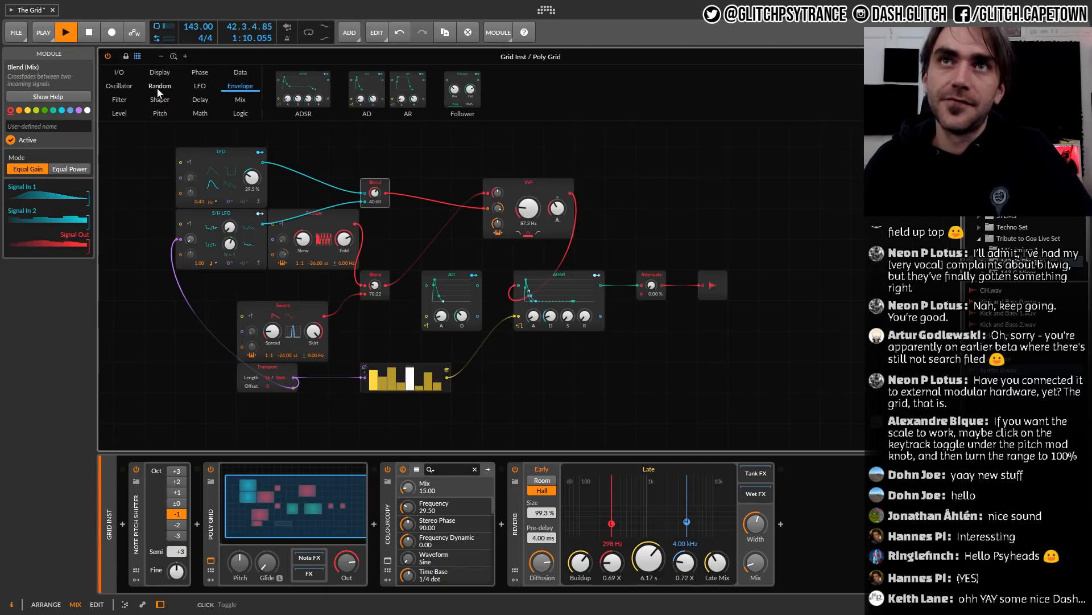
{"action": "left_click", "coordinate": [199, 113]}
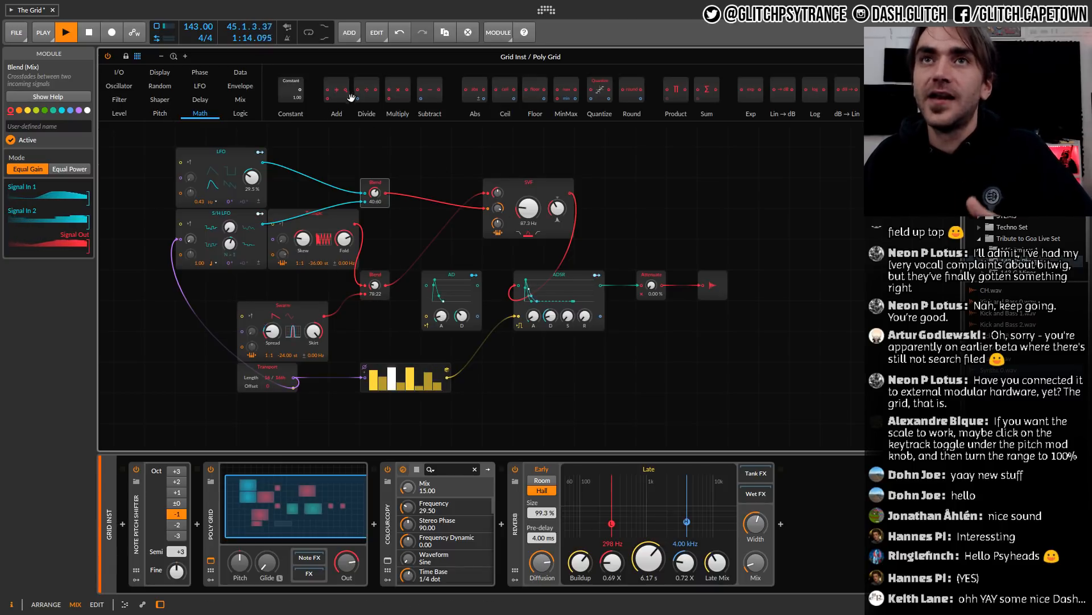
{"action": "left_click", "coordinate": [240, 99]}
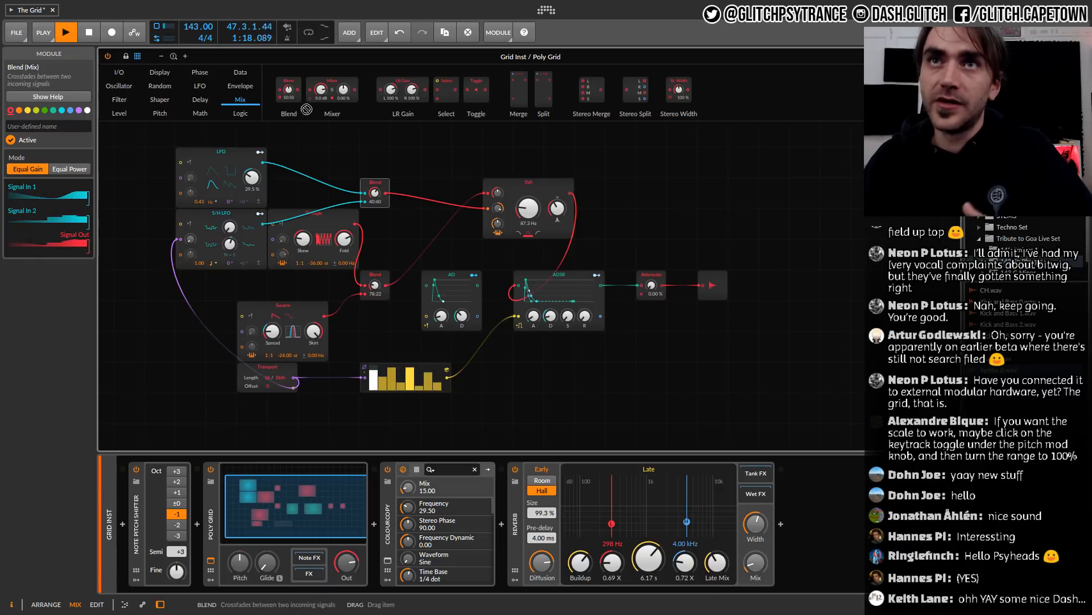
{"action": "left_click_drag", "start_coordinate": [289, 90], "coordinate": [424, 198]}
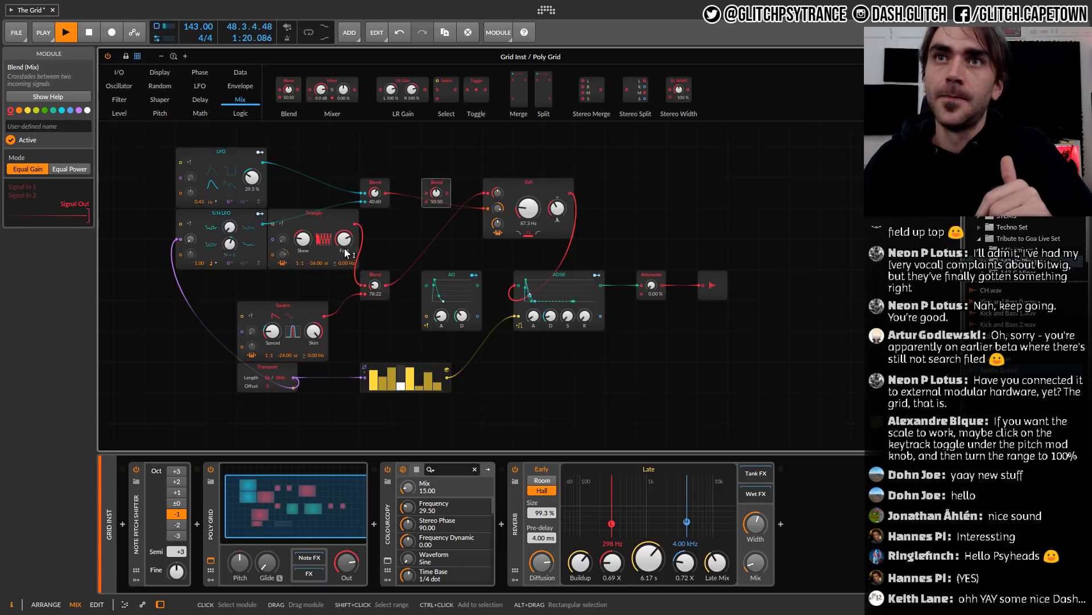
Patch the upper Blend and the AD's Signal Out through the new Blend into the SVF, triggering the AD from the Probabilities gate
{"action": "left_click_drag", "start_coordinate": [325, 316], "coordinate": [426, 194]}
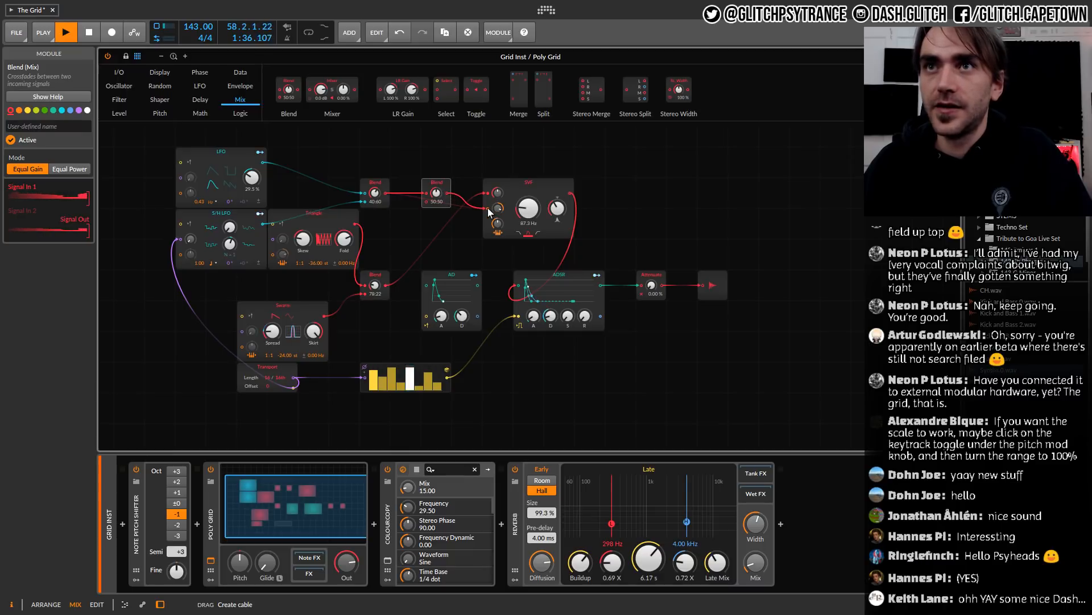
{"action": "left_click_drag", "start_coordinate": [477, 285], "coordinate": [427, 203]}
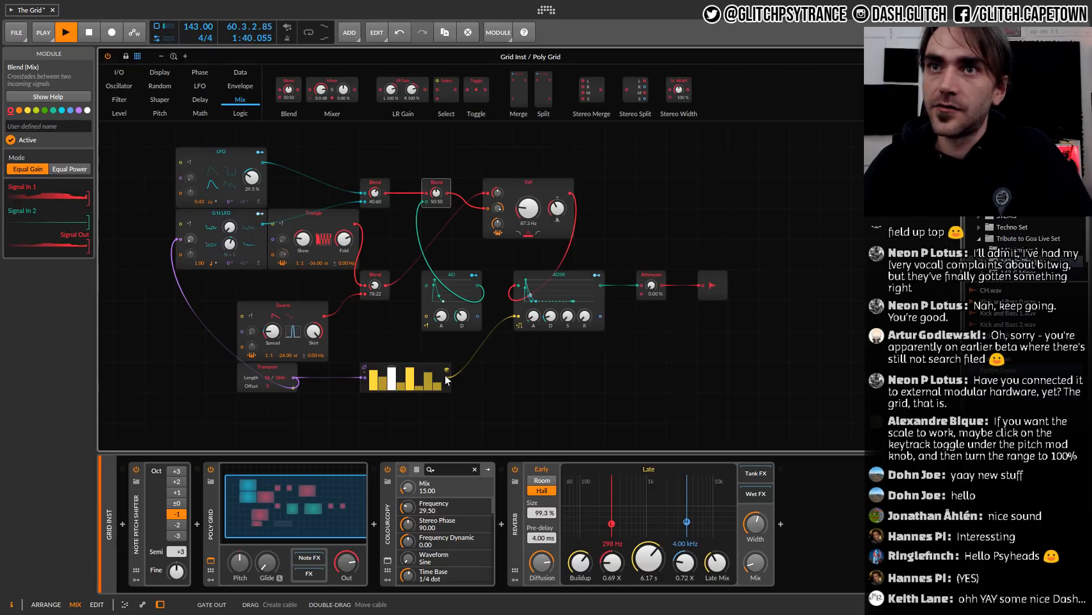
{"action": "left_click_drag", "start_coordinate": [446, 377], "coordinate": [426, 316]}
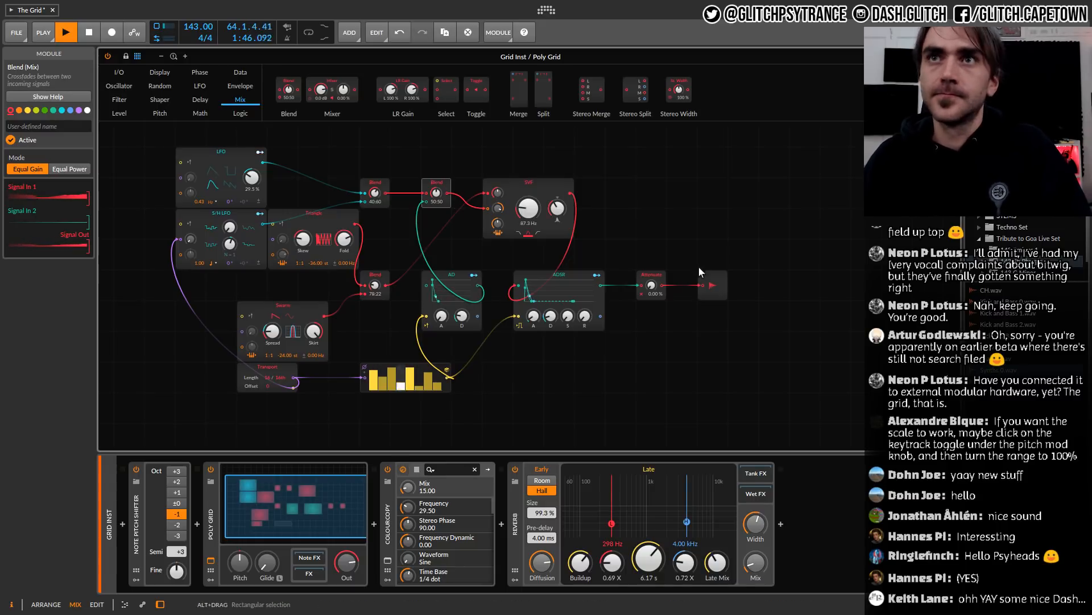
With the Attenuate at 100%, set the new Blend to 43:57 and the AD to 0.00 ms Attack and 3.14 s Decay
{"action": "left_click_drag", "start_coordinate": [652, 287], "coordinate": [652, 245]}
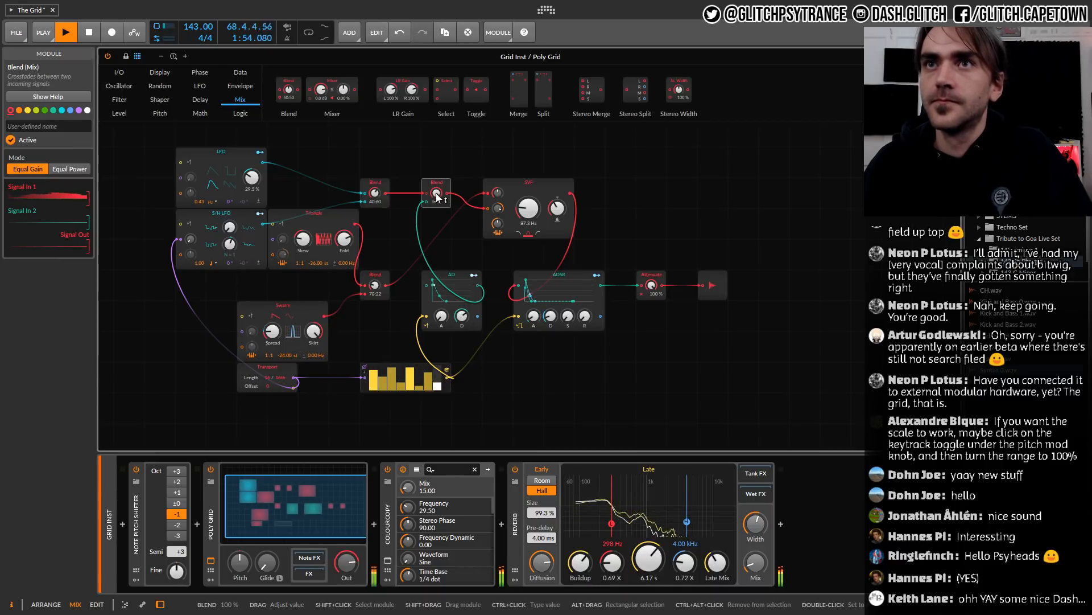
{"action": "left_click_drag", "start_coordinate": [437, 196], "coordinate": [437, 209]}
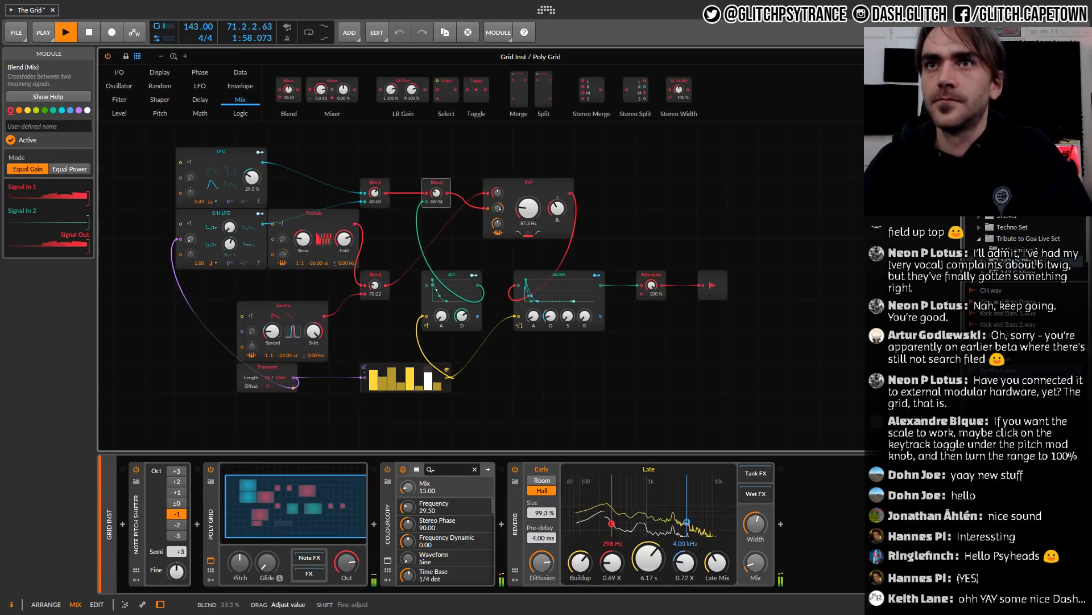
{"action": "left_click", "coordinate": [453, 280]}
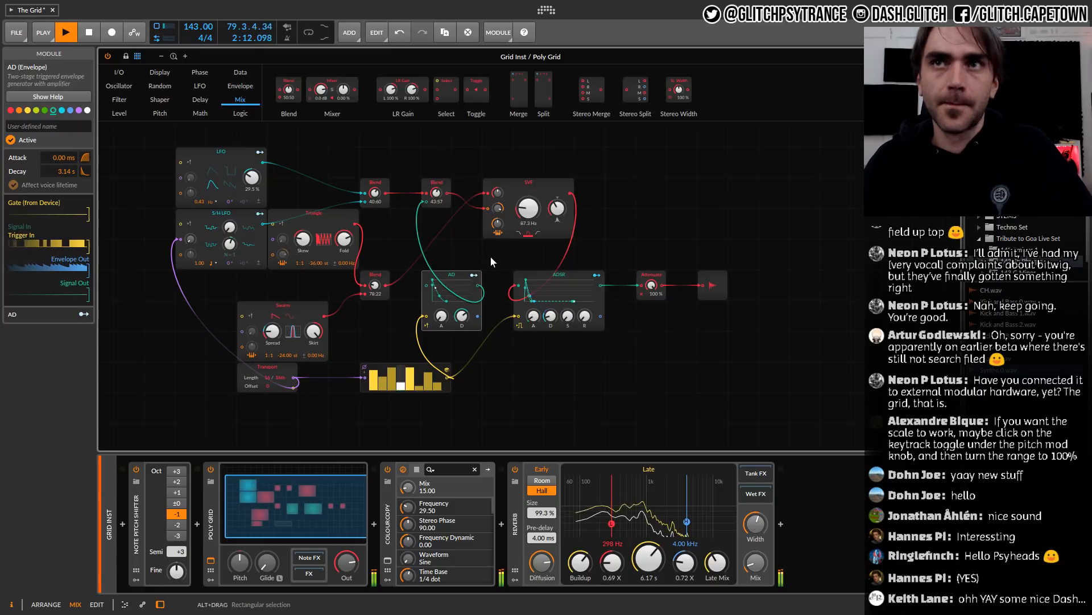
Turn the Attenuate down to 0.00% and feed the new Blend's second input from the AD's Envelope Out instead of its Signal Out
{"action": "left_click_drag", "start_coordinate": [652, 284], "coordinate": [652, 319]}
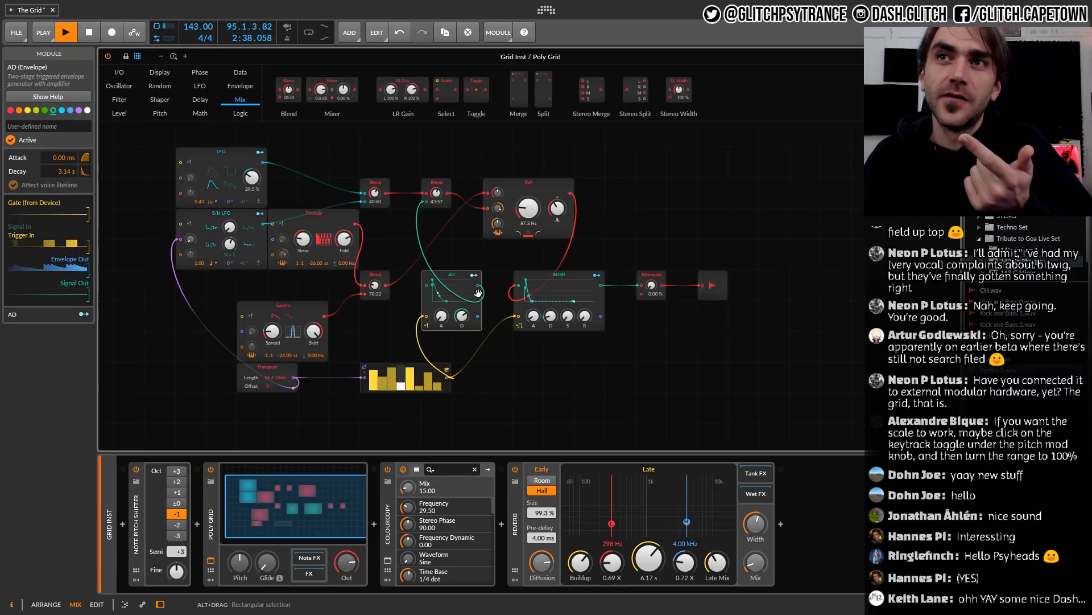
{"action": "right_click", "coordinate": [412, 221]}
{"action": "left_click", "coordinate": [417, 222]}
{"action": "right_click", "coordinate": [417, 223]}
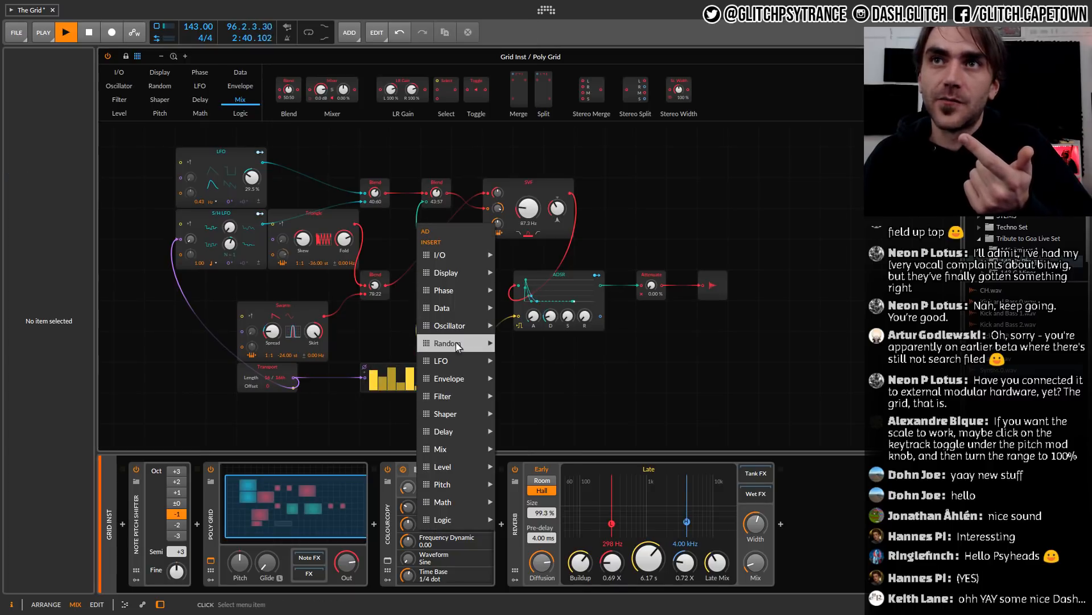
{"action": "left_click", "coordinate": [390, 226]}
{"action": "left_click", "coordinate": [451, 279]}
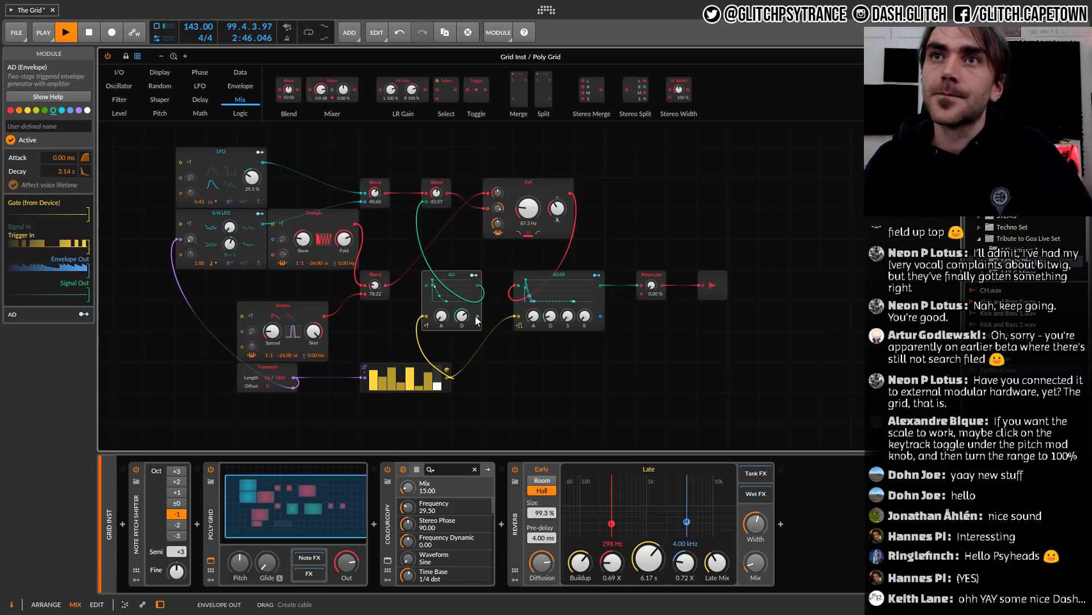
{"action": "left_click_drag", "start_coordinate": [477, 316], "coordinate": [426, 200]}
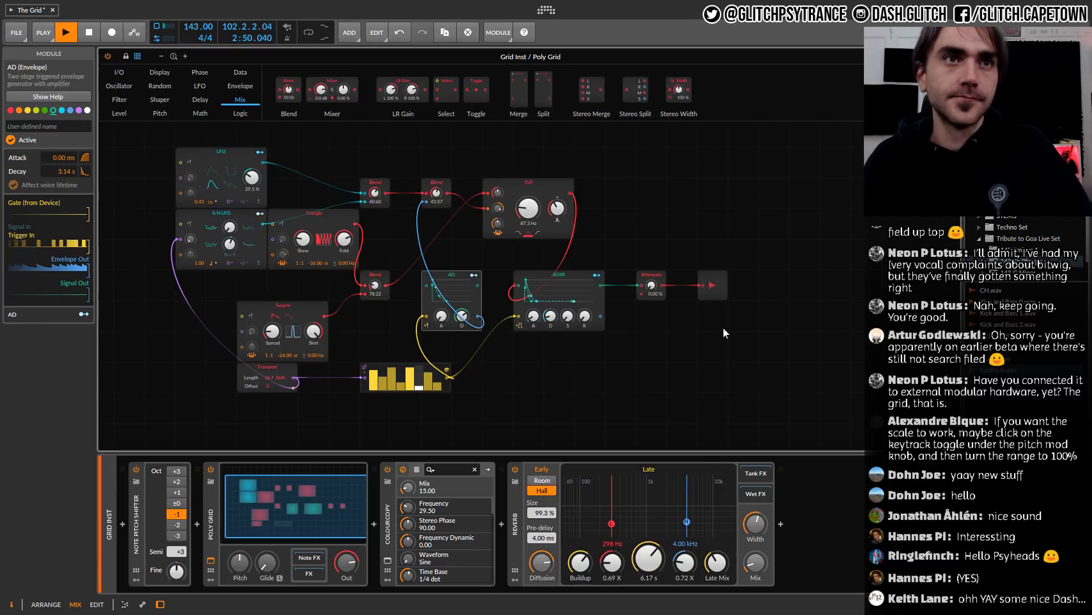
Restore the Attenuate to 100% and set the Blend beside the SVF to 70:30
{"action": "left_click", "coordinate": [702, 205]}
{"action": "left_click_drag", "start_coordinate": [652, 285], "coordinate": [651, 228]}
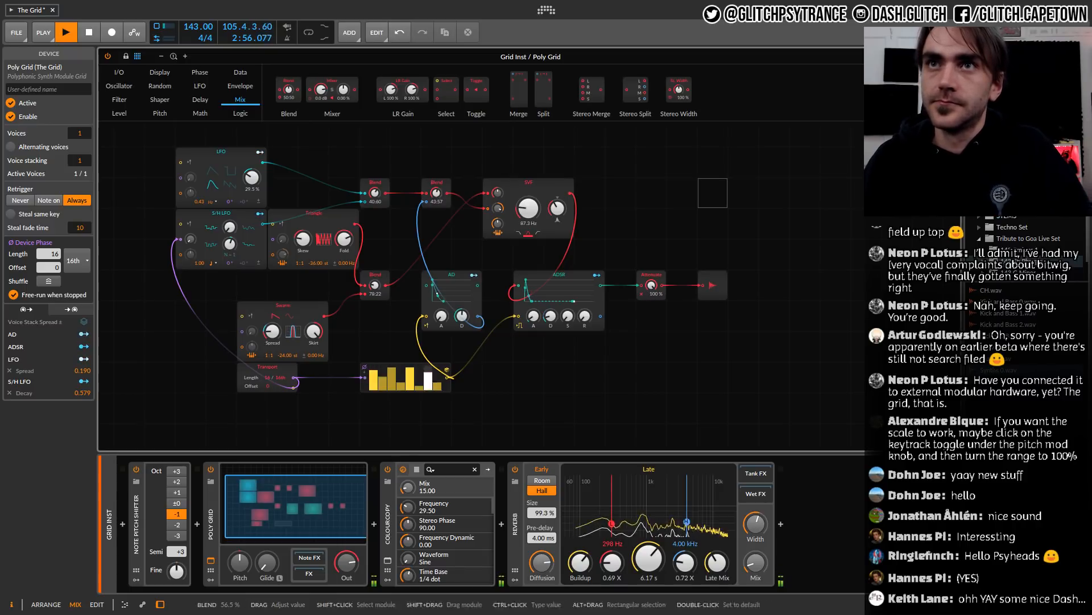
{"action": "left_click_drag", "start_coordinate": [443, 195], "coordinate": [444, 196]}
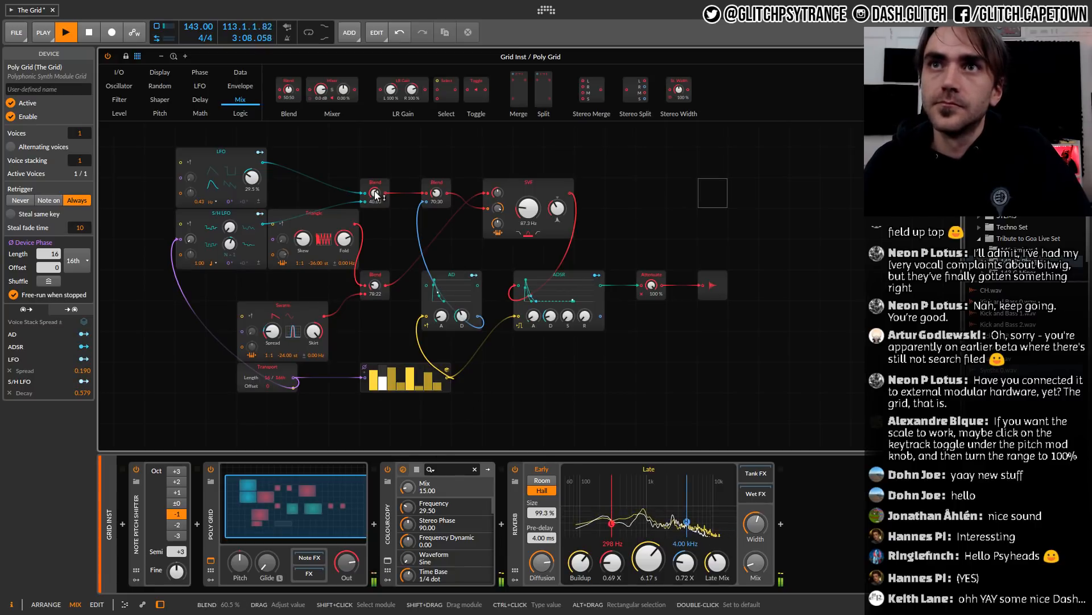
Set the Blend fed by the two LFOs to 41:59 and redraw the Probabilities steps as a sparser pattern with only a few bars
{"action": "left_click_drag", "start_coordinate": [376, 195], "coordinate": [376, 195]}
{"action": "left_click_drag", "start_coordinate": [498, 207], "coordinate": [499, 207]}
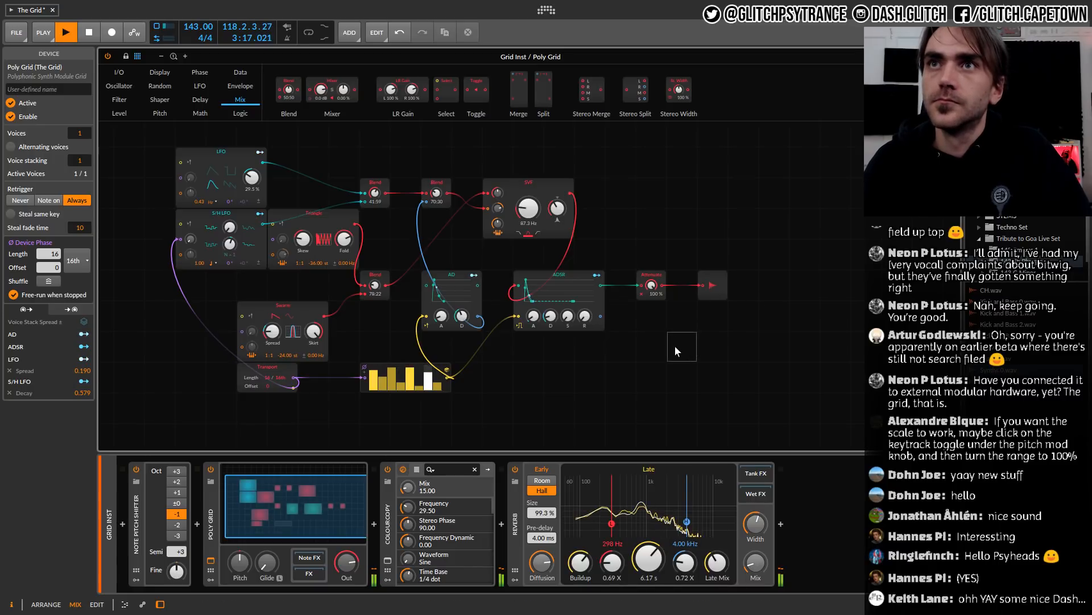
{"action": "mouse_move", "coordinate": [374, 390]}
{"action": "left_mouse_down"}
{"action": "mouse_move", "coordinate": [387, 376]}
{"action": "mouse_move", "coordinate": [443, 384]}
{"action": "left_mouse_up"}
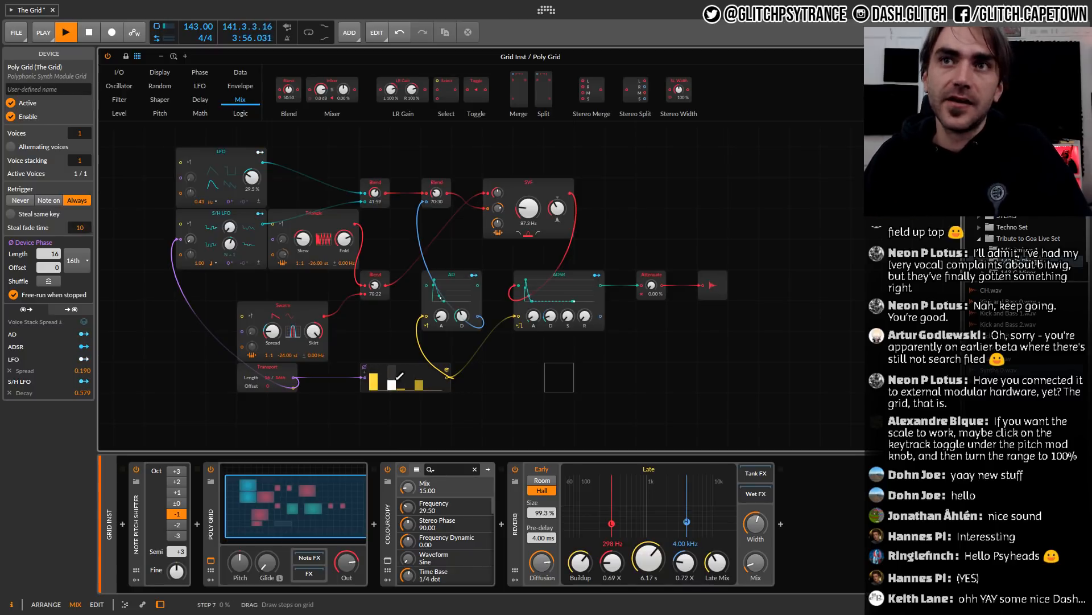
Read the help page of the Probabilities module, covering its Phase In, Gate Out and step probabilities
{"action": "left_click", "coordinate": [364, 385]}
{"action": "key", "text": "F1"}
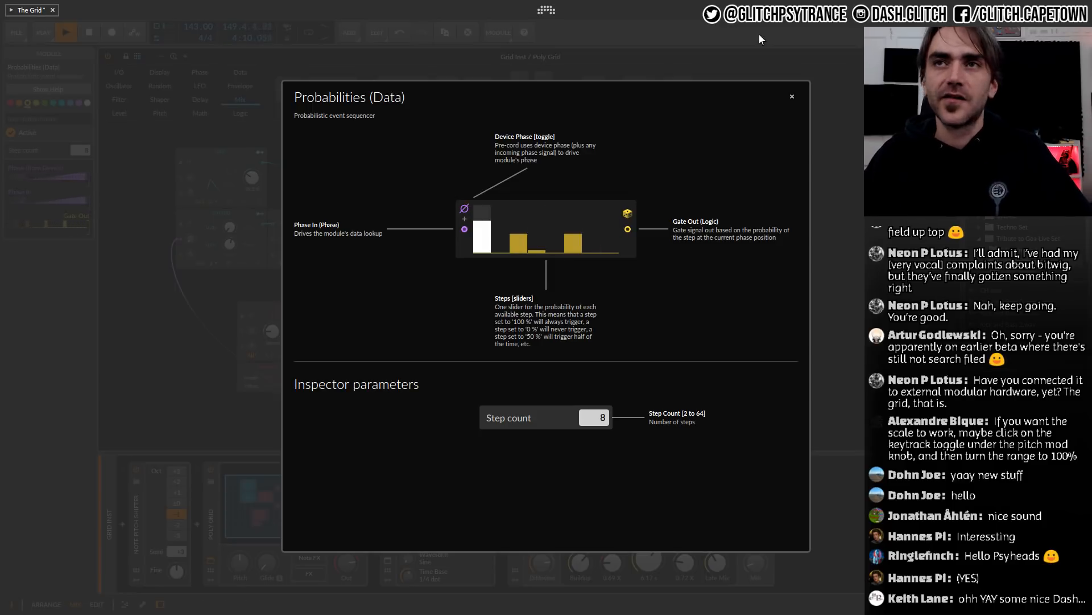
{"action": "left_click", "coordinate": [792, 96]}
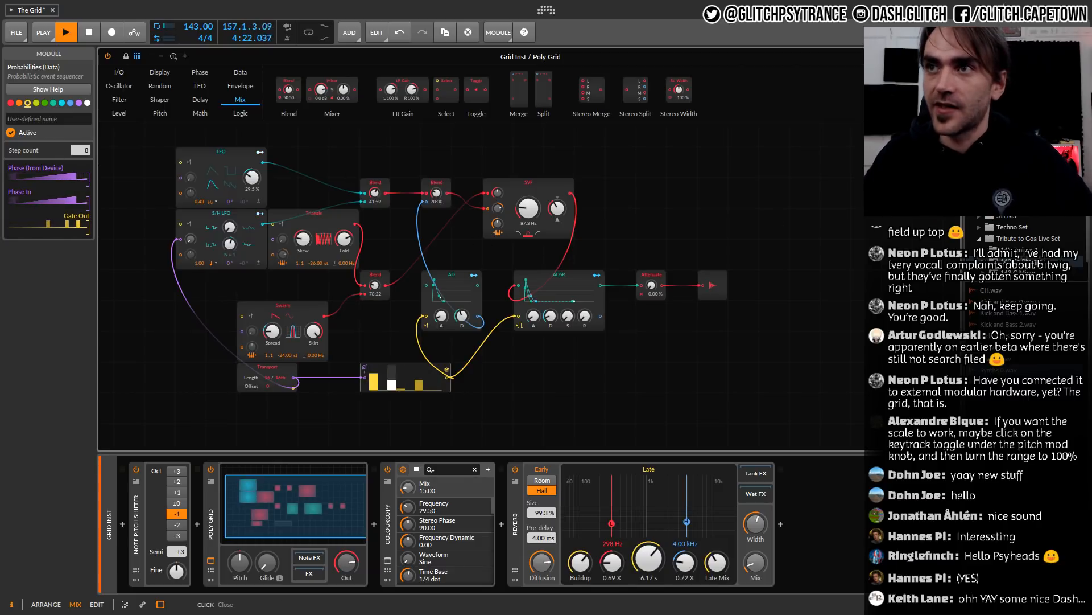
Place a Kick and Bass clip in the Grid Fx track's Scene 2 slot, launch it and raise the track's volume
{"action": "left_click", "coordinate": [952, 57]}
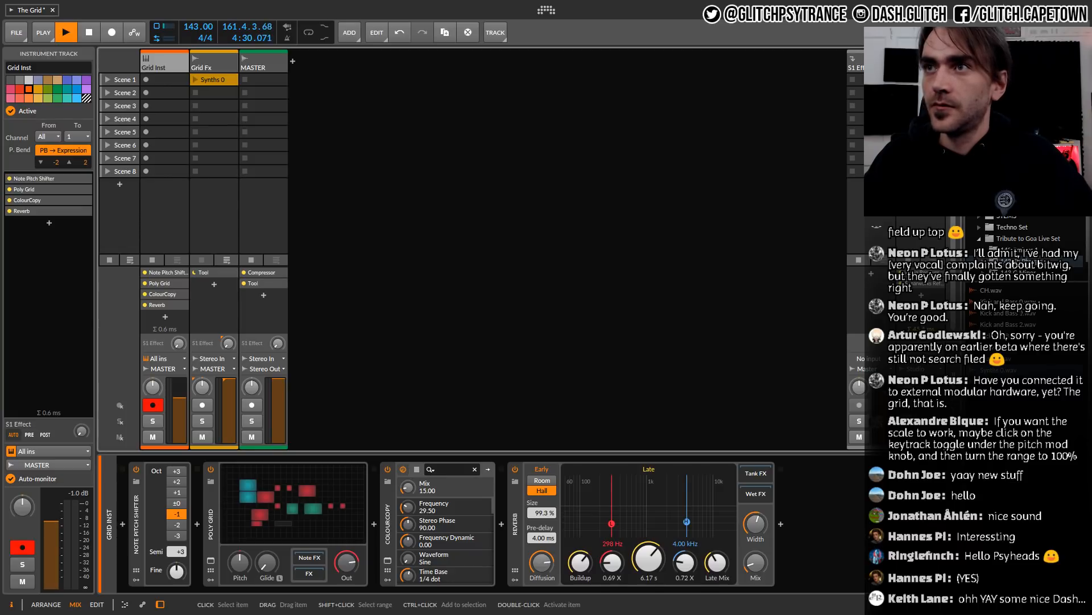
{"action": "left_click_drag", "start_coordinate": [1002, 302], "coordinate": [216, 95]}
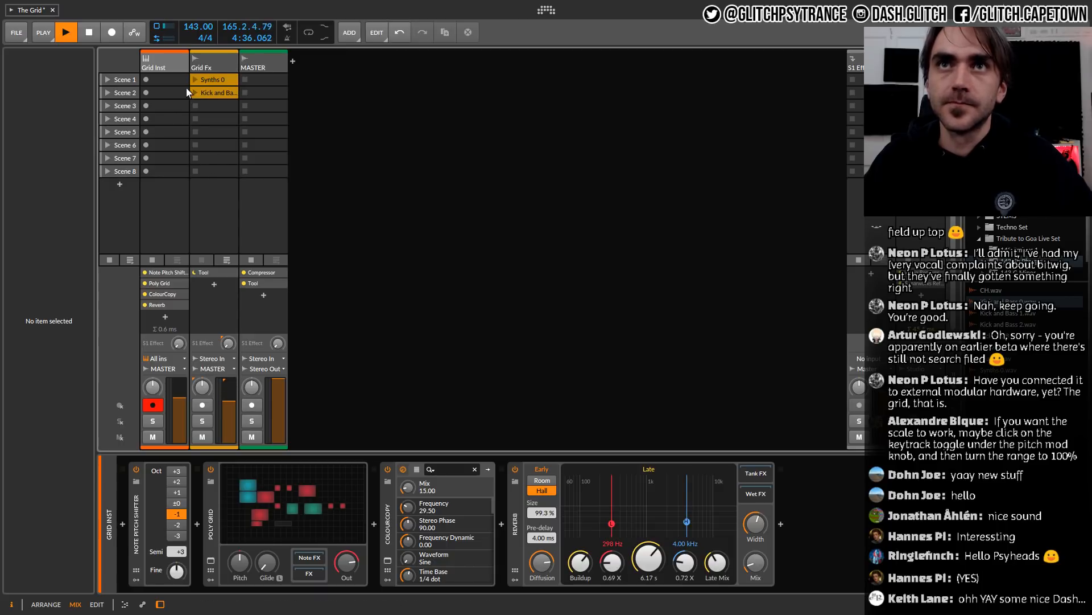
{"action": "left_click", "coordinate": [195, 93]}
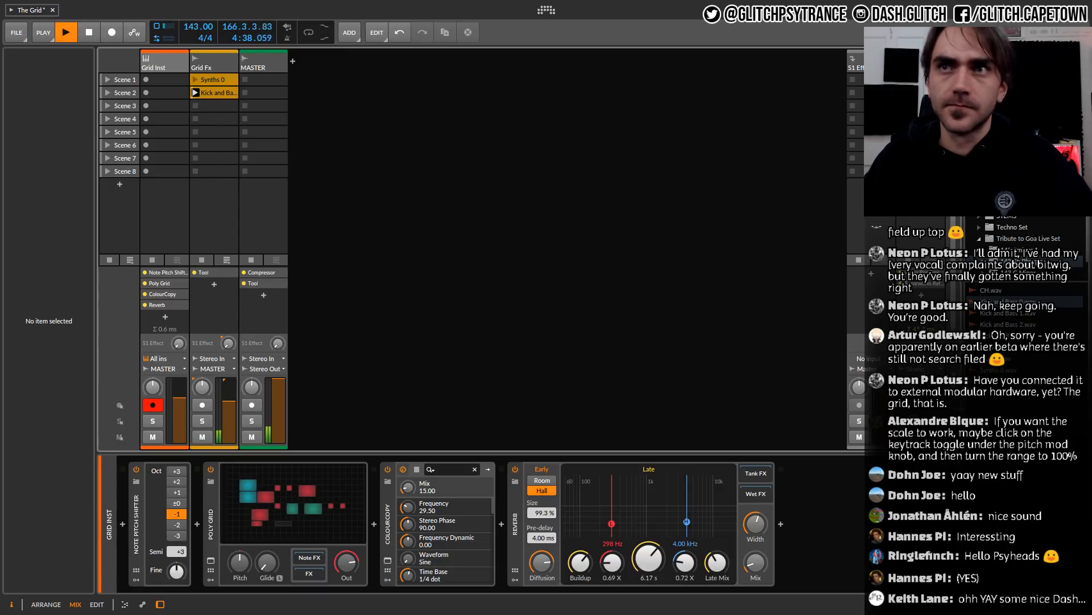
{"action": "left_click_drag", "start_coordinate": [1007, 313], "coordinate": [501, 166]}
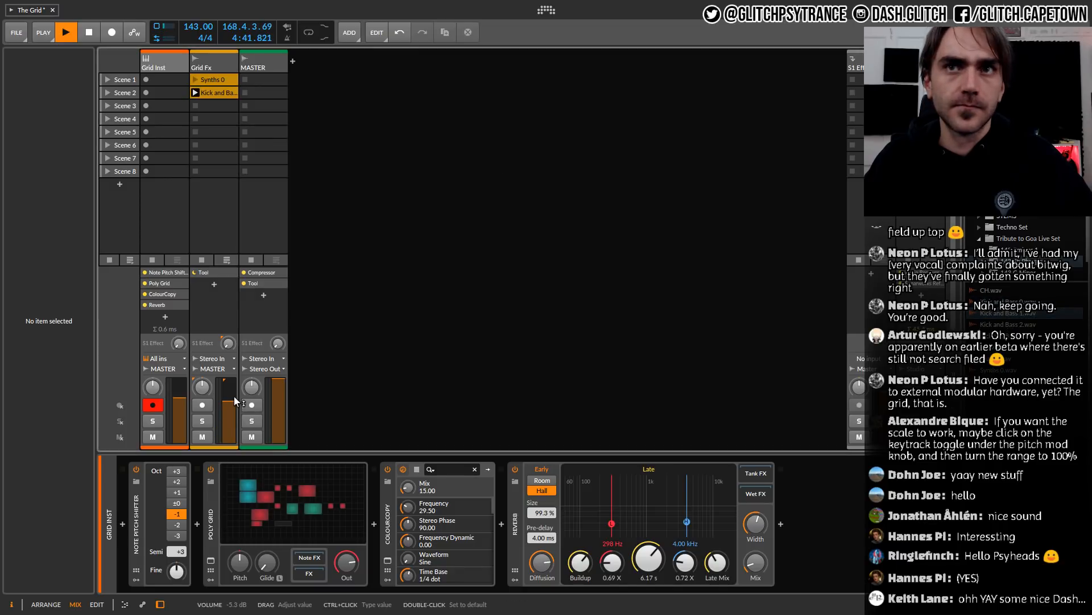
{"action": "left_click_drag", "start_coordinate": [235, 401], "coordinate": [235, 383]}
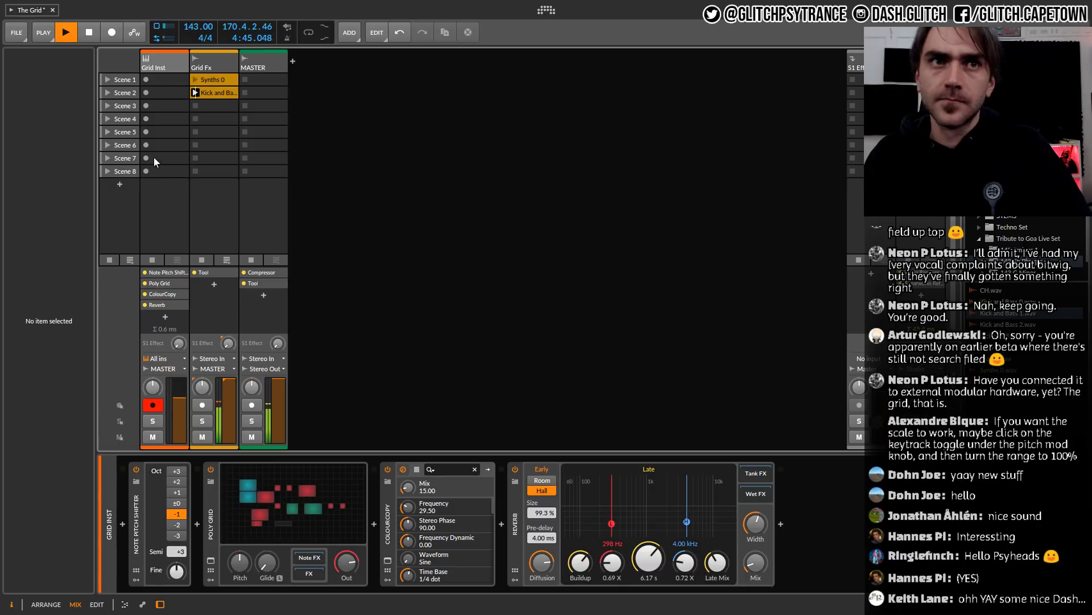
Reopen the Grid Inst track's Poly Grid, restore the Attenuate to 100% and lower the SVF cutoff to 47.6 Hz
{"action": "left_click", "coordinate": [172, 59]}
{"action": "left_click", "coordinate": [252, 505]}
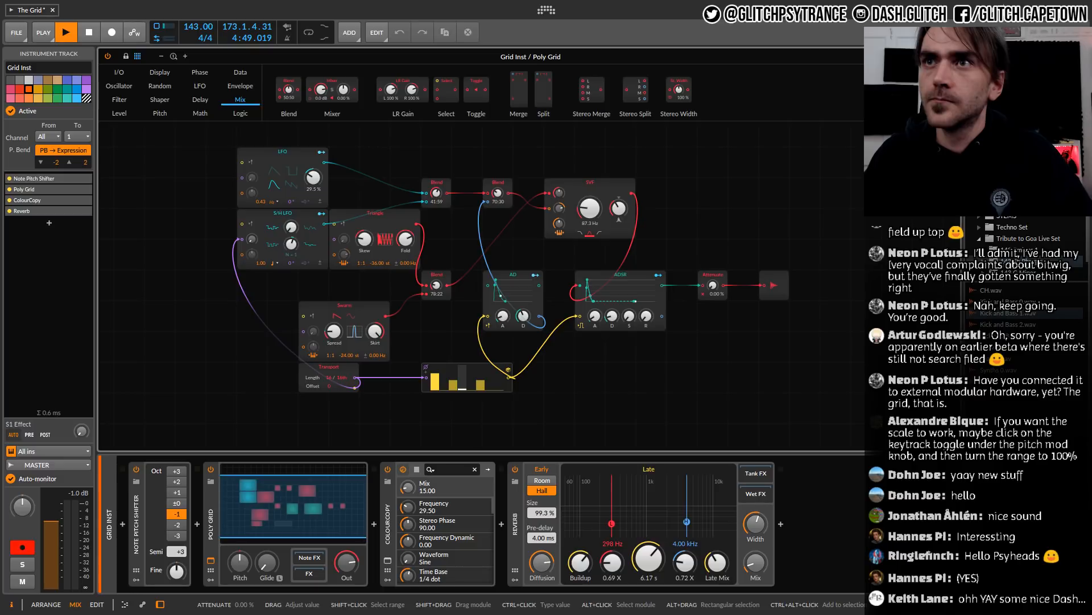
{"action": "left_click_drag", "start_coordinate": [713, 285], "coordinate": [712, 250]}
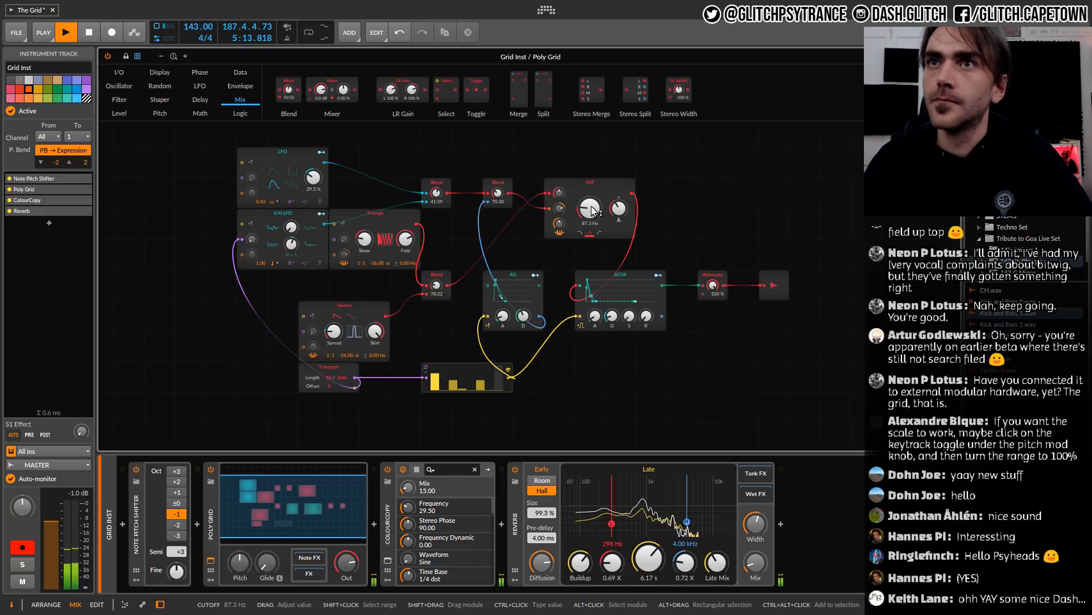
{"action": "mouse_move", "coordinate": [594, 211]}
{"action": "left_mouse_down"}
{"action": "mouse_move", "coordinate": [559, 193]}
{"action": "mouse_move", "coordinate": [564, 211]}
{"action": "mouse_move", "coordinate": [594, 211]}
{"action": "left_mouse_up"}
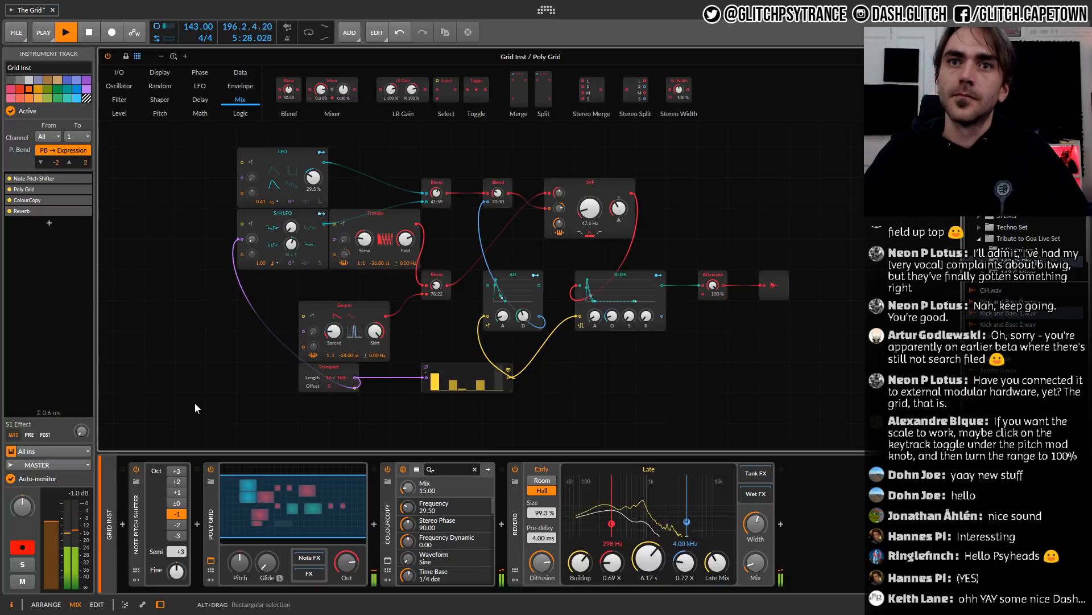
Switch to the Arrange layout, stop playback and reopen the Poly Grid patch from the device chain
{"action": "left_click", "coordinate": [388, 529]}
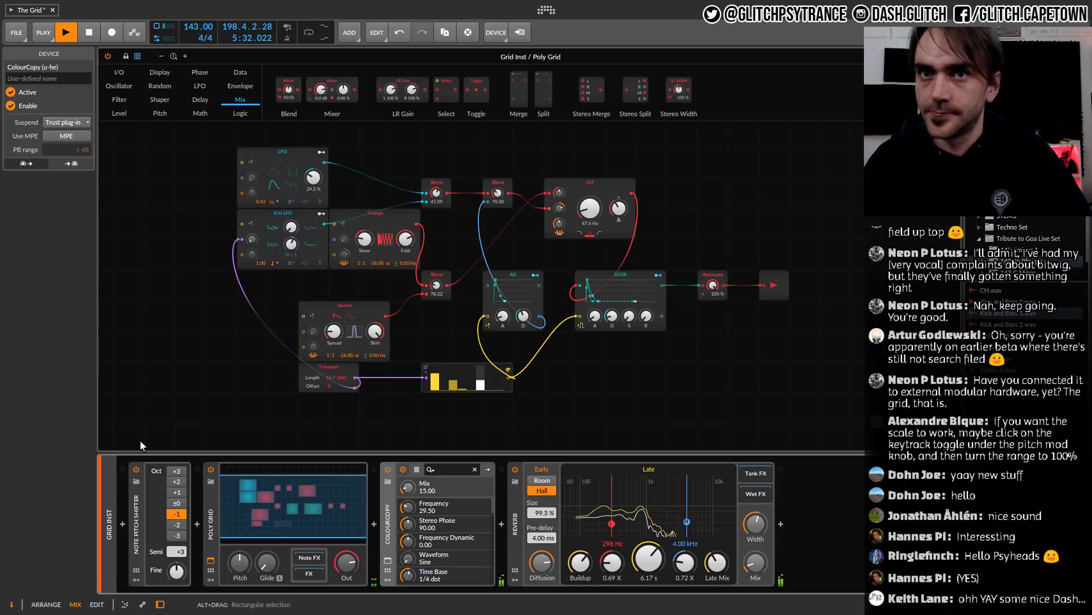
{"action": "left_click", "coordinate": [46, 604]}
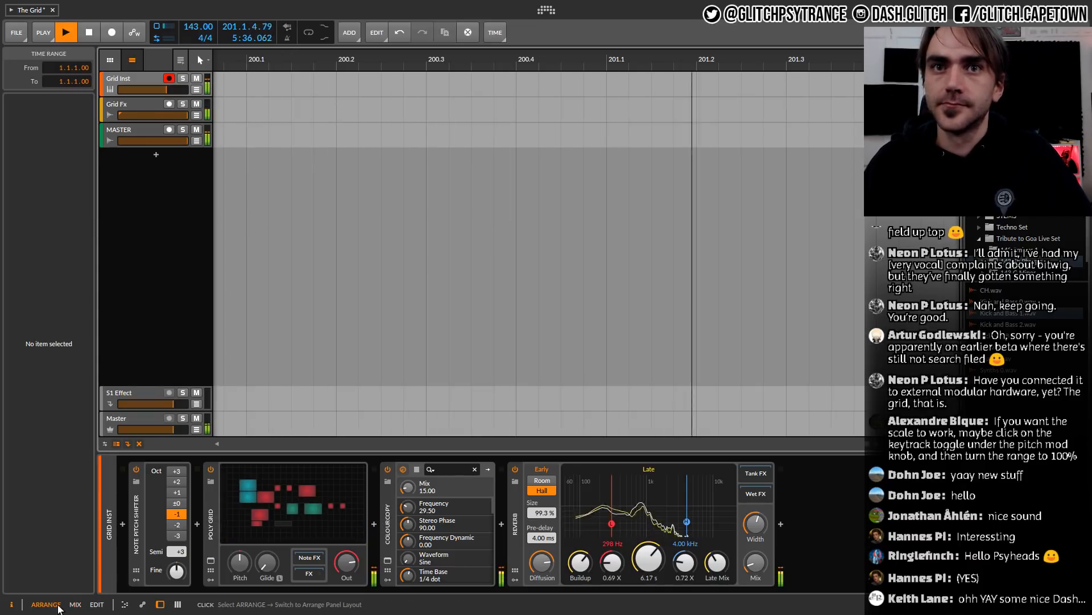
{"action": "key", "text": "space"}
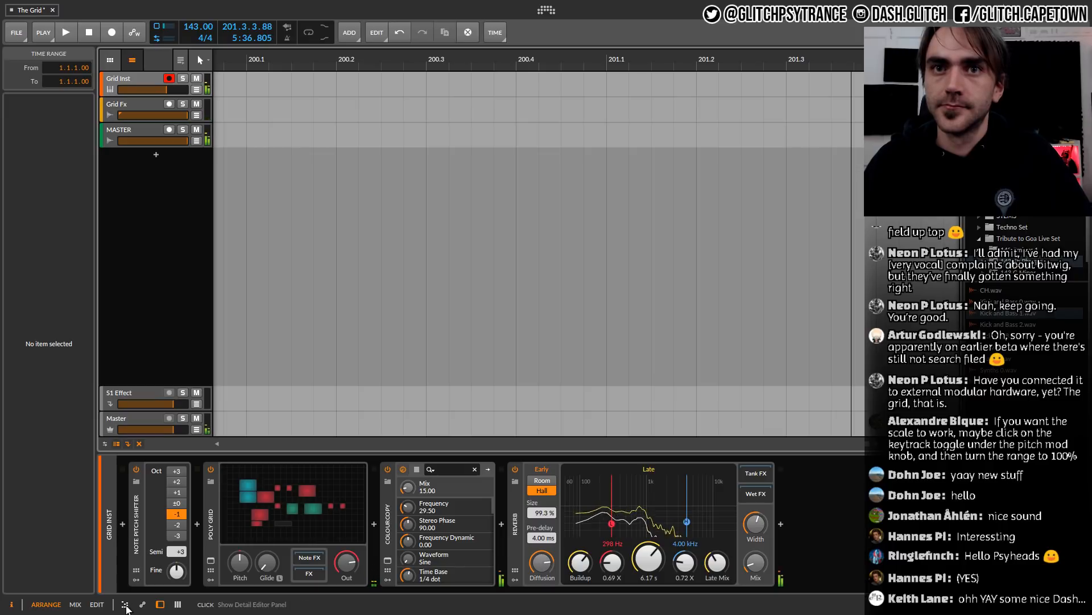
{"action": "left_click", "coordinate": [126, 605]}
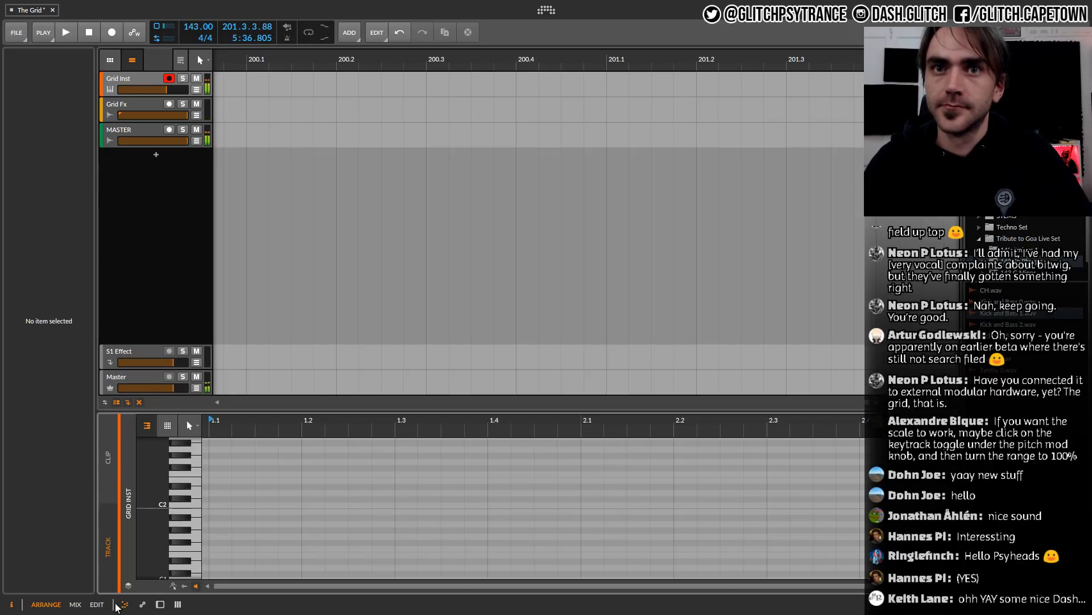
{"action": "left_click", "coordinate": [160, 604]}
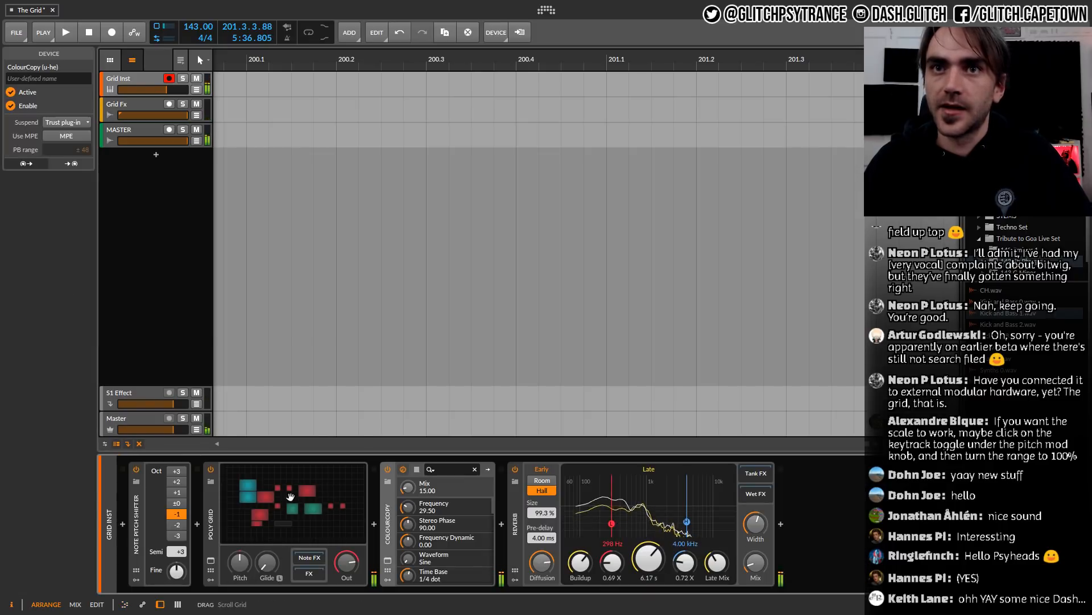
{"action": "left_click", "coordinate": [290, 497]}
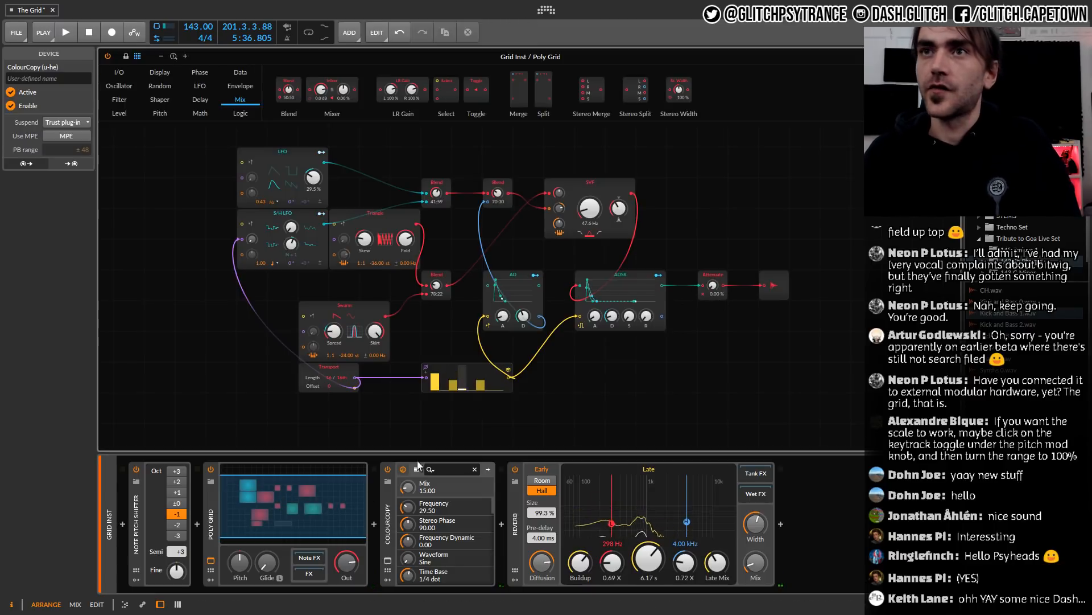
Delete the ColourCopy delay from the Grid Inst device chain
{"action": "left_click", "coordinate": [388, 512]}
{"action": "right_click", "coordinate": [388, 512]}
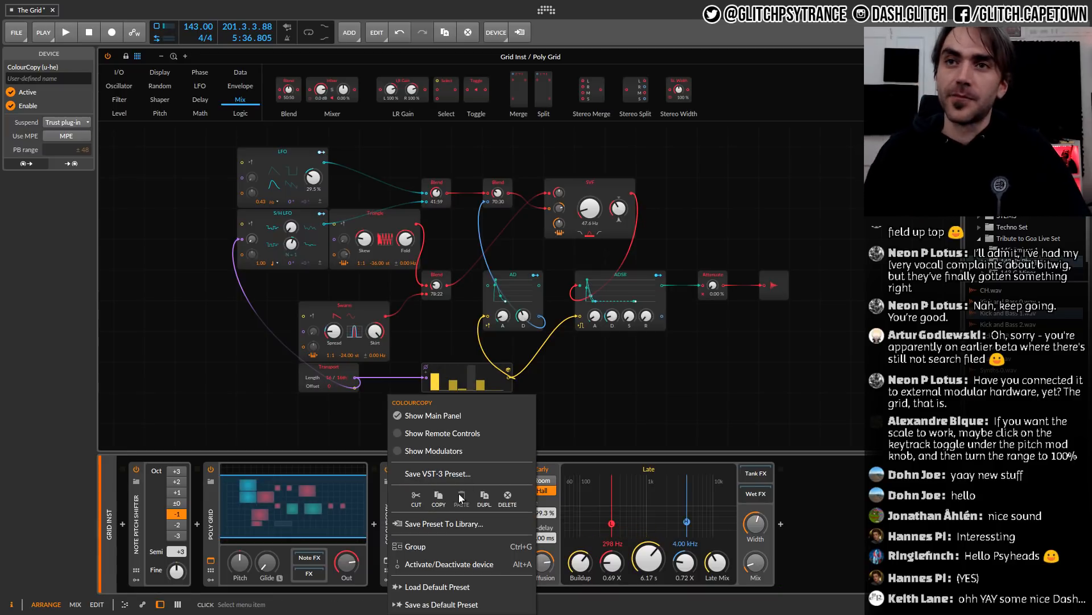
{"action": "left_click", "coordinate": [505, 501]}
Insert an FX Grid device between the Poly Grid and the Reverb
{"action": "left_click", "coordinate": [375, 525]}
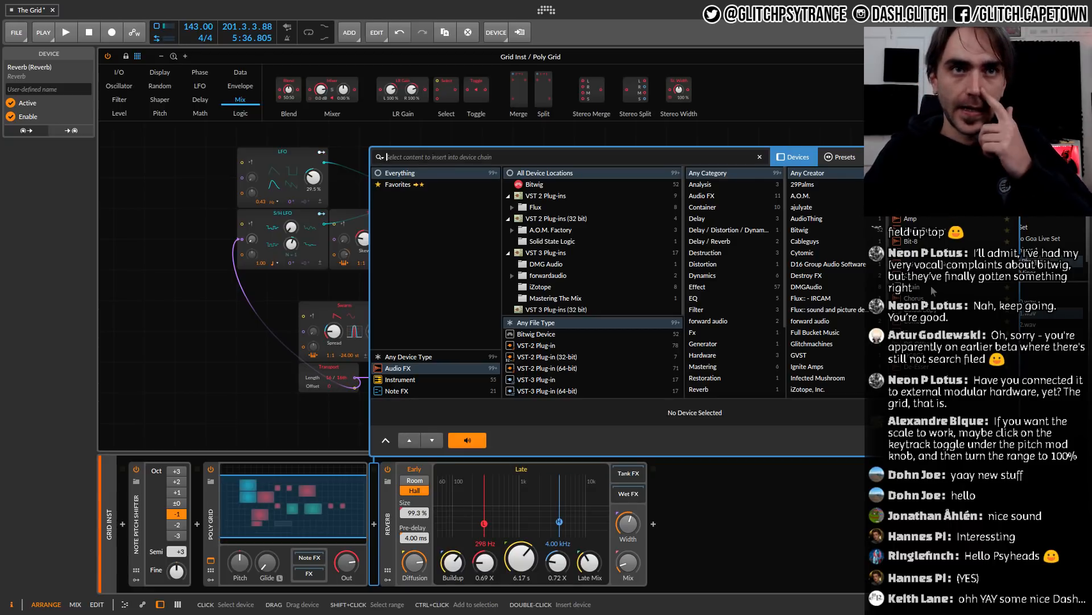
{"action": "scroll", "coordinate": [932, 287], "scroll_direction": "down", "scroll_amount": 5}
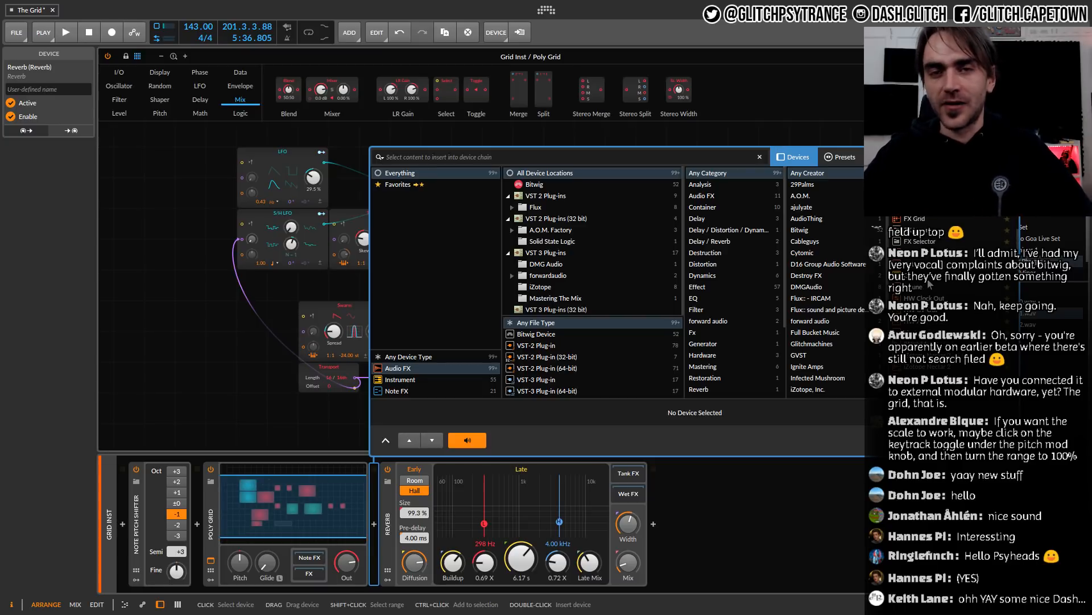
{"action": "scroll", "coordinate": [928, 283], "scroll_direction": "down", "scroll_amount": 3}
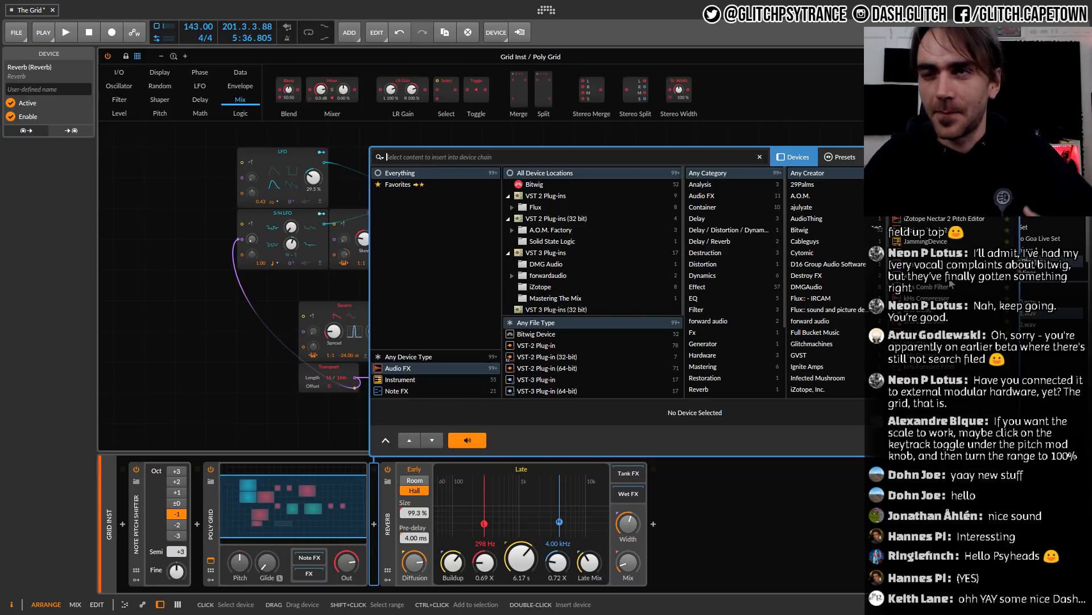
{"action": "scroll", "coordinate": [954, 290], "scroll_direction": "down", "scroll_amount": 6}
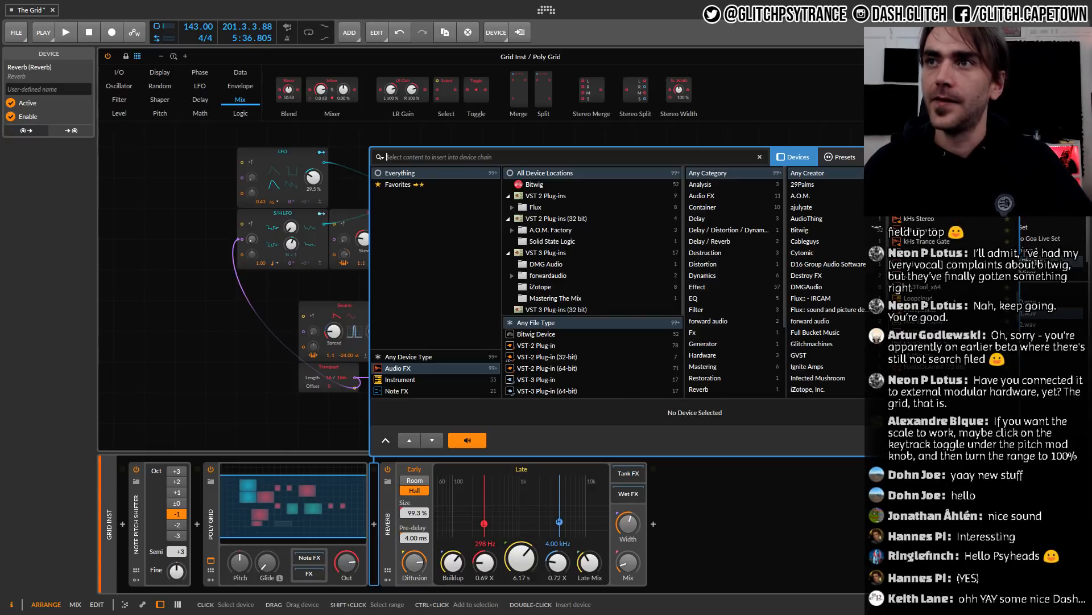
{"action": "scroll", "coordinate": [945, 285], "scroll_direction": "down", "scroll_amount": 5}
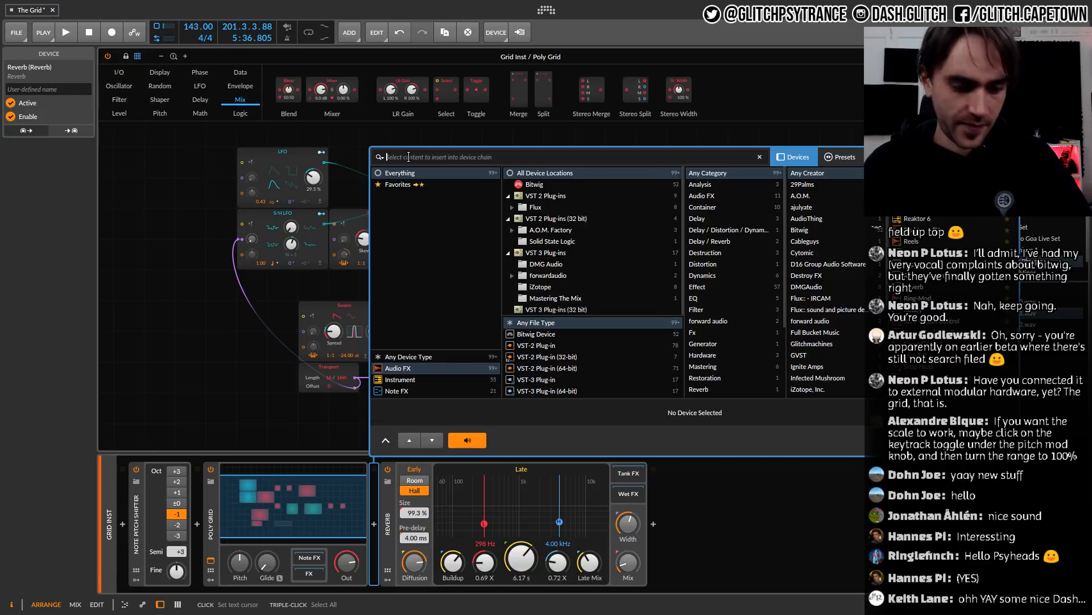
{"action": "type", "text": "fx"}
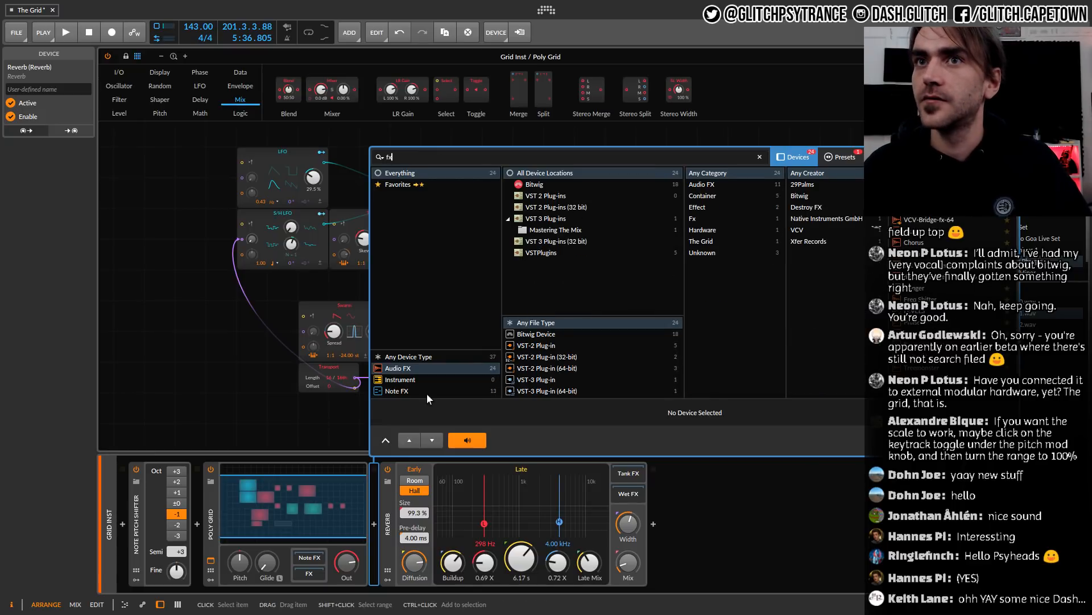
{"action": "key", "text": "BackSpace"}
{"action": "key", "text": "BackSpace"}
{"action": "type", "text": "gr"}
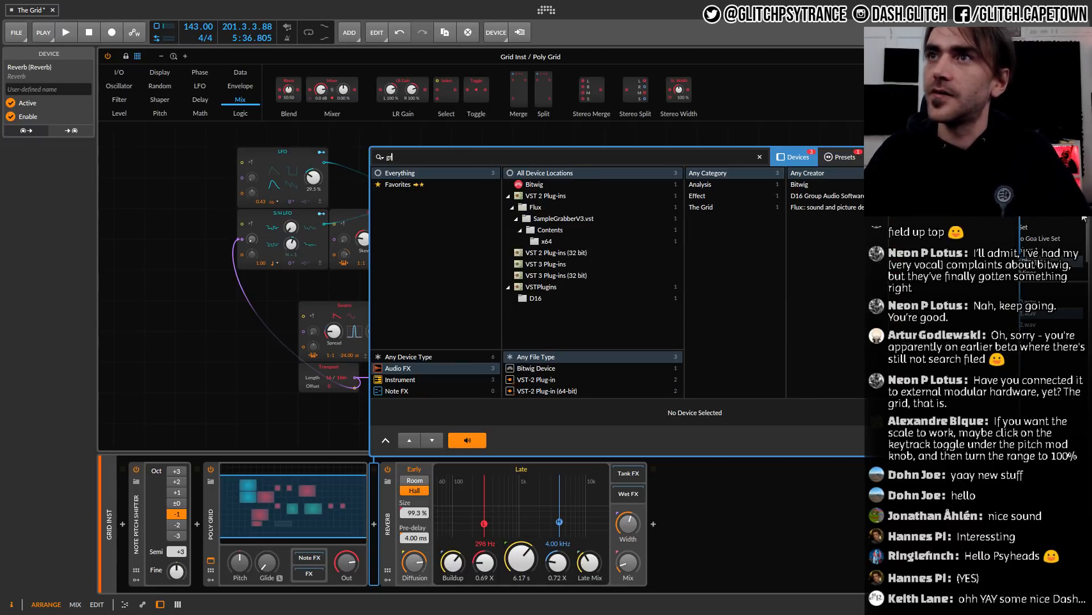
{"action": "key", "text": "Down"}
{"action": "key", "text": "Return"}
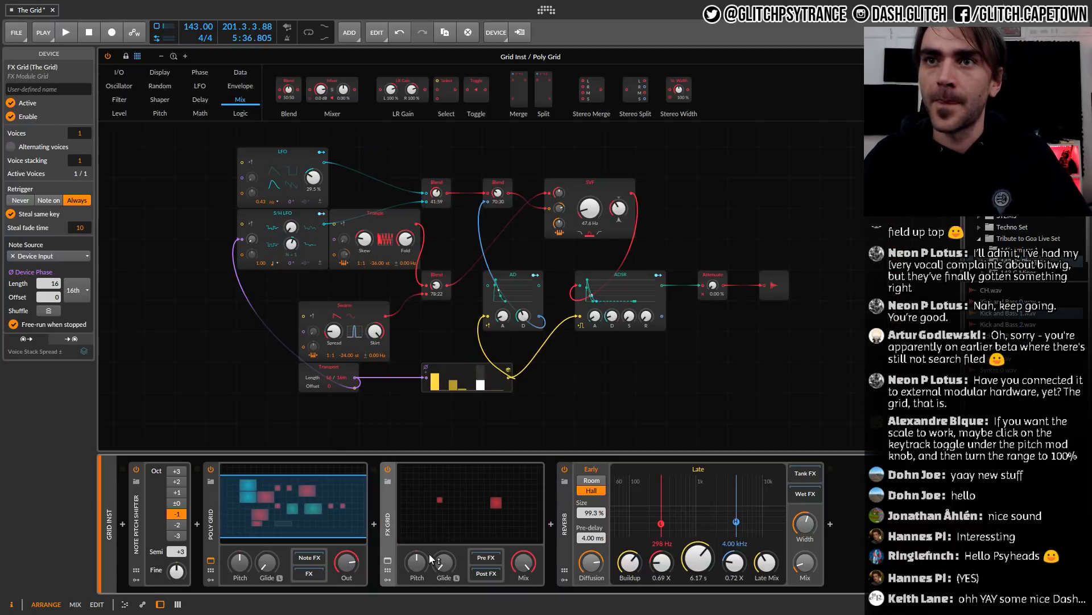
Open the FX Grid patch and move its Audio In module up and farther from the Audio Out
{"action": "left_click", "coordinate": [446, 507]}
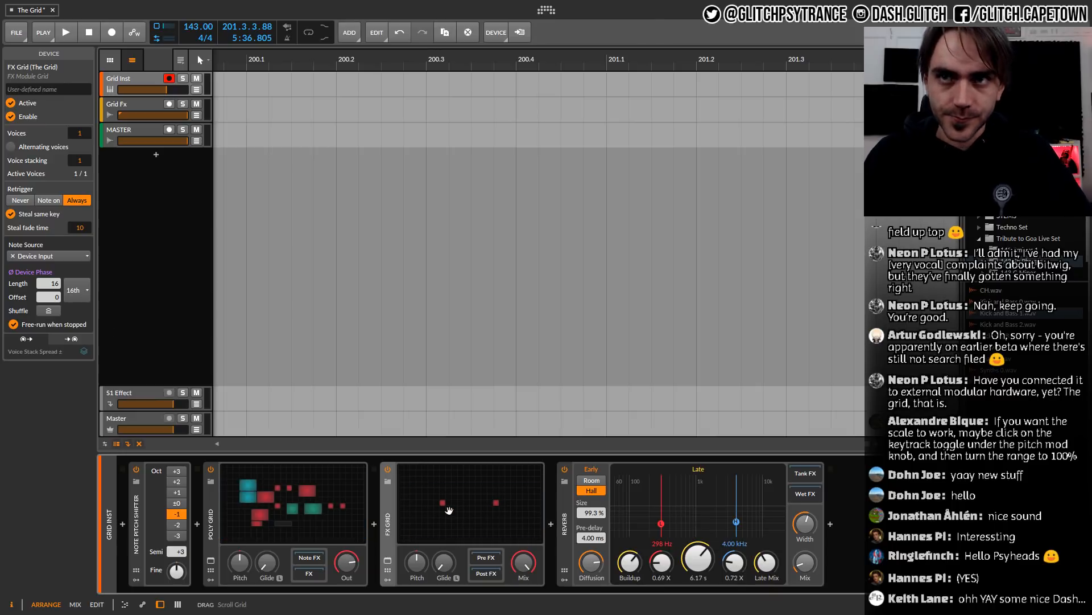
{"action": "left_click", "coordinate": [446, 506]}
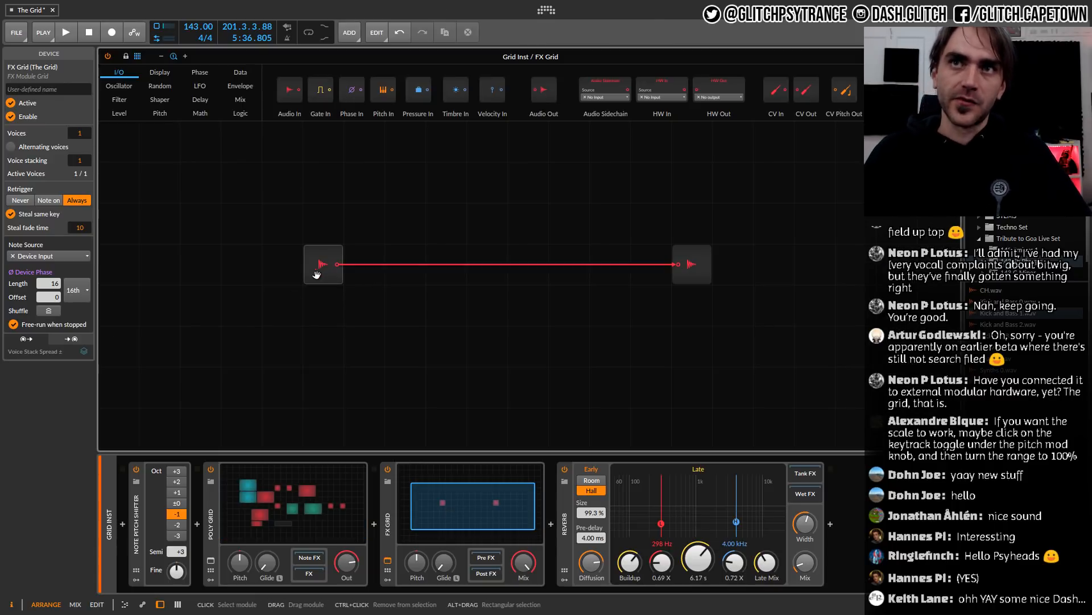
{"action": "left_click_drag", "start_coordinate": [319, 271], "coordinate": [239, 230]}
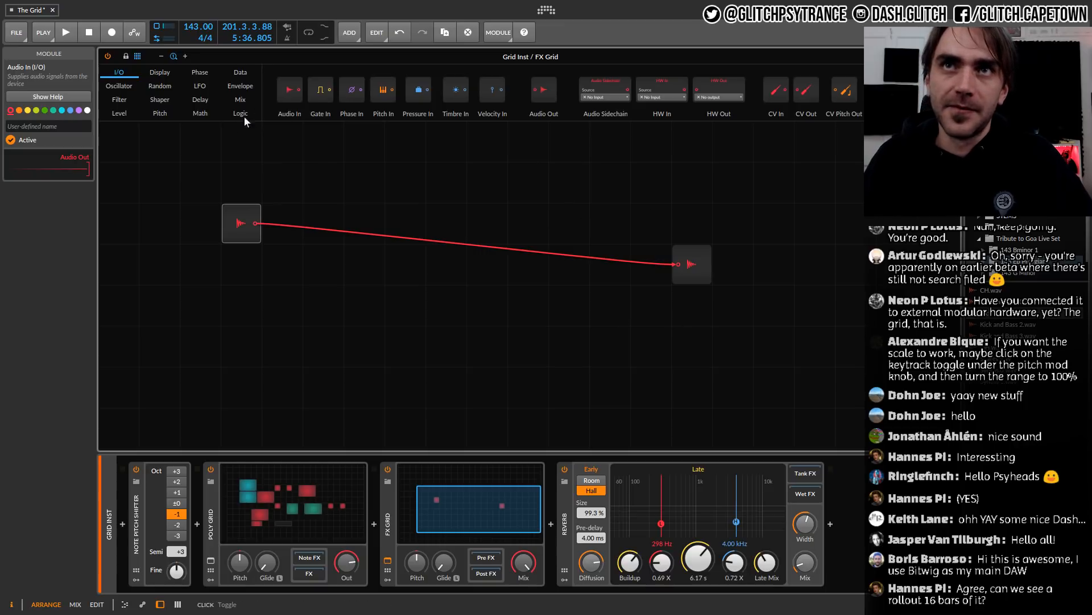
Add an Attenuate module at 100% between Audio In and Audio Out, lined up with them and spaced slightly before the output
{"action": "left_click", "coordinate": [239, 101]}
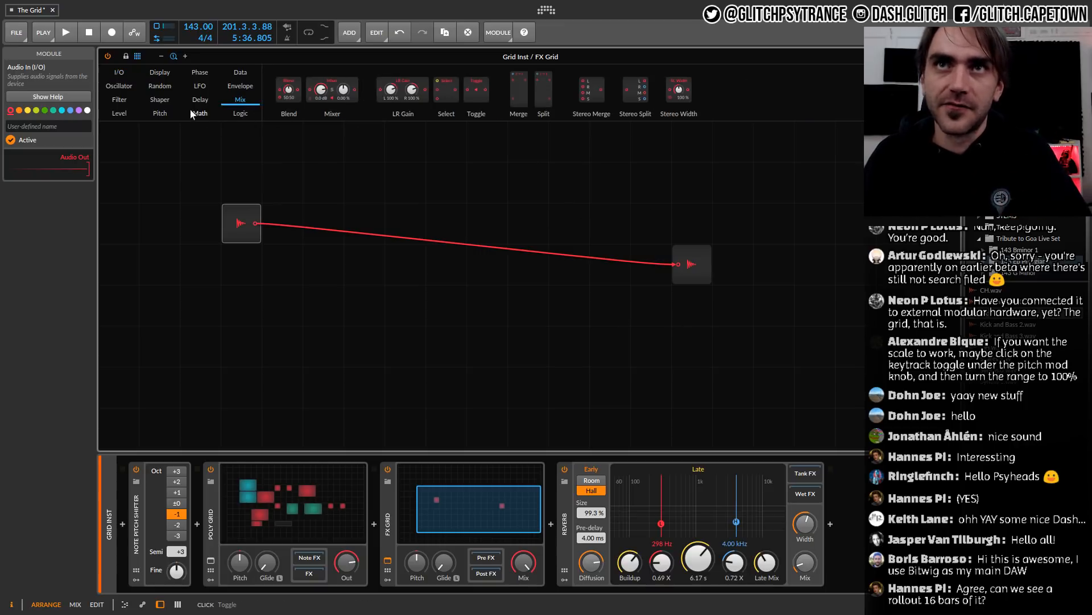
{"action": "left_click", "coordinate": [125, 115]}
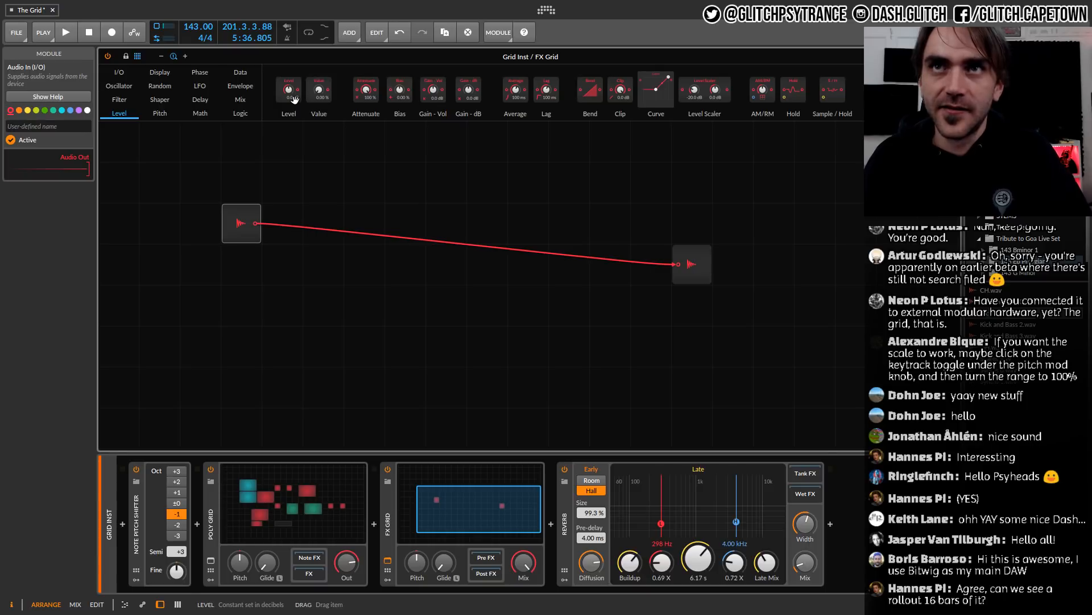
{"action": "left_click_drag", "start_coordinate": [365, 90], "coordinate": [595, 310]}
{"action": "left_click_drag", "start_coordinate": [257, 223], "coordinate": [675, 267]}
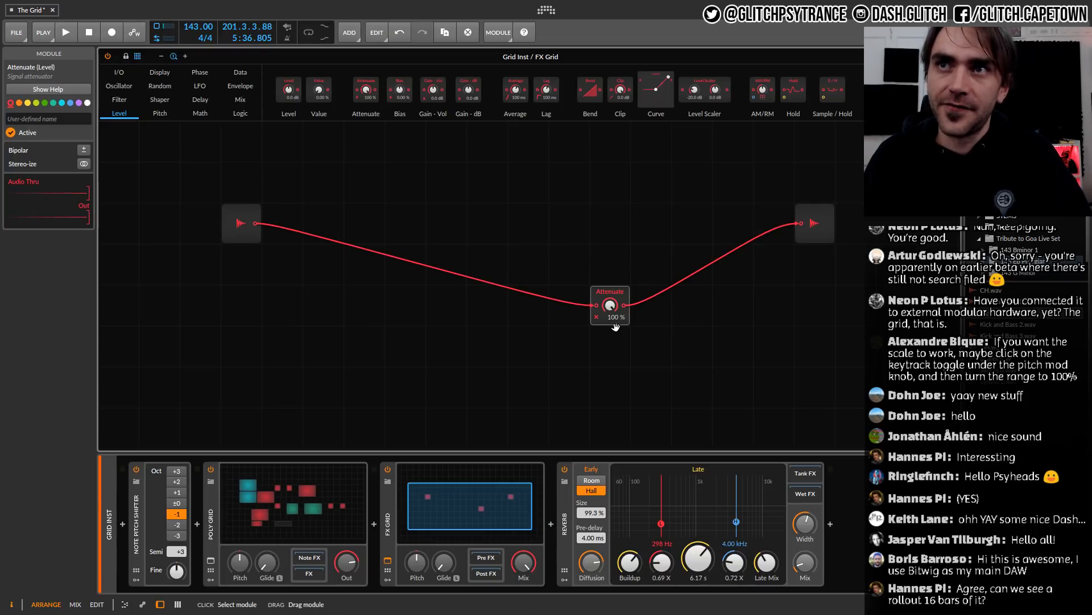
{"action": "left_click_drag", "start_coordinate": [616, 326], "coordinate": [760, 231]}
{"action": "left_click", "coordinate": [767, 286]}
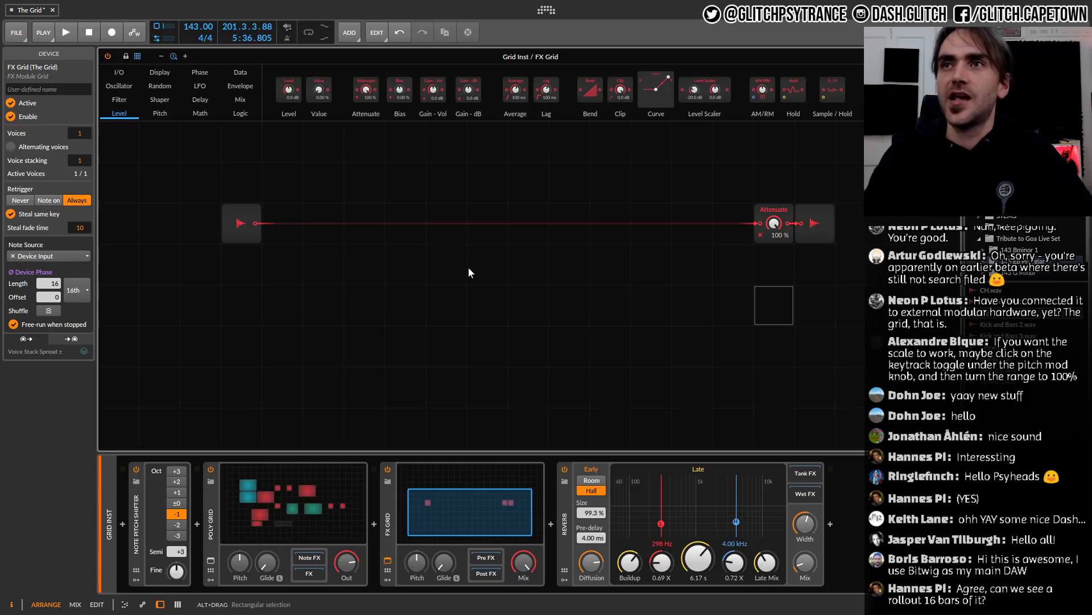
{"action": "left_click_drag", "start_coordinate": [767, 231], "coordinate": [705, 240]}
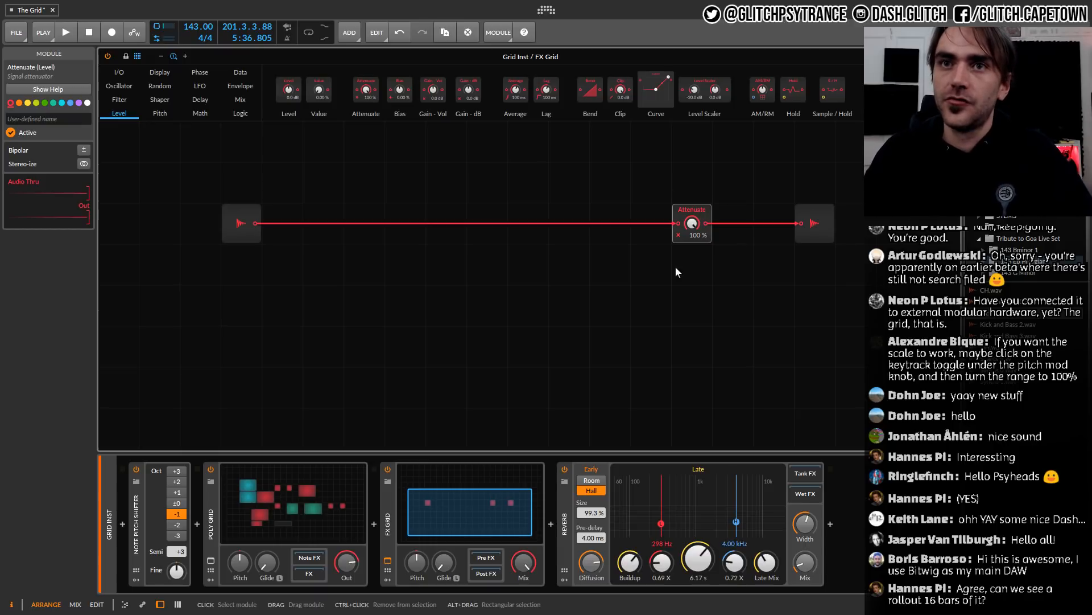
Return to the Poly Grid patch
{"action": "left_click", "coordinate": [227, 523]}
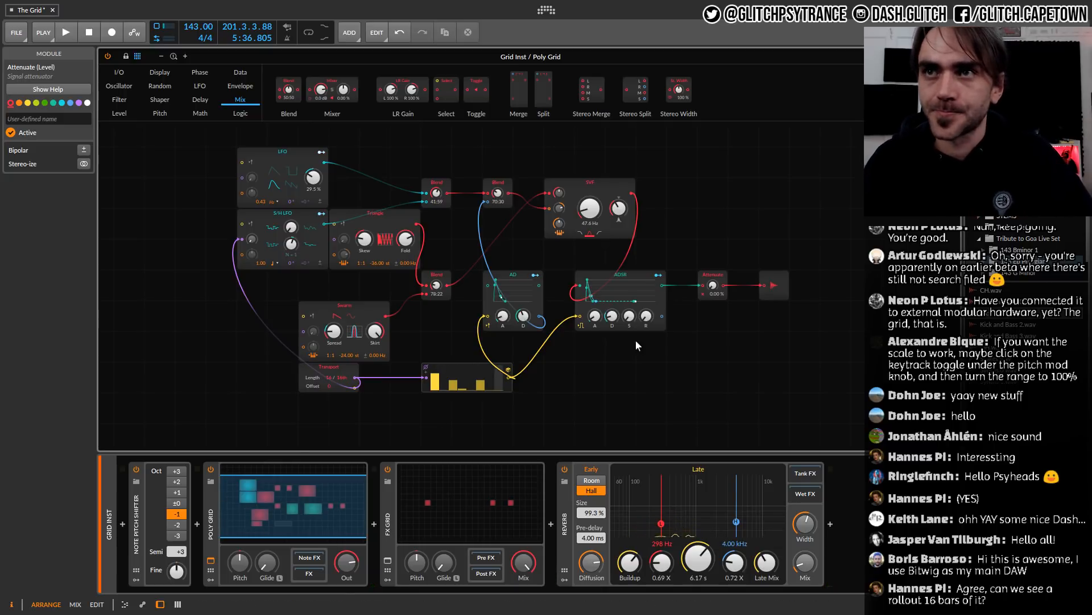
Set the Poly Grid's Attenuate module to 100 % and open the FX Grid for editing
{"action": "left_click_drag", "start_coordinate": [712, 286], "coordinate": [713, 262]}
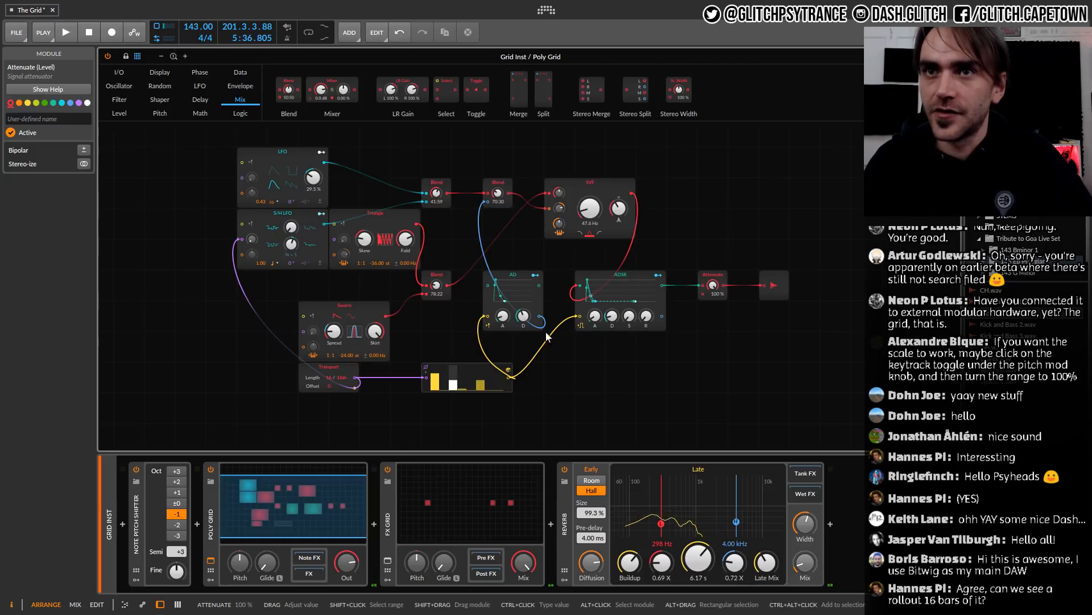
{"action": "left_click", "coordinate": [470, 505]}
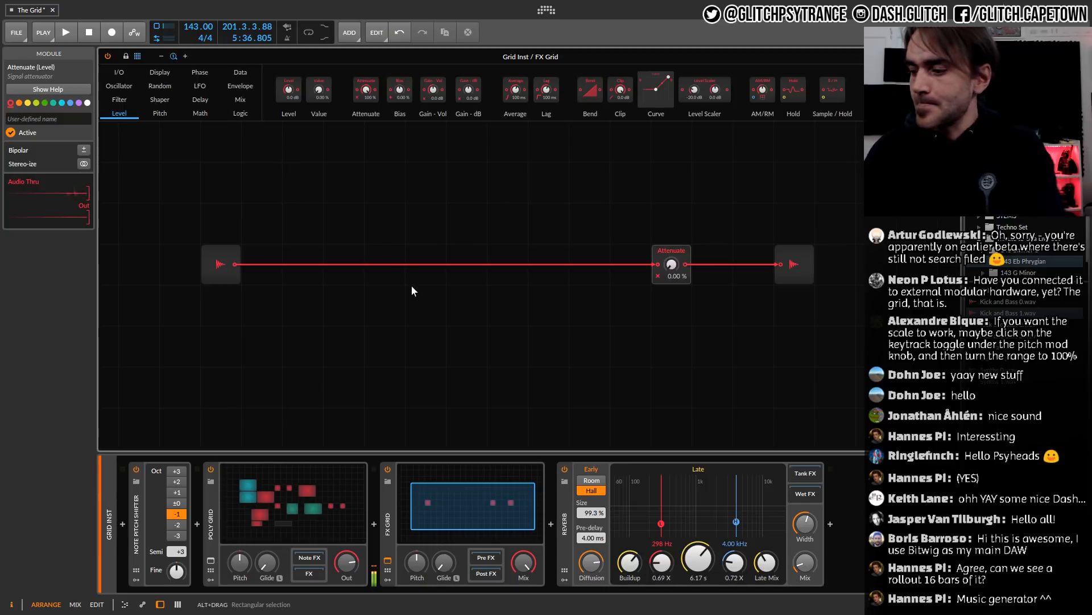
Add a Long Delay module below the signal cable, switch its delay unit to seconds and set its time to 0.02 ms
{"action": "left_click", "coordinate": [208, 103]}
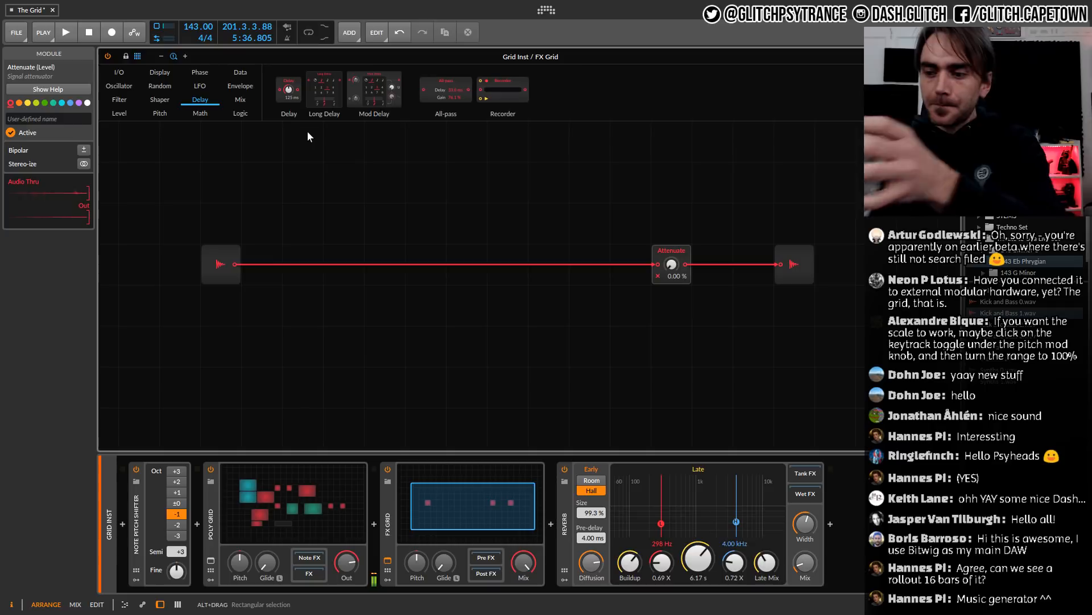
{"action": "left_click_drag", "start_coordinate": [325, 95], "coordinate": [404, 341]}
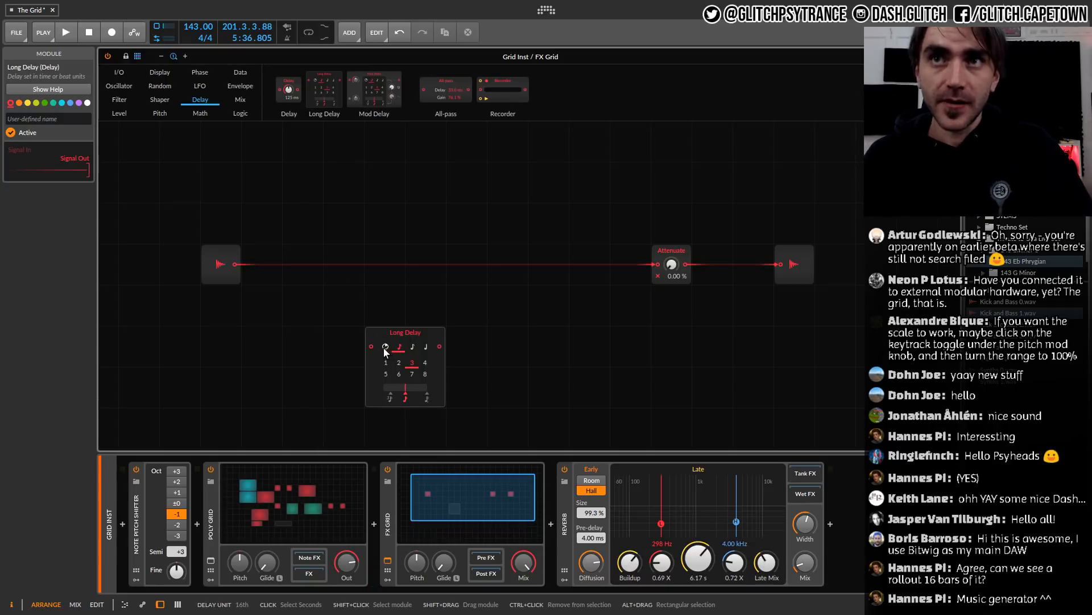
{"action": "left_click", "coordinate": [386, 346]}
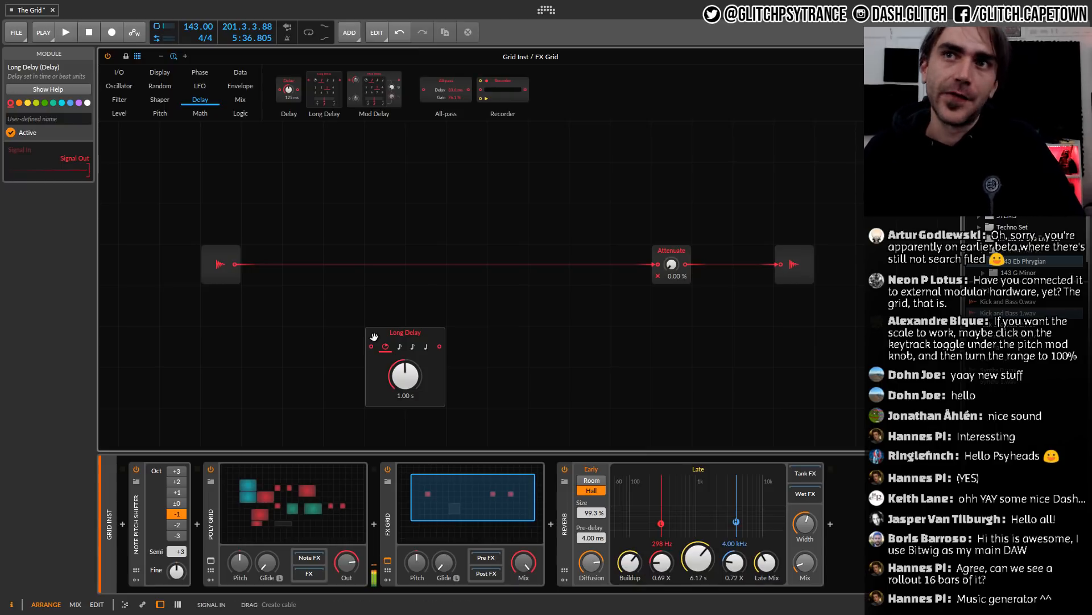
{"action": "left_click_drag", "start_coordinate": [406, 387], "coordinate": [407, 449]}
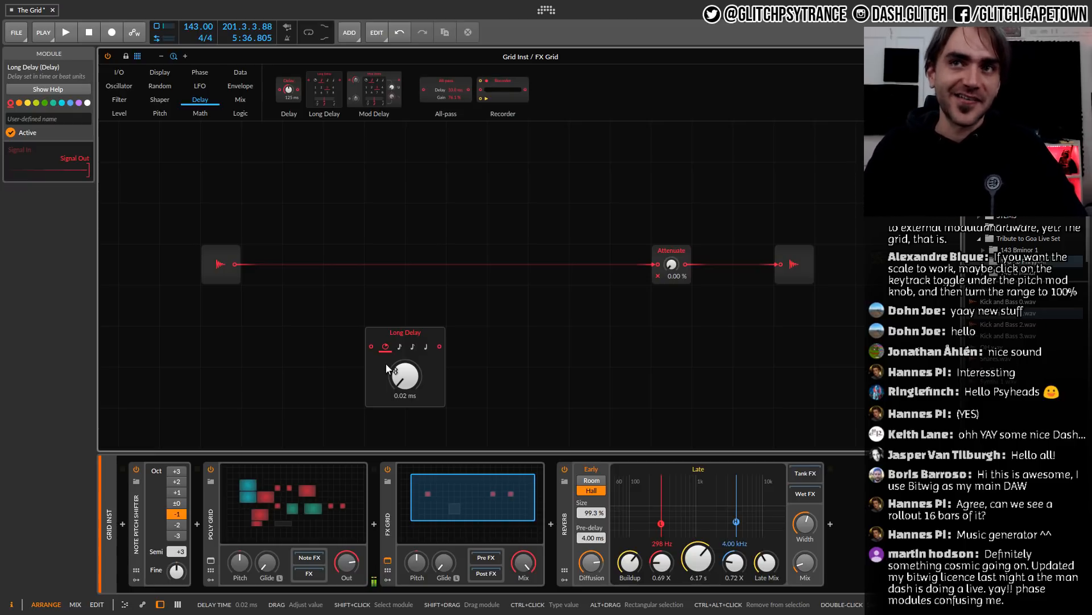
Route the audio input through the Long Delay into the Attenuate module and set the delay time to 1.12 ms
{"action": "left_click_drag", "start_coordinate": [235, 264], "coordinate": [371, 346]}
{"action": "left_click_drag", "start_coordinate": [439, 345], "coordinate": [658, 265]}
{"action": "left_click_drag", "start_coordinate": [401, 380], "coordinate": [401, 335]}
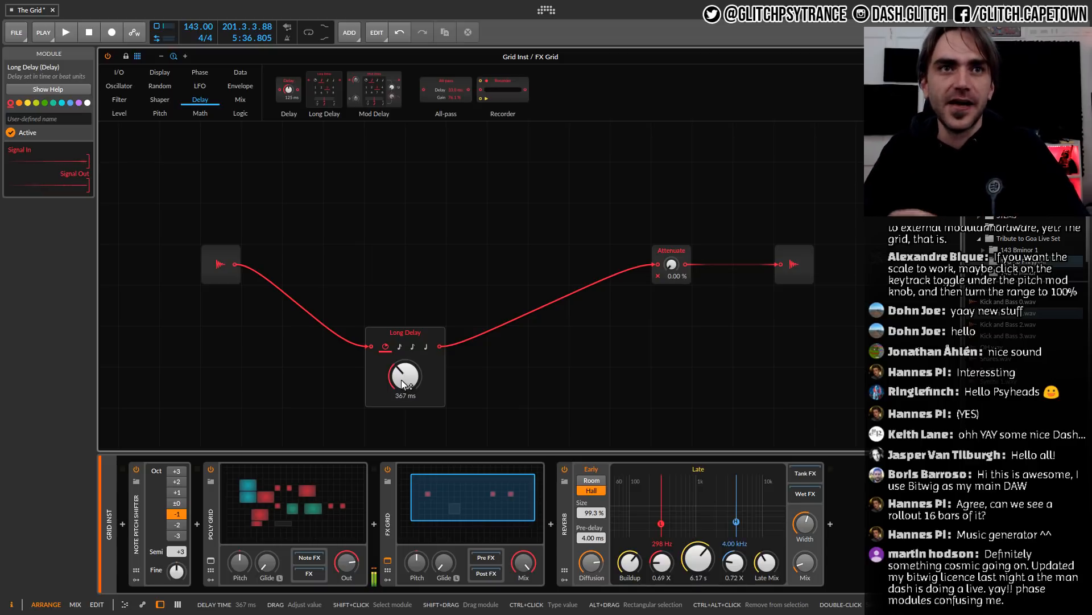
{"action": "left_click_drag", "start_coordinate": [409, 371], "coordinate": [408, 419]}
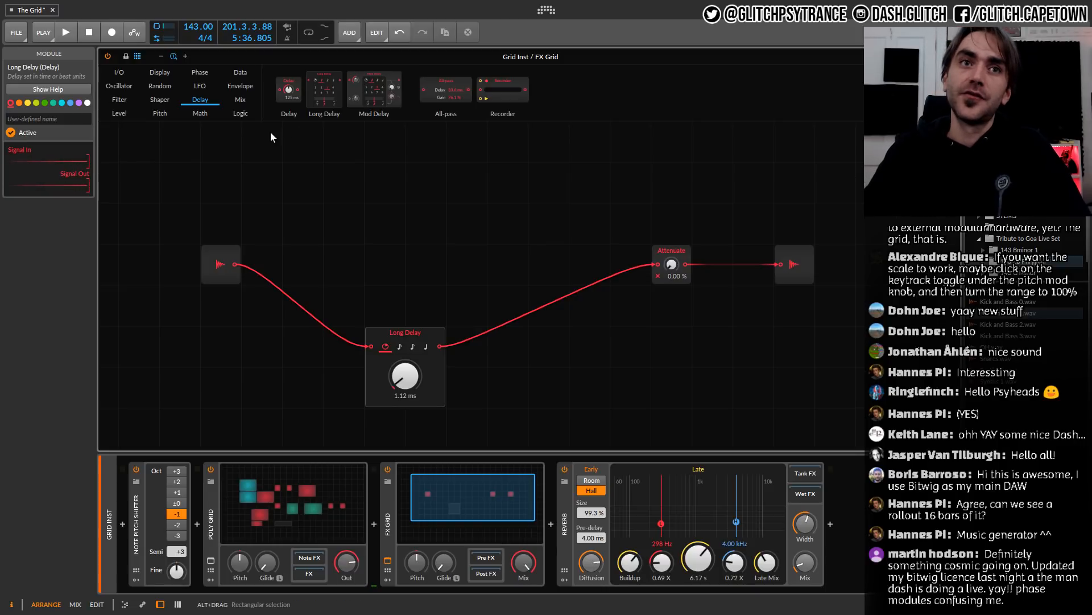
Place a Blend module before the Long Delay, mixing the audio input with the delay's output fed back into its second input
{"action": "left_click", "coordinate": [119, 114]}
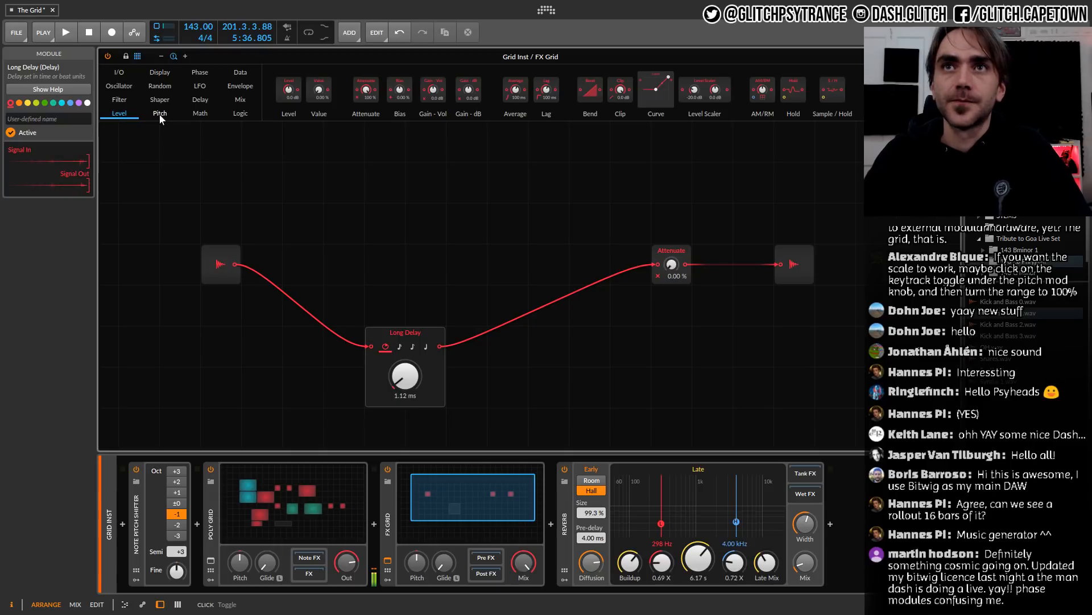
{"action": "left_click", "coordinate": [240, 100]}
{"action": "left_click_drag", "start_coordinate": [289, 90], "coordinate": [441, 188]}
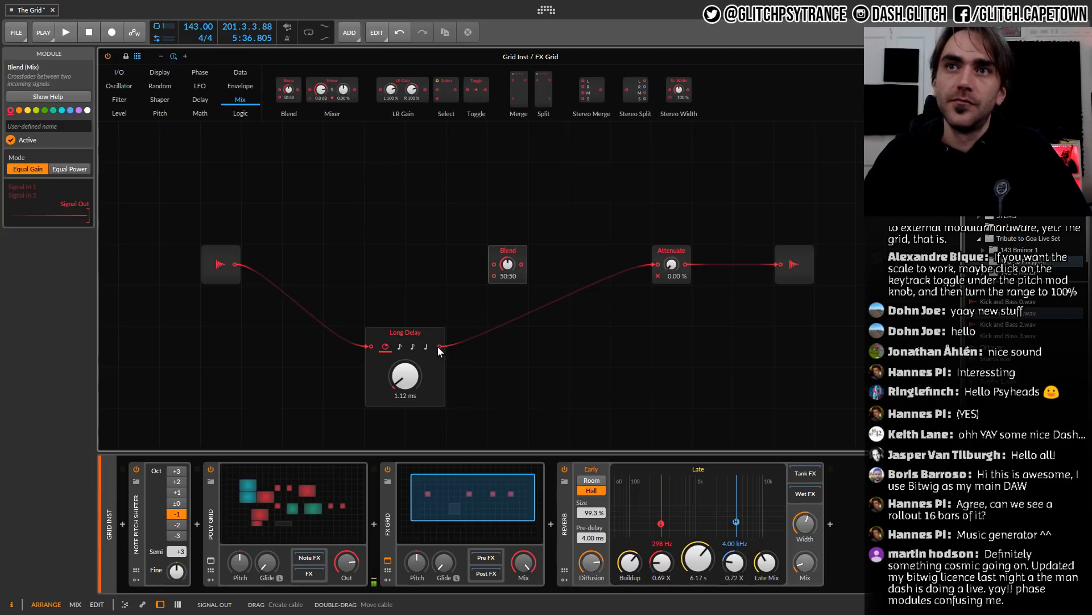
{"action": "left_click_drag", "start_coordinate": [440, 346], "coordinate": [353, 275]}
{"action": "left_click_drag", "start_coordinate": [235, 264], "coordinate": [373, 346]}
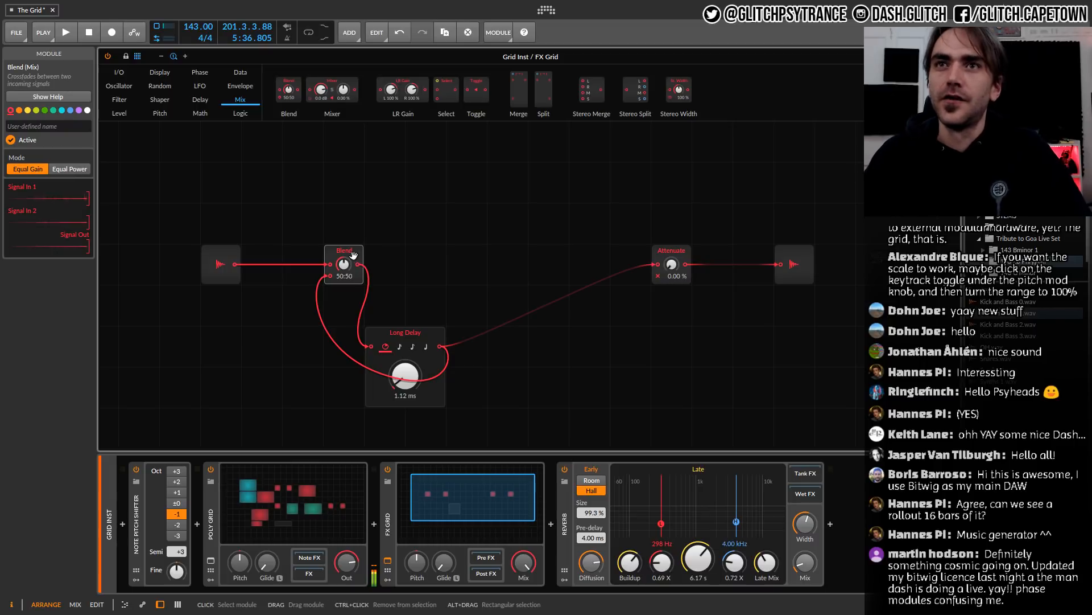
{"action": "left_click_drag", "start_coordinate": [353, 276], "coordinate": [312, 358]}
Add a second Blend before Attenuate, mixing the dry input with the Long Delay output at 34:66, and set the feedback Blend to 40:60
{"action": "left_click_drag", "start_coordinate": [289, 90], "coordinate": [526, 281]}
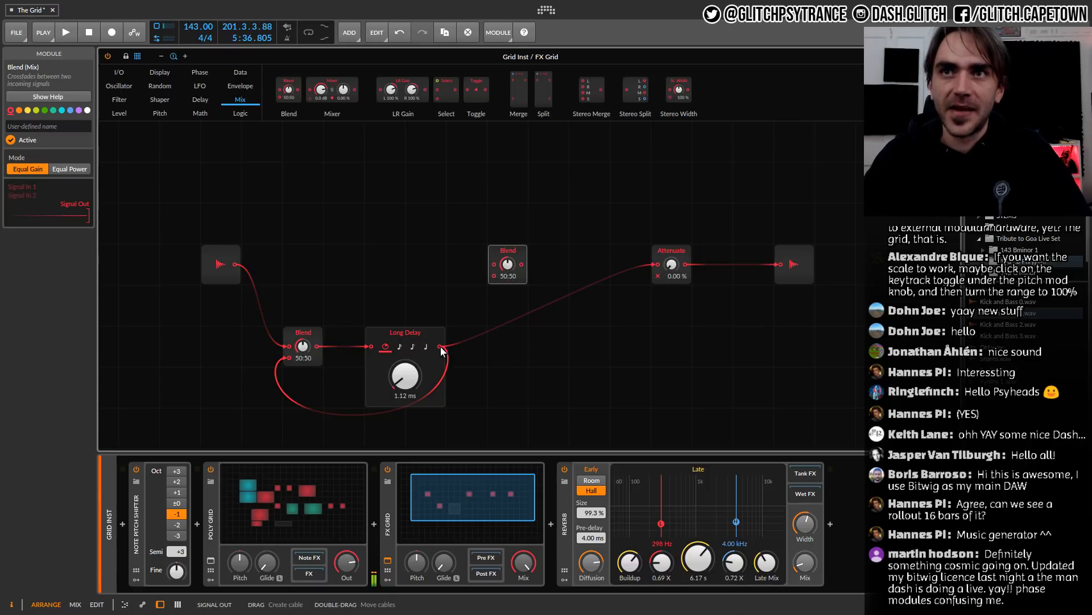
{"action": "left_click_drag", "start_coordinate": [441, 346], "coordinate": [495, 276]}
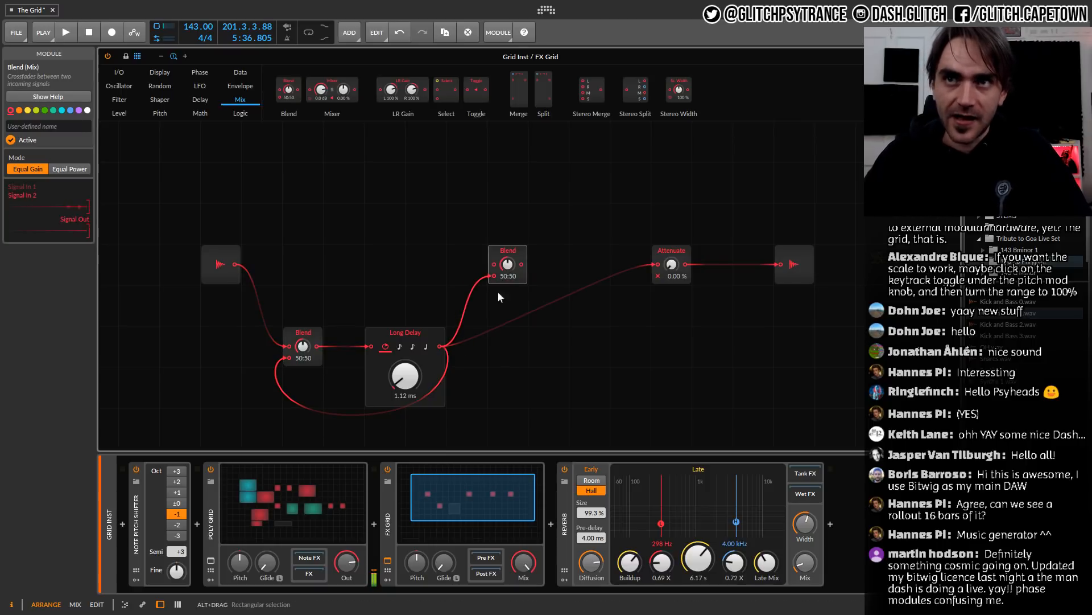
{"action": "left_click_drag", "start_coordinate": [235, 264], "coordinate": [657, 264]}
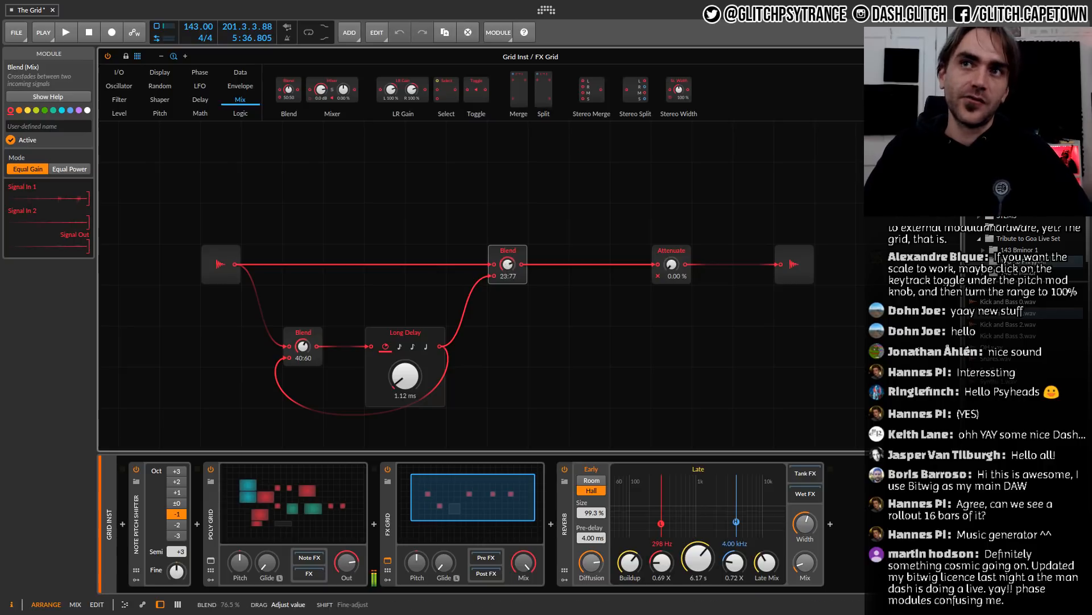
{"action": "left_click_drag", "start_coordinate": [508, 264], "coordinate": [507, 263]}
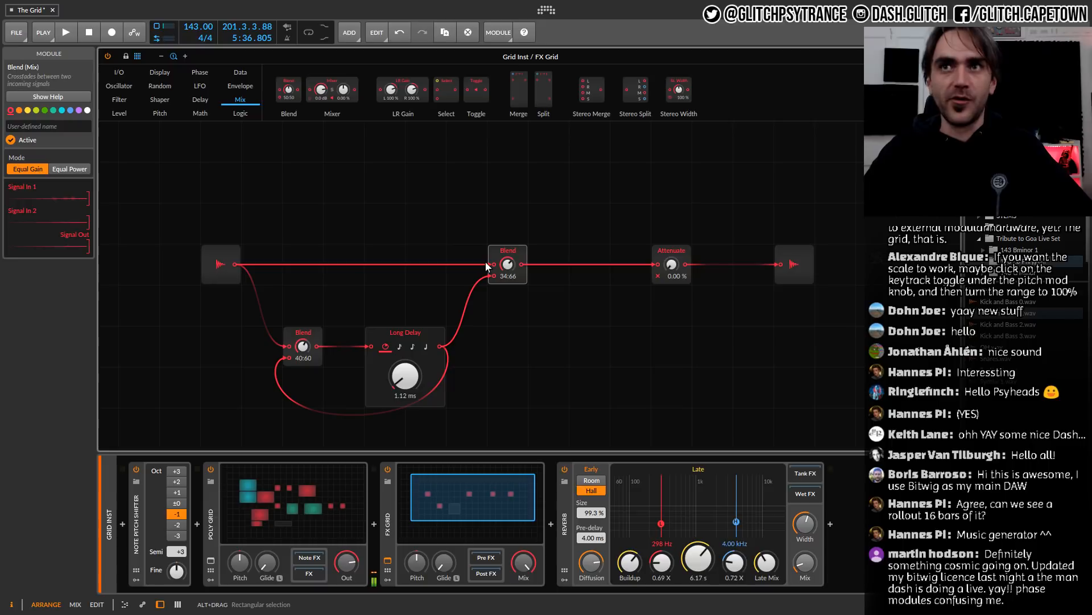
Set the Long Delay time to 46.9 ms, Attenuate to 100 % and the output Blend to 57:43
{"action": "left_click_drag", "start_coordinate": [405, 376], "coordinate": [405, 358]}
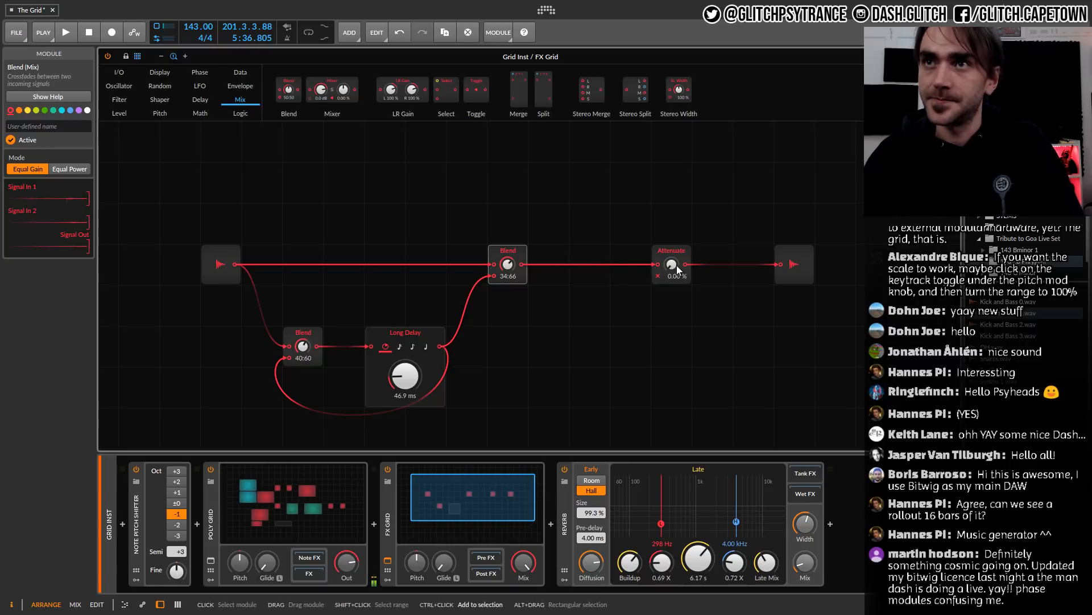
{"action": "left_click_drag", "start_coordinate": [672, 264], "coordinate": [672, 238]}
{"action": "mouse_move", "coordinate": [507, 264]}
{"action": "left_mouse_down"}
{"action": "mouse_move", "coordinate": [507, 241]}
{"action": "mouse_move", "coordinate": [508, 283]}
{"action": "left_mouse_up"}
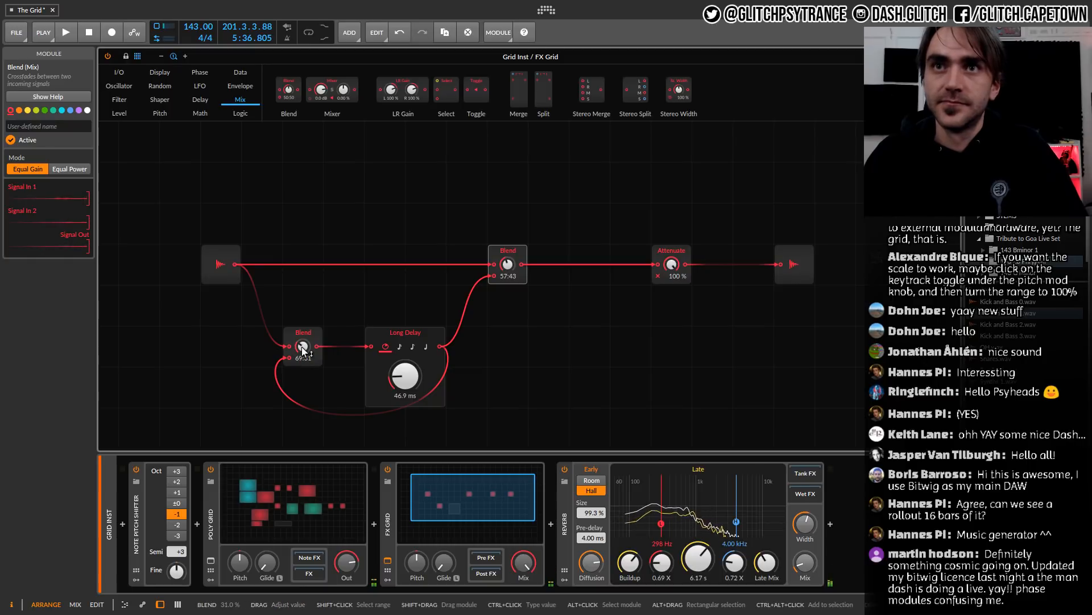
Adjust the echo with a 148 ms delay time, the feedback Blend at 12:88 and the output Blend at 55:45
{"action": "left_click_drag", "start_coordinate": [303, 346], "coordinate": [305, 356]}
{"action": "left_click_drag", "start_coordinate": [393, 371], "coordinate": [375, 365]}
{"action": "left_click_drag", "start_coordinate": [303, 345], "coordinate": [306, 352]}
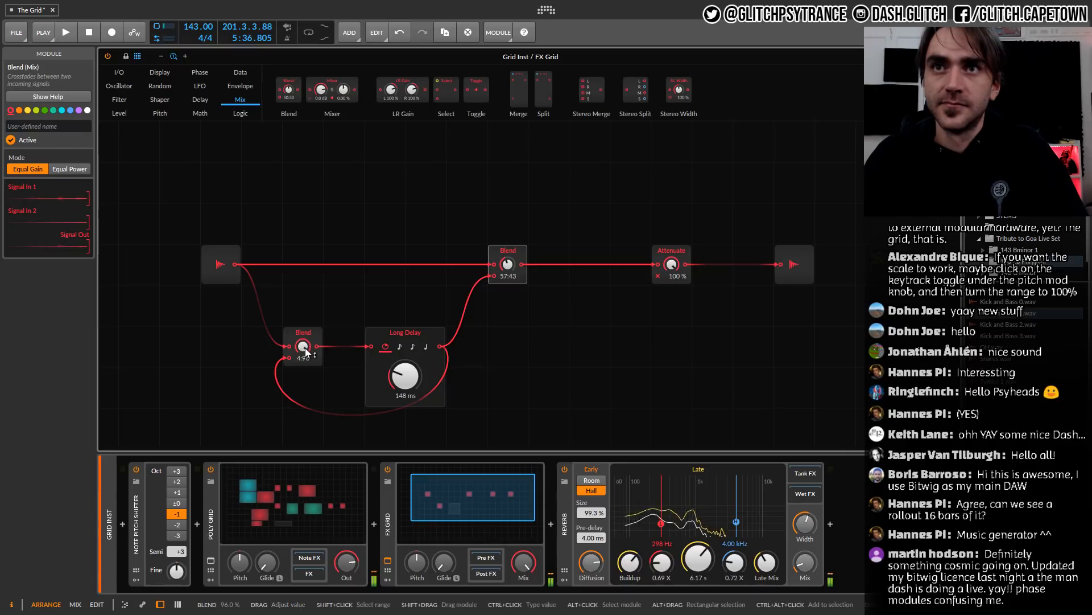
{"action": "left_click_drag", "start_coordinate": [510, 272], "coordinate": [511, 272]}
{"action": "left_click_drag", "start_coordinate": [303, 351], "coordinate": [303, 348]}
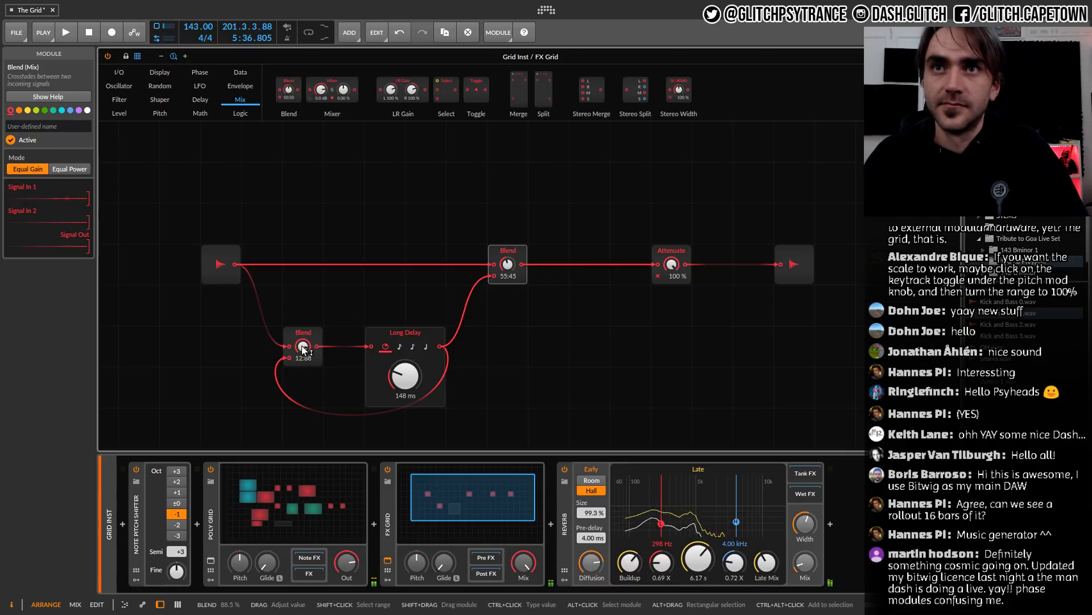
Switch the feedback Blend to Equal Power mode and set it to 31:69
{"action": "left_click", "coordinate": [316, 358]}
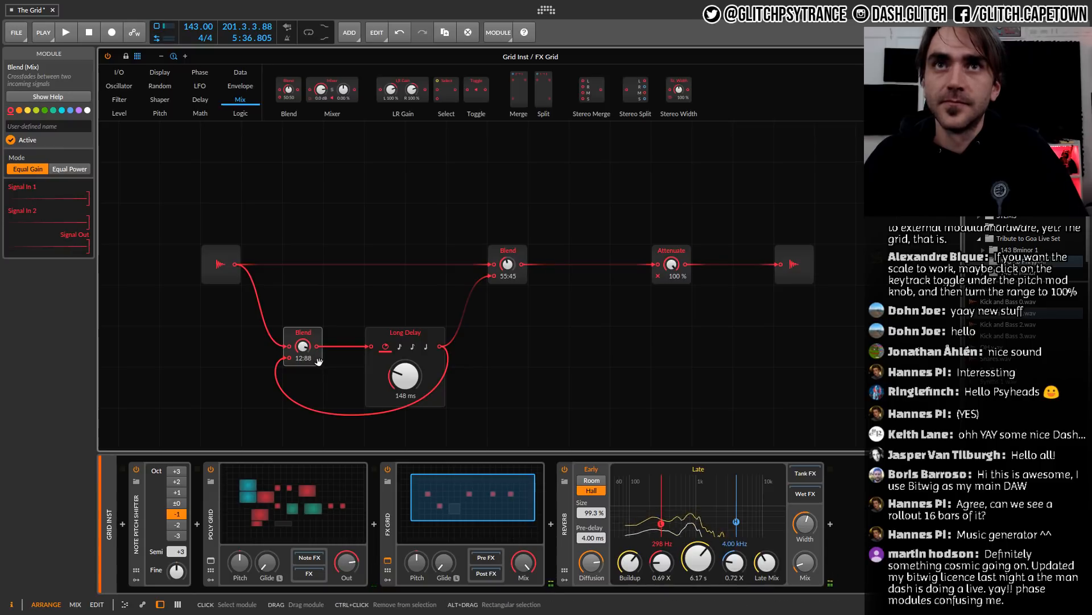
{"action": "left_click", "coordinate": [71, 170]}
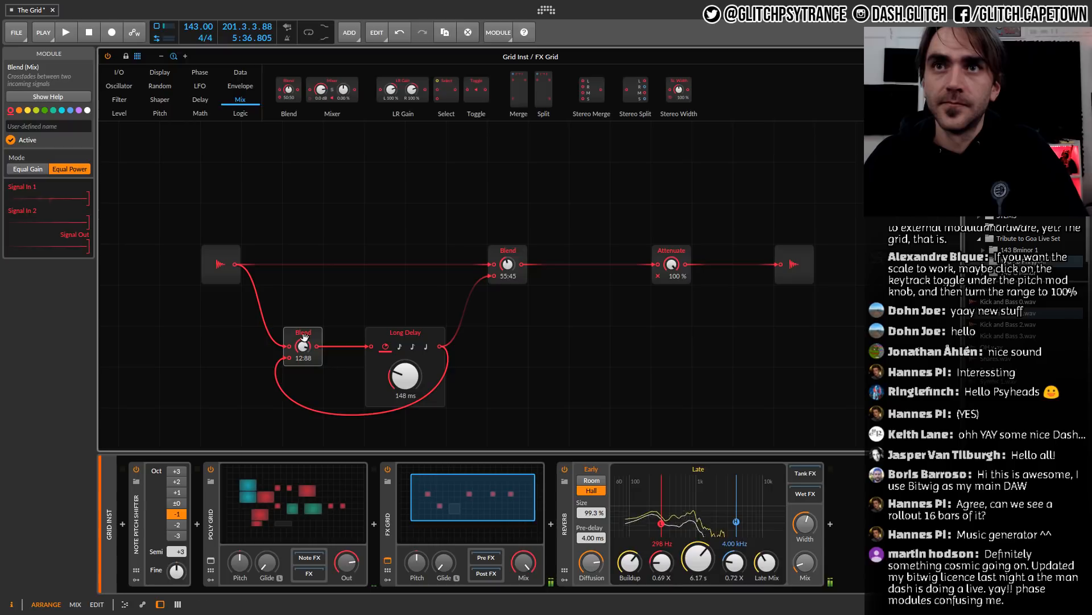
{"action": "left_click_drag", "start_coordinate": [305, 351], "coordinate": [305, 340]}
Try delay times of 36.3, 22.4 and 224 ms with the feedback Blend at 39:61, then switch the Long Delay unit to 16th notes
{"action": "left_click_drag", "start_coordinate": [405, 376], "coordinate": [405, 398]}
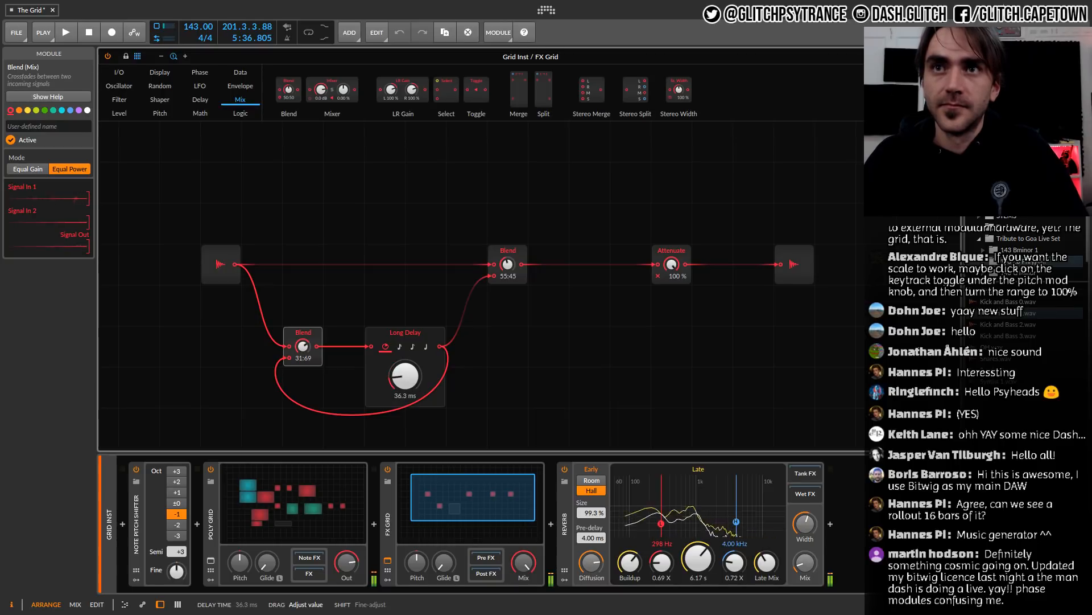
{"action": "left_click_drag", "start_coordinate": [405, 376], "coordinate": [405, 373]}
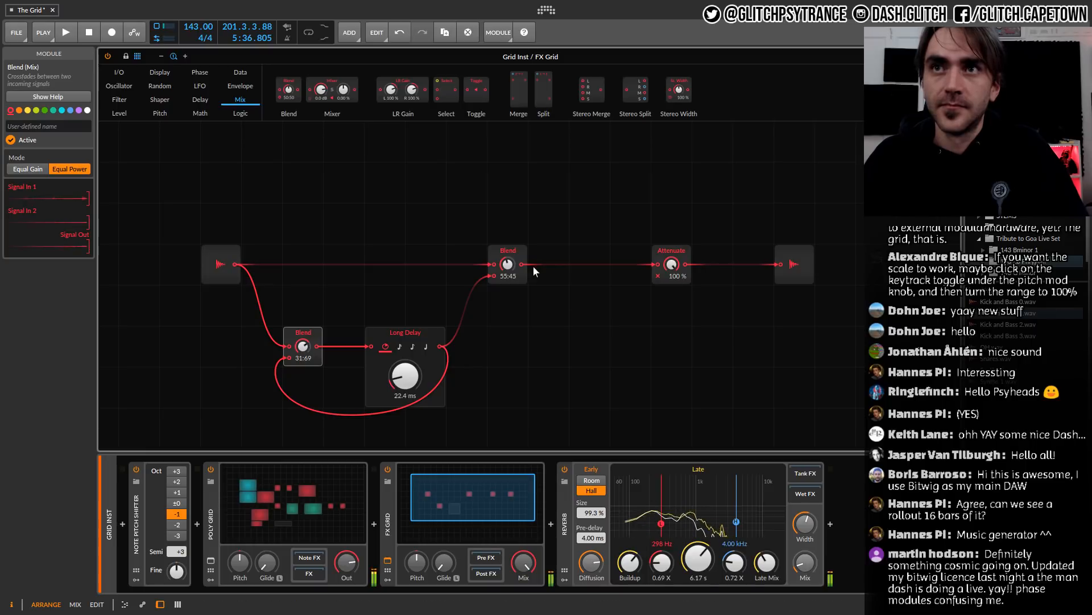
{"action": "left_click_drag", "start_coordinate": [311, 349], "coordinate": [311, 344]}
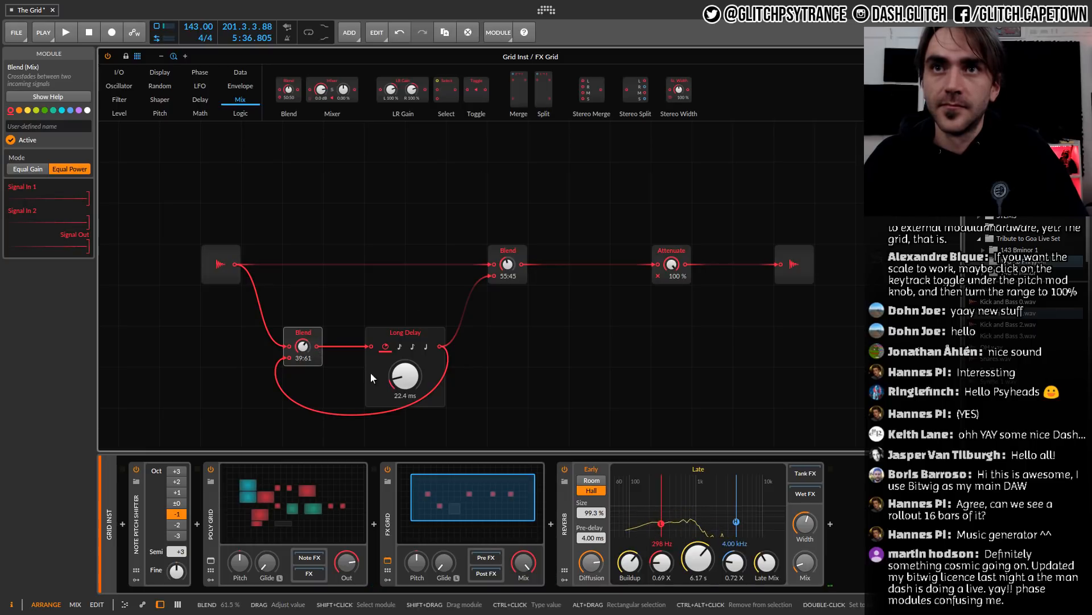
{"action": "left_click_drag", "start_coordinate": [394, 374], "coordinate": [393, 341]}
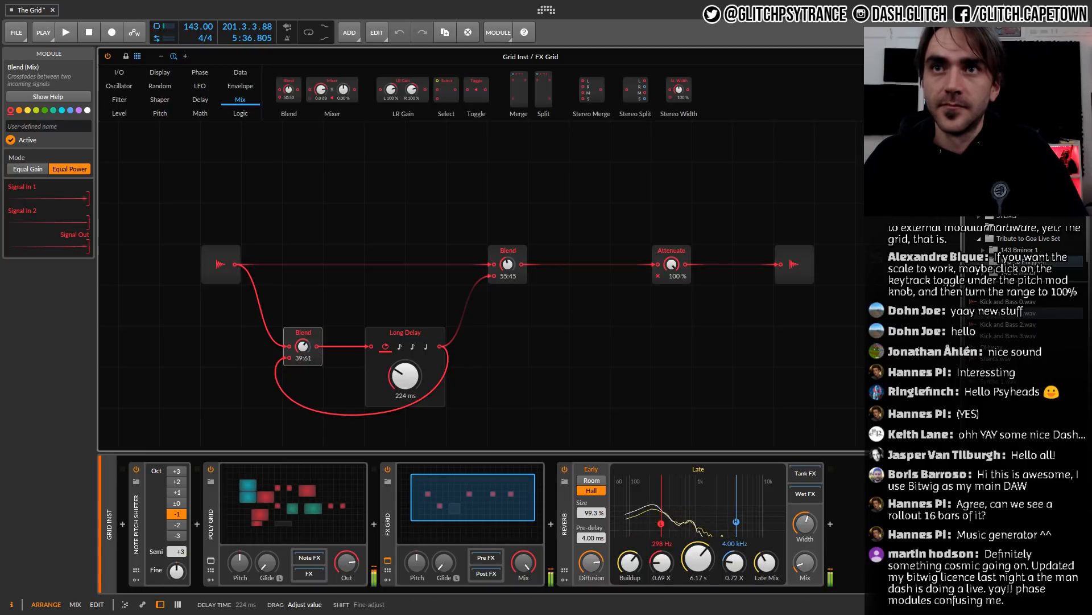
{"action": "left_click", "coordinate": [400, 346]}
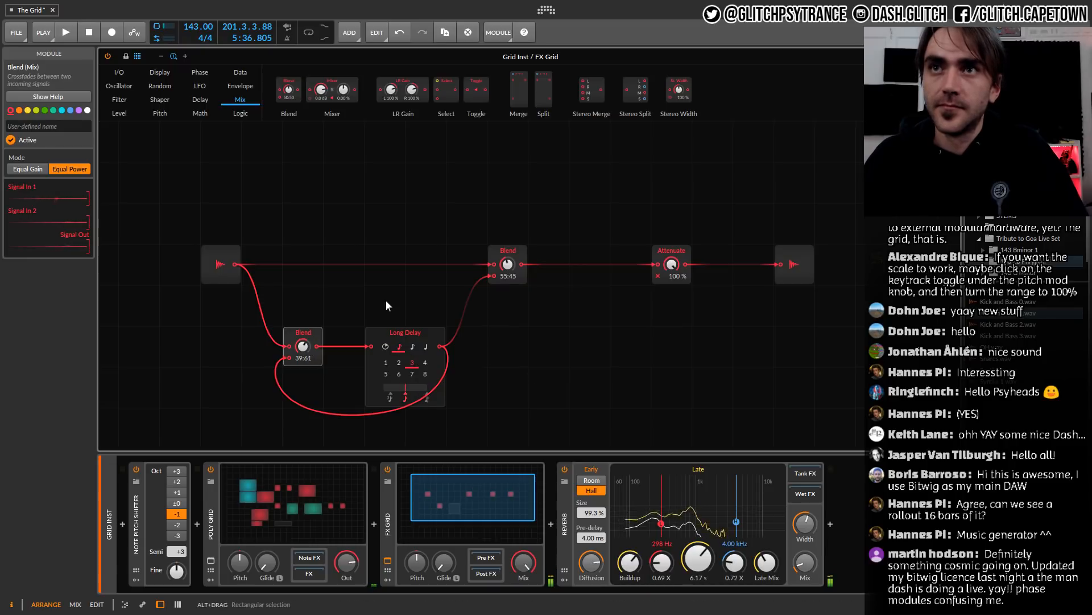
Turn Attenuate down to 0 %, and set the feedback Blend to 34:66 and the output Blend to 68:32
{"action": "left_click_drag", "start_coordinate": [678, 285], "coordinate": [679, 319]}
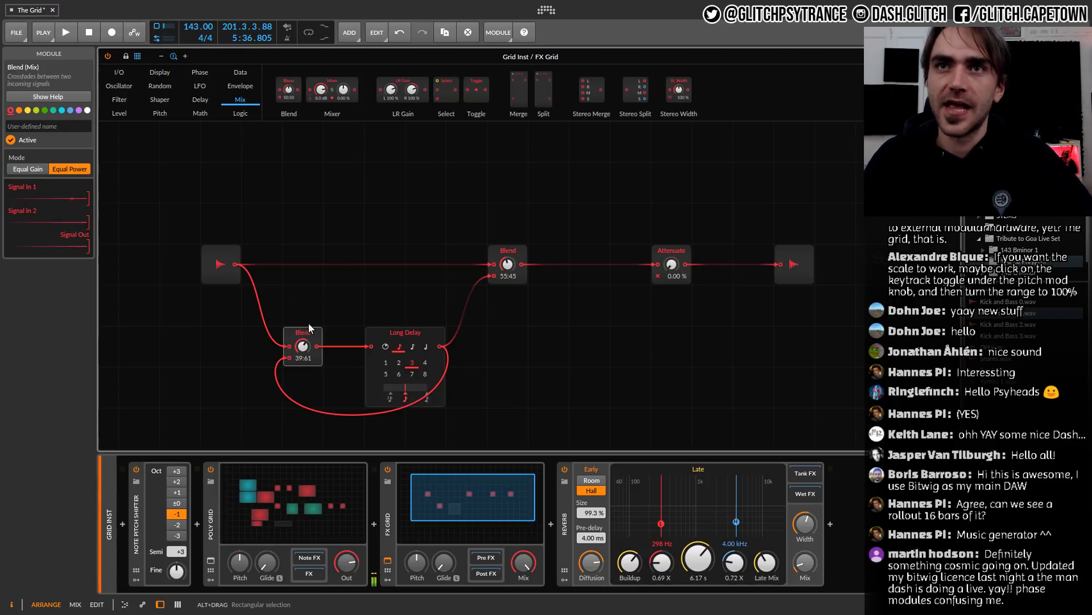
{"action": "left_click_drag", "start_coordinate": [302, 346], "coordinate": [302, 348]}
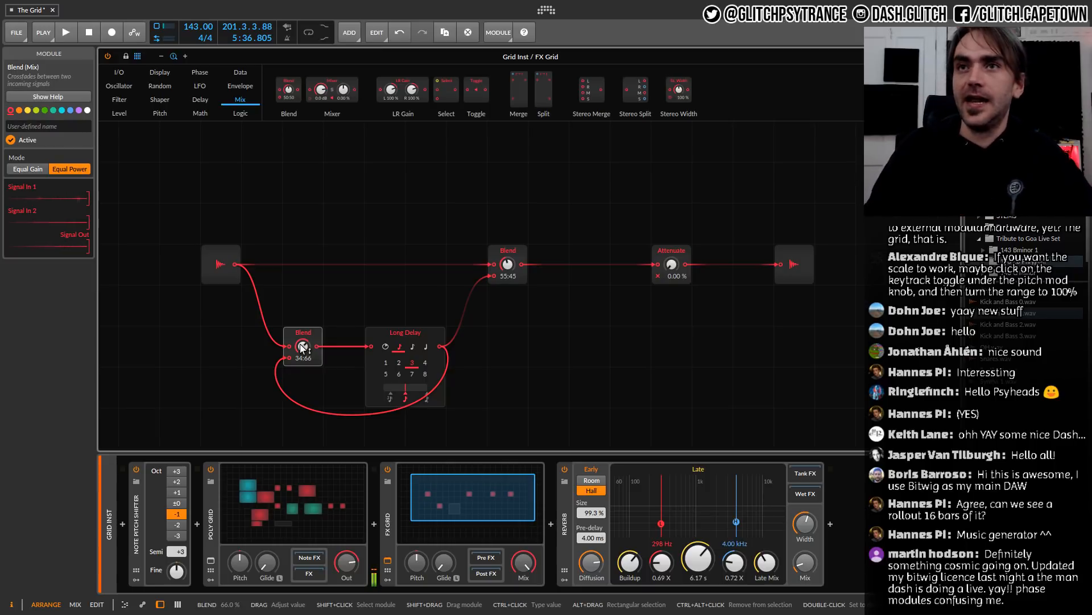
{"action": "left_click_drag", "start_coordinate": [505, 265], "coordinate": [506, 272]}
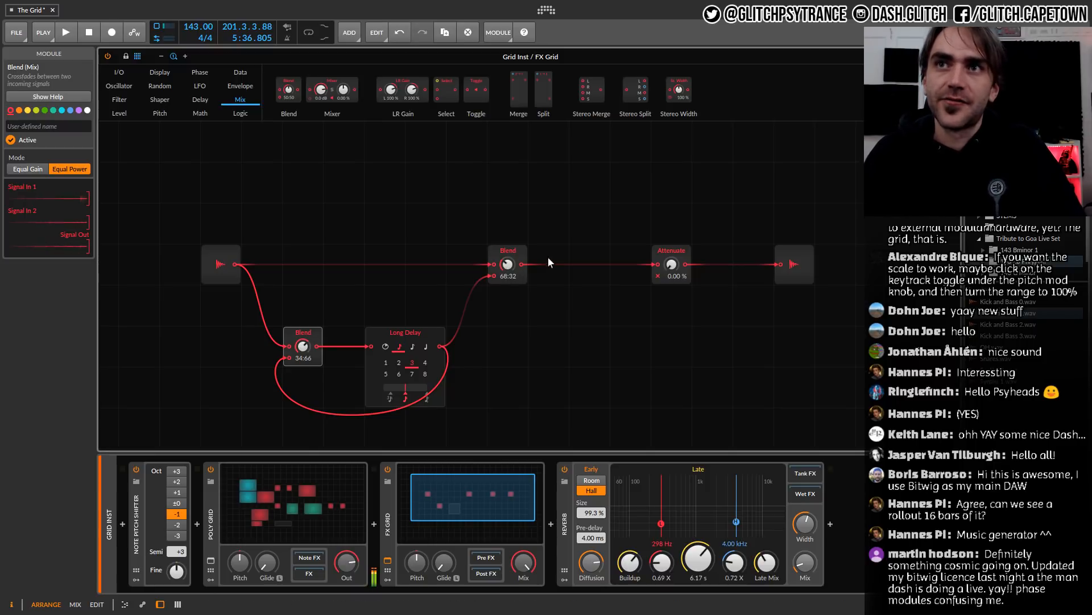
{"action": "left_click", "coordinate": [525, 251]}
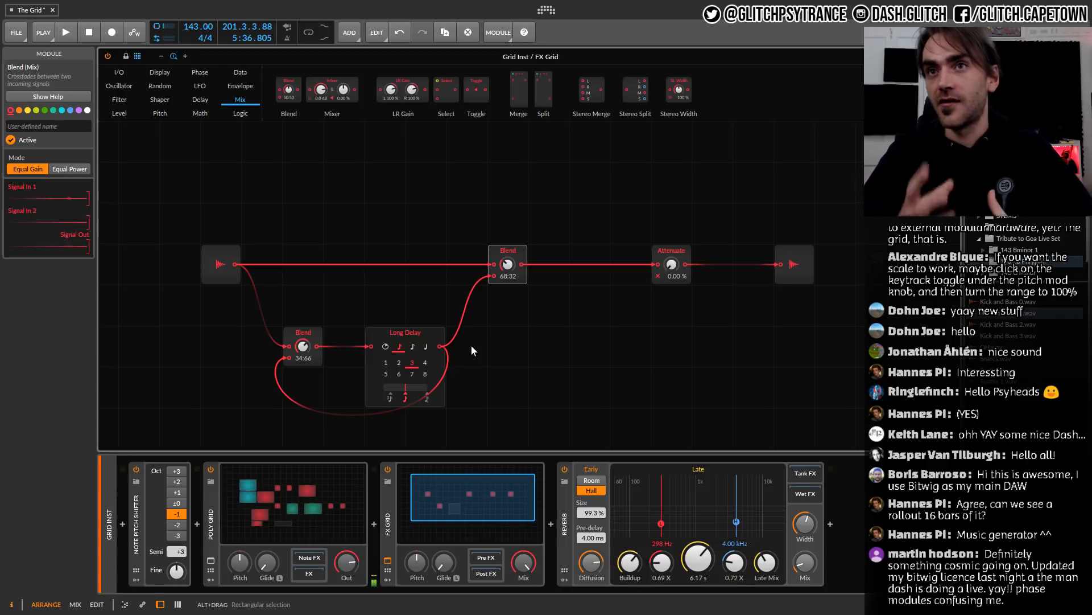
{"action": "left_click", "coordinate": [342, 351]}
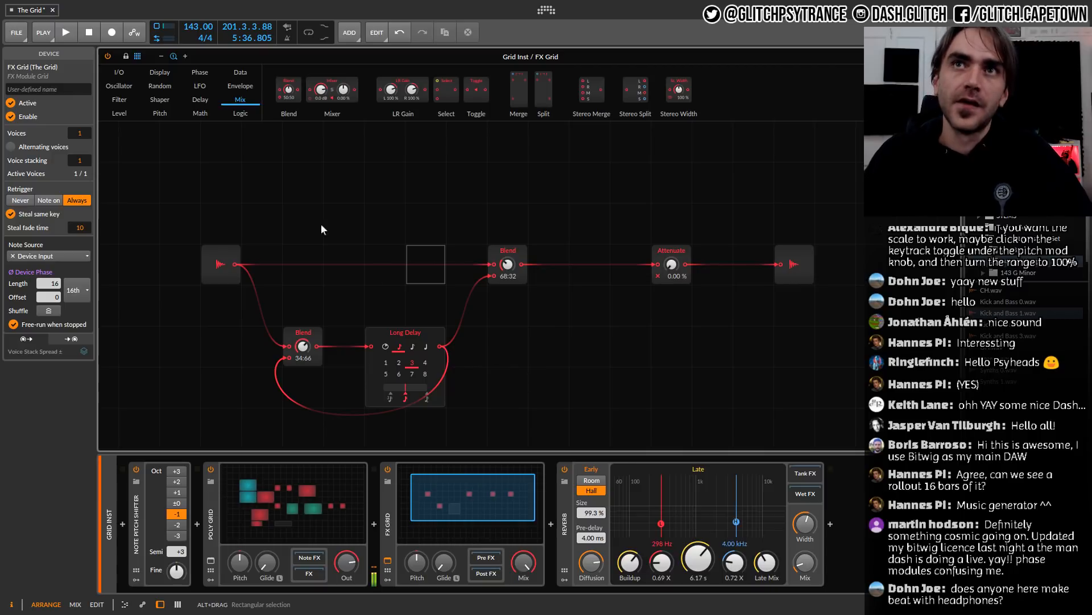
Add a Low-pass LD filter, move Long Delay closer to the dry signal line, and place the filter just right of it
{"action": "left_click", "coordinate": [196, 76]}
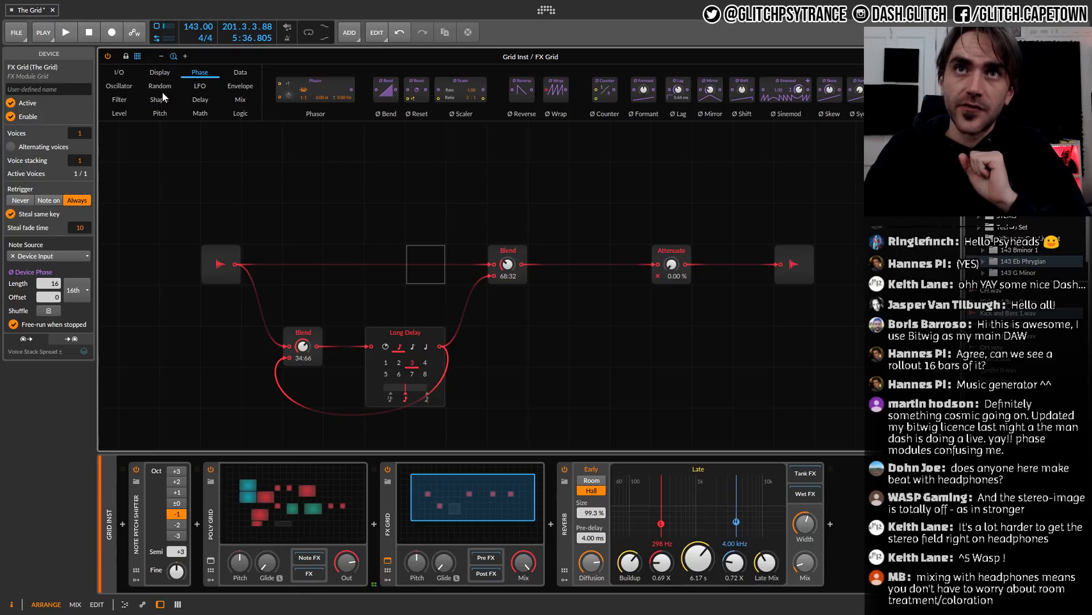
{"action": "left_click", "coordinate": [119, 99]}
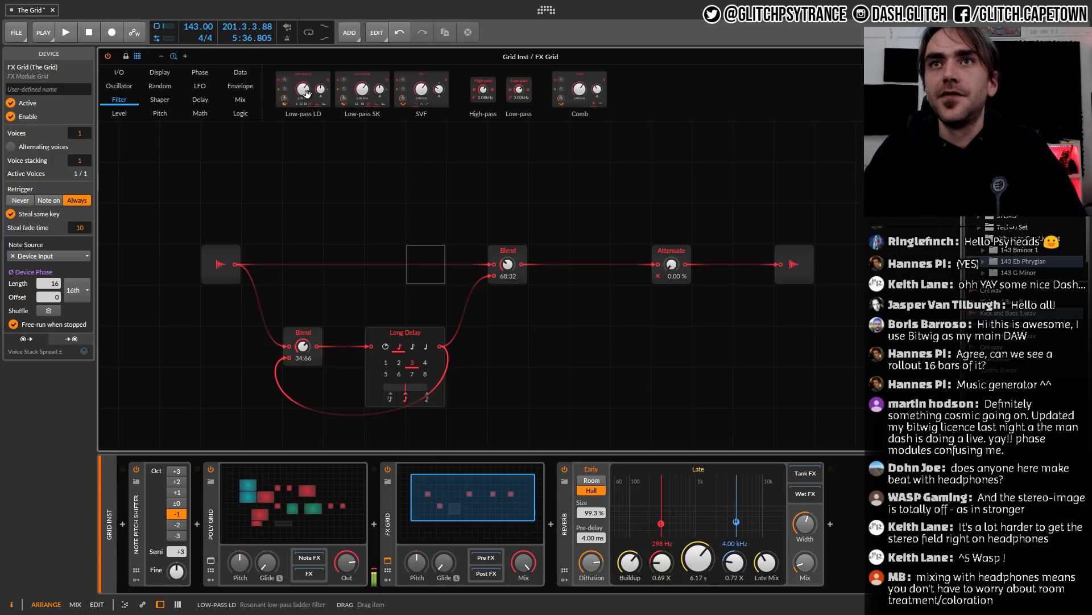
{"action": "left_click_drag", "start_coordinate": [306, 93], "coordinate": [384, 203]}
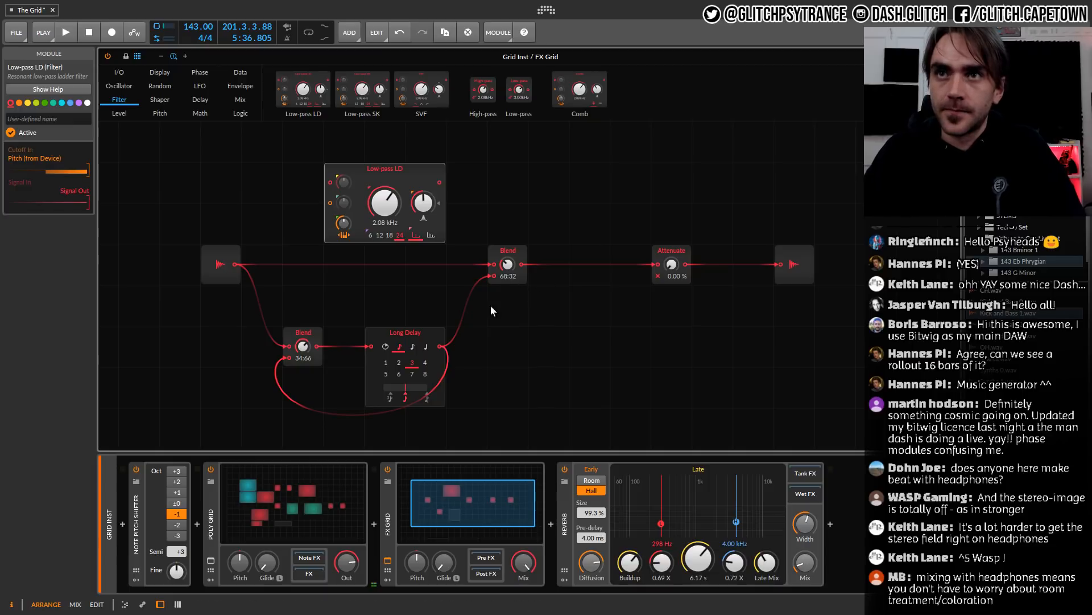
{"action": "left_click_drag", "start_coordinate": [429, 352], "coordinate": [430, 311]}
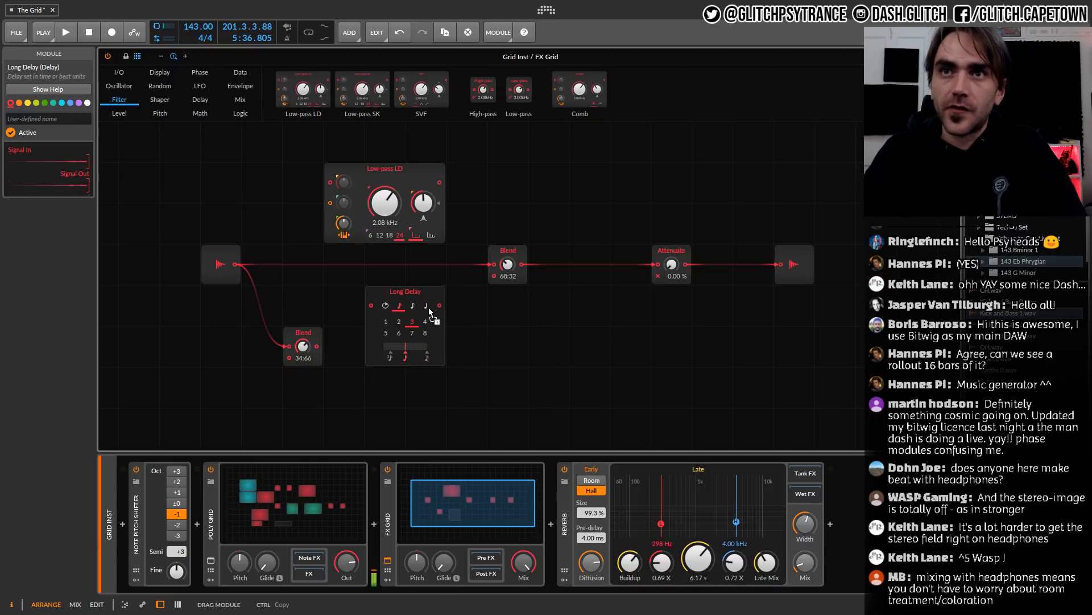
{"action": "left_click_drag", "start_coordinate": [425, 169], "coordinate": [426, 374]}
{"action": "scroll", "coordinate": [511, 372], "scroll_direction": "down", "scroll_amount": 3}
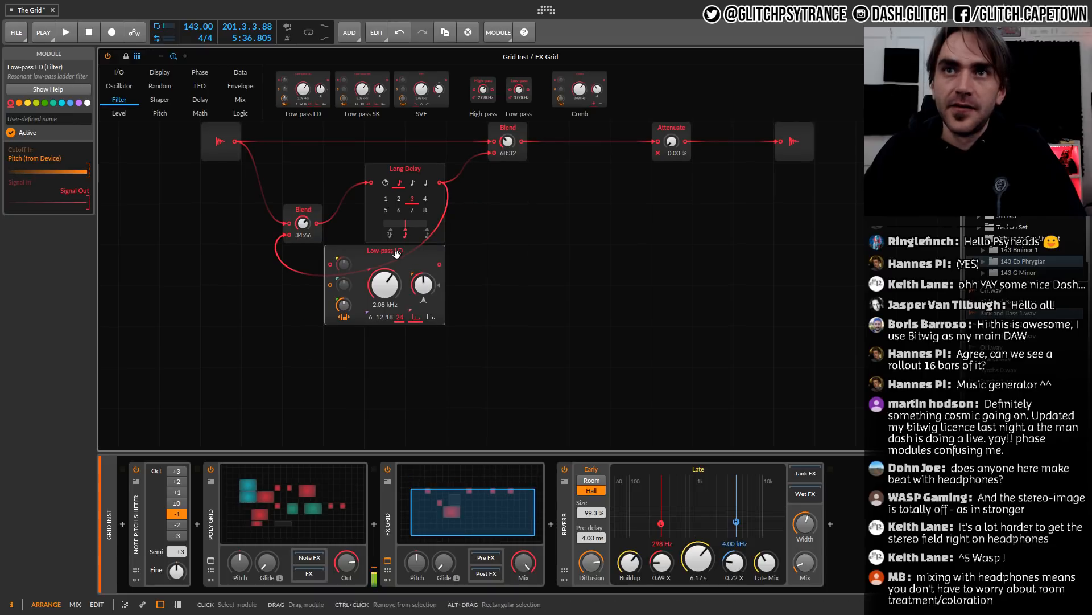
{"action": "left_click_drag", "start_coordinate": [398, 246], "coordinate": [526, 232]}
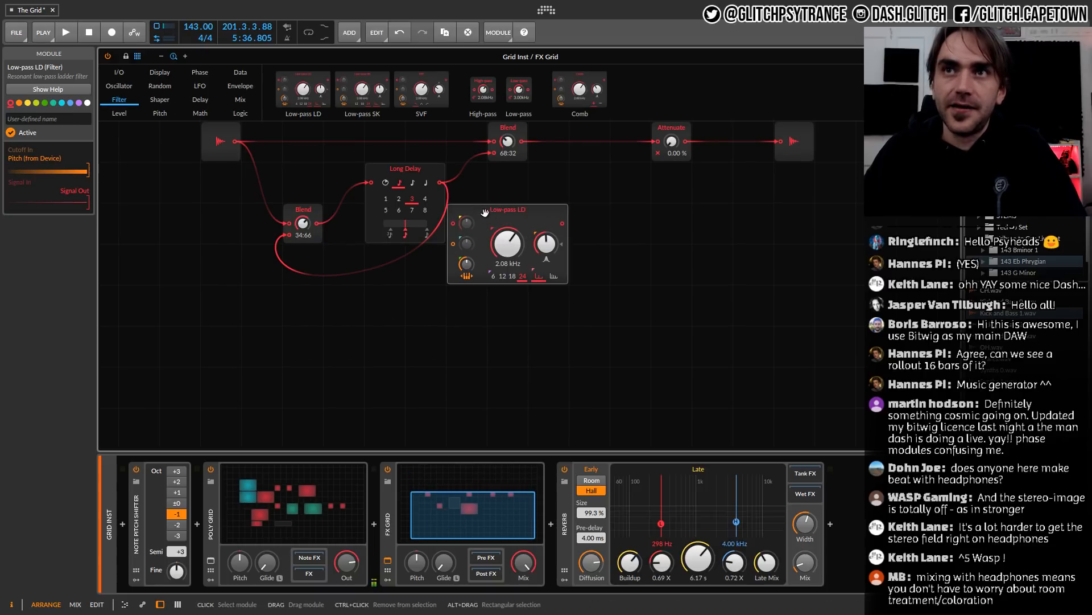
Route the Long Delay output through the Low-pass LD into the feedback Blend's second input, and raise Attenuate to 80.5 %
{"action": "left_click_drag", "start_coordinate": [443, 182], "coordinate": [495, 223]}
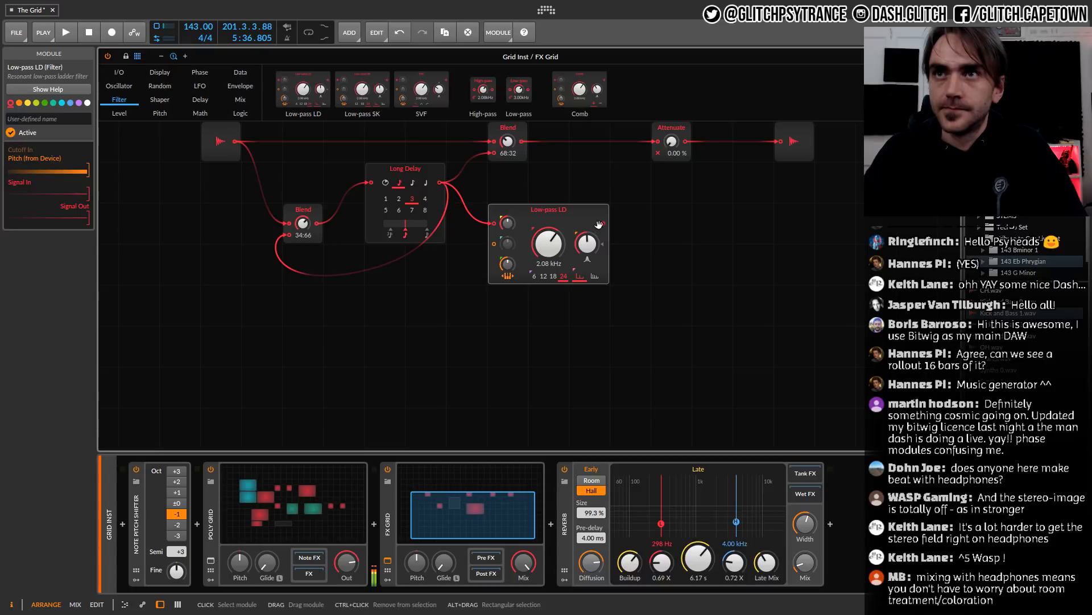
{"action": "left_click_drag", "start_coordinate": [604, 223], "coordinate": [289, 235]}
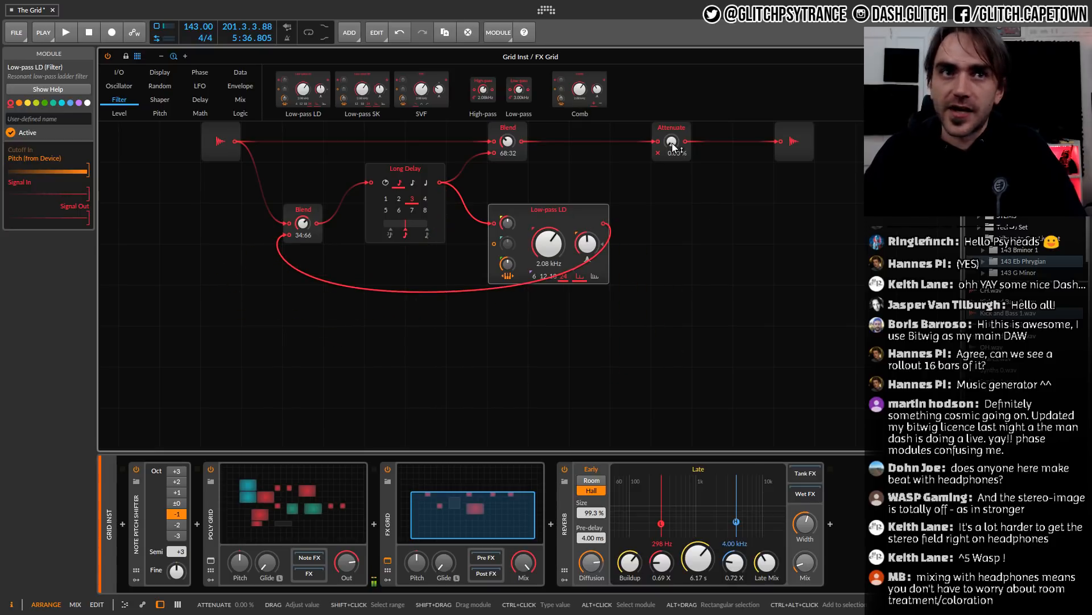
{"action": "left_click_drag", "start_coordinate": [672, 142], "coordinate": [671, 62]}
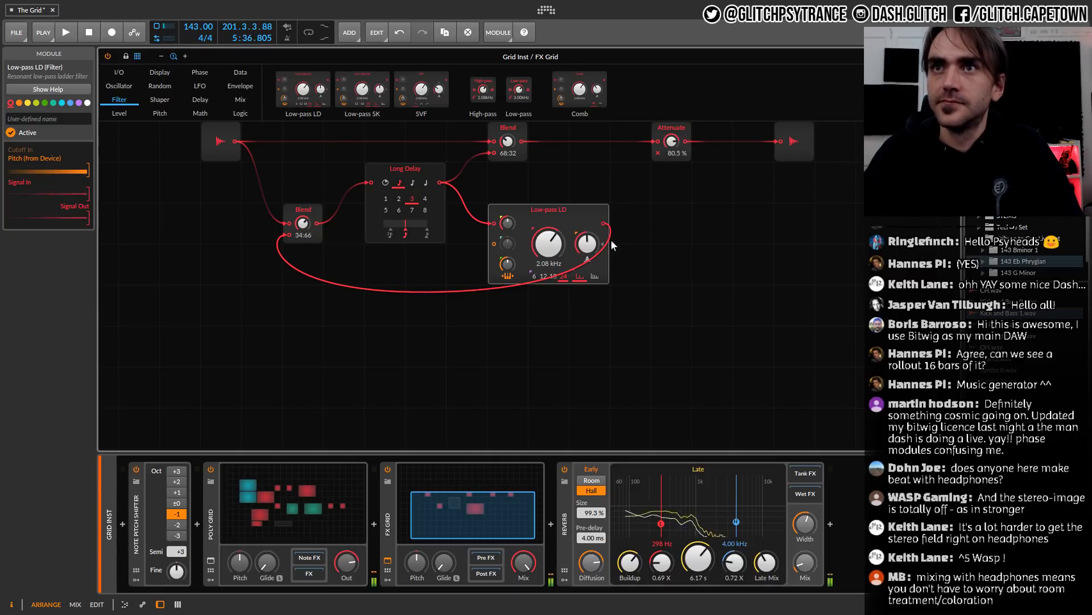
Try the feedback Blend at 12:88 with Low-pass LD cutoffs of 5.55 kHz, 33.5 kHz and 330 Hz and resonance around 65.3 %
{"action": "mouse_move", "coordinate": [587, 243]}
{"action": "left_mouse_down"}
{"action": "mouse_move", "coordinate": [587, 256]}
{"action": "mouse_move", "coordinate": [548, 230]}
{"action": "mouse_move", "coordinate": [548, 208]}
{"action": "mouse_move", "coordinate": [578, 257]}
{"action": "left_mouse_up"}
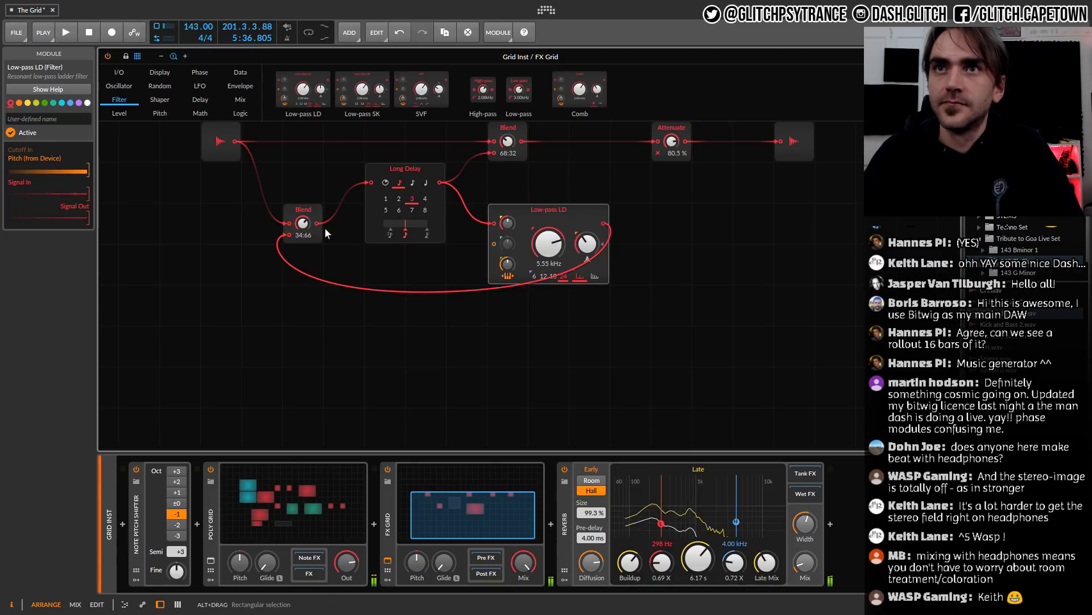
{"action": "left_click_drag", "start_coordinate": [306, 234], "coordinate": [306, 221]}
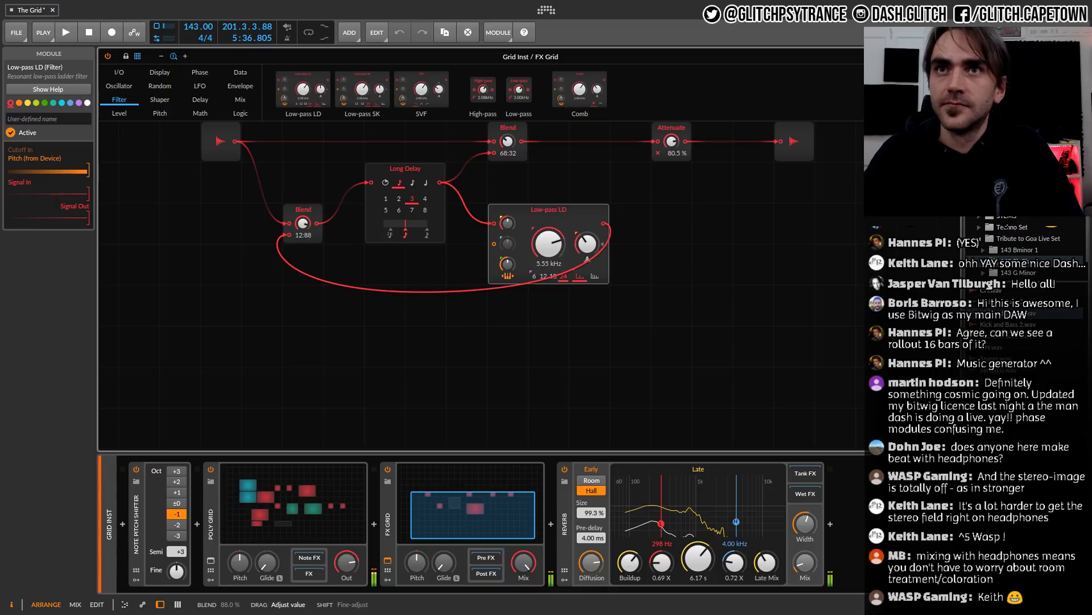
{"action": "left_click_drag", "start_coordinate": [548, 243], "coordinate": [587, 211]}
{"action": "left_click", "coordinate": [587, 244]}
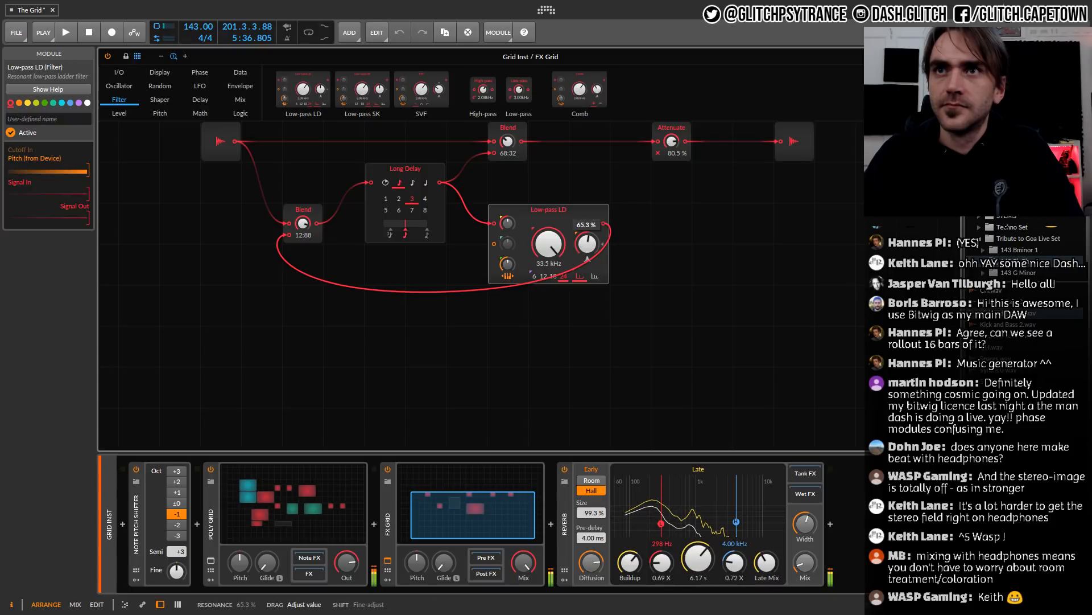
{"action": "key", "text": "ctrl+z"}
{"action": "key", "text": "ctrl+z"}
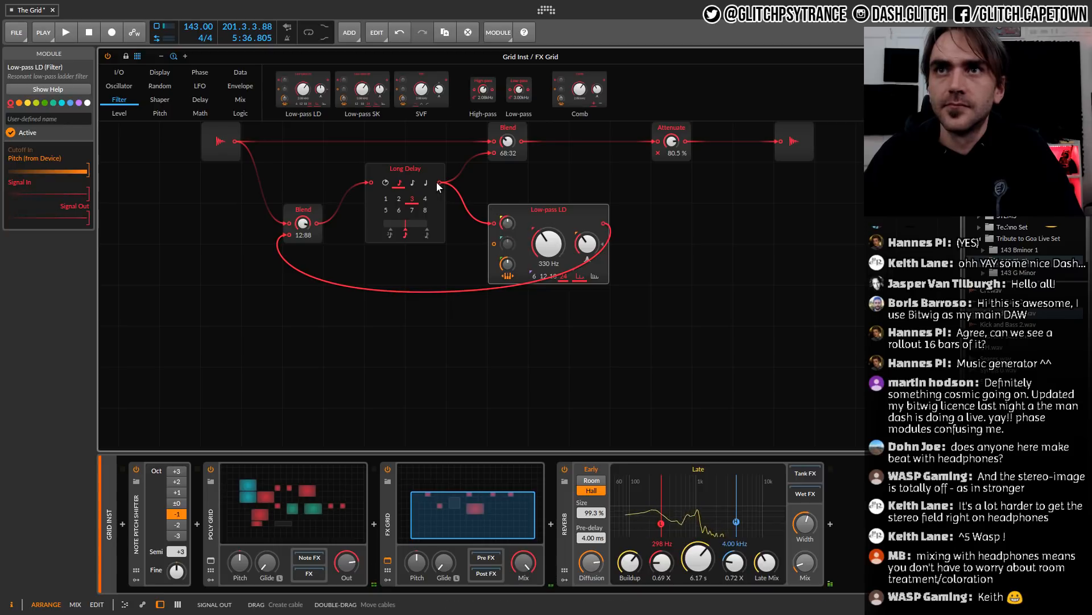
Try the output Blend fully on In 2, with the Low-pass LD cutoff at 29.1 Hz and the feedback Blend at 29:71
{"action": "scroll", "coordinate": [592, 181], "scroll_direction": "up", "scroll_amount": 2}
{"action": "left_click_drag", "start_coordinate": [518, 190], "coordinate": [518, 227]}
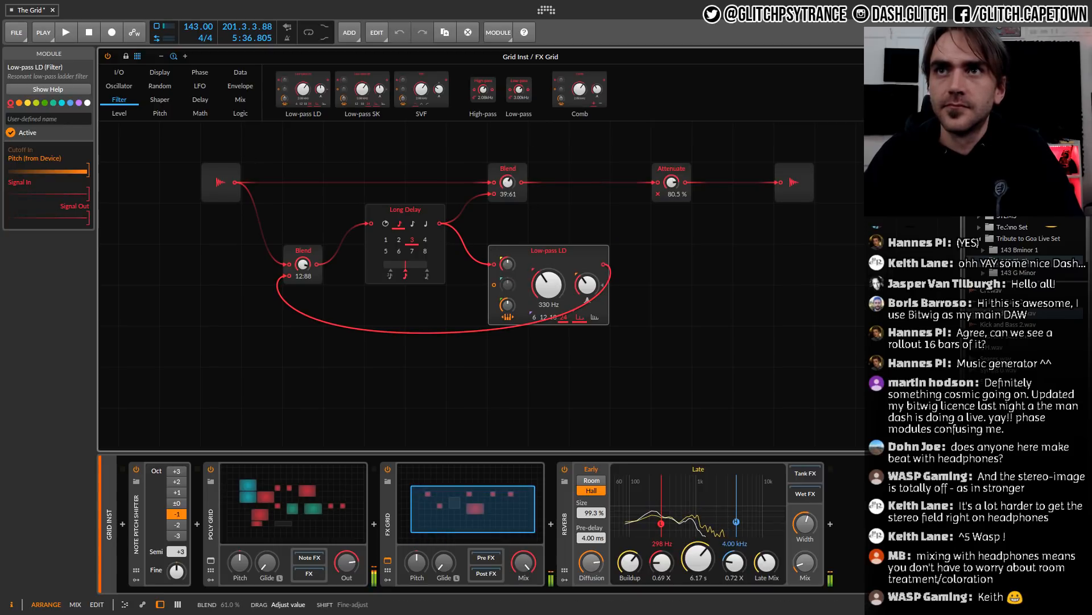
{"action": "left_click_drag", "start_coordinate": [508, 182], "coordinate": [507, 142]}
{"action": "left_click_drag", "start_coordinate": [548, 285], "coordinate": [549, 342]}
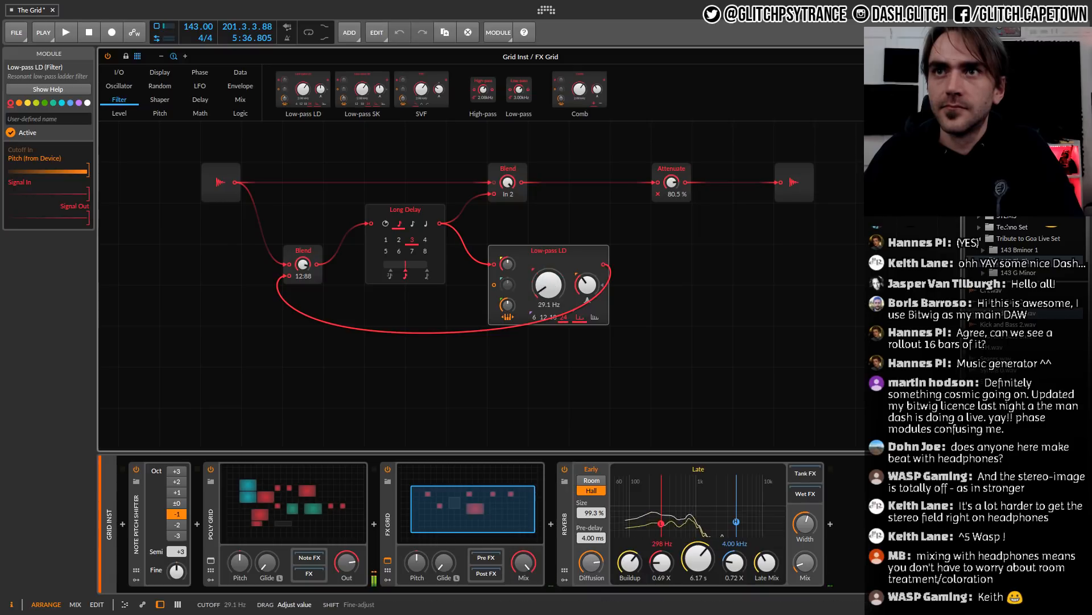
{"action": "left_click_drag", "start_coordinate": [303, 264], "coordinate": [304, 239]}
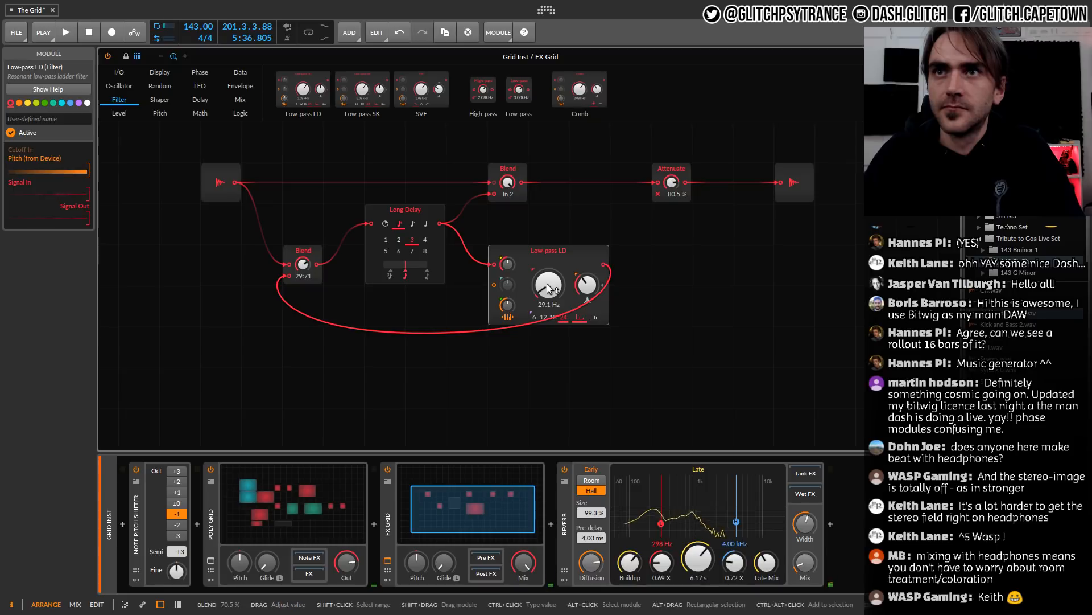
Try Low-pass LD cutoffs of 855 Hz, 4.70 kHz and 1.57 kHz with the filter drive around +7.6 dB
{"action": "left_click_drag", "start_coordinate": [549, 285], "coordinate": [508, 251]}
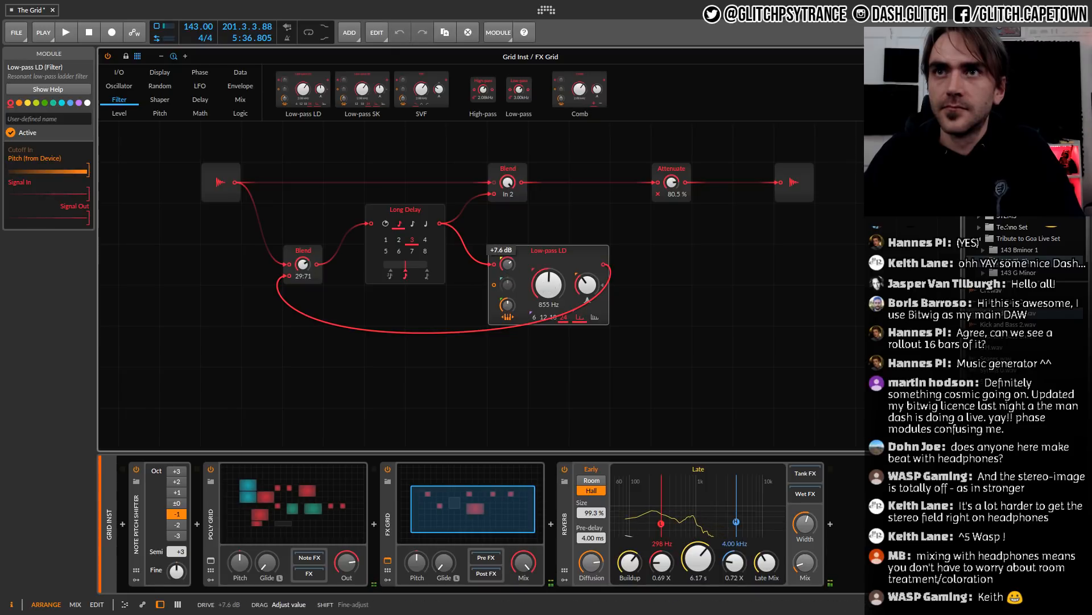
{"action": "mouse_move", "coordinate": [549, 285]}
{"action": "left_mouse_down"}
{"action": "mouse_move", "coordinate": [549, 257]}
{"action": "mouse_move", "coordinate": [548, 283]}
{"action": "left_mouse_up"}
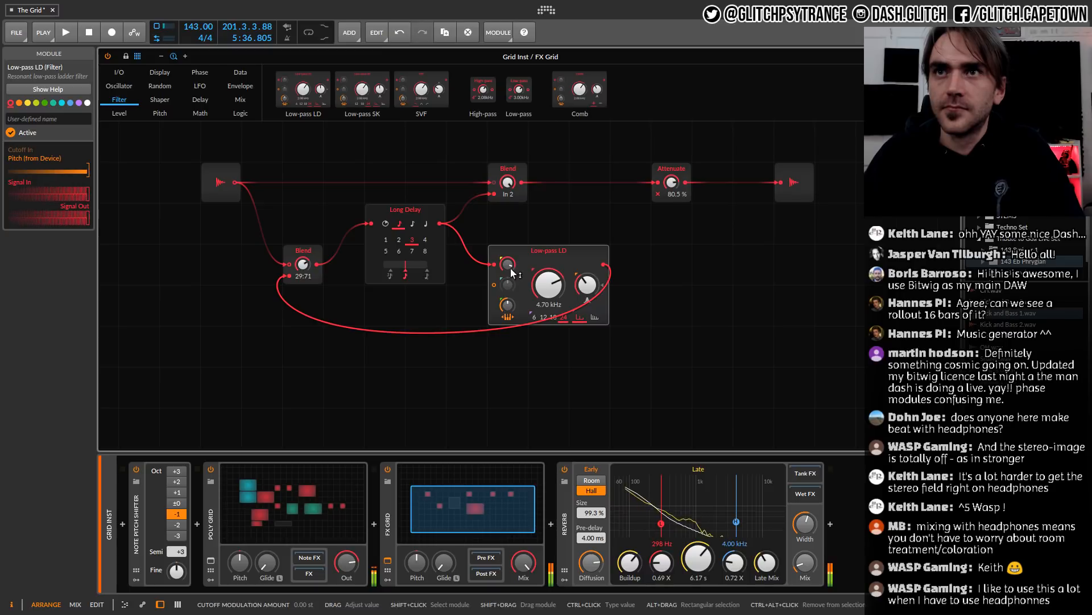
{"action": "left_click_drag", "start_coordinate": [507, 263], "coordinate": [509, 285]}
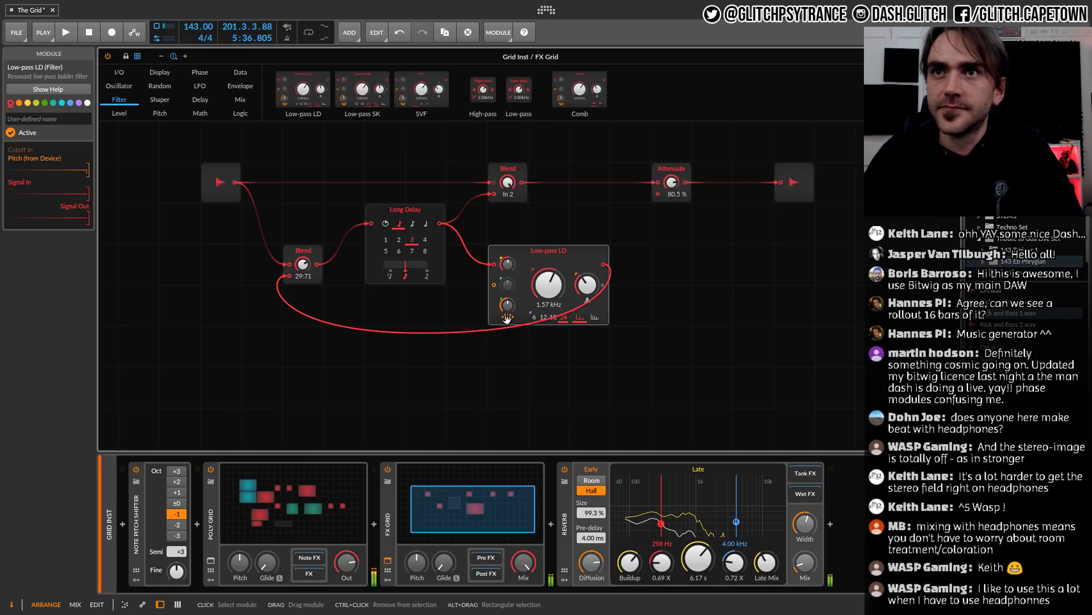
Disable the Low-pass LD's device pitch tracking, then tune its drive to +12.1 dB, cutoff to 392 Hz and the feedback Blend to 40:60
{"action": "left_click_drag", "start_coordinate": [506, 319], "coordinate": [507, 278]}
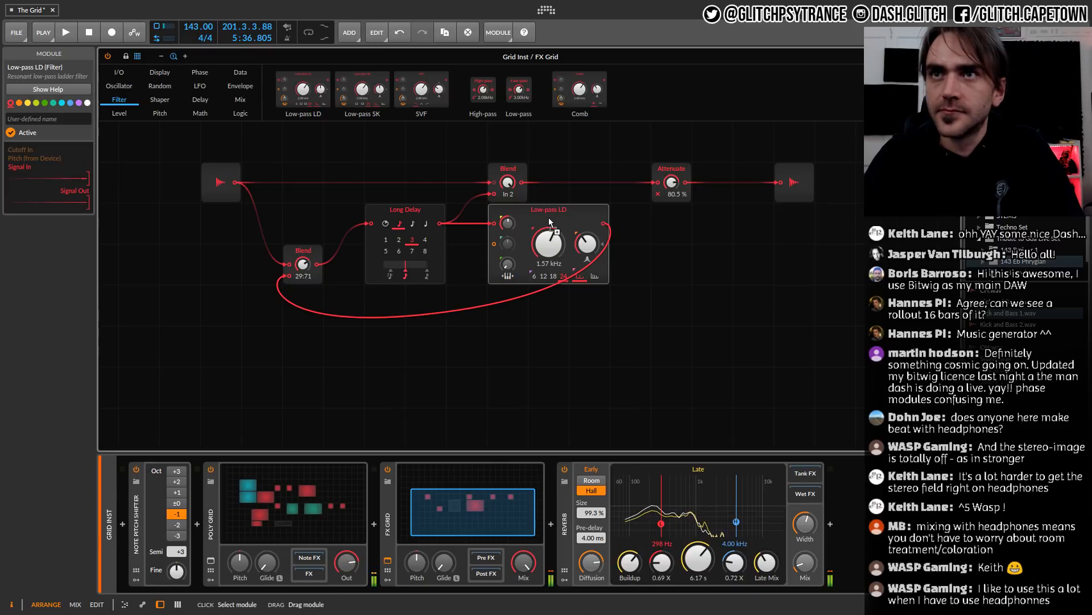
{"action": "mouse_move", "coordinate": [548, 217]}
{"action": "left_mouse_down"}
{"action": "mouse_move", "coordinate": [548, 276]}
{"action": "mouse_move", "coordinate": [549, 234]}
{"action": "left_mouse_up"}
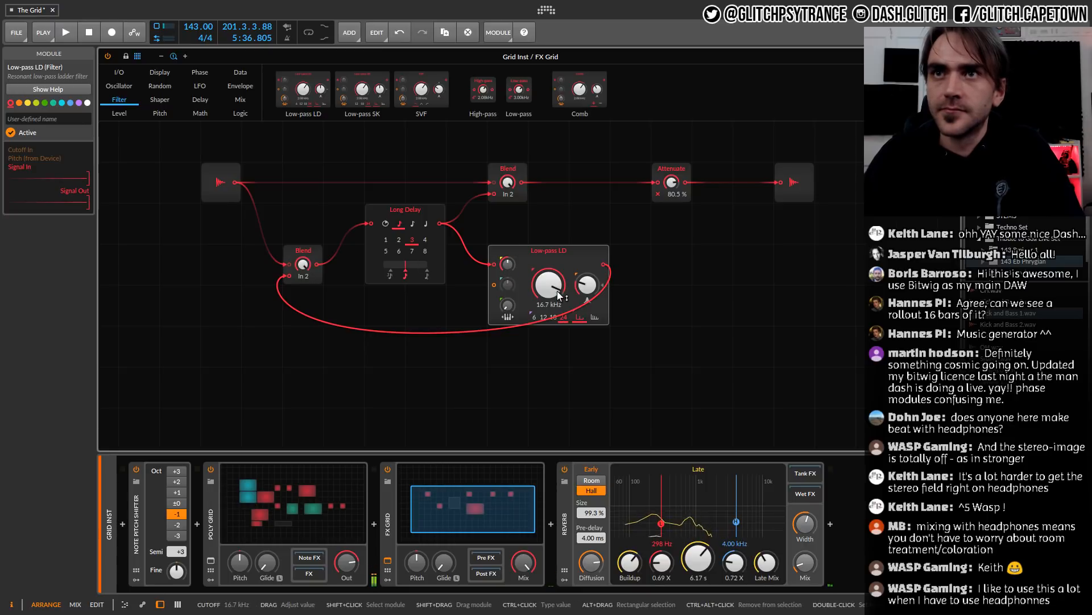
{"action": "left_click_drag", "start_coordinate": [549, 284], "coordinate": [549, 314]}
{"action": "left_click_drag", "start_coordinate": [507, 264], "coordinate": [511, 265]}
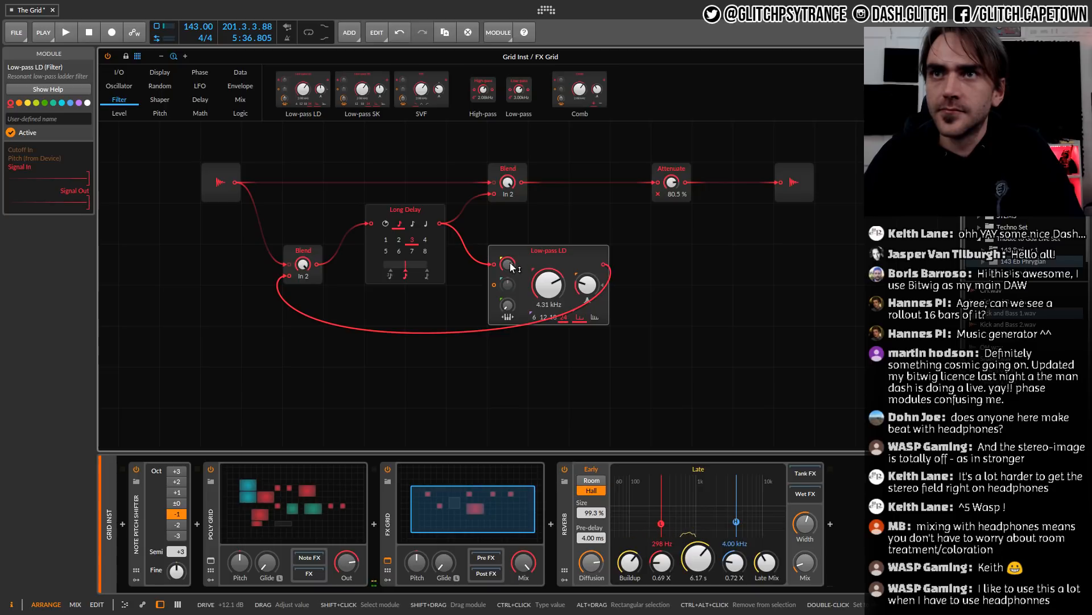
{"action": "left_click_drag", "start_coordinate": [587, 283], "coordinate": [550, 291]}
Add an LFO below the feedback Blend, connect it to the Low-pass LD cutoff modulation input, and raise the modulation amount with cutoff at 135 Hz
{"action": "left_click", "coordinate": [200, 86]}
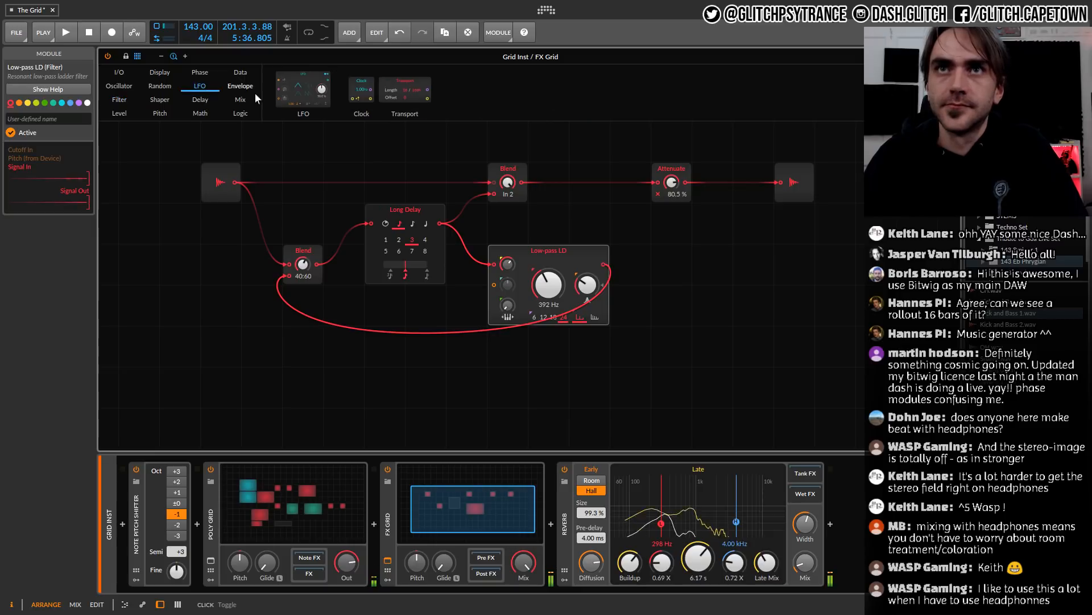
{"action": "left_click_drag", "start_coordinate": [302, 91], "coordinate": [196, 351]}
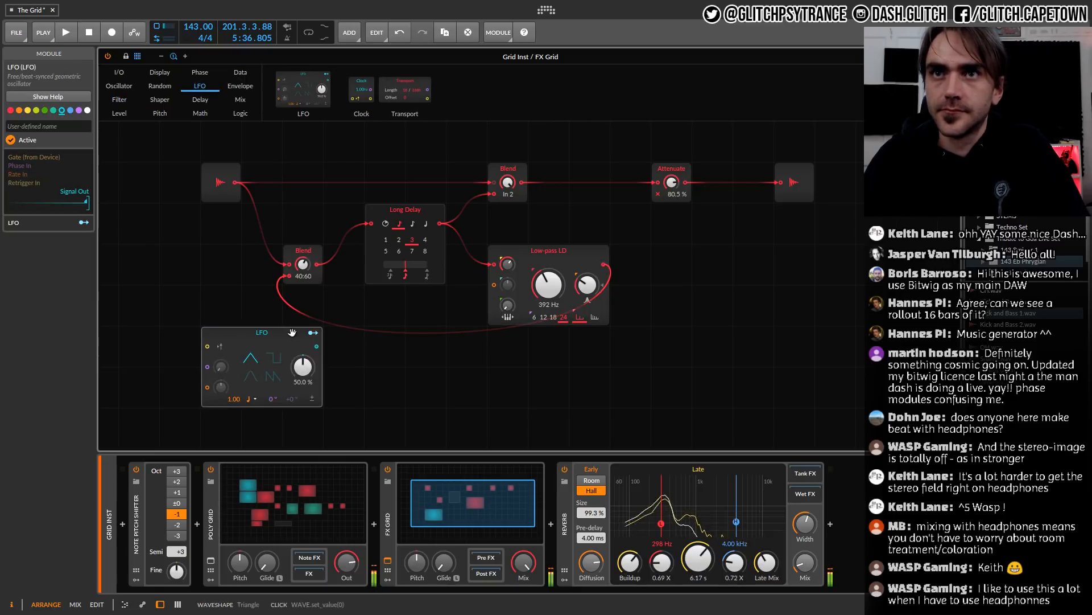
{"action": "left_click_drag", "start_coordinate": [316, 345], "coordinate": [494, 285]}
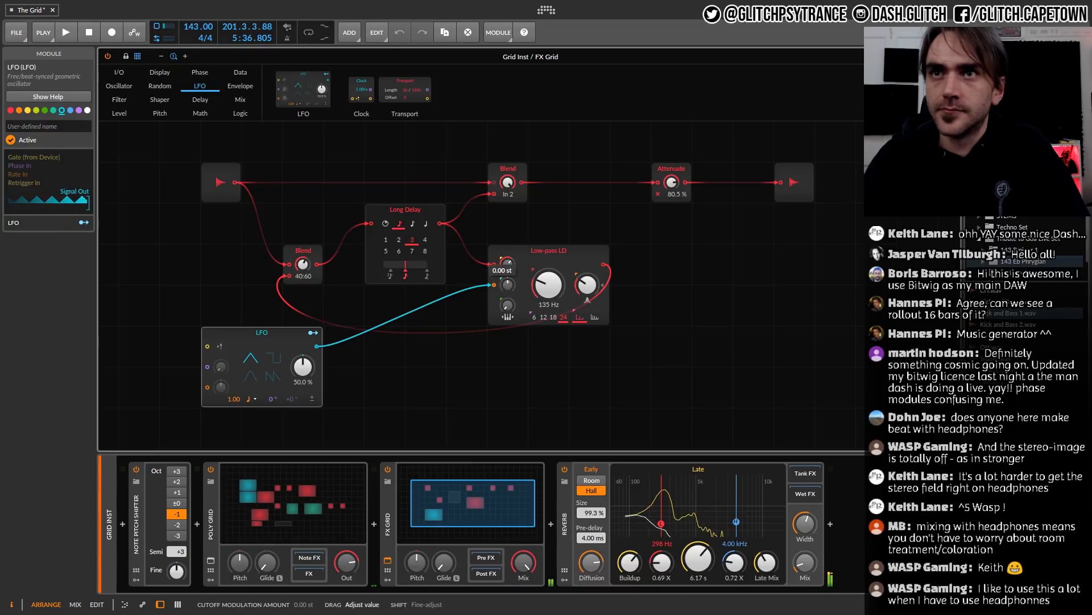
{"action": "left_click_drag", "start_coordinate": [510, 285], "coordinate": [506, 288]}
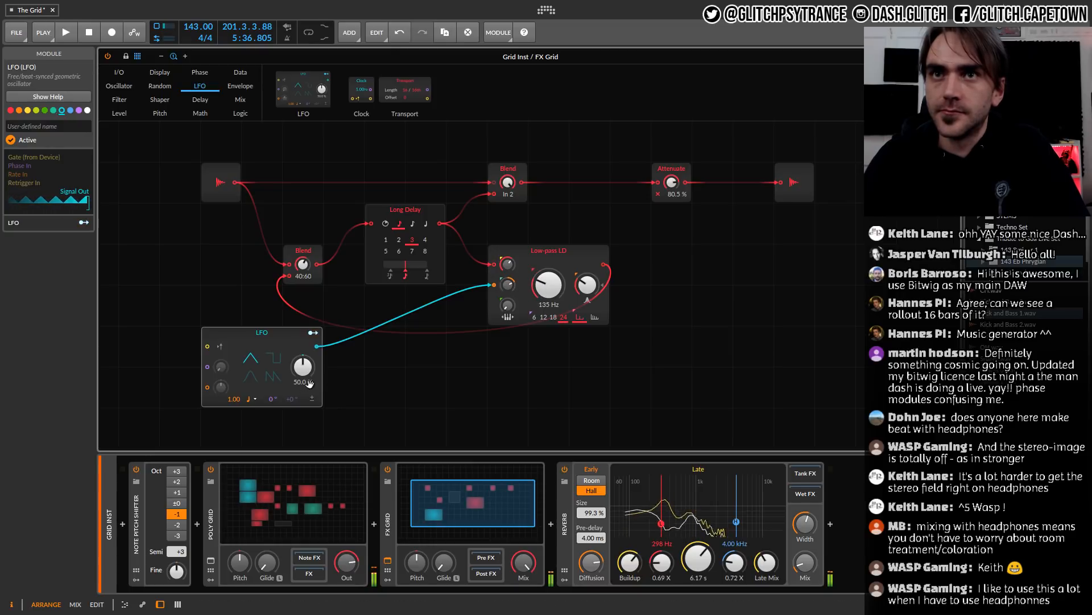
Switch the LFO rate unit to Hertz and set the rate to 0.29 Hz, with the Low-pass LD cutoff at 175 Hz
{"action": "left_click", "coordinate": [249, 398]}
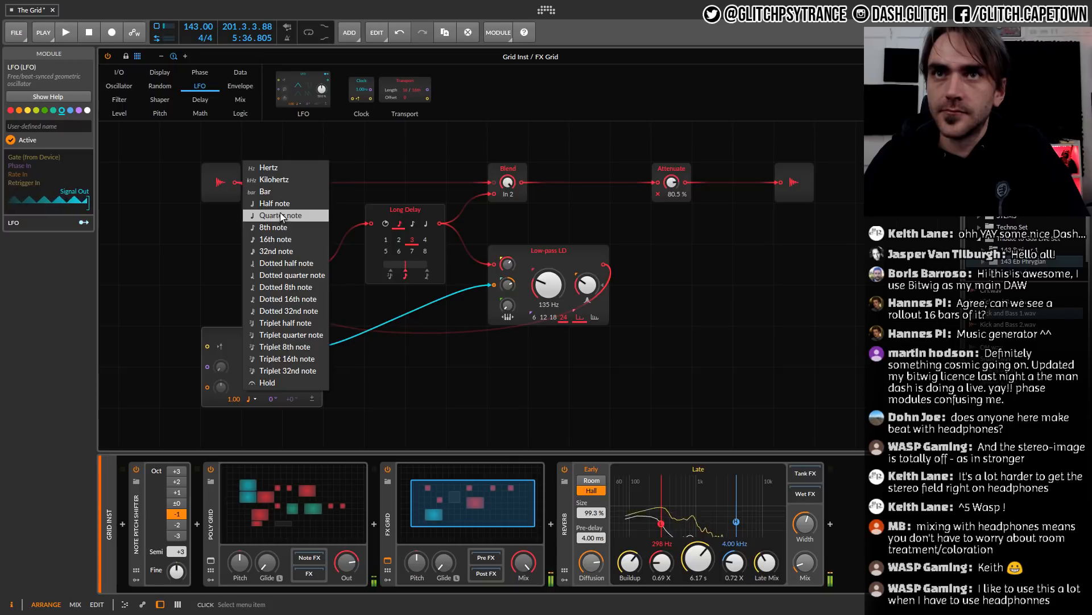
{"action": "left_click", "coordinate": [275, 168]}
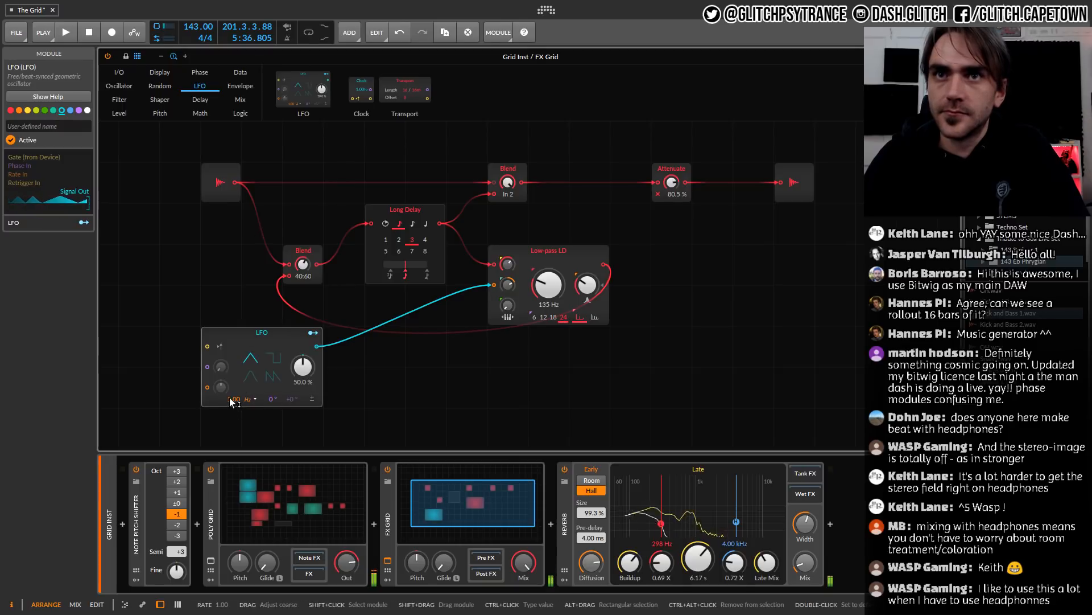
{"action": "left_click_drag", "start_coordinate": [234, 400], "coordinate": [233, 444]}
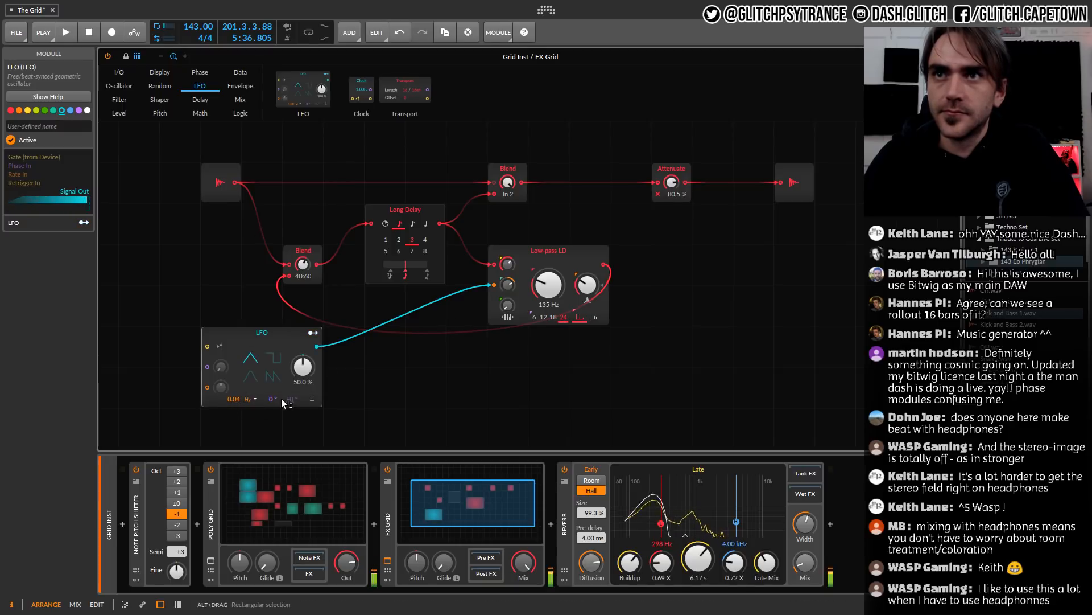
{"action": "left_click_drag", "start_coordinate": [238, 400], "coordinate": [237, 393]}
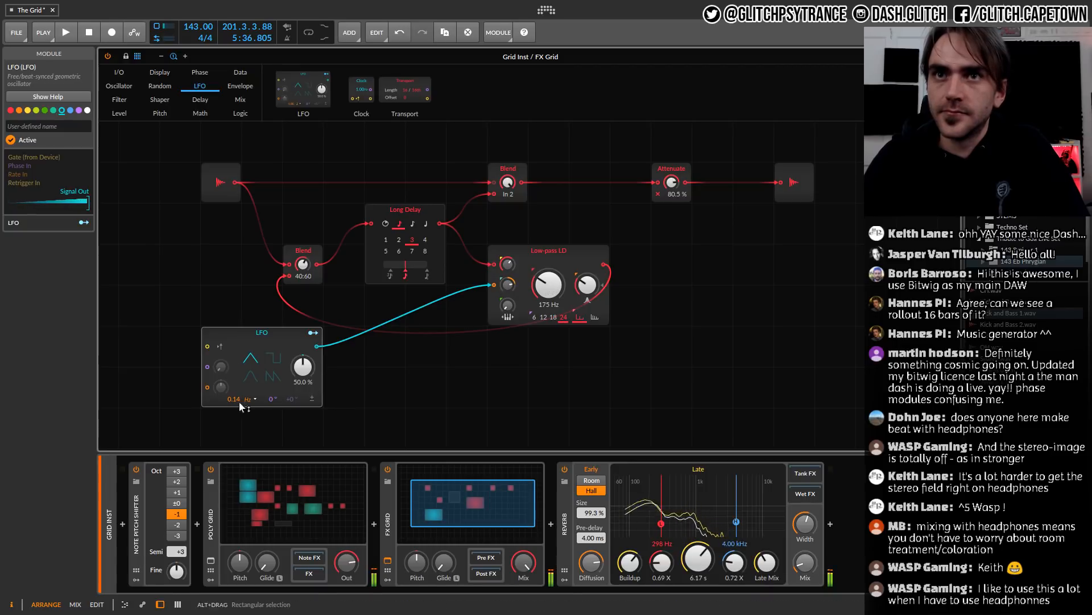
{"action": "left_click_drag", "start_coordinate": [237, 399], "coordinate": [237, 391]}
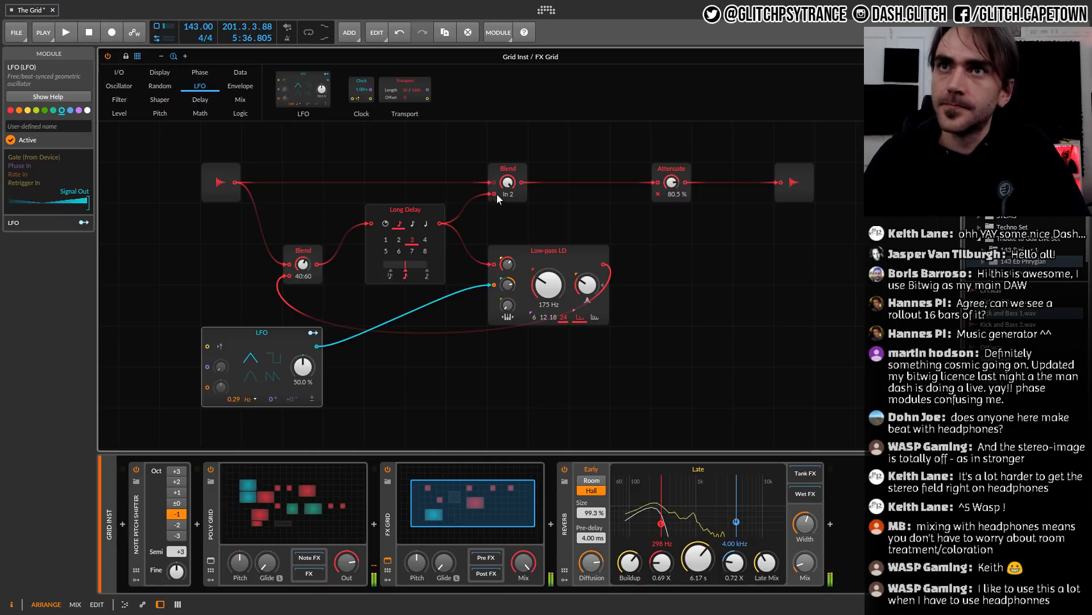
Fine-tune the effect with the output Blend at 43:57, feedback Blend at 30:70, LFO rate at 0.33 Hz and Low-pass LD cutoff at 143 Hz
{"action": "left_click_drag", "start_coordinate": [506, 183], "coordinate": [506, 212]}
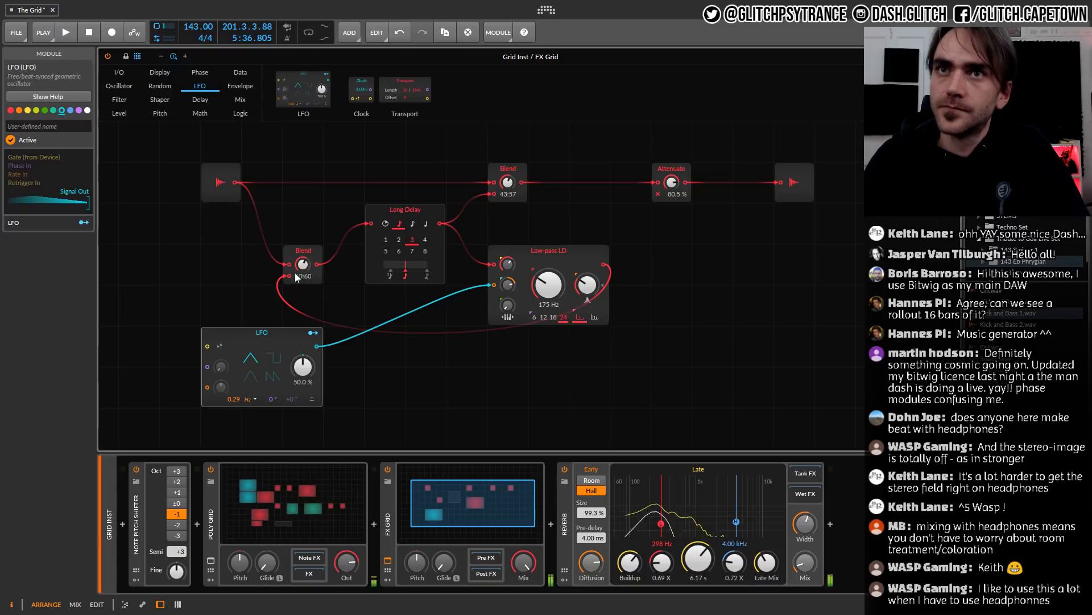
{"action": "left_click_drag", "start_coordinate": [295, 272], "coordinate": [300, 281]}
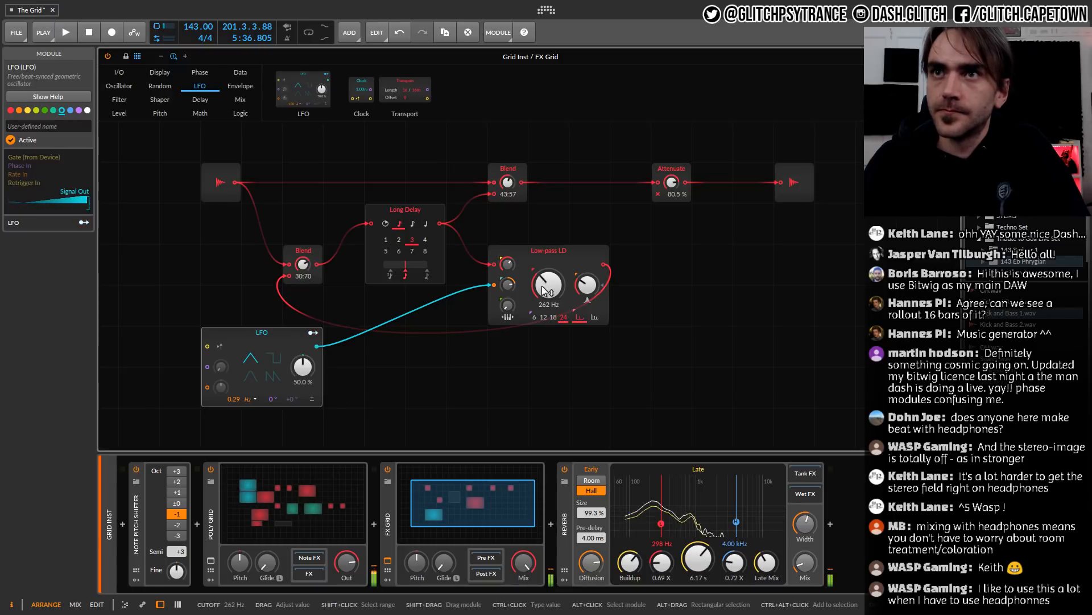
{"action": "left_click_drag", "start_coordinate": [234, 399], "coordinate": [234, 394]}
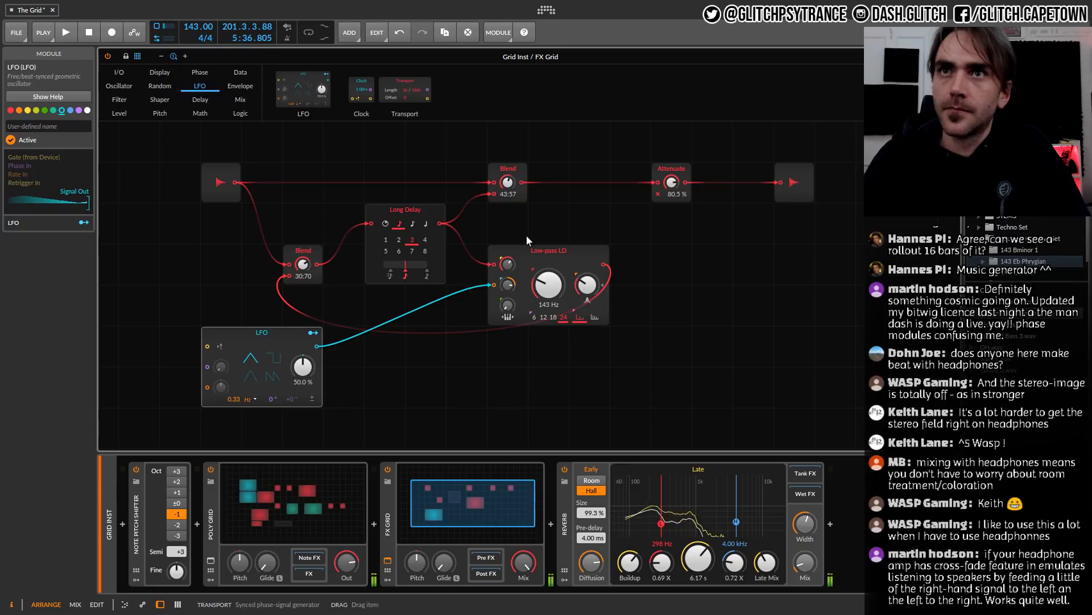
{"action": "left_click", "coordinate": [507, 263]}
{"action": "left_click_drag", "start_coordinate": [507, 263], "coordinate": [510, 266]}
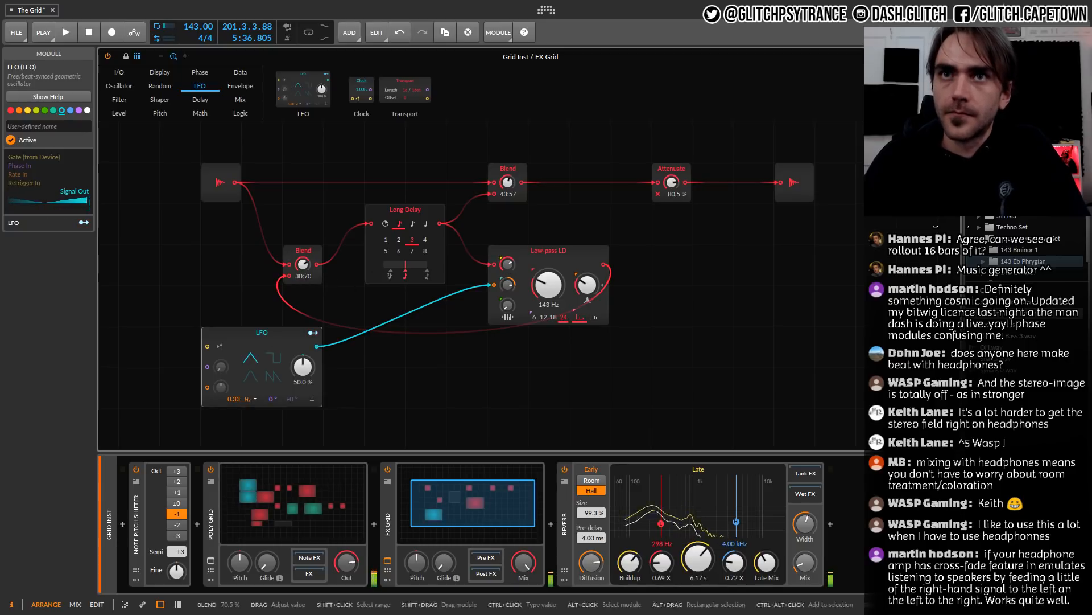
Set the feedback Blend to 35:65 and switch the Long Delay to free timing with a delay time of 18.0 ms
{"action": "left_click_drag", "start_coordinate": [303, 265], "coordinate": [303, 261]}
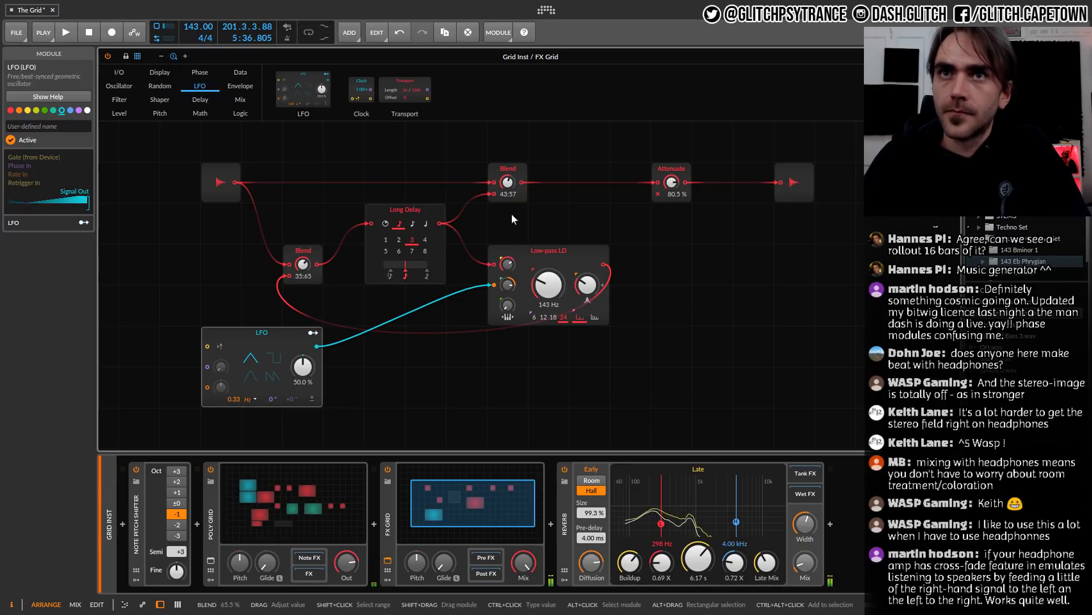
{"action": "left_click", "coordinate": [385, 223]}
{"action": "mouse_move", "coordinate": [406, 253]}
{"action": "left_mouse_down"}
{"action": "mouse_move", "coordinate": [405, 267]}
{"action": "mouse_move", "coordinate": [406, 239]}
{"action": "mouse_move", "coordinate": [405, 262]}
{"action": "left_mouse_up"}
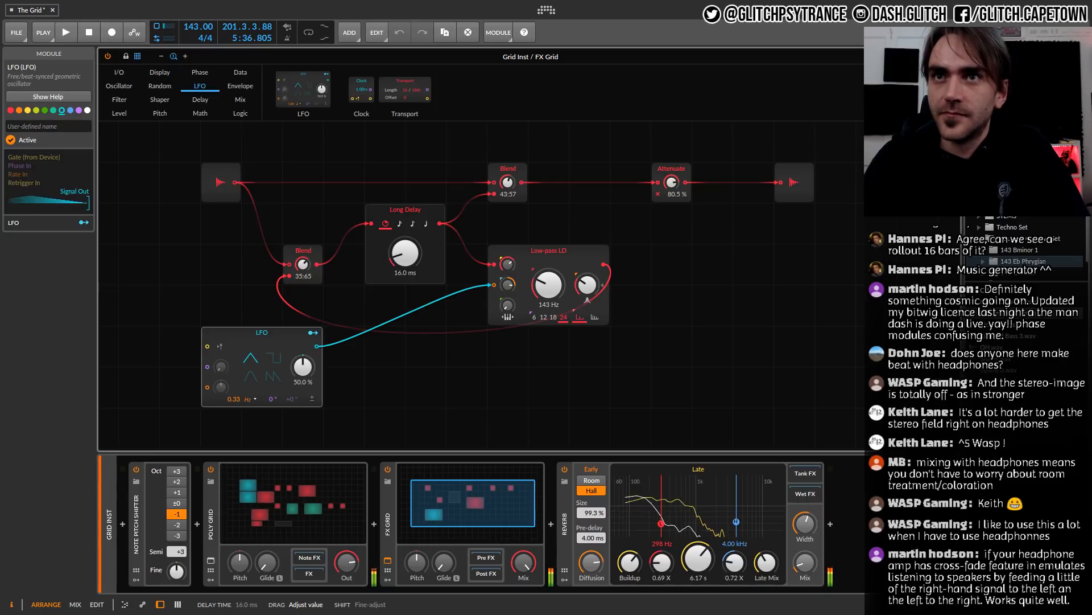
{"action": "left_click_drag", "start_coordinate": [405, 253], "coordinate": [404, 257]}
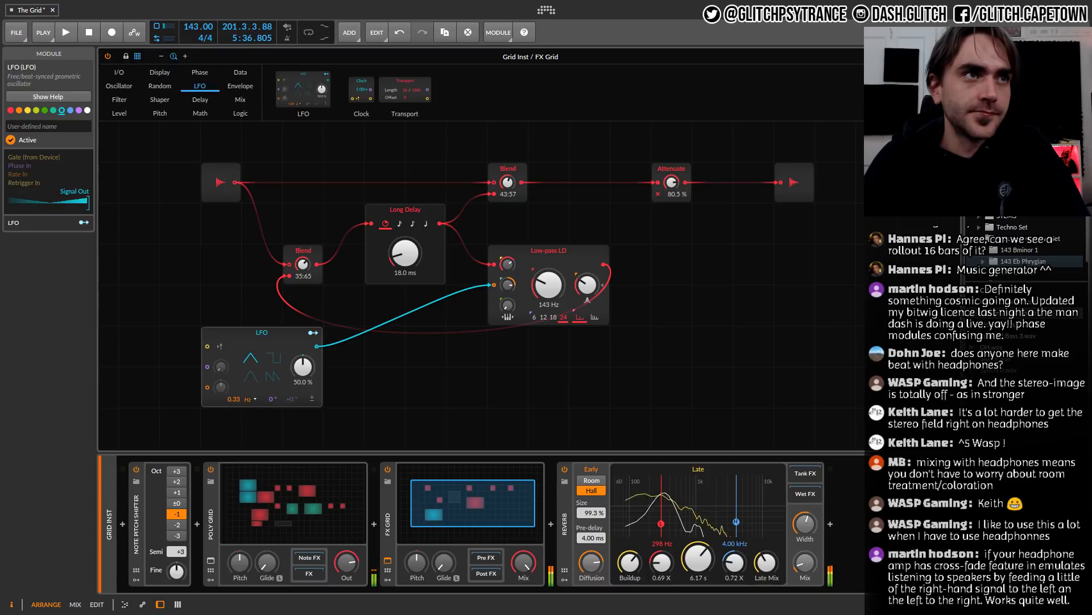
Lower Attenuate to 0 %, then add a second LFO below the Long Delay and map it to the delay time with an amount of 0.069
{"action": "left_click_drag", "start_coordinate": [672, 182], "coordinate": [671, 245]}
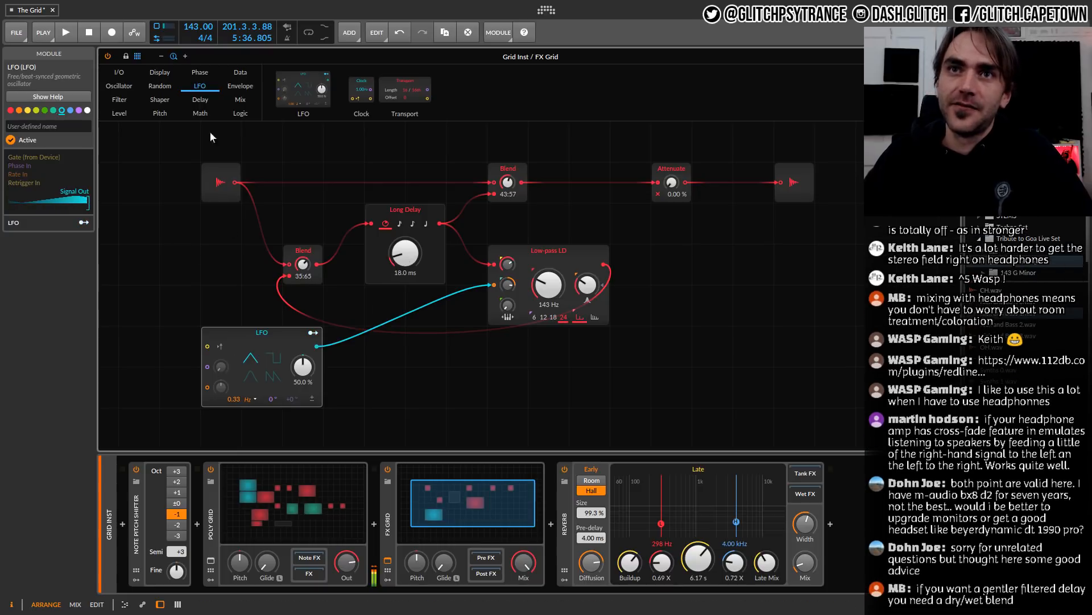
{"action": "left_click_drag", "start_coordinate": [299, 87], "coordinate": [378, 370]}
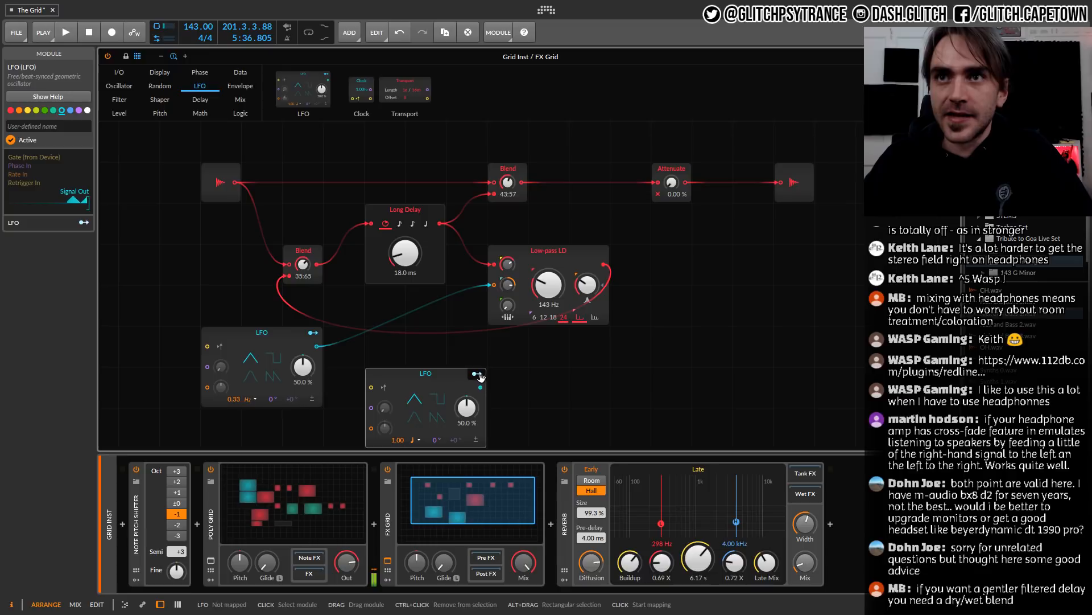
{"action": "left_click_drag", "start_coordinate": [407, 261], "coordinate": [407, 259]}
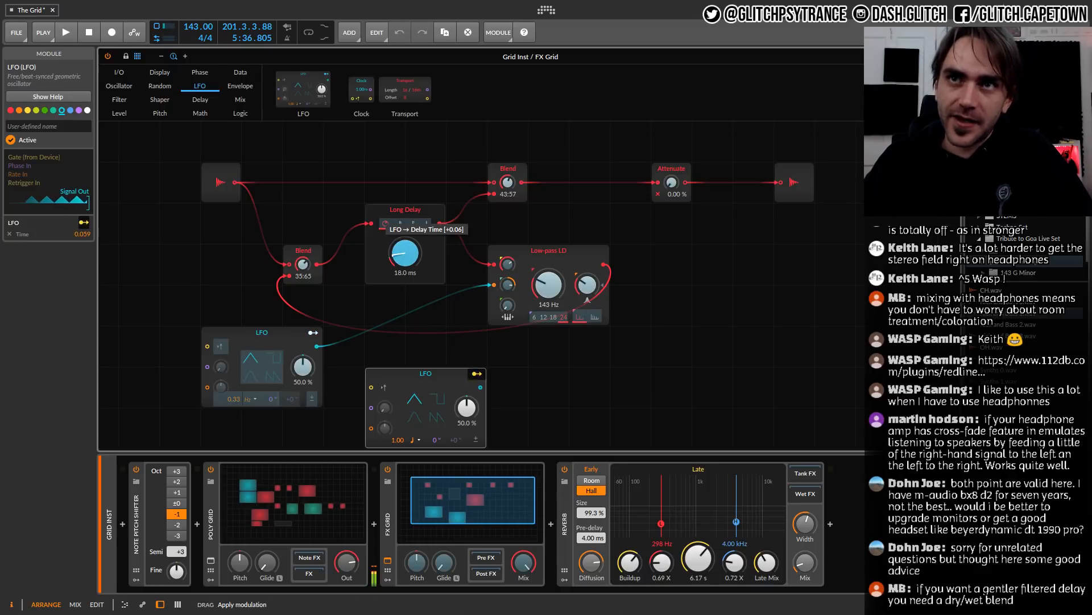
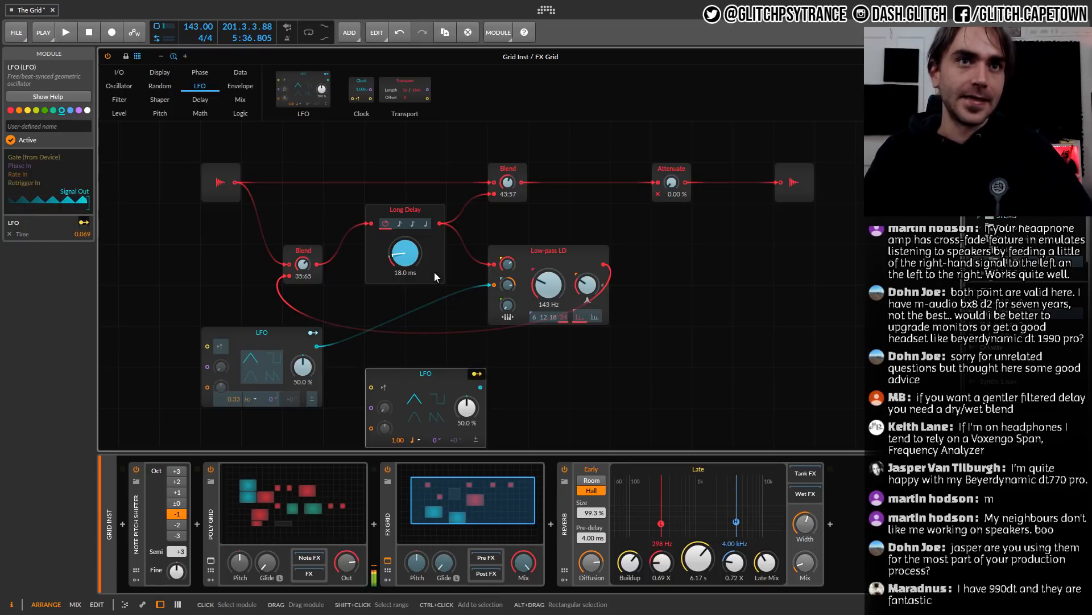
{"action": "left_click", "coordinate": [663, 339]}
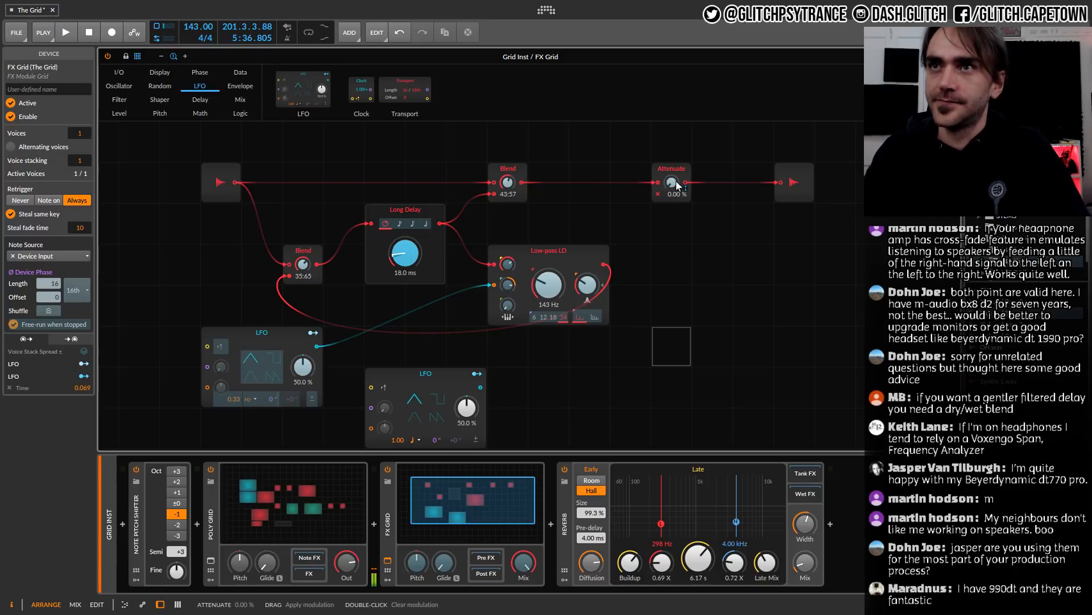
{"action": "left_click_drag", "start_coordinate": [676, 181], "coordinate": [672, 188]}
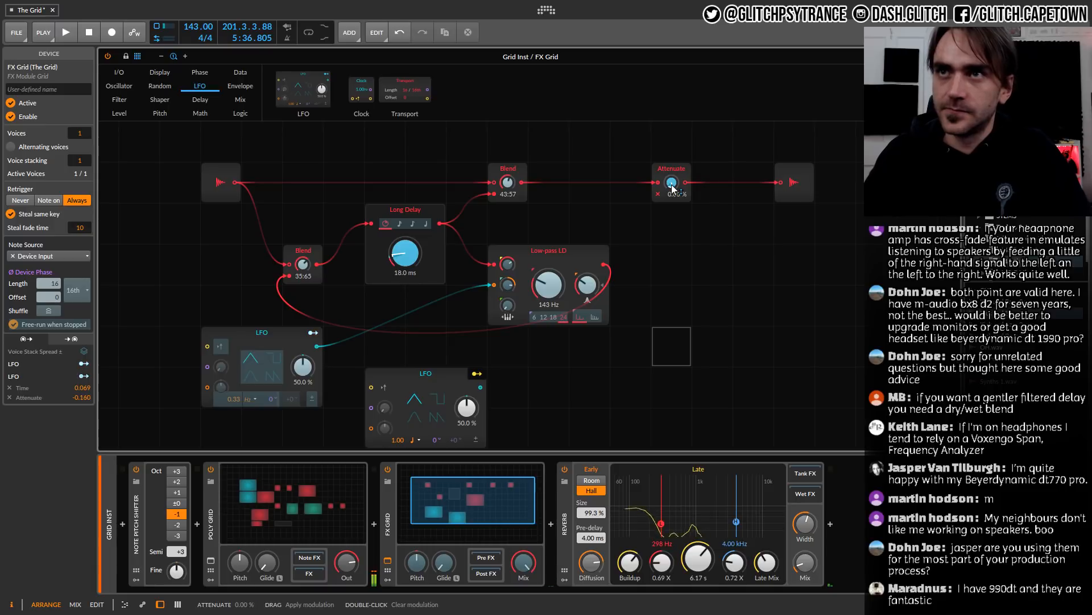
{"action": "left_click", "coordinate": [477, 373]}
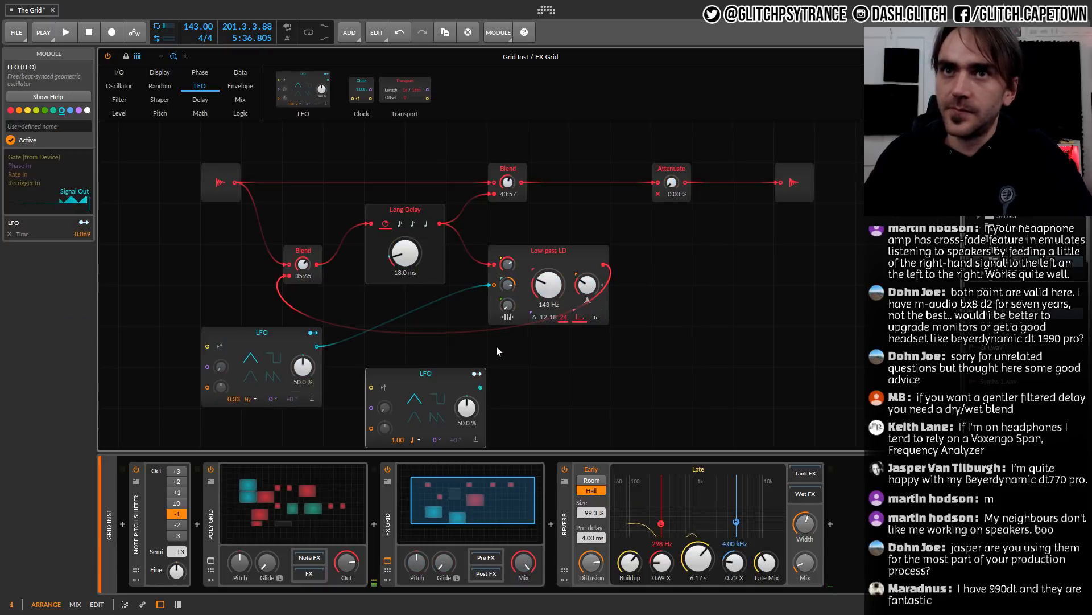
{"action": "left_click", "coordinate": [477, 373]}
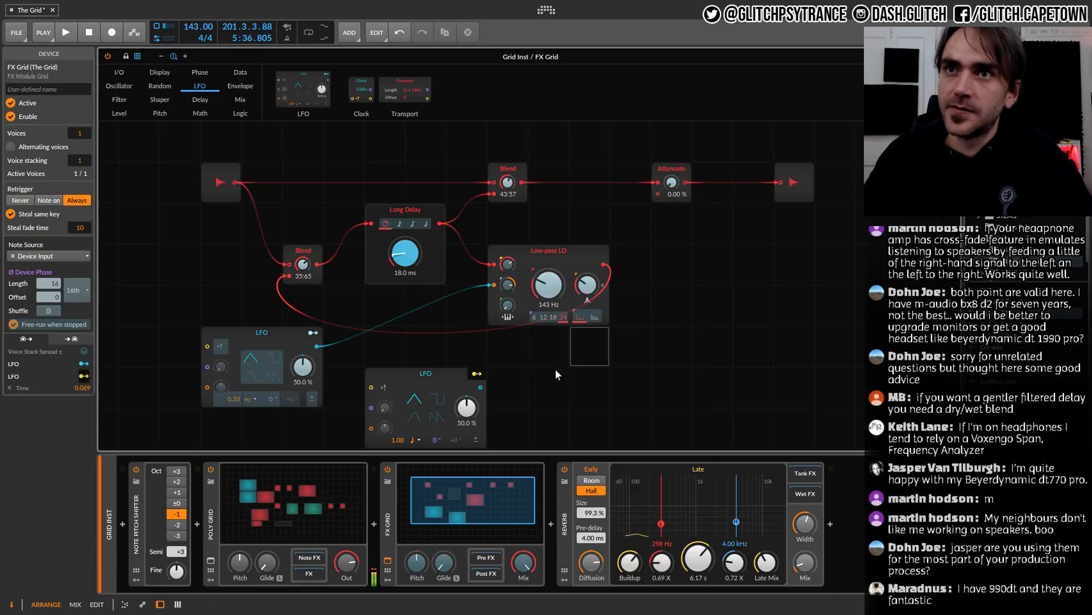
{"action": "left_click", "coordinate": [483, 387]}
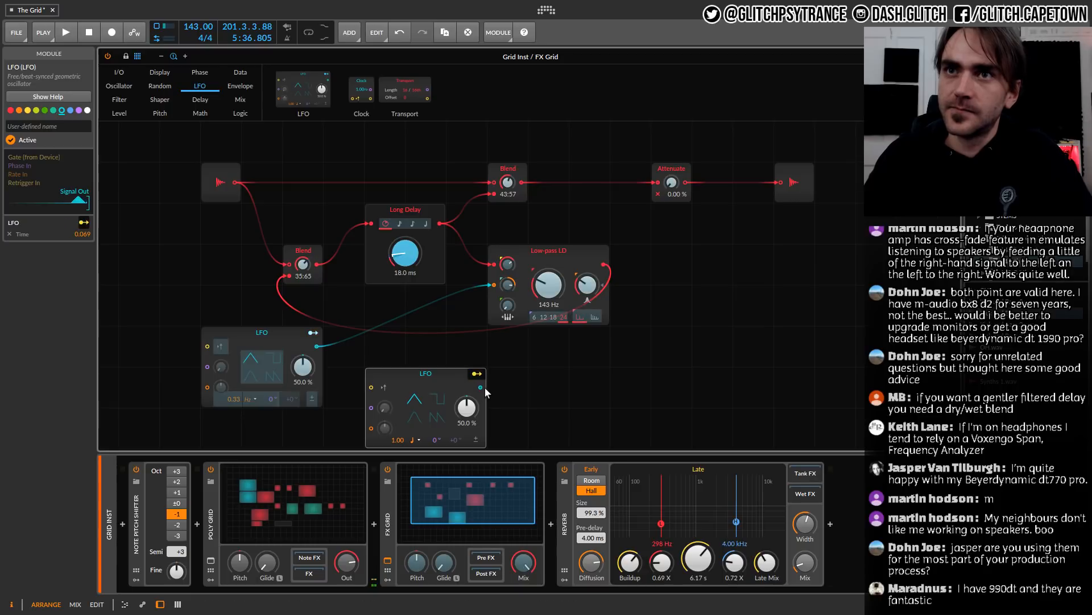
Raise Attenuate to 77.5 % and set the Long Delay time to 64.1 ms
{"action": "left_click_drag", "start_coordinate": [671, 182], "coordinate": [671, 161]}
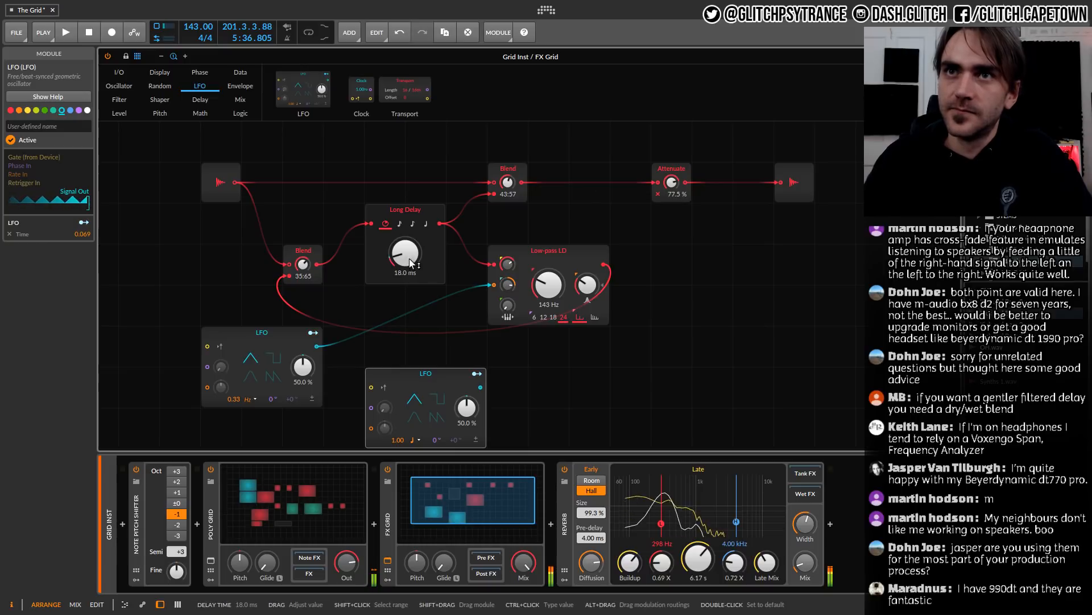
{"action": "left_click_drag", "start_coordinate": [411, 263], "coordinate": [411, 245]}
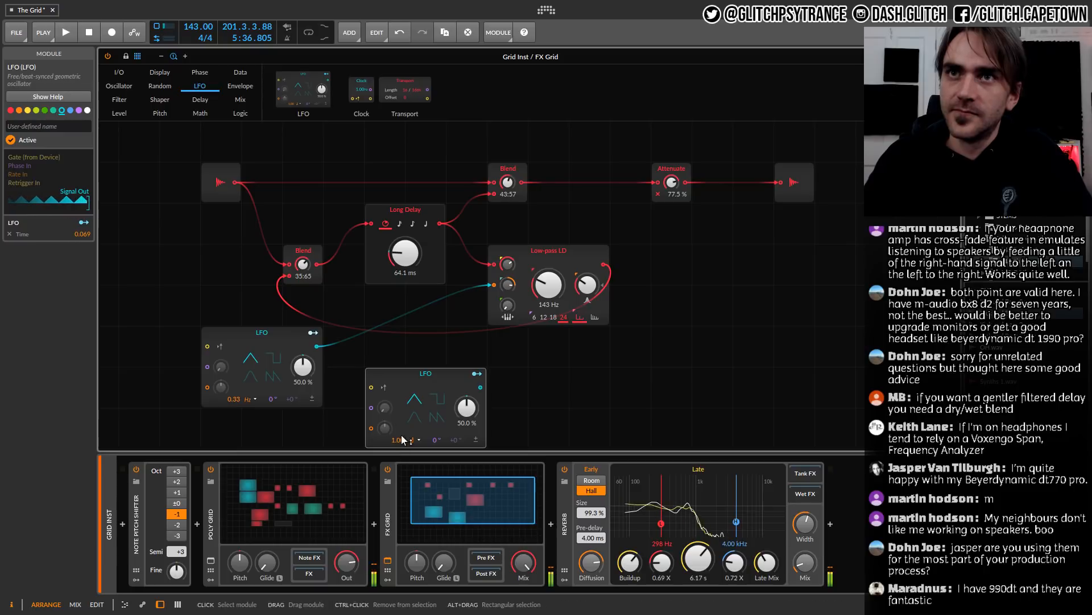
Switch the second LFO's rate unit to Hertz and set it to 1.70 Hz, with the Long Delay time at 20.1 ms
{"action": "left_click_drag", "start_coordinate": [403, 439], "coordinate": [418, 442]}
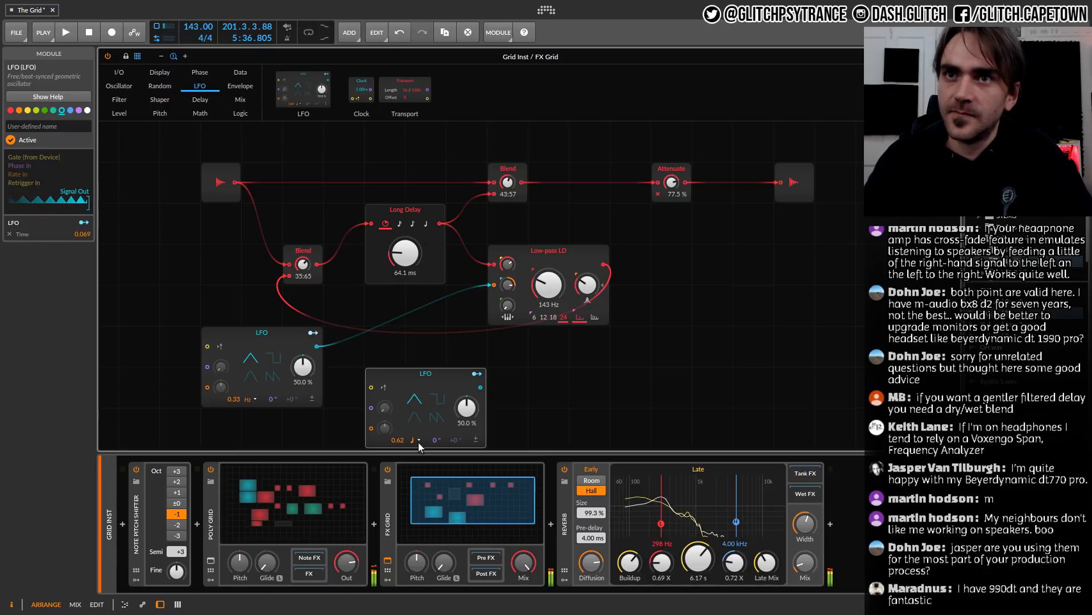
{"action": "left_click", "coordinate": [415, 440]}
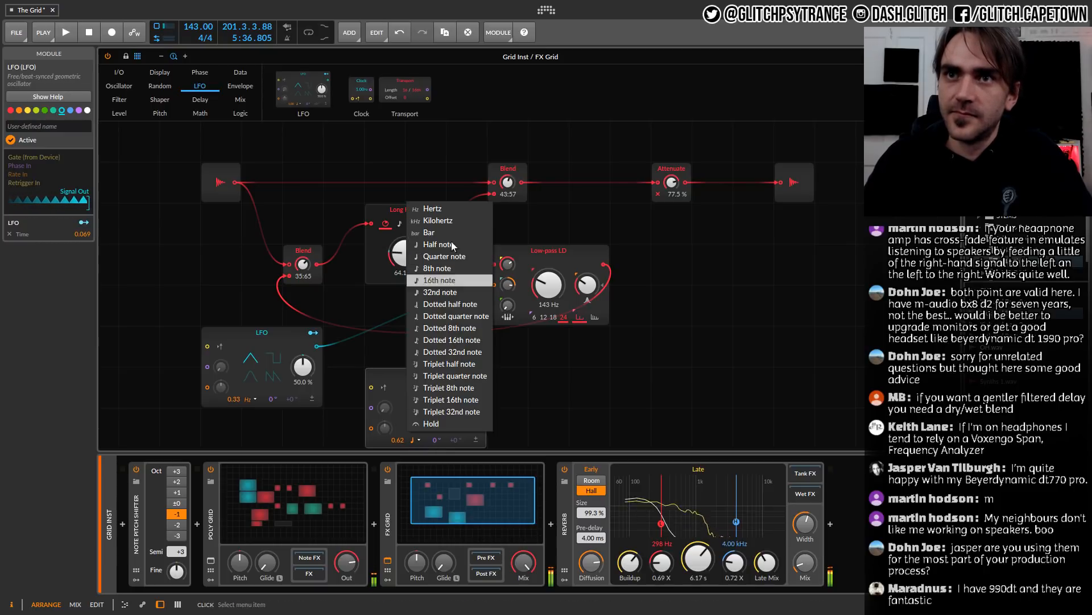
{"action": "left_click", "coordinate": [431, 237]}
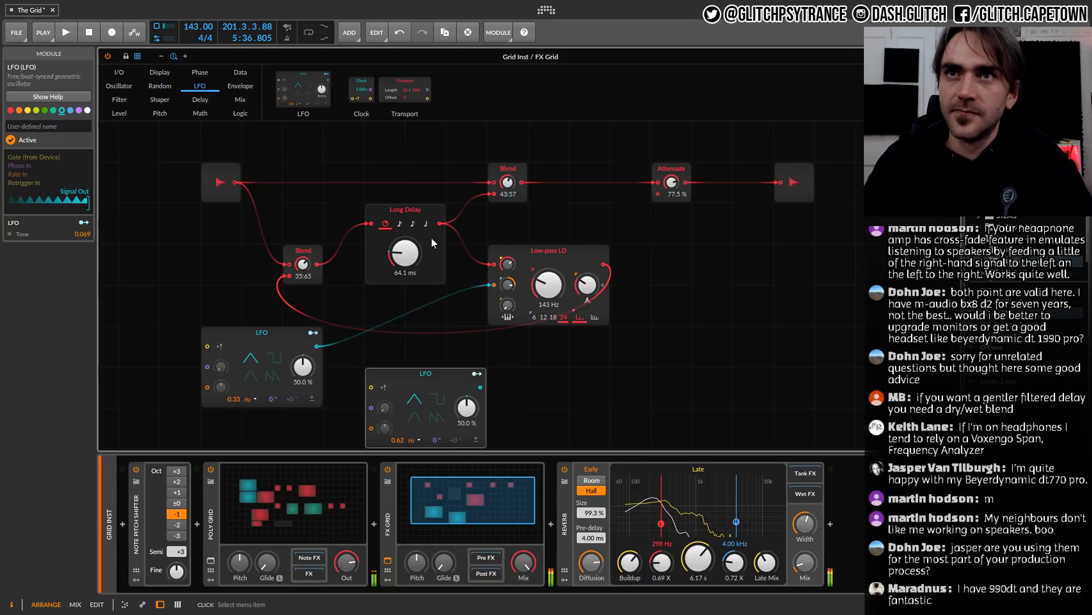
{"action": "left_click_drag", "start_coordinate": [398, 440], "coordinate": [397, 435]}
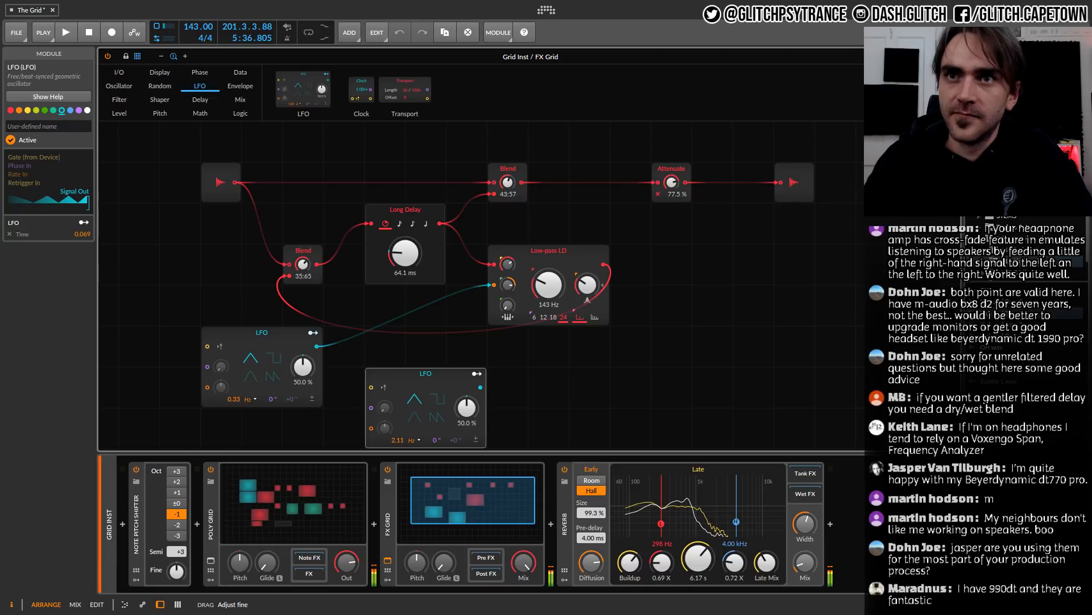
{"action": "left_click_drag", "start_coordinate": [398, 436], "coordinate": [402, 443]}
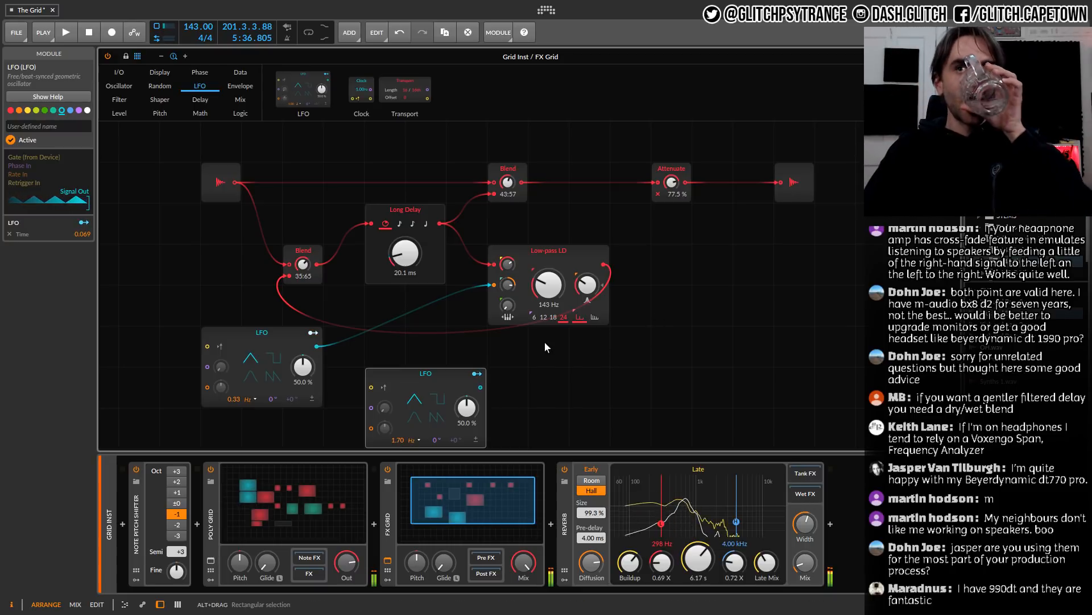
Set the output Blend fully to In 2, the feedback Blend to 28:72 and Attenuate to 82.0 %
{"action": "left_click_drag", "start_coordinate": [507, 182], "coordinate": [507, 165]}
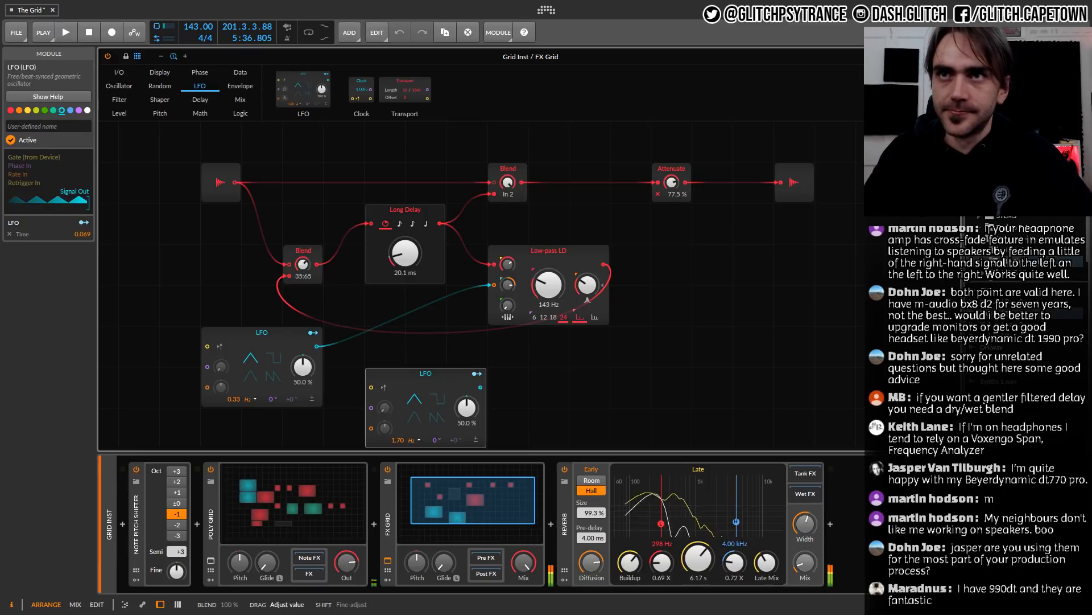
{"action": "left_click_drag", "start_coordinate": [305, 266], "coordinate": [304, 262]}
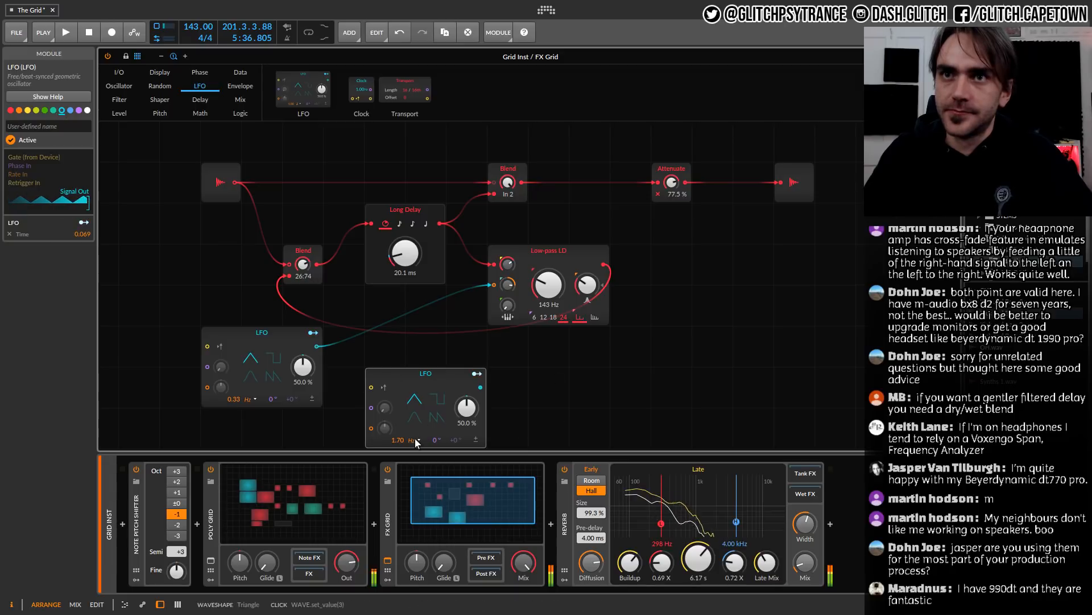
{"action": "scroll", "coordinate": [308, 270], "scroll_direction": "up", "scroll_amount": 1}
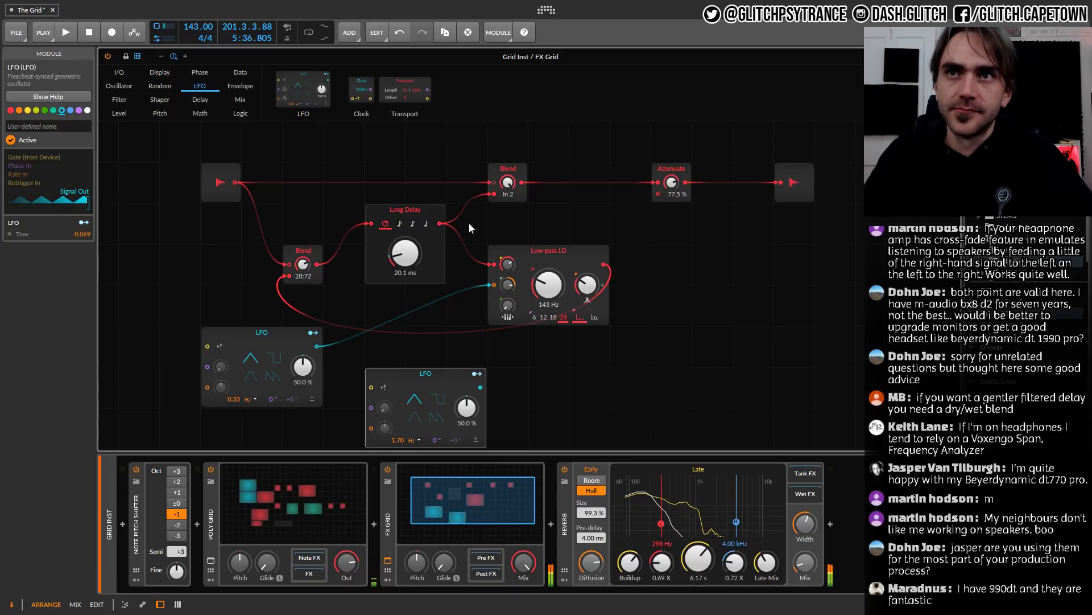
{"action": "scroll", "coordinate": [677, 170], "scroll_direction": "up", "scroll_amount": 2}
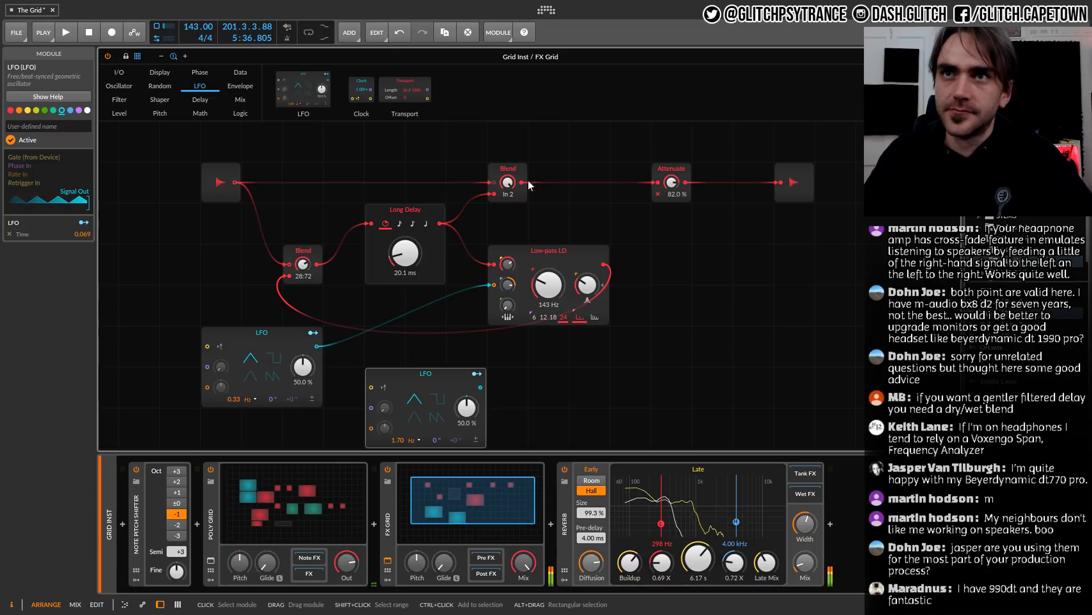
Rebalance the output Blend to 49:51 and tune the Long Delay time to 16.0 ms
{"action": "mouse_move", "coordinate": [508, 183]}
{"action": "left_mouse_down"}
{"action": "mouse_move", "coordinate": [508, 217]}
{"action": "mouse_move", "coordinate": [508, 173]}
{"action": "left_mouse_up"}
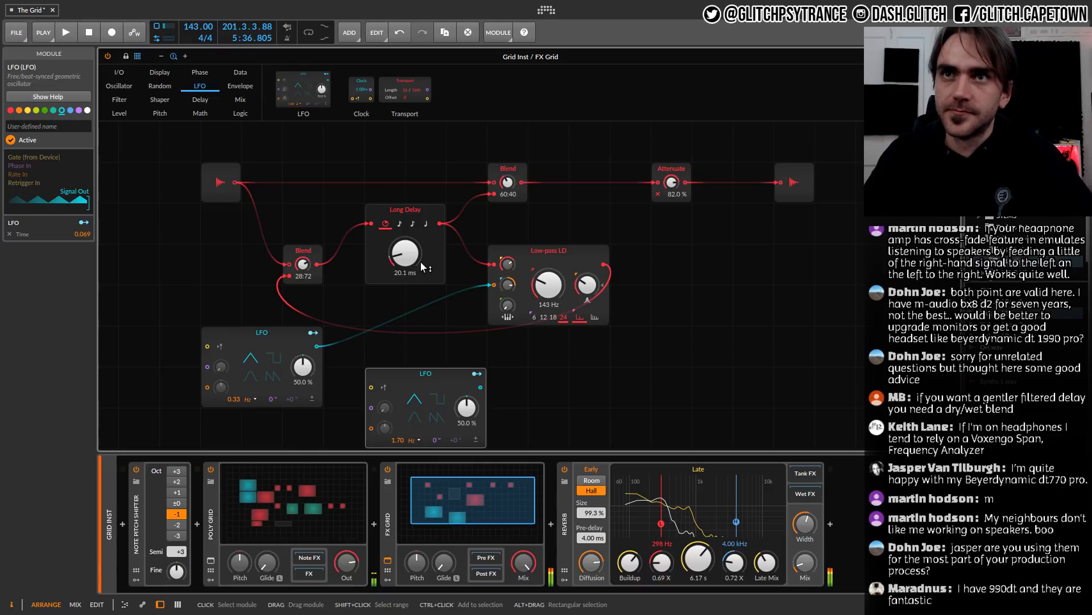
{"action": "left_click_drag", "start_coordinate": [421, 266], "coordinate": [408, 260]}
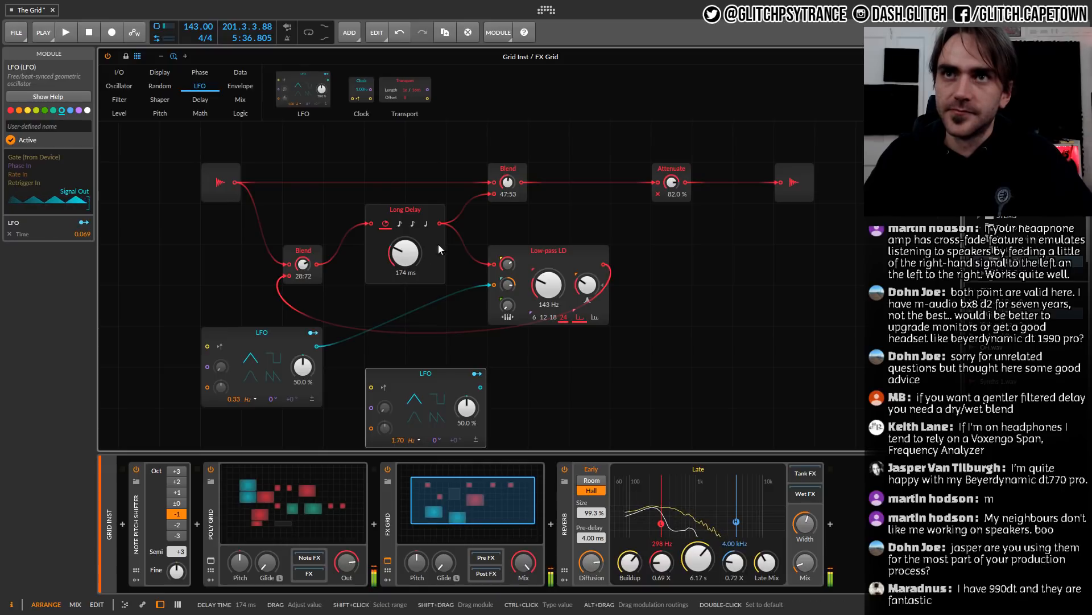
{"action": "left_click_drag", "start_coordinate": [510, 190], "coordinate": [510, 177]}
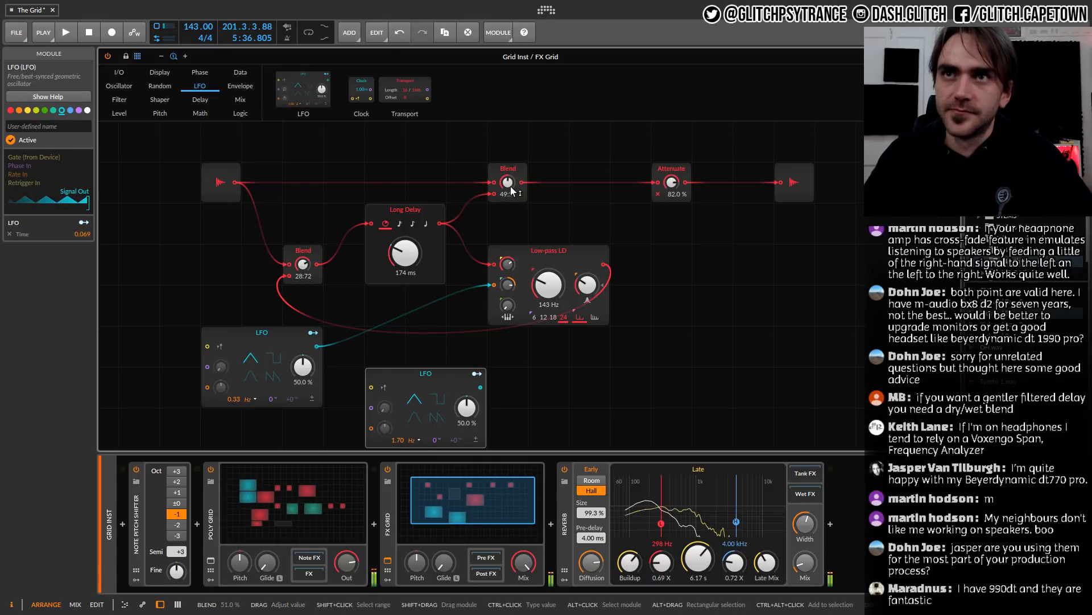
{"action": "mouse_move", "coordinate": [405, 252]}
{"action": "left_mouse_down"}
{"action": "mouse_move", "coordinate": [405, 234]}
{"action": "mouse_move", "coordinate": [405, 256]}
{"action": "left_mouse_up"}
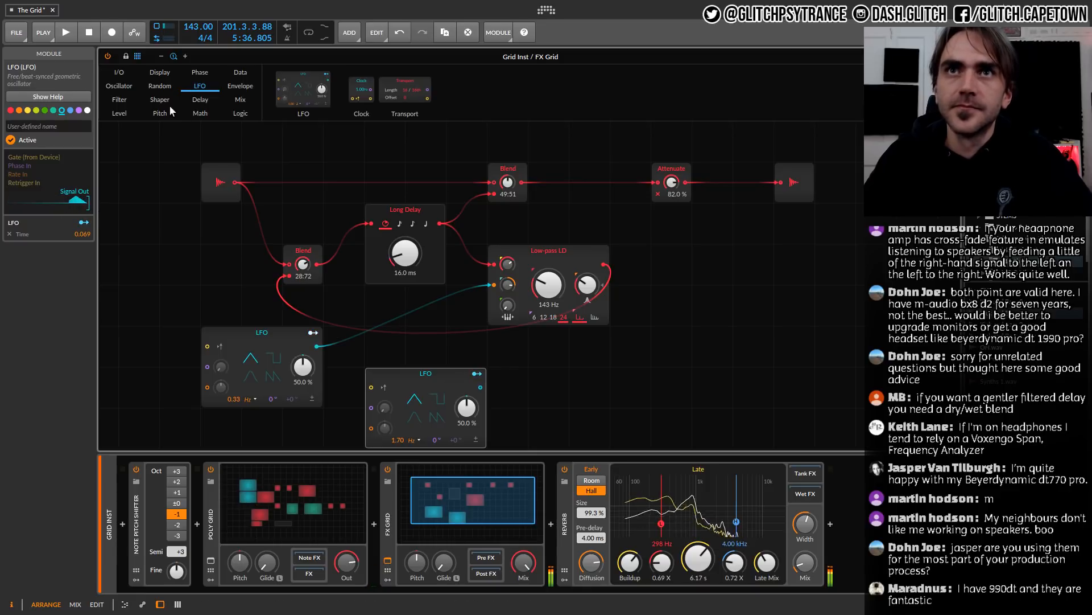
Add an S/H LFO beside the feedback Blend and map it to the Long Delay time with an amount of 0.365
{"action": "left_click", "coordinate": [154, 86]}
{"action": "left_click_drag", "start_coordinate": [347, 90], "coordinate": [140, 247]}
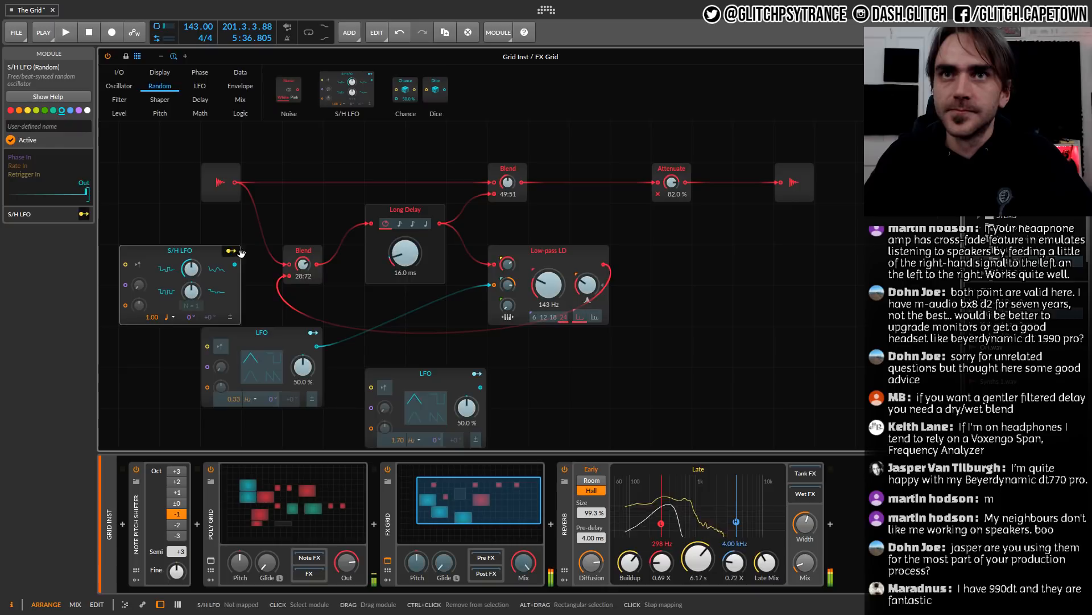
{"action": "left_click_drag", "start_coordinate": [398, 262], "coordinate": [400, 242]}
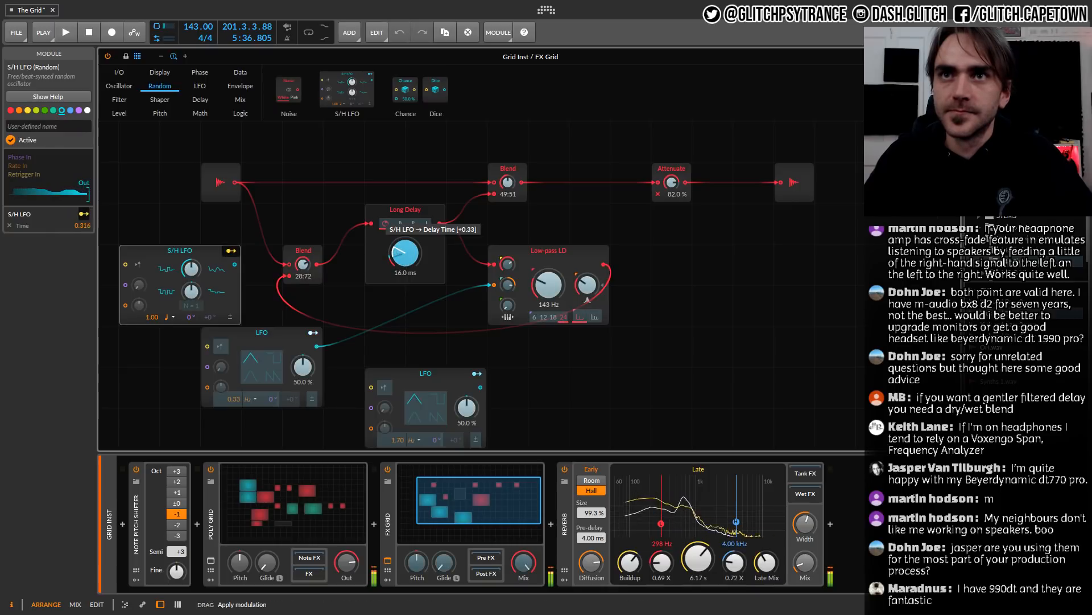
{"action": "left_click", "coordinate": [231, 251]}
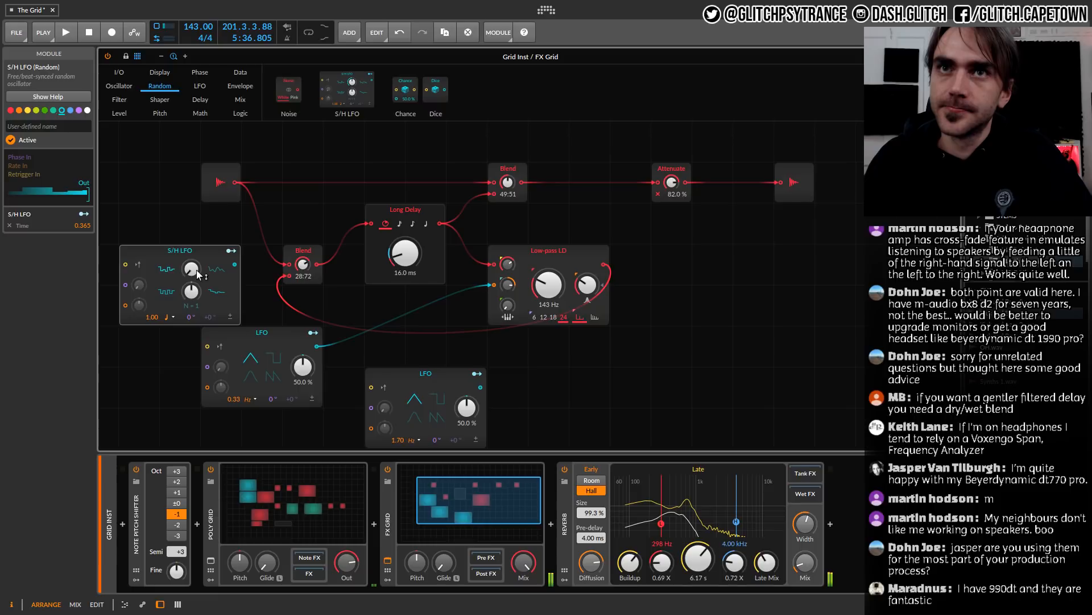
Set the Long Delay time to 2.39 ms and the S/H LFO to 1.44 Hz with its output smoothing at maximum
{"action": "mouse_move", "coordinate": [404, 253]}
{"action": "left_mouse_down"}
{"action": "mouse_move", "coordinate": [405, 233]}
{"action": "mouse_move", "coordinate": [406, 262]}
{"action": "left_mouse_up"}
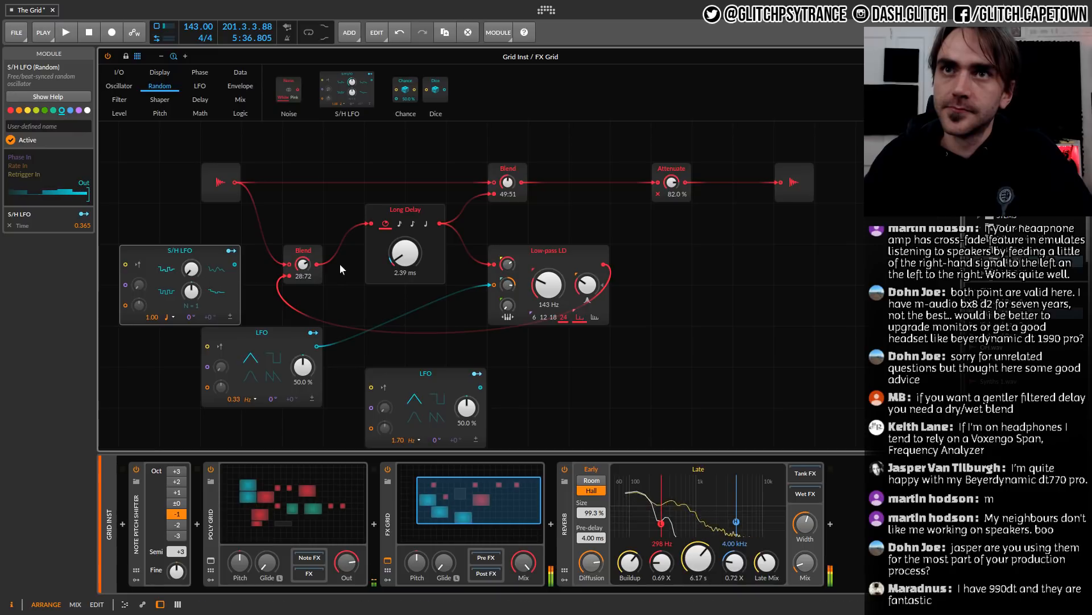
{"action": "left_click", "coordinate": [172, 316]}
{"action": "left_click", "coordinate": [193, 332]}
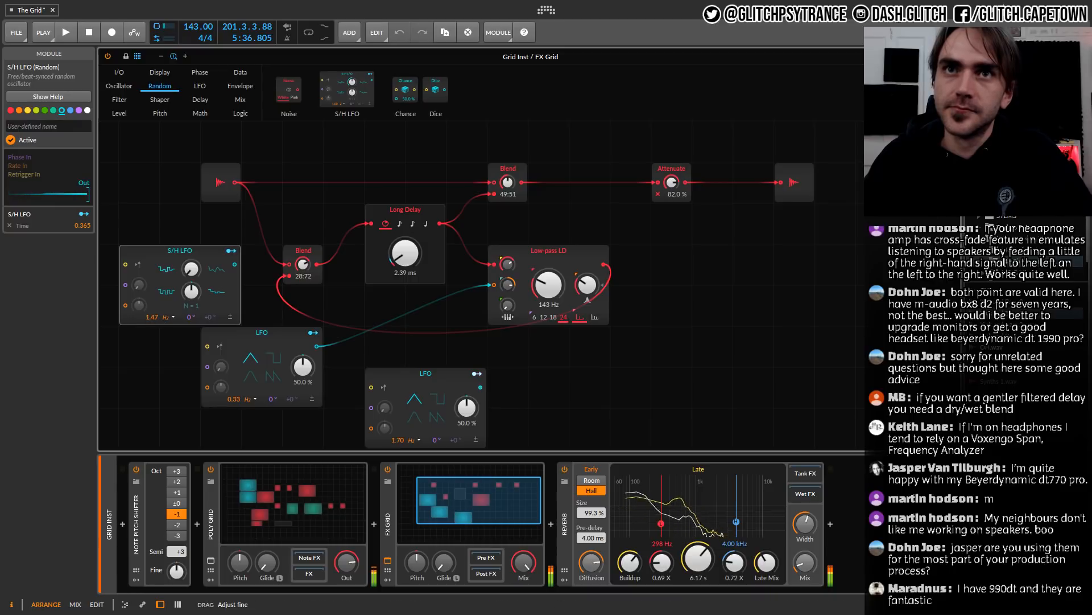
{"action": "left_click_drag", "start_coordinate": [184, 277], "coordinate": [184, 277]}
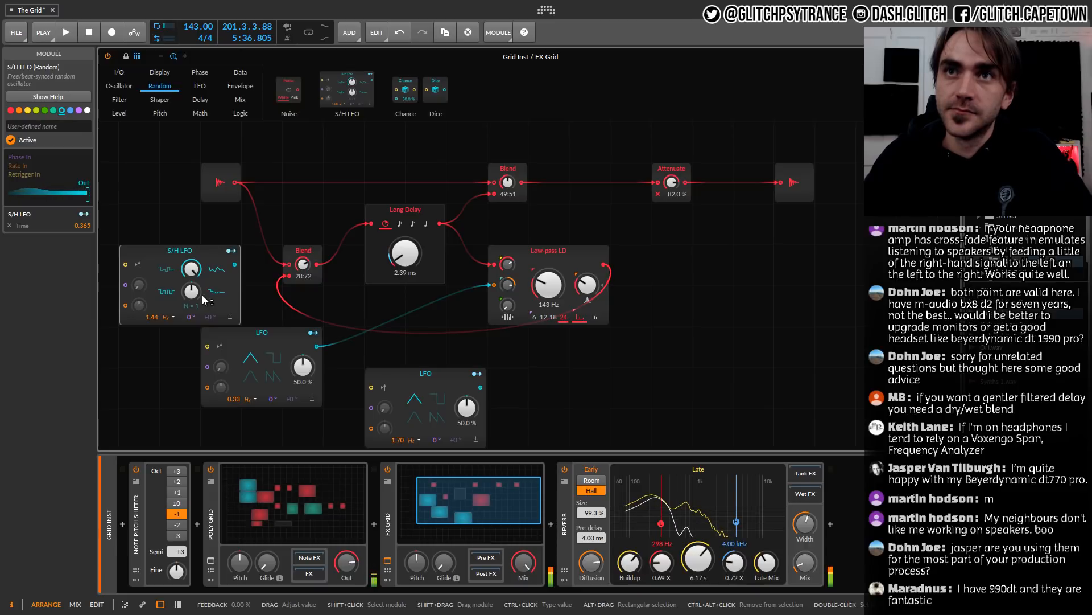
Select the Low-pass LD module and reset Attenuate to 0 % to silence the output
{"action": "left_click", "coordinate": [550, 255]}
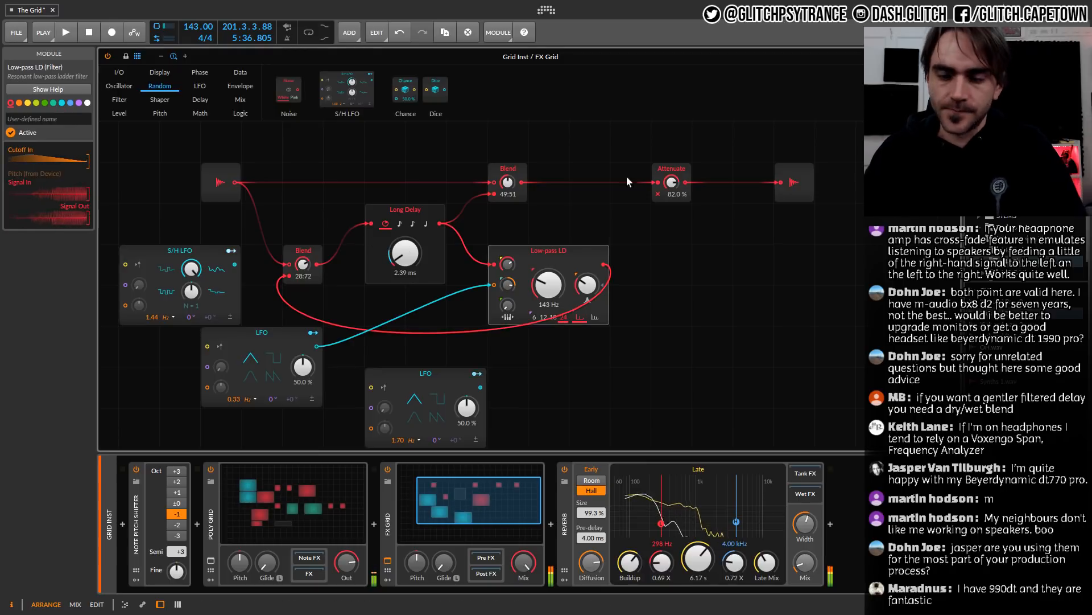
{"action": "double_click", "coordinate": [672, 182]}
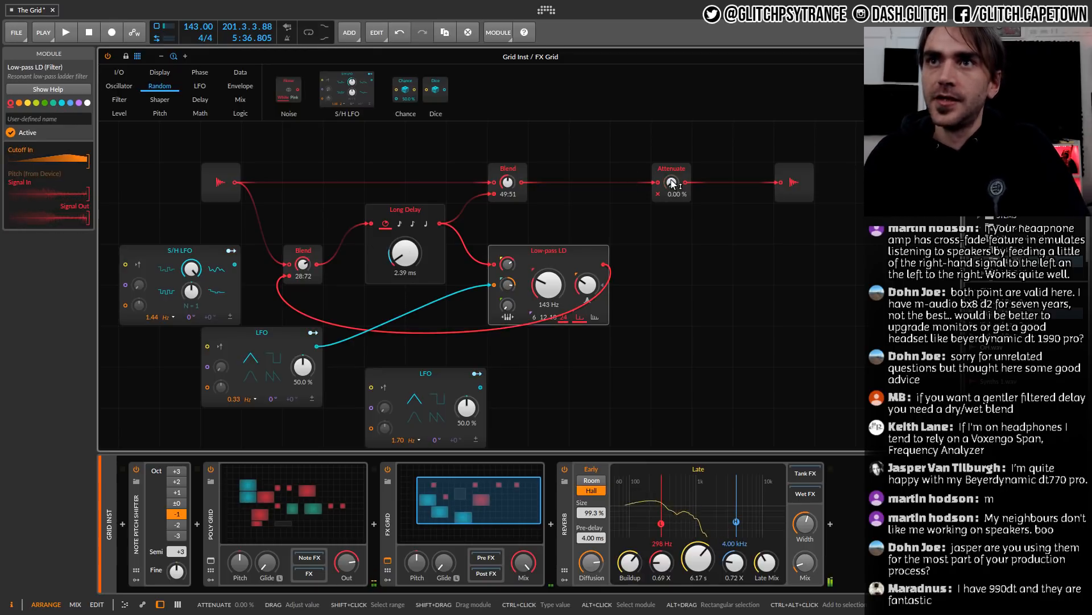
Add a Blend after the Low-pass LD, feed it the filtered and the direct Long Delay signals, and route its output into the feedback Blend
{"action": "left_click", "coordinate": [487, 214]}
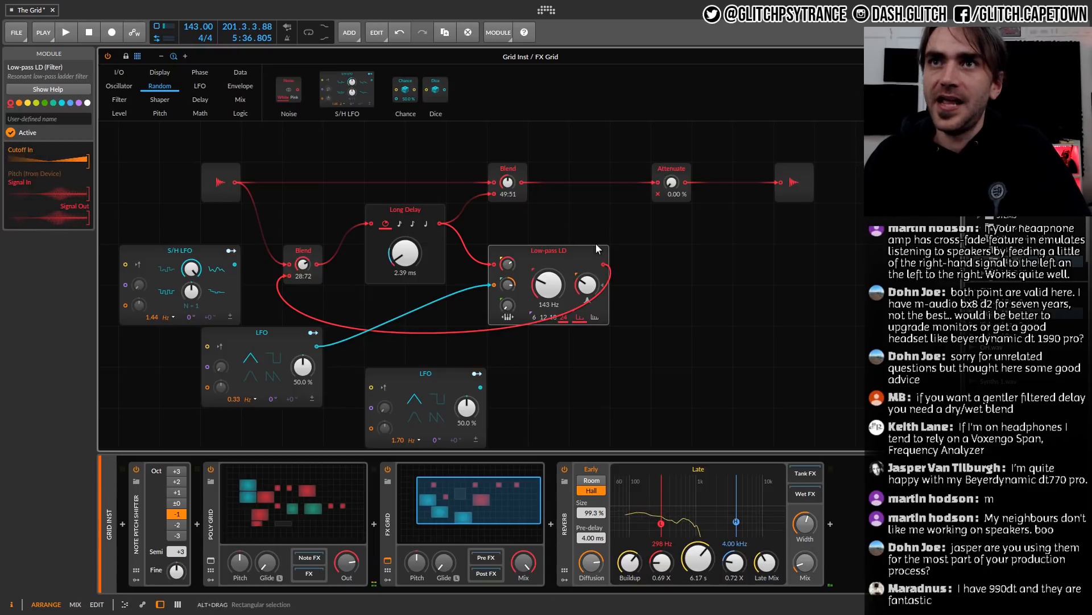
{"action": "left_click_drag", "start_coordinate": [554, 244], "coordinate": [556, 245]}
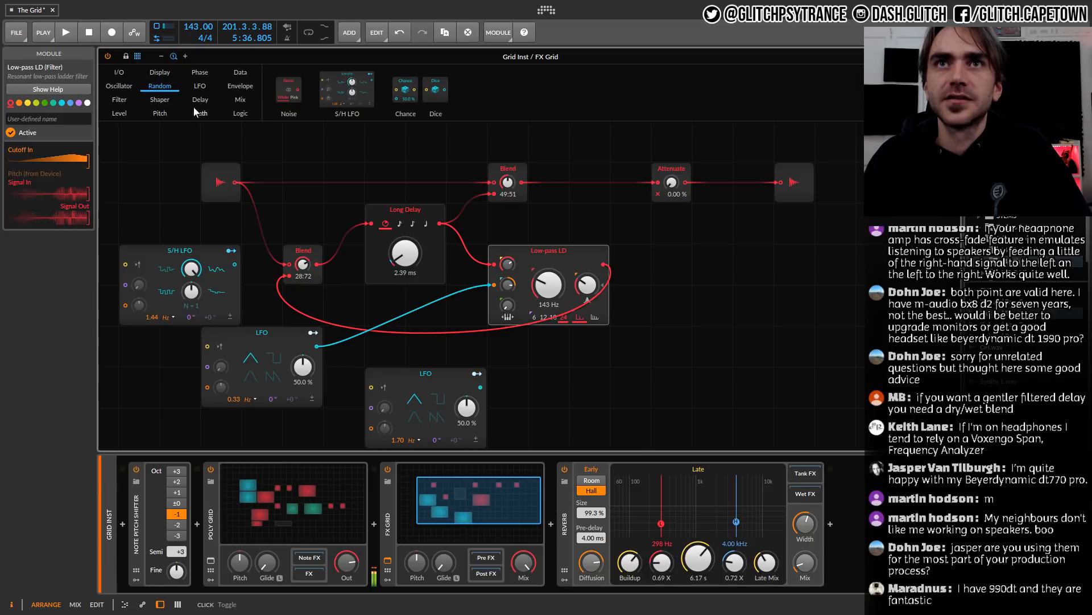
{"action": "left_click", "coordinate": [240, 100]}
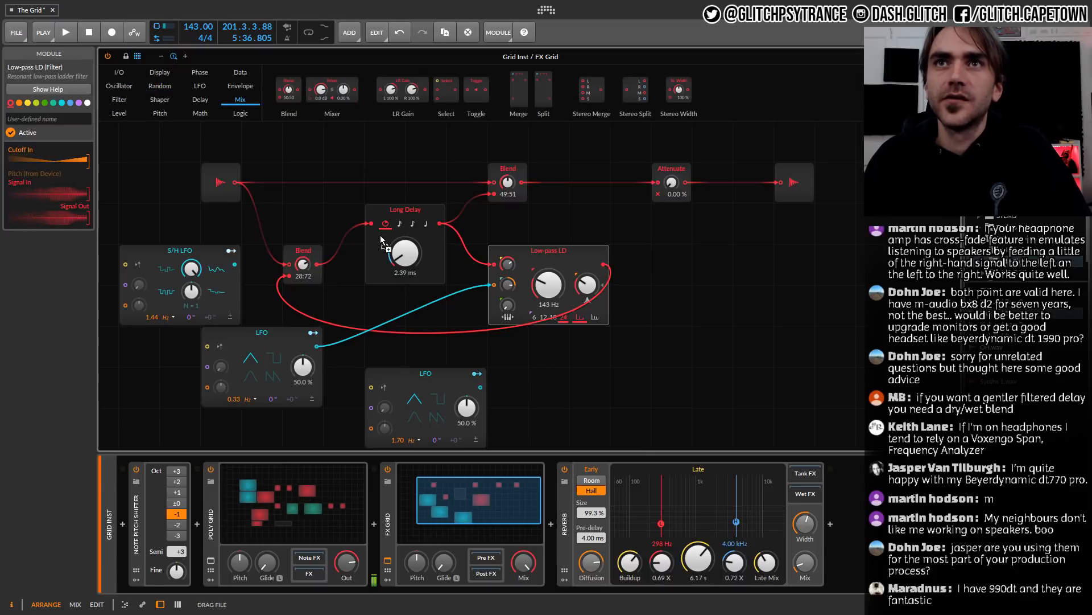
{"action": "left_click_drag", "start_coordinate": [289, 89], "coordinate": [671, 263]}
{"action": "left_click_drag", "start_coordinate": [605, 265], "coordinate": [285, 276]}
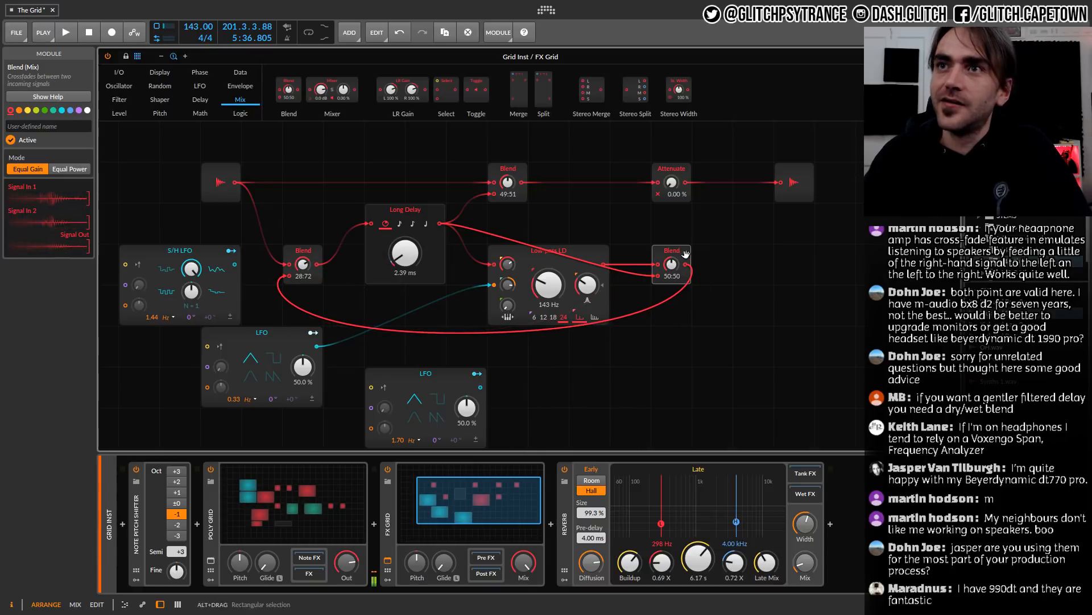
Restore Attenuate to 100 % and set the new Blend after the Low-pass LD to 33:67
{"action": "mouse_move", "coordinate": [669, 273]}
{"action": "left_mouse_down"}
{"action": "mouse_move", "coordinate": [710, 272]}
{"action": "mouse_move", "coordinate": [669, 271]}
{"action": "left_mouse_up"}
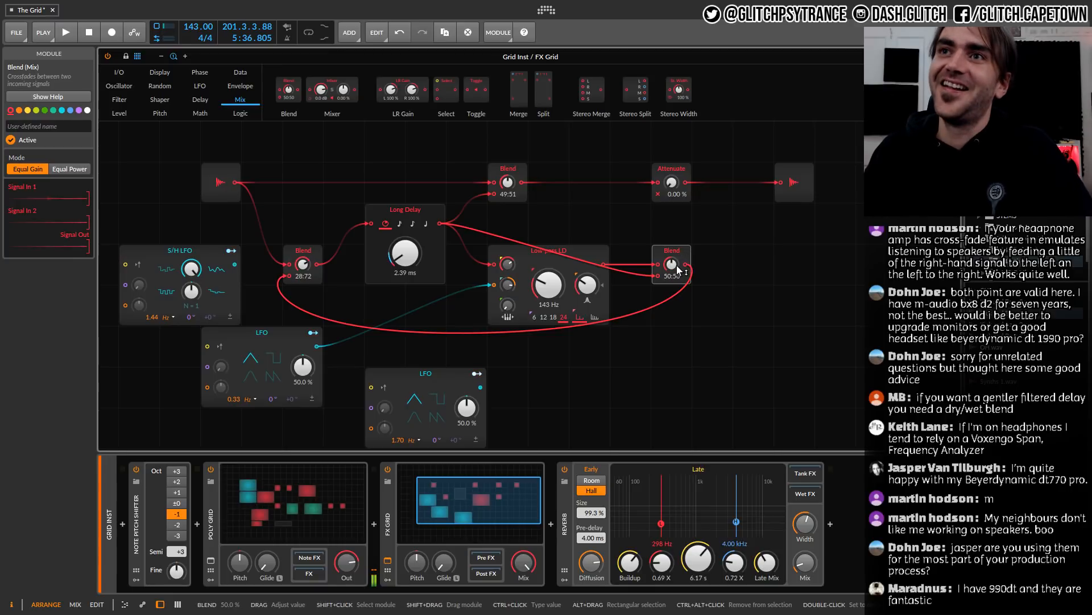
{"action": "double_click", "coordinate": [671, 192]}
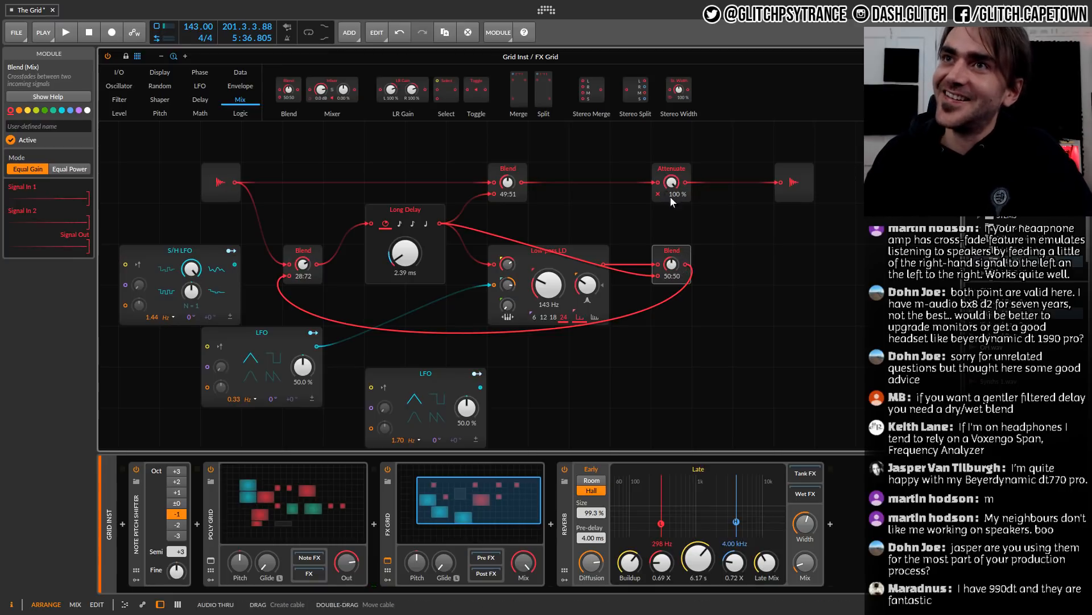
{"action": "mouse_move", "coordinate": [675, 276]}
{"action": "left_mouse_down"}
{"action": "mouse_move", "coordinate": [660, 270]}
{"action": "mouse_move", "coordinate": [675, 269]}
{"action": "left_mouse_up"}
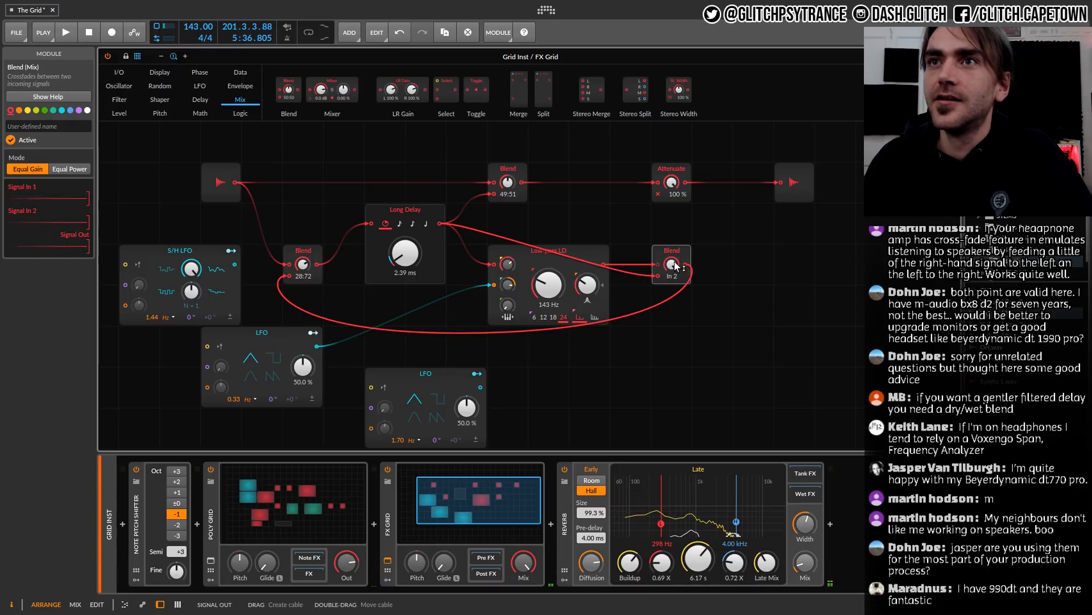
{"action": "left_click_drag", "start_coordinate": [676, 266], "coordinate": [676, 244]}
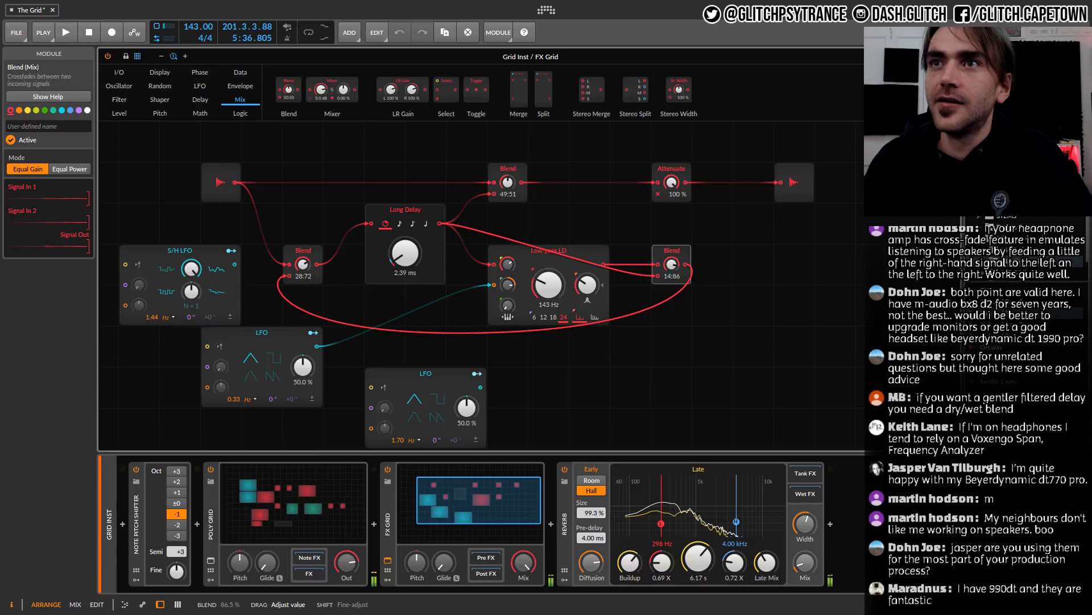
{"action": "left_click_drag", "start_coordinate": [672, 264], "coordinate": [676, 267]}
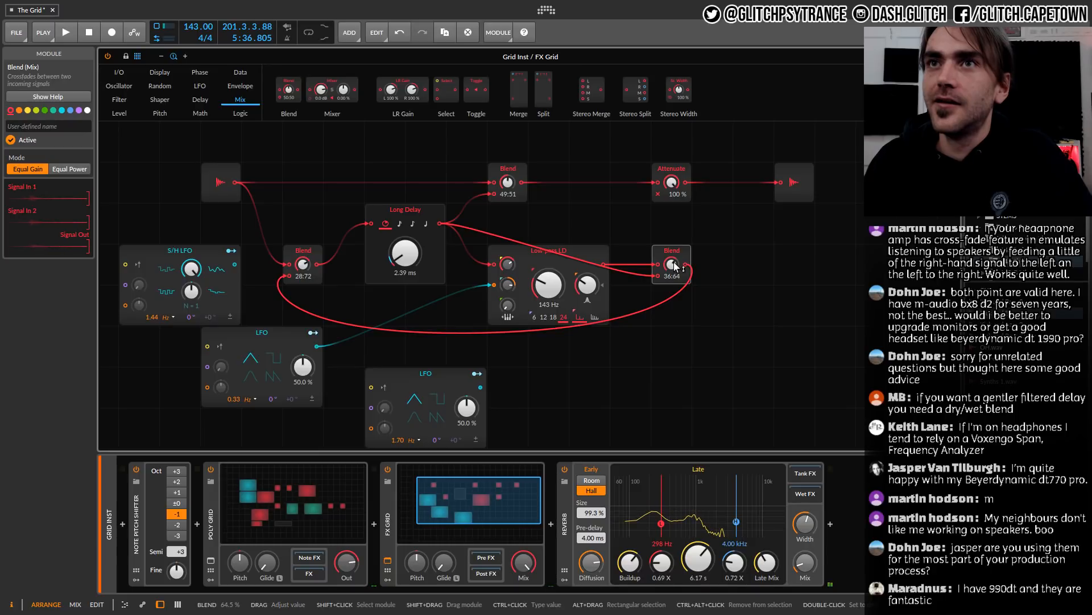
{"action": "left_click_drag", "start_coordinate": [675, 267], "coordinate": [673, 268]}
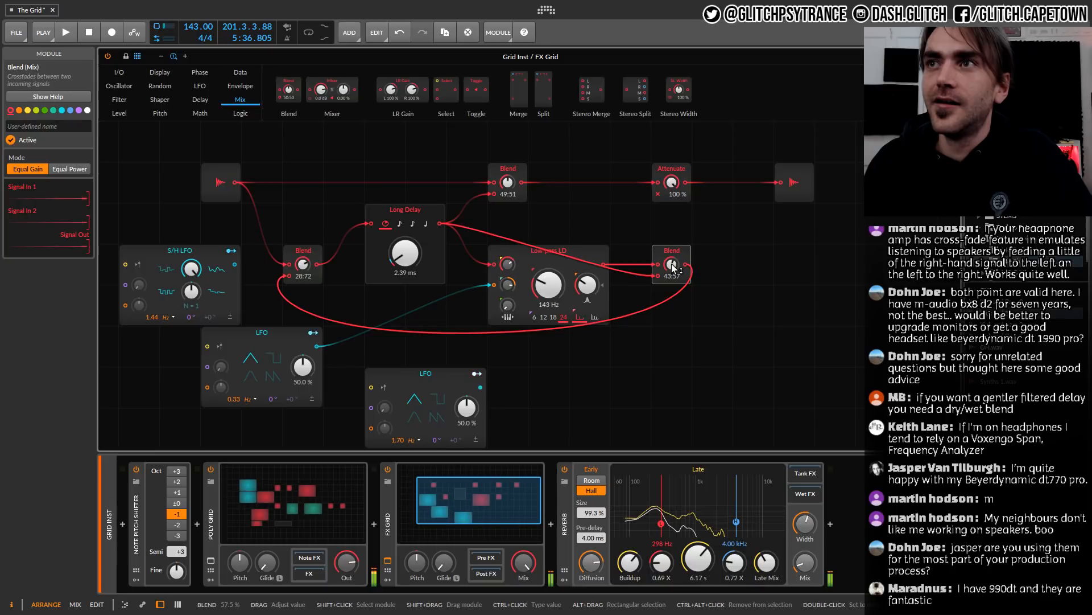
{"action": "left_click_drag", "start_coordinate": [673, 269], "coordinate": [674, 268]}
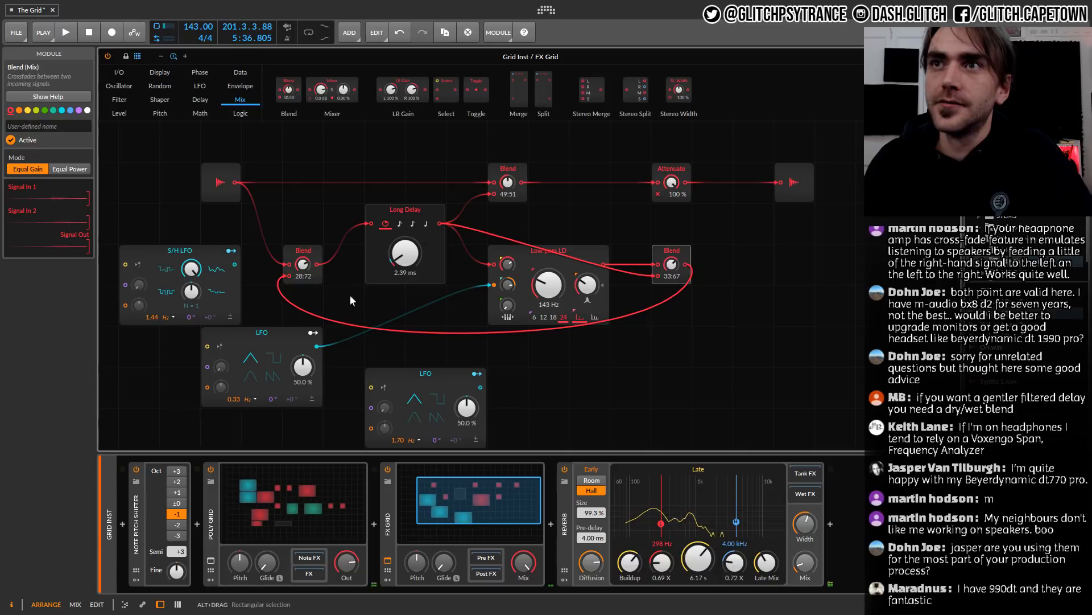
Map the S/H LFO to the feedback Blend before the Long Delay with an amount of -0.370, and set that Blend to 11:89
{"action": "left_click", "coordinate": [236, 307]}
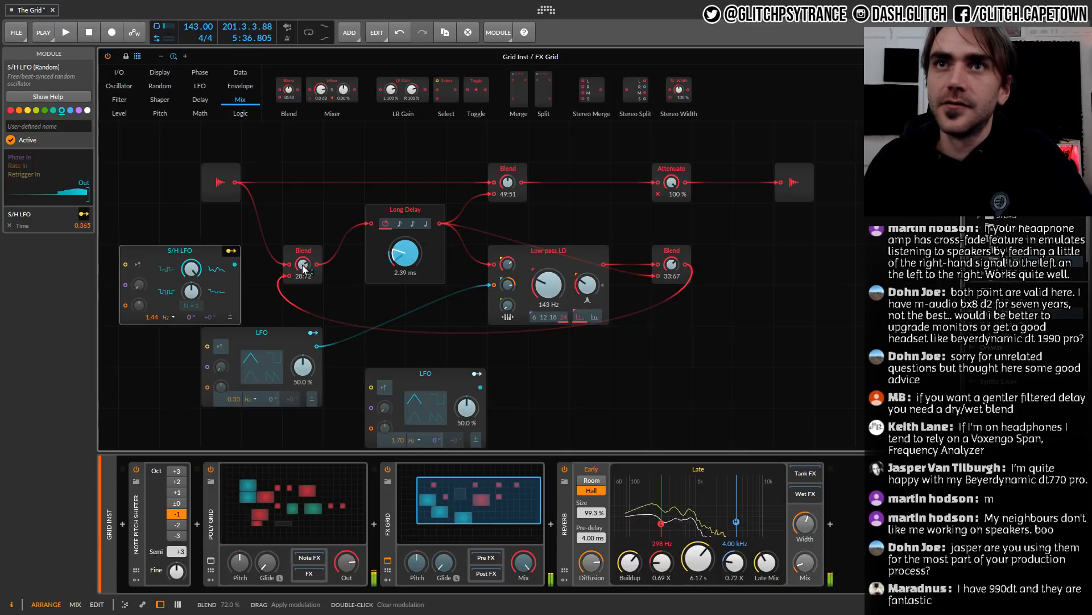
{"action": "left_click_drag", "start_coordinate": [304, 264], "coordinate": [259, 264]}
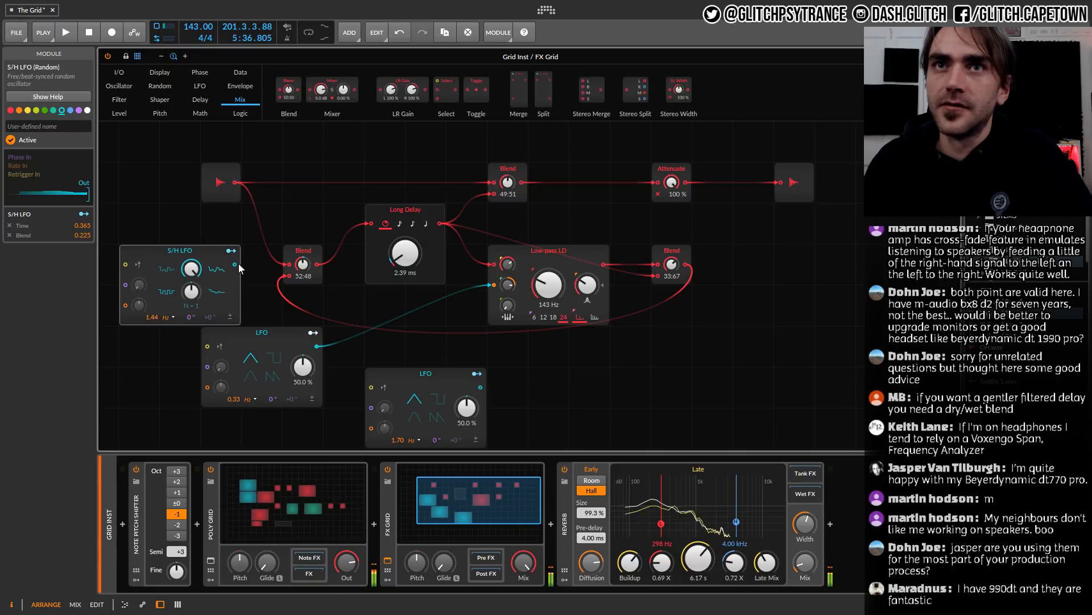
{"action": "left_click_drag", "start_coordinate": [303, 263], "coordinate": [303, 254]}
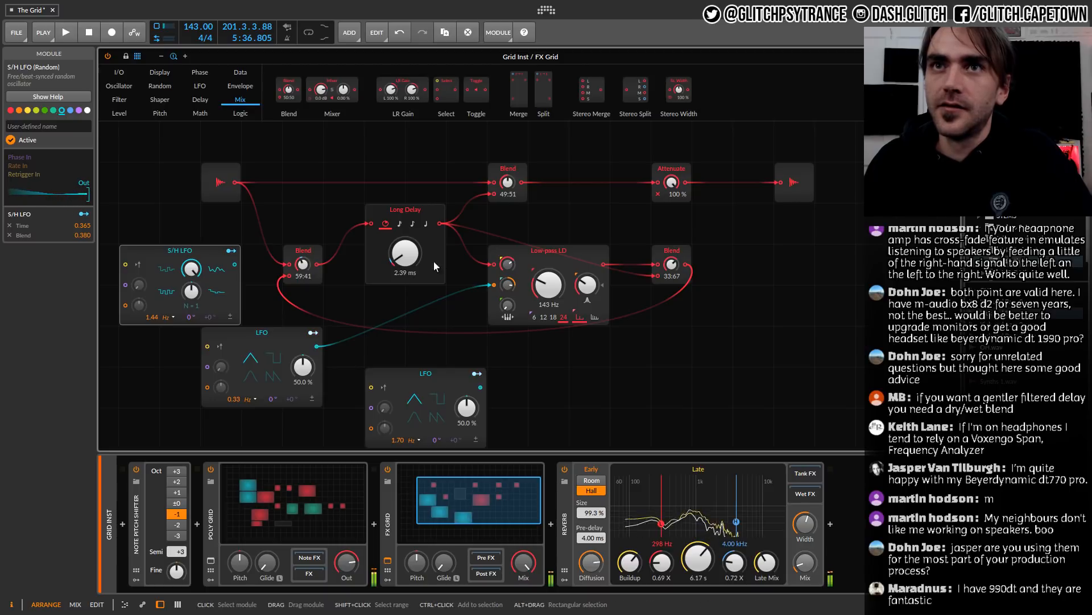
{"action": "left_click", "coordinate": [231, 250]}
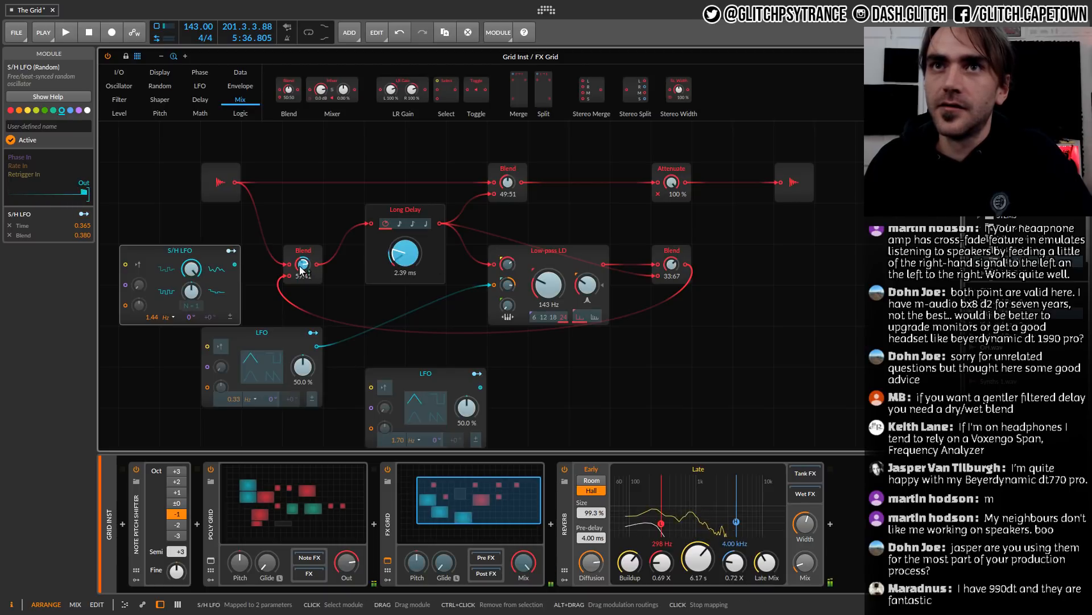
{"action": "left_click_drag", "start_coordinate": [302, 264], "coordinate": [303, 285]}
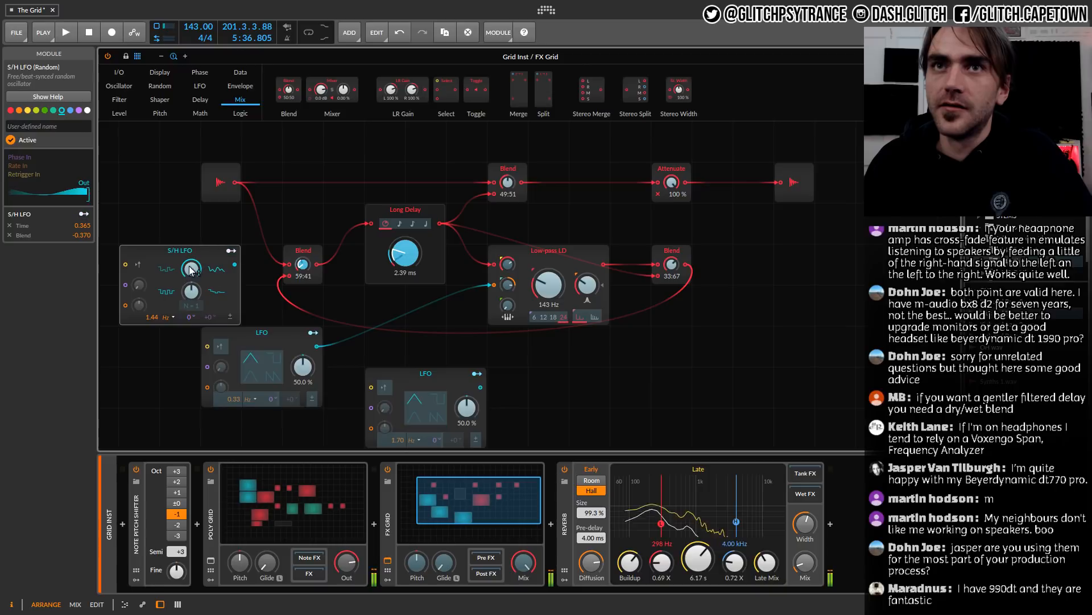
{"action": "left_click", "coordinate": [231, 251]}
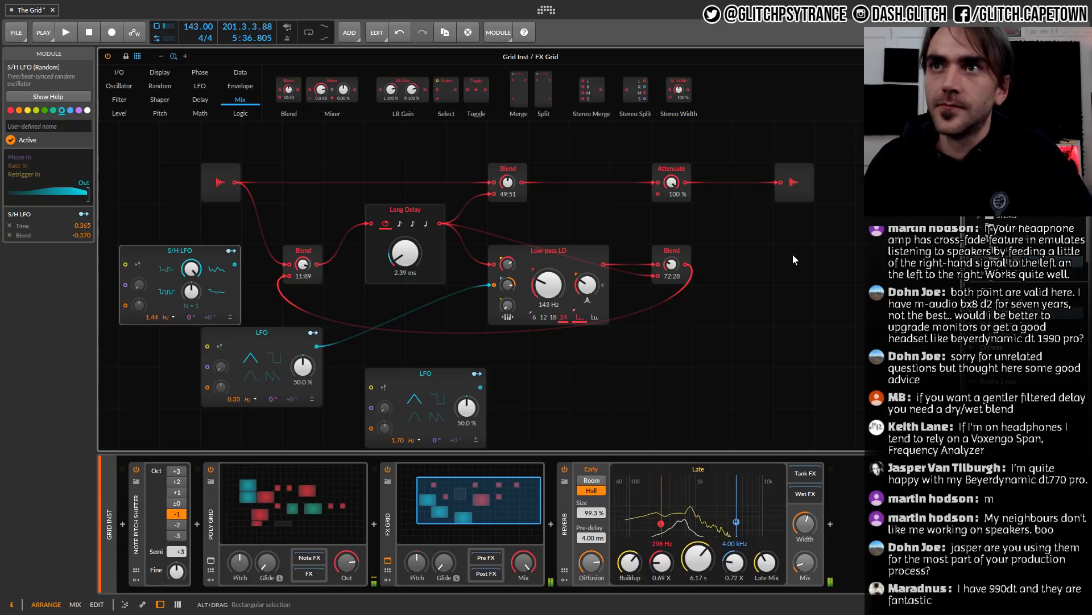
Set Attenuate to 70.5 % and the output Blend to 66:34
{"action": "left_click", "coordinate": [718, 367]}
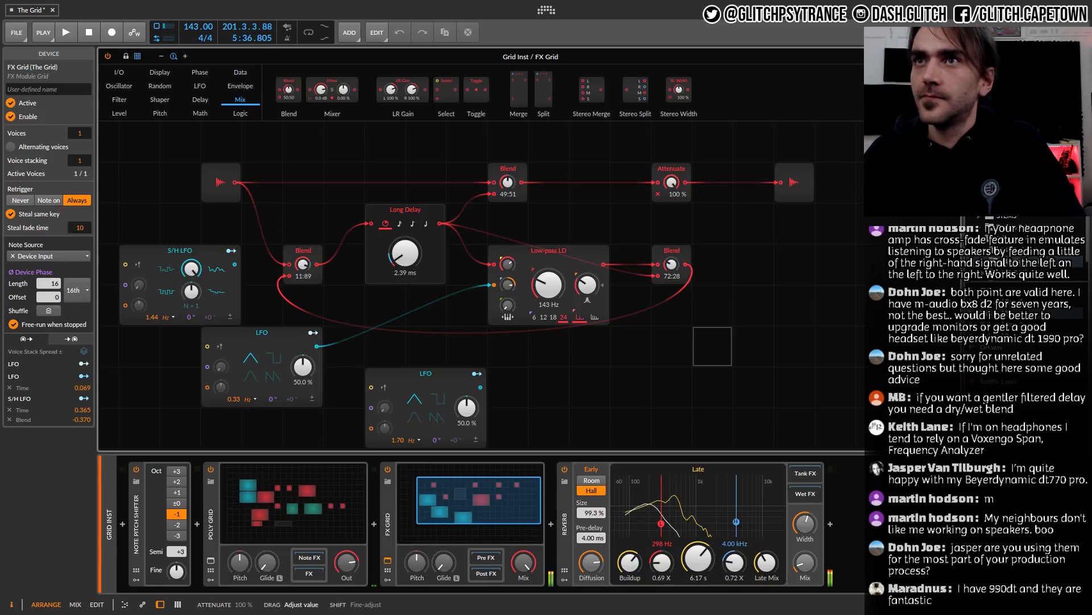
{"action": "left_click_drag", "start_coordinate": [673, 182], "coordinate": [673, 222]}
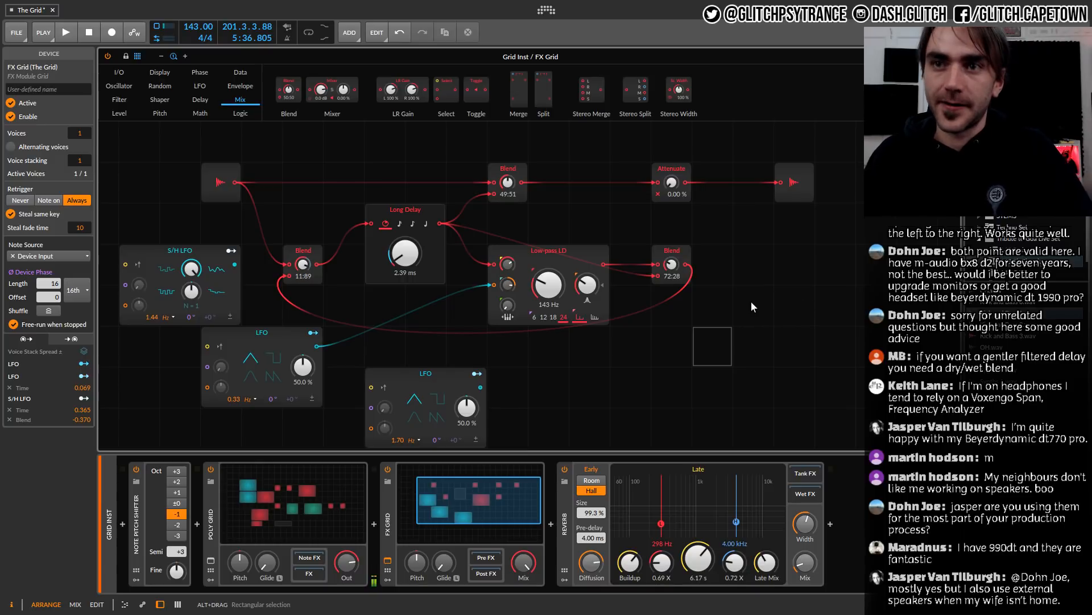
{"action": "left_click_drag", "start_coordinate": [672, 182], "coordinate": [672, 160]}
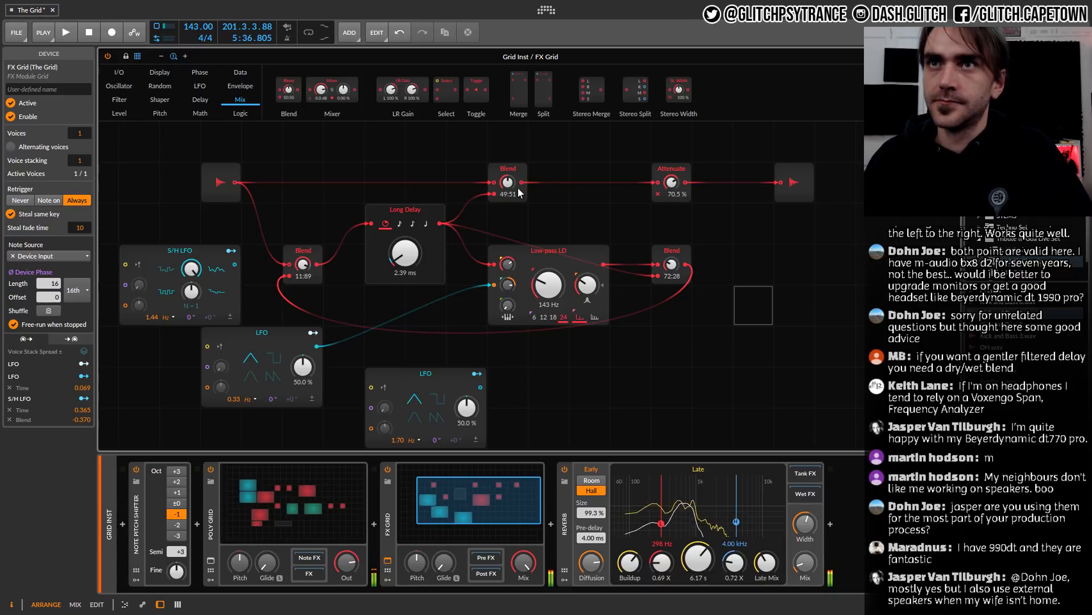
{"action": "left_click_drag", "start_coordinate": [508, 182], "coordinate": [508, 192]}
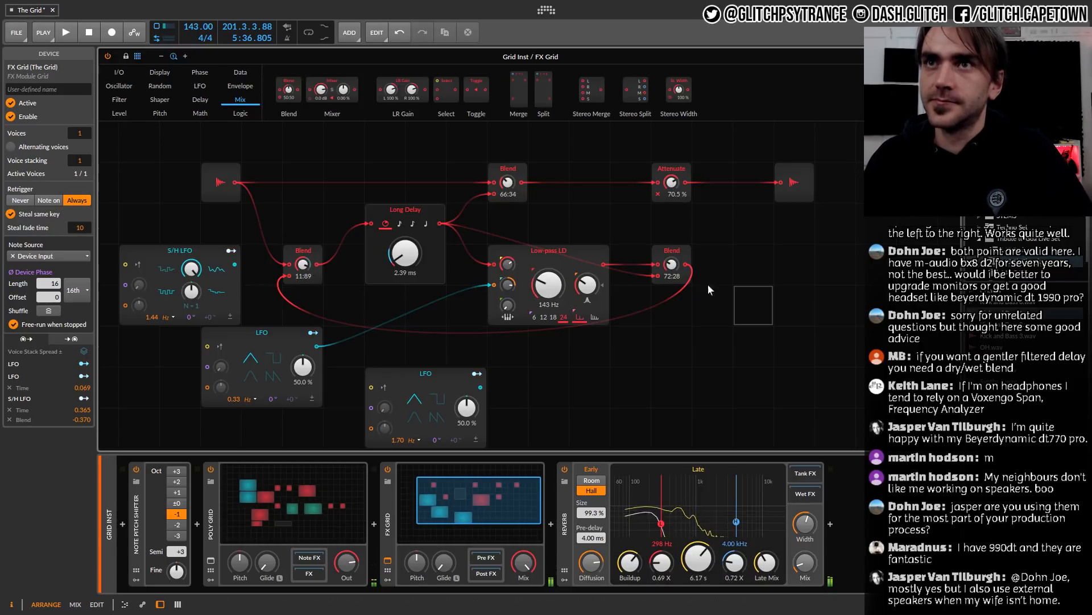
Map the S/H LFO to the Blend after the Low-pass LD with an amount of -0.720, and set that Blend to 14:86
{"action": "left_click_drag", "start_coordinate": [672, 264], "coordinate": [672, 273]}
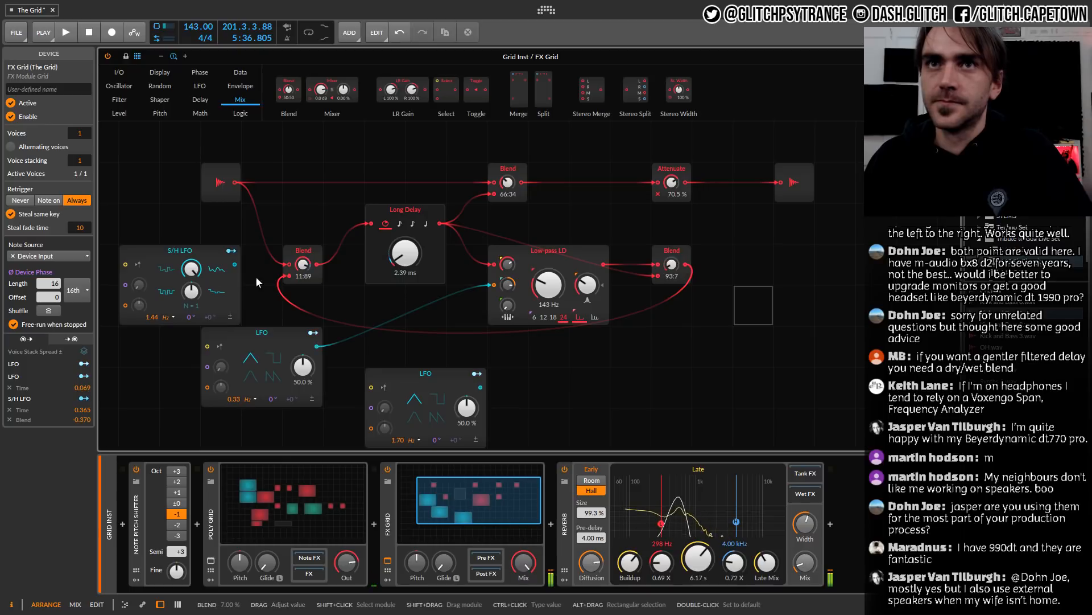
{"action": "left_click", "coordinate": [232, 251]}
{"action": "left_click", "coordinate": [231, 250]}
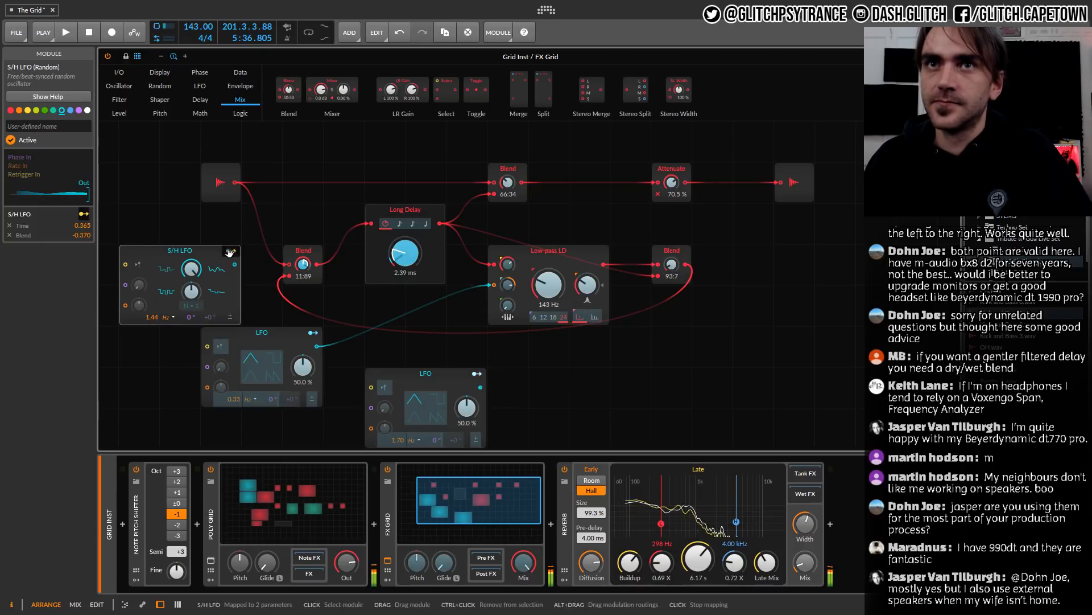
{"action": "left_click_drag", "start_coordinate": [672, 264], "coordinate": [676, 271]}
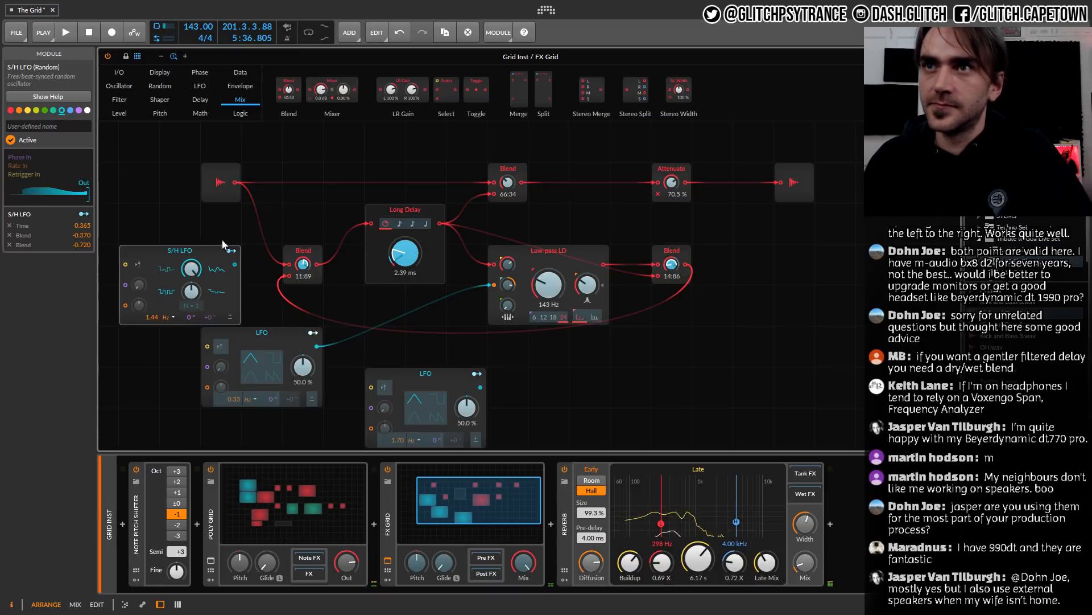
{"action": "left_click", "coordinate": [232, 251]}
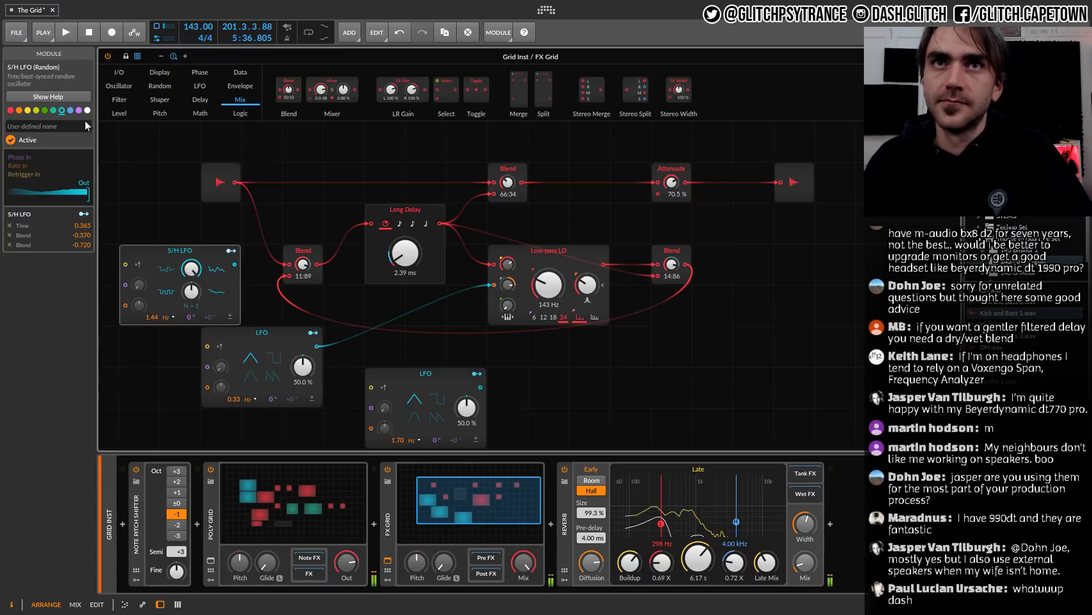
Switch to the mixer view, lower the Grid Fx track's volume slightly and start playback
{"action": "left_click", "coordinate": [124, 605]}
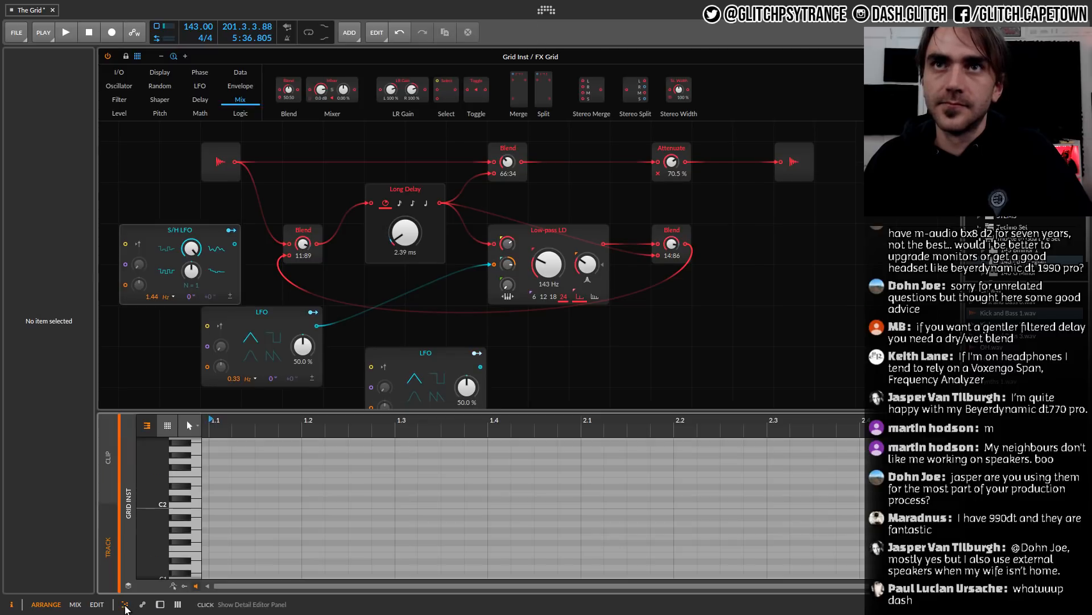
{"action": "left_click", "coordinate": [126, 605]}
{"action": "left_click", "coordinate": [160, 605]}
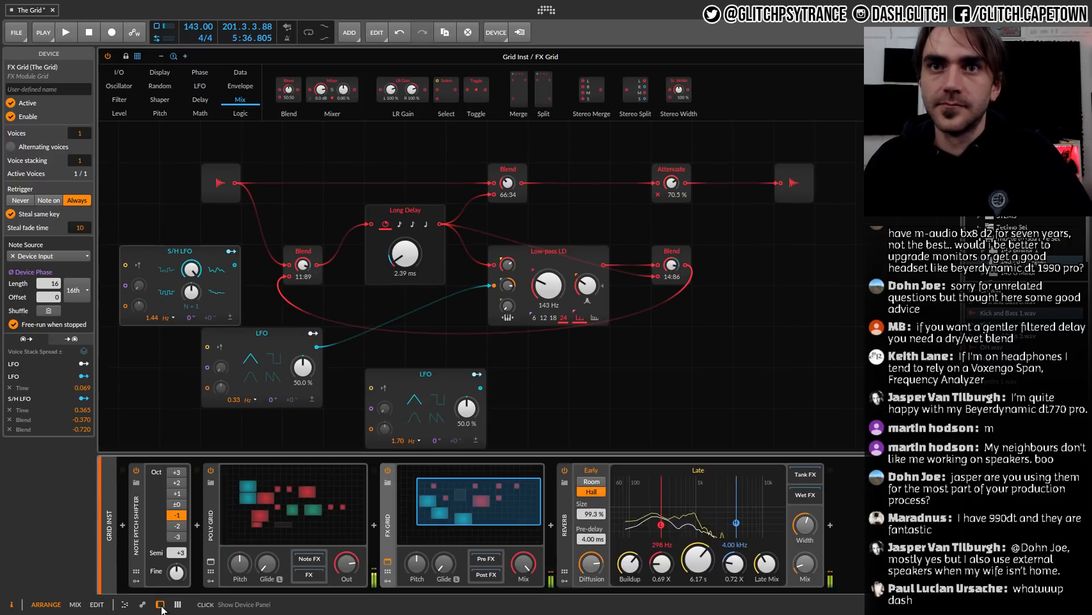
{"action": "left_click", "coordinate": [75, 604]}
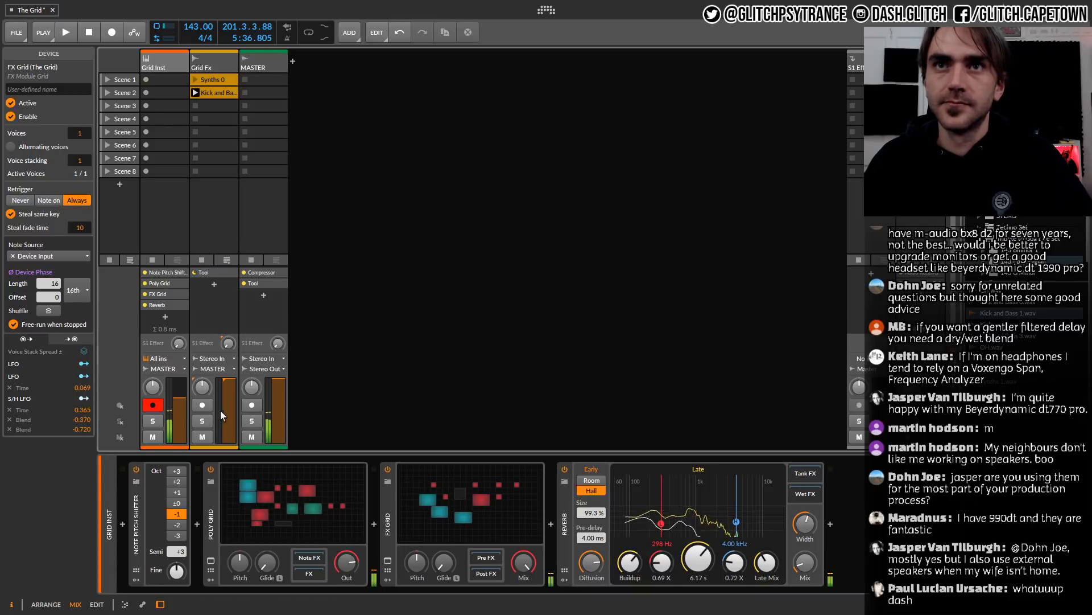
{"action": "left_click_drag", "start_coordinate": [228, 398], "coordinate": [229, 418]}
{"action": "key", "text": "space"}
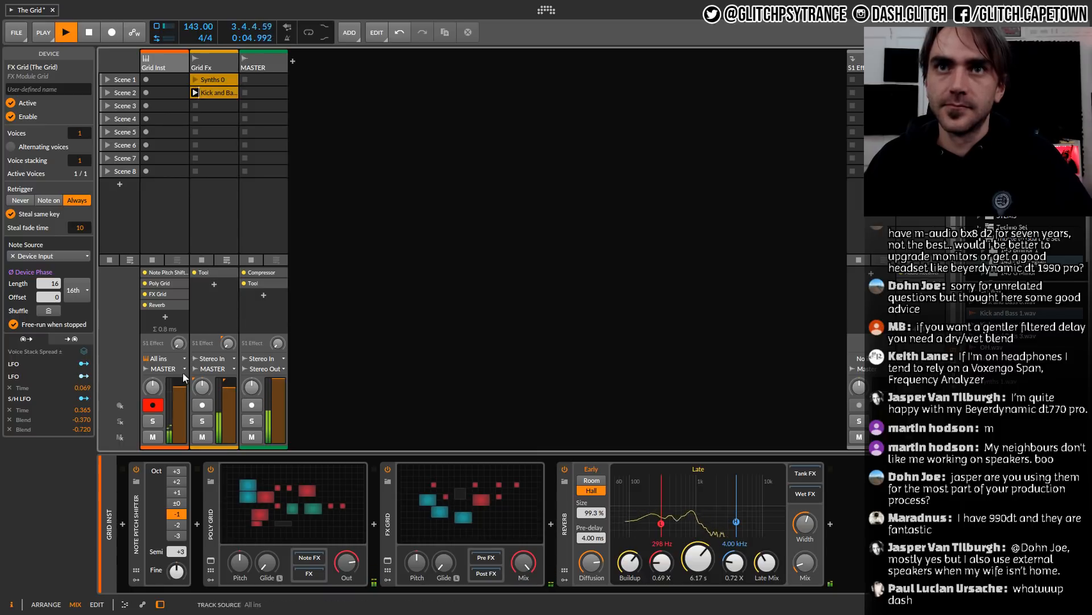
Open the Poly Grid and redraw the later steps of the step sequencer module into a varied pattern
{"action": "left_click", "coordinate": [290, 548]}
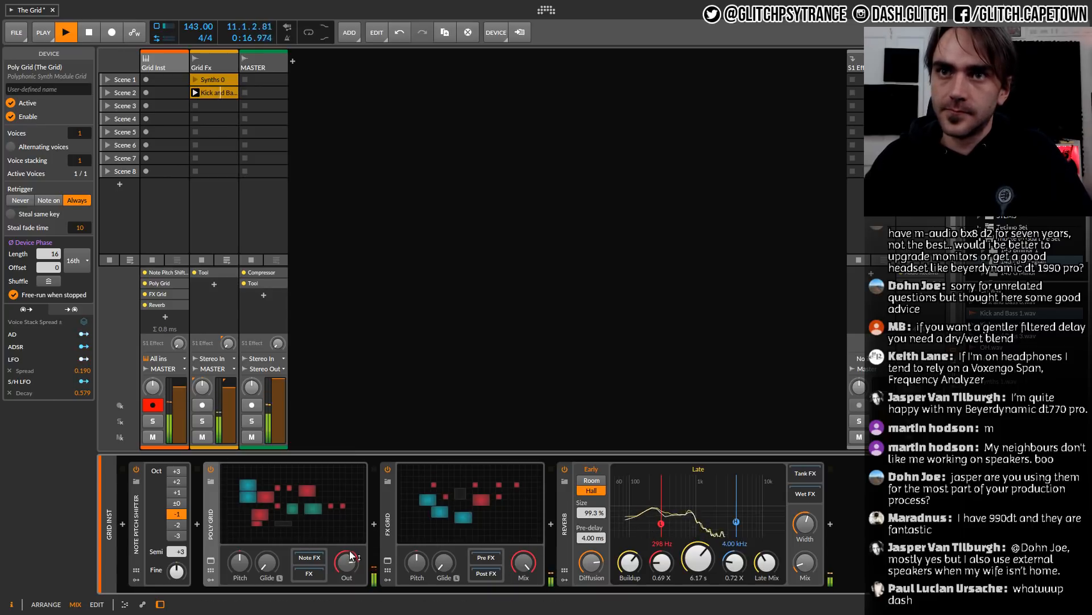
{"action": "left_click", "coordinate": [210, 561]}
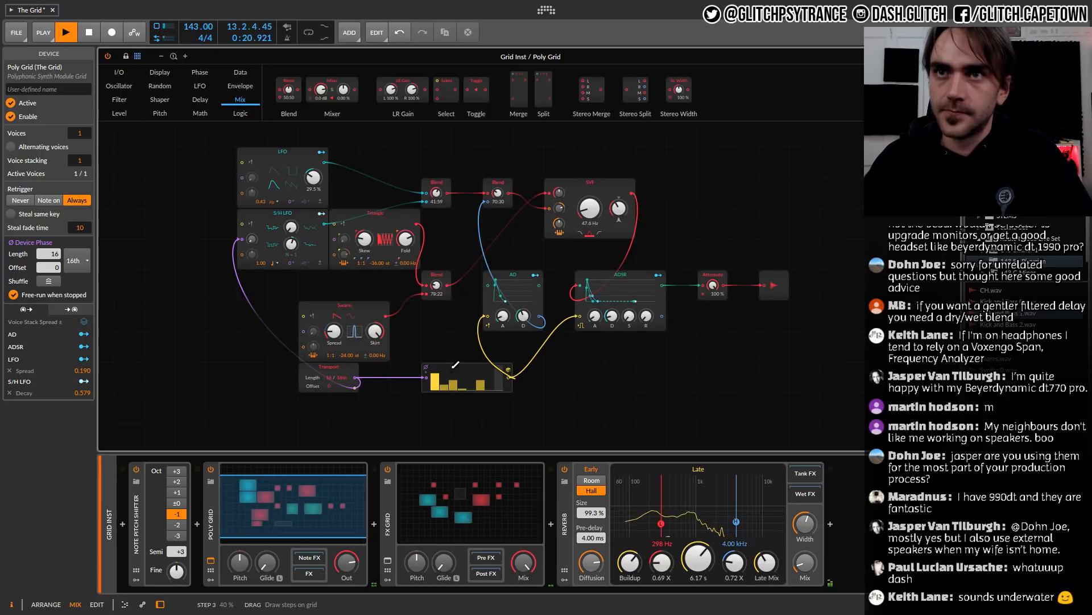
{"action": "left_click", "coordinate": [453, 364]}
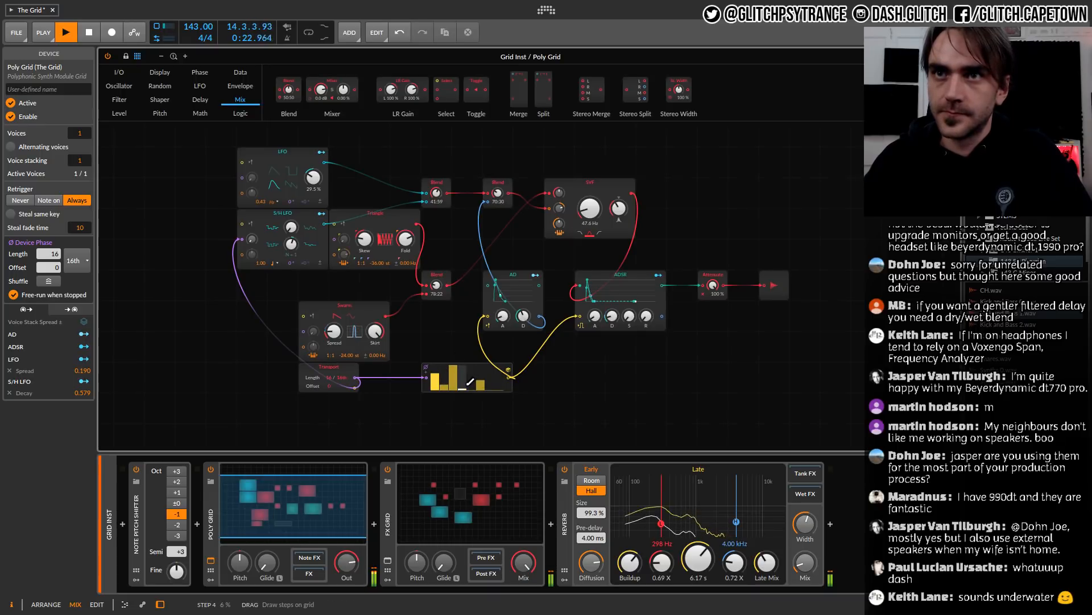
{"action": "left_click_drag", "start_coordinate": [459, 376], "coordinate": [504, 373]}
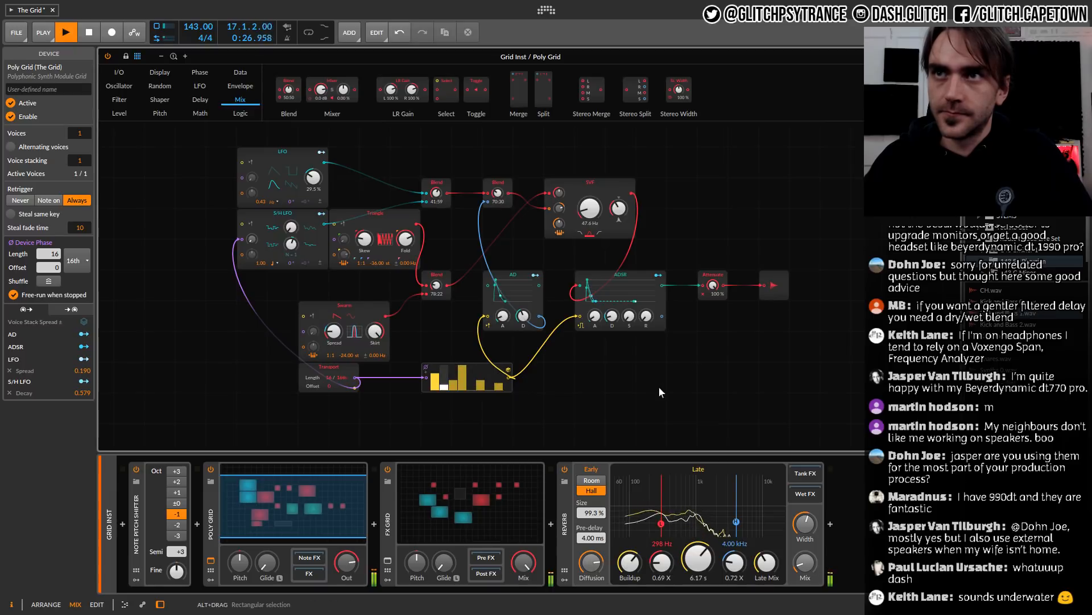
Return to the FX Grid and set the output Blend to 73:27 and the feedback Blend before the Long Delay to 46:54
{"action": "left_click", "coordinate": [472, 504]}
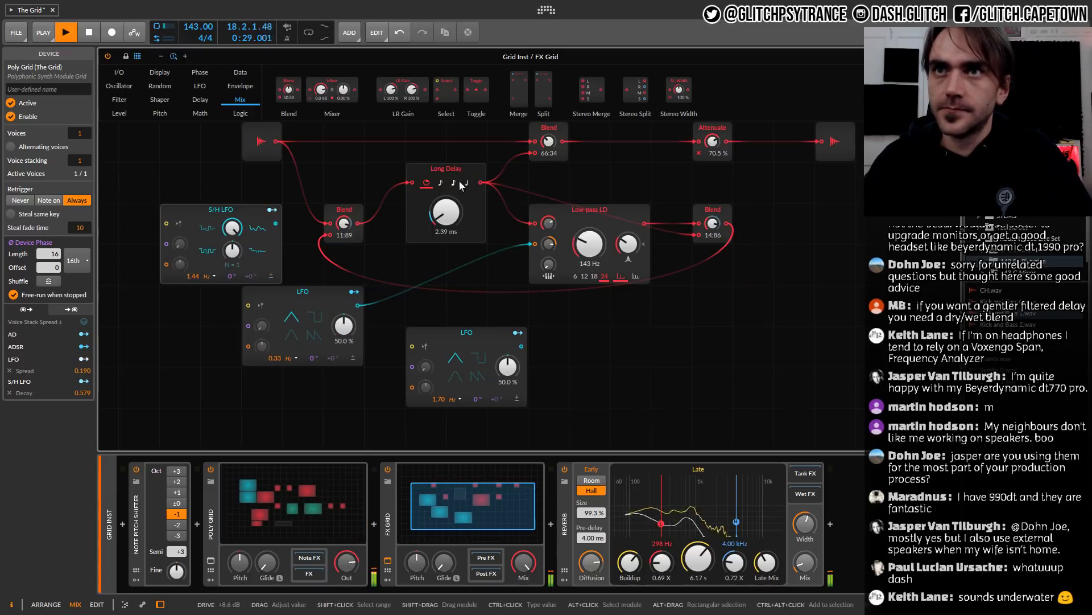
{"action": "left_click_drag", "start_coordinate": [547, 142], "coordinate": [548, 147]}
{"action": "left_click_drag", "start_coordinate": [344, 223], "coordinate": [353, 233]}
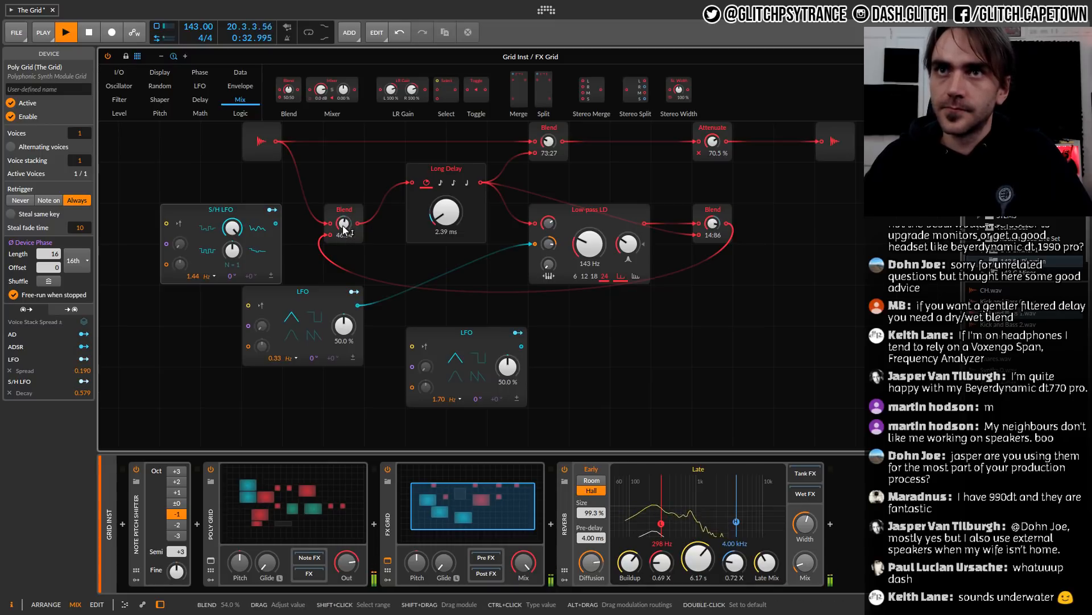
{"action": "scroll", "coordinate": [832, 332], "scroll_direction": "up", "scroll_amount": 3}
{"action": "scroll", "coordinate": [832, 333], "scroll_direction": "up", "scroll_amount": 3}
{"action": "scroll", "coordinate": [831, 333], "scroll_direction": "down", "scroll_amount": 6}
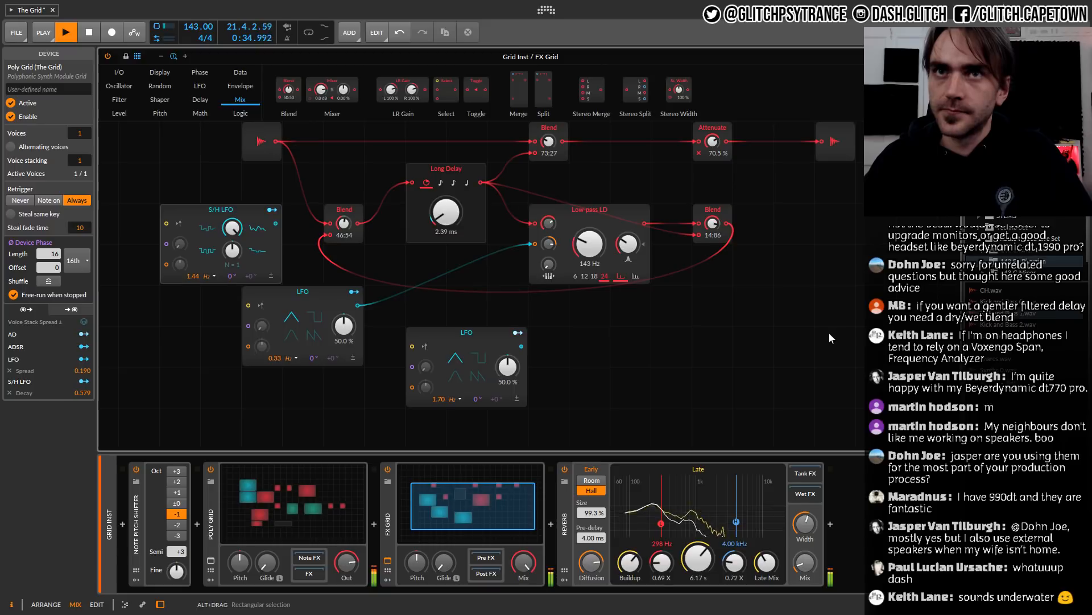
{"action": "scroll", "coordinate": [828, 332], "scroll_direction": "up", "scroll_amount": 3}
{"action": "scroll", "coordinate": [832, 312], "scroll_direction": "down", "scroll_amount": 3}
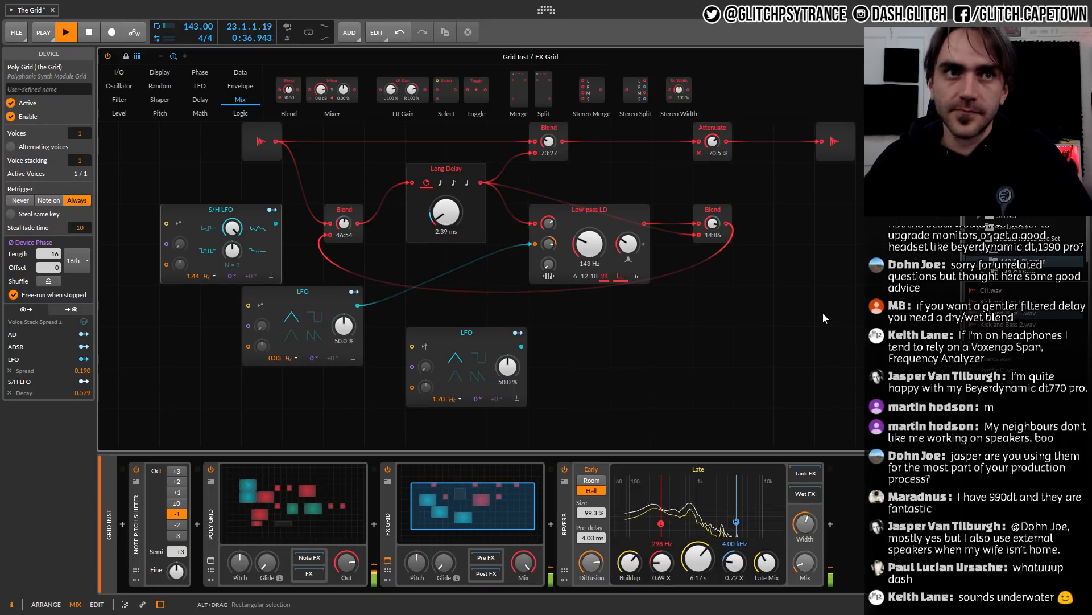
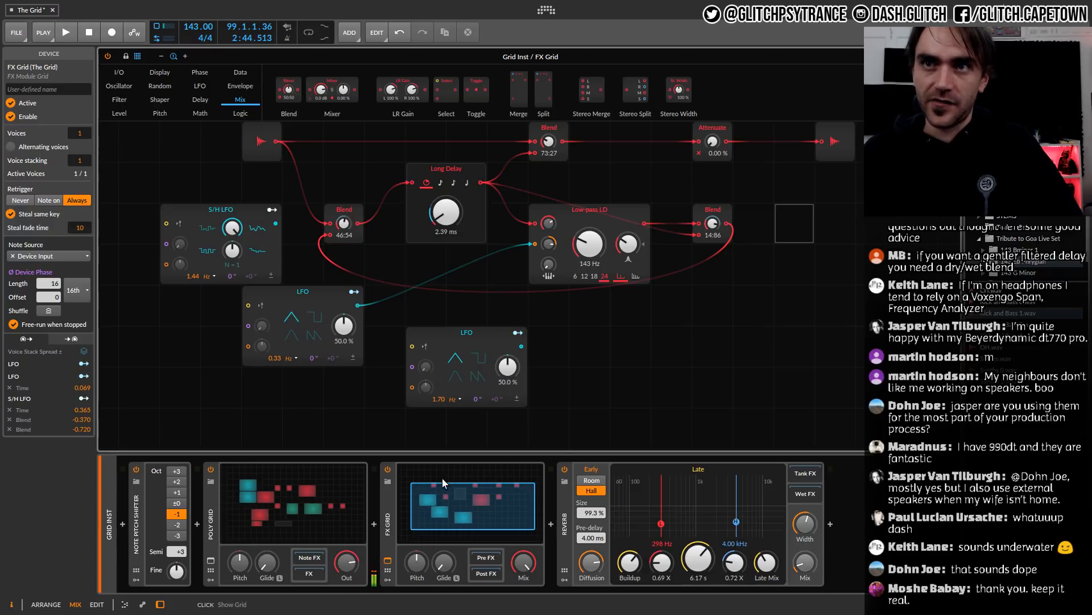
Open the Poly Grid and enlarge the step sequencer module in both width and height
{"action": "left_click", "coordinate": [290, 495]}
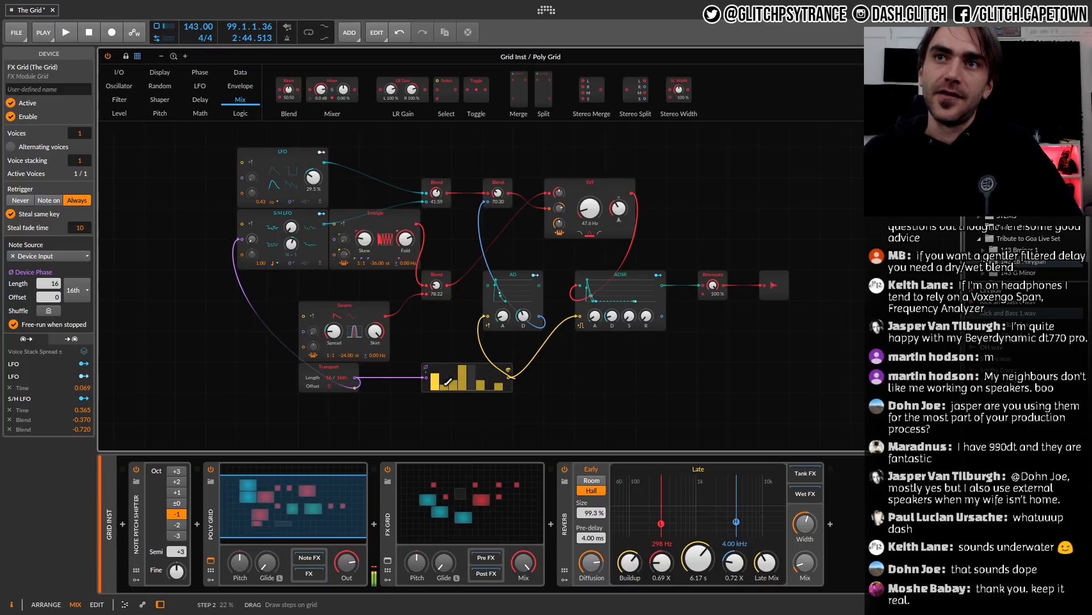
{"action": "left_click_drag", "start_coordinate": [515, 387], "coordinate": [666, 386]}
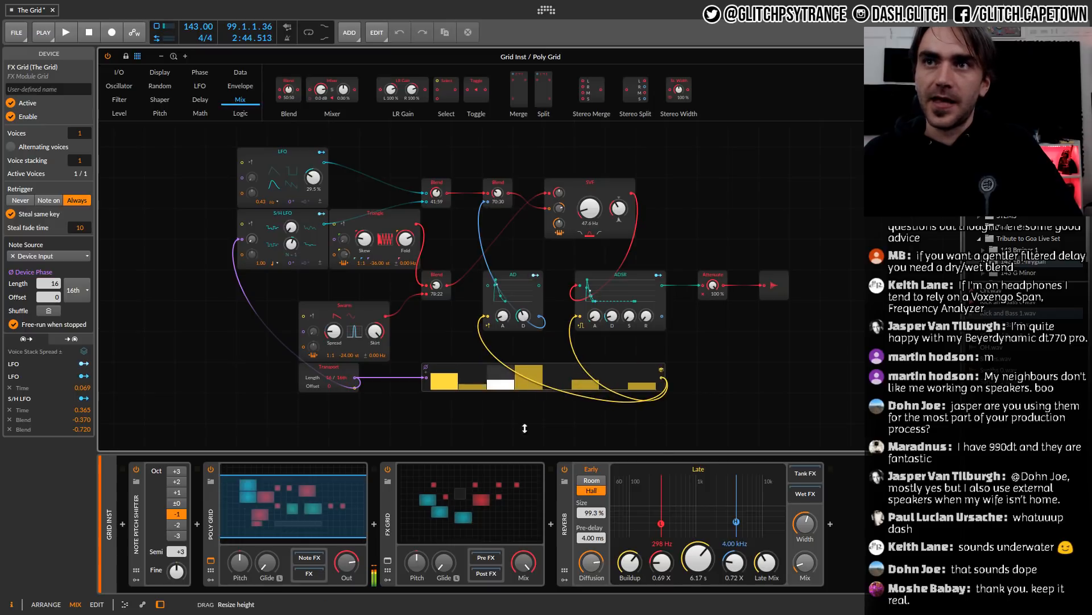
{"action": "left_click_drag", "start_coordinate": [525, 428], "coordinate": [726, 403]}
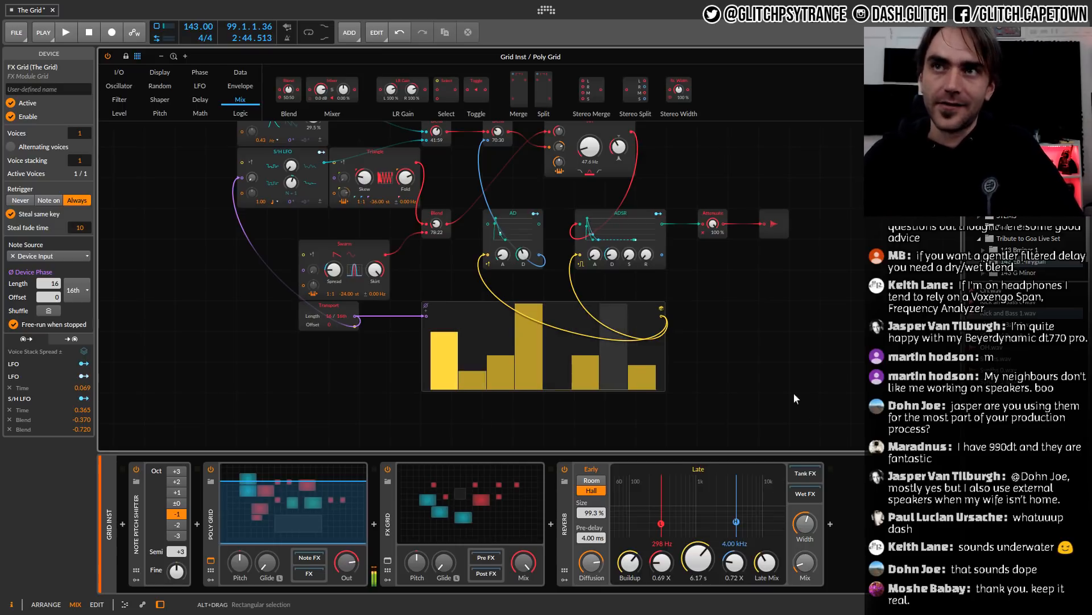
{"action": "scroll", "coordinate": [836, 277], "scroll_direction": "up", "scroll_amount": 3}
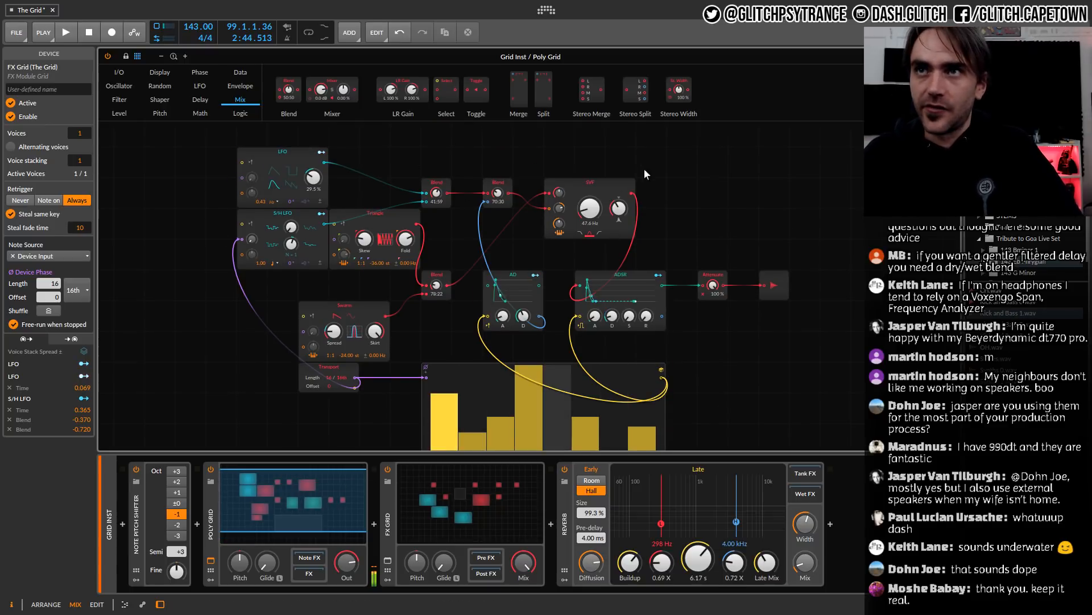
{"action": "scroll", "coordinate": [749, 183], "scroll_direction": "down", "scroll_amount": 3}
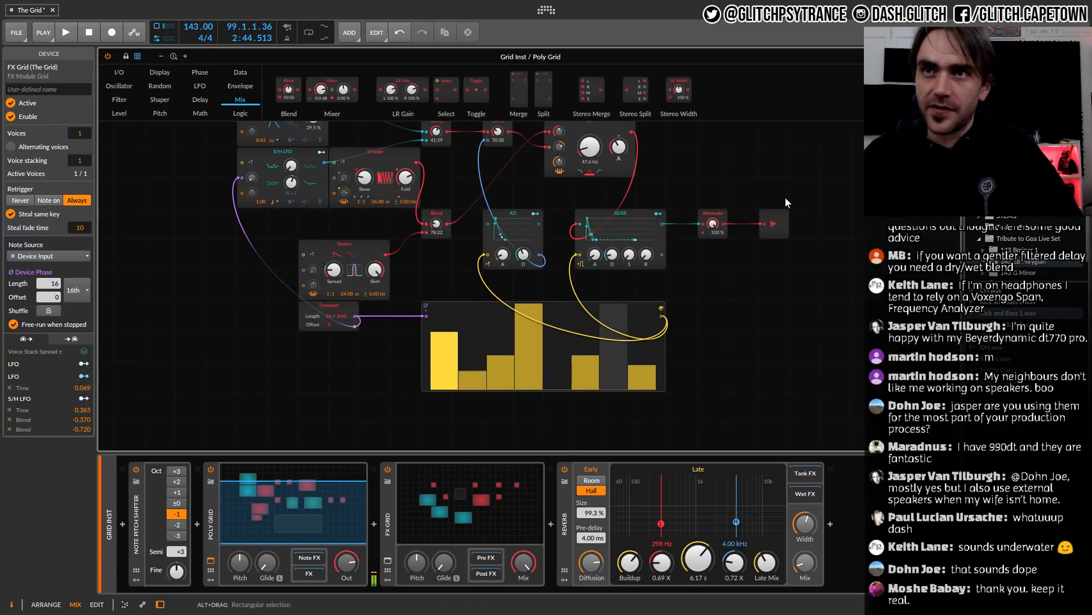
Return to the FX Grid, look over the delay and filter routing, and select the Long Delay module
{"action": "left_click", "coordinate": [400, 574]}
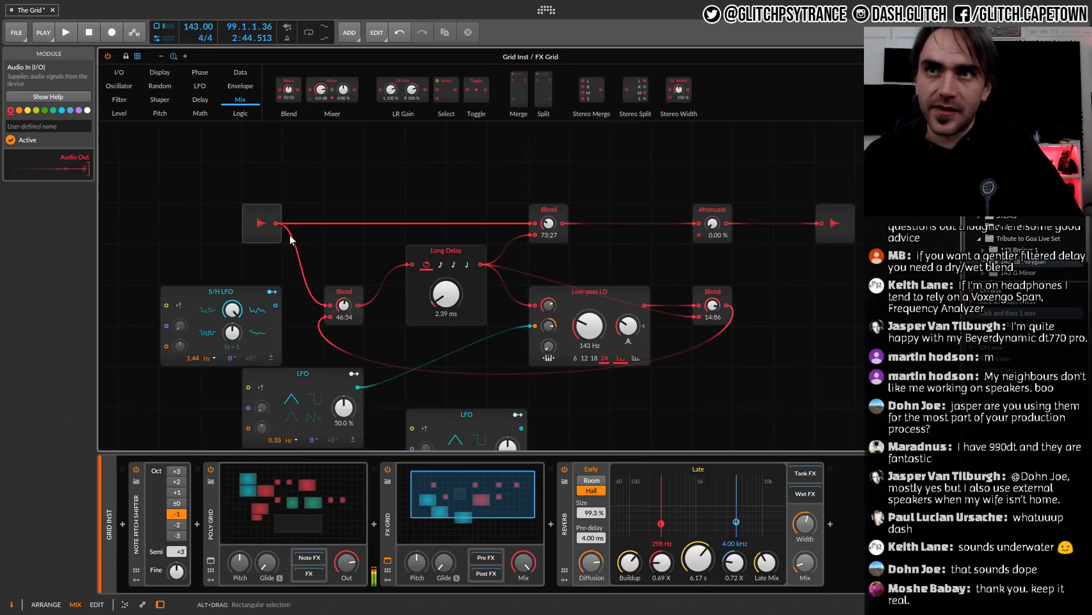
{"action": "scroll", "coordinate": [428, 229], "scroll_direction": "down", "scroll_amount": 3}
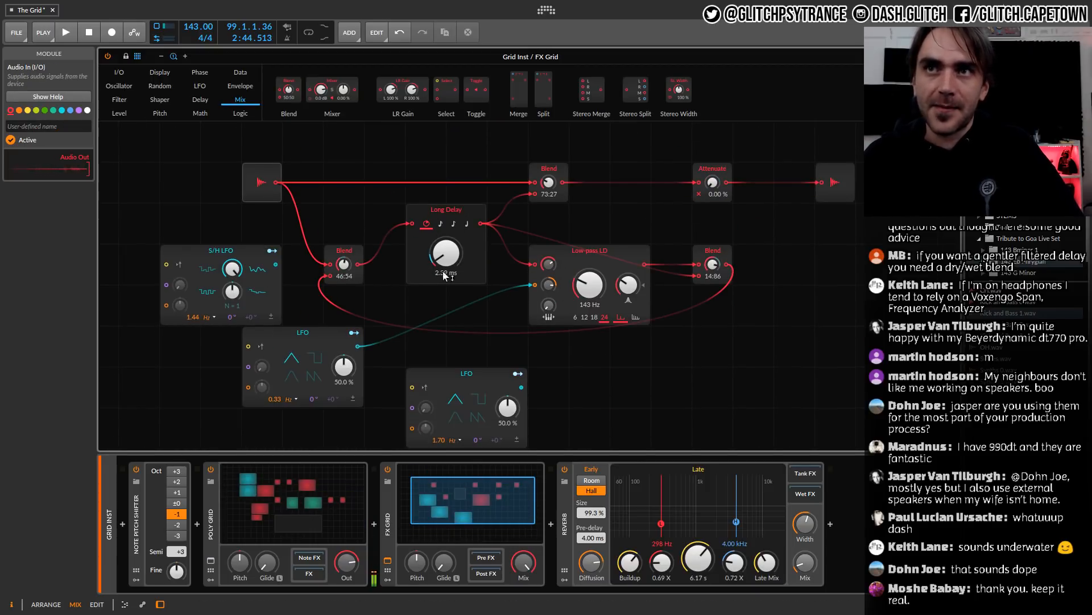
{"action": "scroll", "coordinate": [476, 315], "scroll_direction": "down", "scroll_amount": 3}
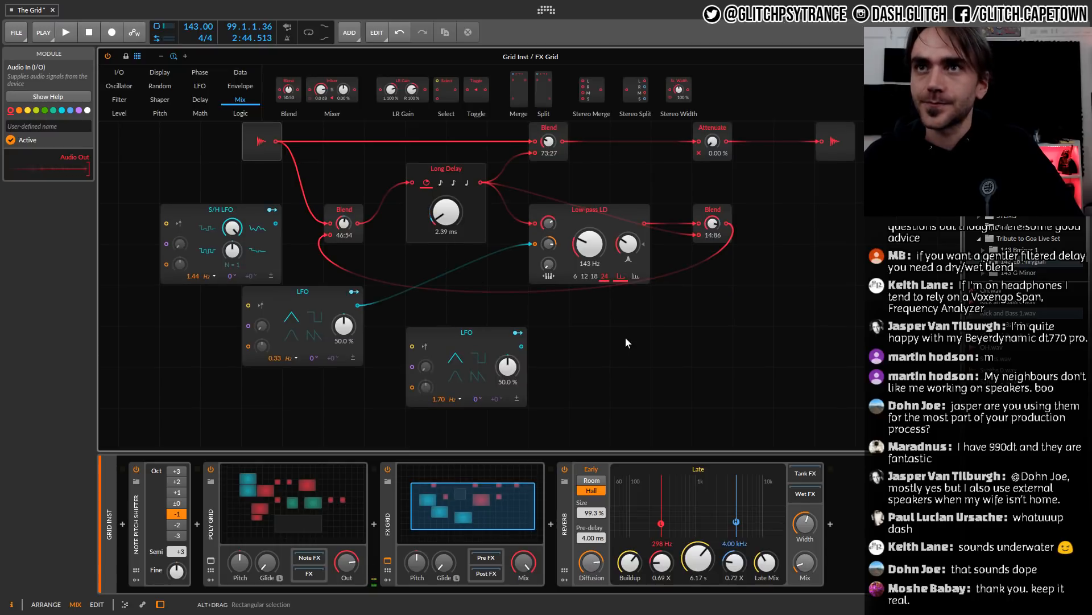
{"action": "scroll", "coordinate": [625, 336], "scroll_direction": "up", "scroll_amount": 3}
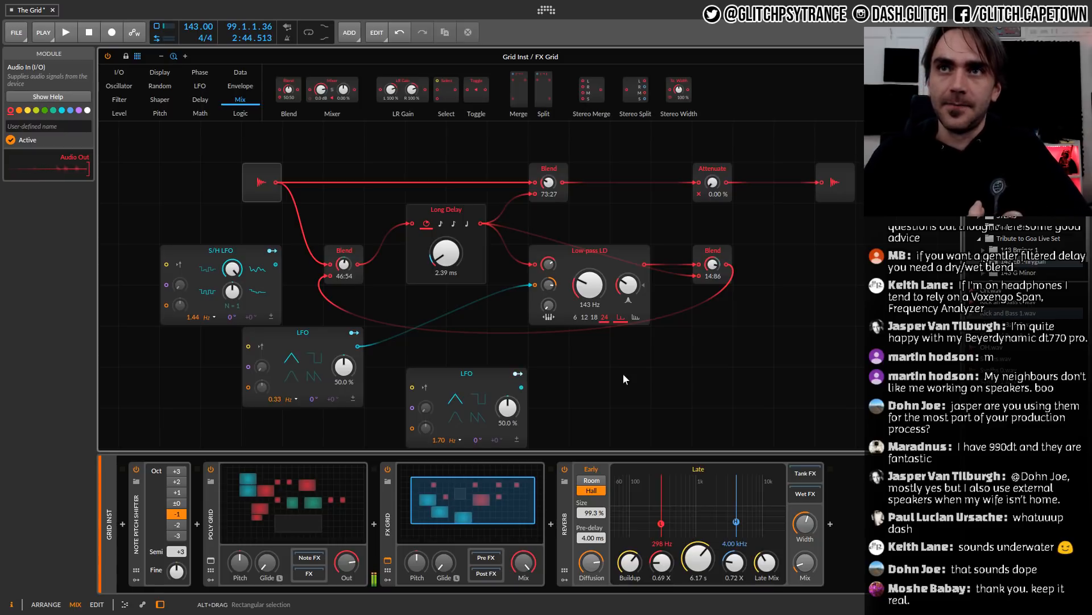
{"action": "left_click", "coordinate": [435, 210]}
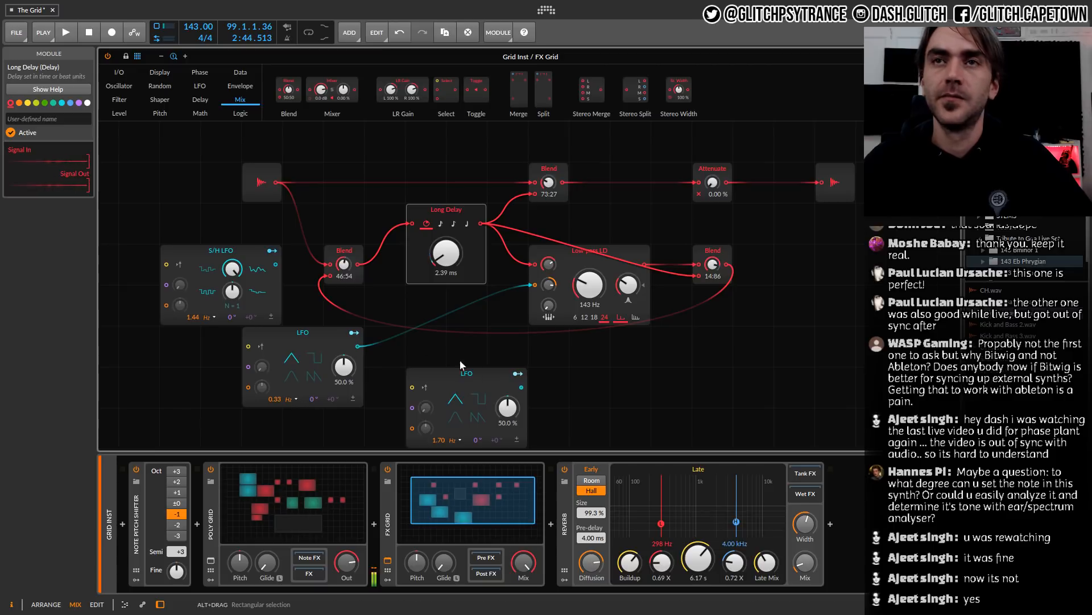
Open the Poly Grid and examine the Triangle and Swarm oscillators up close, including their pitch offsets
{"action": "left_click", "coordinate": [298, 519]}
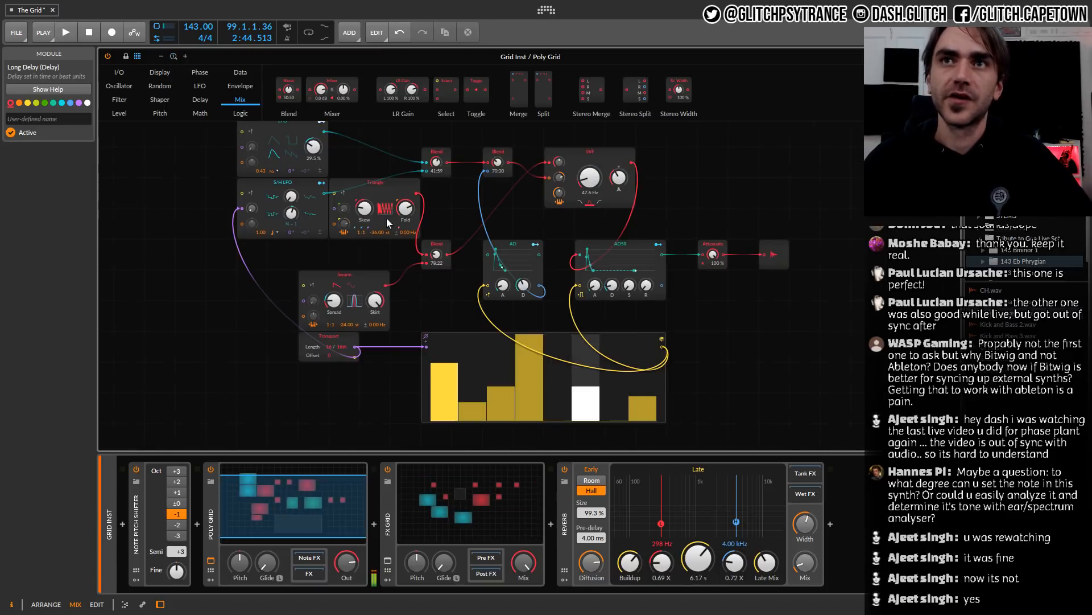
{"action": "left_click", "coordinate": [345, 245]}
{"action": "scroll", "coordinate": [344, 245], "scroll_direction": "up", "scroll_amount": 3}
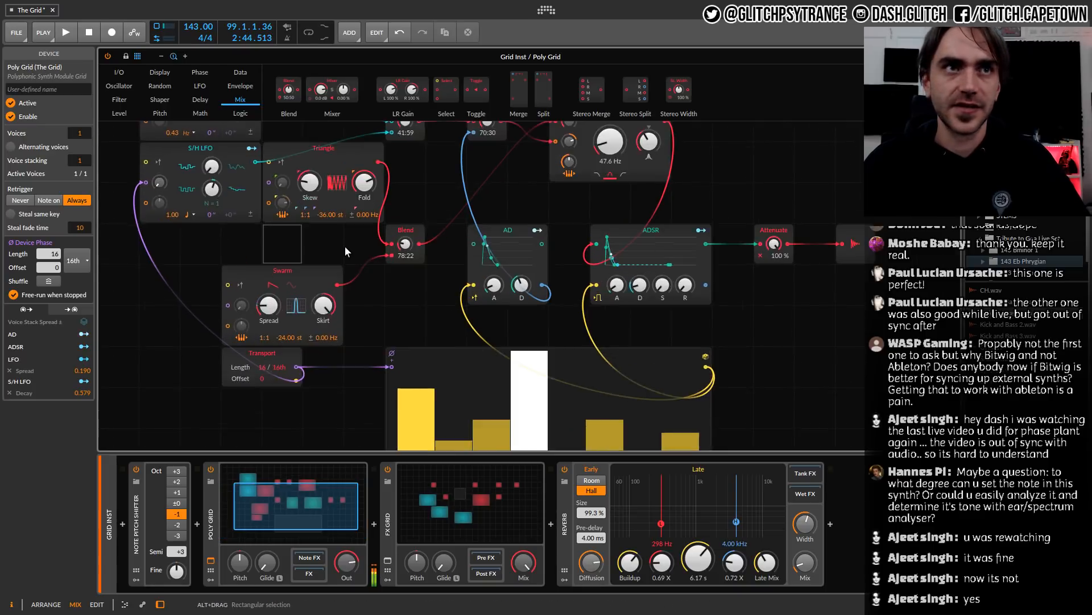
{"action": "scroll", "coordinate": [137, 220], "scroll_direction": "up", "scroll_amount": 2}
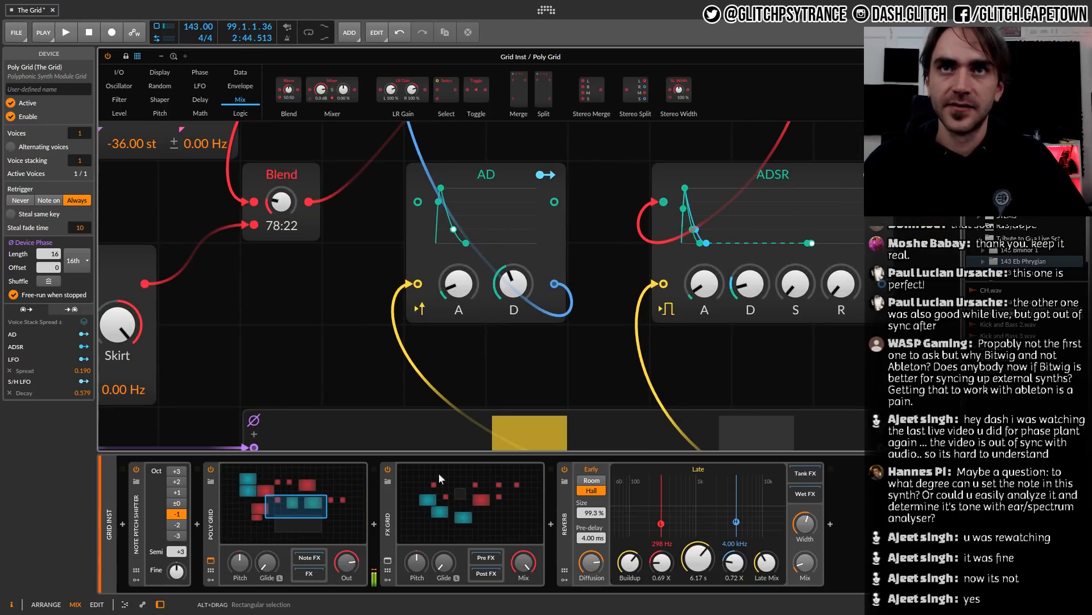
{"action": "scroll", "coordinate": [265, 315], "scroll_direction": "up", "scroll_amount": 5}
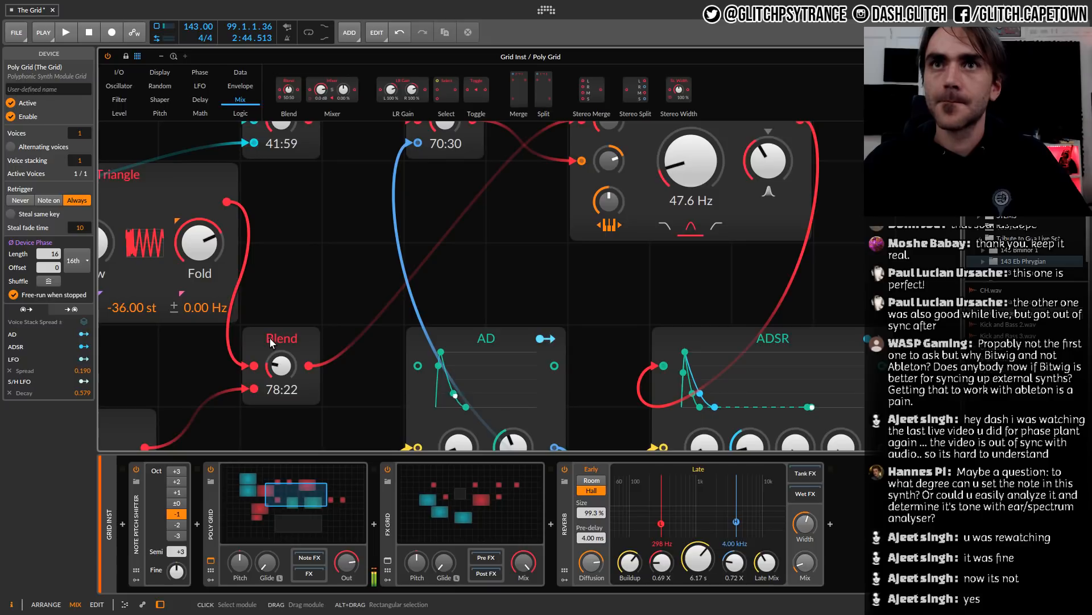
{"action": "scroll", "coordinate": [264, 315], "scroll_direction": "down", "scroll_amount": 5}
{"action": "scroll", "coordinate": [265, 315], "scroll_direction": "left", "scroll_amount": 8}
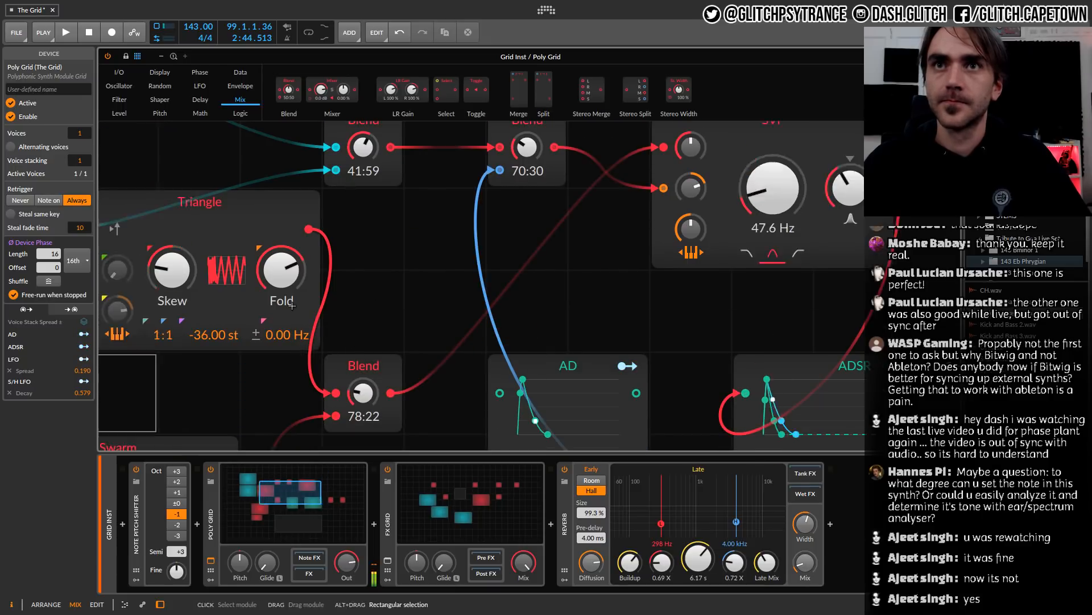
{"action": "left_click", "coordinate": [279, 339]}
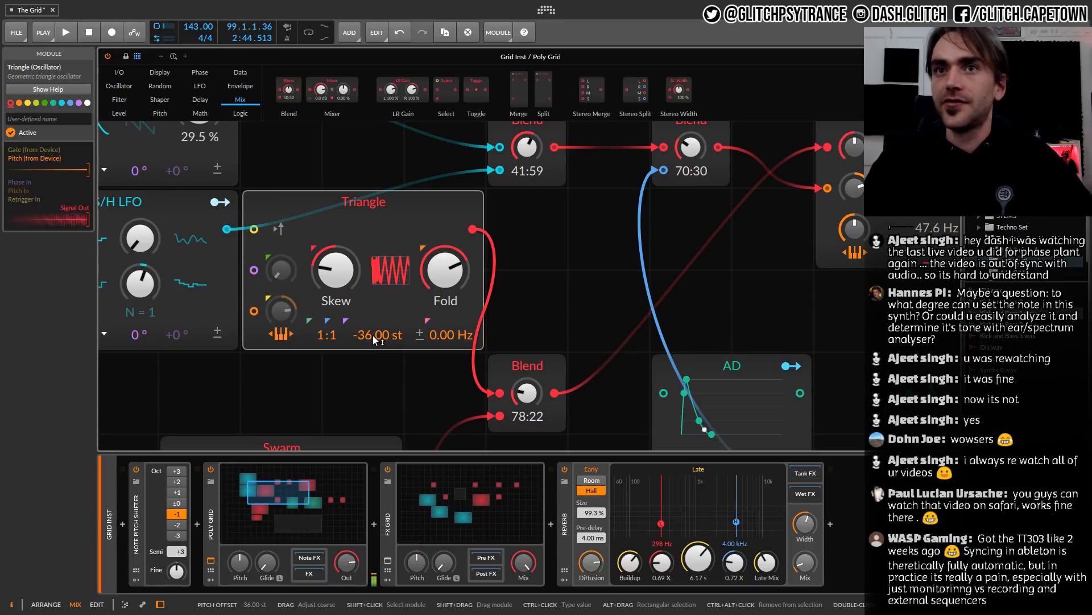
{"action": "scroll", "coordinate": [373, 335], "scroll_direction": "down", "scroll_amount": 3}
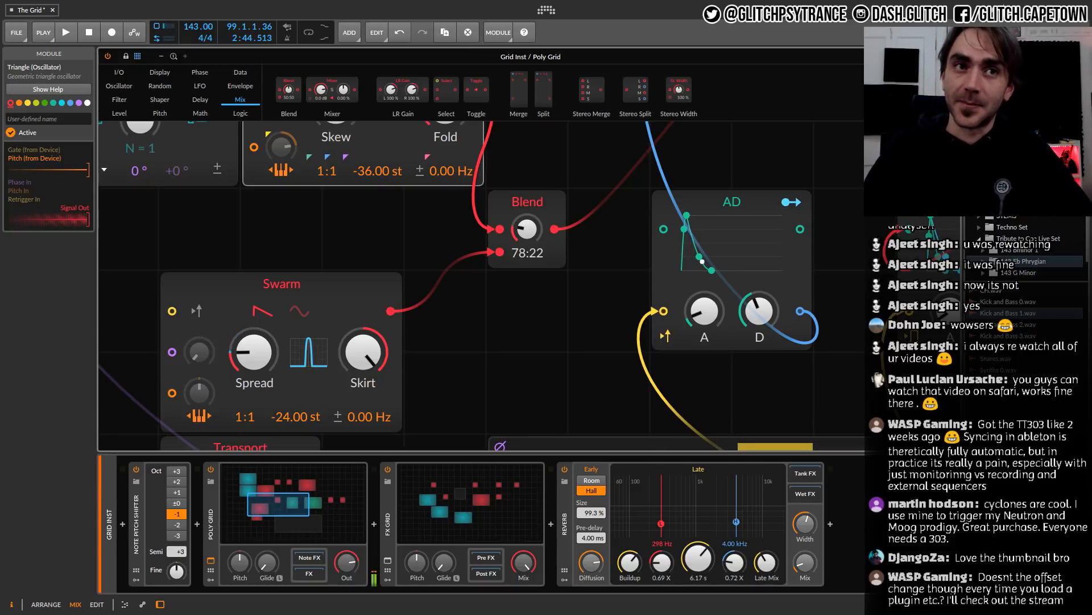
Return to the FX Grid and raise the output Attenuate to 100 %
{"action": "left_click", "coordinate": [444, 514]}
{"action": "mouse_move", "coordinate": [447, 513]}
{"action": "left_mouse_down"}
{"action": "mouse_move", "coordinate": [437, 497]}
{"action": "mouse_move", "coordinate": [446, 511]}
{"action": "left_mouse_up"}
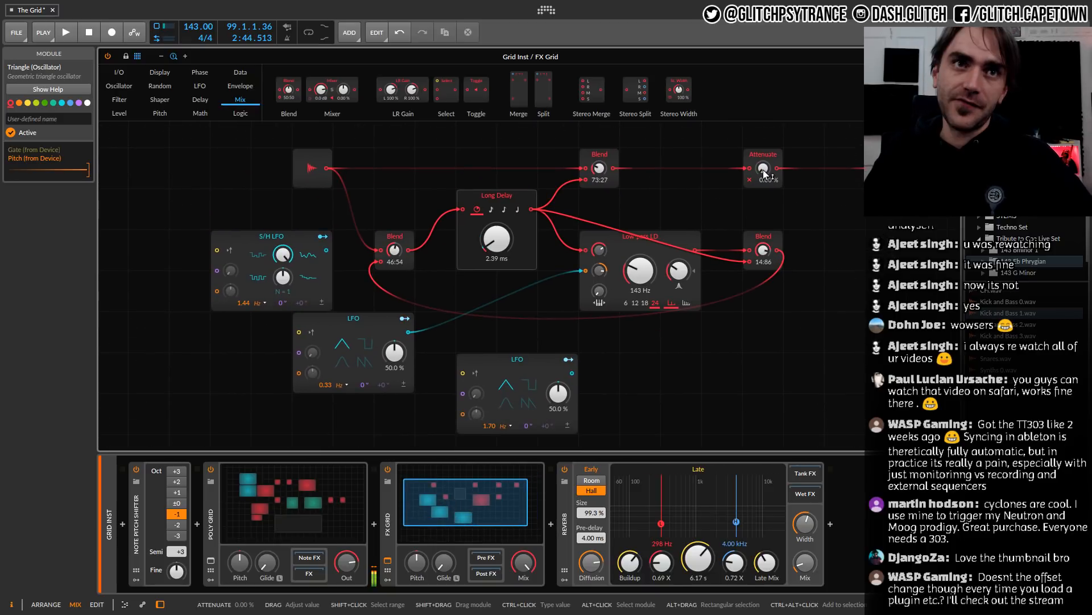
{"action": "key", "text": "Escape"}
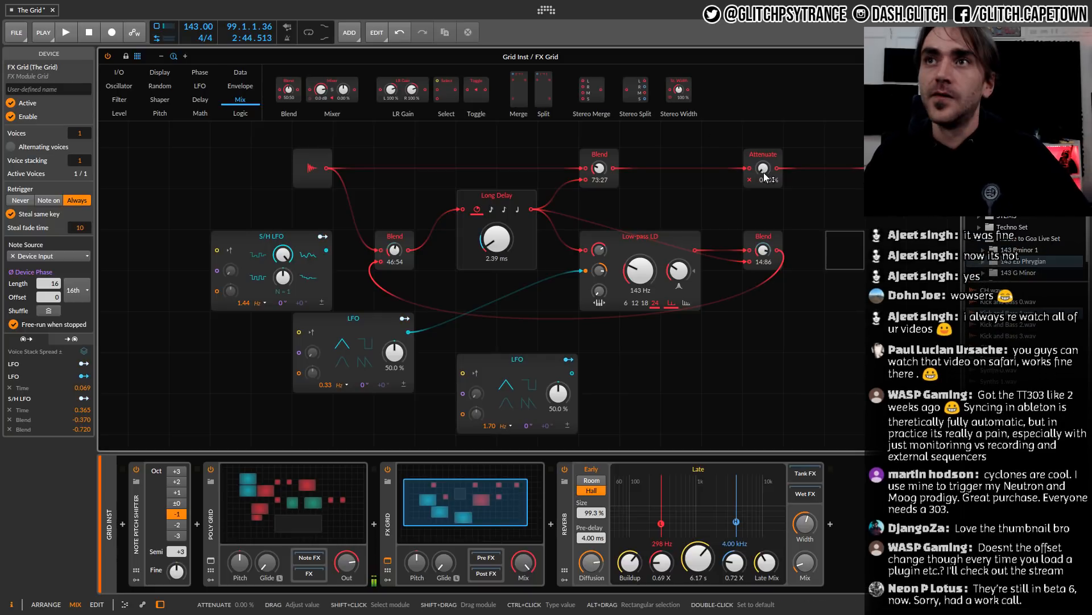
{"action": "left_click_drag", "start_coordinate": [765, 177], "coordinate": [763, 157]}
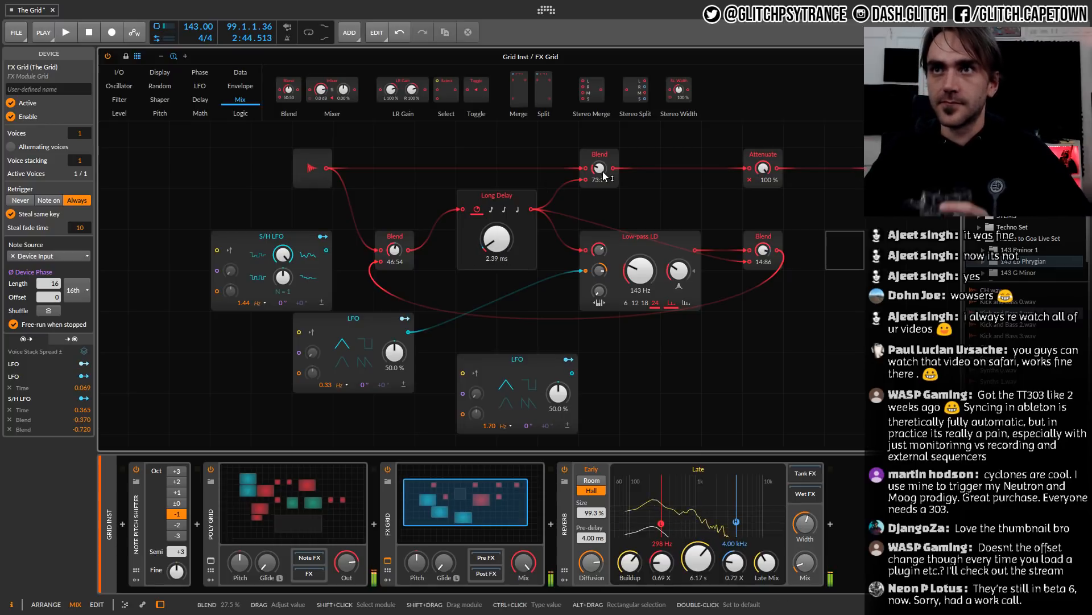
Rebalance the FX Grid Blends: 62:38 at the output, 35:65 before the Long Delay and 23:77 after the Low-pass LD
{"action": "left_click_drag", "start_coordinate": [394, 251], "coordinate": [395, 250]}
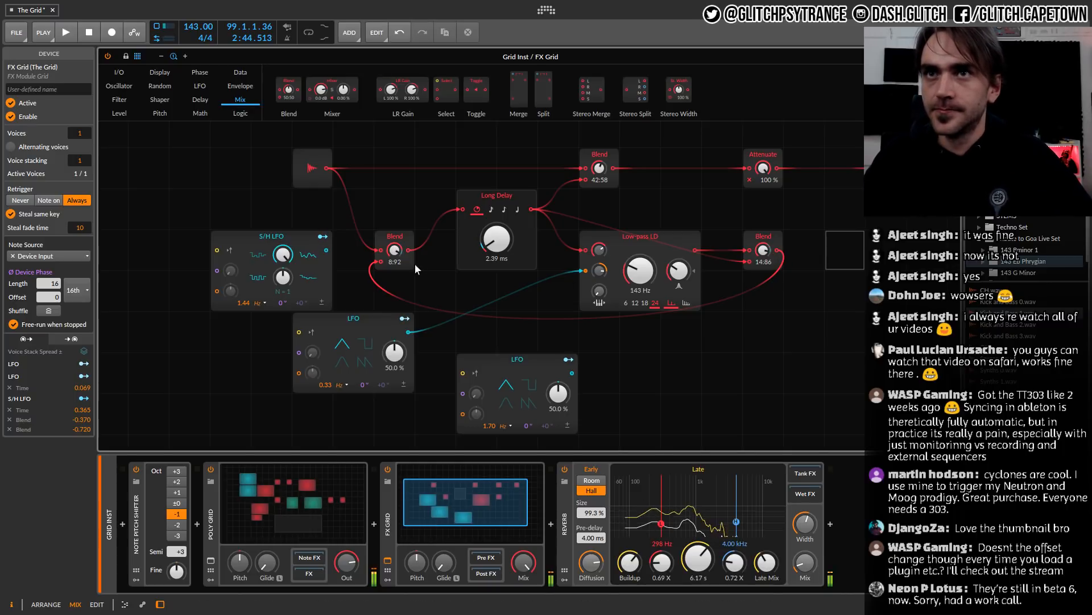
{"action": "left_click_drag", "start_coordinate": [763, 251], "coordinate": [763, 260]}
{"action": "left_click_drag", "start_coordinate": [398, 251], "coordinate": [391, 252]}
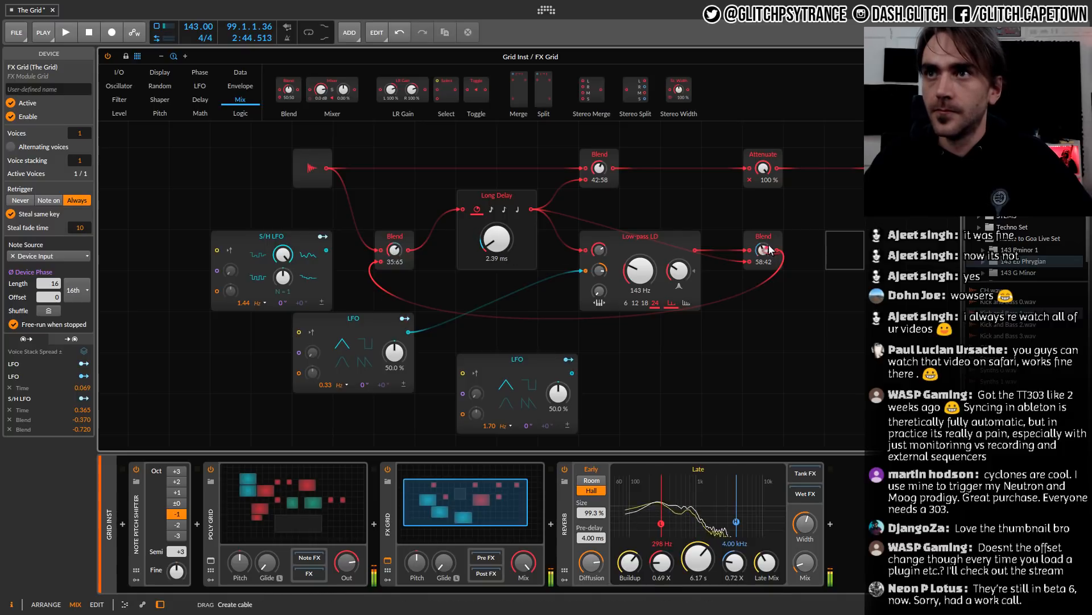
{"action": "left_click_drag", "start_coordinate": [763, 249], "coordinate": [765, 251]}
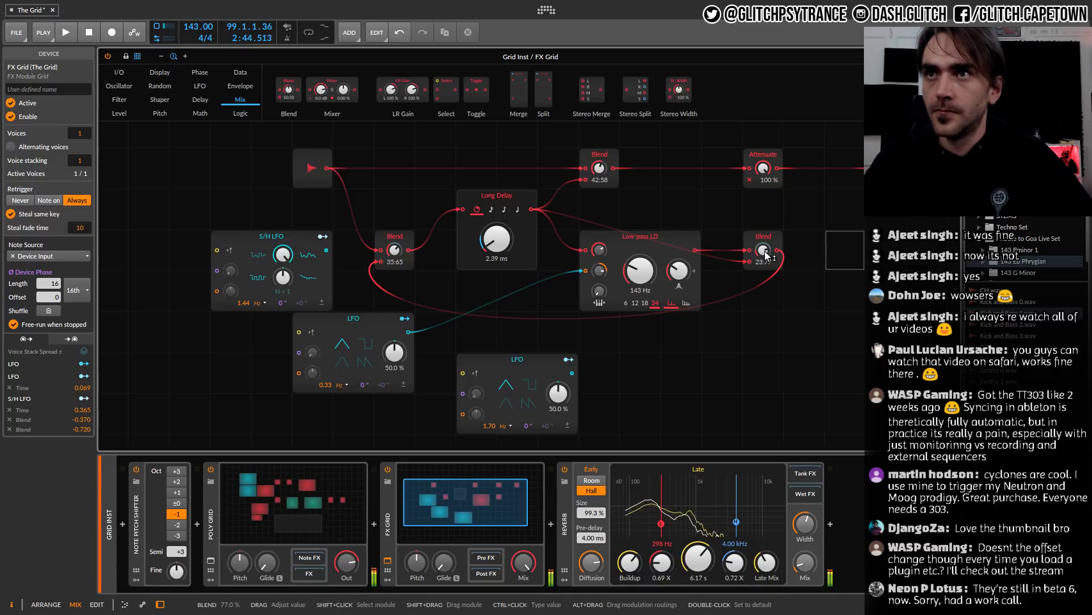
{"action": "left_click_drag", "start_coordinate": [599, 168], "coordinate": [599, 161]}
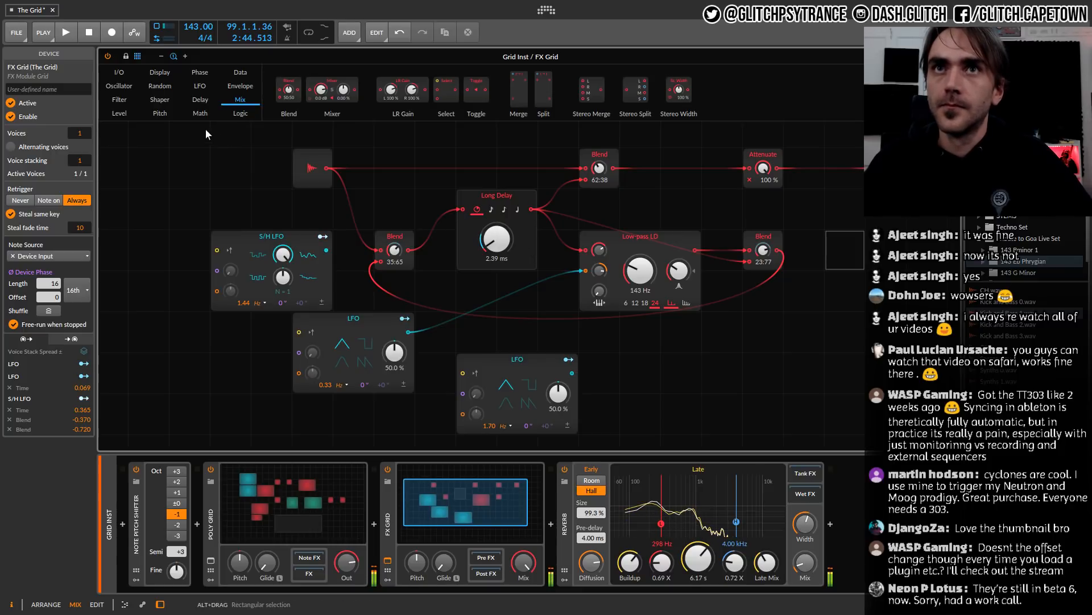
Insert a Chebyshev shaper after the audio input so it feeds both the output Blend and the Blend before the Long Delay
{"action": "left_click", "coordinate": [161, 114]}
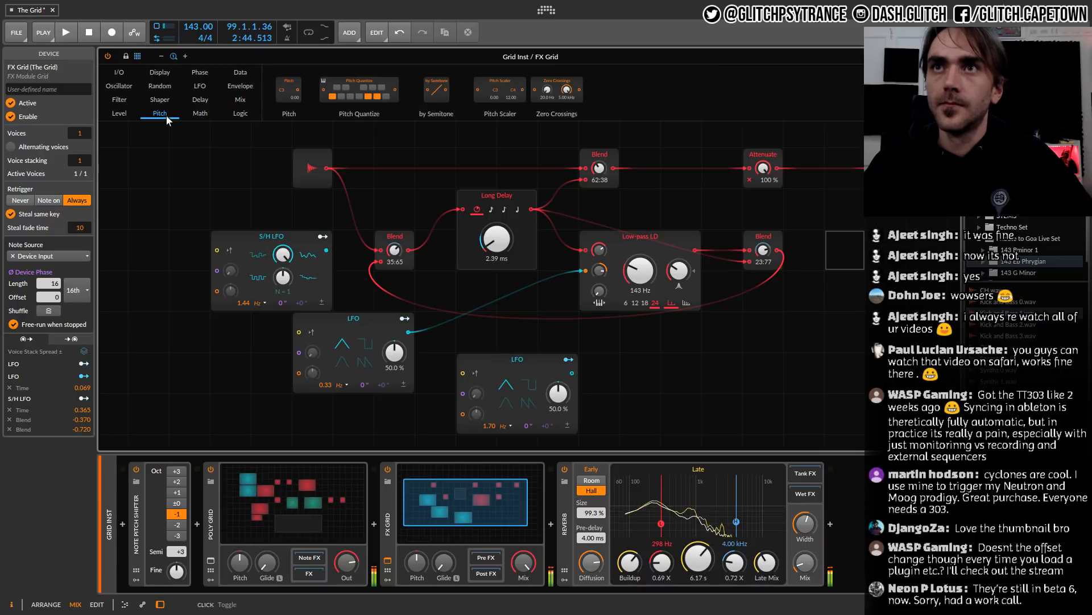
{"action": "left_click", "coordinate": [160, 103]}
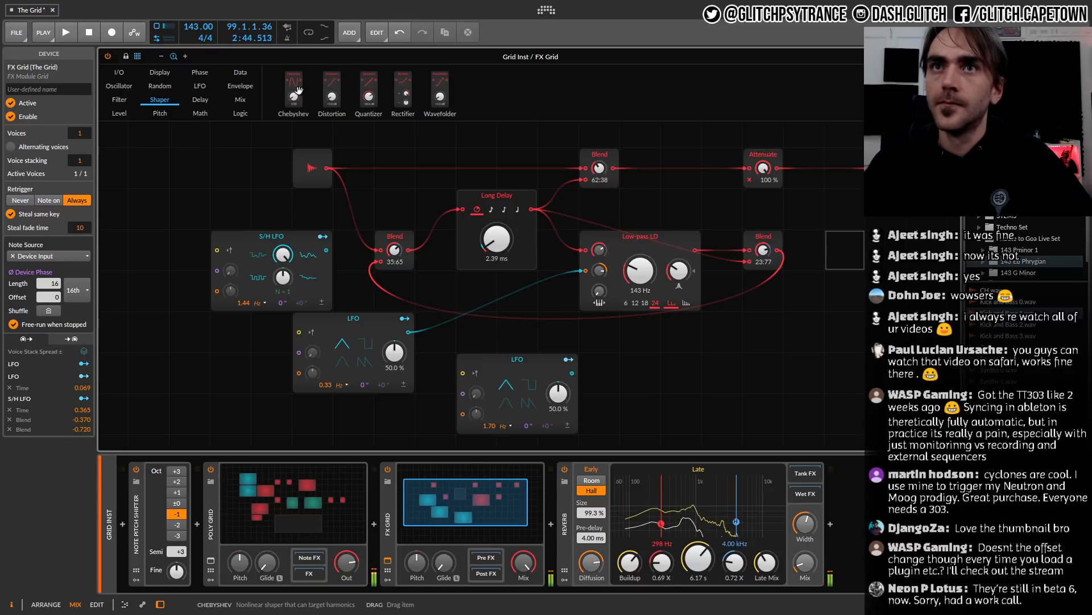
{"action": "left_click_drag", "start_coordinate": [295, 79], "coordinate": [290, 153]}
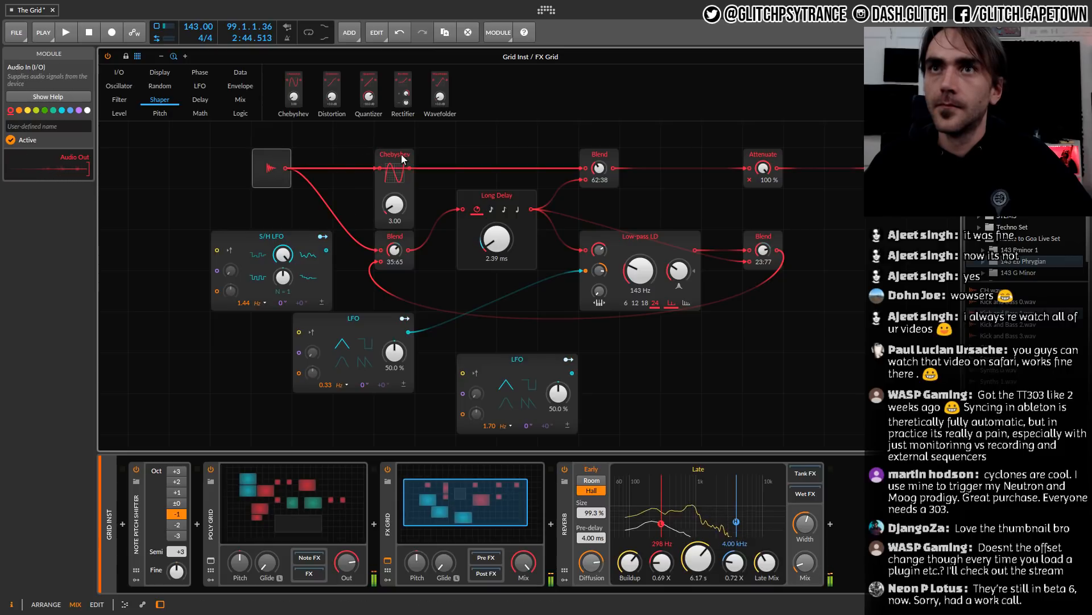
{"action": "left_click_drag", "start_coordinate": [402, 155], "coordinate": [585, 168]}
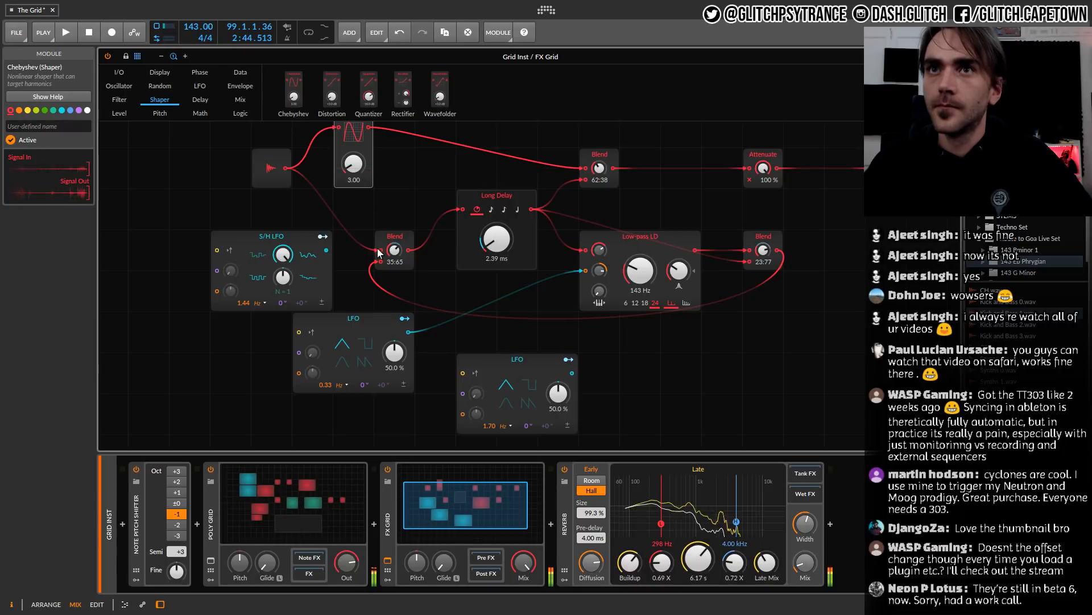
{"action": "left_click_drag", "start_coordinate": [378, 251], "coordinate": [353, 193]}
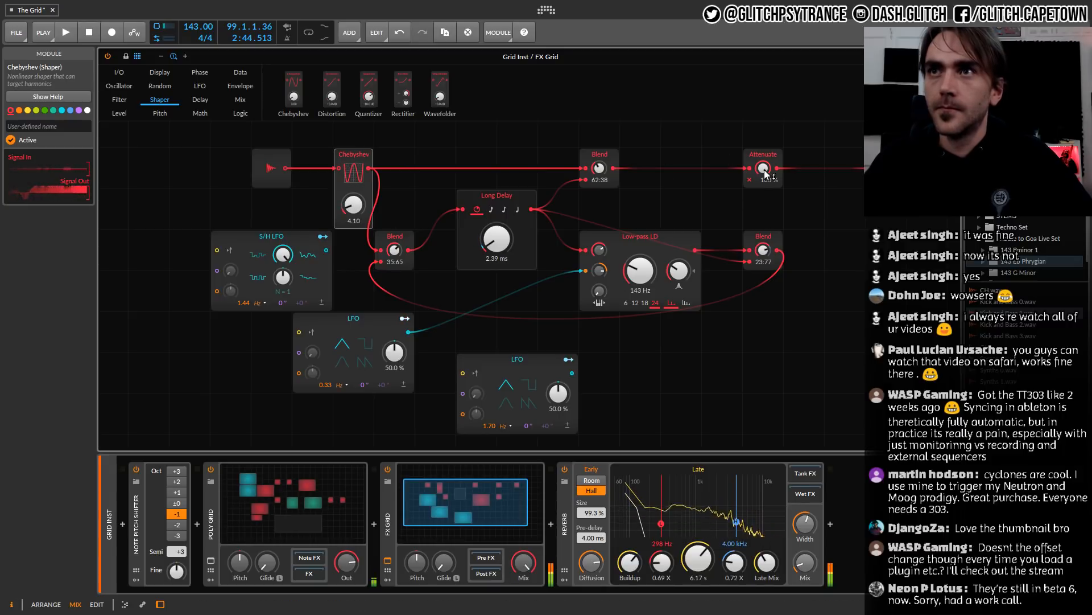
Set the Chebyshev shaper to 6.74 and lower the output Attenuate to 64.5 %
{"action": "left_click_drag", "start_coordinate": [764, 170], "coordinate": [764, 179]}
{"action": "left_click_drag", "start_coordinate": [353, 216], "coordinate": [354, 214]}
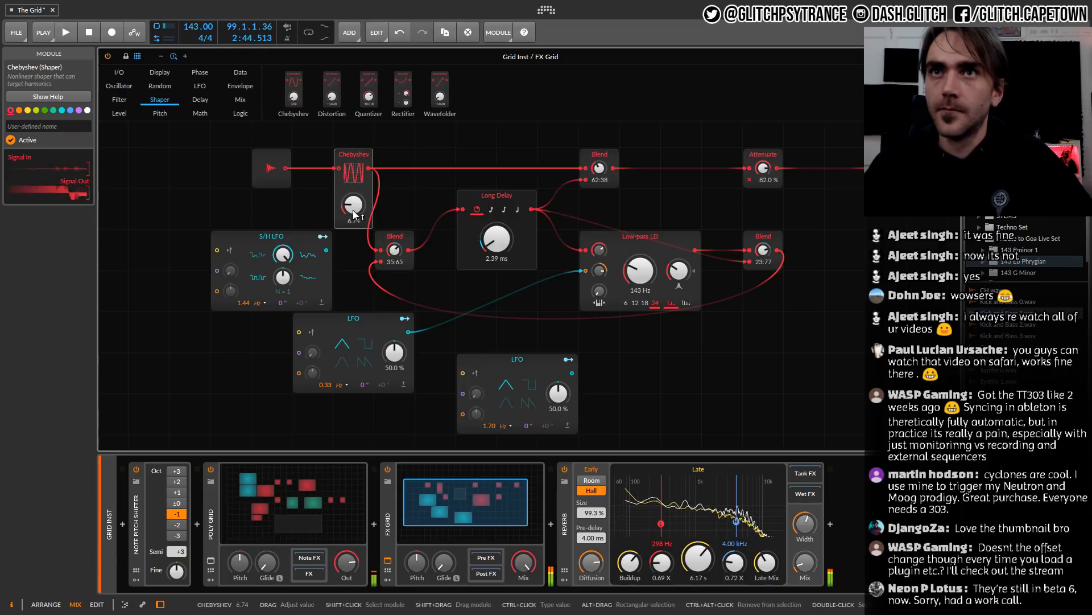
{"action": "left_click_drag", "start_coordinate": [766, 171], "coordinate": [767, 181]}
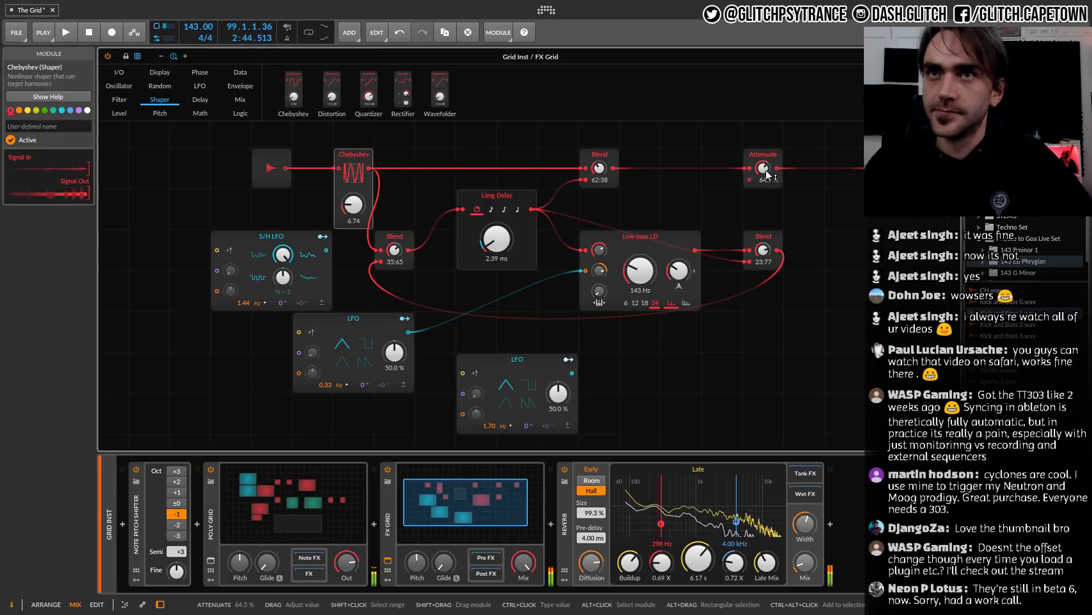
Lower the output Attenuate to 0 % and move the audio input, Chebyshev and audio output to free space around the delay patch
{"action": "left_click_drag", "start_coordinate": [277, 152], "coordinate": [235, 152]}
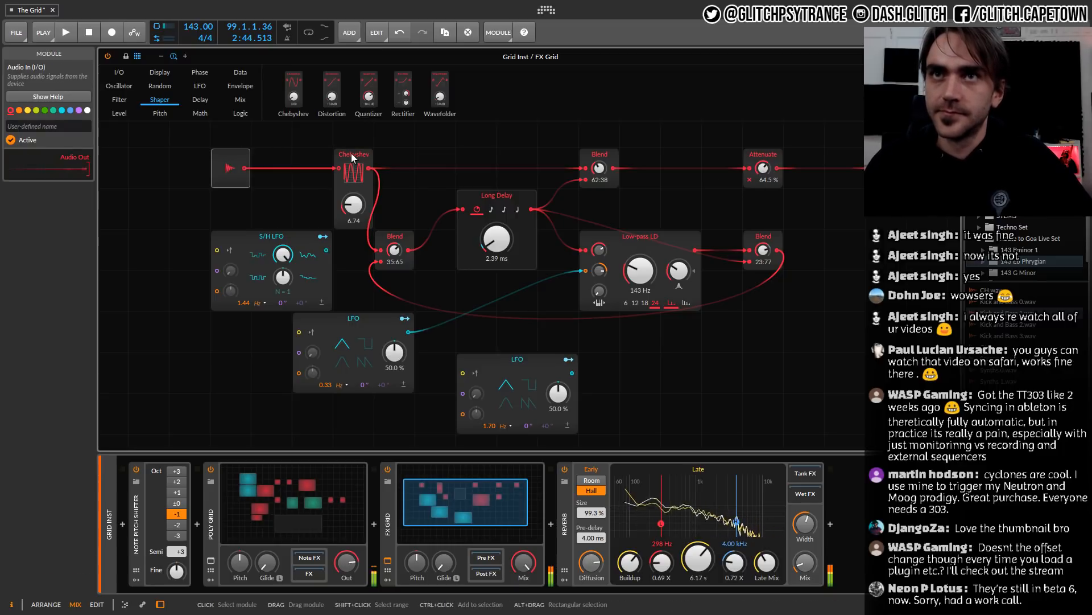
{"action": "left_click_drag", "start_coordinate": [352, 157], "coordinate": [312, 158]}
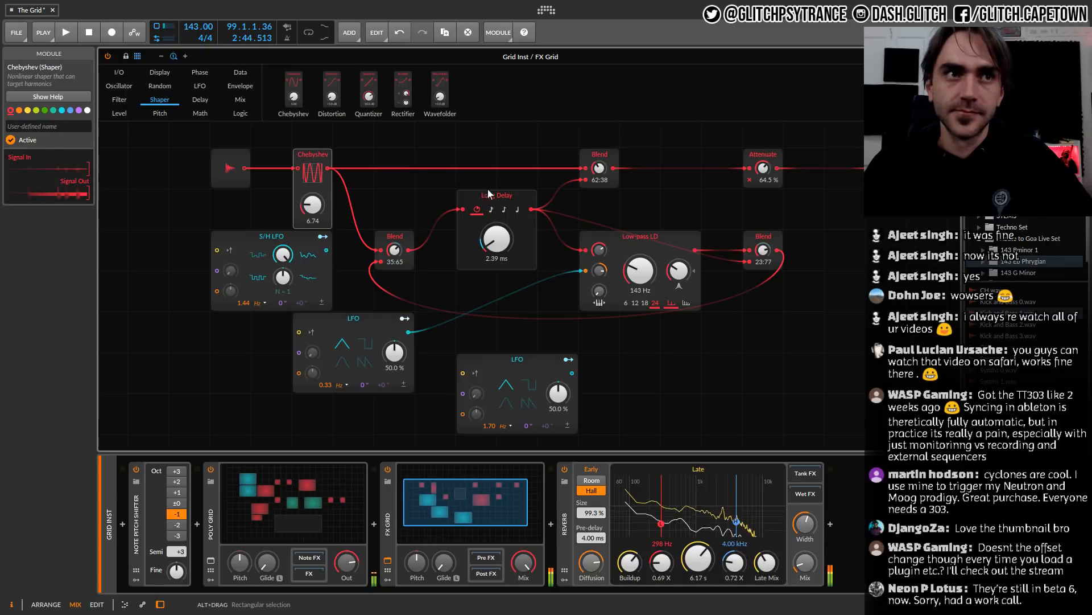
{"action": "left_click", "coordinate": [777, 342]}
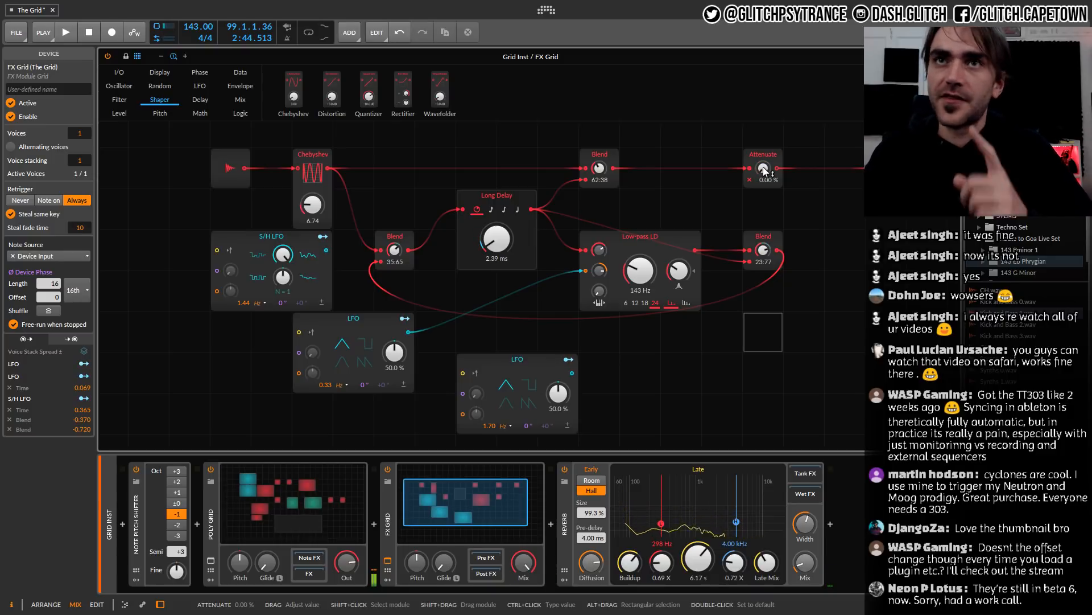
{"action": "scroll", "coordinate": [295, 149], "scroll_direction": "up", "scroll_amount": 3}
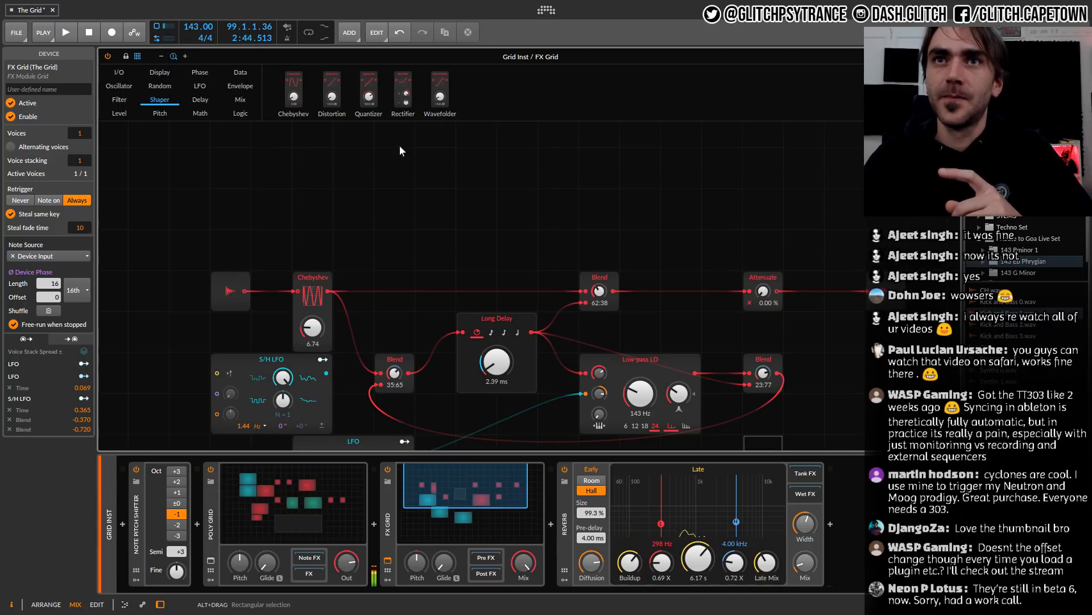
{"action": "left_click_drag", "start_coordinate": [243, 288], "coordinate": [203, 247]}
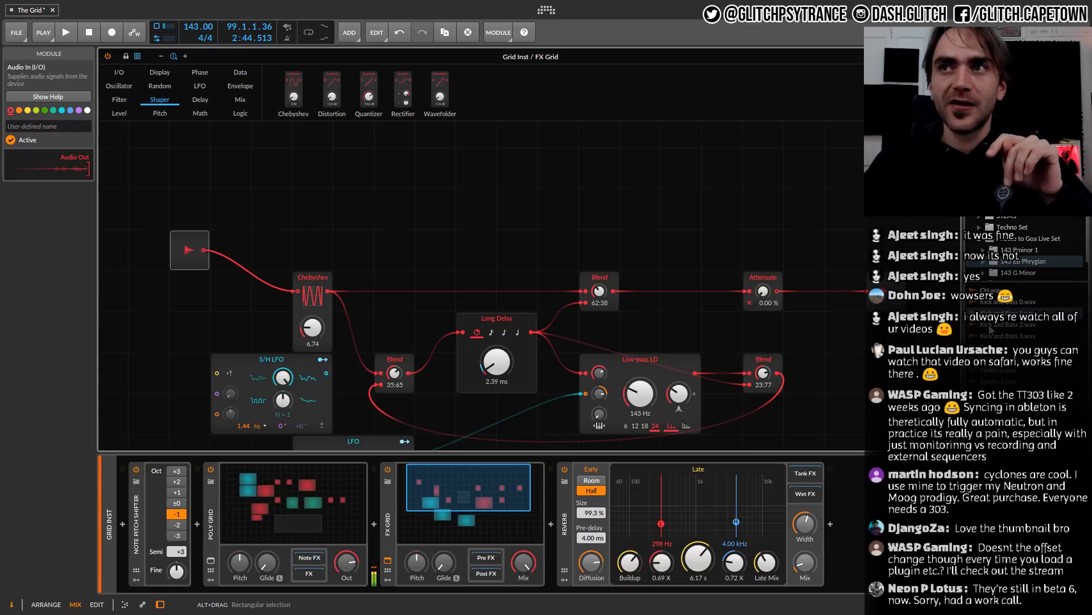
{"action": "left_click", "coordinate": [877, 250]}
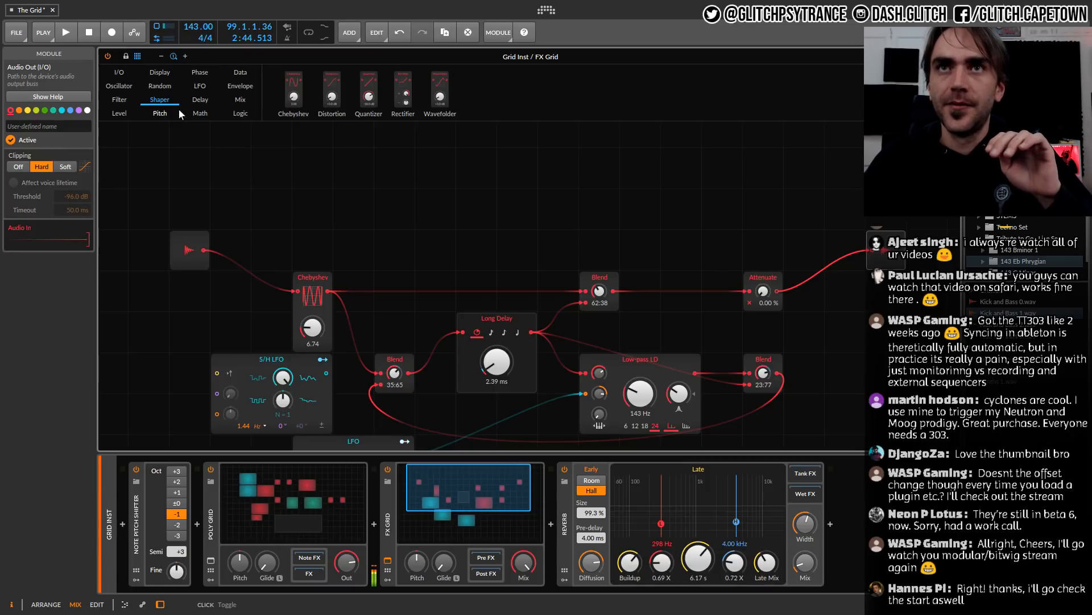
Add a Stereo Split fed by the Chebyshev and a Stereo Merge that feeds the output Attenuate
{"action": "left_click", "coordinate": [241, 103]}
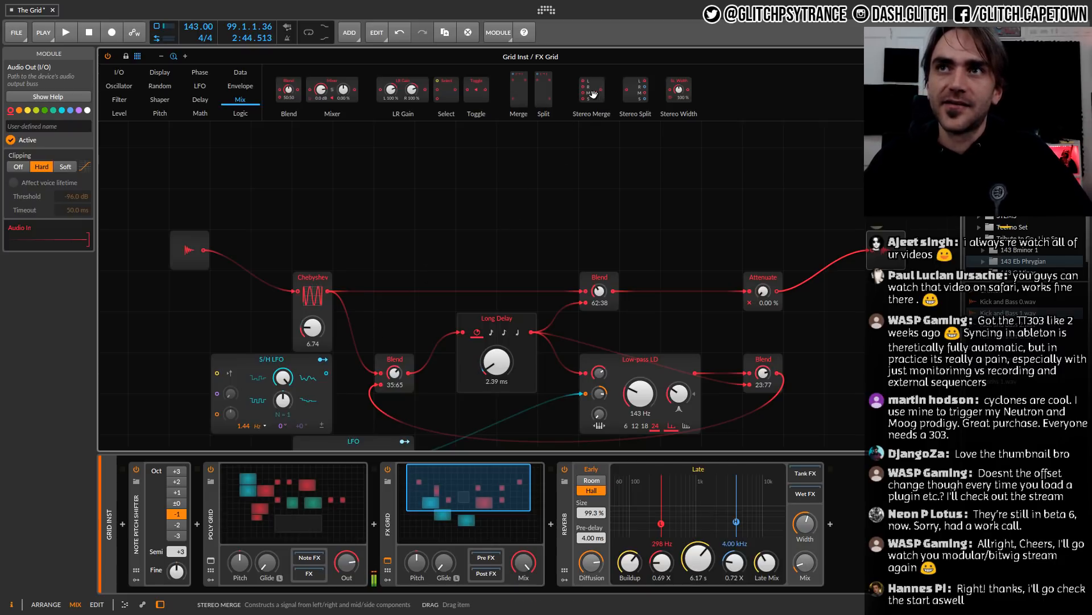
{"action": "left_click_drag", "start_coordinate": [640, 90], "coordinate": [405, 248]}
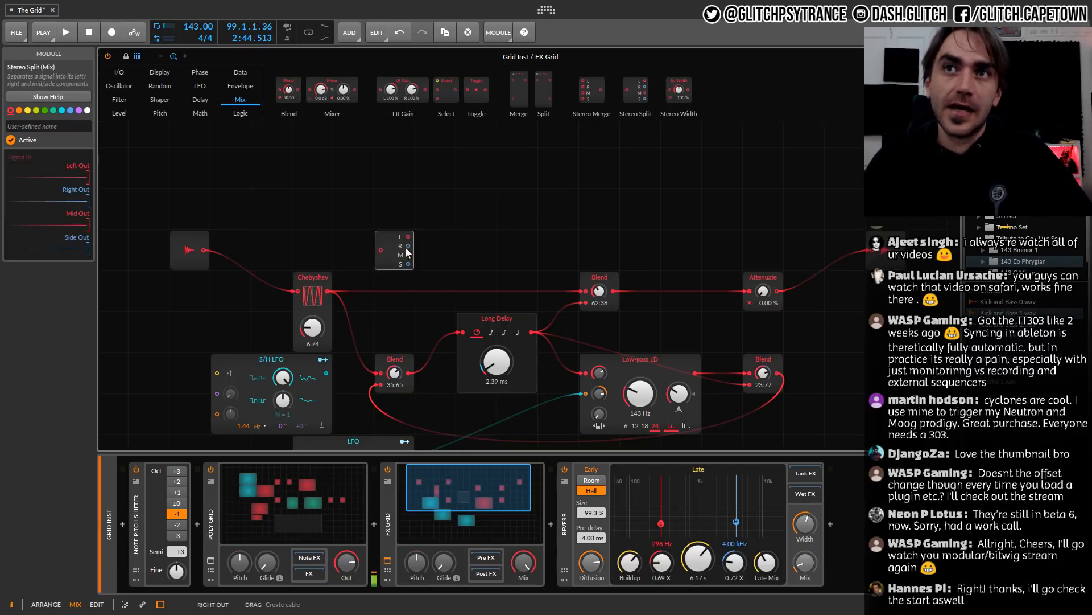
{"action": "left_click_drag", "start_coordinate": [597, 107], "coordinate": [703, 253]}
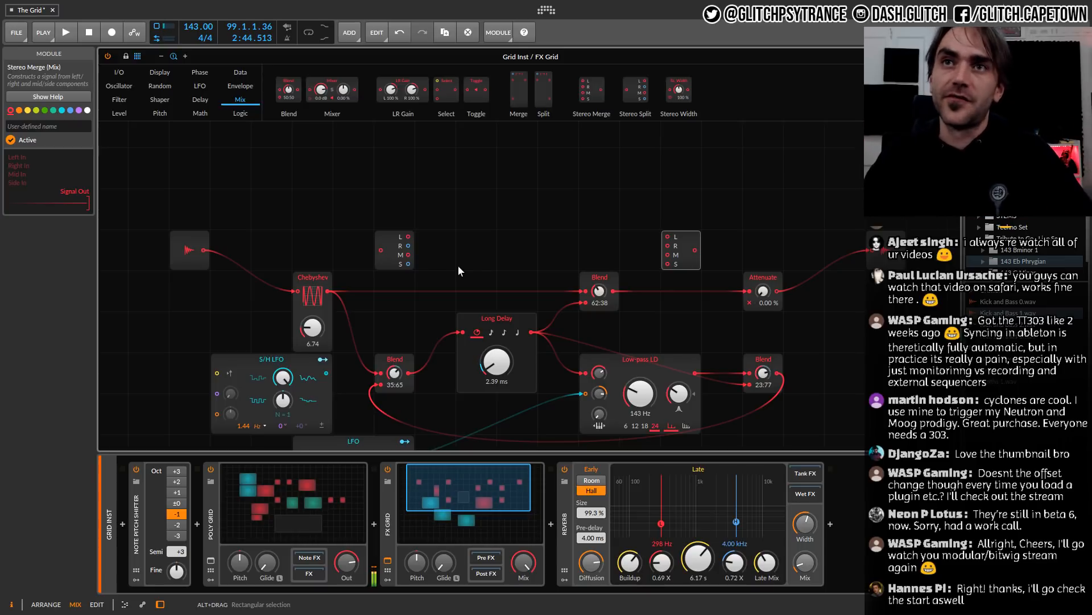
{"action": "left_click_drag", "start_coordinate": [329, 291], "coordinate": [381, 249]}
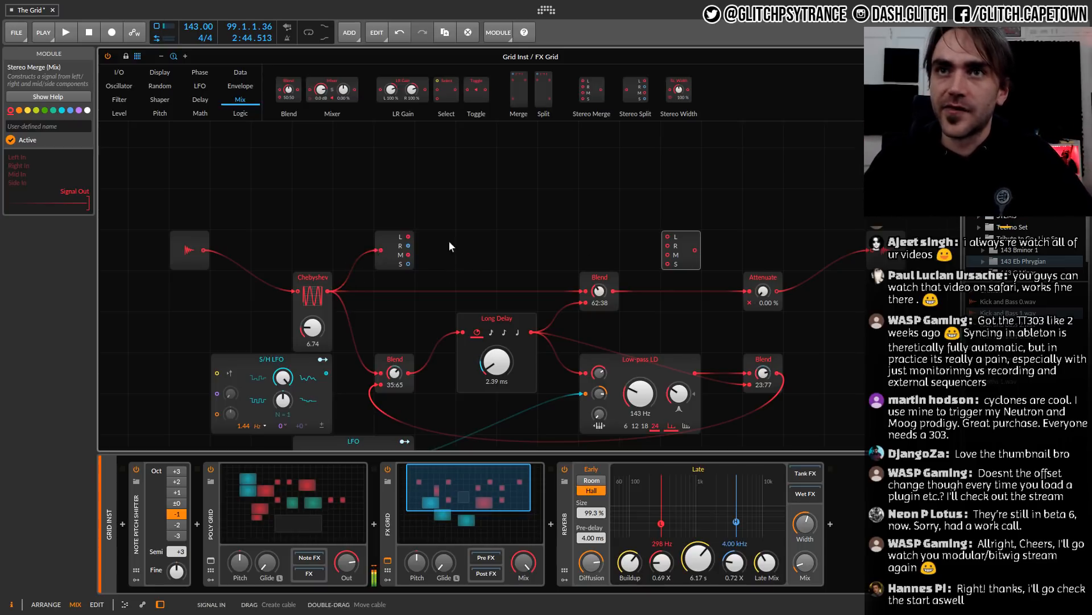
{"action": "left_click_drag", "start_coordinate": [694, 250], "coordinate": [749, 290]}
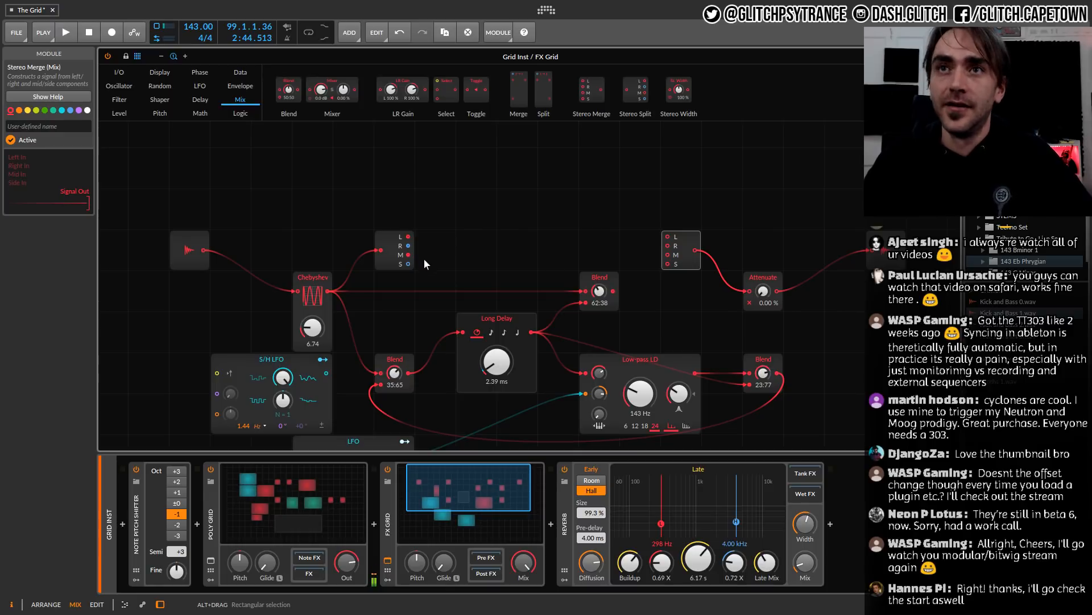
Route the split's Mid straight to the merge's Mid, and its Side into both Blends, with the output Blend feeding the merge's Side
{"action": "left_click_drag", "start_coordinate": [409, 257], "coordinate": [669, 256]}
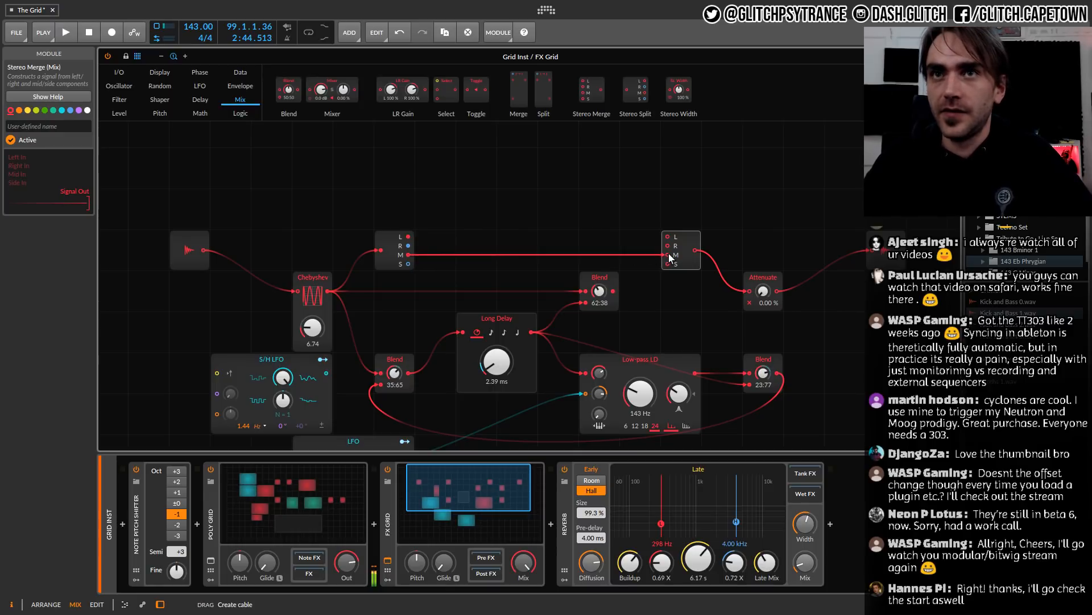
{"action": "left_click_drag", "start_coordinate": [408, 264], "coordinate": [587, 291]}
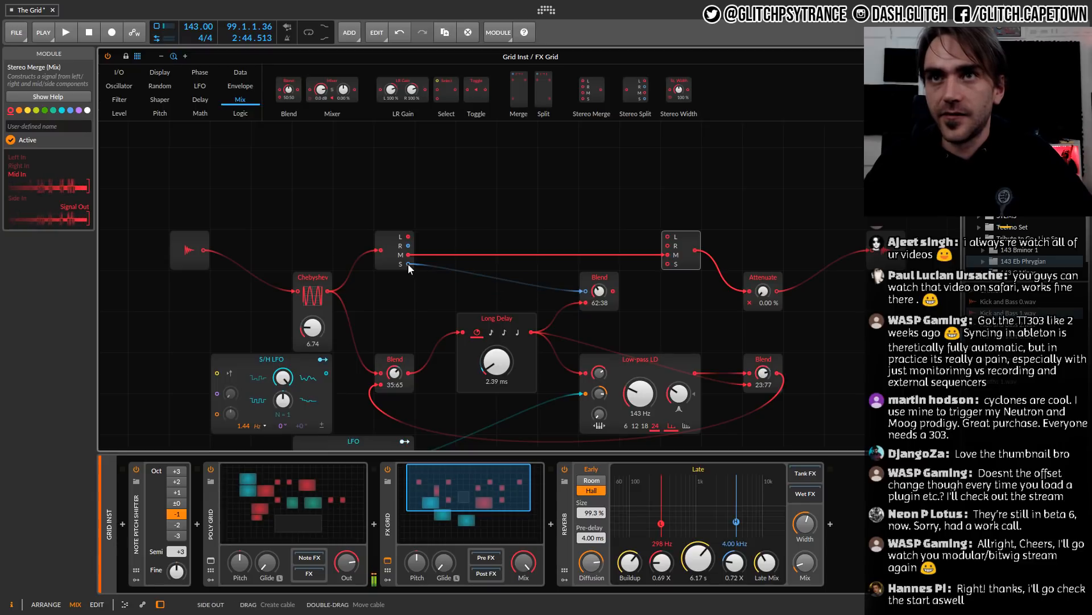
{"action": "left_click_drag", "start_coordinate": [408, 264], "coordinate": [385, 370]}
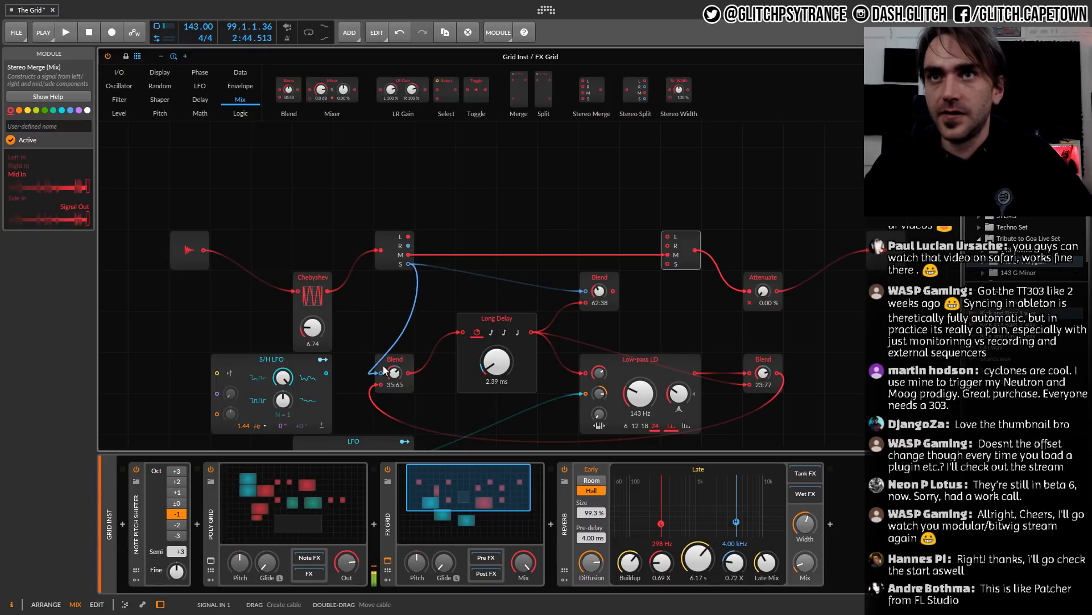
{"action": "left_click_drag", "start_coordinate": [614, 291], "coordinate": [668, 264]}
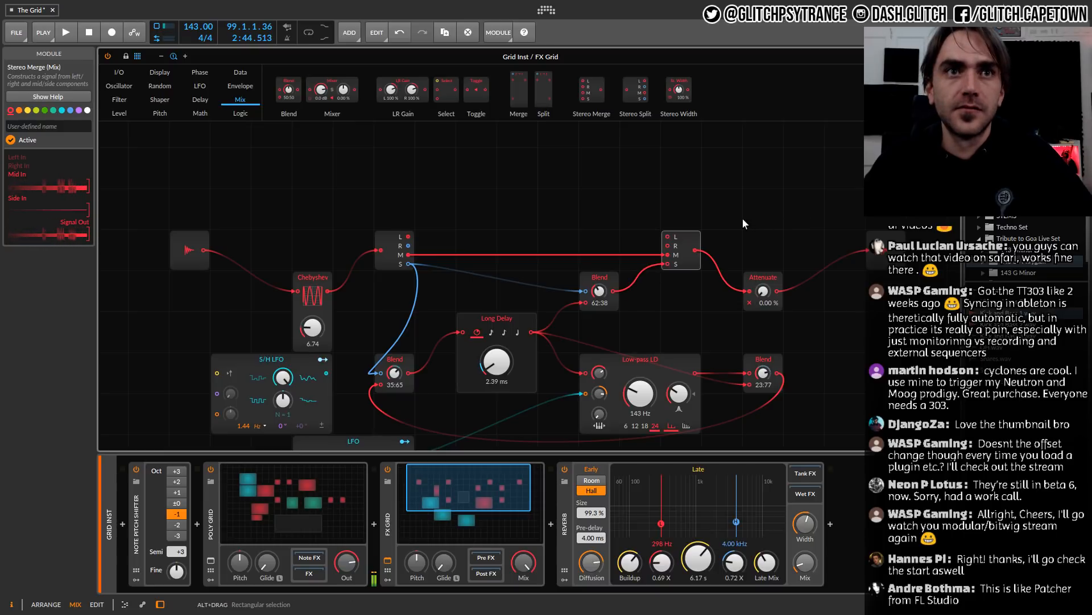
Raise the output Attenuate to 44 % and examine the signals of the Stereo Split and Stereo Merge
{"action": "left_click_drag", "start_coordinate": [763, 292], "coordinate": [763, 267]}
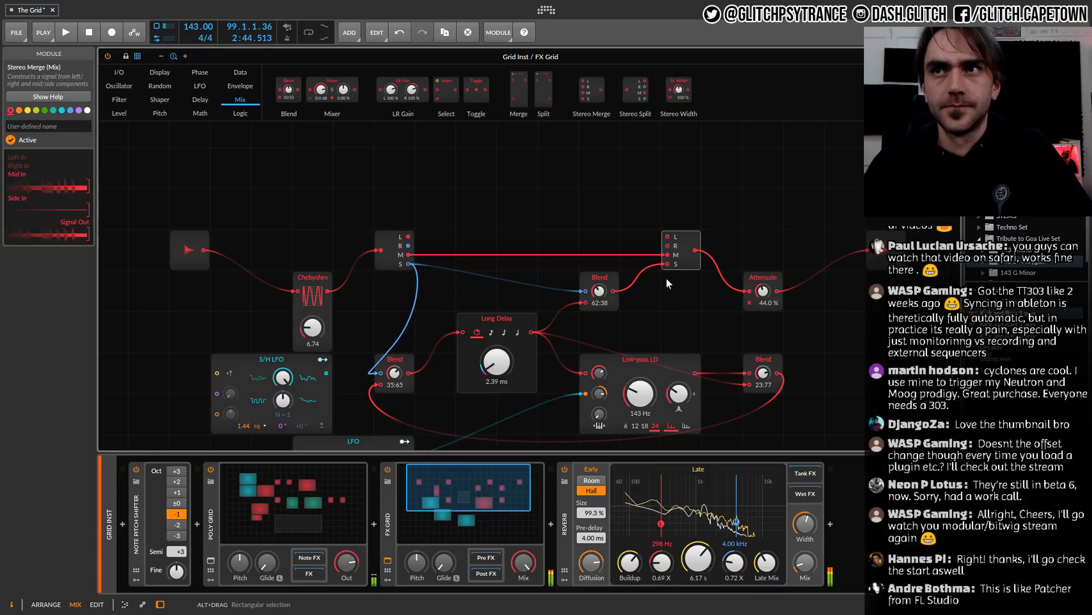
{"action": "left_click", "coordinate": [390, 506]}
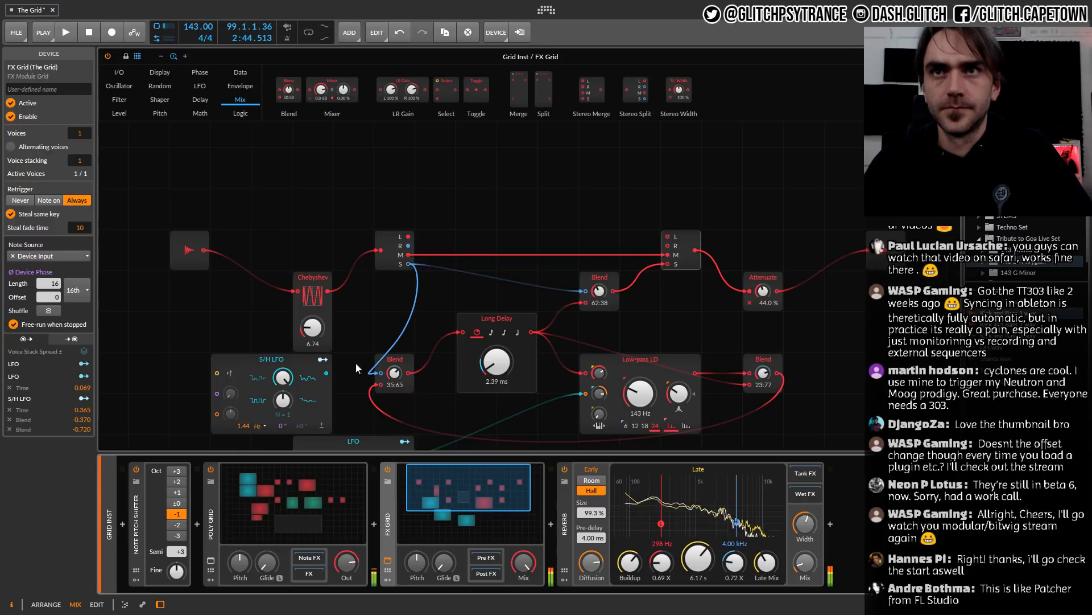
{"action": "left_click", "coordinate": [387, 267]}
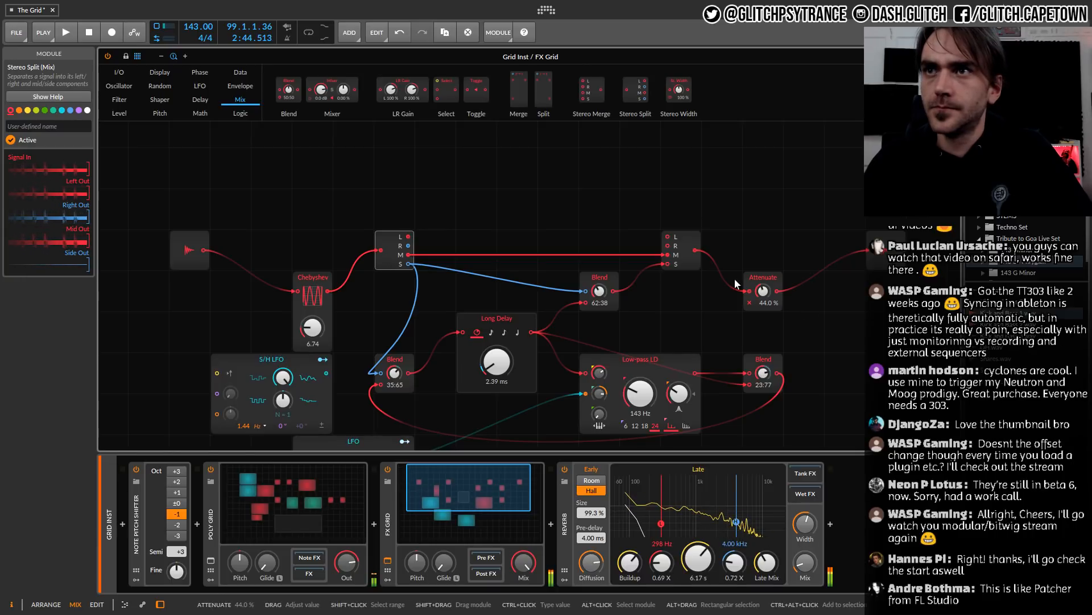
{"action": "left_click", "coordinate": [683, 250]}
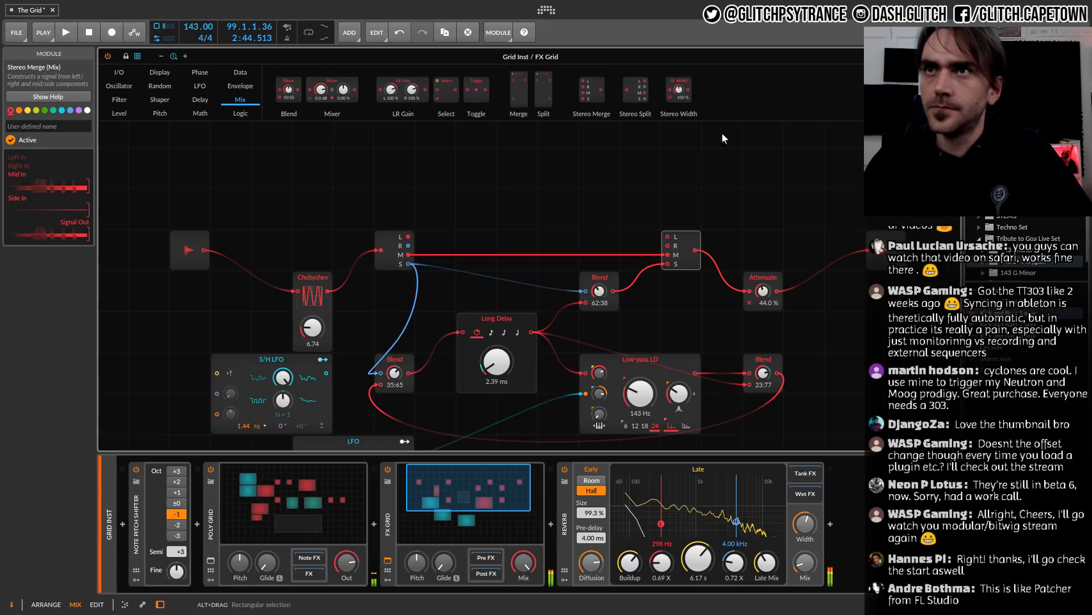
Try a Stereo Width module set to 200 % between the Chebyshev and the Stereo Split, and check the split's signals
{"action": "left_click_drag", "start_coordinate": [682, 101], "coordinate": [273, 183]}
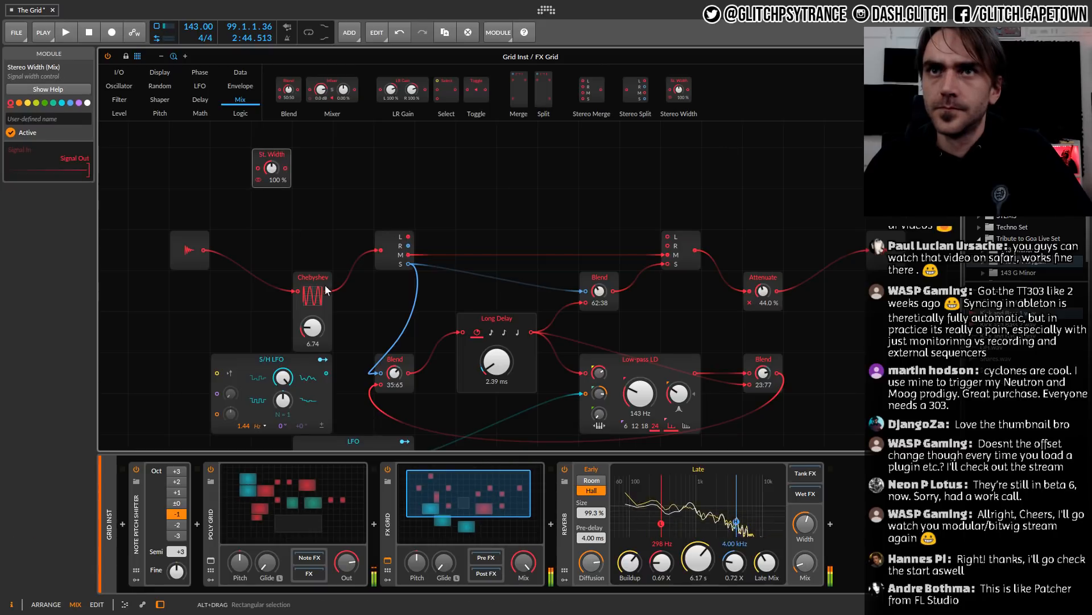
{"action": "left_click_drag", "start_coordinate": [328, 291], "coordinate": [381, 250]}
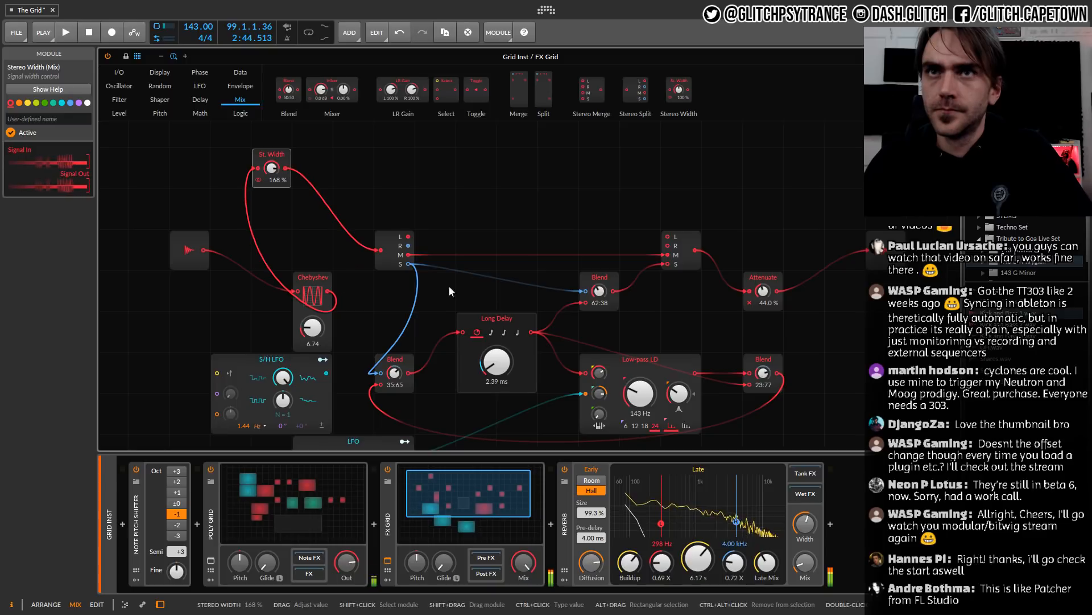
{"action": "left_click", "coordinate": [386, 268]}
{"action": "left_click_drag", "start_coordinate": [272, 168], "coordinate": [272, 145]}
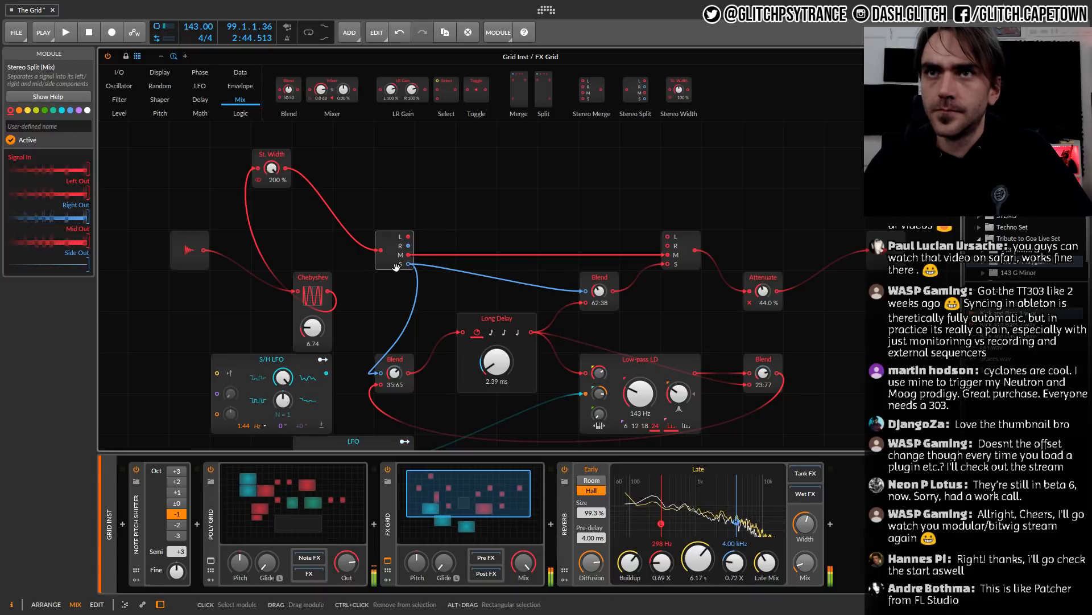
{"action": "left_click", "coordinate": [280, 181]}
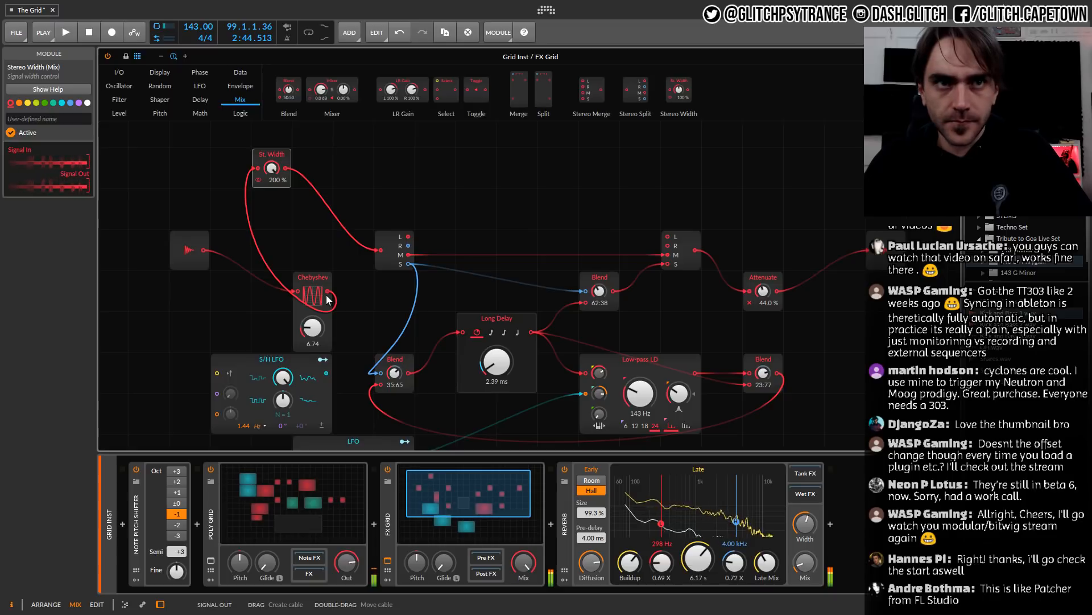
Lower the output Attenuate to 0 % and delete the Stereo Width module
{"action": "left_click_drag", "start_coordinate": [762, 291], "coordinate": [762, 341]}
{"action": "key", "text": "Delete"}
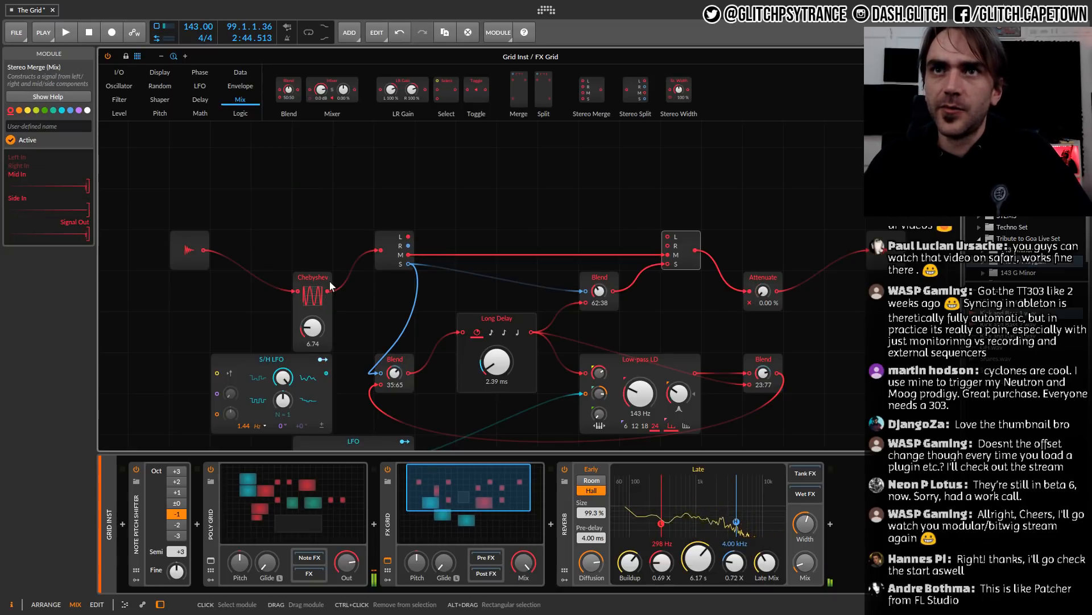
Add a Delay module to the empty grid area above the Long Delay
{"action": "left_click", "coordinate": [398, 263]}
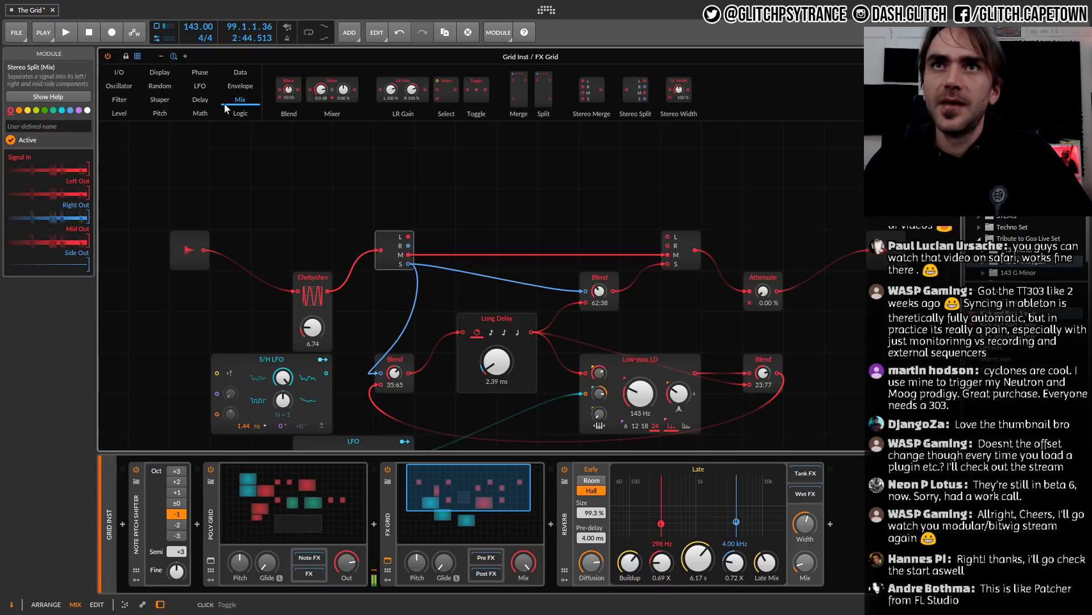
{"action": "left_click", "coordinate": [200, 74]}
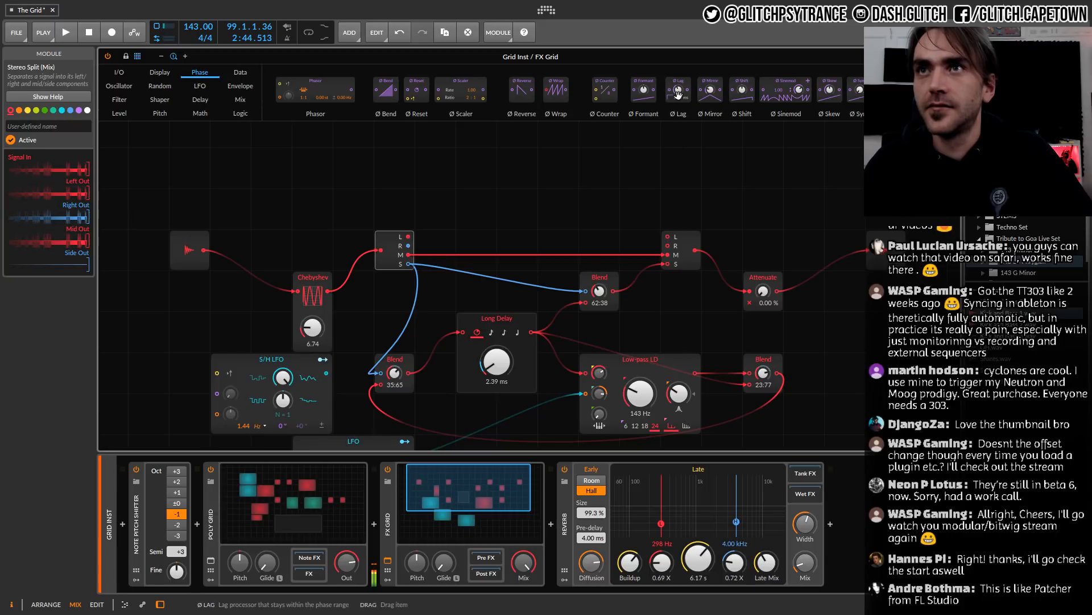
{"action": "left_click_drag", "start_coordinate": [678, 94], "coordinate": [711, 98]}
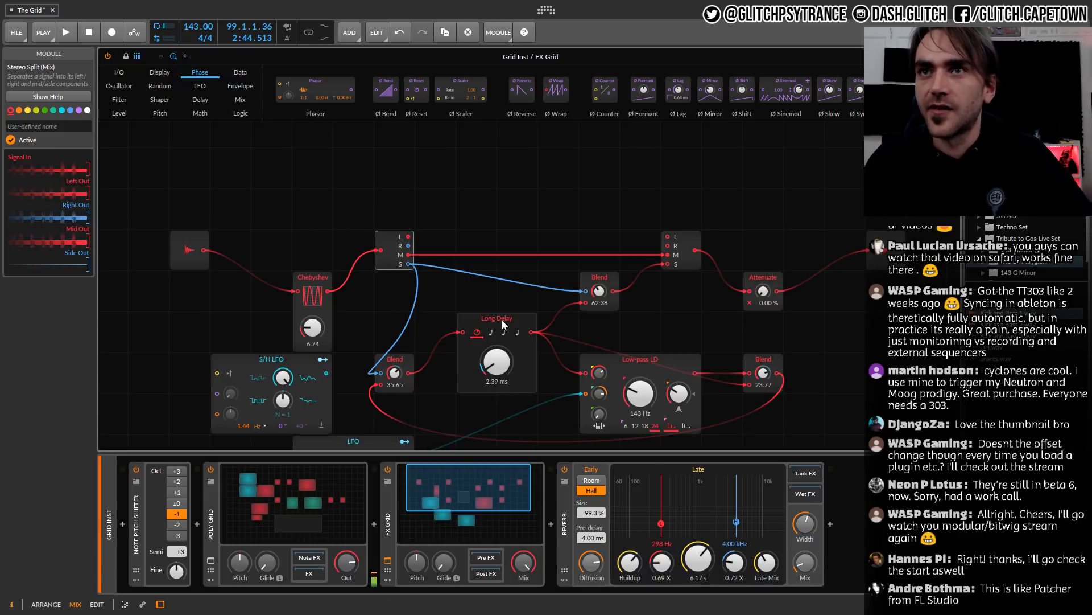
{"action": "left_click", "coordinate": [197, 105]}
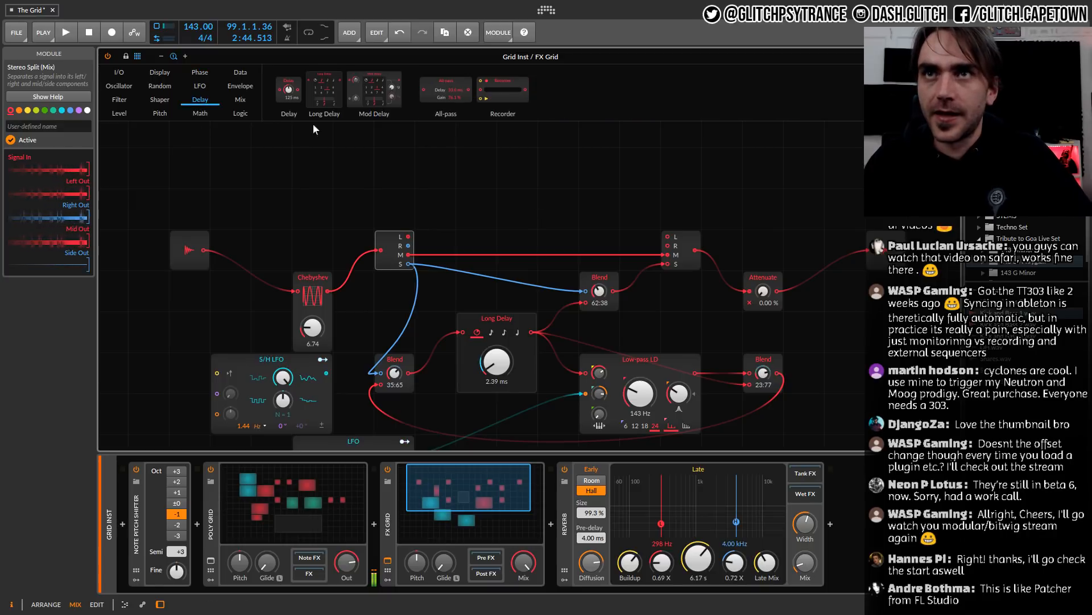
{"action": "left_click_drag", "start_coordinate": [288, 91], "coordinate": [481, 175]}
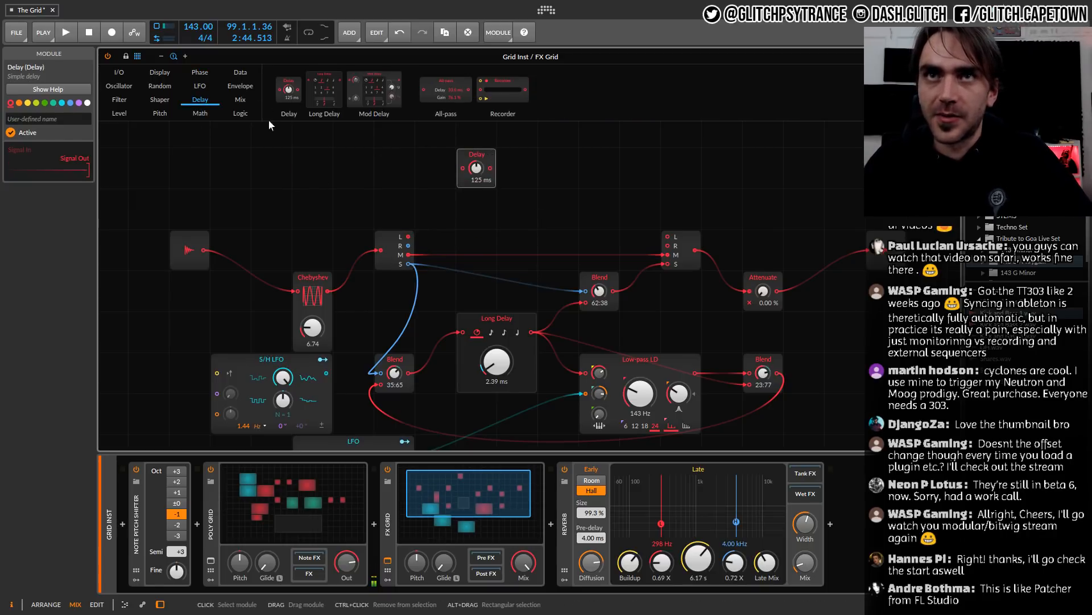
Line the Chebyshev up with the audio input and shift both away from the Stereo Split to open a gap before it
{"action": "left_click", "coordinate": [240, 100]}
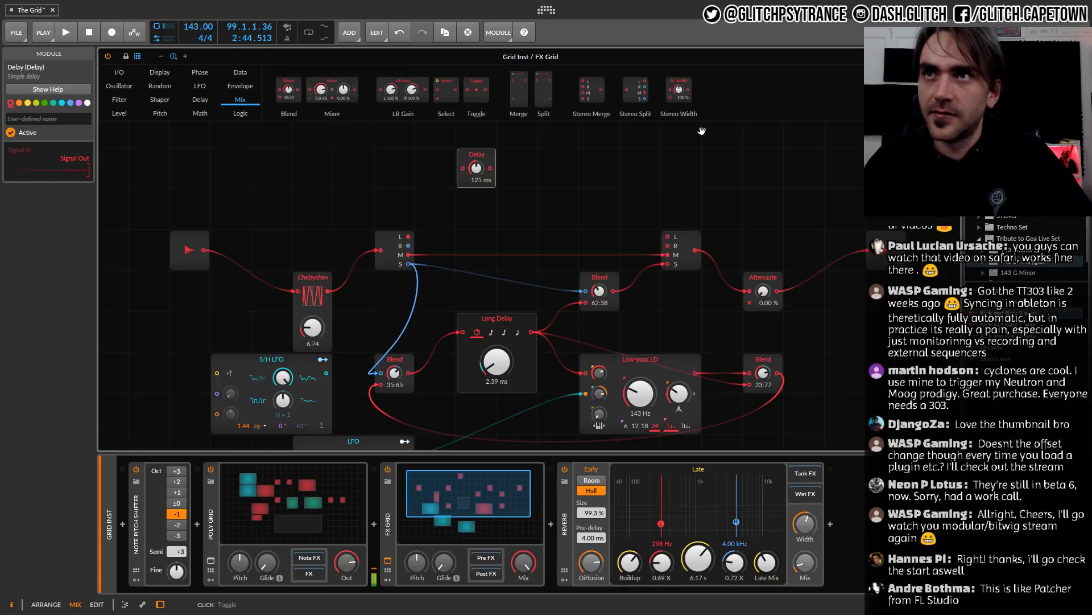
{"action": "left_click", "coordinate": [312, 275]}
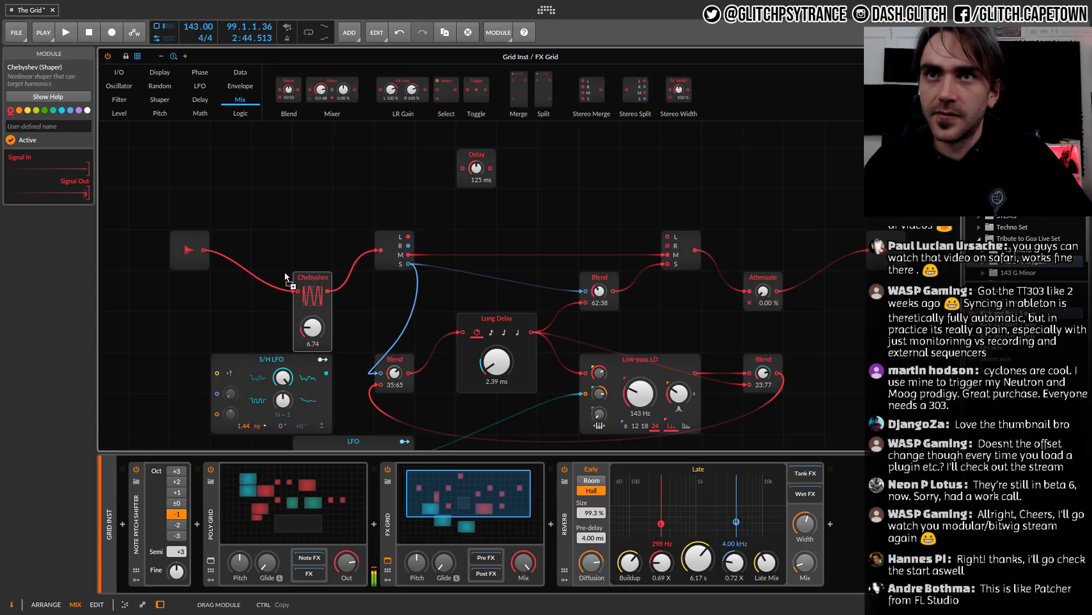
{"action": "left_click_drag", "start_coordinate": [285, 272], "coordinate": [271, 235]}
{"action": "left_click", "coordinate": [384, 234]}
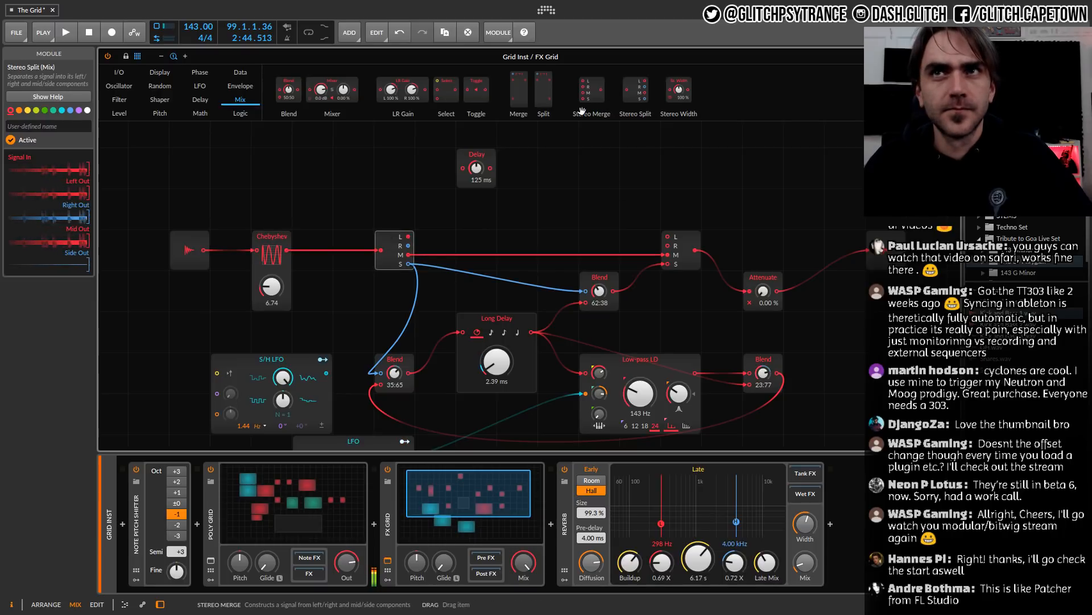
{"action": "left_click_drag", "start_coordinate": [185, 232], "coordinate": [144, 232]}
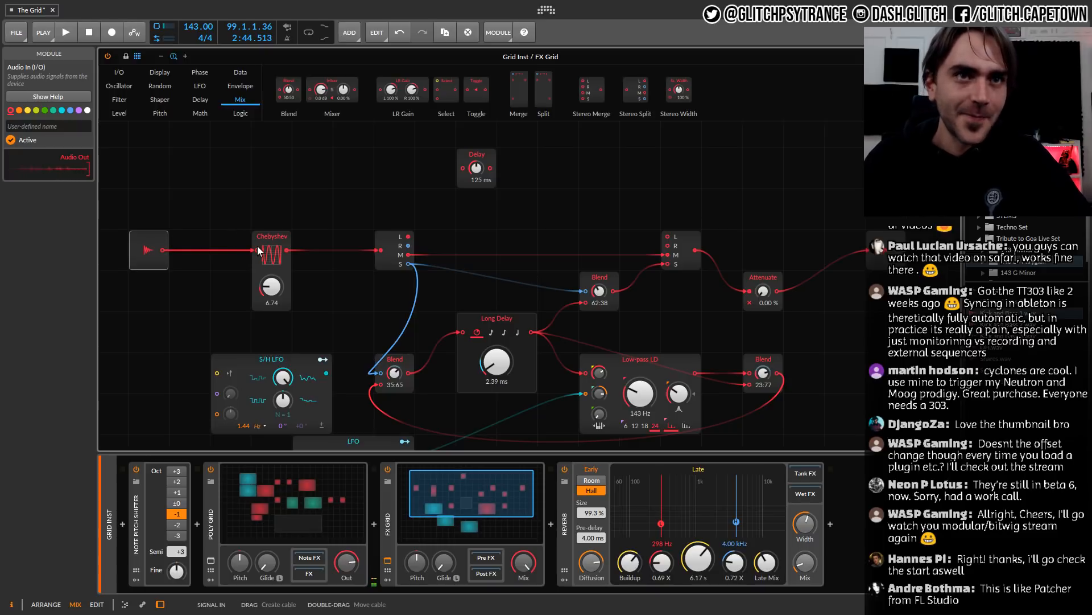
{"action": "left_click_drag", "start_coordinate": [285, 238], "coordinate": [244, 238]}
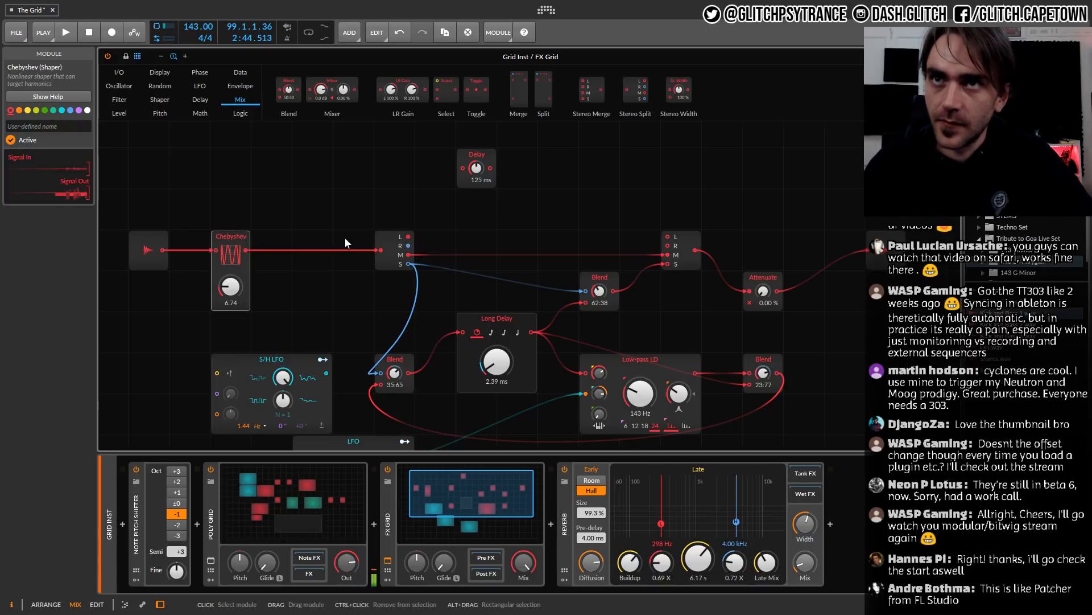
{"action": "left_click", "coordinate": [386, 238]}
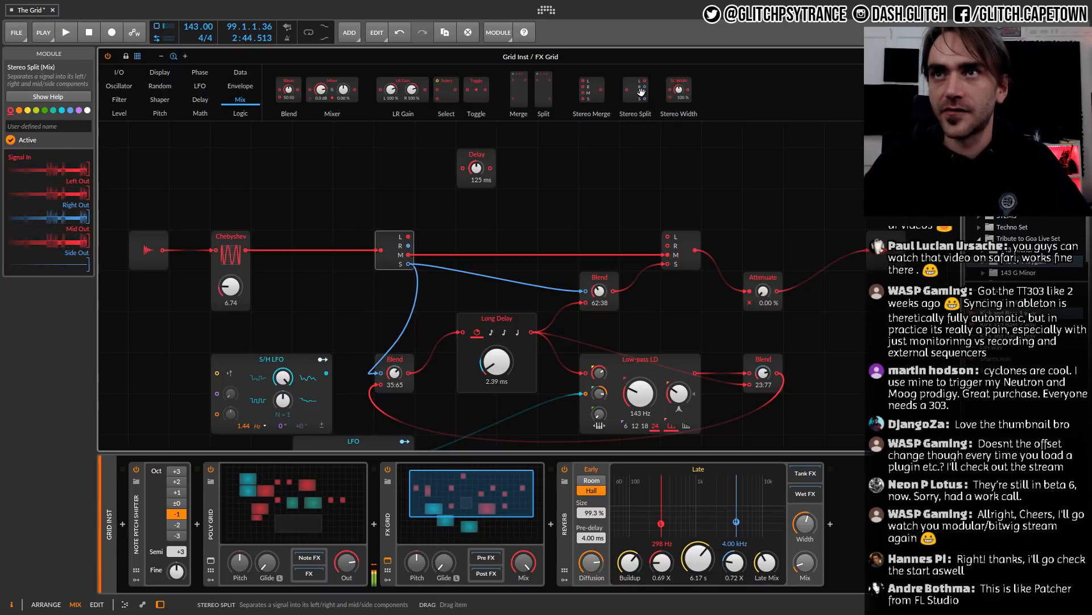
Insert a Stereo Split and a Stereo Merge before the existing Stereo Split, feeding them from the Chebyshev and connecting left straight to left
{"action": "left_click_drag", "start_coordinate": [636, 91], "coordinate": [314, 266]}
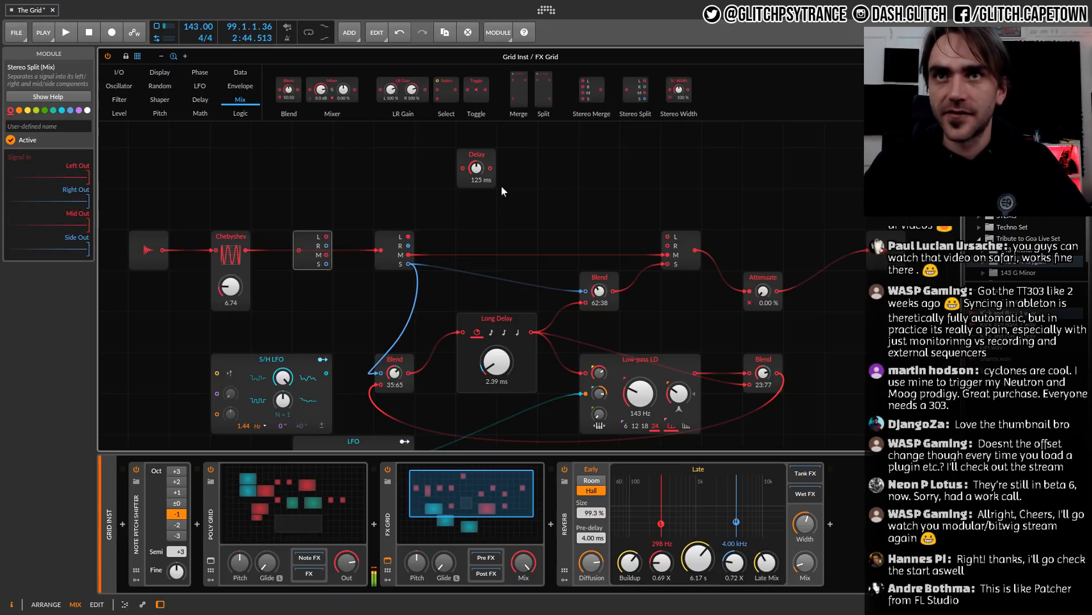
{"action": "left_click_drag", "start_coordinate": [386, 245], "coordinate": [407, 265]}
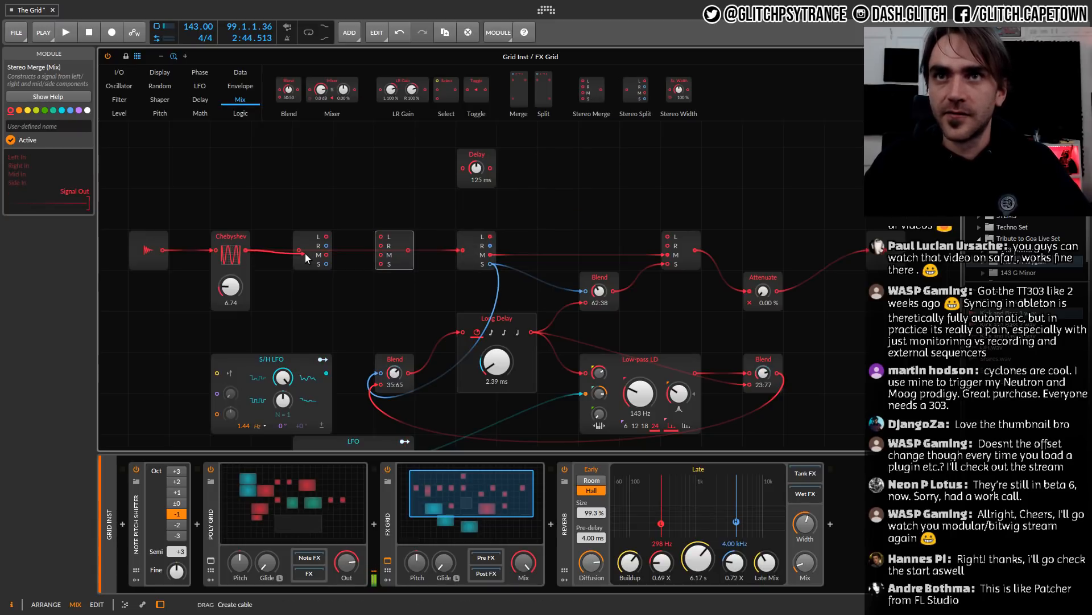
{"action": "left_click", "coordinate": [329, 207]}
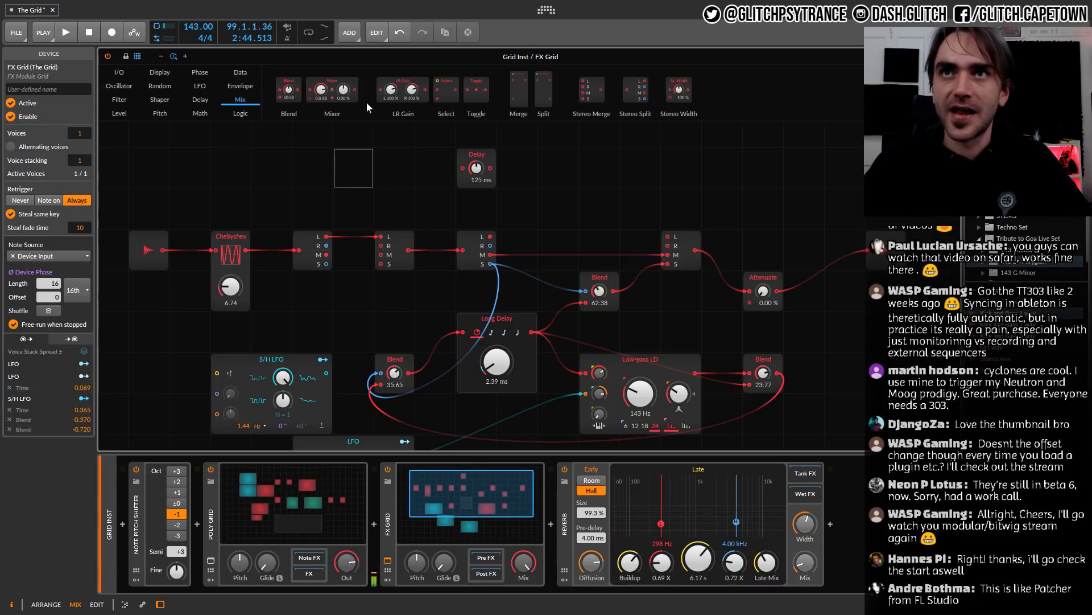
Add a Delay above the new split and merge pair and route the right channel through it
{"action": "left_click", "coordinate": [201, 102]}
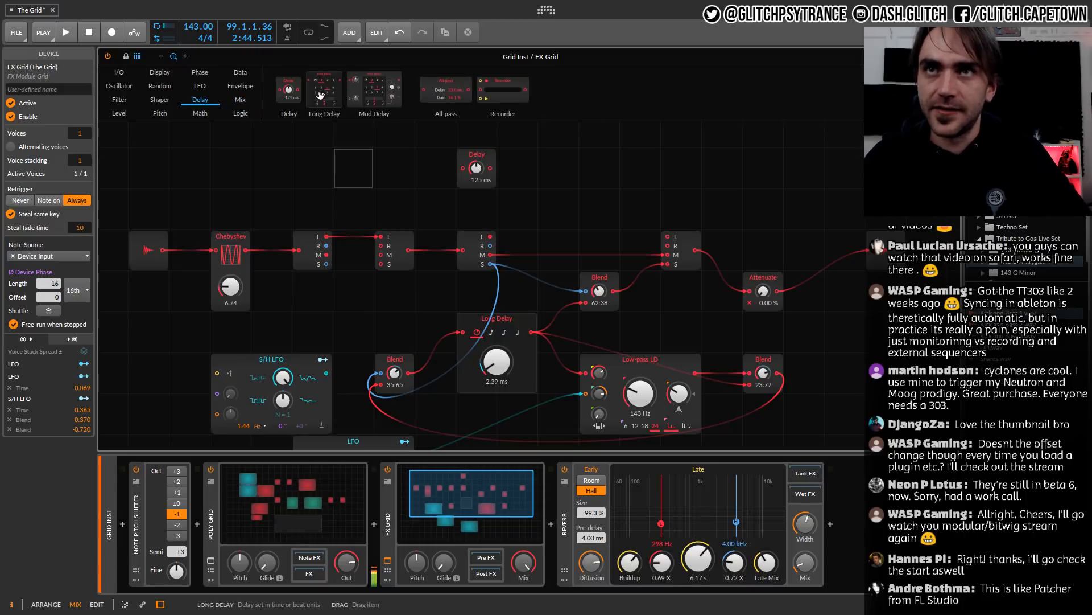
{"action": "left_click_drag", "start_coordinate": [289, 89], "coordinate": [349, 205]}
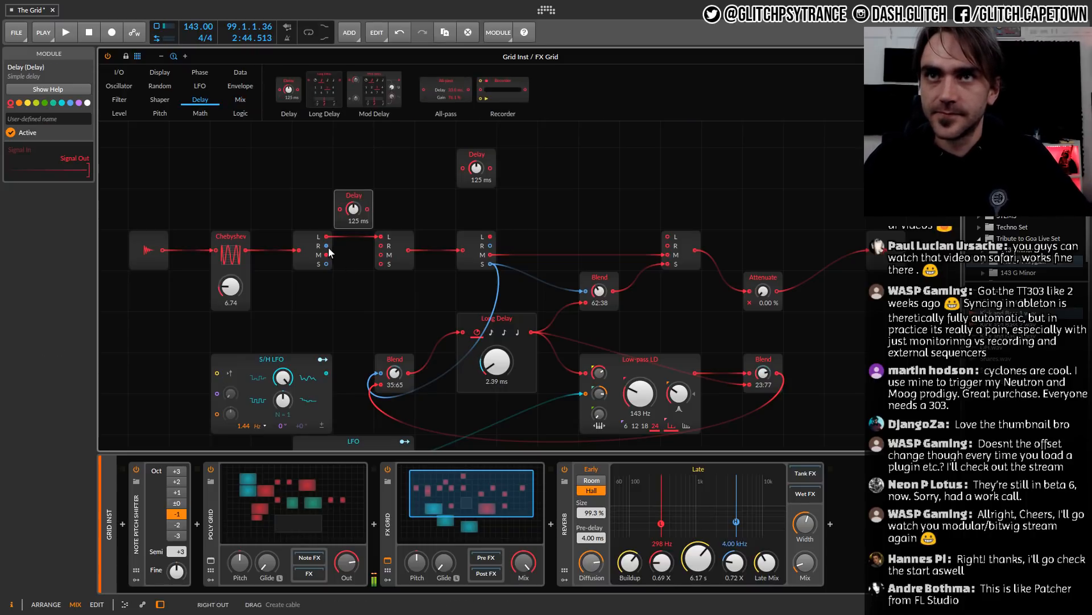
{"action": "left_click_drag", "start_coordinate": [326, 246], "coordinate": [381, 246]}
Raise the output Attenuate to 68 % and set the right-channel Delay to 5.09 ms
{"action": "left_click_drag", "start_coordinate": [763, 290], "coordinate": [763, 266]}
{"action": "mouse_move", "coordinate": [353, 208]}
{"action": "left_mouse_down"}
{"action": "mouse_move", "coordinate": [354, 220]}
{"action": "mouse_move", "coordinate": [353, 210]}
{"action": "left_mouse_up"}
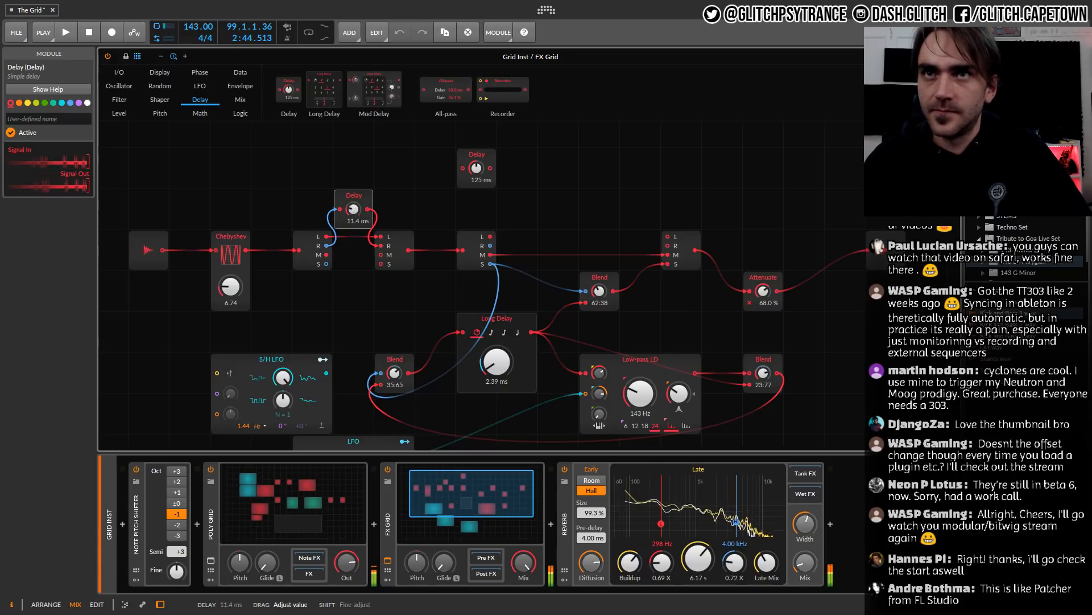
{"action": "left_click_drag", "start_coordinate": [353, 210], "coordinate": [353, 214]}
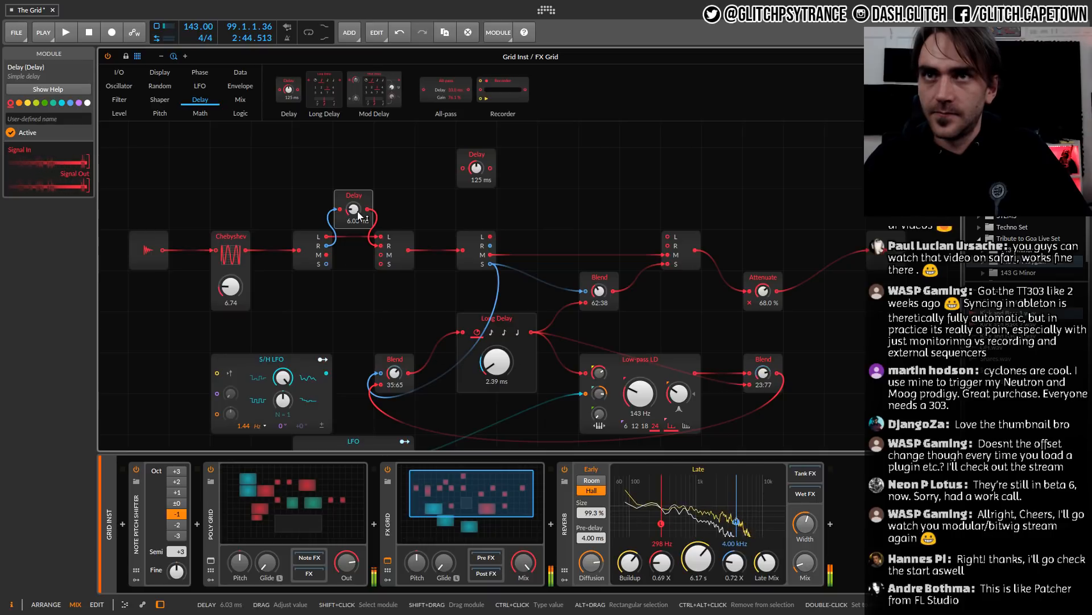
{"action": "left_click_drag", "start_coordinate": [354, 213], "coordinate": [352, 212]}
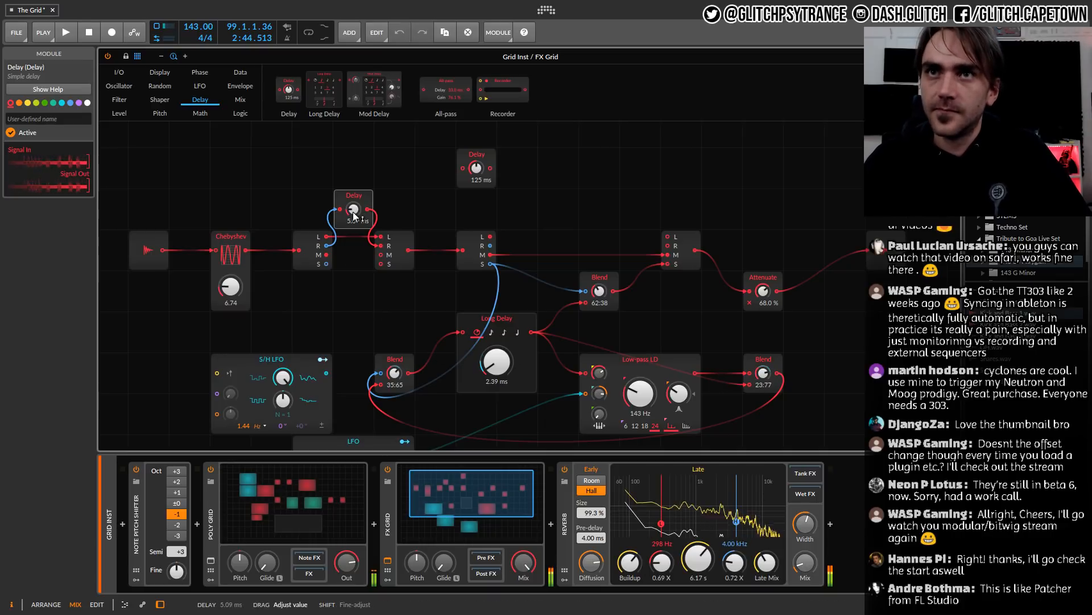
Check the mid/side Stereo Split's signals and set the Blend before the Long Delay to 15:85
{"action": "left_click", "coordinate": [475, 256]}
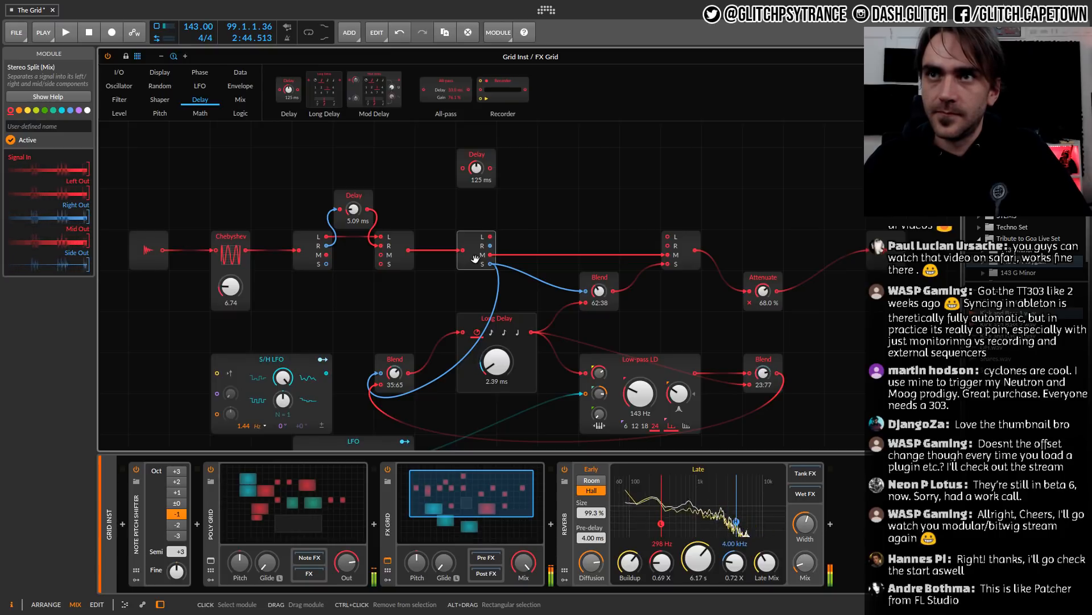
{"action": "left_click_drag", "start_coordinate": [395, 372], "coordinate": [400, 372]}
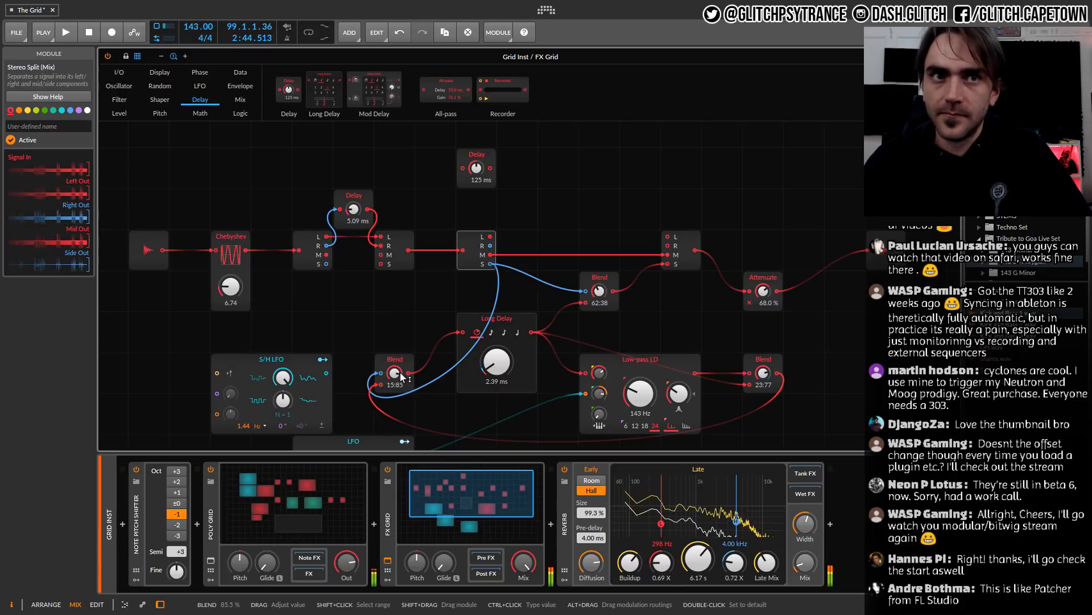
{"action": "left_click", "coordinate": [546, 196]}
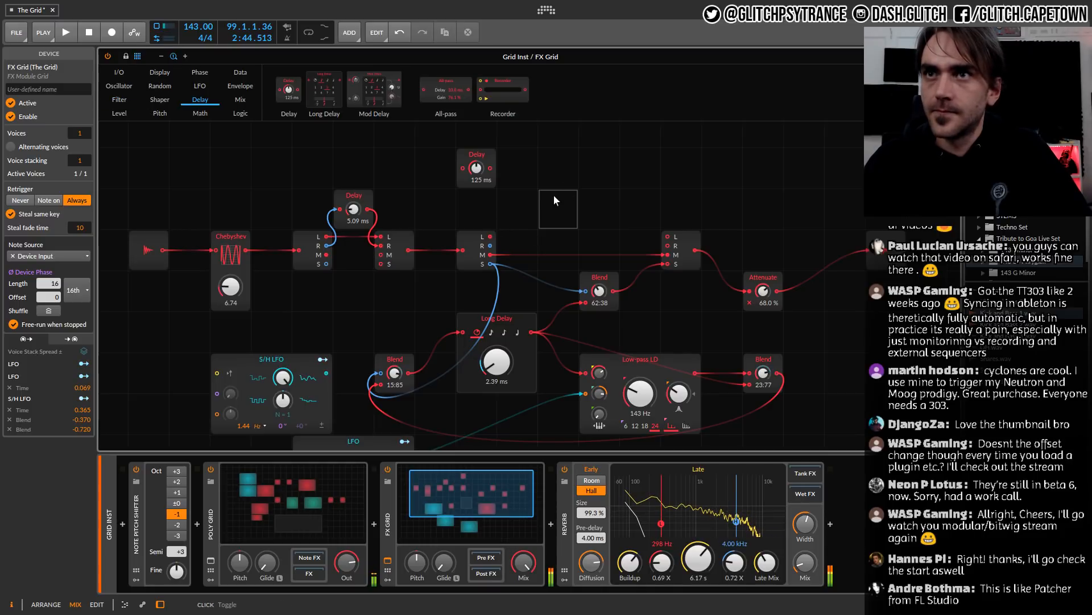
Add an SVF filter above the mid path and wire it from the split's mid output to the final merge's mid input
{"action": "left_click", "coordinate": [119, 100]}
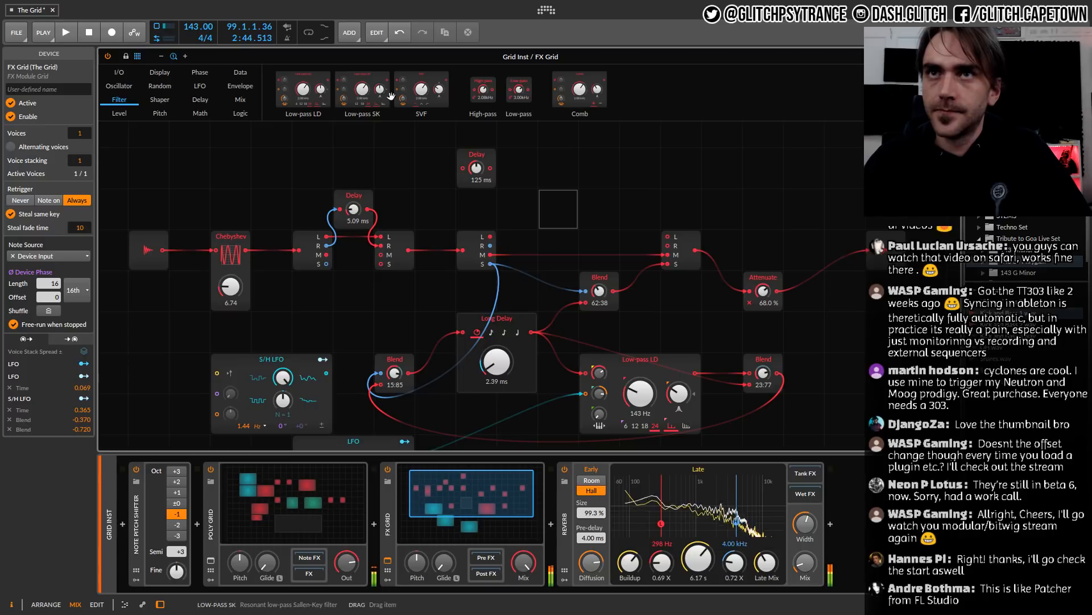
{"action": "left_click_drag", "start_coordinate": [421, 89], "coordinate": [546, 190]}
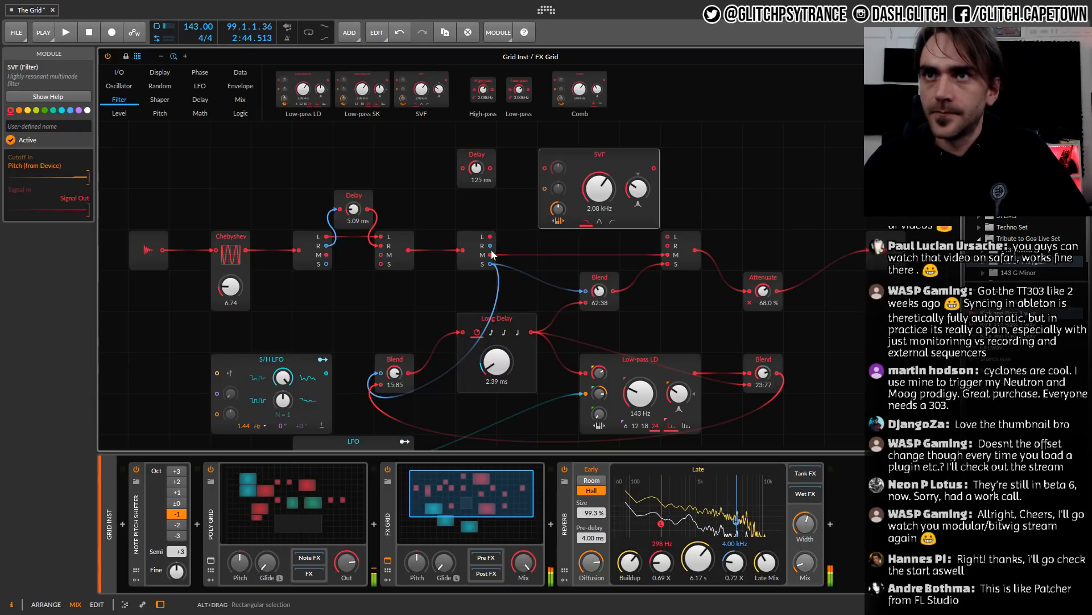
{"action": "left_click_drag", "start_coordinate": [493, 255], "coordinate": [545, 169]}
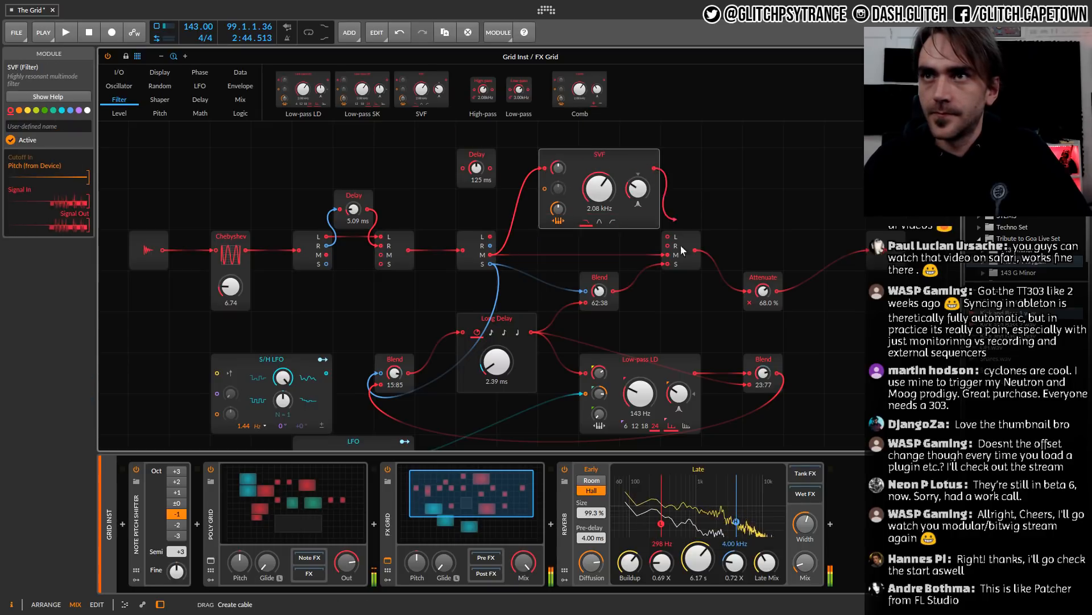
{"action": "left_click_drag", "start_coordinate": [667, 255], "coordinate": [655, 169]}
Switch the SVF to band-pass with a 427 Hz cutoff and lower the output Attenuate to 0 %
{"action": "mouse_move", "coordinate": [595, 195]}
{"action": "left_mouse_down"}
{"action": "mouse_move", "coordinate": [596, 244]}
{"action": "mouse_move", "coordinate": [599, 210]}
{"action": "left_mouse_up"}
{"action": "left_click", "coordinate": [600, 222]}
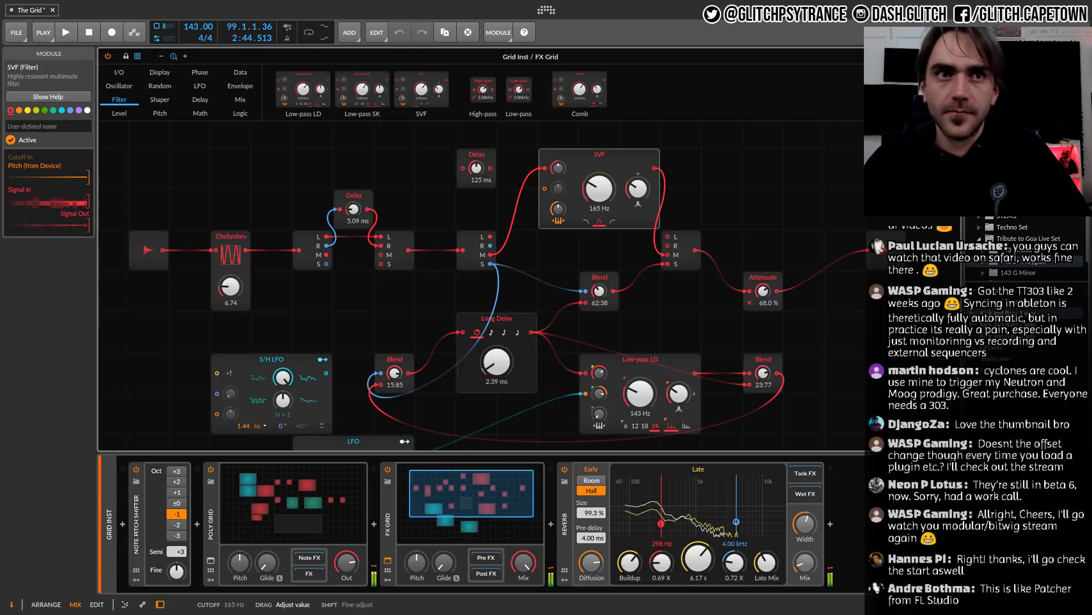
{"action": "left_click_drag", "start_coordinate": [599, 210], "coordinate": [600, 215]}
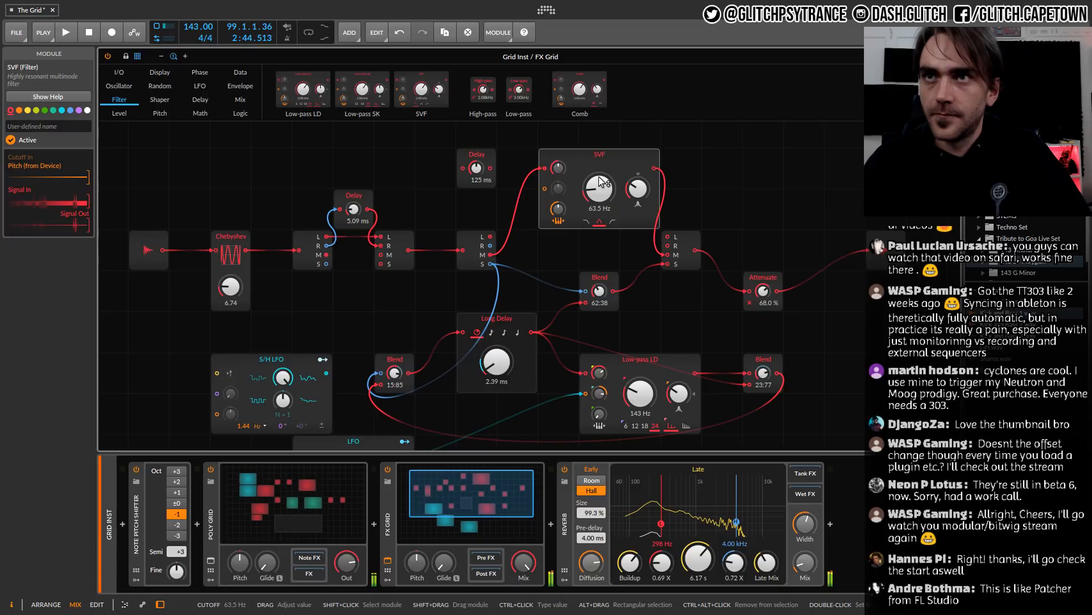
{"action": "left_click_drag", "start_coordinate": [602, 154], "coordinate": [577, 156]}
{"action": "left_click_drag", "start_coordinate": [566, 189], "coordinate": [565, 172]}
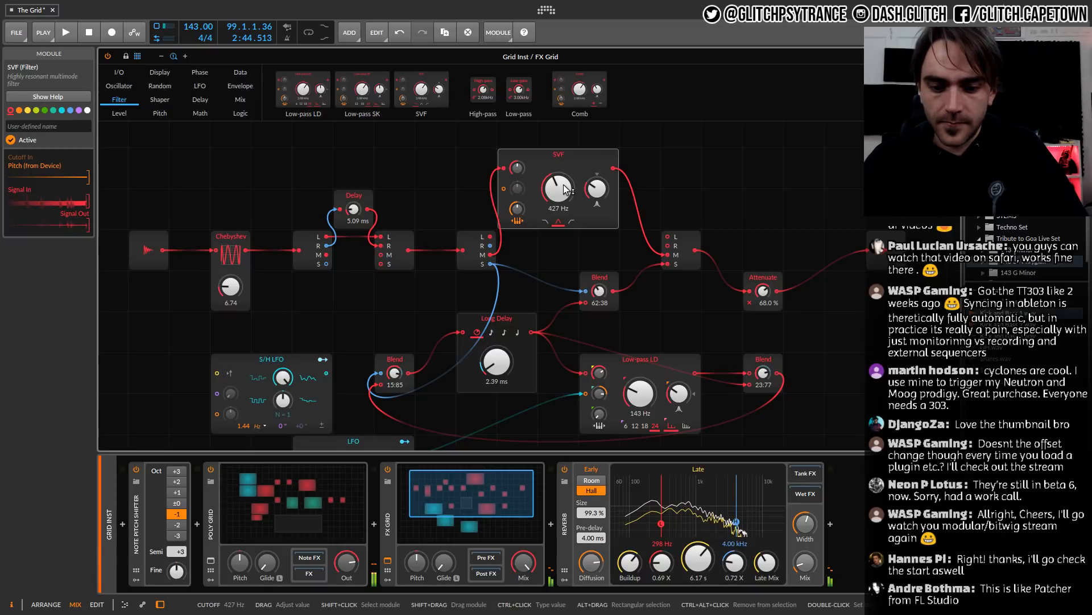
{"action": "left_click_drag", "start_coordinate": [766, 289], "coordinate": [766, 336]}
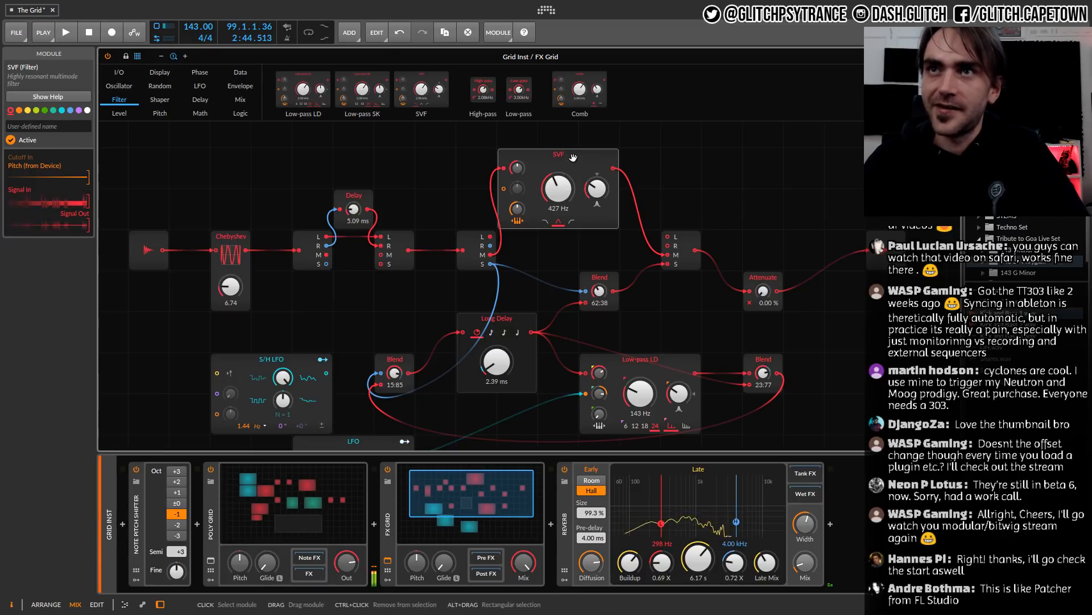
Compact the chain by moving the Chebyshev, the right-channel delay section and the mid/side split towards the audio input, and reposition the SVF above the Long Delay
{"action": "left_click_drag", "start_coordinate": [580, 190], "coordinate": [578, 150]}
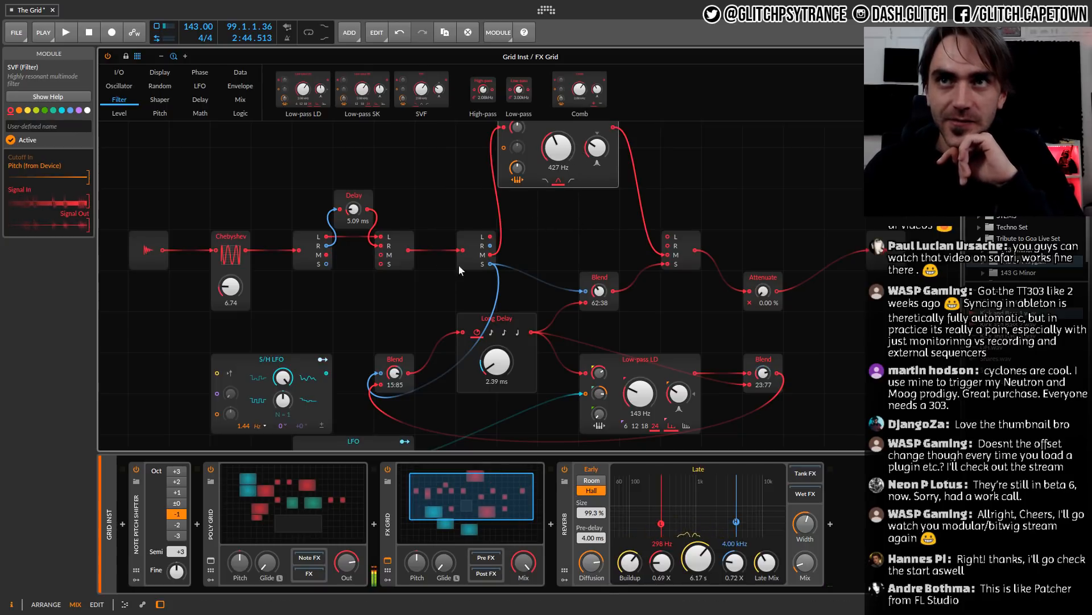
{"action": "left_click_drag", "start_coordinate": [411, 173], "coordinate": [204, 234]}
{"action": "left_click_drag", "start_coordinate": [234, 170], "coordinate": [312, 263]}
{"action": "left_click", "coordinate": [310, 163]}
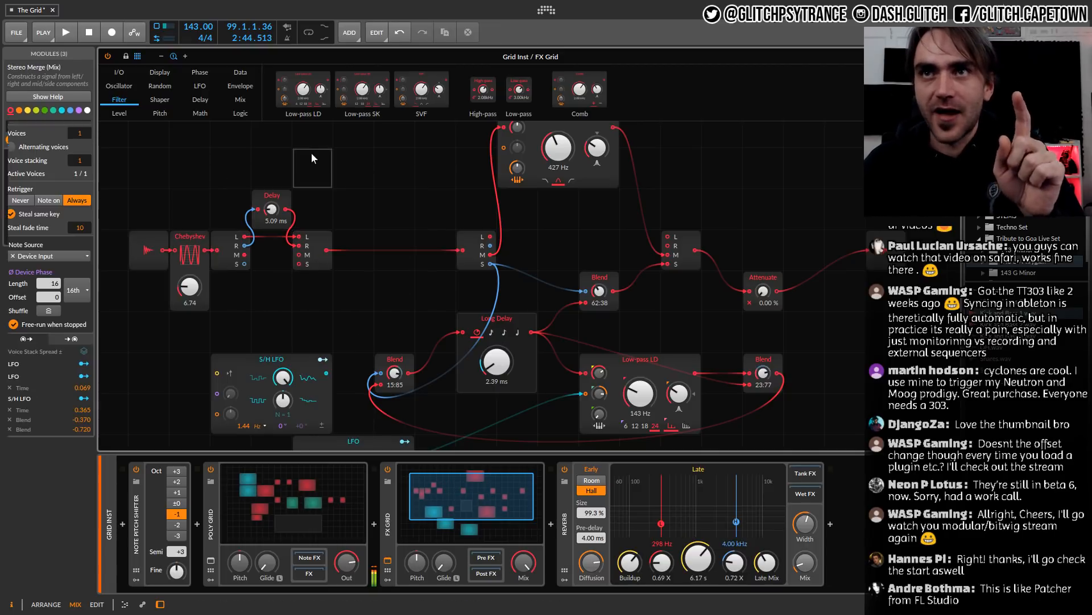
{"action": "left_click_drag", "start_coordinate": [484, 267], "coordinate": [364, 266]}
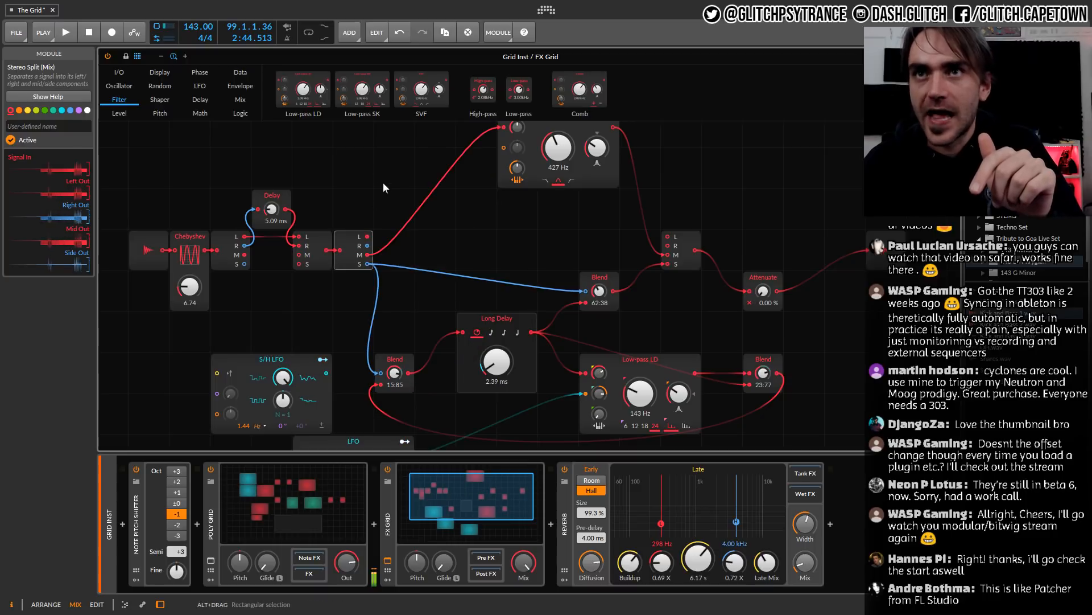
{"action": "left_click_drag", "start_coordinate": [586, 194], "coordinate": [548, 229]}
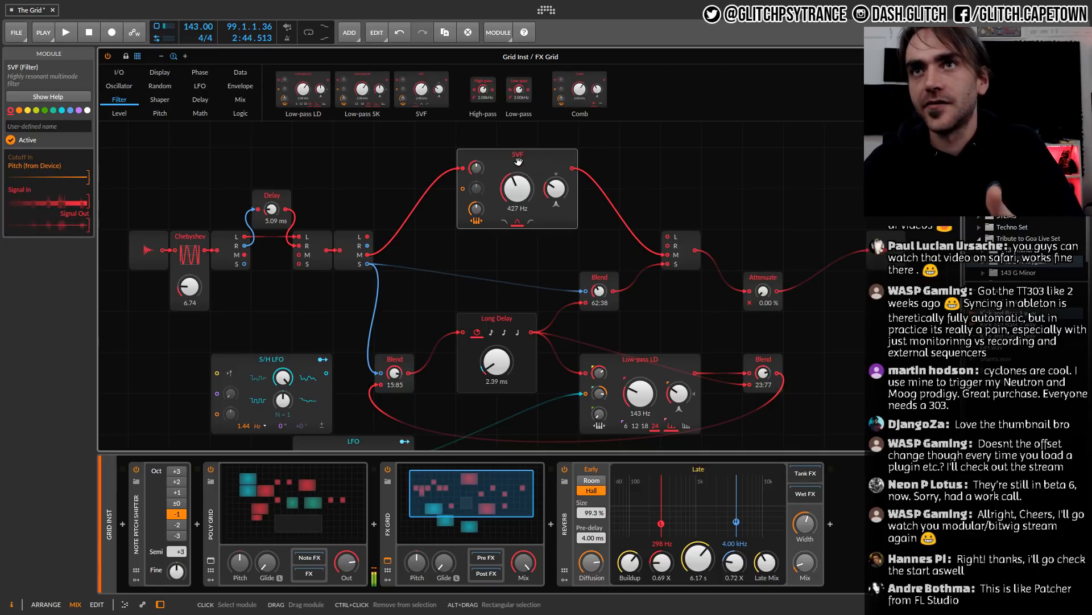
Modulate the SVF cutoff with the S/H LFO by an amount of 16.00
{"action": "left_click", "coordinate": [320, 360]}
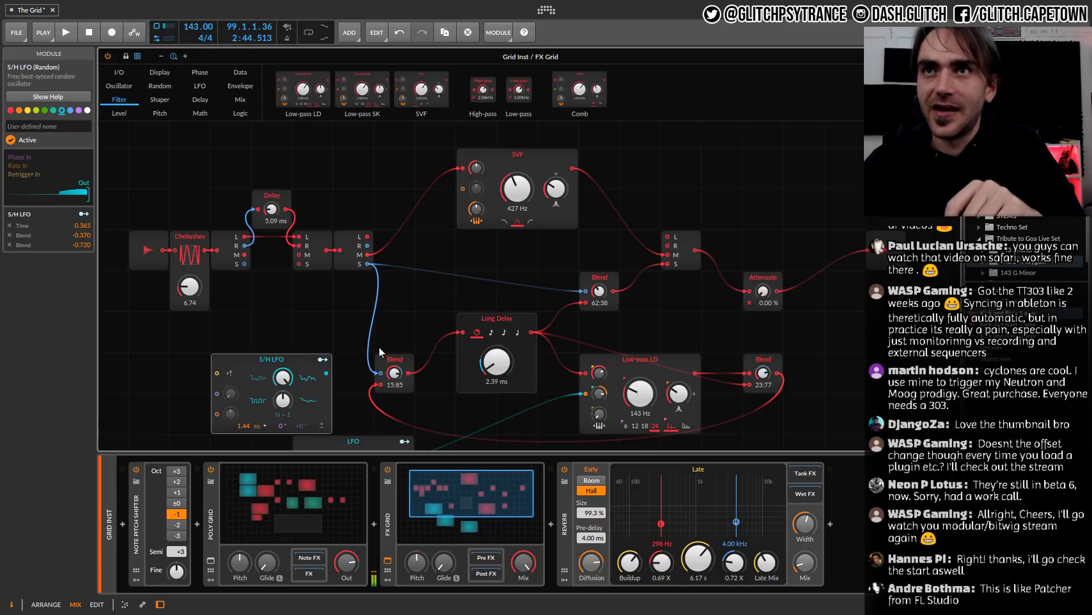
{"action": "left_click", "coordinate": [324, 363]}
{"action": "left_click_drag", "start_coordinate": [517, 188], "coordinate": [517, 172]}
Map the 0.33 Hz LFO to the SVF cutoff with an amount of 19.00
{"action": "scroll", "coordinate": [517, 187], "scroll_direction": "down", "scroll_amount": 3}
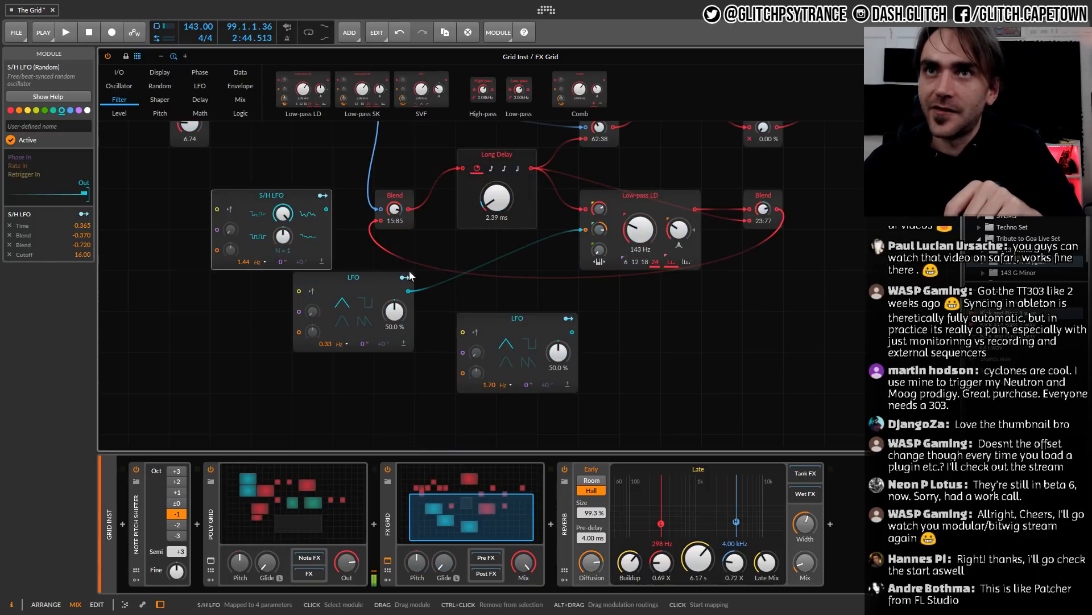
{"action": "left_click", "coordinate": [400, 279]}
{"action": "scroll", "coordinate": [517, 228], "scroll_direction": "up", "scroll_amount": 4}
{"action": "left_click_drag", "start_coordinate": [517, 230], "coordinate": [517, 219]}
Map the 1.70 Hz LFO to the SVF cutoff with an amount of 15.00 and end the mapping
{"action": "scroll", "coordinate": [692, 184], "scroll_direction": "down", "scroll_amount": 1}
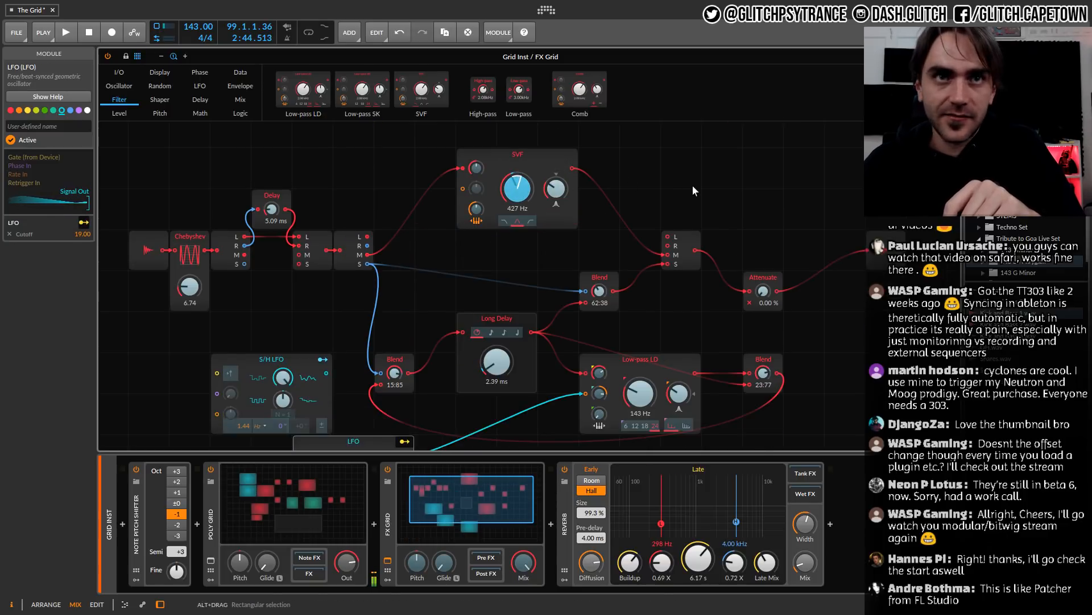
{"action": "scroll", "coordinate": [692, 184], "scroll_direction": "up", "scroll_amount": 1}
{"action": "left_click_drag", "start_coordinate": [497, 402], "coordinate": [497, 401]}
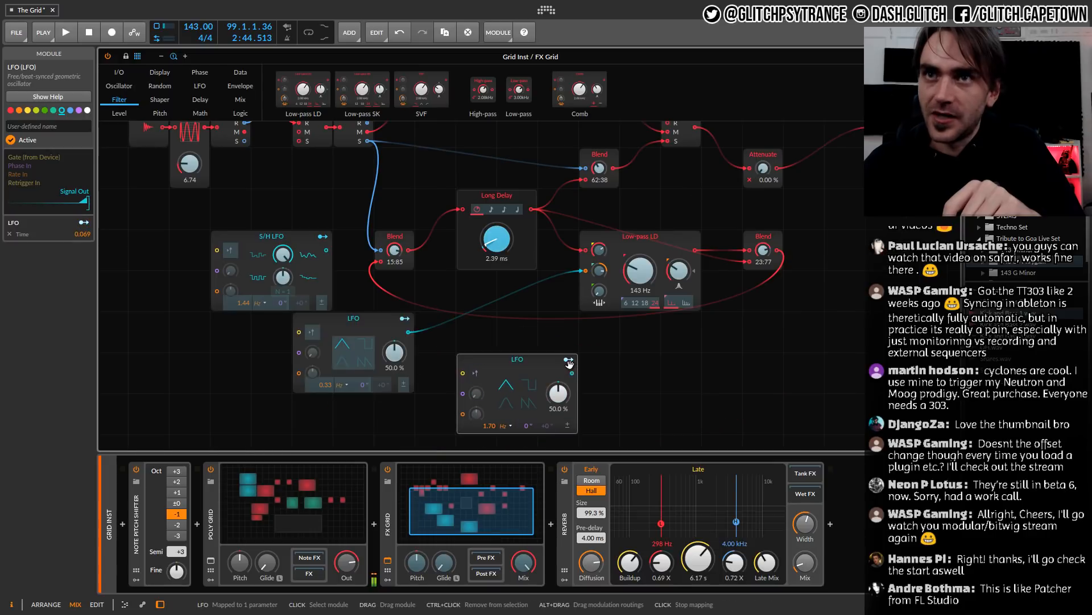
{"action": "left_click_drag", "start_coordinate": [517, 230], "coordinate": [517, 221]}
{"action": "scroll", "coordinate": [705, 228], "scroll_direction": "down", "scroll_amount": 5}
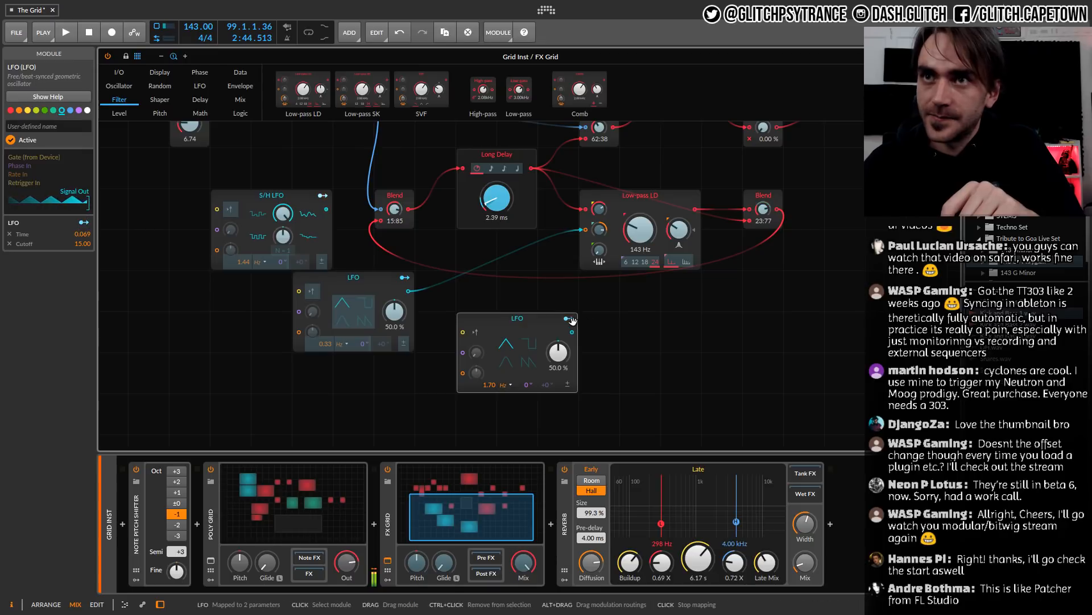
{"action": "left_click", "coordinate": [571, 320]}
Tune the SVF cutoff to 285 Hz and bring the output Attenuate up to 60 %
{"action": "scroll", "coordinate": [573, 321], "scroll_direction": "up", "scroll_amount": 5}
{"action": "left_click_drag", "start_coordinate": [517, 229], "coordinate": [517, 245]}
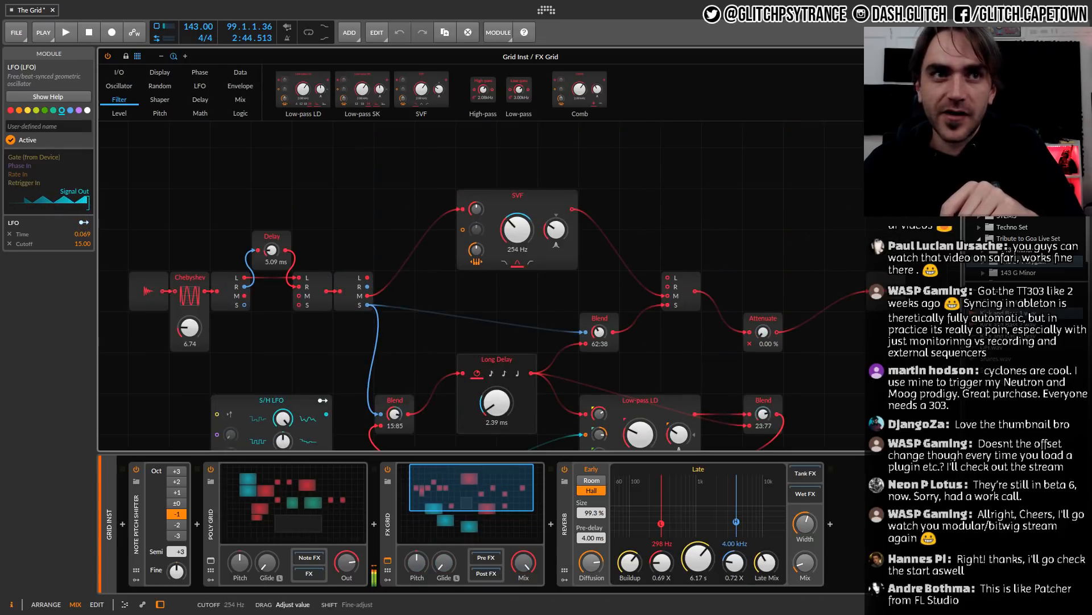
{"action": "left_click", "coordinate": [671, 200]}
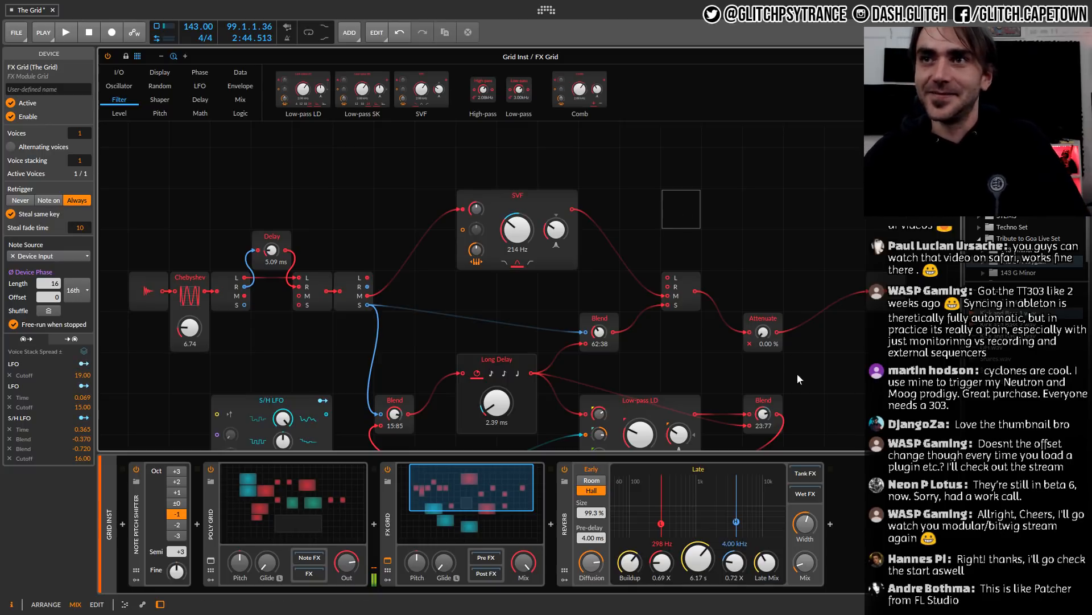
{"action": "left_click_drag", "start_coordinate": [763, 332], "coordinate": [764, 335]}
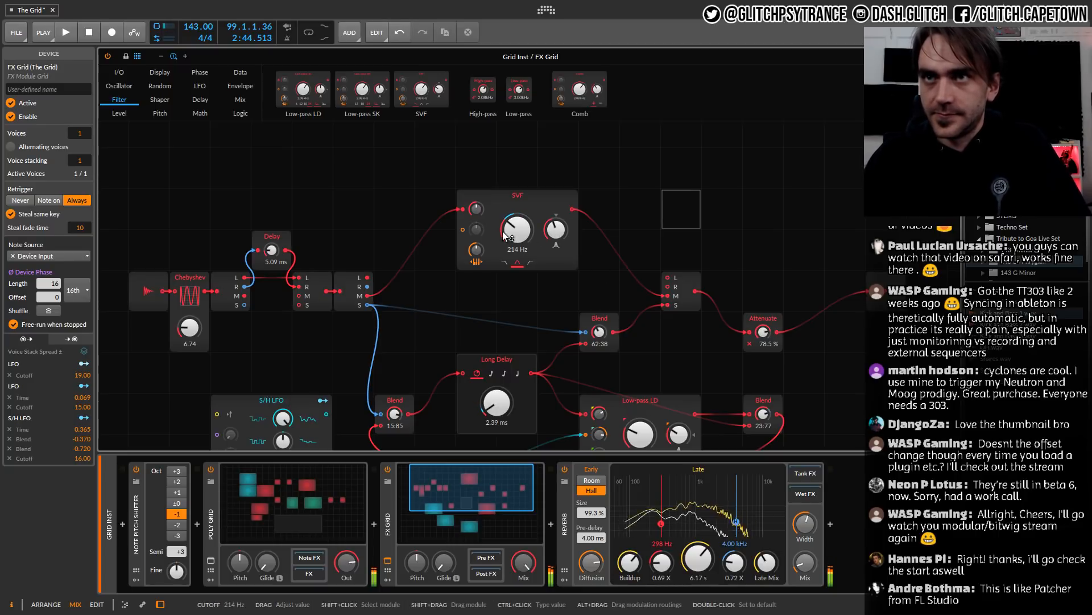
{"action": "mouse_move", "coordinate": [516, 230]}
{"action": "left_mouse_down"}
{"action": "mouse_move", "coordinate": [522, 244]}
{"action": "mouse_move", "coordinate": [524, 225]}
{"action": "left_mouse_up"}
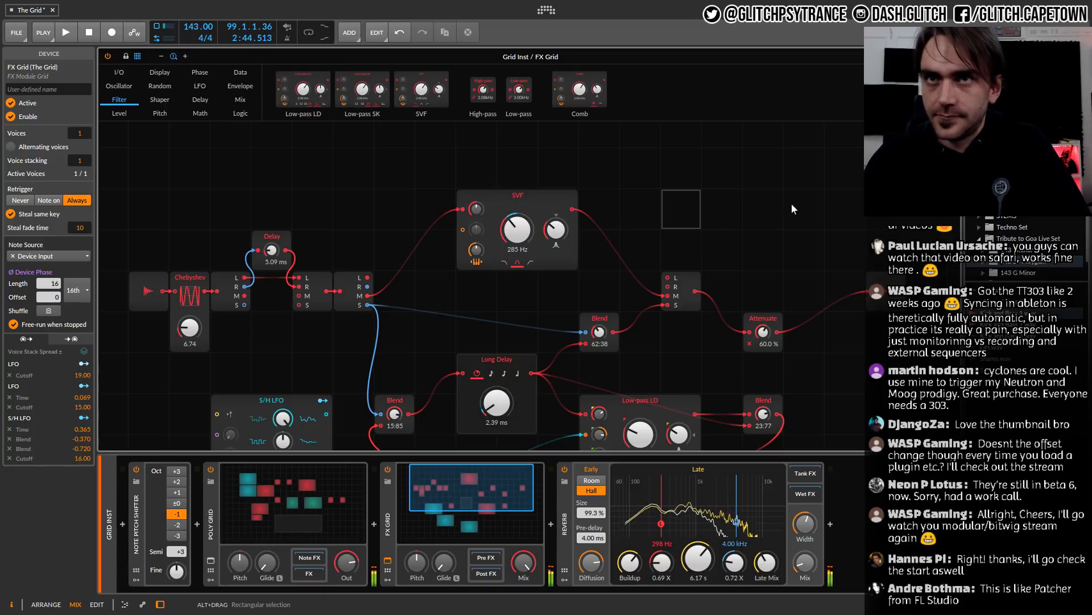
Set the right-channel Delay to 0.75 ms and modulate it with the S/H LFO by 0.106
{"action": "scroll", "coordinate": [813, 206], "scroll_direction": "down", "scroll_amount": 2}
{"action": "left_click_drag", "start_coordinate": [272, 212], "coordinate": [272, 207]}
{"action": "scroll", "coordinate": [332, 175], "scroll_direction": "down", "scroll_amount": 2}
{"action": "left_click", "coordinate": [324, 323]}
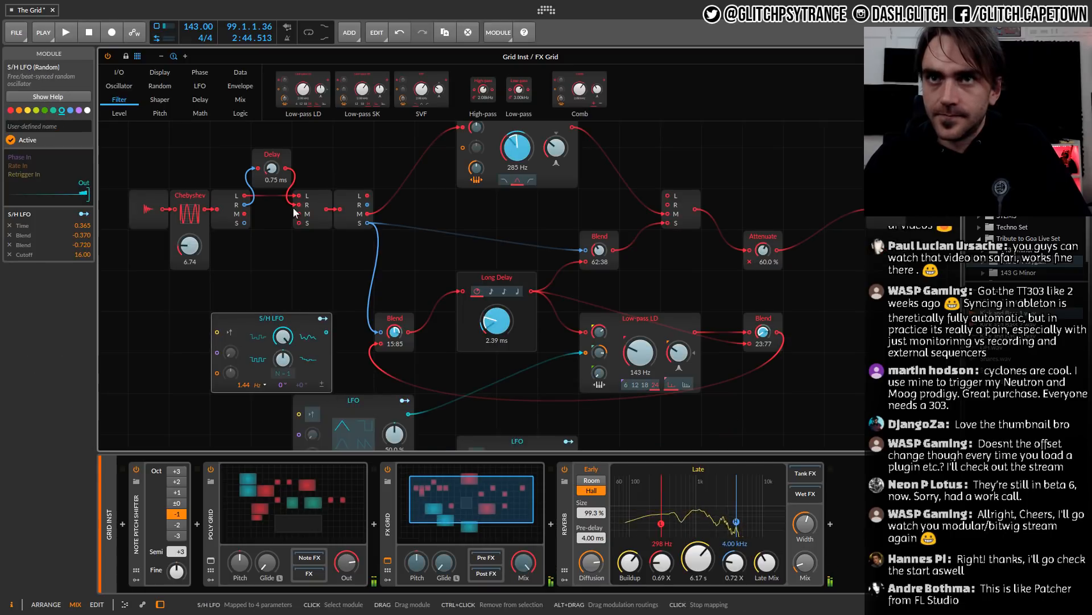
{"action": "left_click_drag", "start_coordinate": [272, 169], "coordinate": [269, 177]}
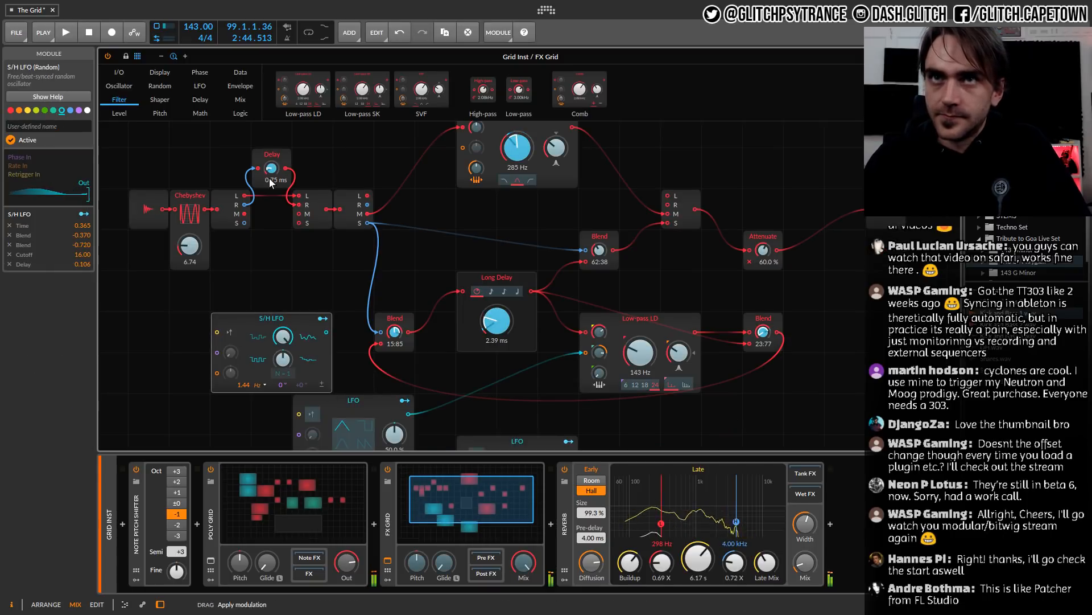
{"action": "left_click", "coordinate": [323, 320]}
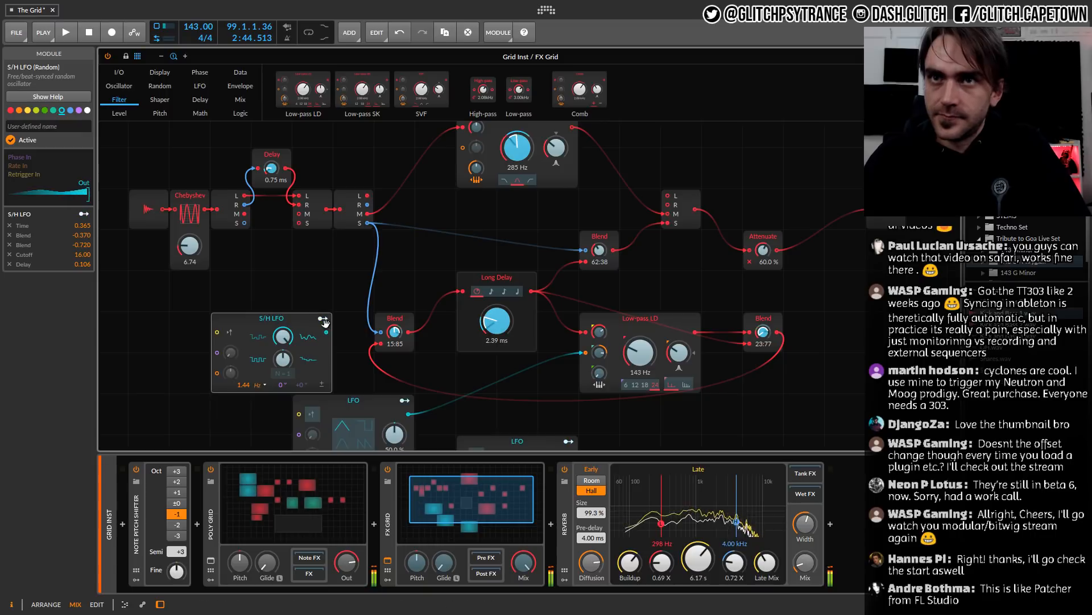
Raise the Chebyshev amount to 17.90 and set the output Attenuate to 52.5 %
{"action": "scroll", "coordinate": [426, 233], "scroll_direction": "up", "scroll_amount": 3}
{"action": "left_click_drag", "start_coordinate": [190, 327], "coordinate": [189, 316]}
{"action": "left_click_drag", "start_coordinate": [763, 333], "coordinate": [763, 347]}
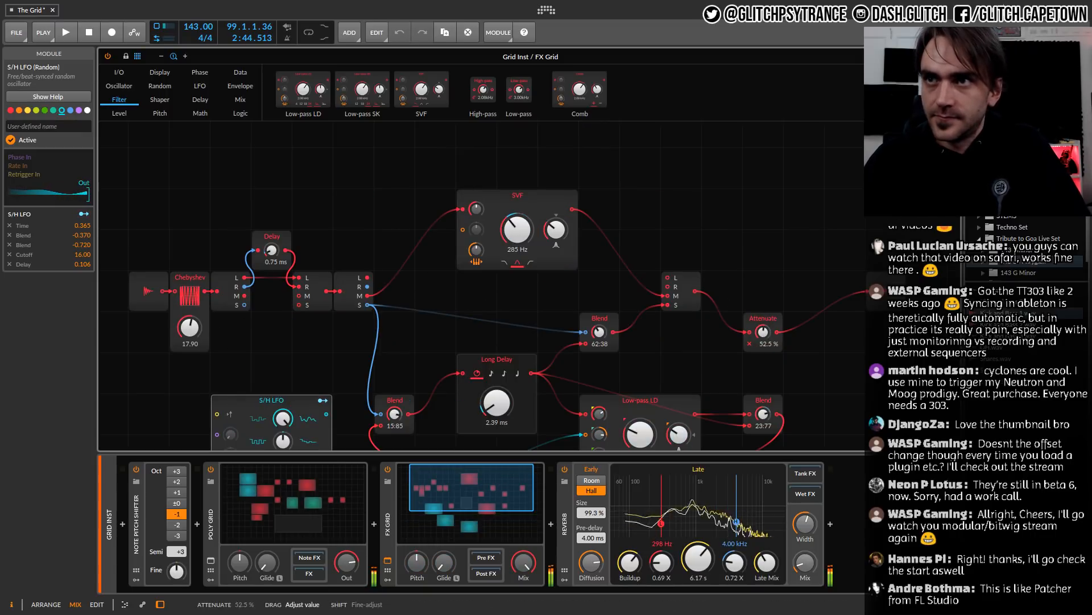
Set the Chebyshev amount to 9.99 and the output Attenuate to 36.0 %
{"action": "mouse_move", "coordinate": [189, 327]}
{"action": "left_mouse_down"}
{"action": "mouse_move", "coordinate": [190, 312]}
{"action": "mouse_move", "coordinate": [190, 327]}
{"action": "left_mouse_up"}
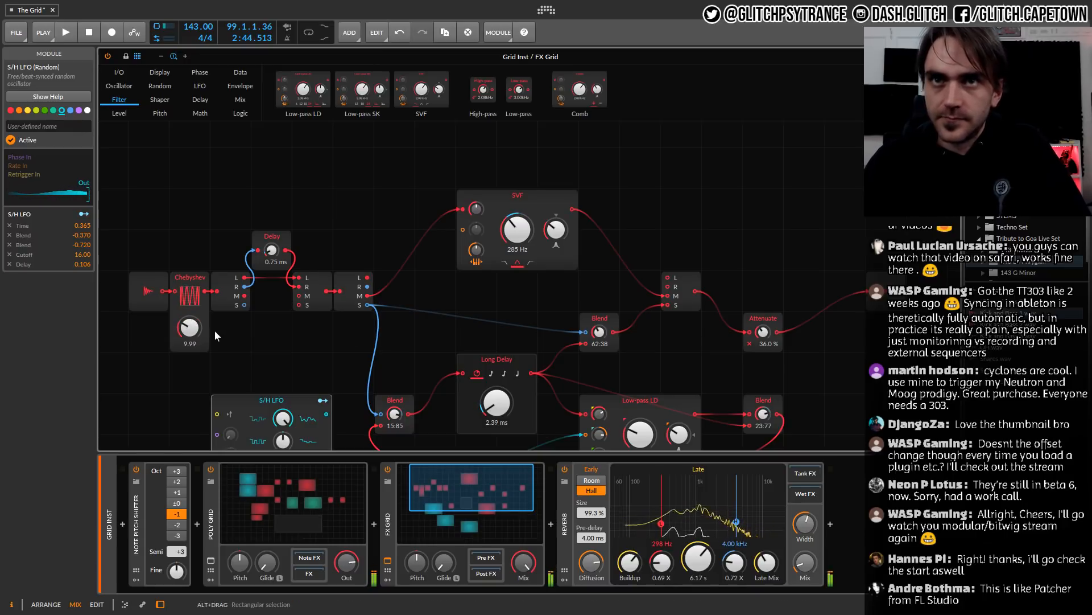
{"action": "scroll", "coordinate": [223, 323], "scroll_direction": "down", "scroll_amount": 3}
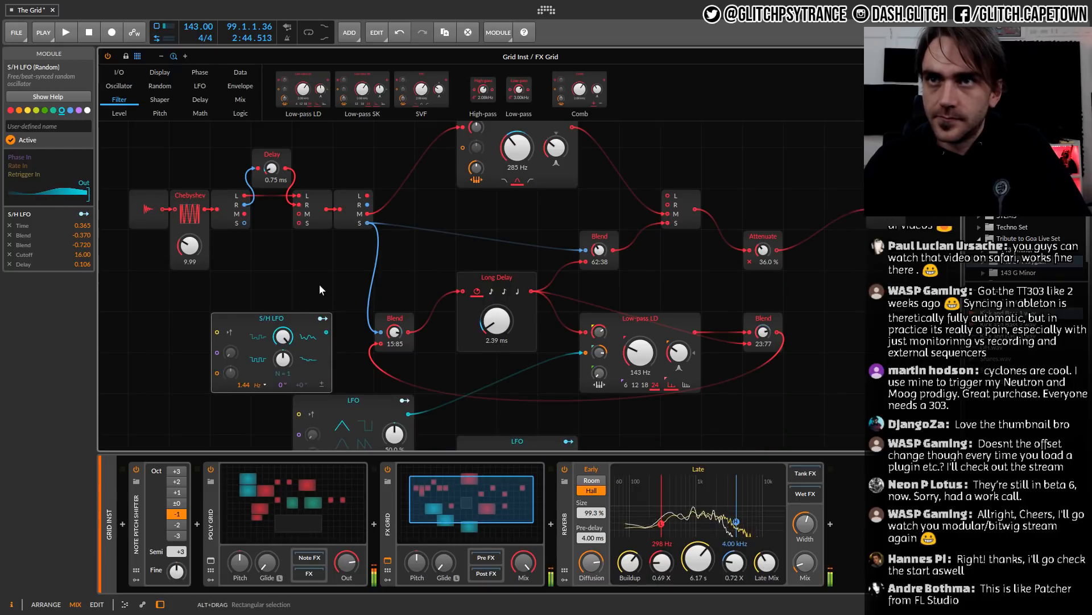
{"action": "scroll", "coordinate": [317, 287], "scroll_direction": "down", "scroll_amount": 1}
Tune the SVF cutoff to 571 Hz
{"action": "scroll", "coordinate": [293, 281], "scroll_direction": "up", "scroll_amount": 1}
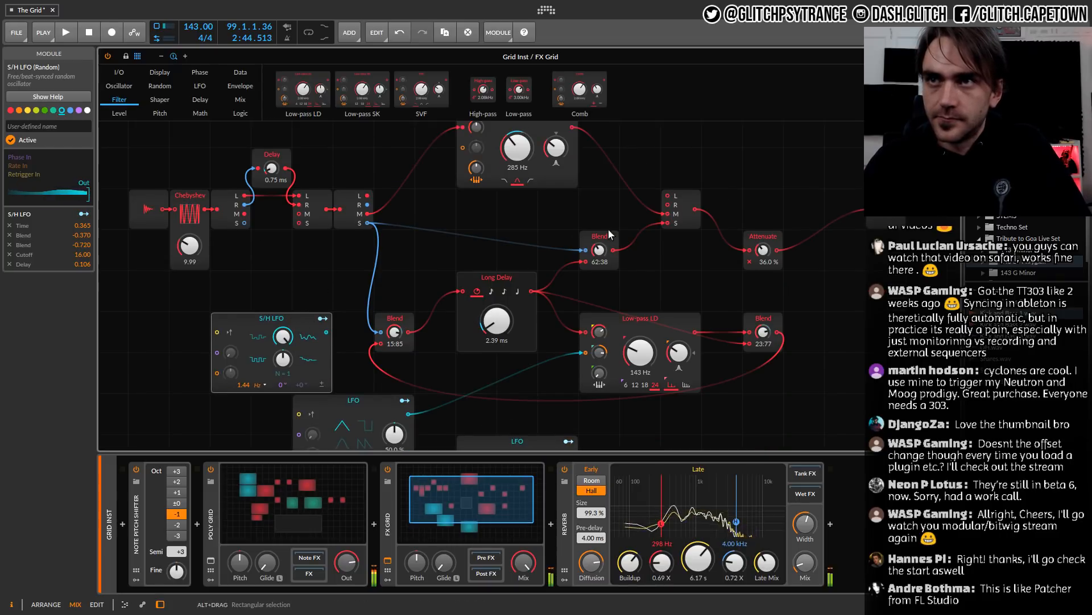
{"action": "scroll", "coordinate": [604, 241], "scroll_direction": "up", "scroll_amount": 2}
{"action": "left_click_drag", "start_coordinate": [515, 237], "coordinate": [517, 240]}
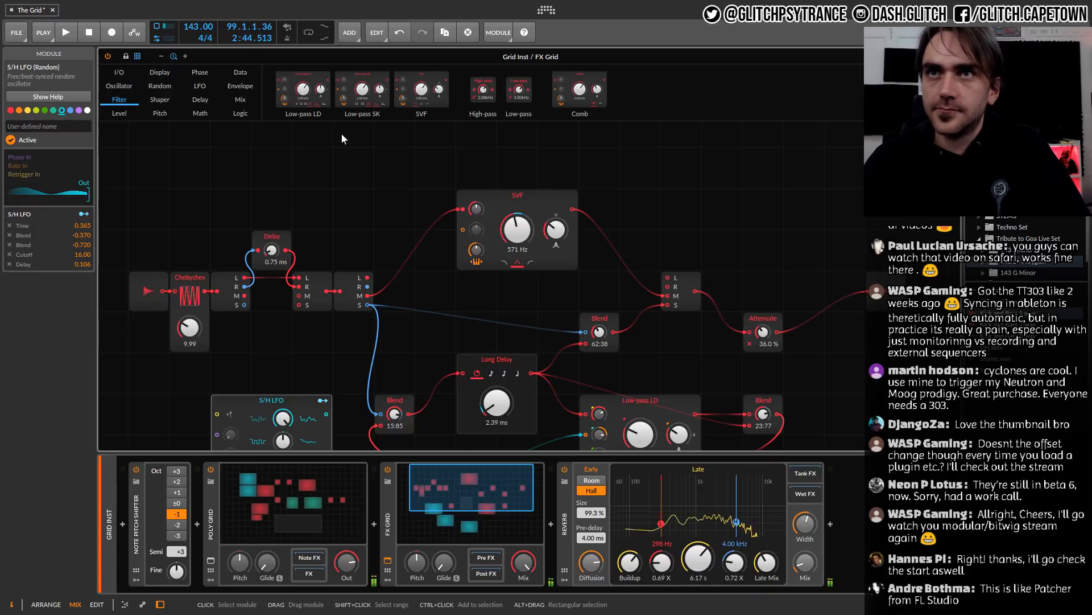
Add a Comb filter after the SVF and wire it between the SVF output and the mid input of the final stereo merge
{"action": "left_click_drag", "start_coordinate": [643, 104], "coordinate": [613, 171]}
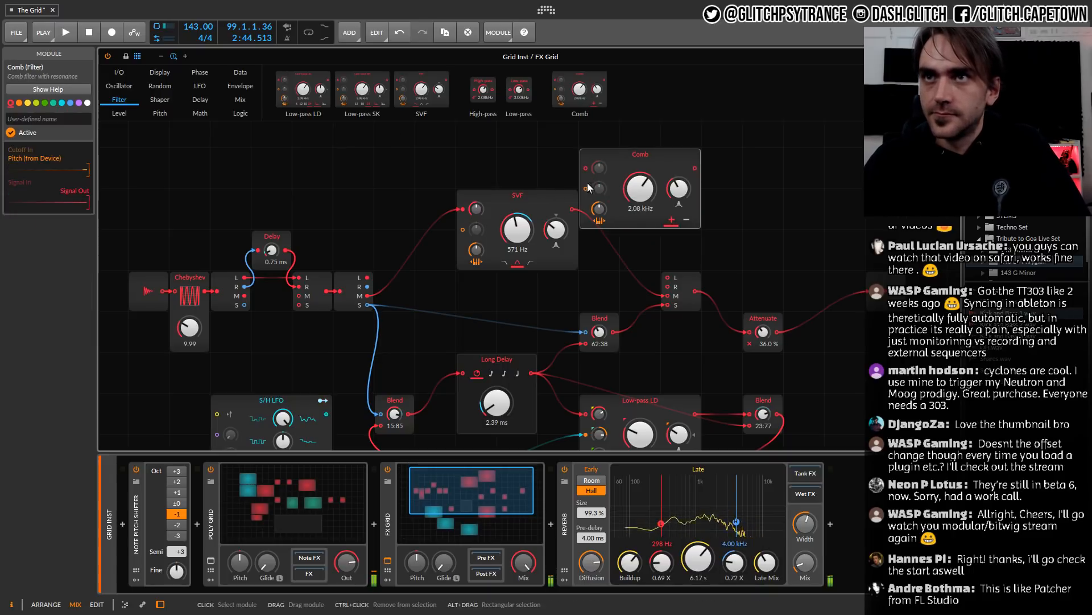
{"action": "left_click", "coordinate": [495, 196]}
{"action": "left_click_drag", "start_coordinate": [495, 196], "coordinate": [454, 196]}
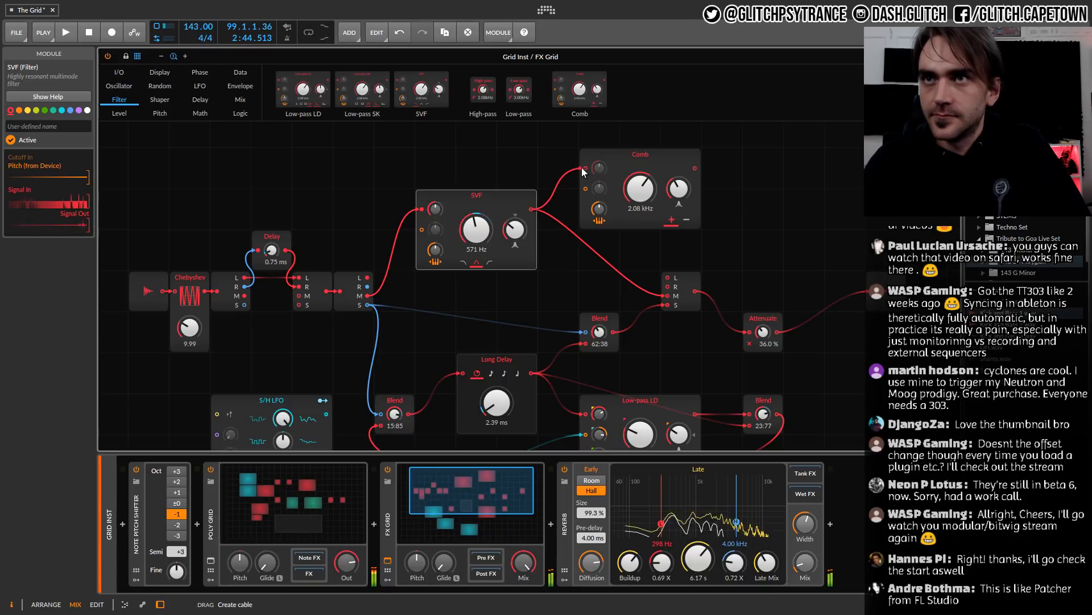
{"action": "left_click_drag", "start_coordinate": [657, 296], "coordinate": [668, 296]}
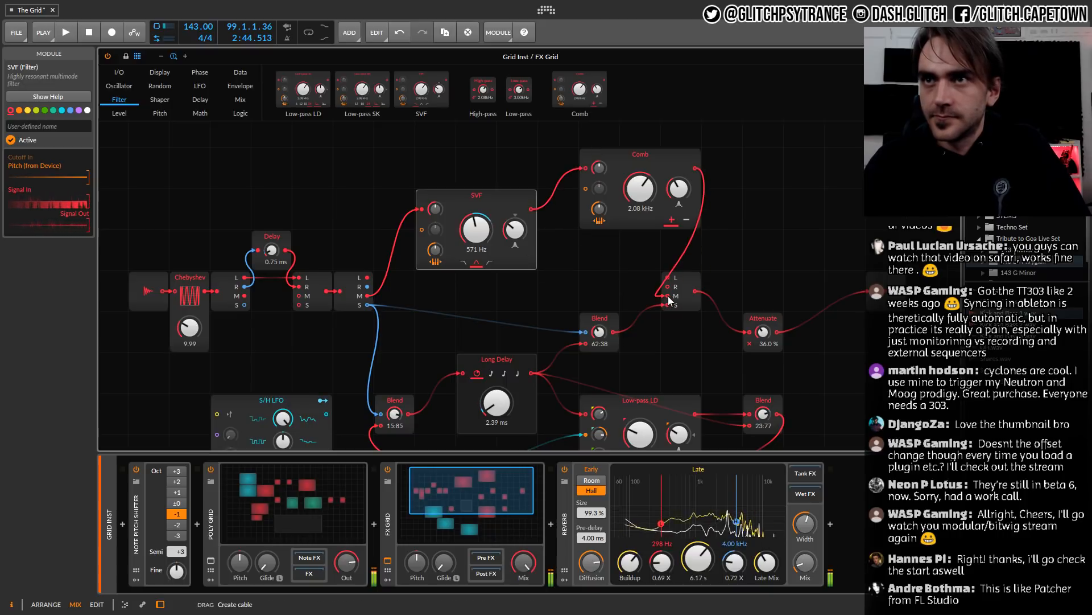
Tune the Comb filter's cutoff to 134 Hz
{"action": "mouse_move", "coordinate": [640, 188]}
{"action": "left_mouse_down"}
{"action": "mouse_move", "coordinate": [640, 211]}
{"action": "mouse_move", "coordinate": [641, 183]}
{"action": "left_mouse_up"}
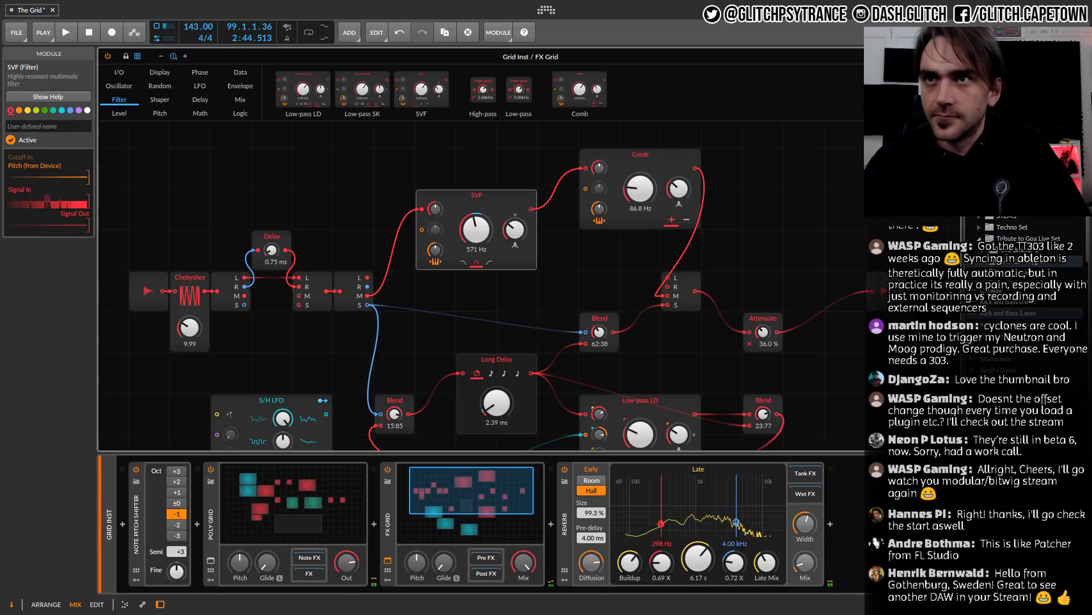
{"action": "left_click", "coordinate": [599, 210], "text": "ctrl"}
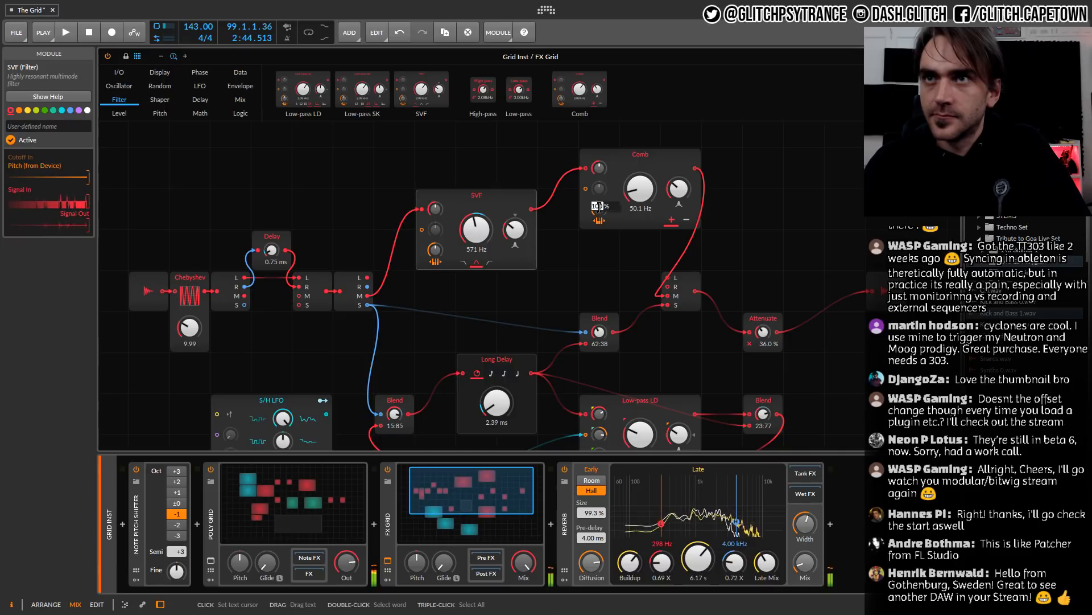
{"action": "left_click", "coordinate": [599, 191]}
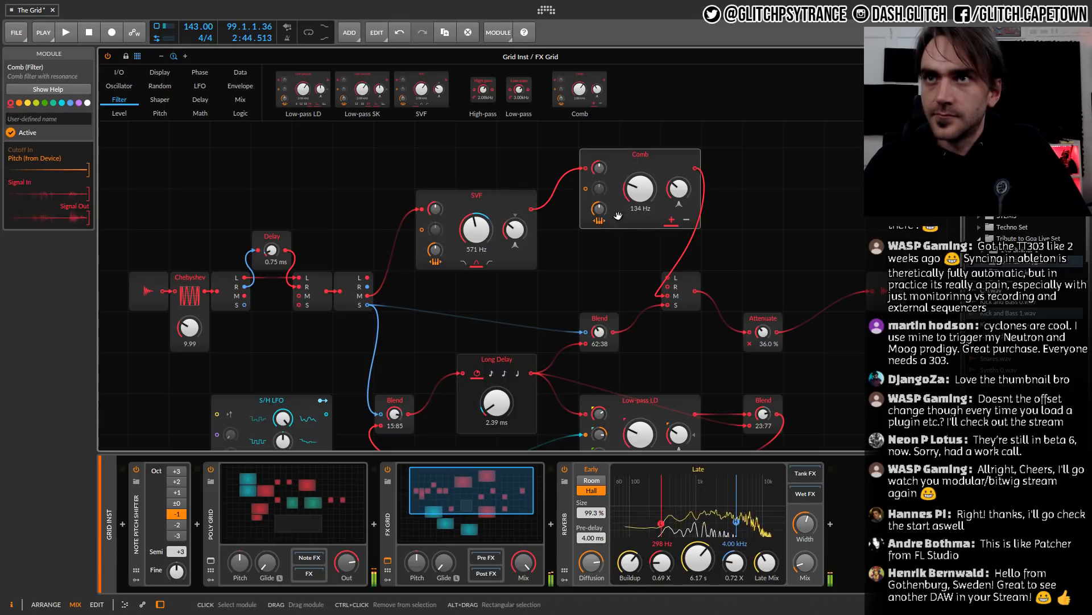
Modulate the Comb cutoff with the S/H LFO by 20.50 and with the 0.33 Hz LFO by -23.00
{"action": "left_click", "coordinate": [295, 396]}
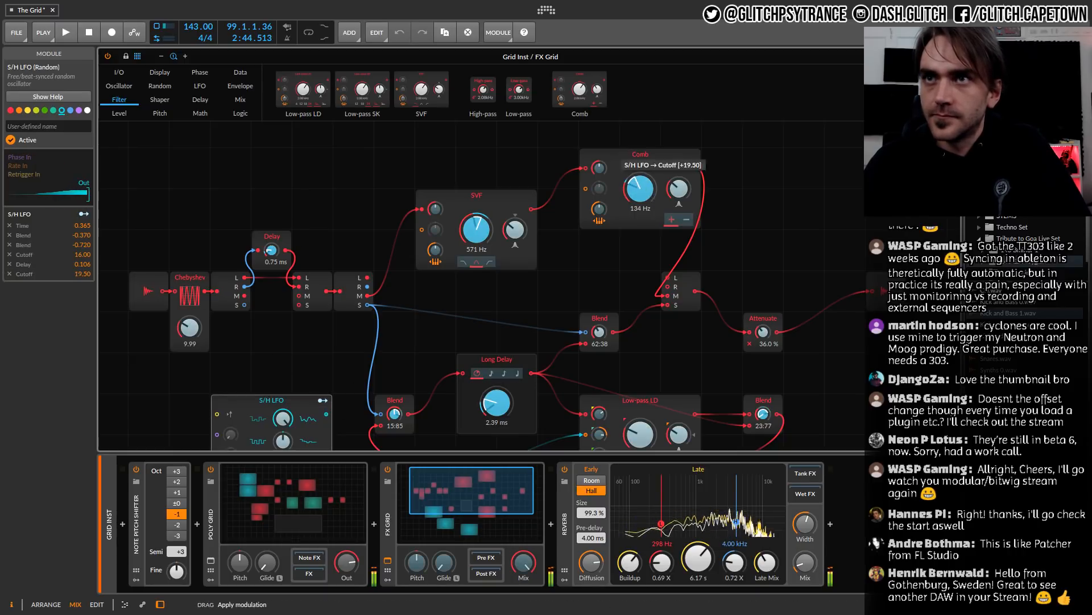
{"action": "left_click", "coordinate": [322, 405]}
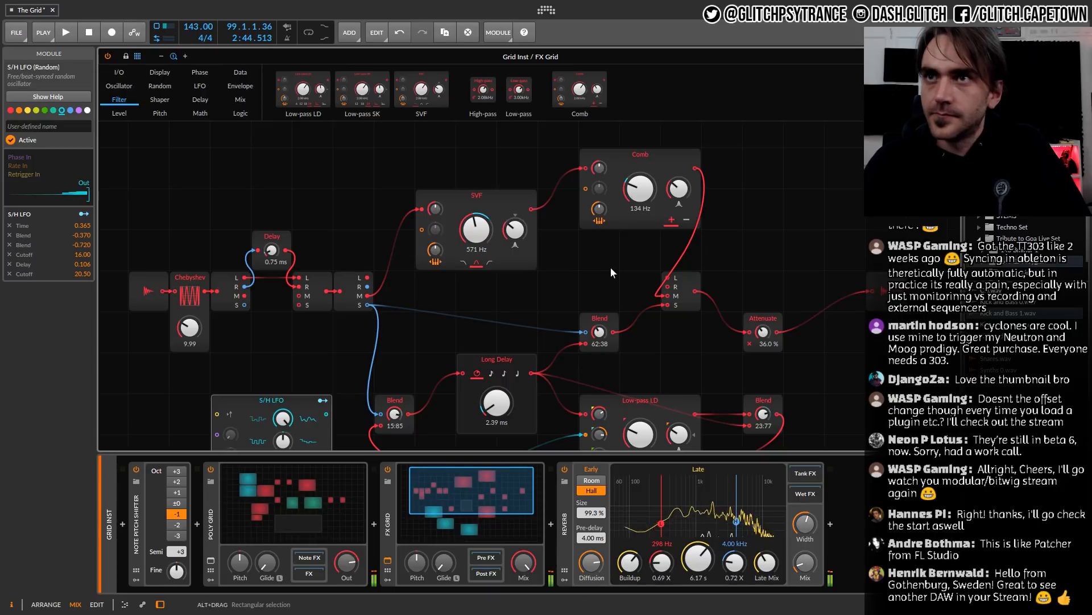
{"action": "scroll", "coordinate": [610, 267], "scroll_direction": "down", "scroll_amount": 3}
{"action": "left_click", "coordinate": [353, 441]}
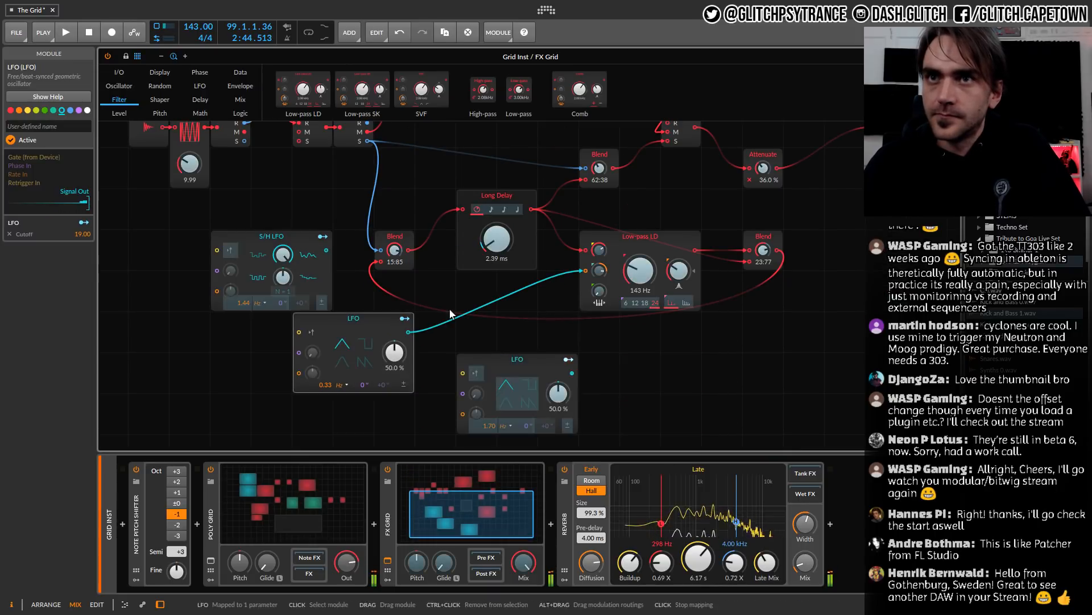
{"action": "scroll", "coordinate": [542, 295], "scroll_direction": "up", "scroll_amount": 3}
{"action": "left_click_drag", "start_coordinate": [642, 206], "coordinate": [642, 213]}
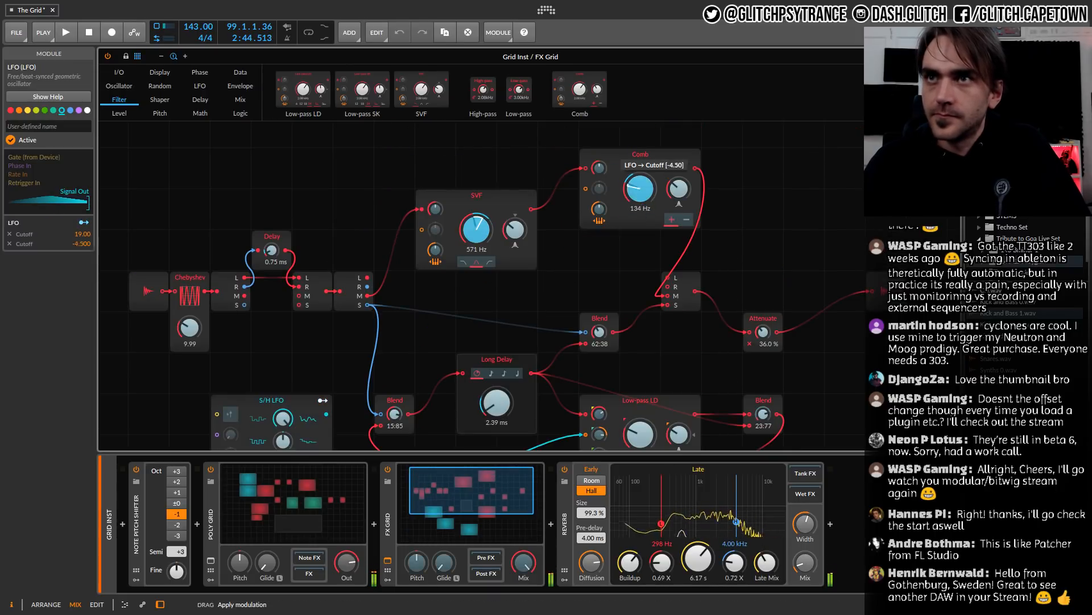
Map the 1.70 Hz LFO to the Comb cutoff with an amount of 18.50 and end the mapping
{"action": "scroll", "coordinate": [603, 258], "scroll_direction": "down", "scroll_amount": 15}
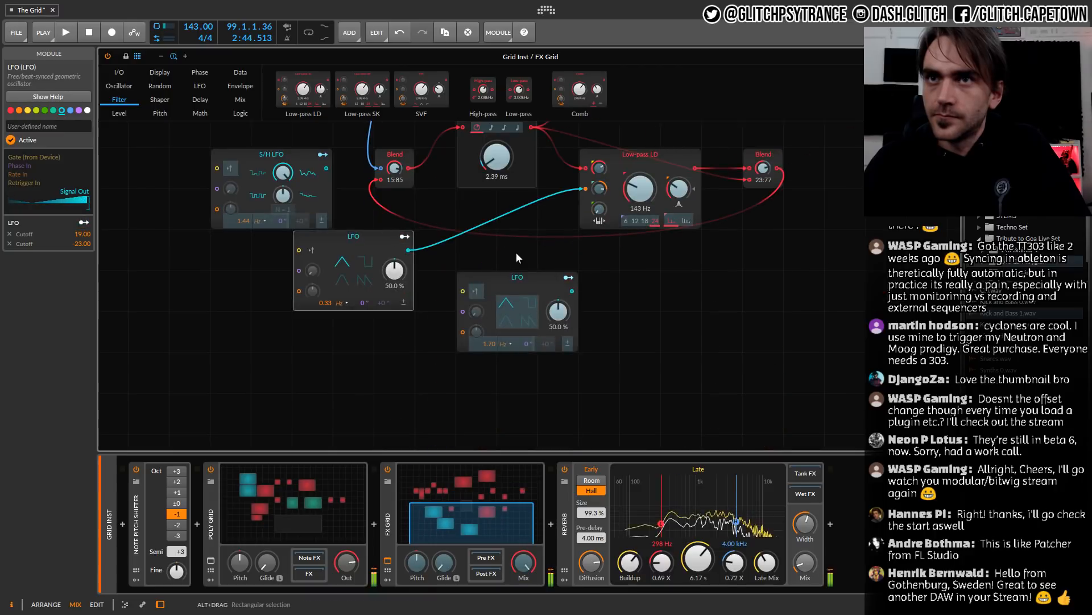
{"action": "left_click", "coordinate": [515, 251]}
{"action": "left_click", "coordinate": [541, 278]}
{"action": "scroll", "coordinate": [646, 286], "scroll_direction": "up", "scroll_amount": 12}
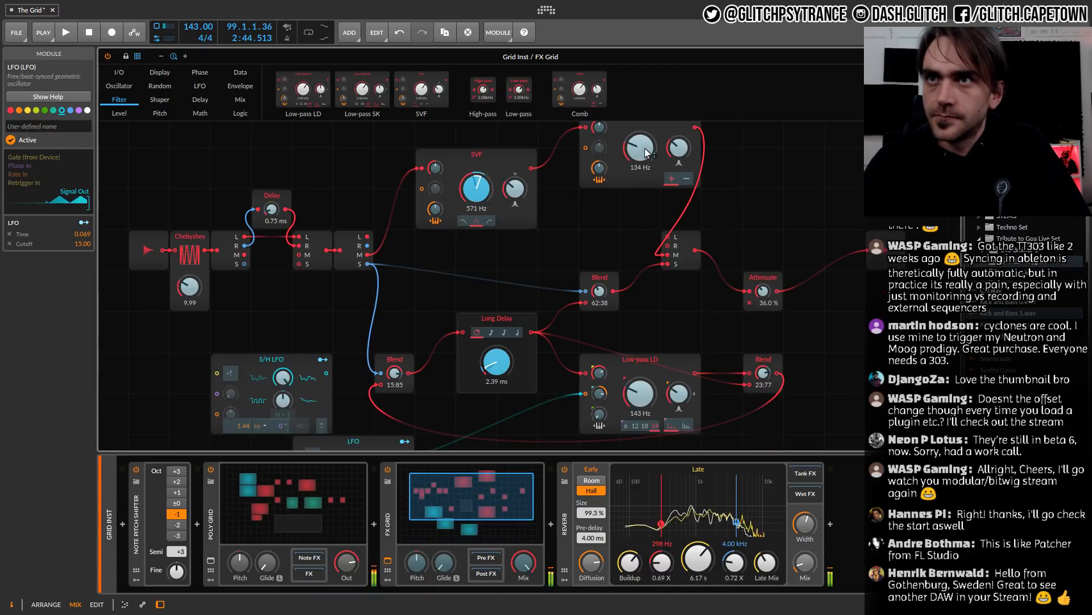
{"action": "left_click_drag", "start_coordinate": [645, 151], "coordinate": [647, 151]}
{"action": "key", "text": "Escape"}
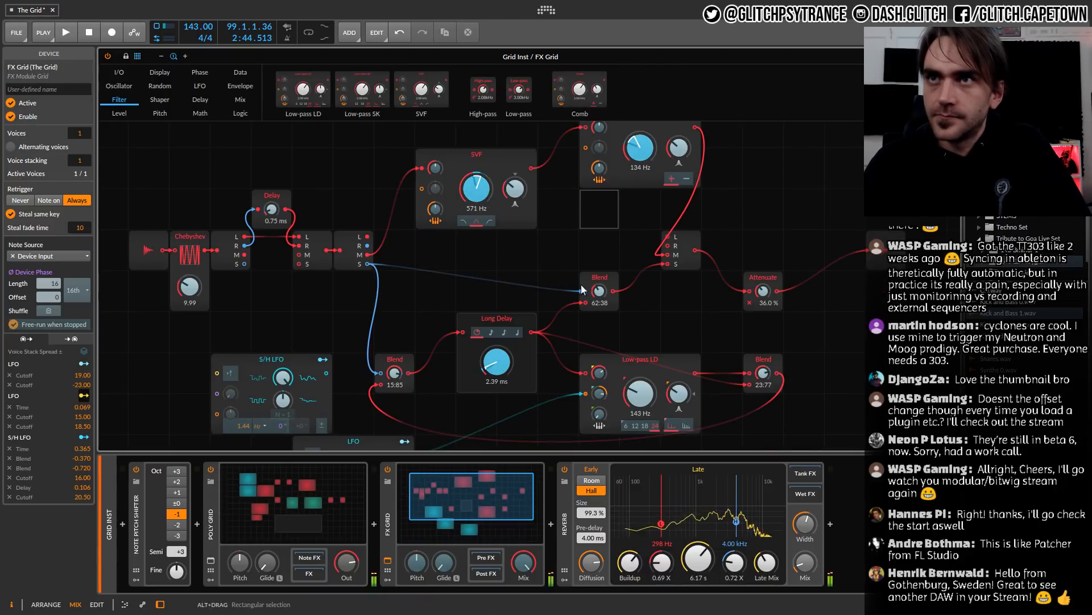
{"action": "scroll", "coordinate": [582, 289], "scroll_direction": "up", "scroll_amount": 2}
{"action": "left_click", "coordinate": [13, 396]}
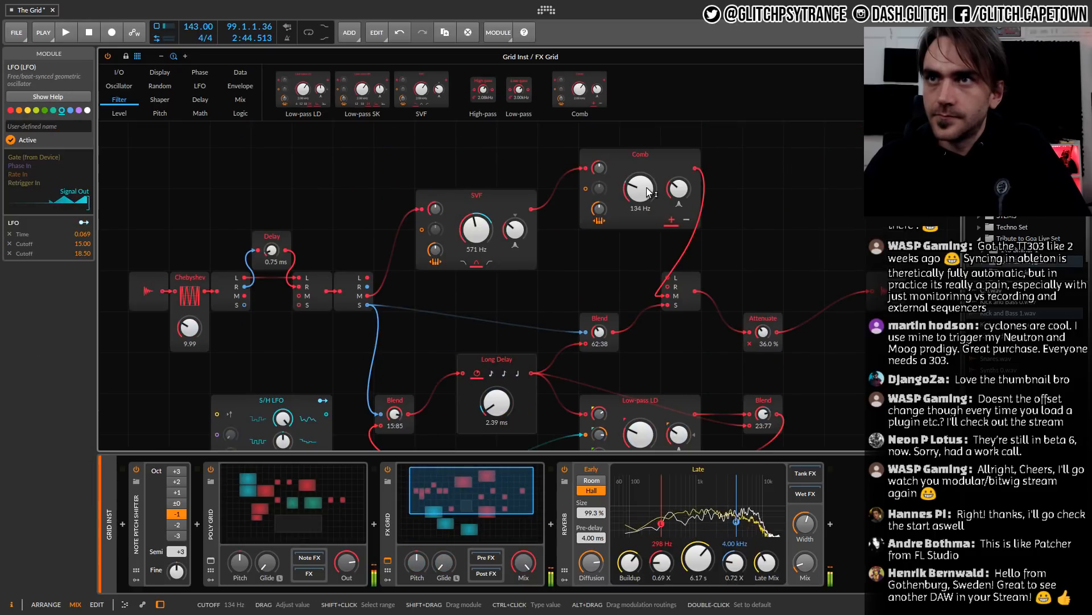
Try the Comb filter with a 103 Hz cutoff and negative polarity
{"action": "left_click_drag", "start_coordinate": [681, 190], "coordinate": [647, 194]}
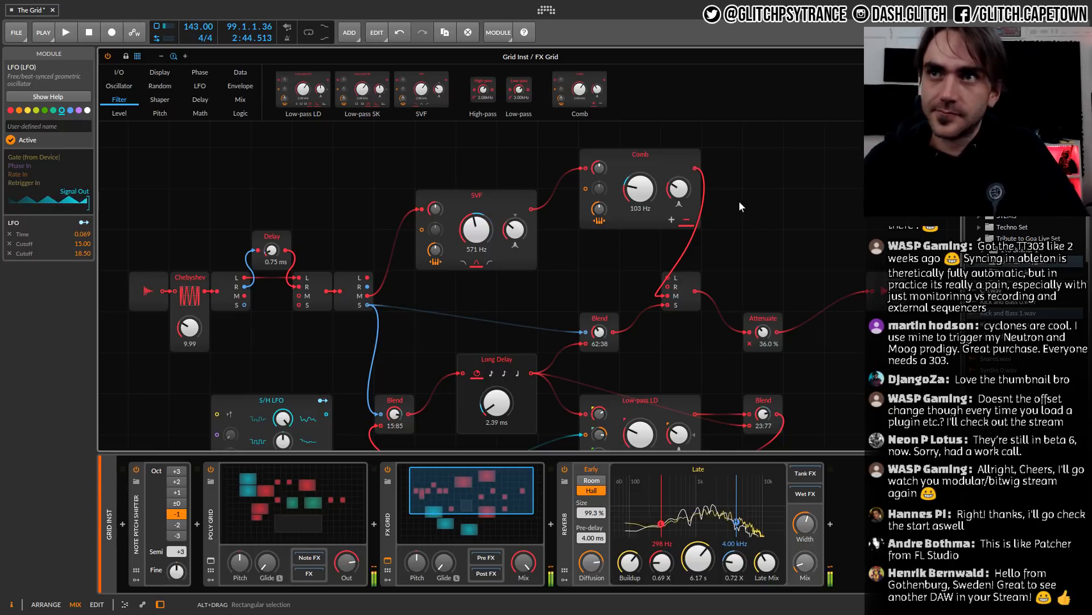
{"action": "scroll", "coordinate": [739, 201], "scroll_direction": "up", "scroll_amount": 2}
Shorten the Reverb time to 676 ms and switch its early reflections to Room
{"action": "scroll", "coordinate": [749, 208], "scroll_direction": "down", "scroll_amount": 6}
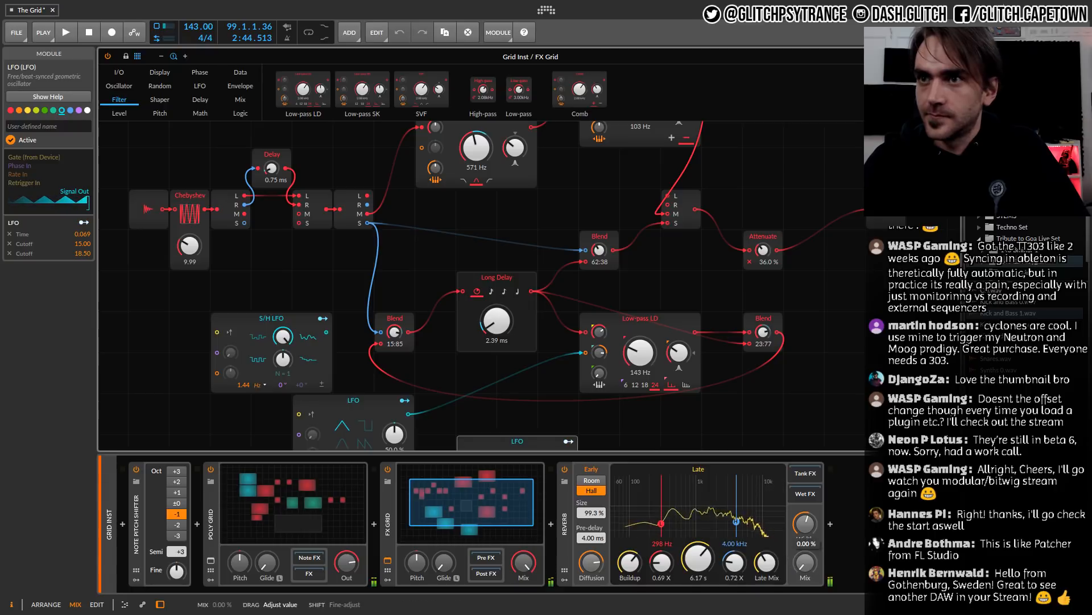
{"action": "left_click_drag", "start_coordinate": [813, 566], "coordinate": [813, 559]}
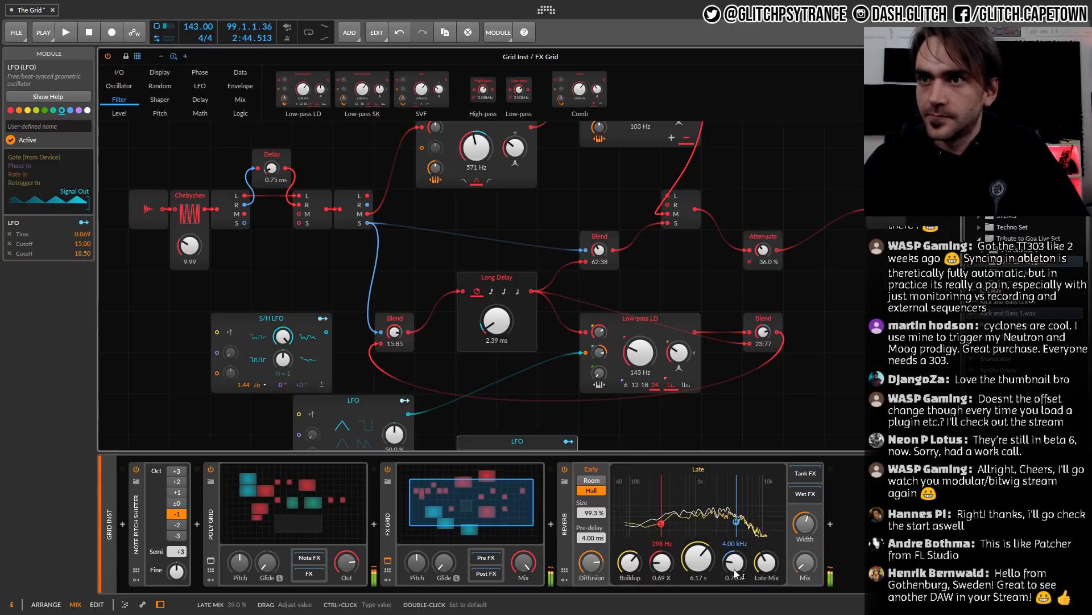
{"action": "left_click_drag", "start_coordinate": [716, 566], "coordinate": [716, 608]}
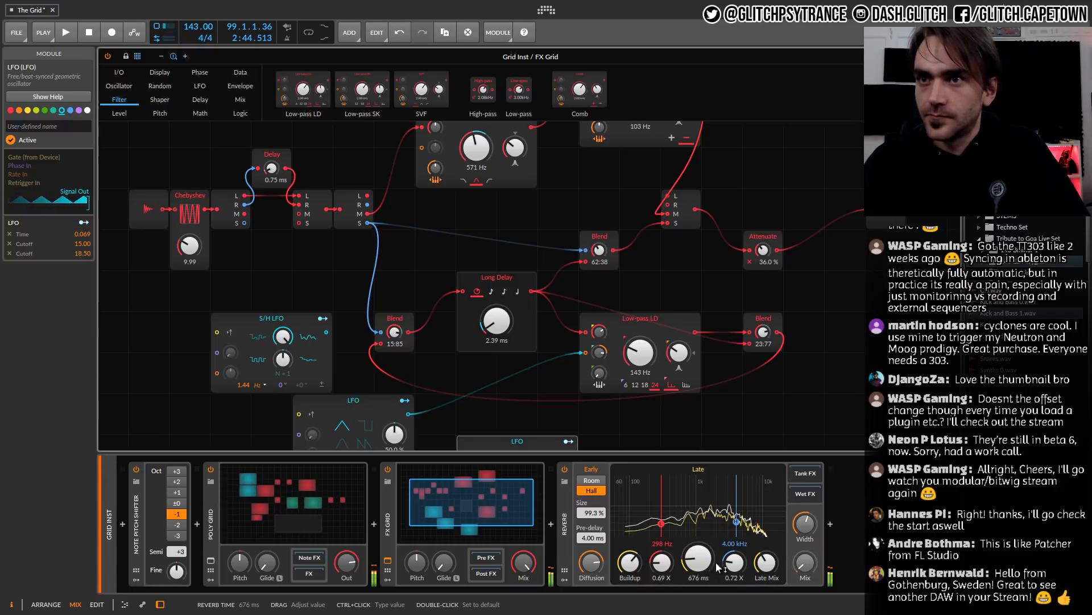
{"action": "left_click", "coordinate": [592, 480]}
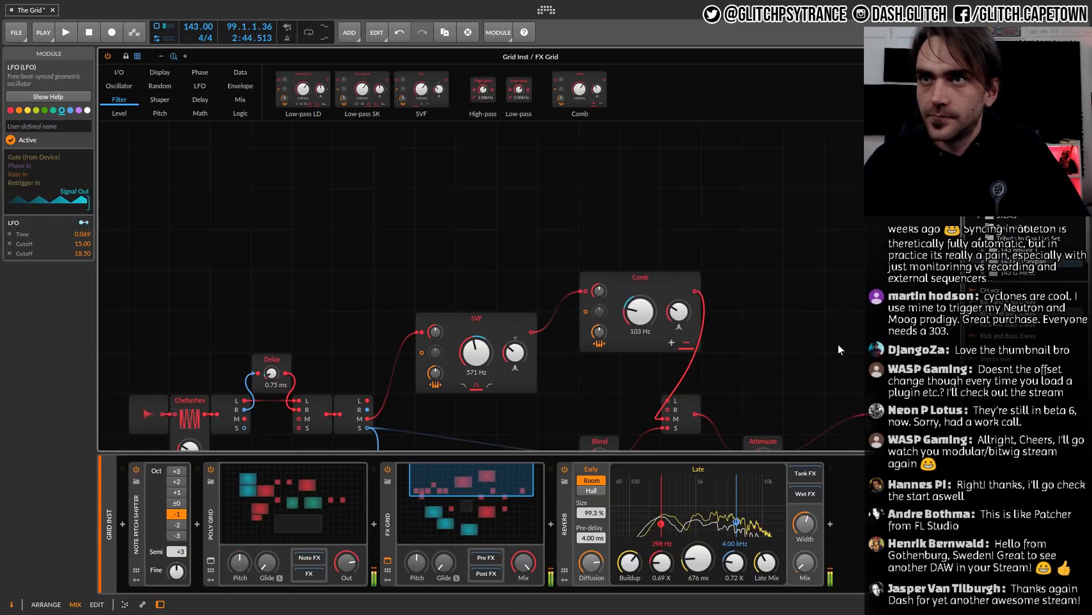
Set the Comb filter to positive polarity with a 38.6 Hz cutoff and a resonance of 118 ms
{"action": "scroll", "coordinate": [745, 195], "scroll_direction": "up", "scroll_amount": 2}
{"action": "left_click", "coordinate": [672, 220]}
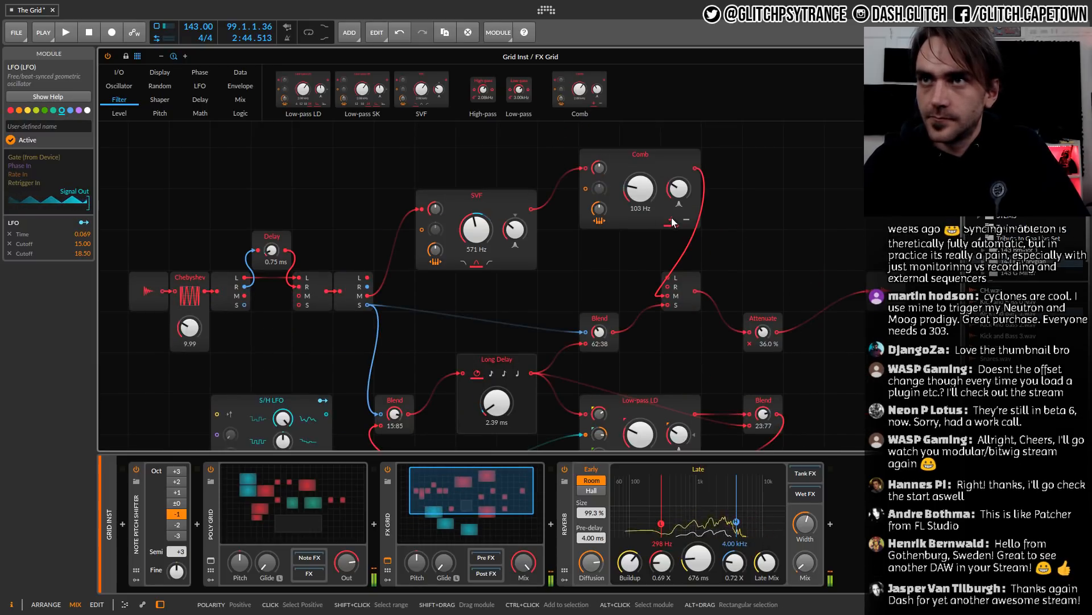
{"action": "left_click_drag", "start_coordinate": [679, 189], "coordinate": [682, 256]}
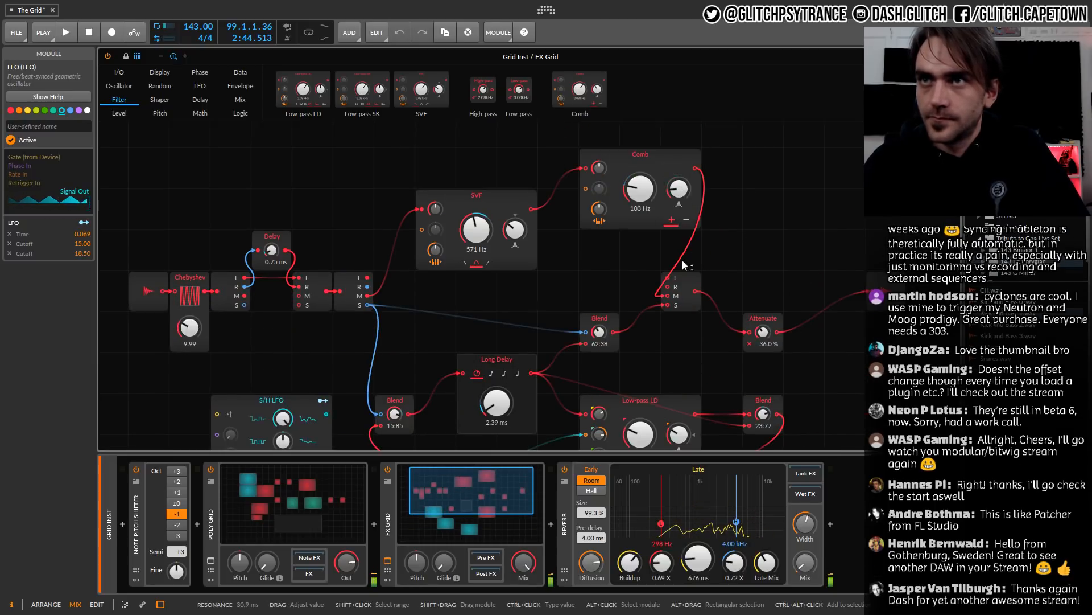
{"action": "left_click_drag", "start_coordinate": [642, 191], "coordinate": [676, 201]}
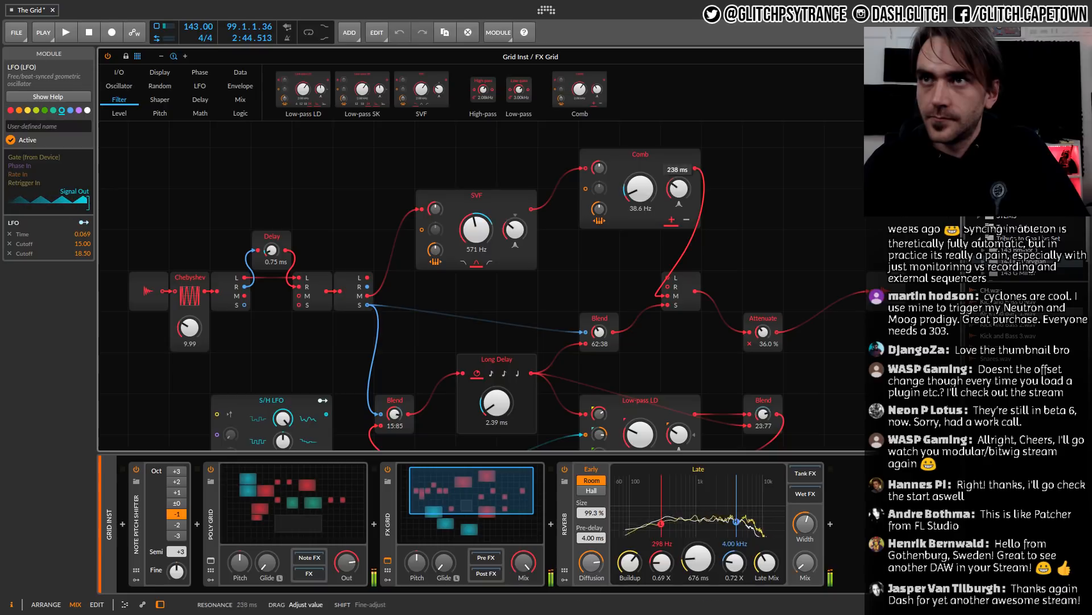
Map the S/H LFO to the Comb resonance with an amount of 0.430 and end the mapping
{"action": "scroll", "coordinate": [569, 251], "scroll_direction": "down", "scroll_amount": 1}
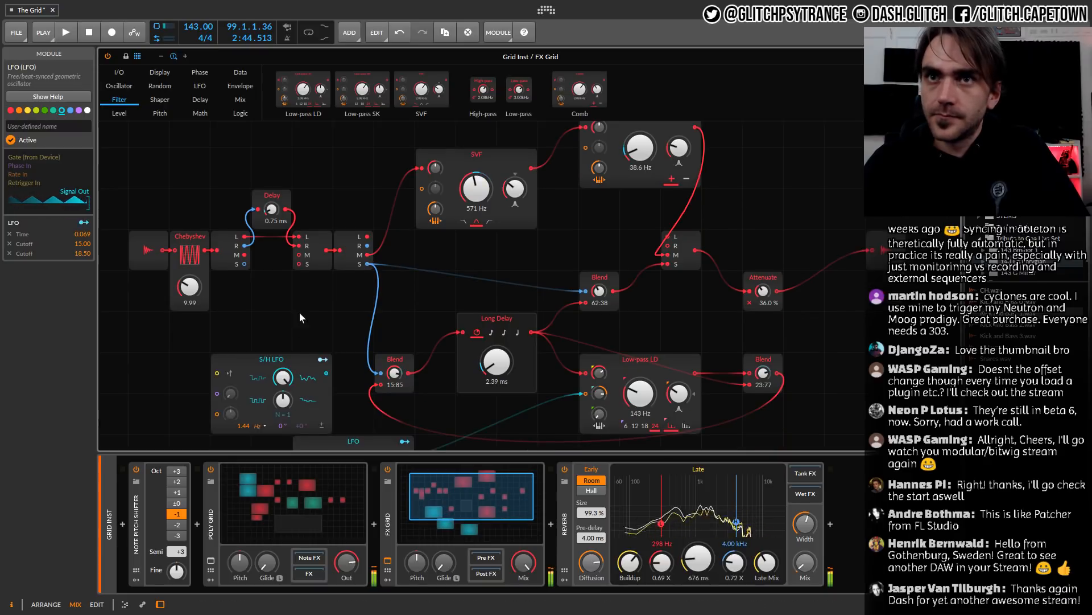
{"action": "left_click", "coordinate": [296, 359]}
{"action": "left_click_drag", "start_coordinate": [679, 155], "coordinate": [679, 150]}
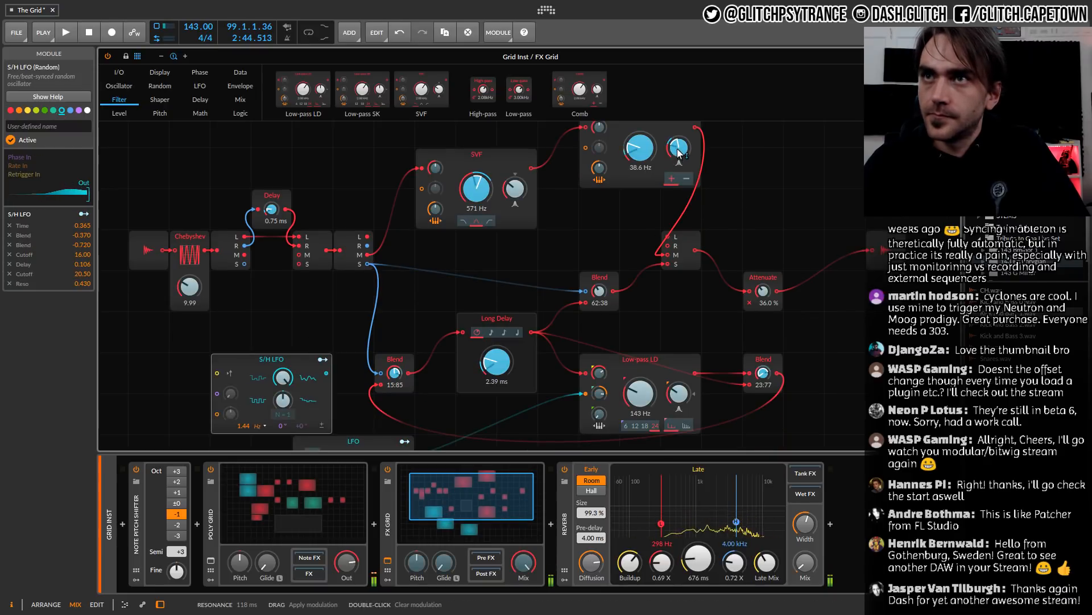
{"action": "left_click", "coordinate": [322, 360]}
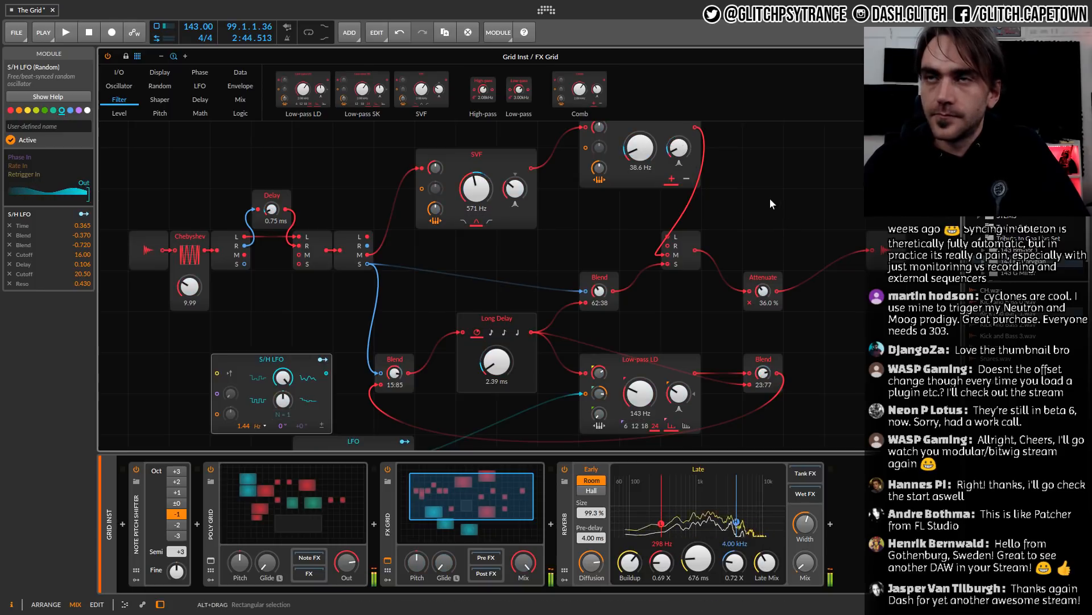
{"action": "scroll", "coordinate": [770, 199], "scroll_direction": "up", "scroll_amount": 3}
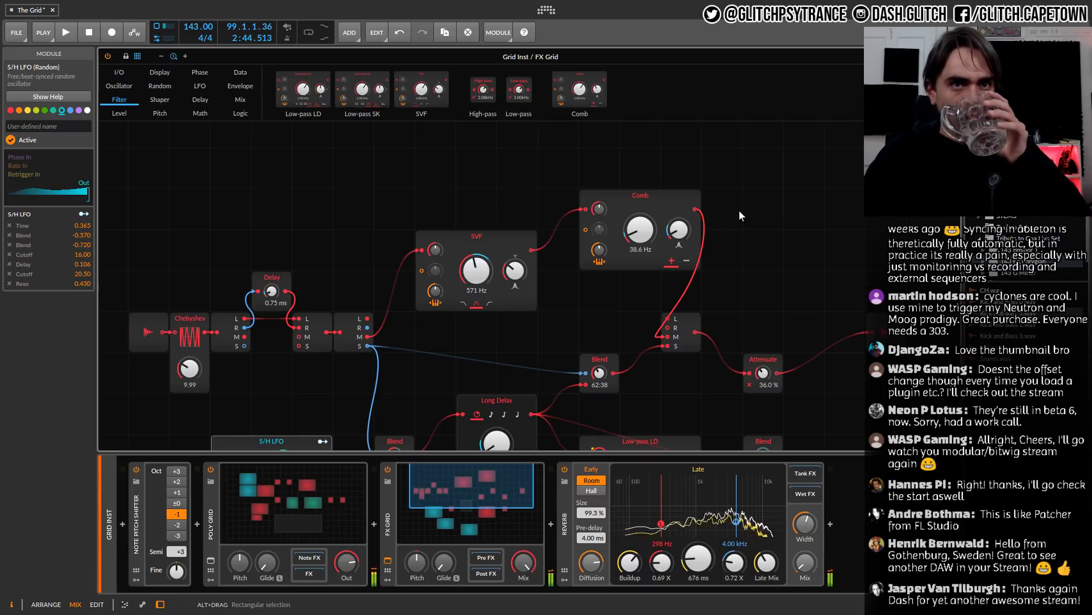
{"action": "scroll", "coordinate": [739, 210], "scroll_direction": "down", "scroll_amount": 7}
{"action": "scroll", "coordinate": [746, 212], "scroll_direction": "up", "scroll_amount": 3}
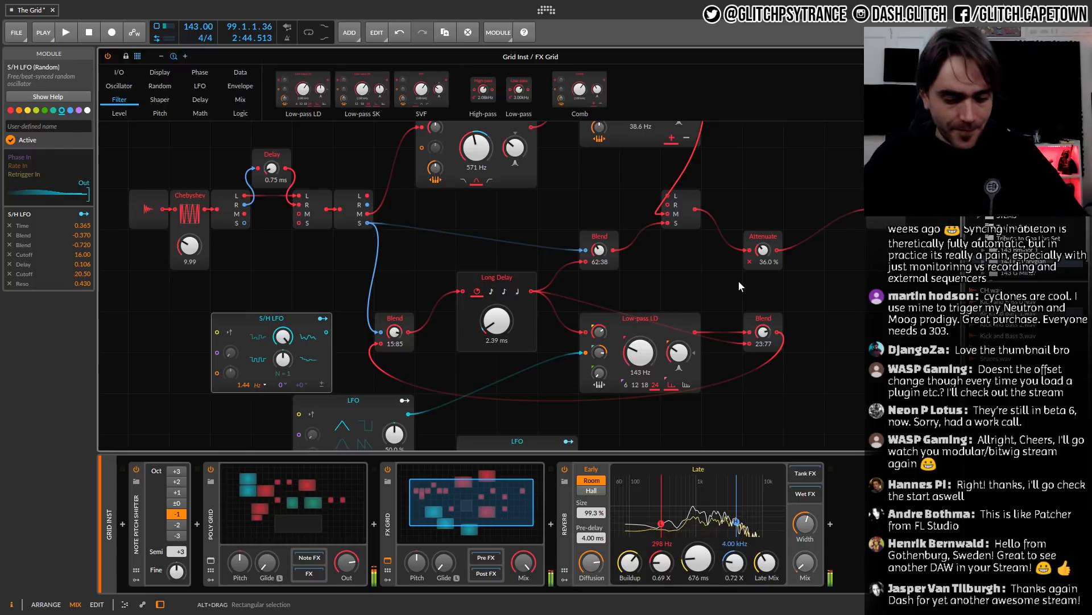
{"action": "scroll", "coordinate": [723, 284], "scroll_direction": "right", "scroll_amount": 4}
{"action": "scroll", "coordinate": [723, 284], "scroll_direction": "down", "scroll_amount": 5}
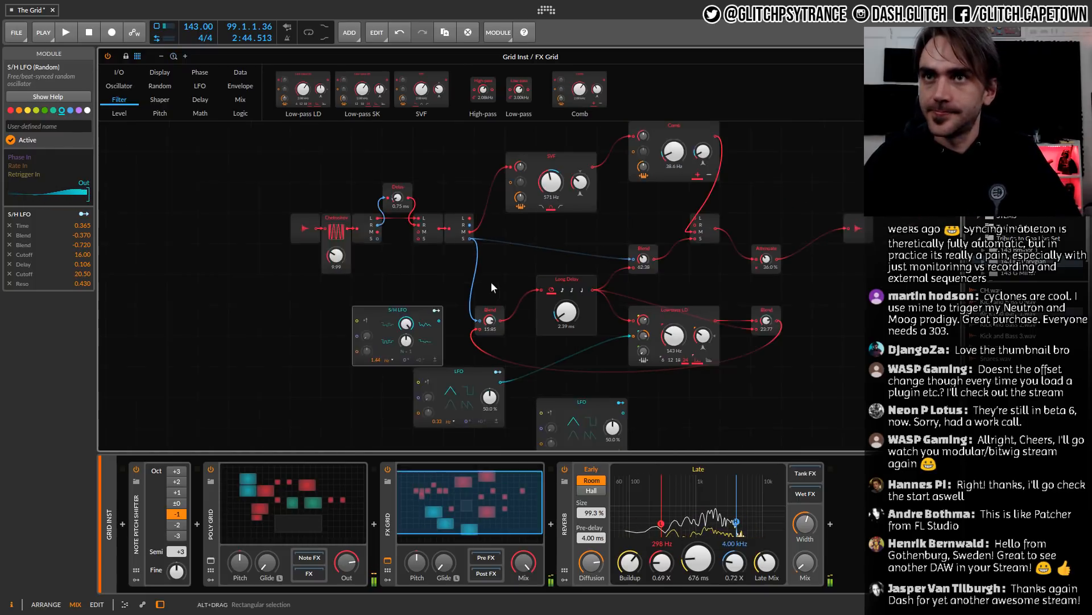
{"action": "scroll", "coordinate": [603, 309], "scroll_direction": "right", "scroll_amount": 3}
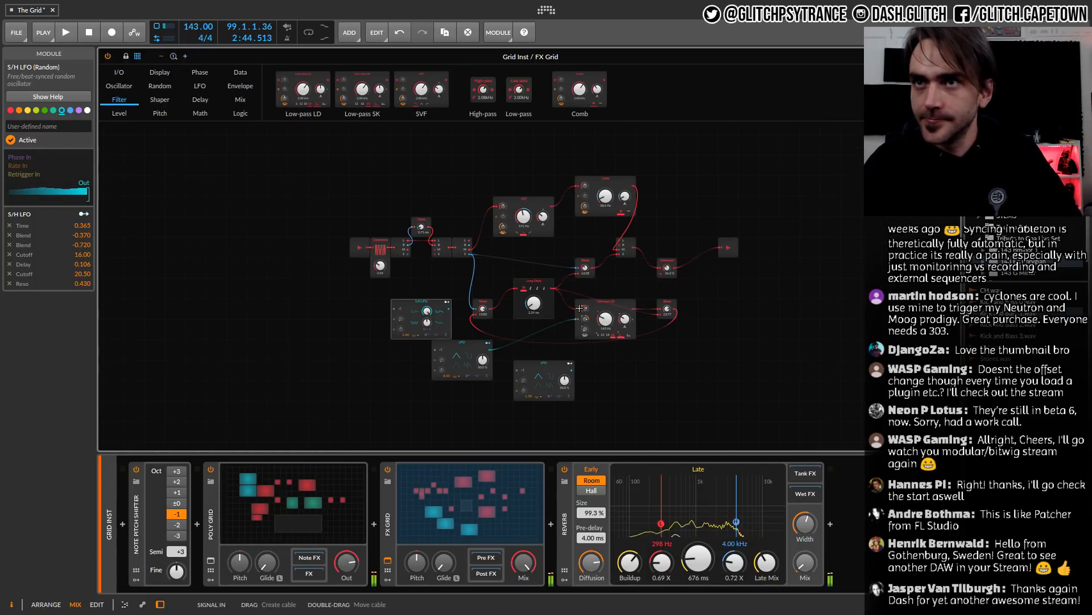
Open the Poly Grid and raise all eight steps of the step sequencer to 100%
{"action": "left_click", "coordinate": [291, 490]}
{"action": "scroll", "coordinate": [390, 319], "scroll_direction": "right", "scroll_amount": 5}
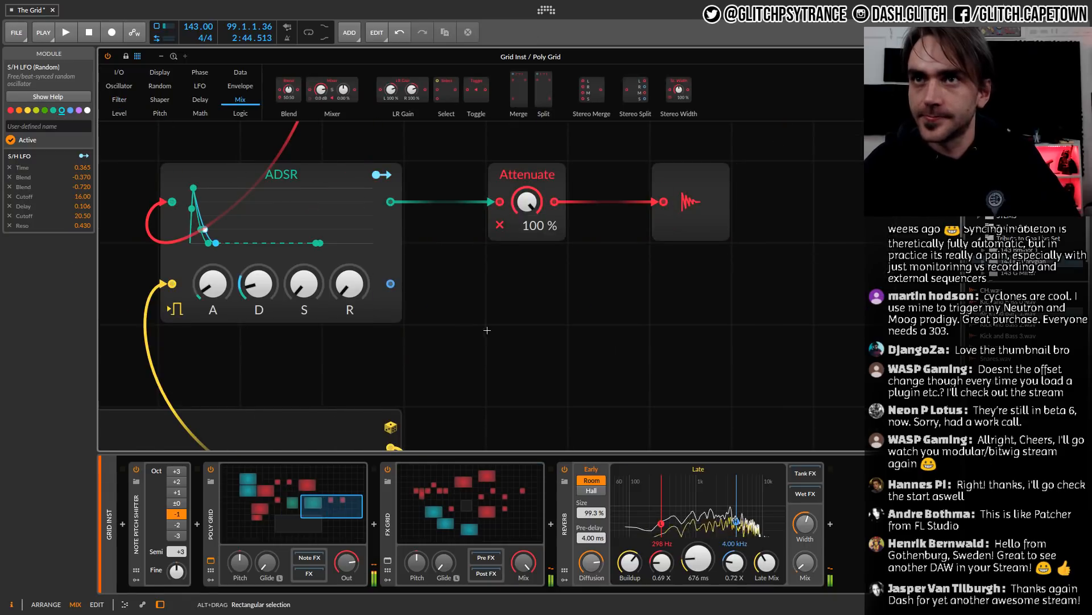
{"action": "scroll", "coordinate": [391, 319], "scroll_direction": "down", "scroll_amount": 5}
{"action": "left_click", "coordinate": [350, 319]}
{"action": "scroll", "coordinate": [243, 309], "scroll_direction": "up", "scroll_amount": 3}
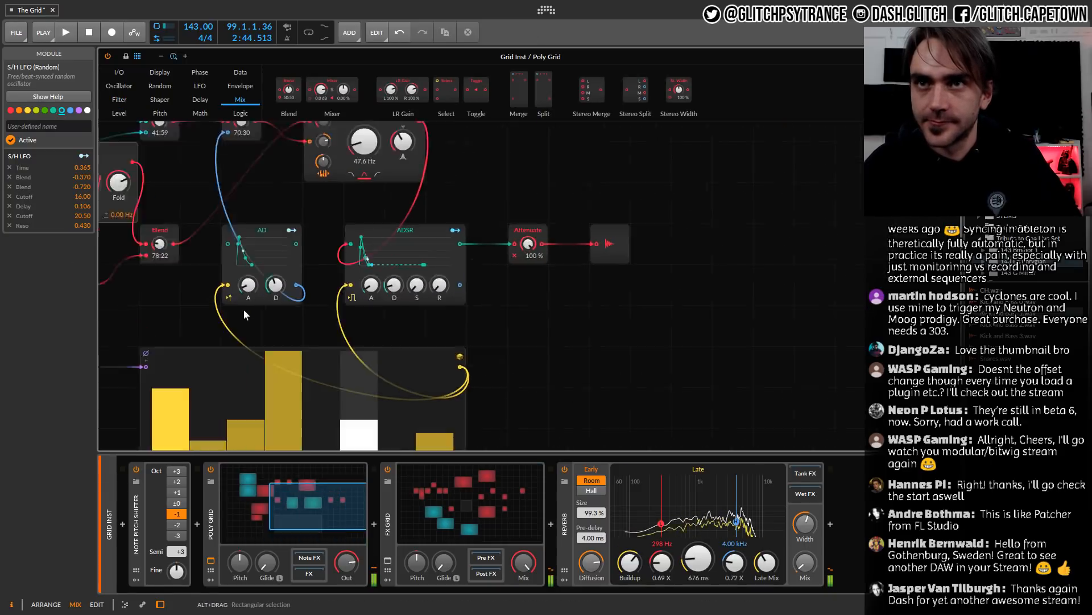
{"action": "scroll", "coordinate": [244, 308], "scroll_direction": "down", "scroll_amount": 3}
{"action": "left_click_drag", "start_coordinate": [348, 310], "coordinate": [489, 319]}
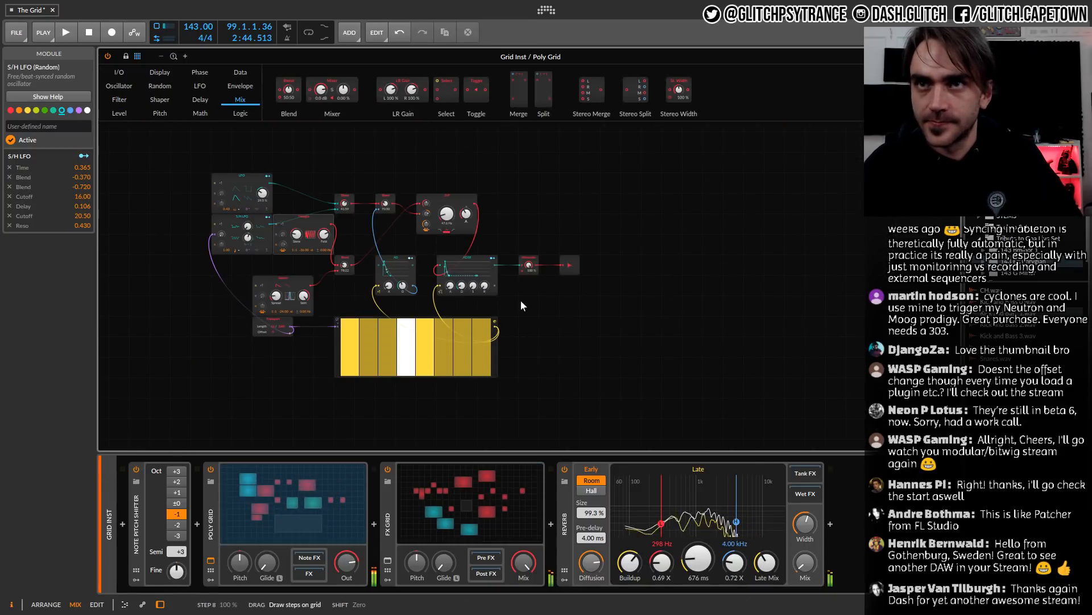
Lower sequencer steps 2, 3, 5, 6 and 8 to about a quarter and steps 1, 4 and 7 to about two thirds
{"action": "left_click", "coordinate": [383, 356]}
{"action": "left_click", "coordinate": [369, 360]}
{"action": "left_click", "coordinate": [425, 358]}
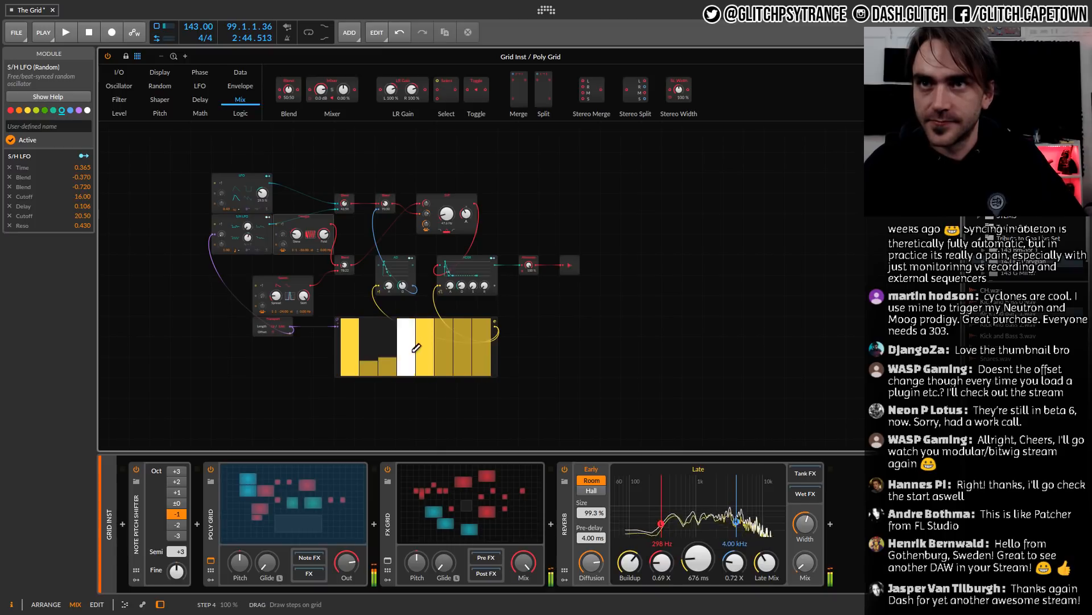
{"action": "left_click", "coordinate": [444, 361]}
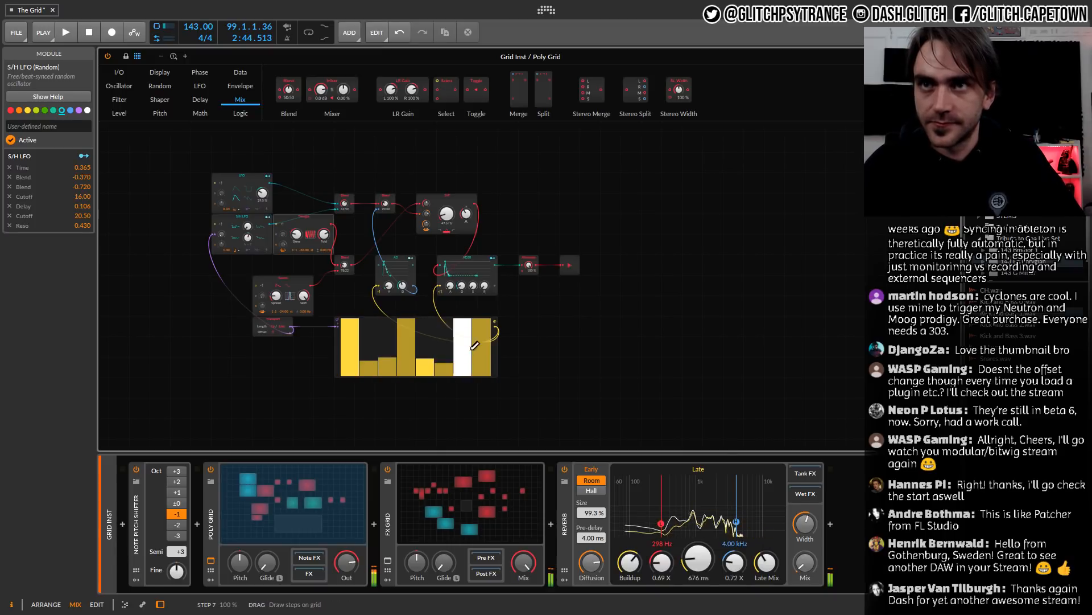
{"action": "left_click", "coordinate": [481, 361]}
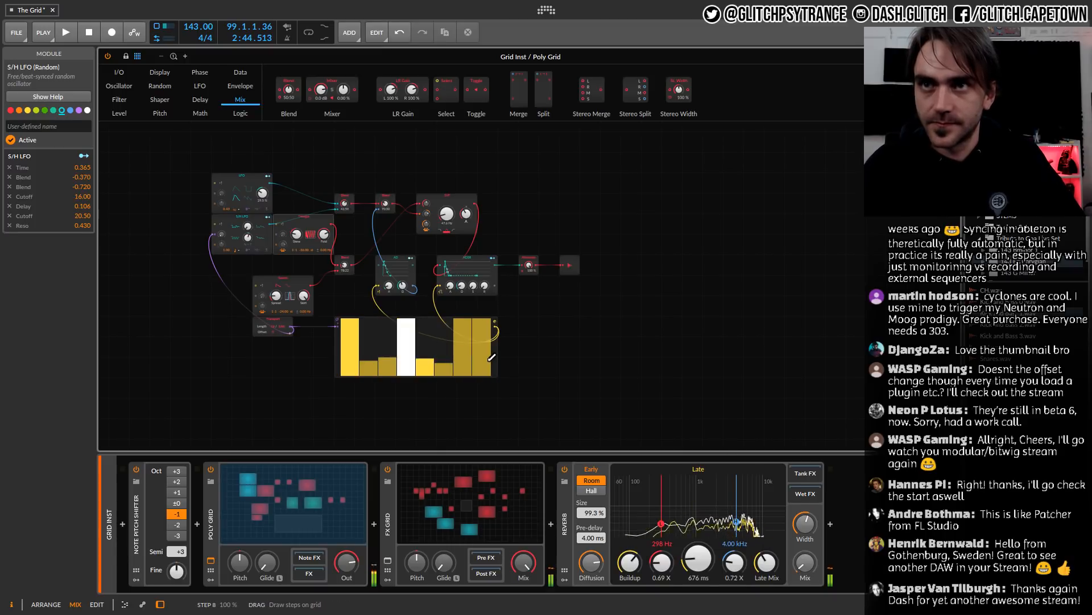
{"action": "left_click", "coordinate": [350, 337]}
{"action": "left_click", "coordinate": [413, 338]}
{"action": "left_click", "coordinate": [462, 338]}
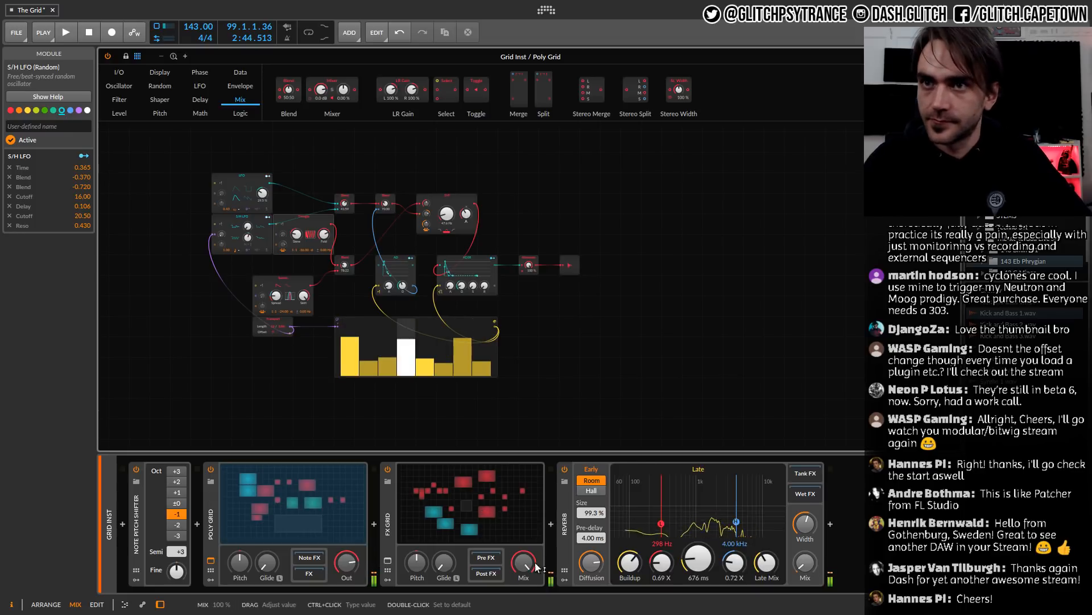
Try lower FX Grid mix settings such as 38.5% and 3.50%, with the Poly Grid output reduced to -18.3 dB
{"action": "mouse_move", "coordinate": [523, 562]}
{"action": "left_click_drag", "start_coordinate": [524, 562], "coordinate": [532, 566]}
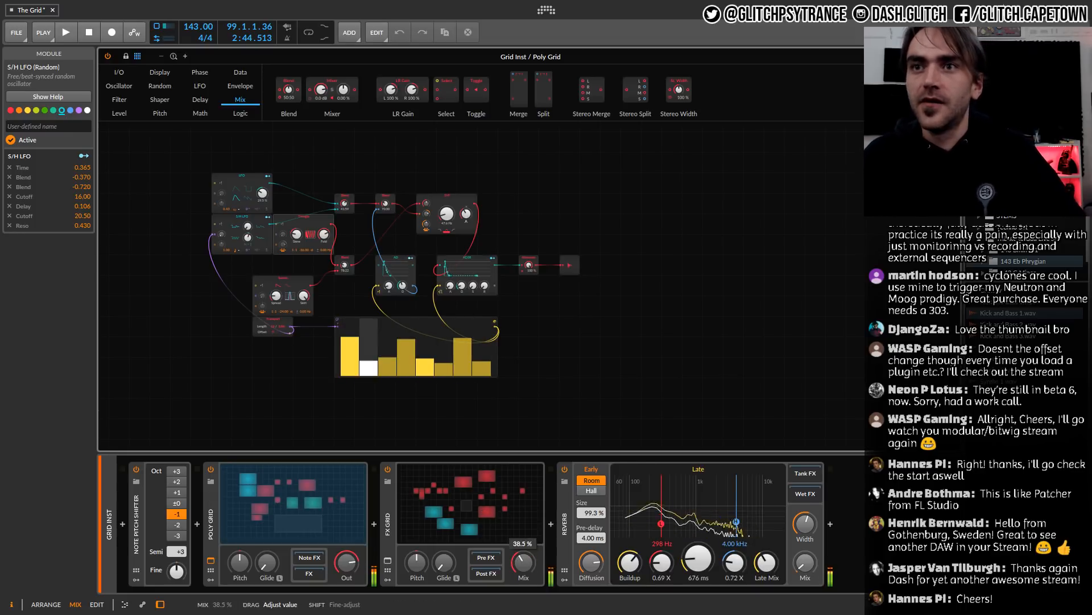
{"action": "mouse_move", "coordinate": [533, 565]}
{"action": "left_mouse_down"}
{"action": "mouse_move", "coordinate": [533, 597]}
{"action": "mouse_move", "coordinate": [517, 564]}
{"action": "left_mouse_up"}
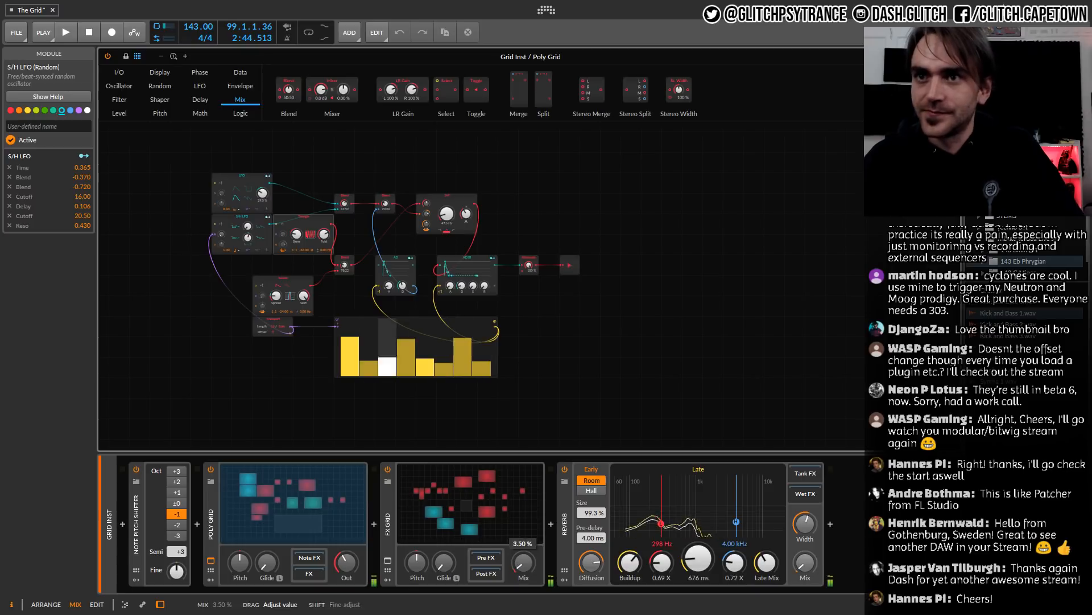
{"action": "left_click_drag", "start_coordinate": [524, 562], "coordinate": [523, 575]}
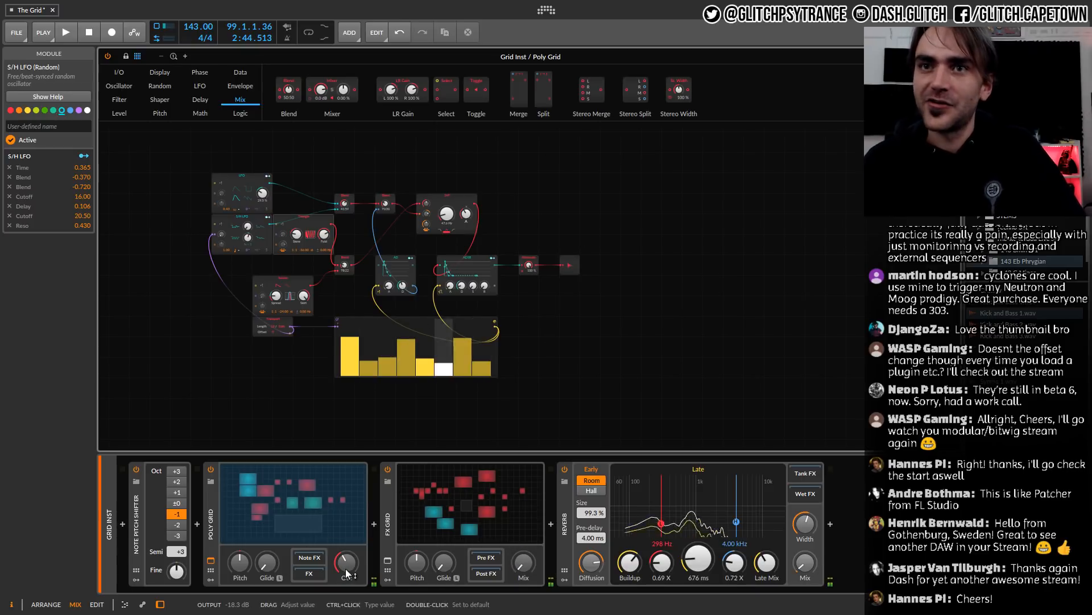
{"action": "left_click_drag", "start_coordinate": [520, 567], "coordinate": [520, 529]}
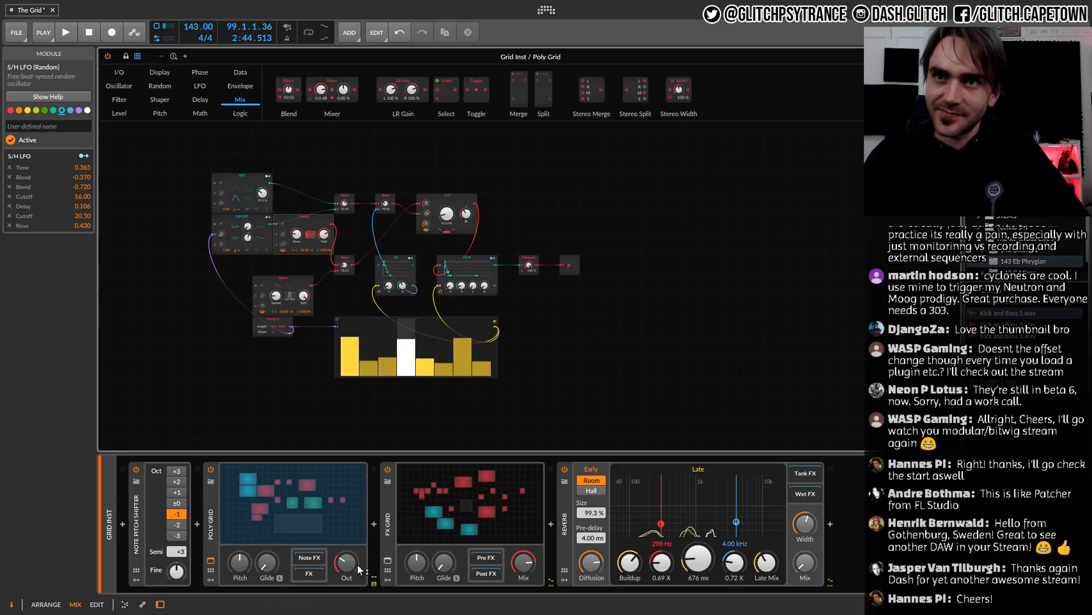
Raise the Poly Grid output again and set the FX Grid mix to 50.0%
{"action": "left_click_drag", "start_coordinate": [346, 562], "coordinate": [346, 557]}
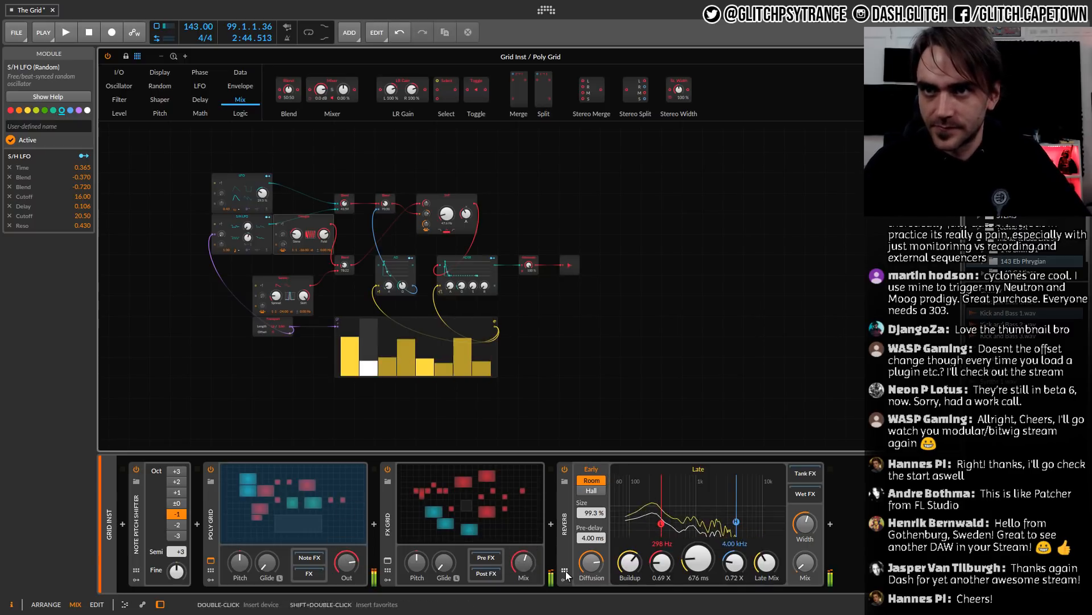
{"action": "left_click_drag", "start_coordinate": [524, 562], "coordinate": [524, 570]}
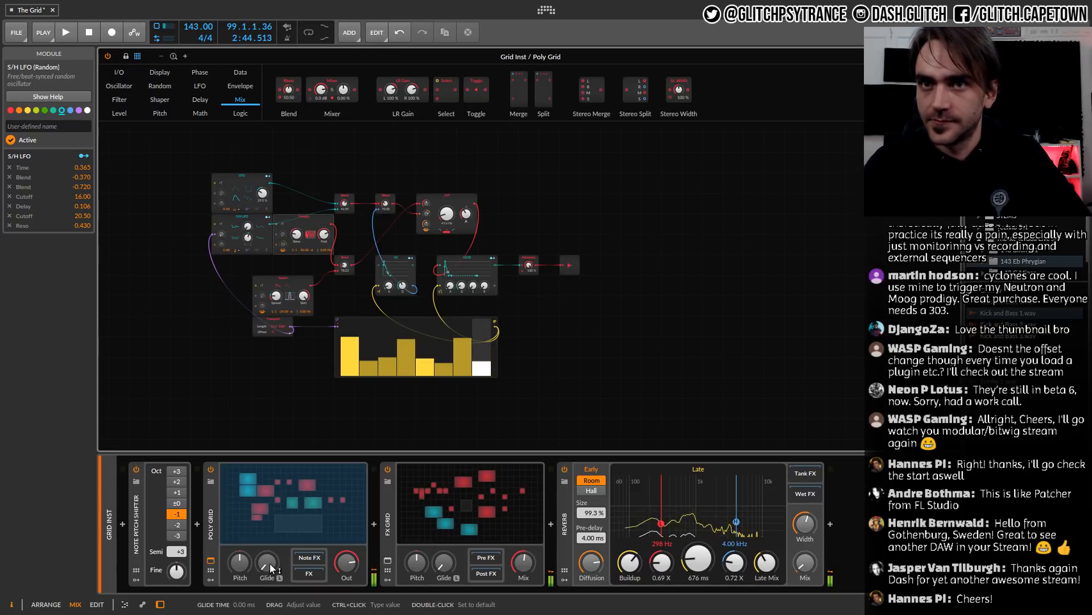
{"action": "left_click_drag", "start_coordinate": [269, 563], "coordinate": [269, 565]}
{"action": "left_click_drag", "start_coordinate": [524, 562], "coordinate": [524, 543]}
{"action": "double_click", "coordinate": [524, 562]}
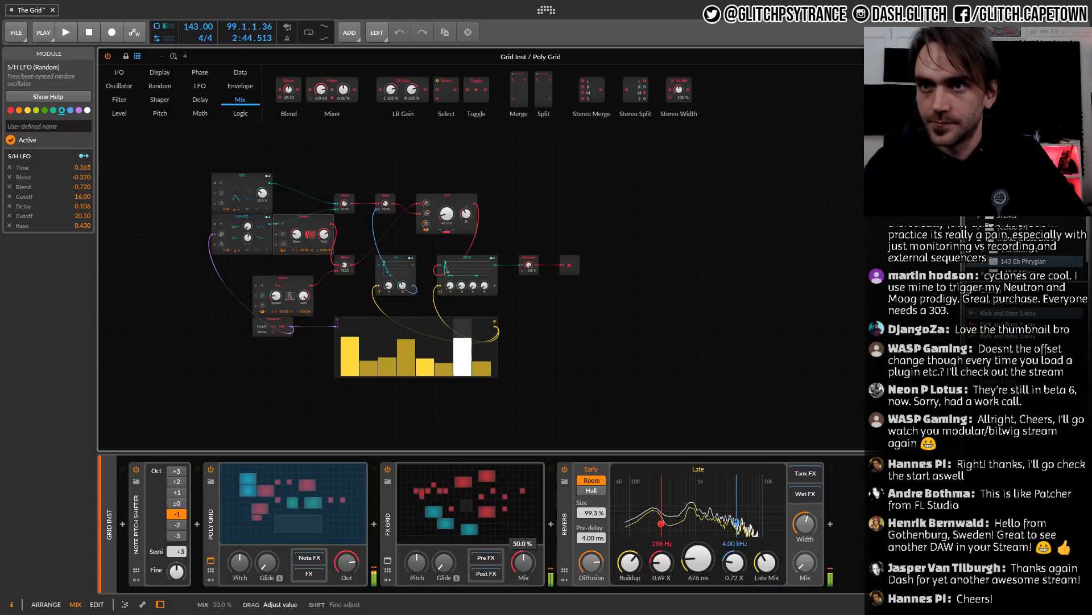
In the Poly Grid, set the AD decay to 1.75 s, raise the ADSR sustain and lengthen its release
{"action": "left_click", "coordinate": [459, 483]}
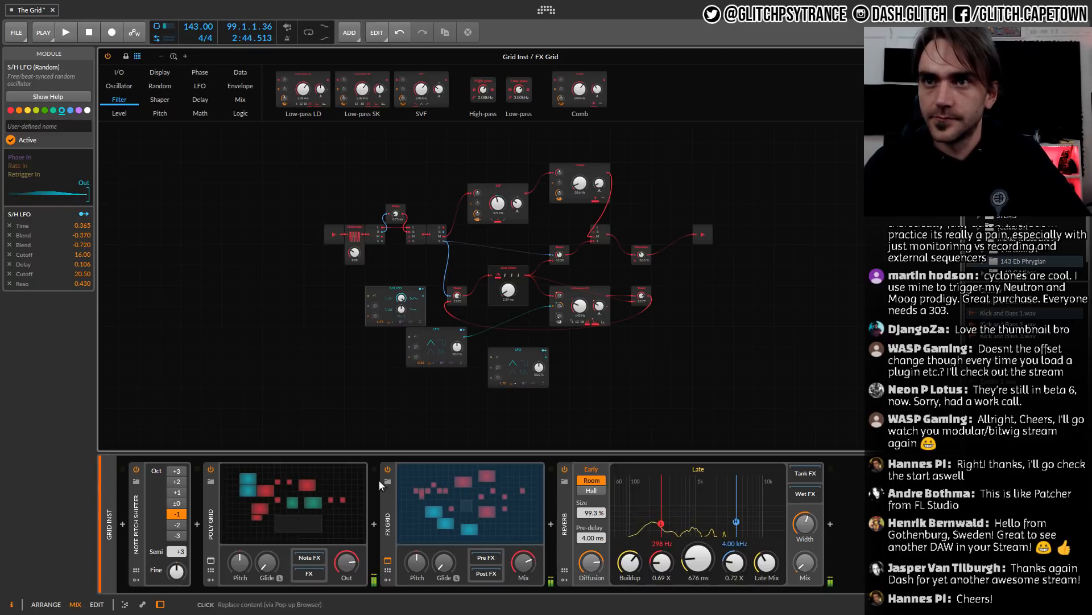
{"action": "left_click", "coordinate": [341, 501]}
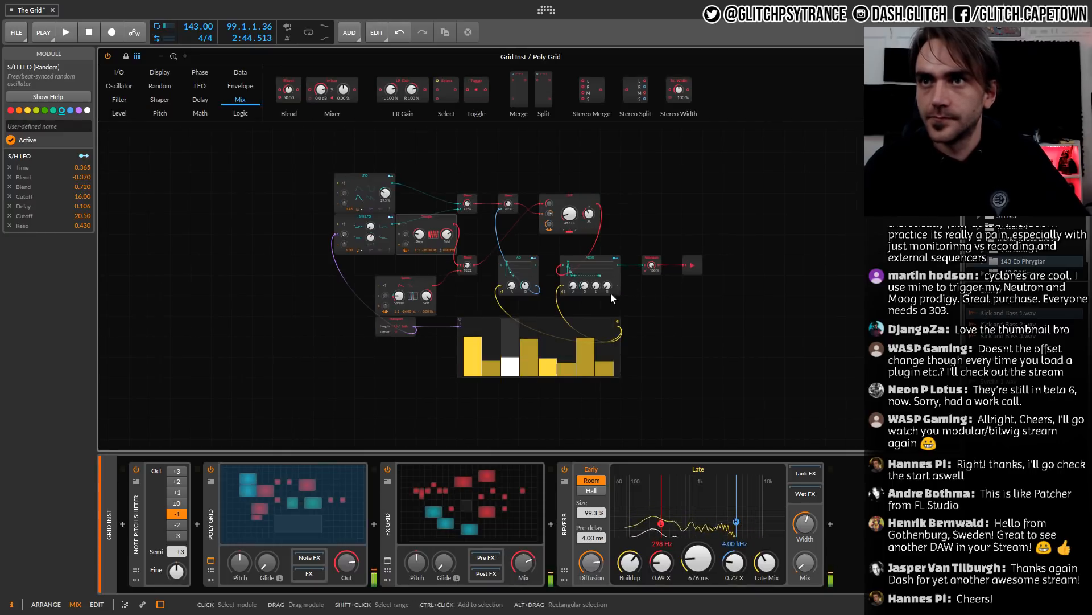
{"action": "scroll", "coordinate": [596, 285], "scroll_direction": "up", "scroll_amount": 6}
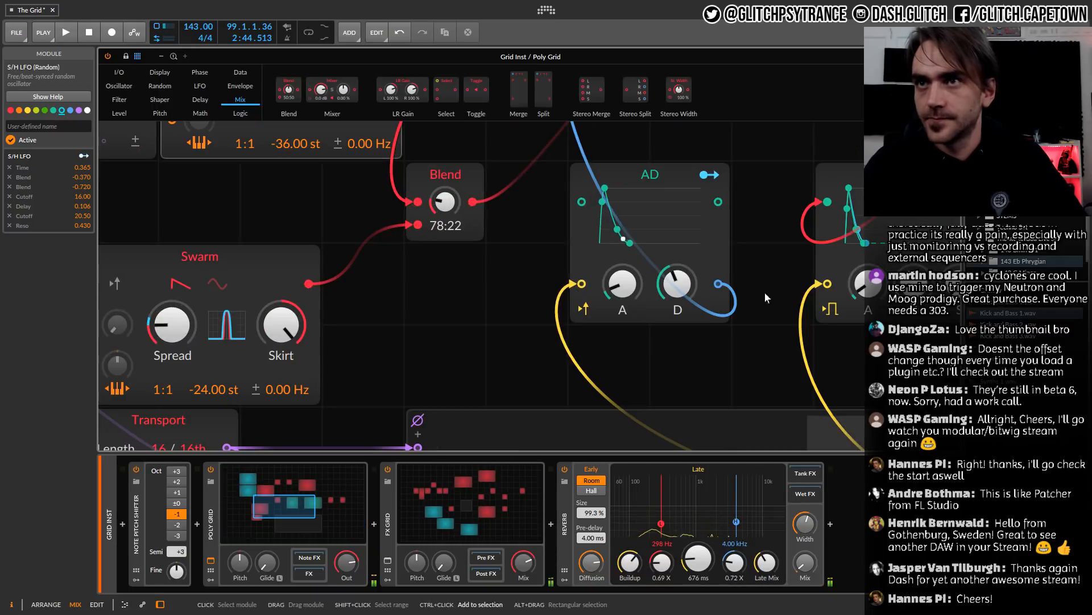
{"action": "left_click_drag", "start_coordinate": [886, 284], "coordinate": [886, 244]}
{"action": "left_click_drag", "start_coordinate": [640, 285], "coordinate": [640, 270]}
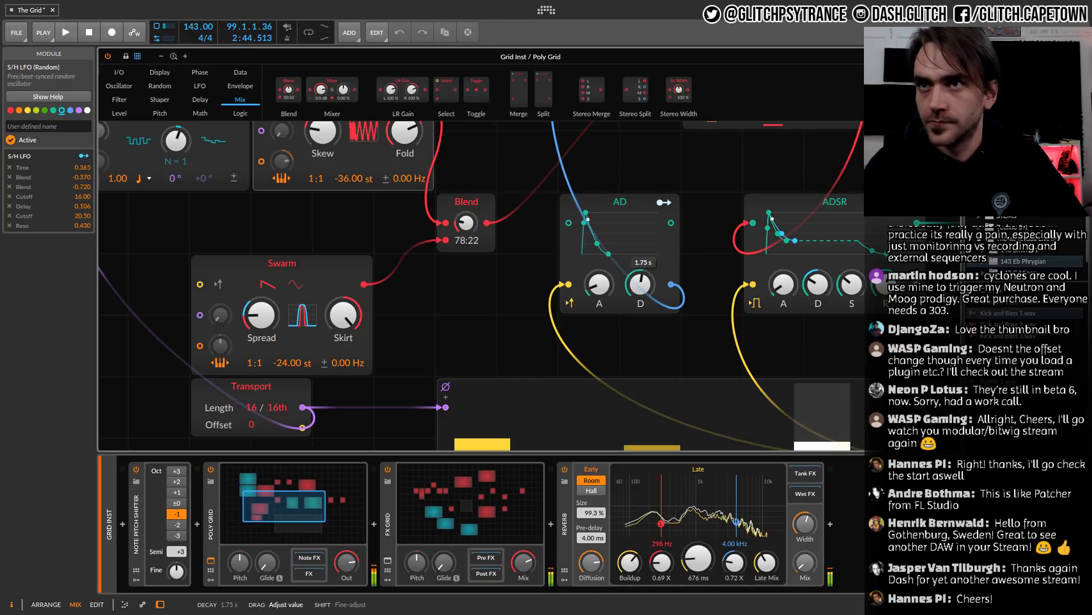
{"action": "left_click_drag", "start_coordinate": [818, 284], "coordinate": [886, 291]}
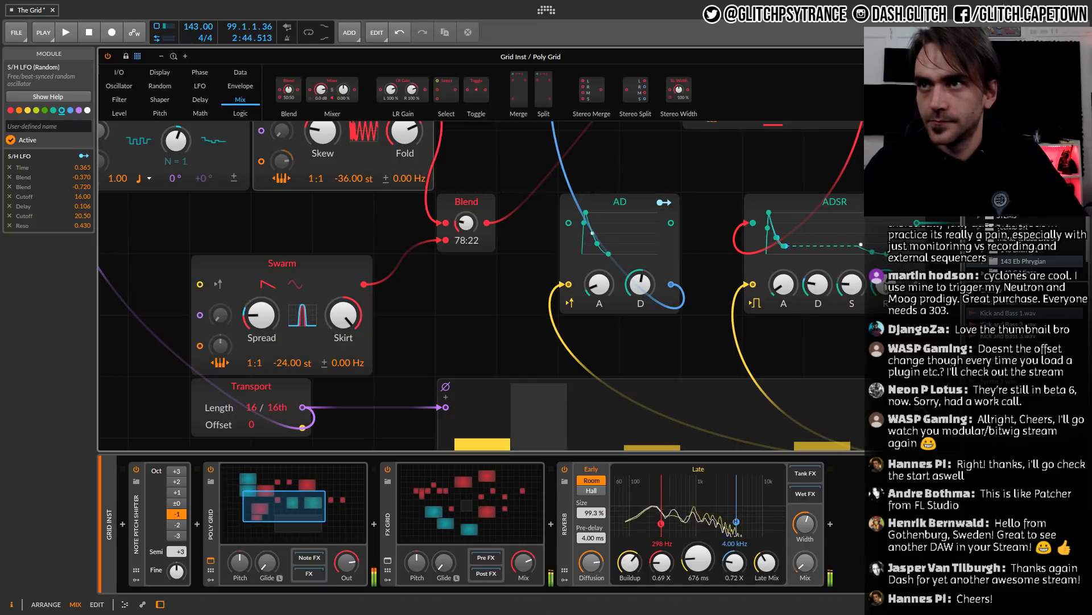
{"action": "key", "text": "z"}
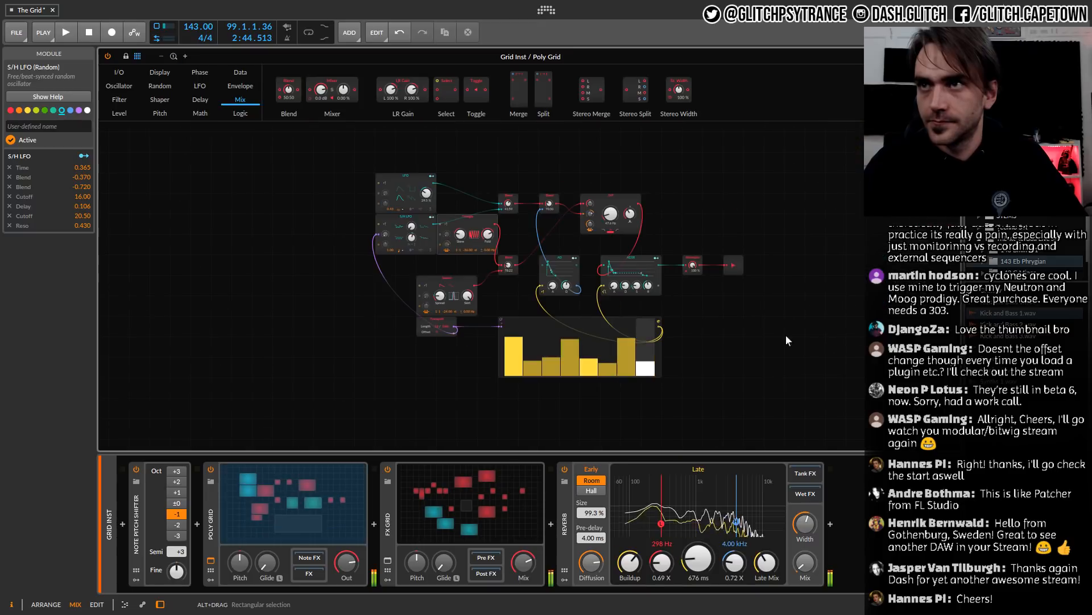
Start playback, switch to the mixer view and raise the Grid Fx track's volume slightly
{"action": "left_click", "coordinate": [756, 350]}
{"action": "key", "text": "space"}
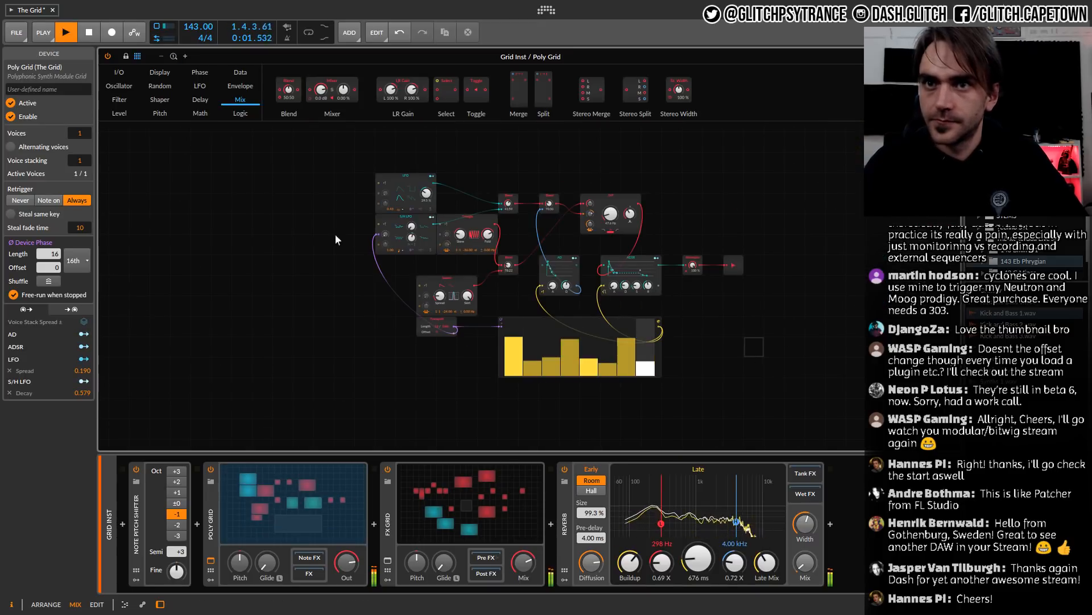
{"action": "left_click", "coordinate": [75, 605]}
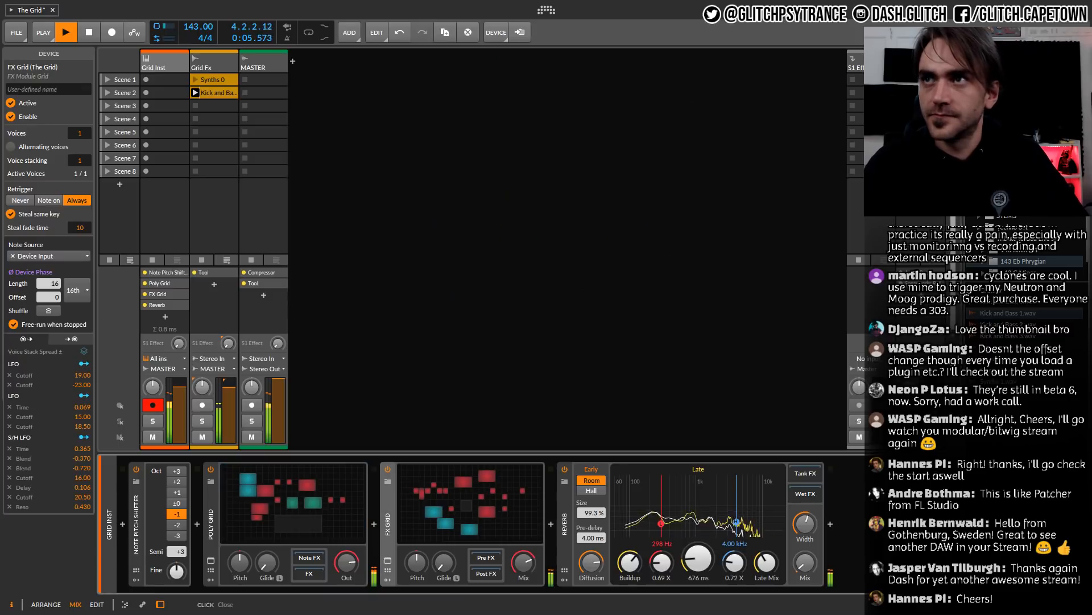
{"action": "mouse_move", "coordinate": [230, 399]}
{"action": "left_mouse_down"}
{"action": "mouse_move", "coordinate": [230, 409]}
{"action": "mouse_move", "coordinate": [180, 406]}
{"action": "mouse_move", "coordinate": [230, 389]}
{"action": "left_mouse_up"}
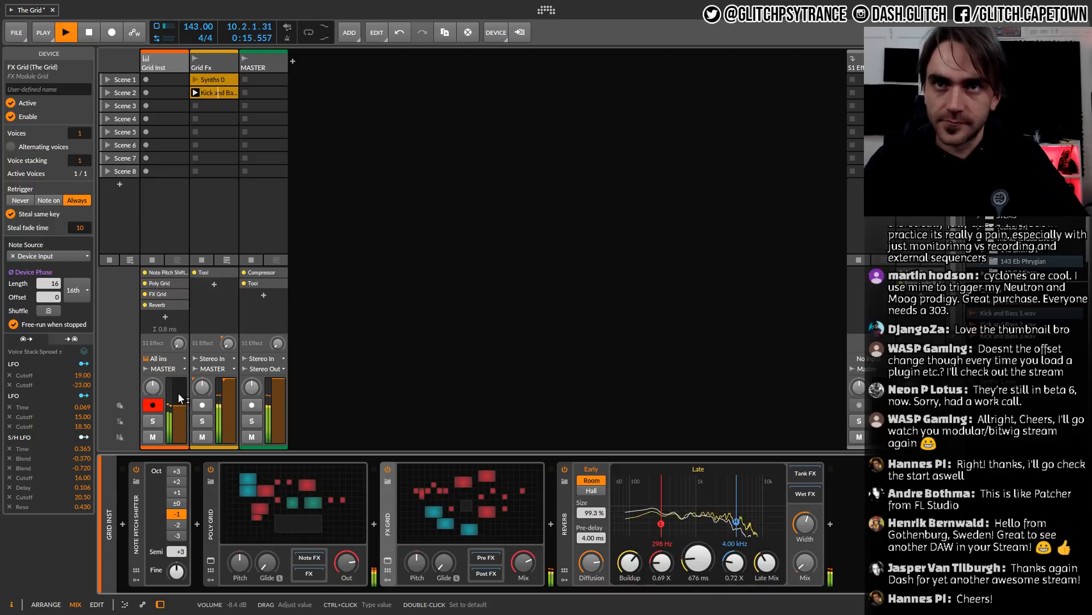
Add an EQ-2 after the Reverb on the Grid Inst track and lower the track's volume slightly
{"action": "left_click", "coordinate": [159, 66]}
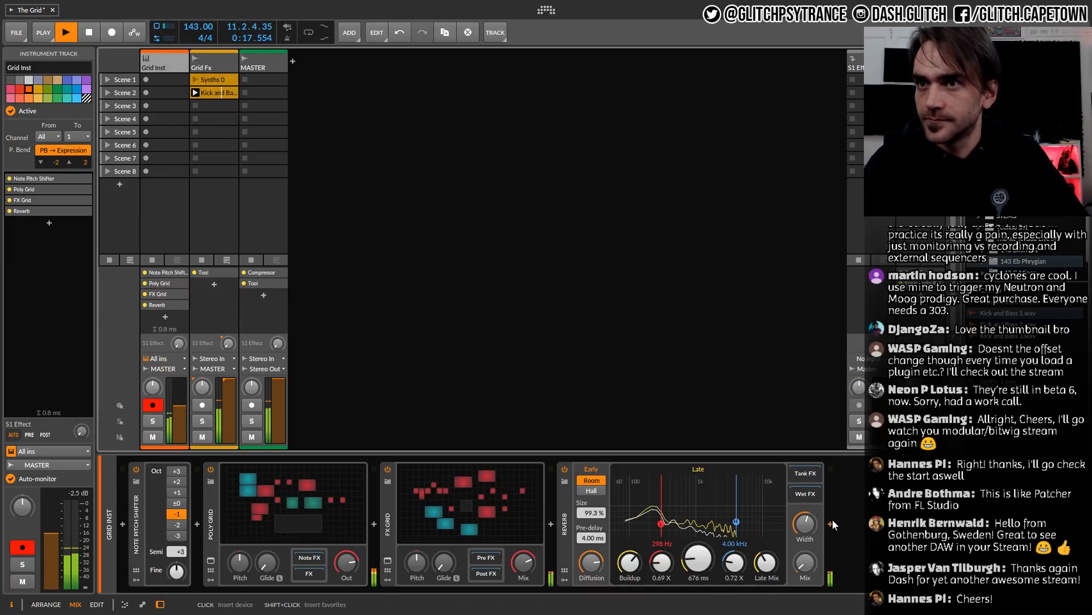
{"action": "left_click", "coordinate": [830, 524]}
{"action": "type", "text": "eq"}
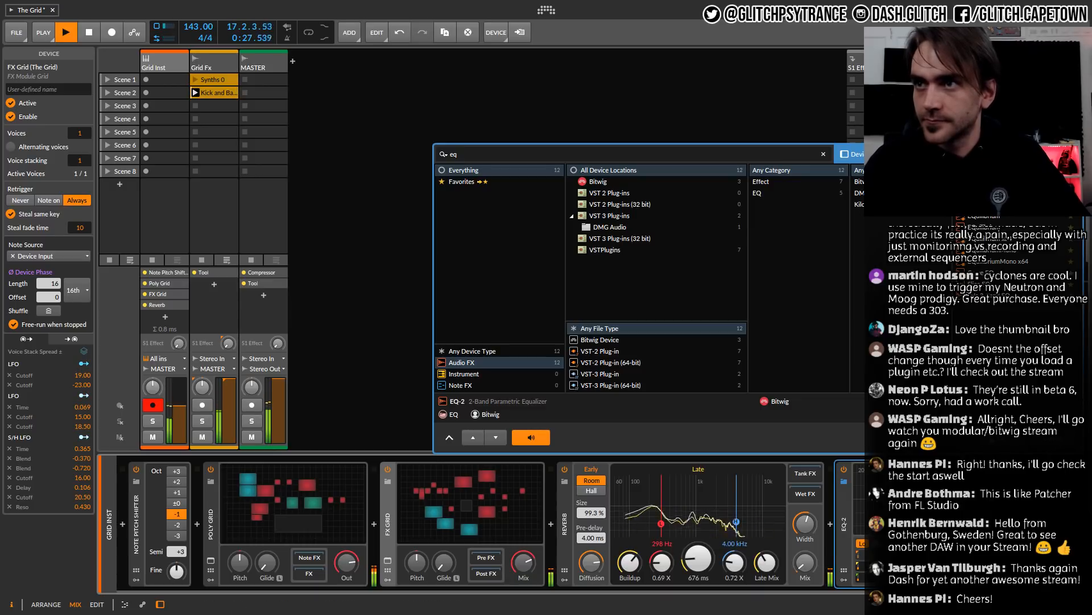
{"action": "key", "text": "Return"}
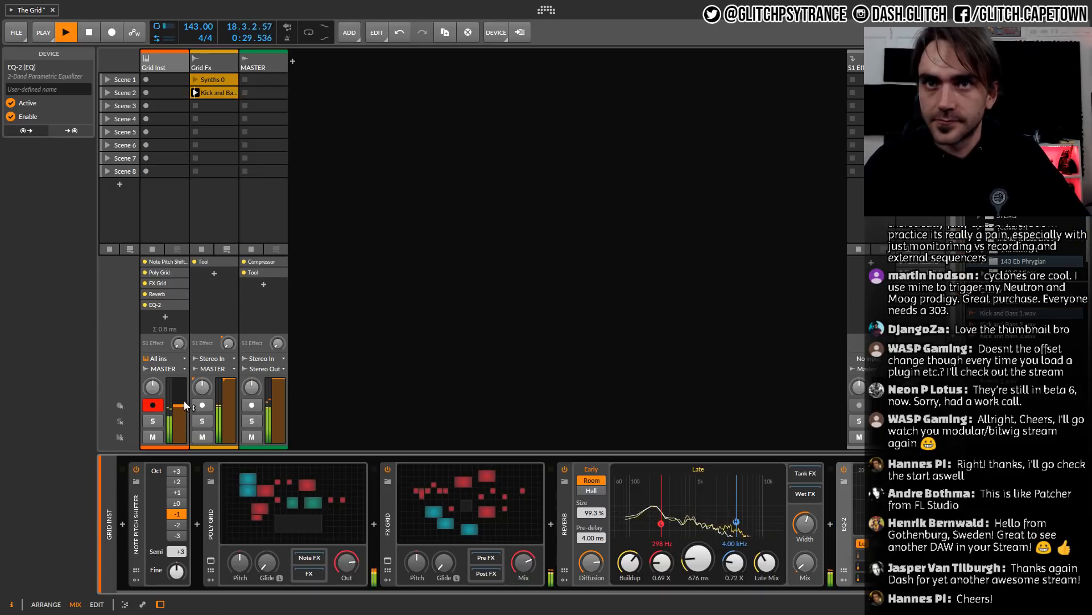
{"action": "left_click_drag", "start_coordinate": [184, 405], "coordinate": [185, 410]}
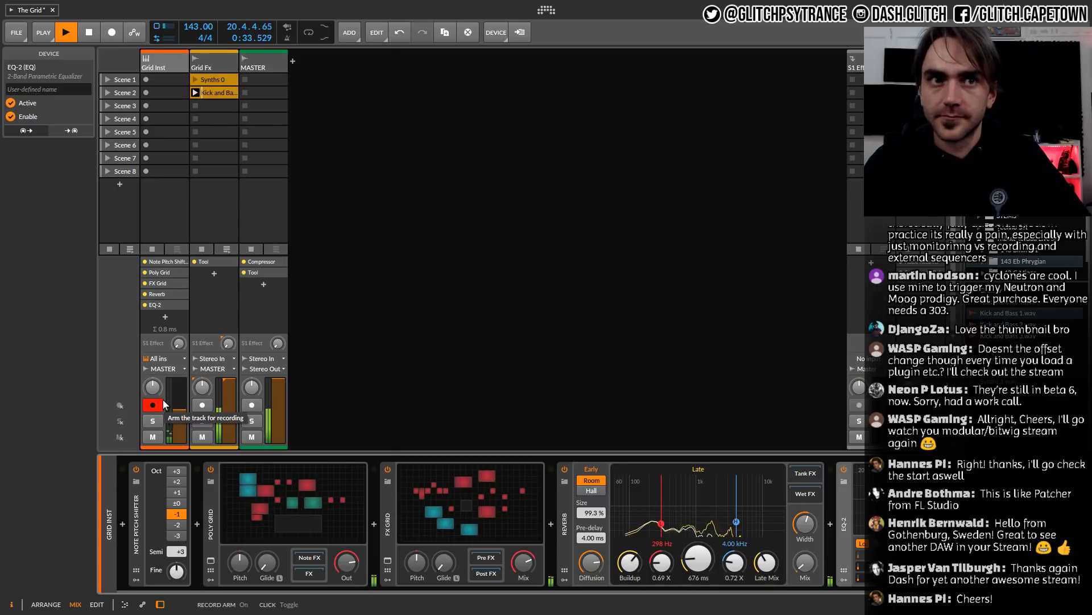
Set the MASTER track's Compressor to an input gain of +4.0 dB and an output gain of +2.6 dB
{"action": "left_click", "coordinate": [265, 67]}
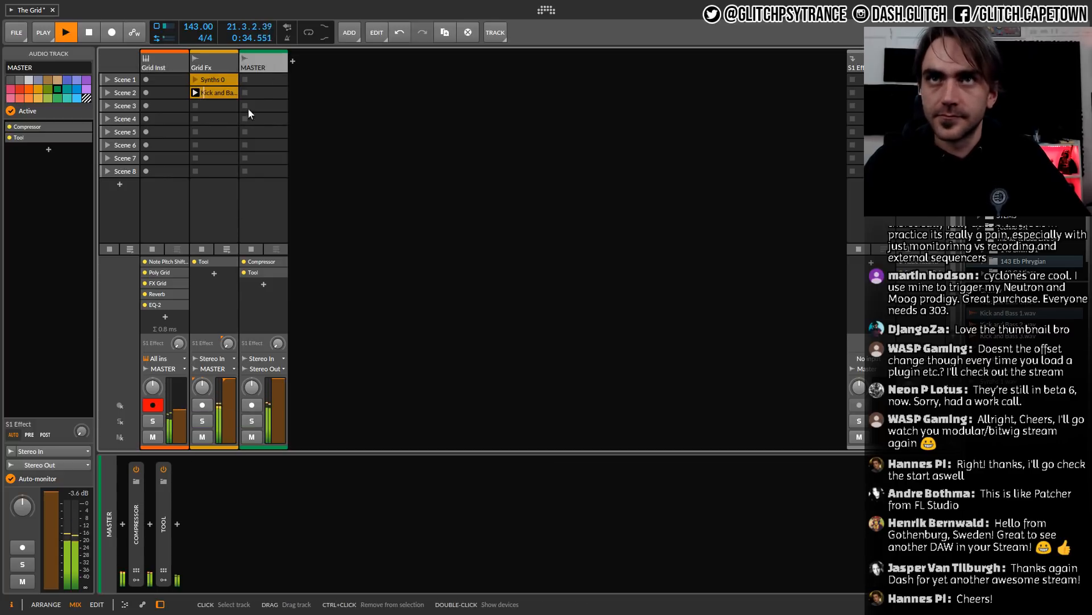
{"action": "left_click", "coordinate": [137, 531]}
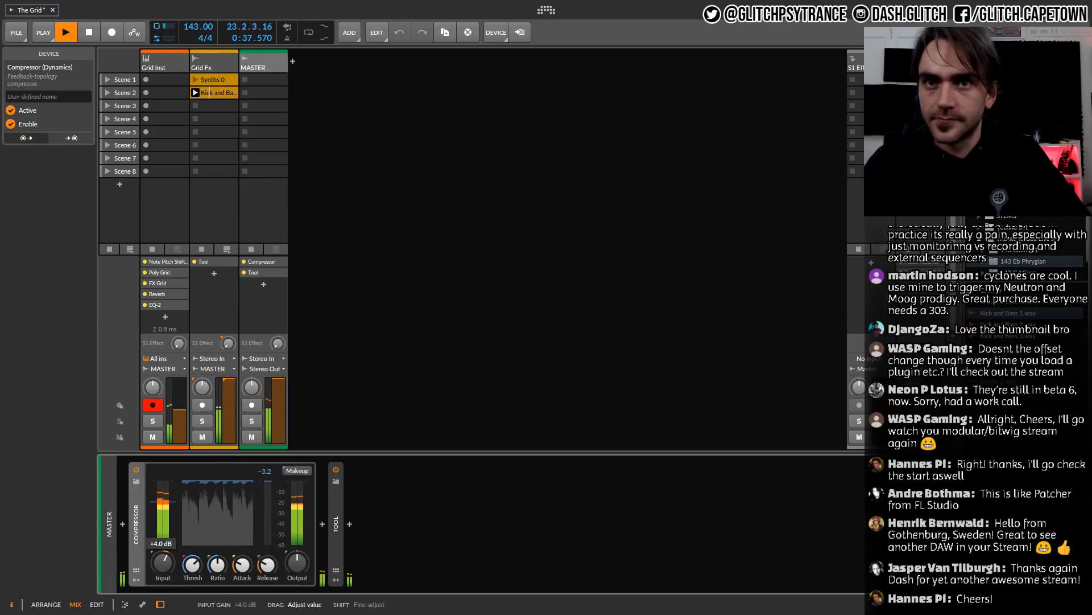
{"action": "left_click_drag", "start_coordinate": [296, 563], "coordinate": [296, 557]}
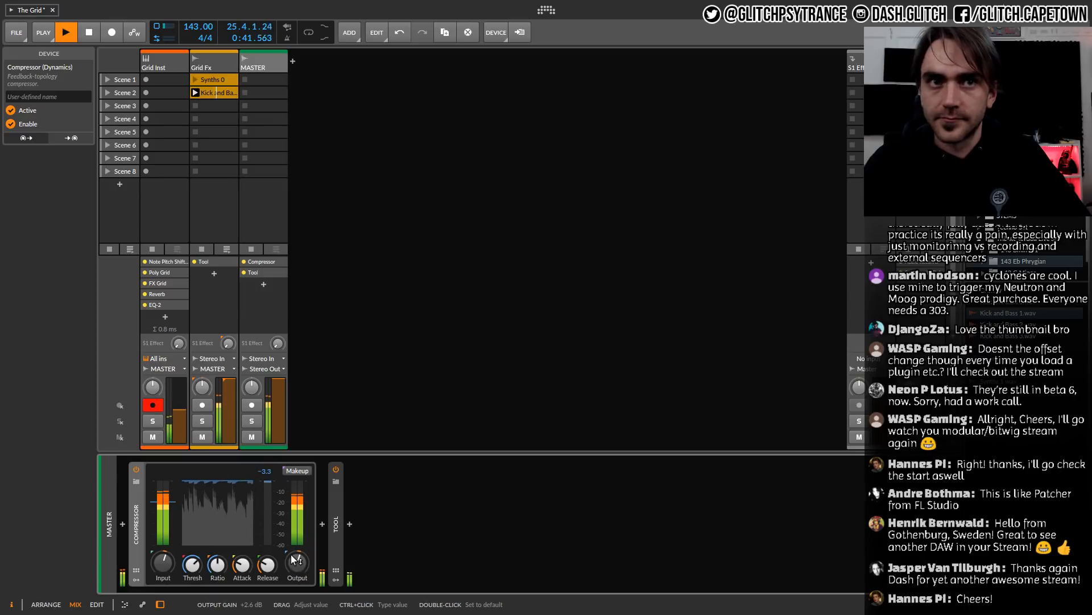
On the Grid Inst track, shorten the Reverb time to 437 ms and lower the FX Grid mix below half
{"action": "left_click", "coordinate": [165, 64]}
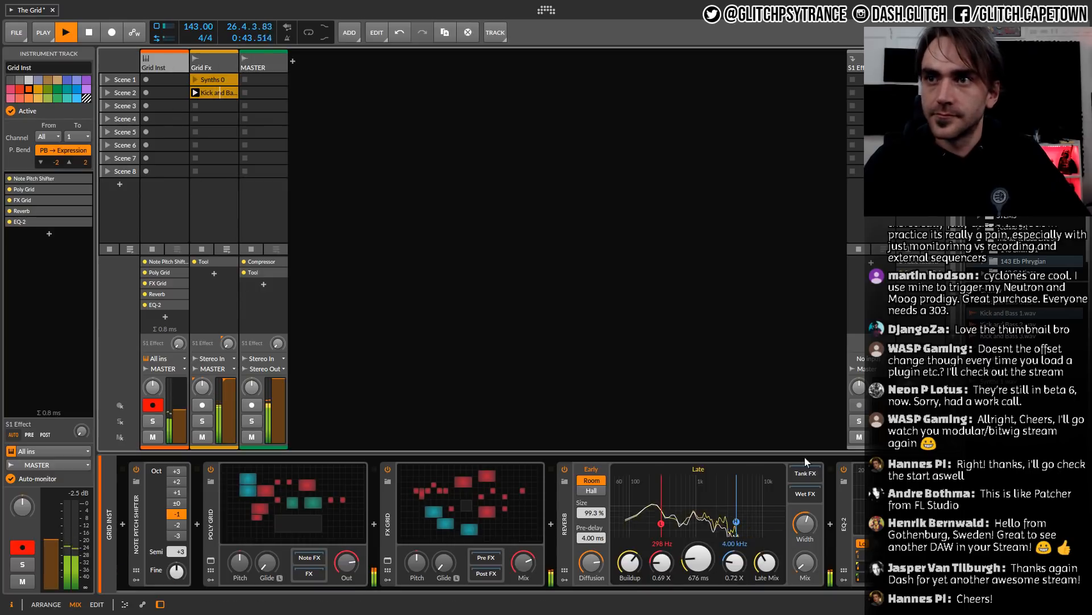
{"action": "left_click", "coordinate": [308, 512]}
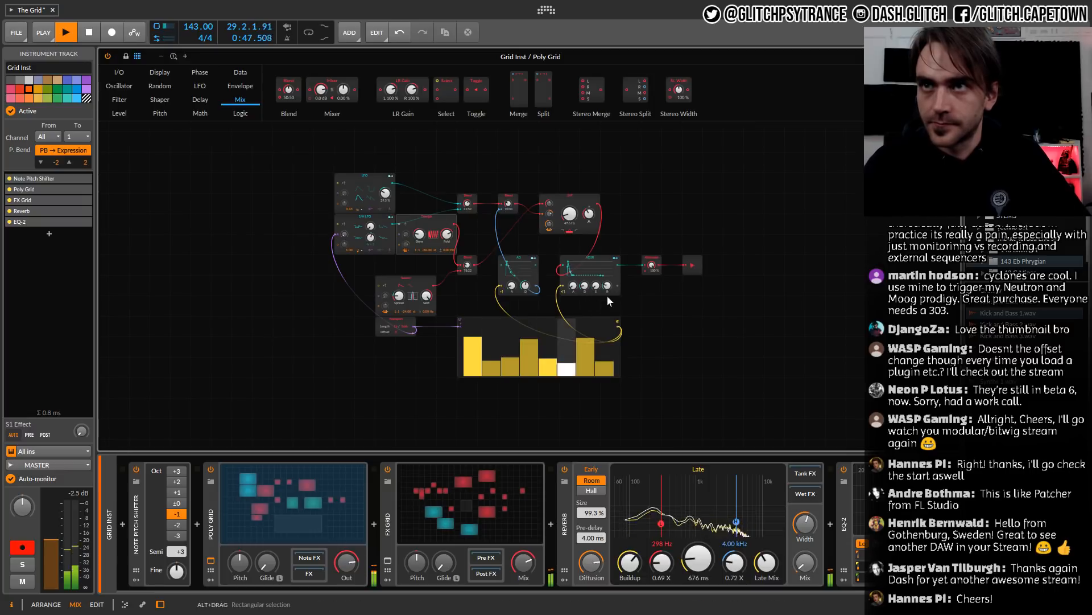
{"action": "left_click", "coordinate": [468, 495]}
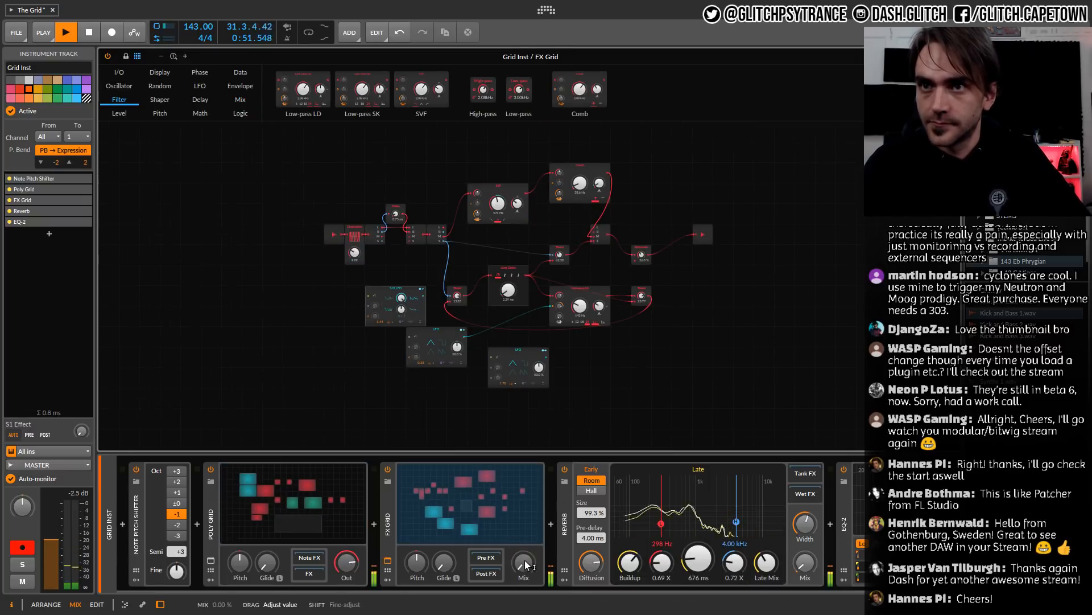
{"action": "left_click_drag", "start_coordinate": [528, 559], "coordinate": [528, 553]}
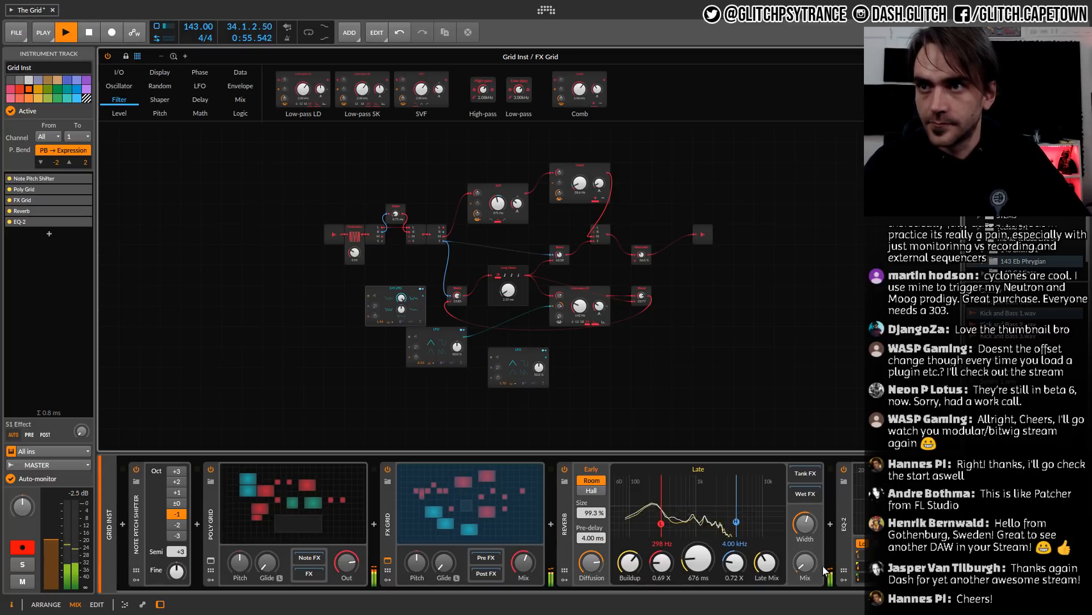
{"action": "left_click_drag", "start_coordinate": [698, 559], "coordinate": [698, 576]}
{"action": "left_click_drag", "start_coordinate": [522, 562], "coordinate": [522, 569]}
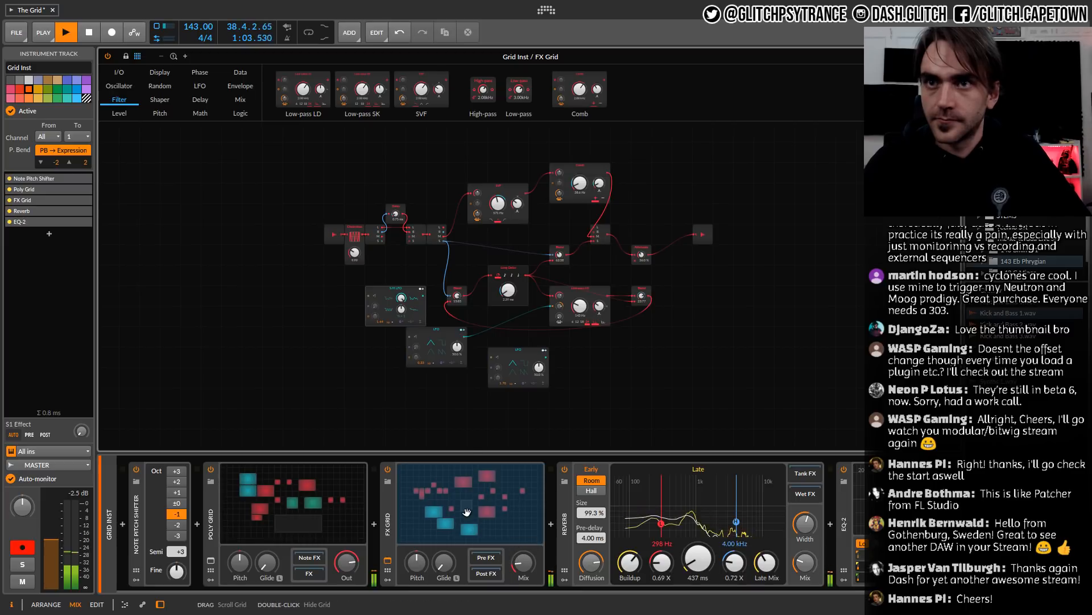
Select an empty spot in the FX Grid patch and stop playback
{"action": "left_click", "coordinate": [603, 400]}
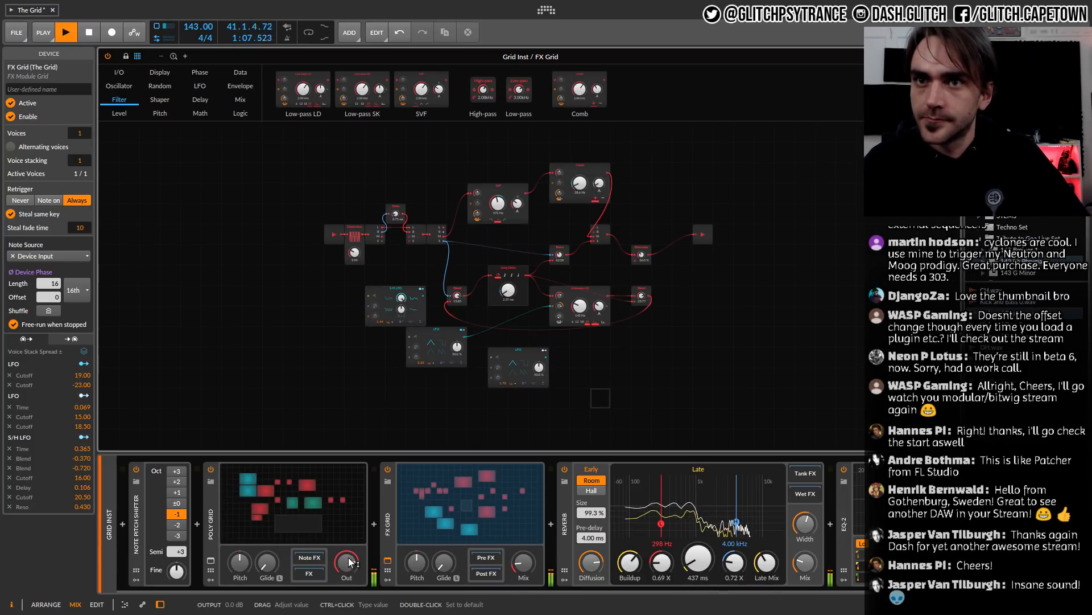
{"action": "key", "text": "space"}
{"action": "left_click_drag", "start_coordinate": [347, 563], "coordinate": [346, 562]}
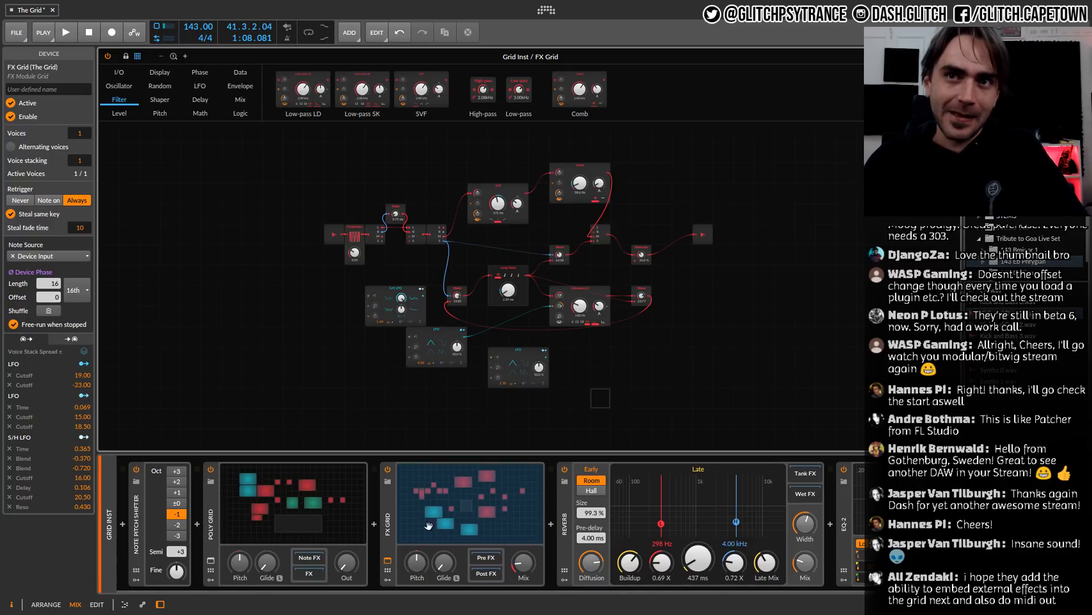
Start saving the Grid Inst track's FX Grid device as a preset in the library
{"action": "left_click", "coordinate": [387, 481]}
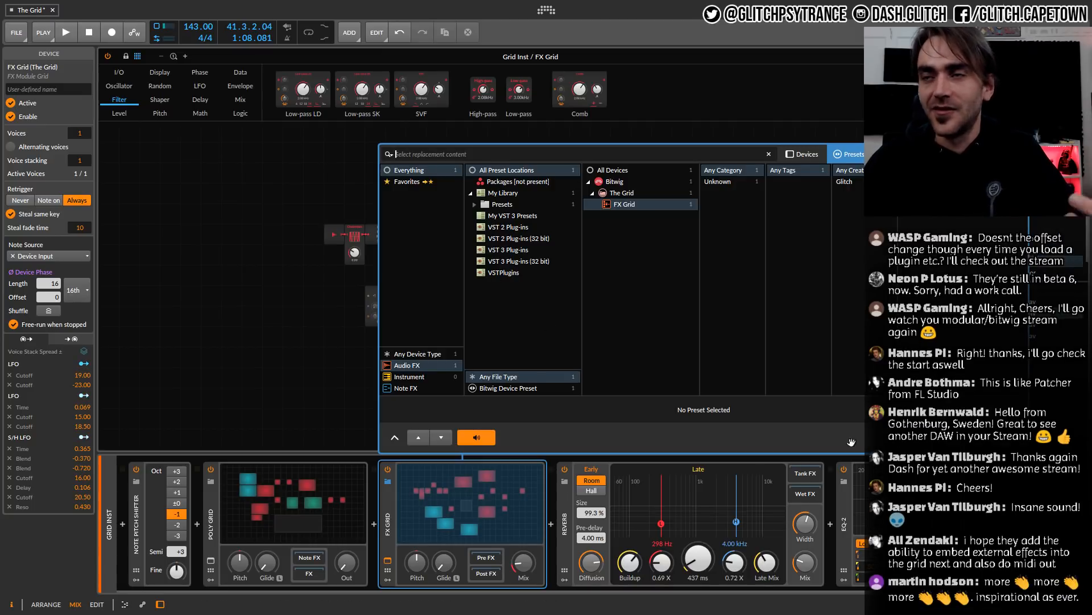
{"action": "left_click", "coordinate": [463, 523]}
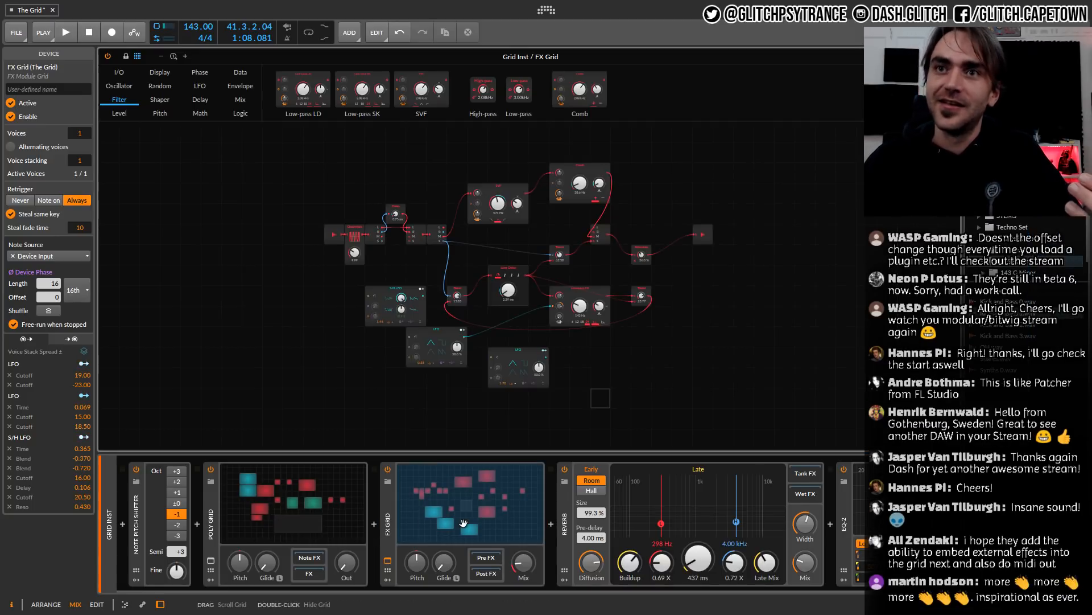
{"action": "right_click", "coordinate": [444, 513]}
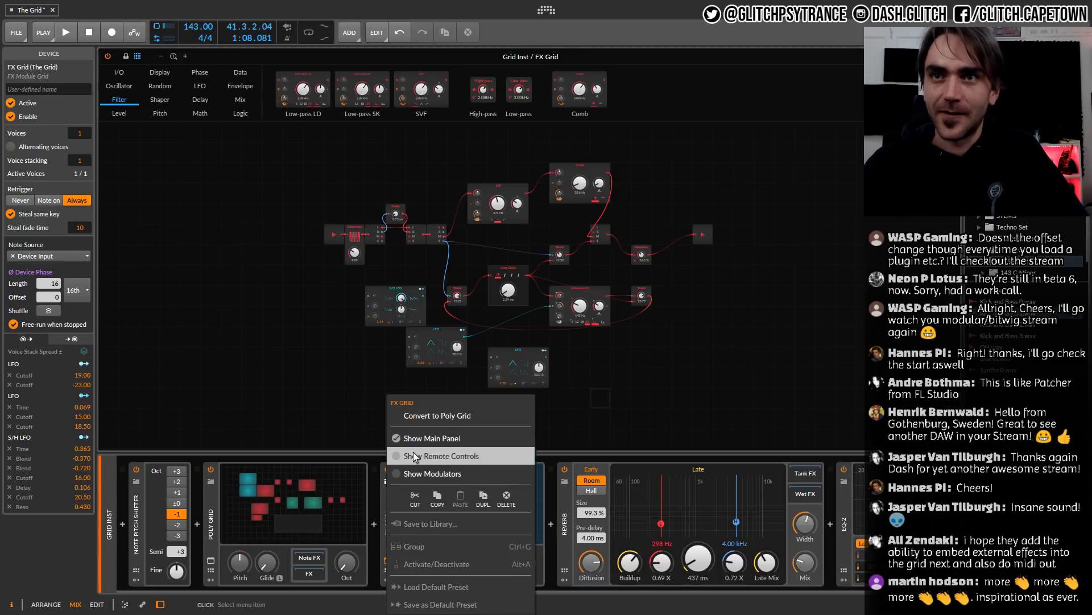
{"action": "left_click", "coordinate": [376, 495]}
{"action": "right_click", "coordinate": [392, 500]}
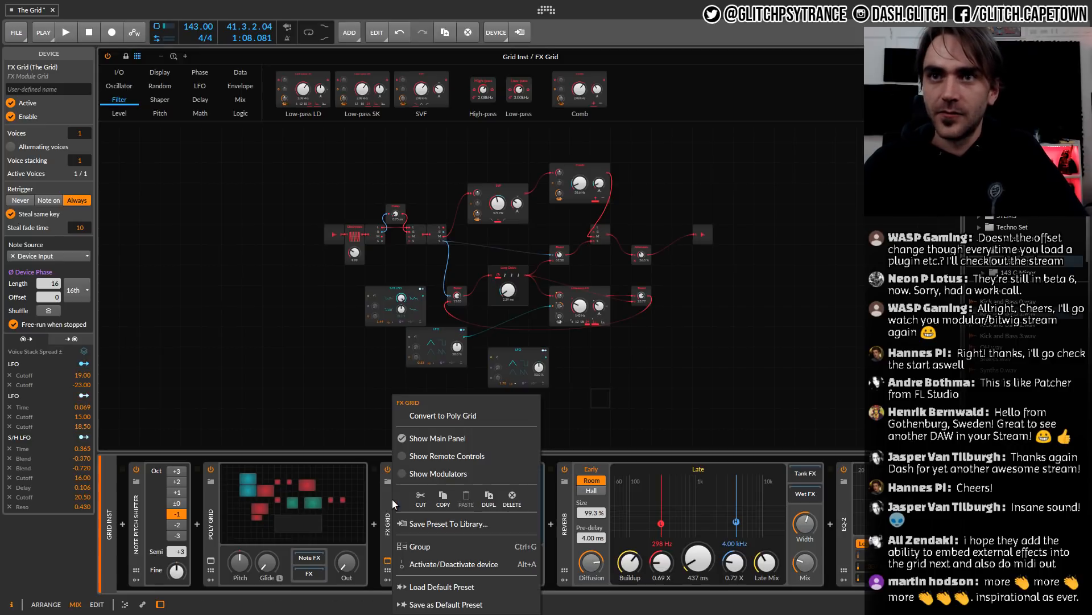
{"action": "left_click", "coordinate": [428, 524]}
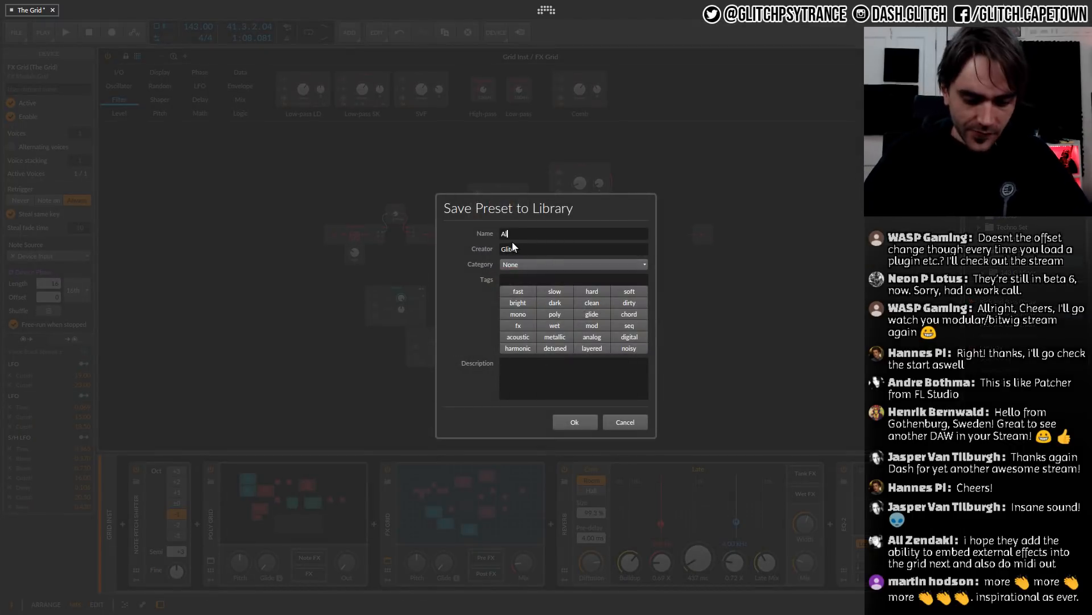